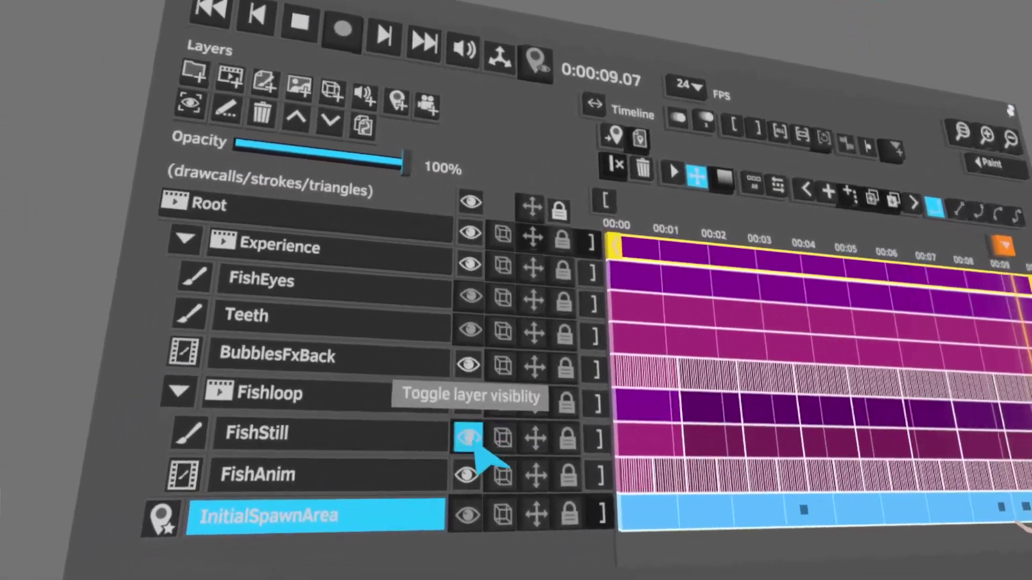
- Make the FishStill layer visible and delete the FishEyes, Teeth and BubblesFxBack layers
left_click(469, 438)
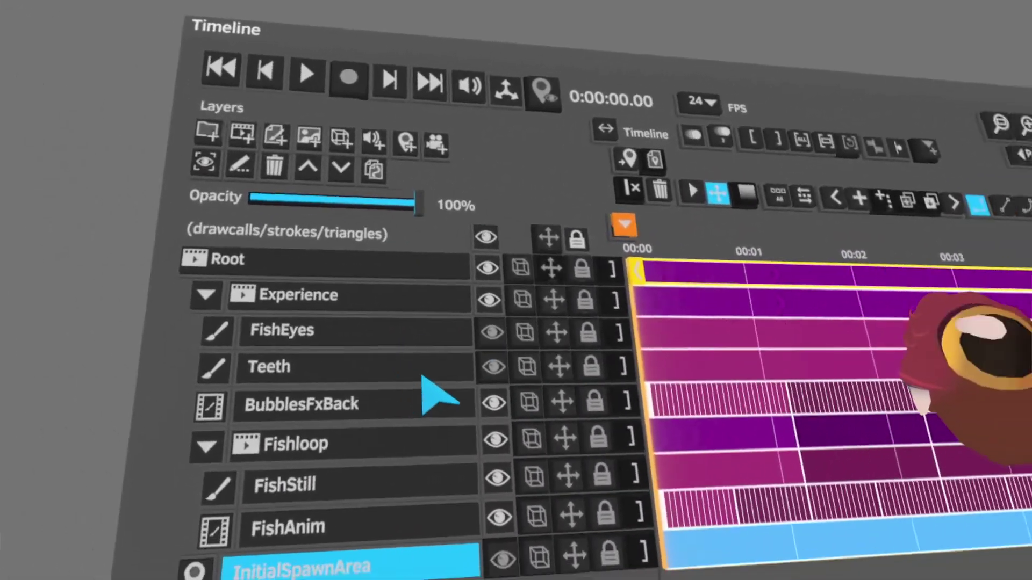
left_click(389, 371)
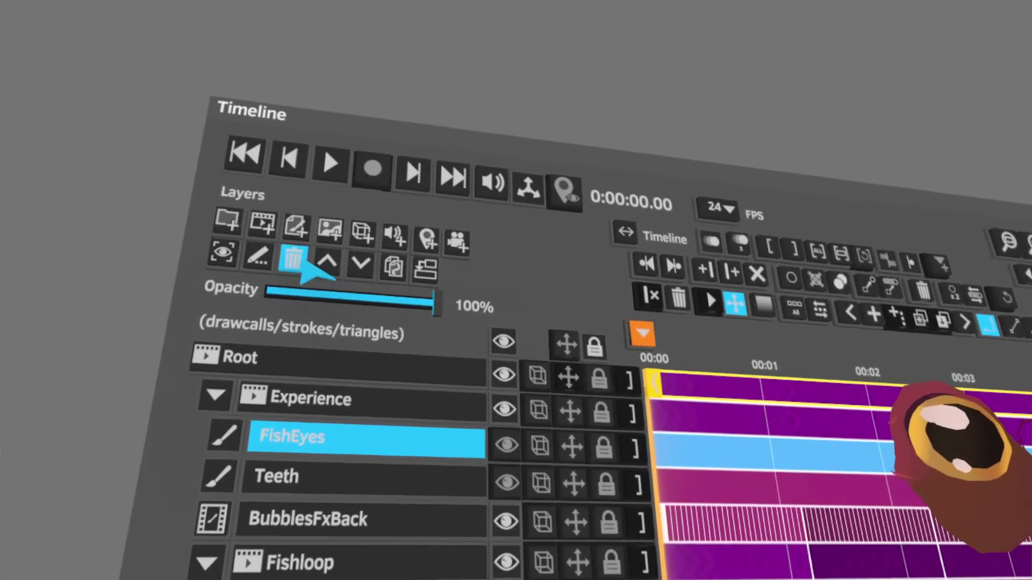
left_click(266, 186)
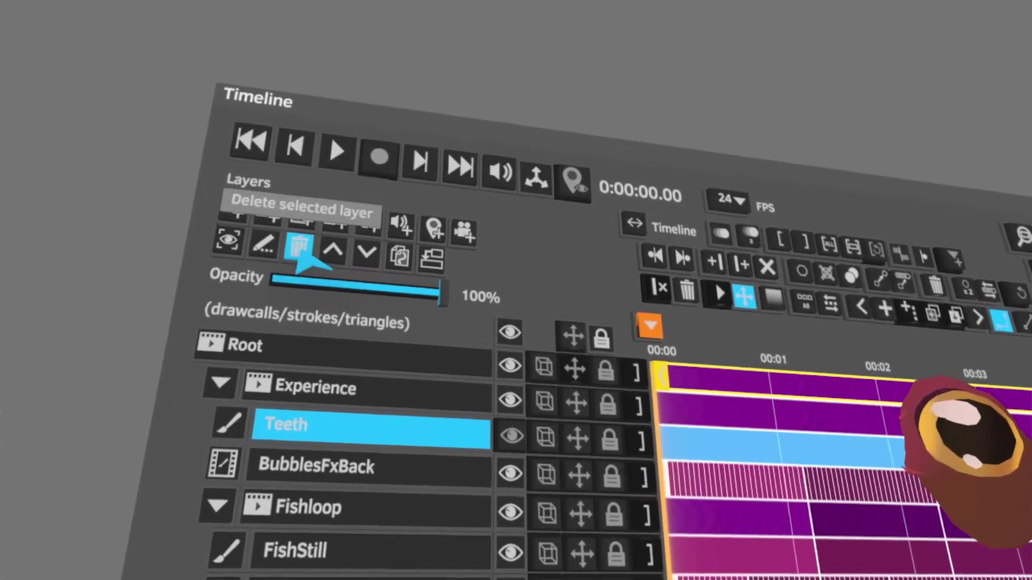
left_click(266, 186)
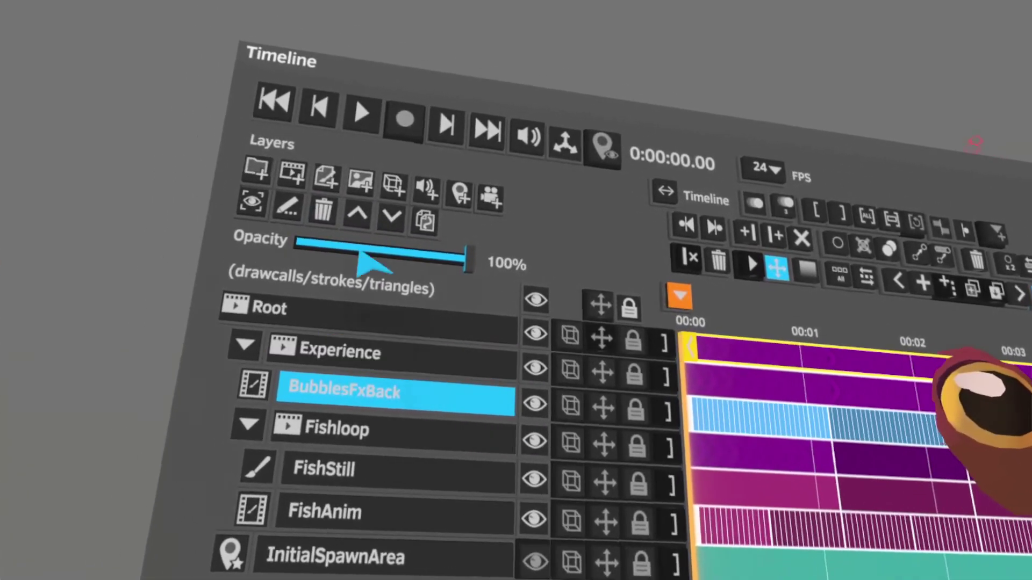
left_click(320, 207)
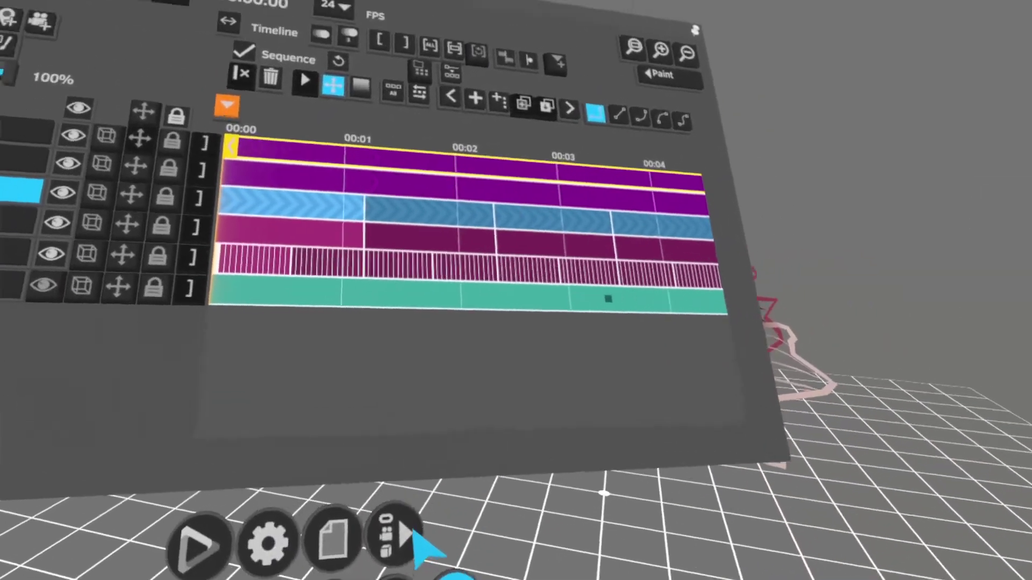
- Set up a 3D file export to D:\LiveStream2Resources\Fish Lens with Export Animation on and Material Per Layer off
left_click(396, 541)
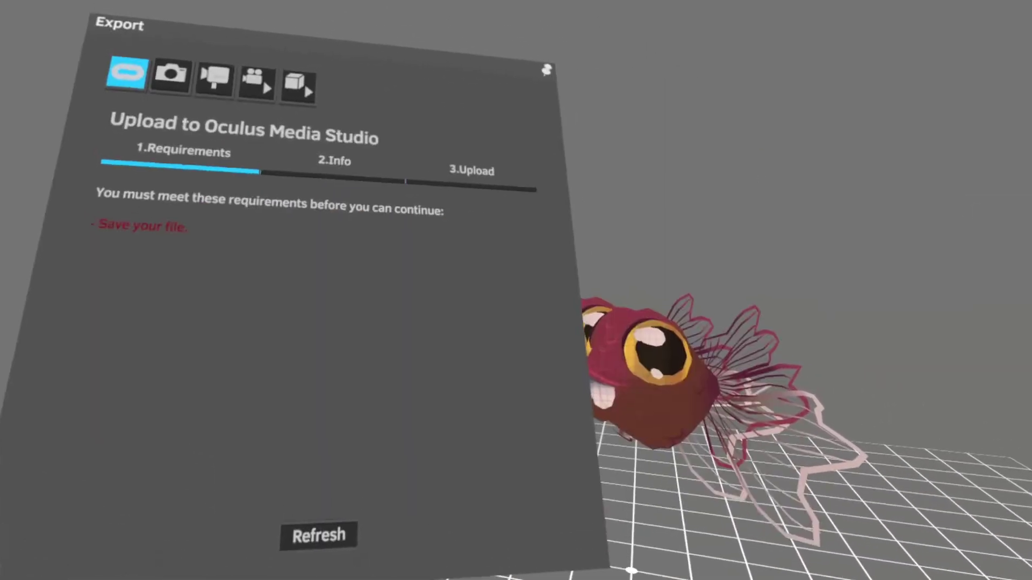
left_click(383, 151)
left_click(414, 301)
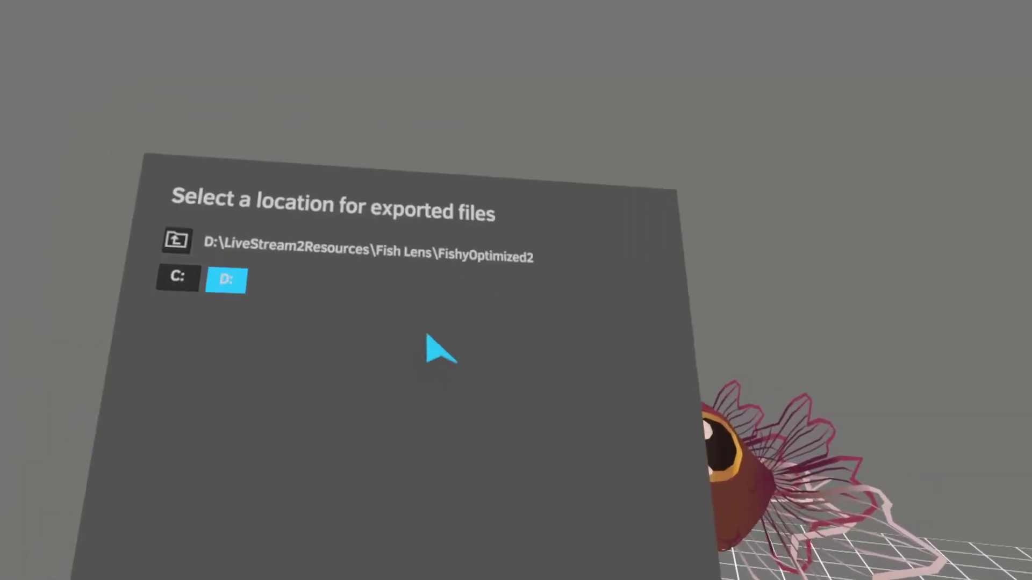
left_click(288, 253)
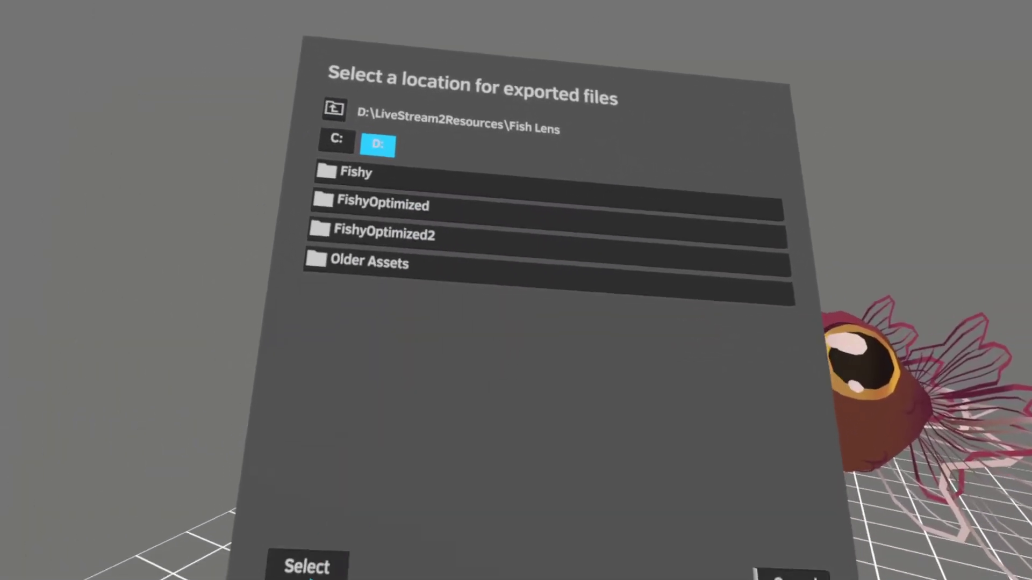
left_click(304, 565)
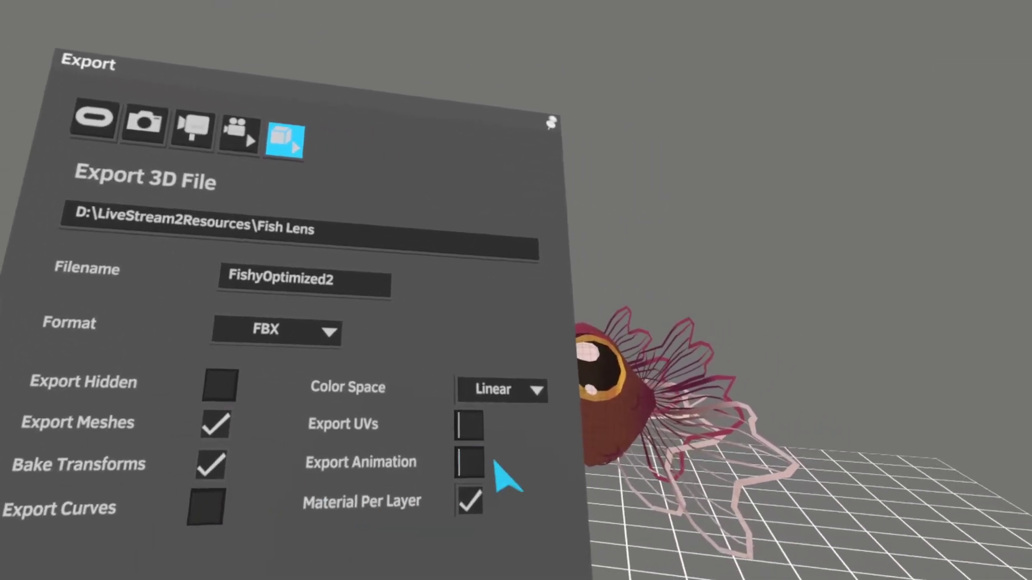
left_click(626, 507)
left_click(462, 492)
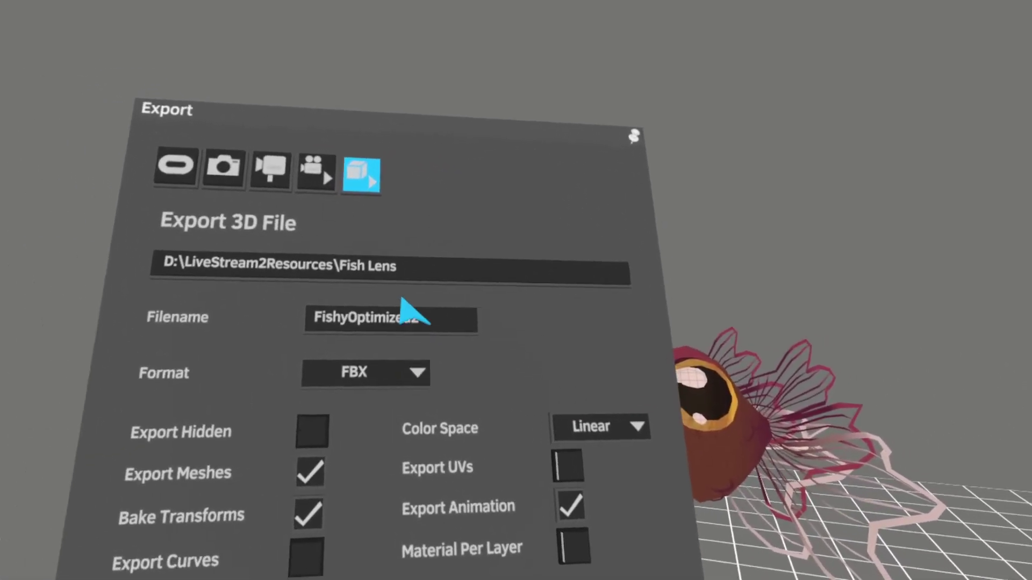
- Export the fish as an FBX file named FishyOptimizedLinear, accepting that transform and opacity key frames are left out
left_click(454, 324)
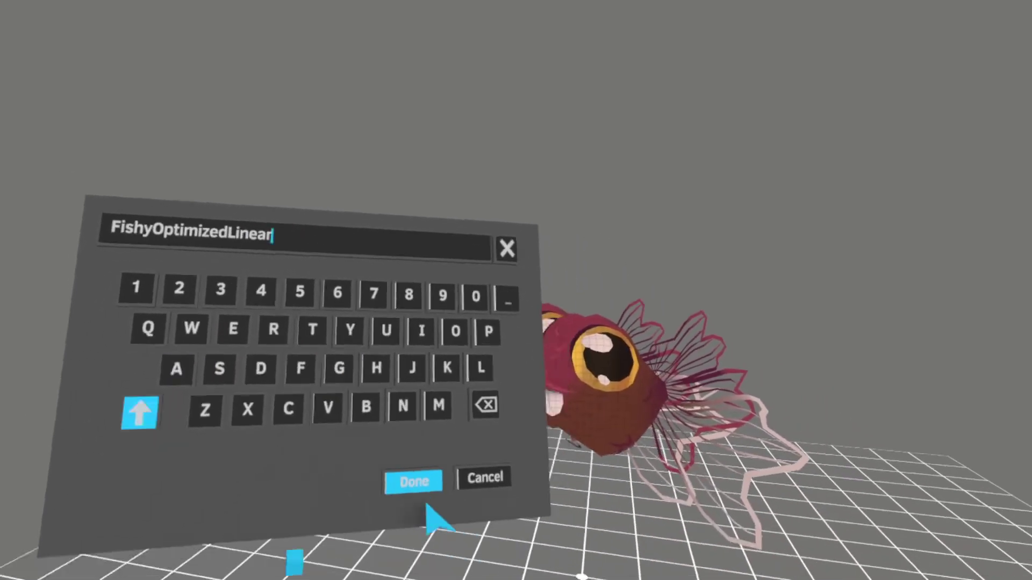
left_click(415, 484)
left_click(397, 522)
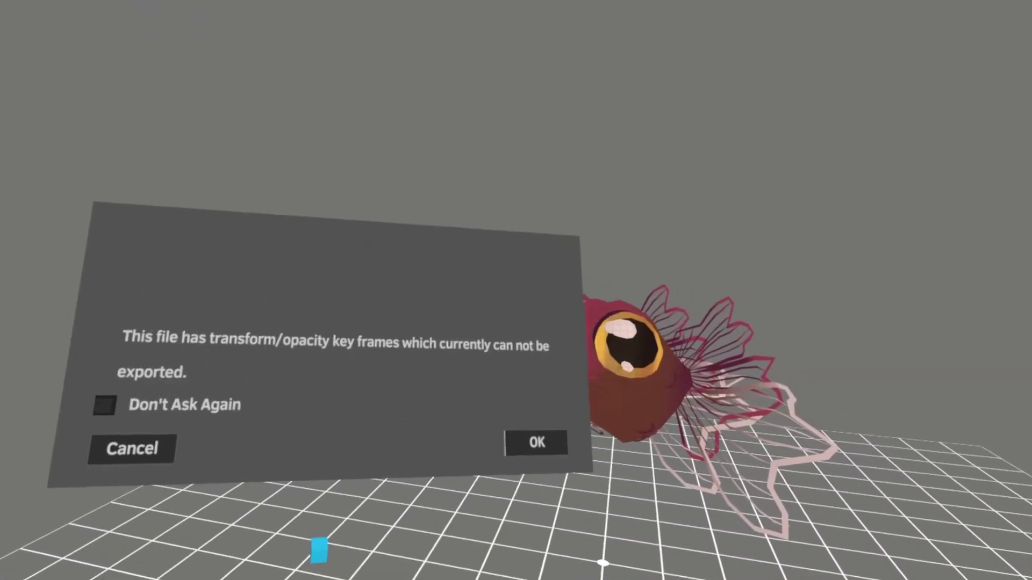
left_click(494, 424)
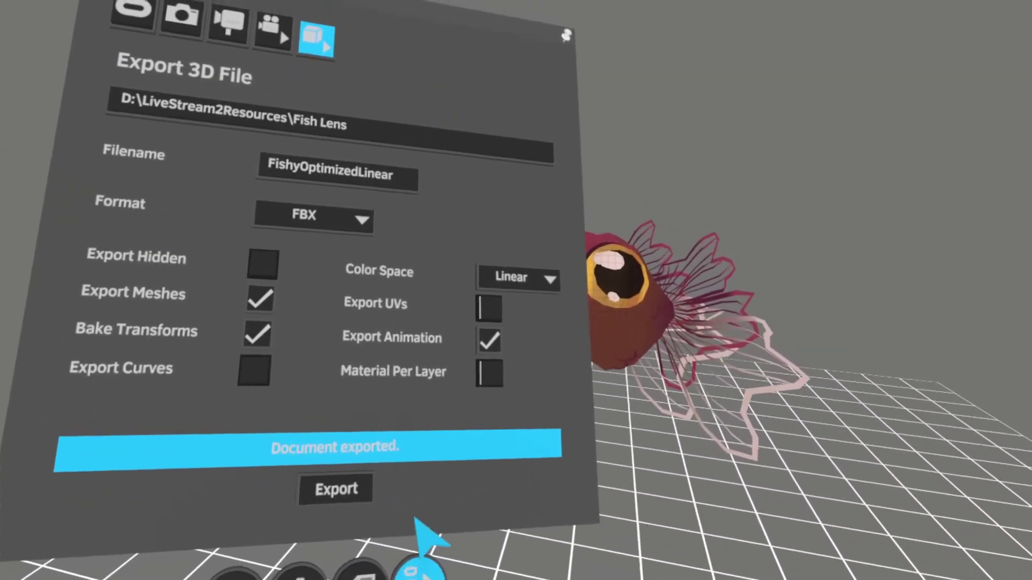
- Export the fish again as an FBX file named FishyOptimizedGamma with the color space set to Gamma
left_click(505, 302)
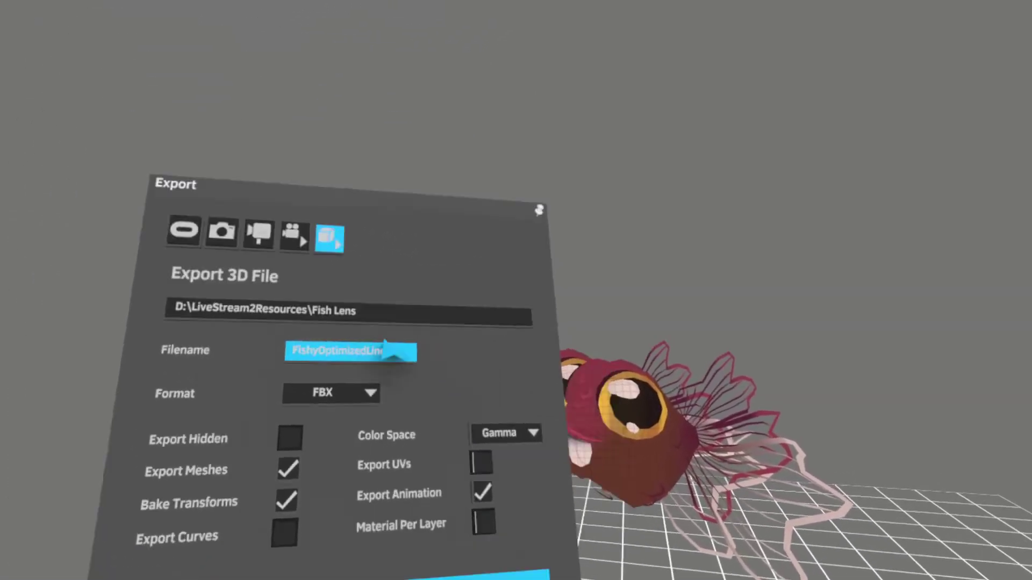
left_click(476, 454)
left_click(476, 454)
left_click(475, 454)
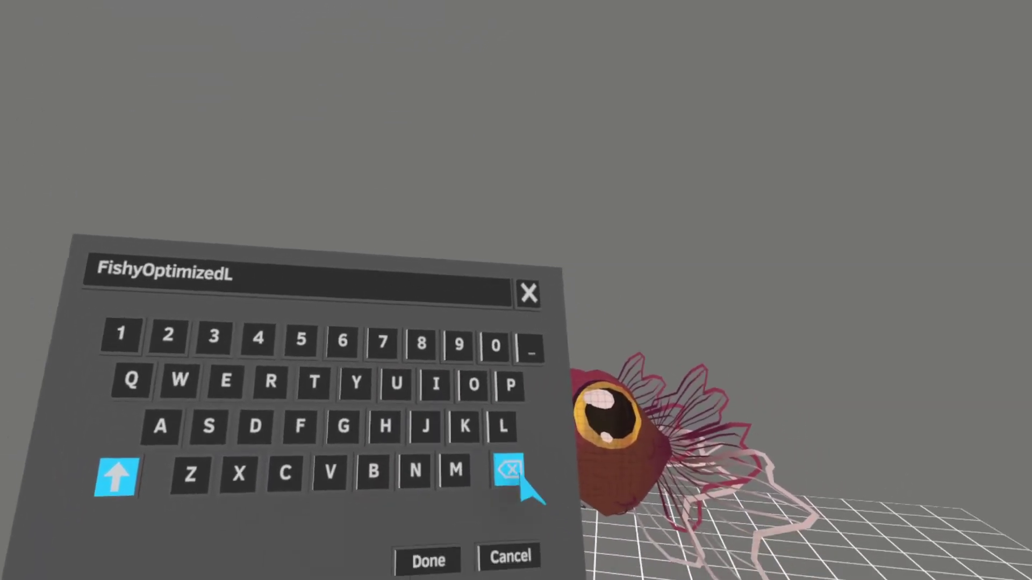
left_click(513, 473)
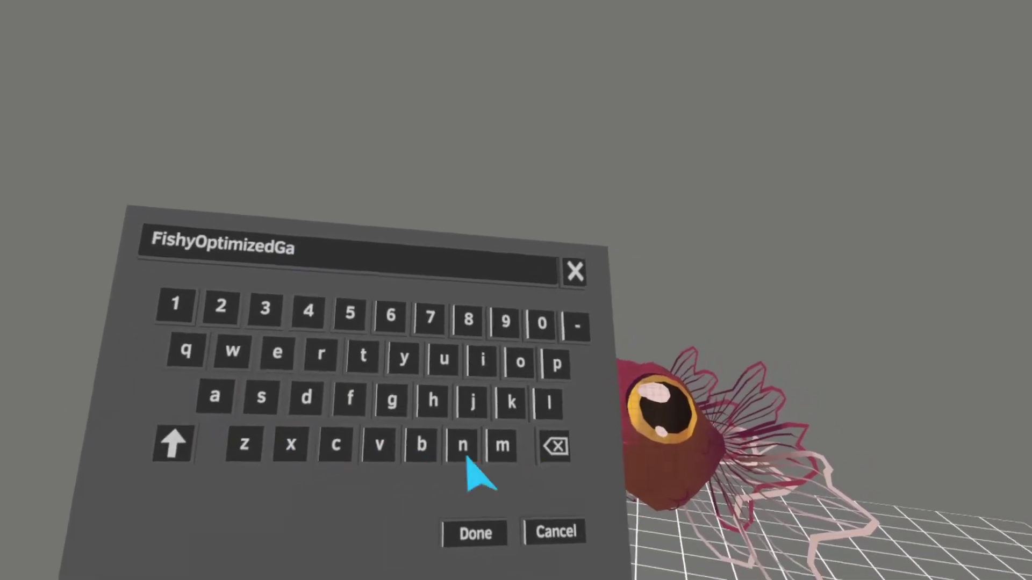
left_click(460, 511)
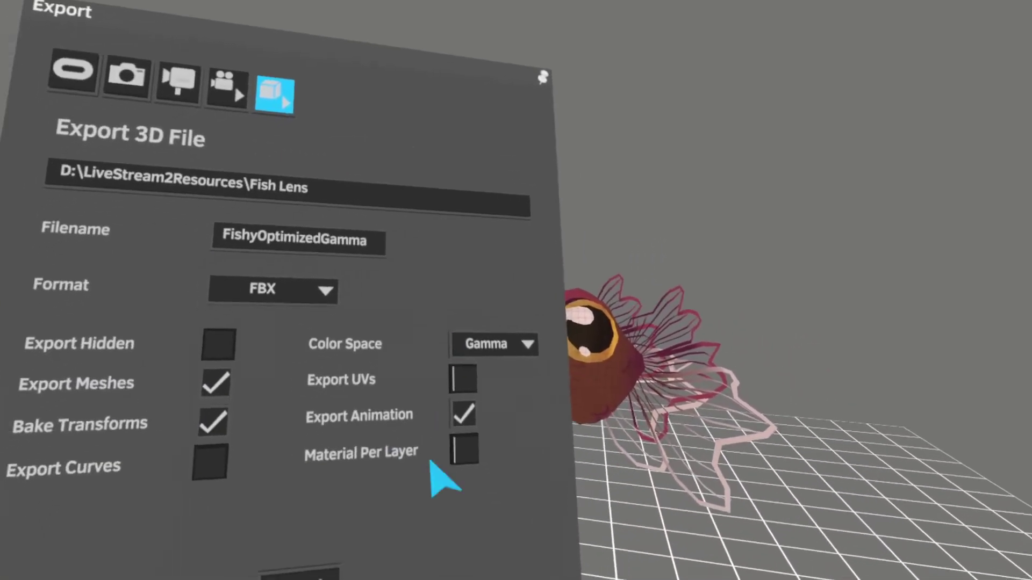
left_click(346, 570)
left_click(492, 427)
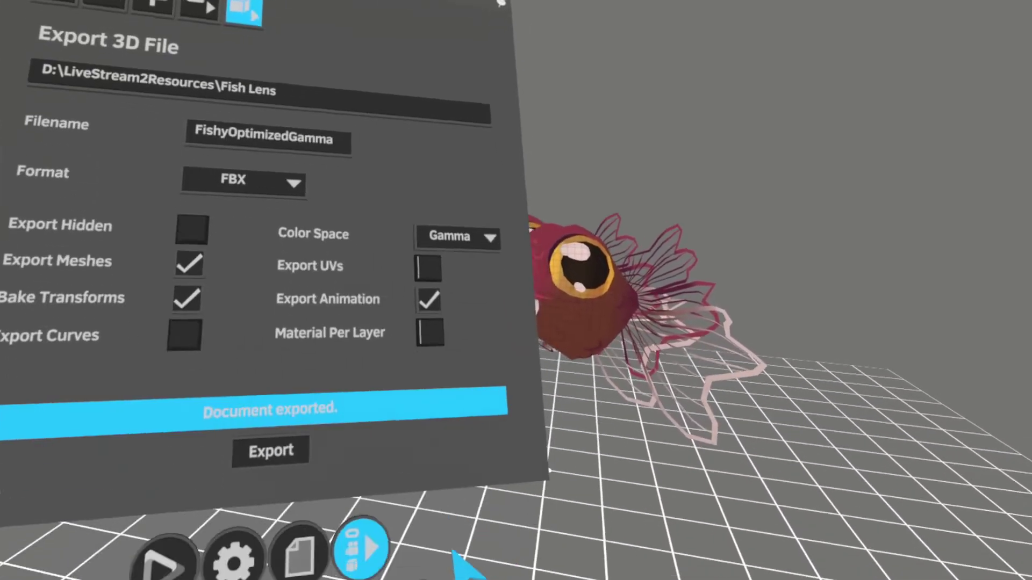
- Undo the deletion of the FishEyes, Teeth and BubblesFxBack layers, and delete the Fishloop group instead
key("ctrl+z")
key("ctrl+z")
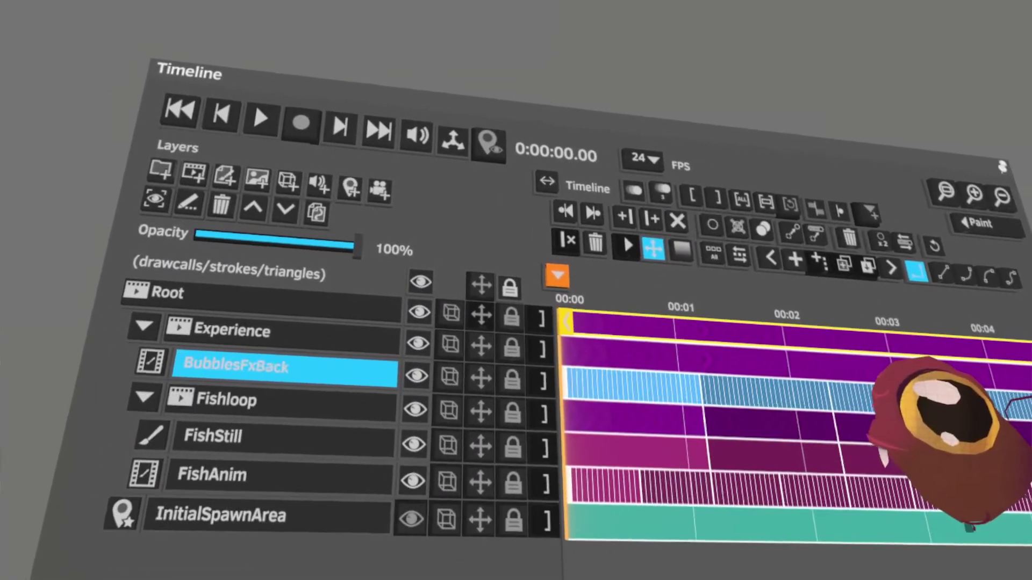
key("ctrl+z")
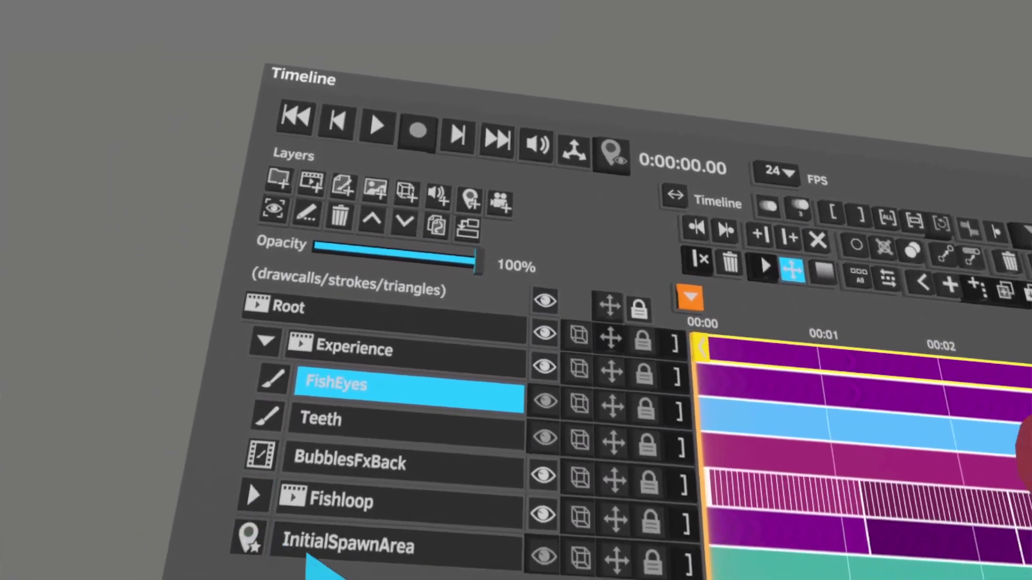
left_click(377, 516)
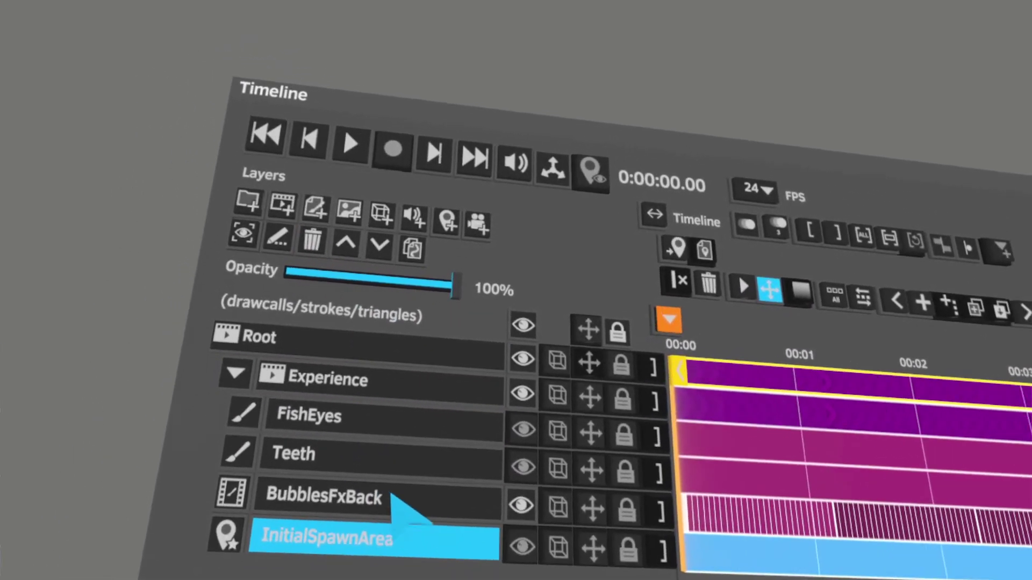
left_click(374, 508)
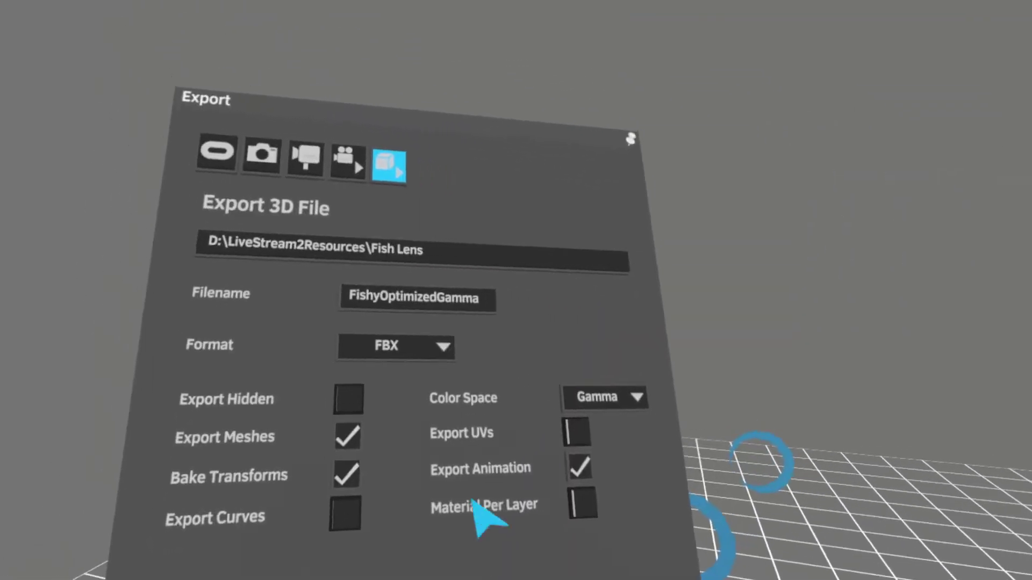
- Replace the filename in the 3D export settings with Bubbles
left_click(377, 376)
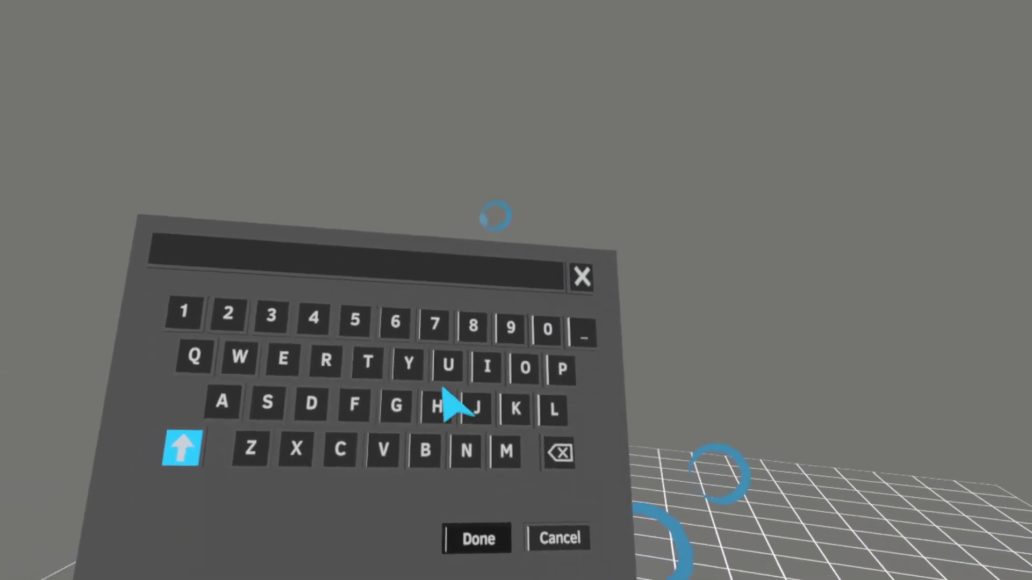
type("Bubbles")
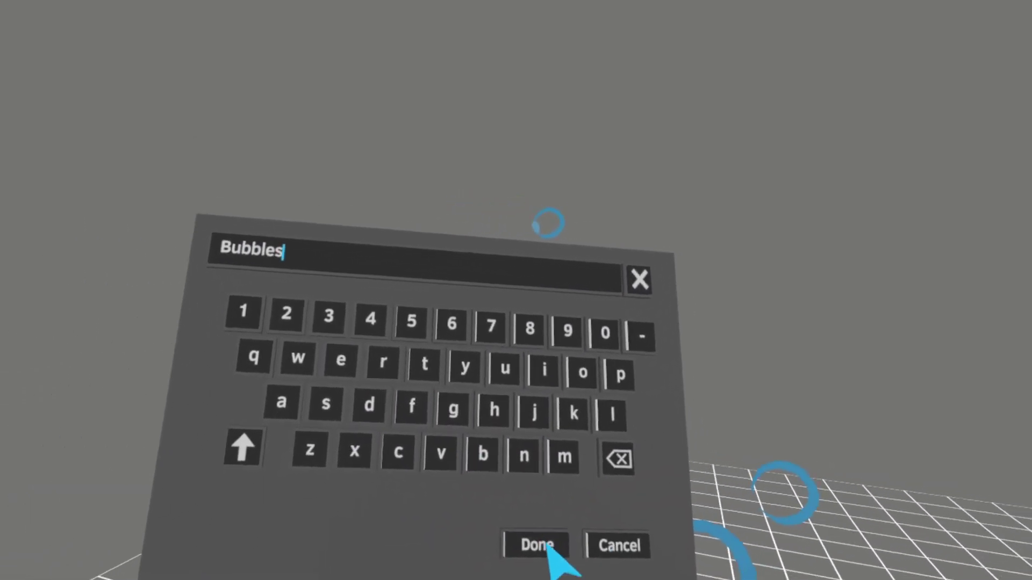
left_click(538, 545)
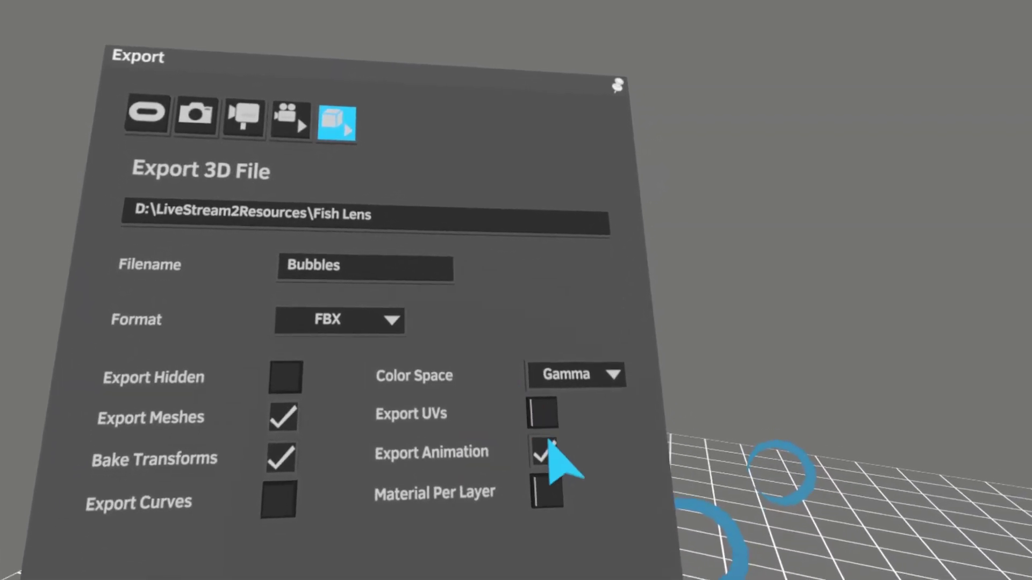
- Extend the export filename to BubblesGamma
left_click(414, 297)
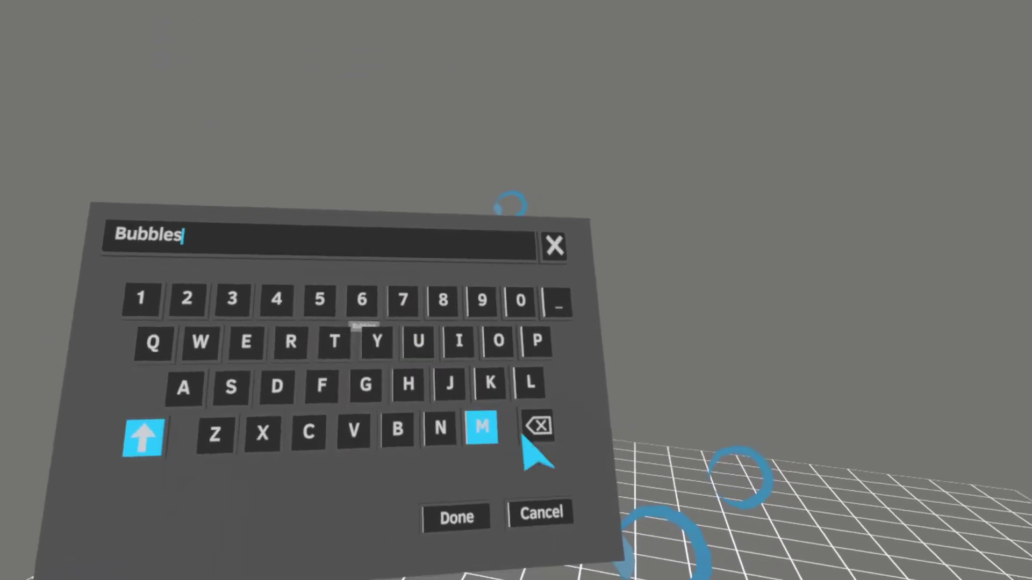
type("Gamma")
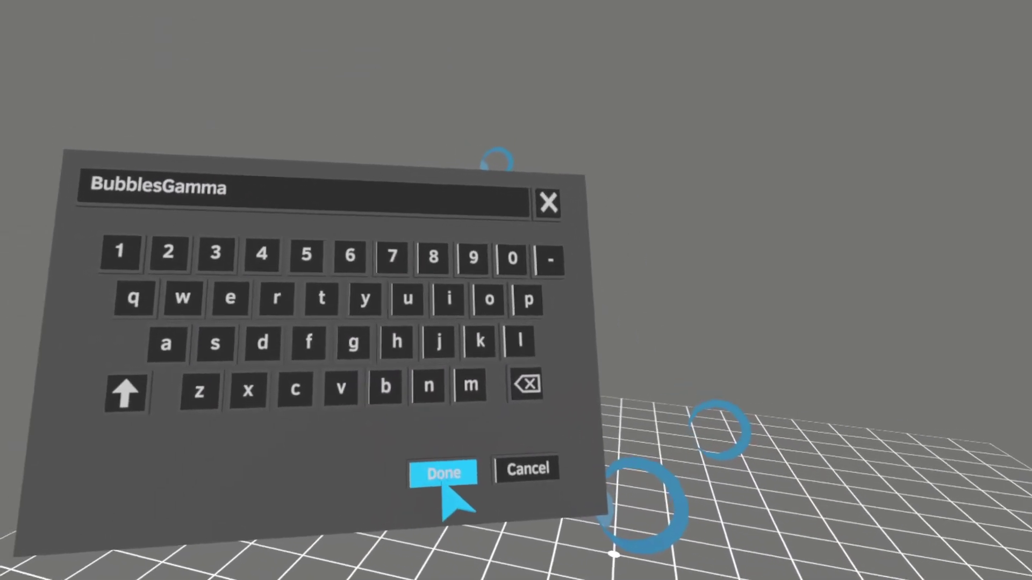
left_click(407, 471)
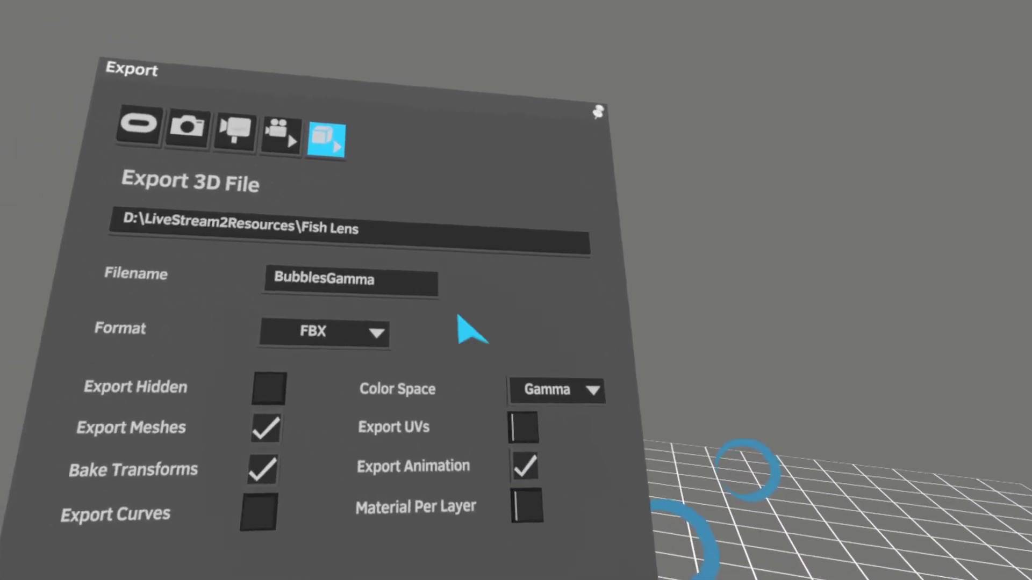
- Export the bubbles as an FBX file named BubblesLinear with the color space set to Linear
left_click(460, 360)
left_click(477, 311)
left_click(376, 285)
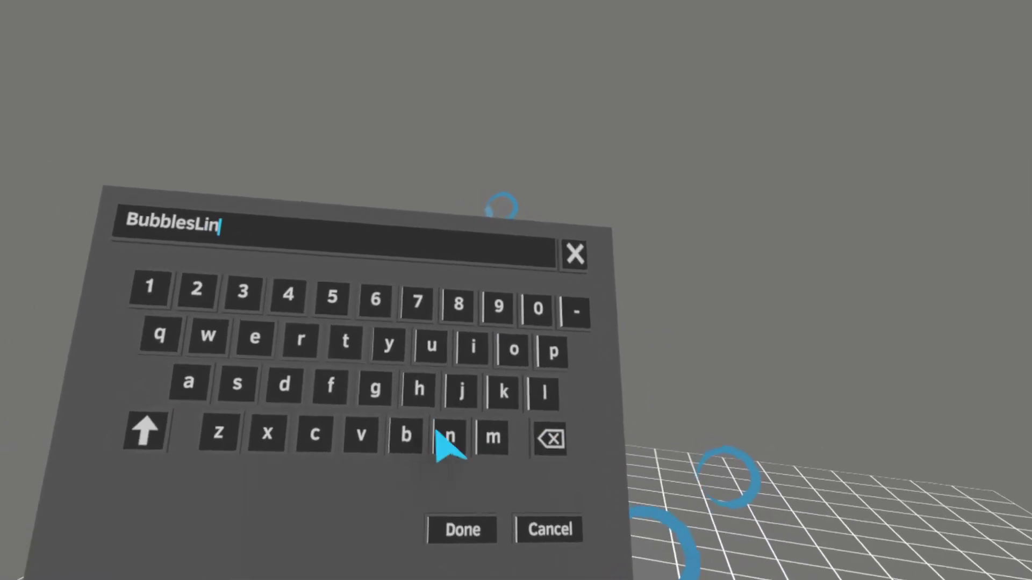
left_click(385, 364)
left_click(545, 567)
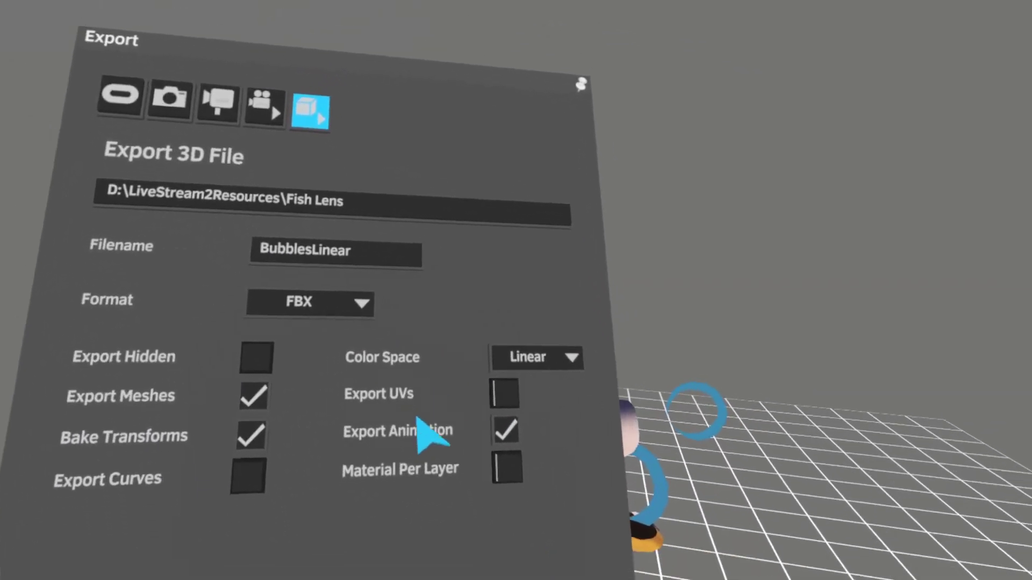
left_click(329, 522)
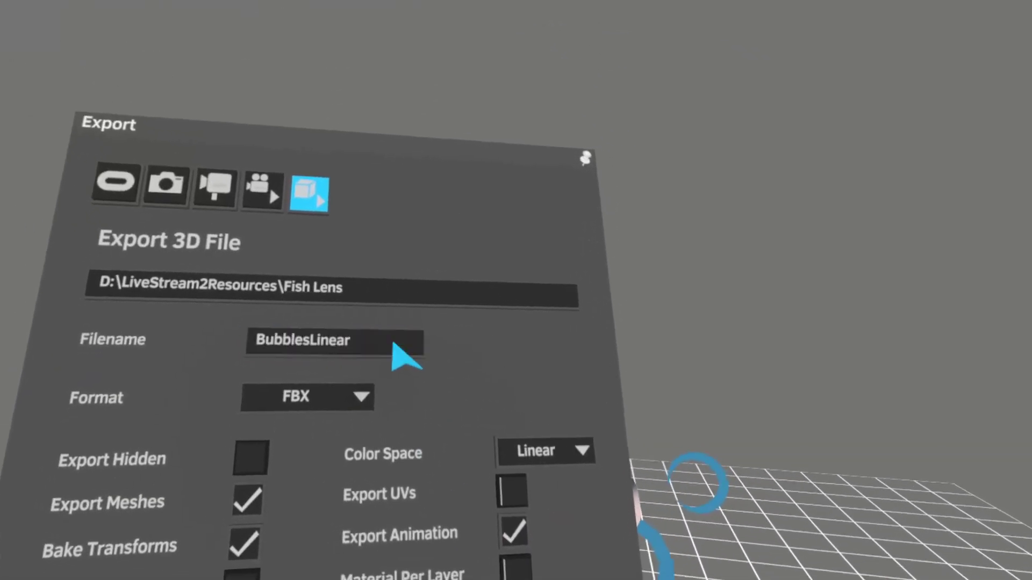
- Export the bubbles again as an FBX file named BubblesGamma with the color space set to Gamma
left_click(397, 347)
left_click(460, 453)
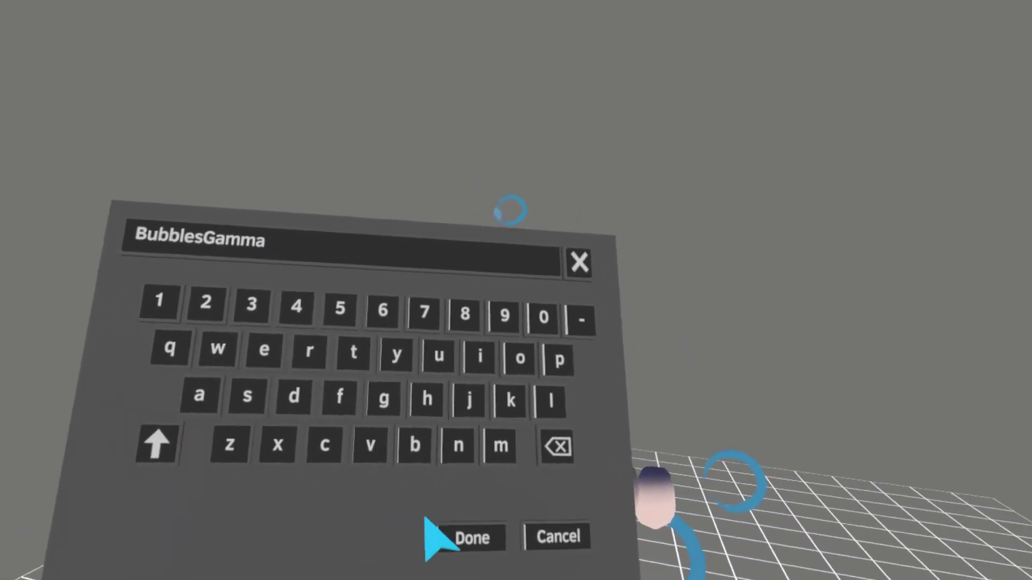
type("Gamma")
left_click(442, 540)
left_click(323, 576)
left_click(532, 414)
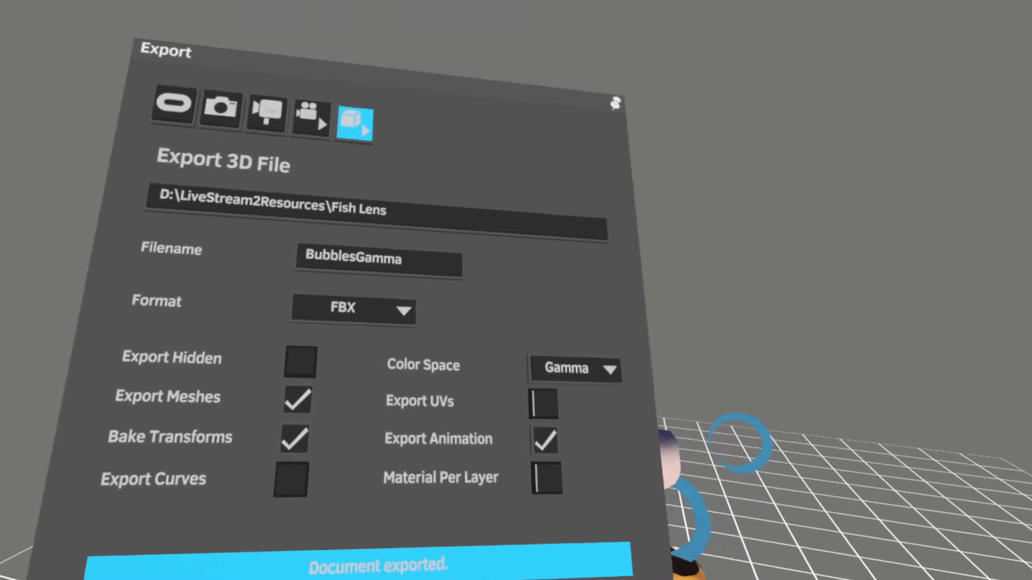
- Quit Quill without saving the changes and launch Lens Studio from the desktop
left_click(380, 553)
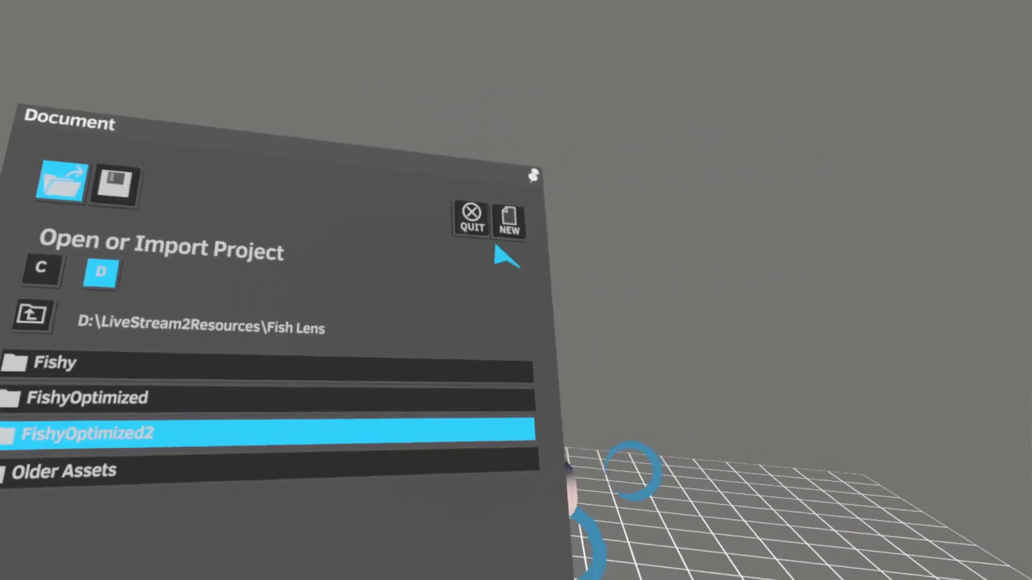
left_click(473, 223)
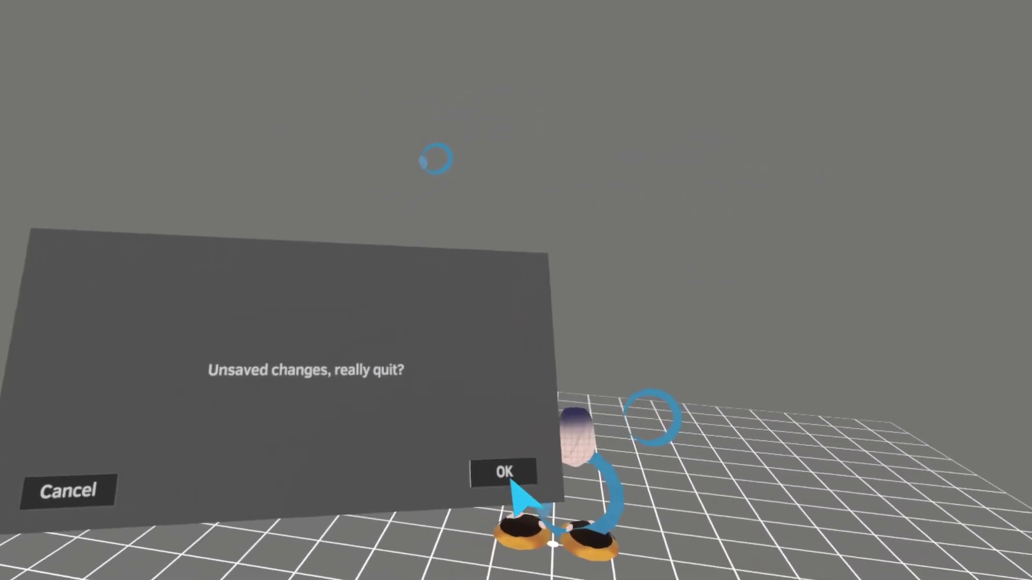
left_click(504, 473)
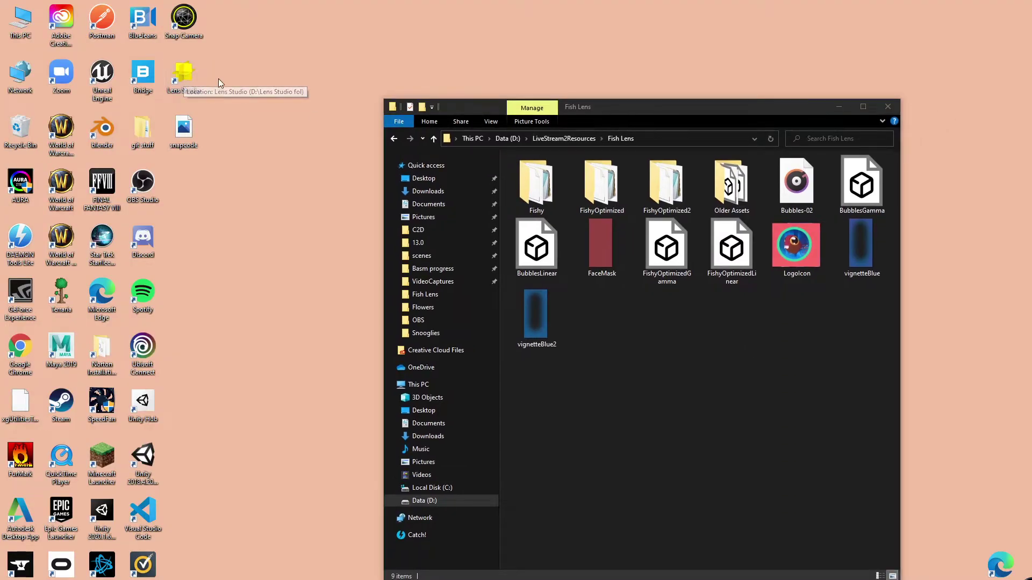
left_click(194, 80)
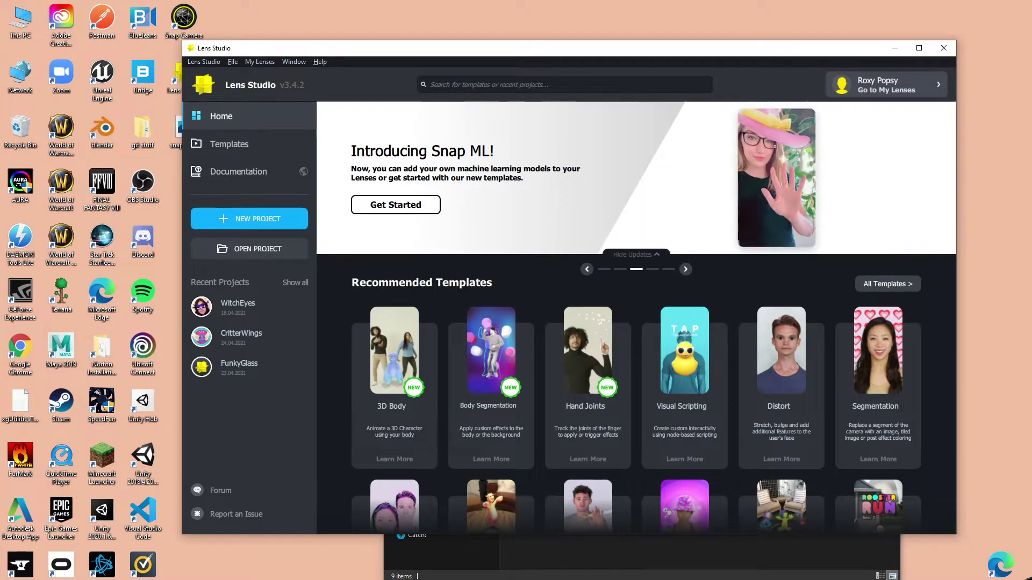
- Switch to the Edge browser, highlight the daily active users figure in the Snapchat statistics article, and close the Bing search page
key("super+Down")
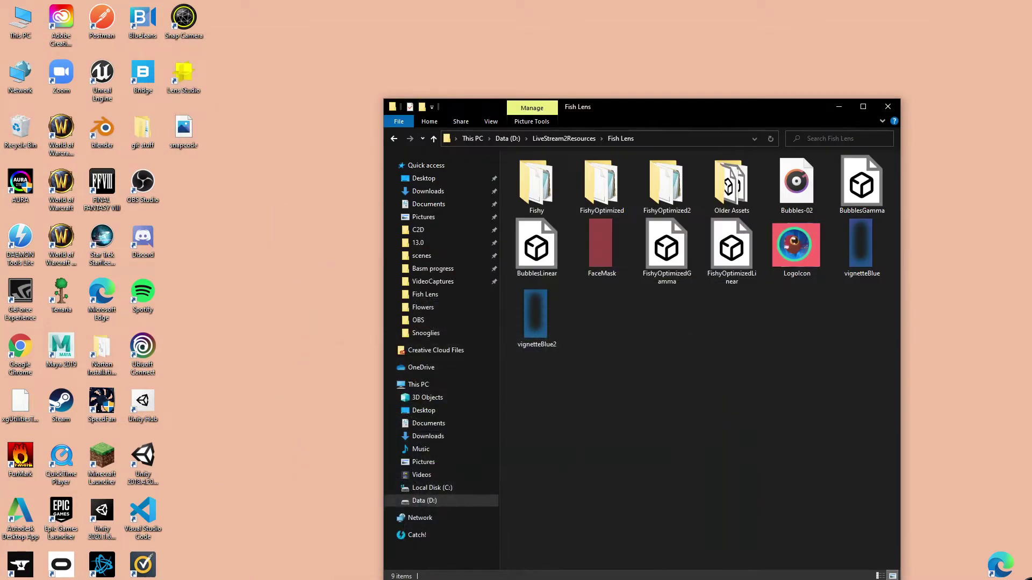
key("alt+Tab")
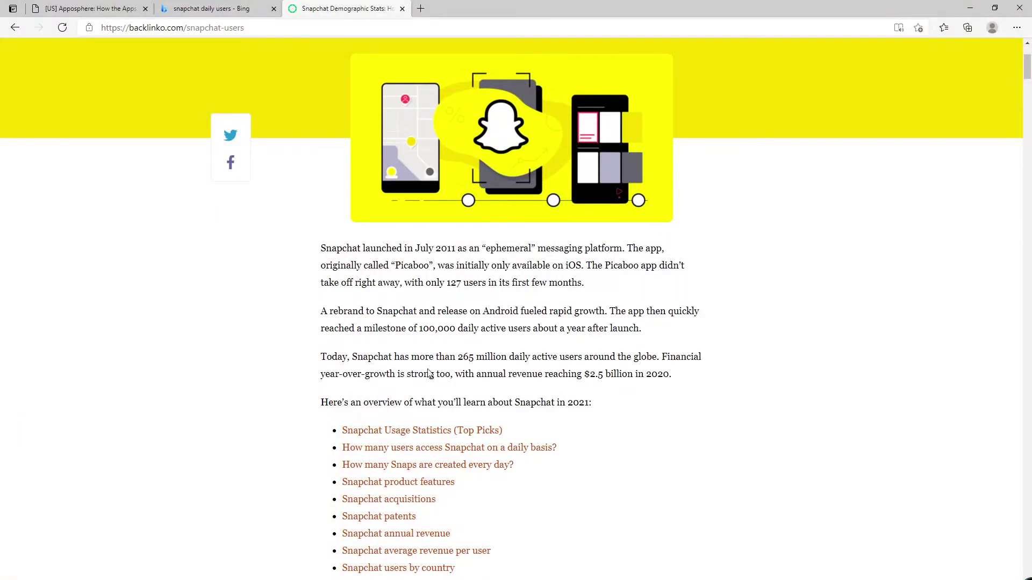
left_click_drag(458, 359, 476, 359)
left_click(274, 9)
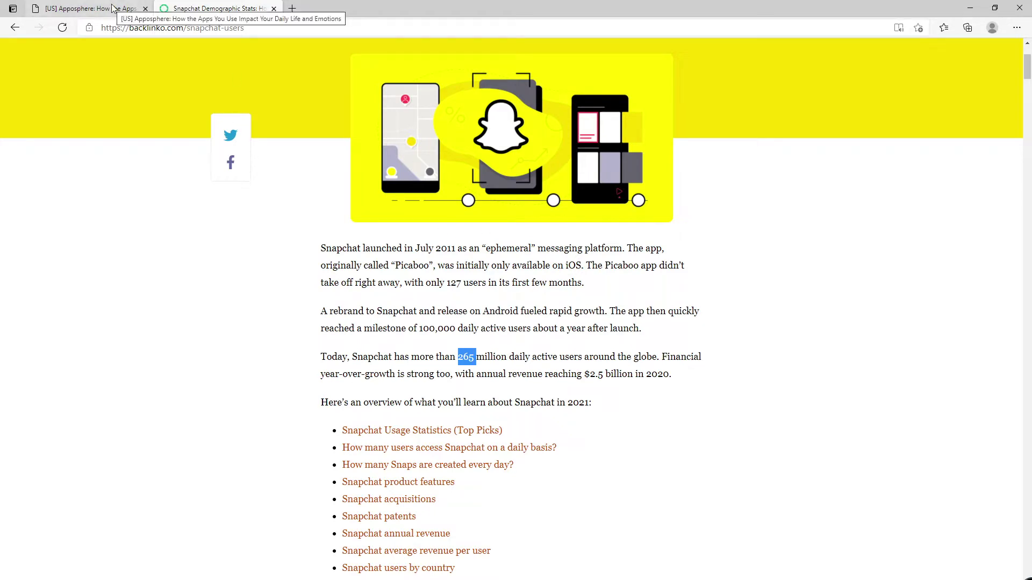
- Examine the Apposphere article on Snapchat's business site, reading its app mood comparison and the reasons people use each app
left_click(63, 7)
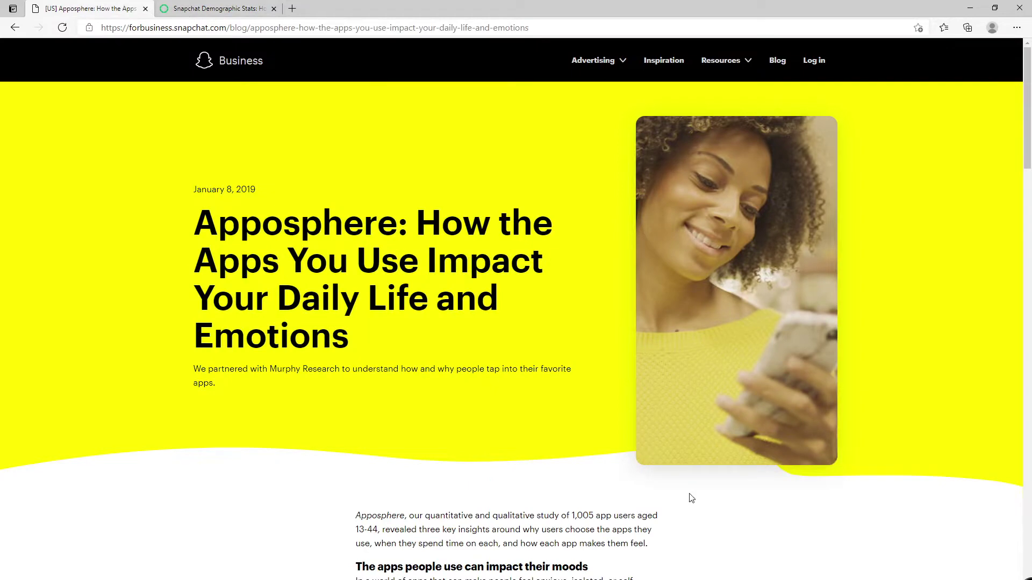
scroll(692, 498, "down", 3)
scroll(698, 447, "down", 5)
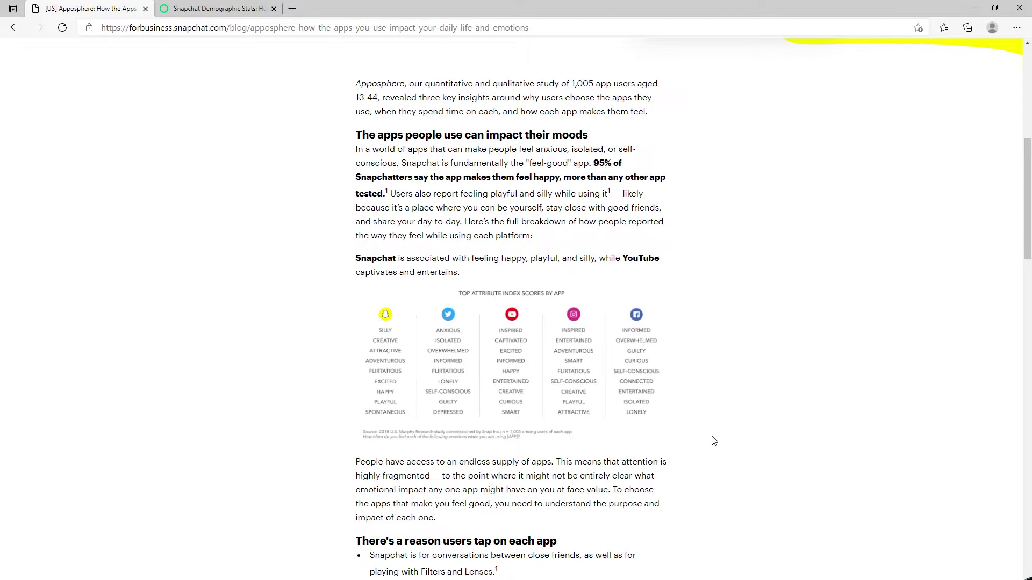
scroll(714, 441, "up", 2)
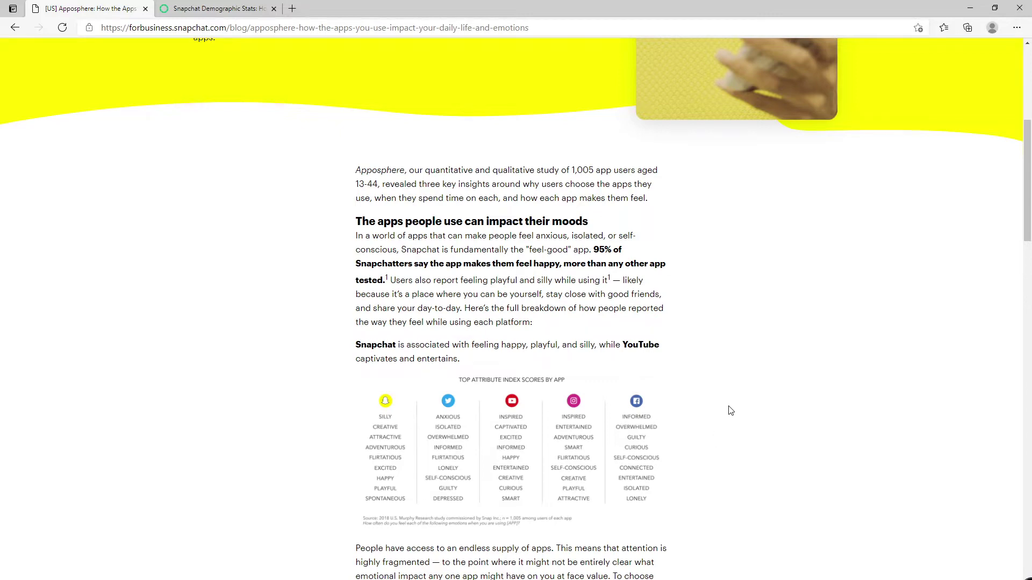
scroll(728, 411, "down", 3)
scroll(505, 334, "up", 6)
scroll(535, 362, "down", 5)
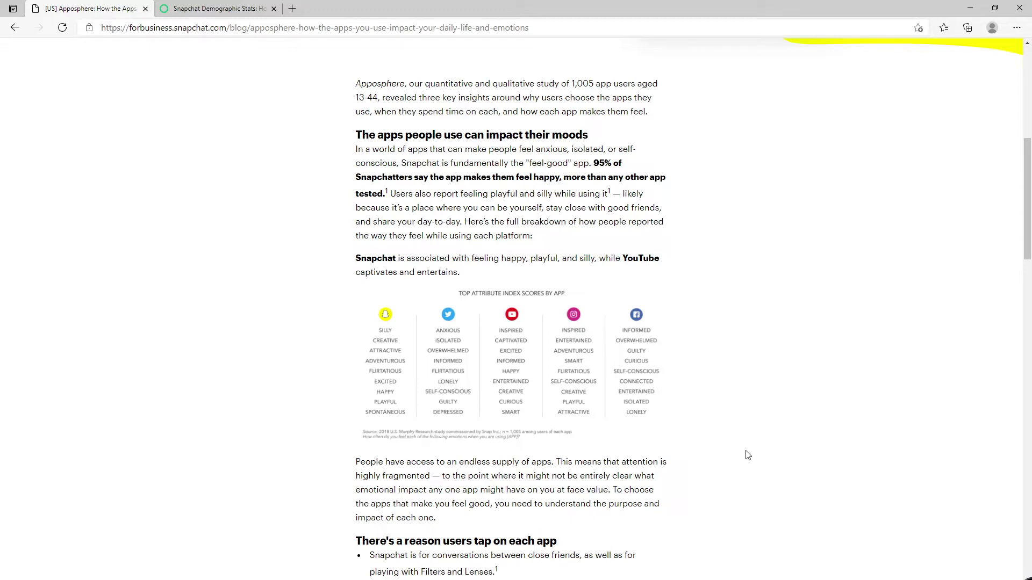
scroll(747, 455, "down", 4)
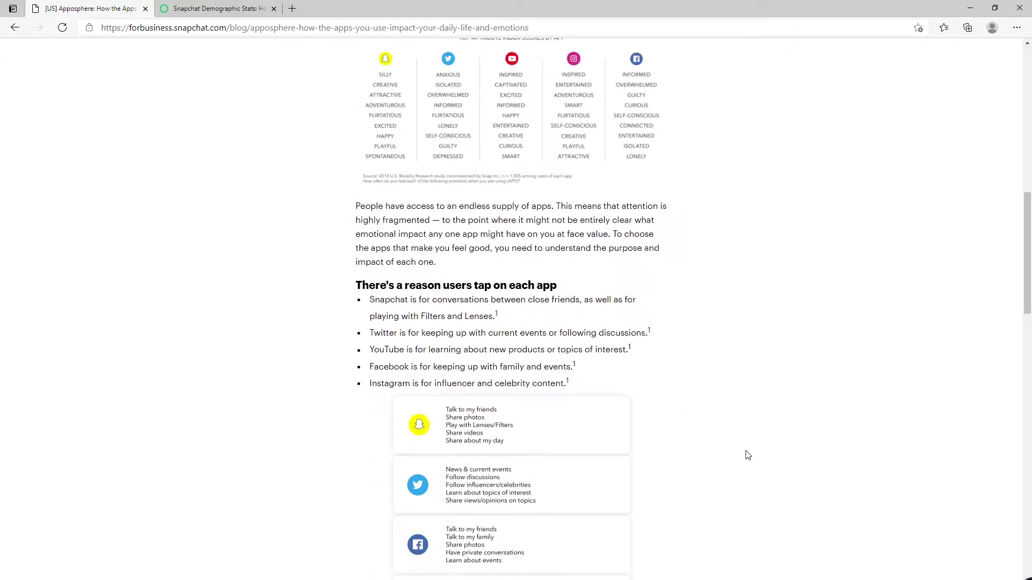
scroll(386, 227, "up", 1)
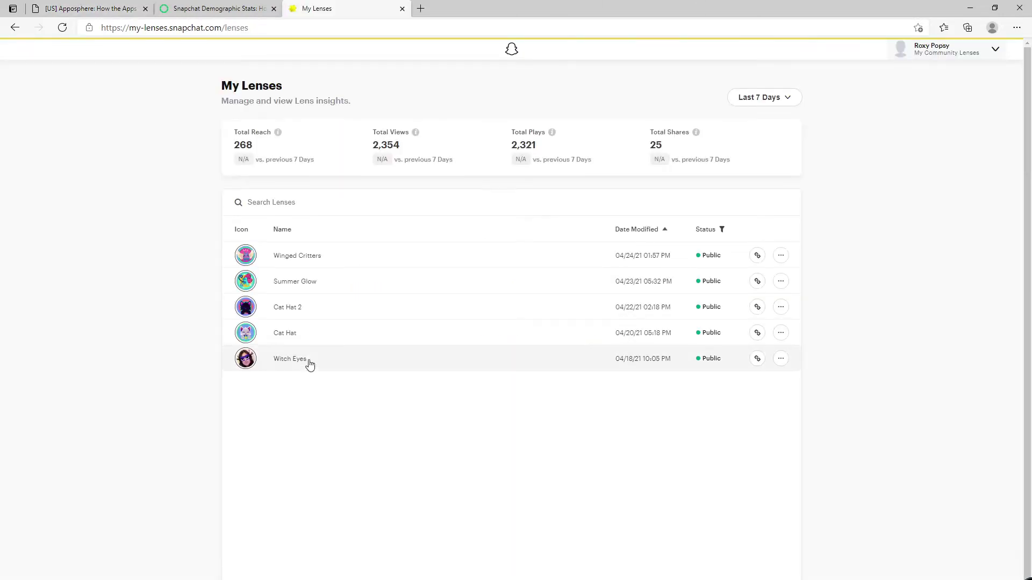
- Open the Witch Eyes lens details in My Lenses and highlight its Lens Views figure
left_click(311, 365)
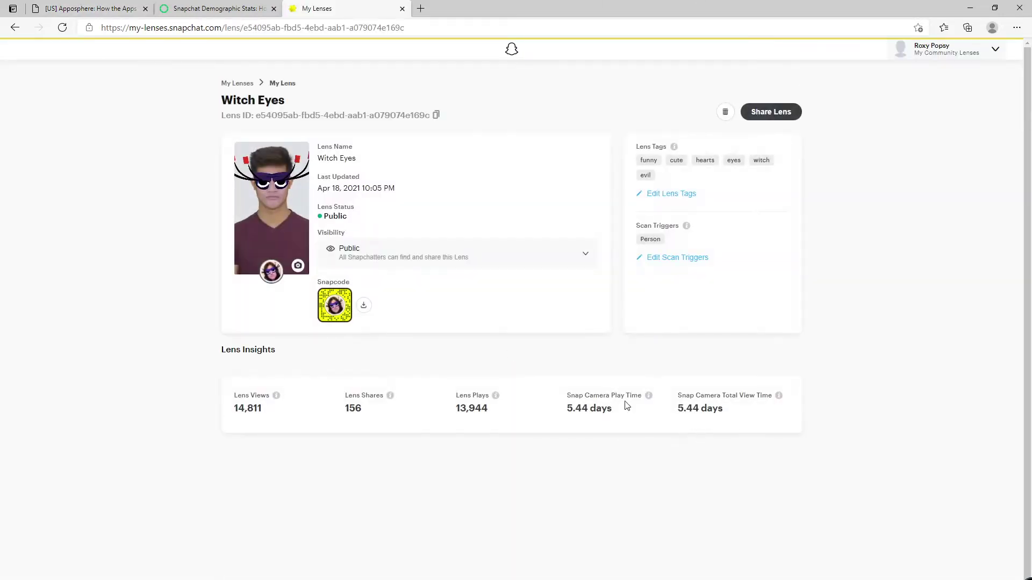
left_click_drag(233, 408, 327, 421)
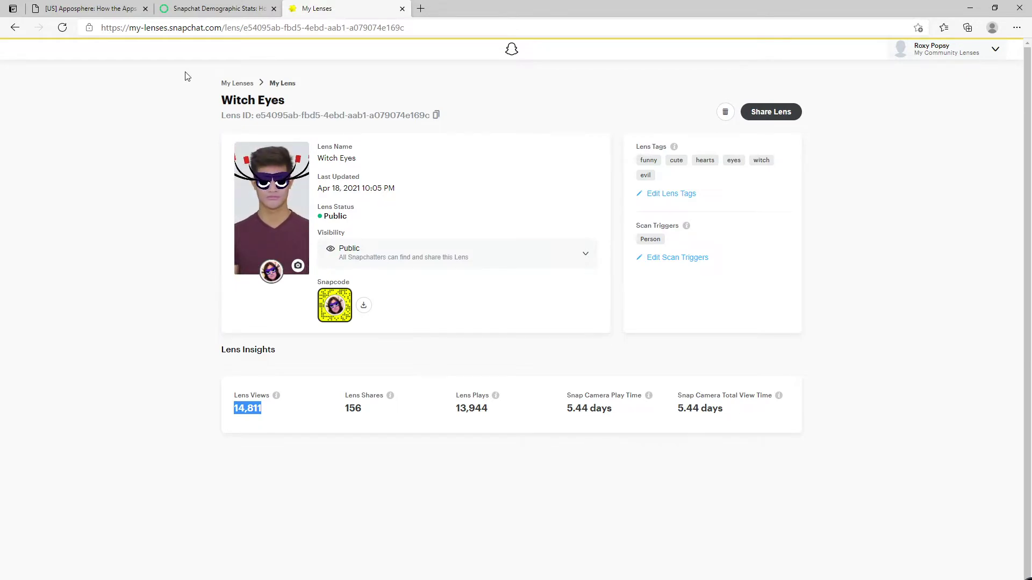
- Review the Apposphere article's list of activities for each app, return to the My Lenses page, and minimize the browser
left_click(213, 7)
left_click(91, 8)
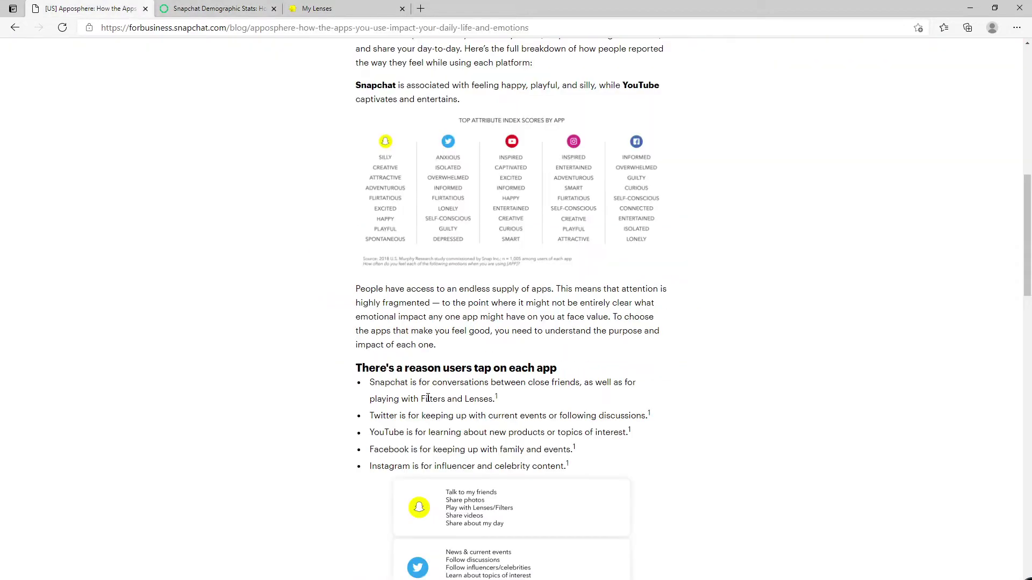
scroll(474, 423, "down", 3)
scroll(473, 422, "down", 2)
scroll(468, 408, "up", 2)
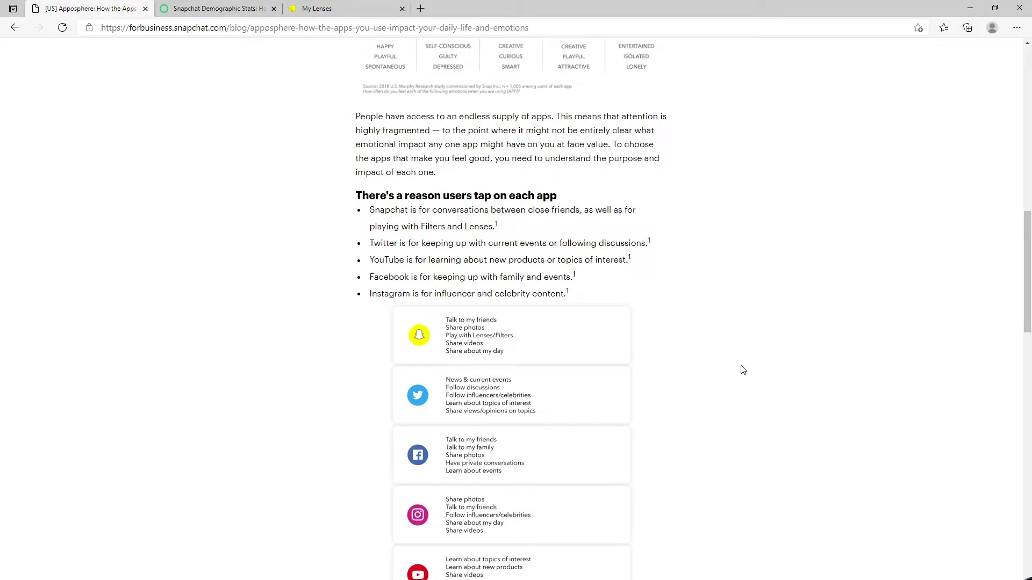
scroll(742, 370, "down", 2)
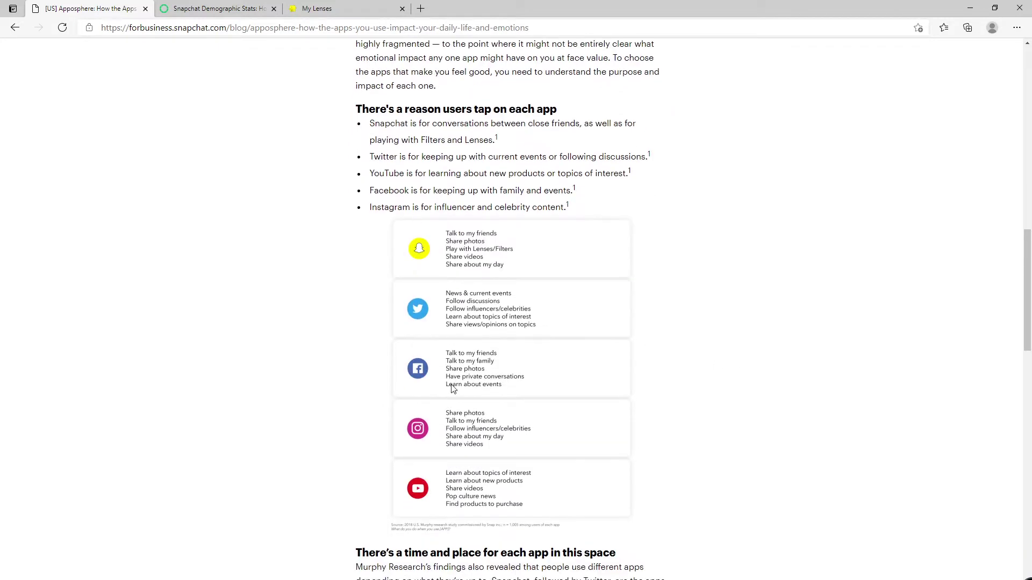
left_click(337, 11)
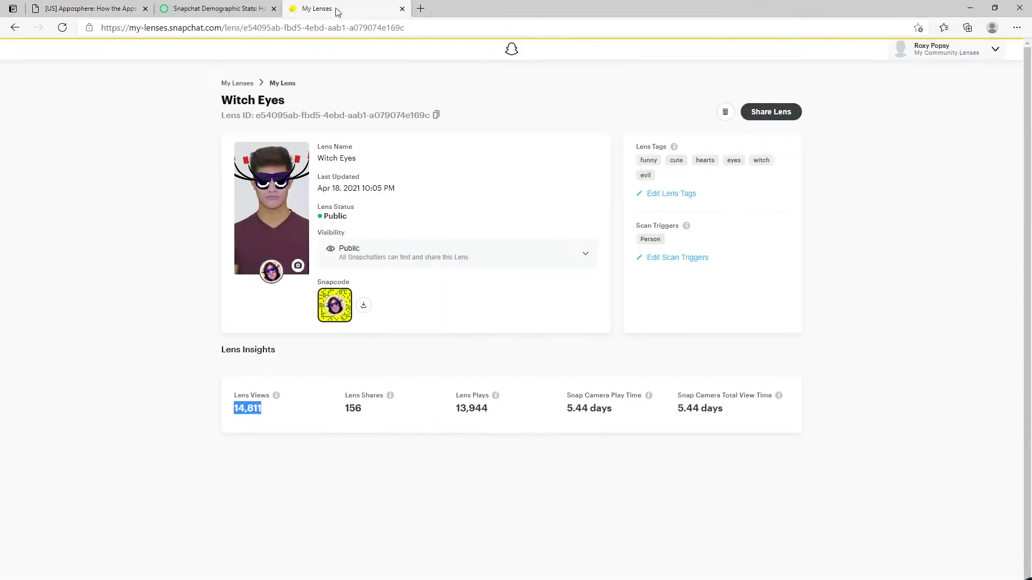
left_click(968, 12)
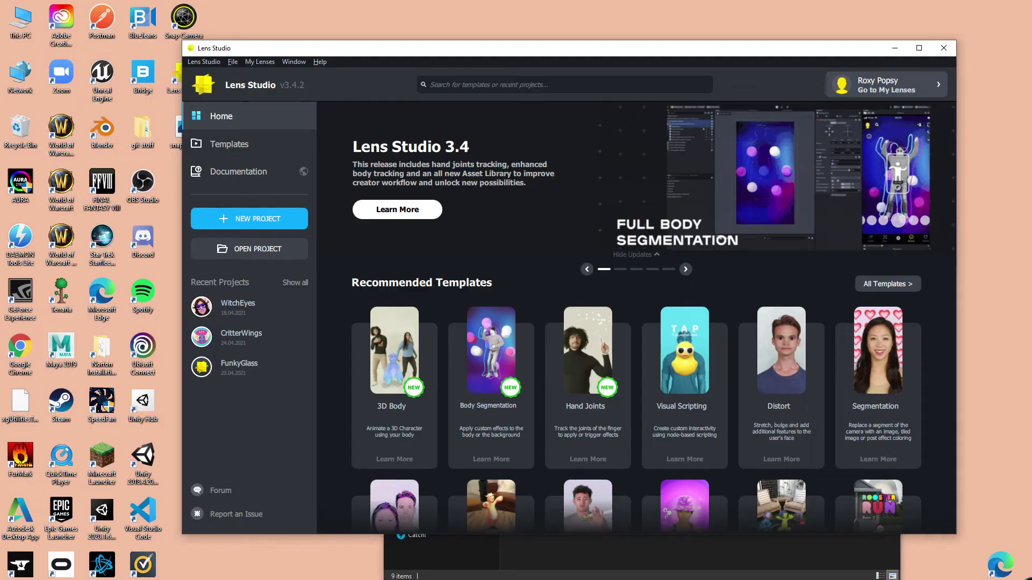
- Switch back to Edge, load lensstudio.snapchat.com in a new tab, and open its Snap Camera page
mouse_move(382, 572)
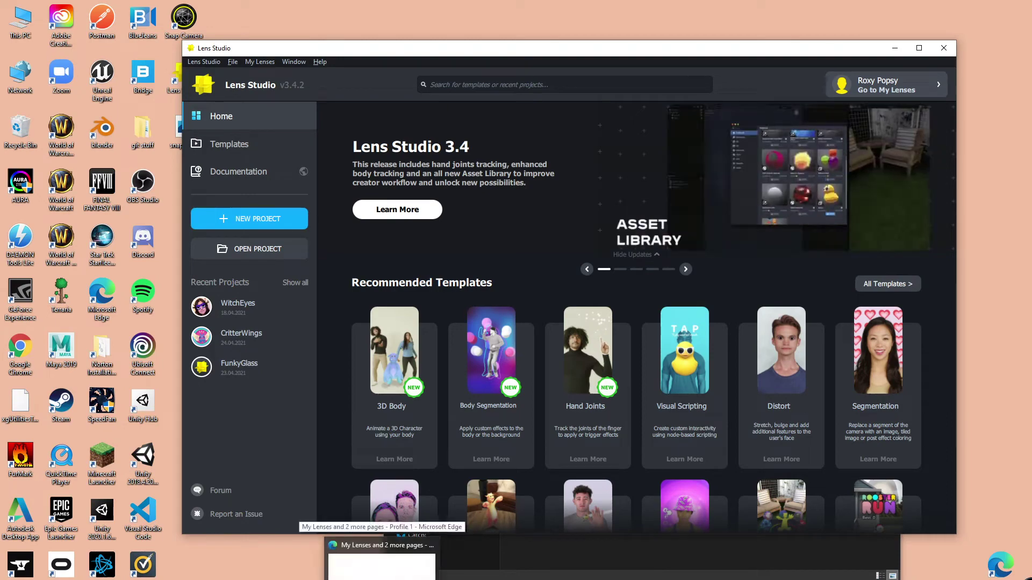
left_click(382, 559)
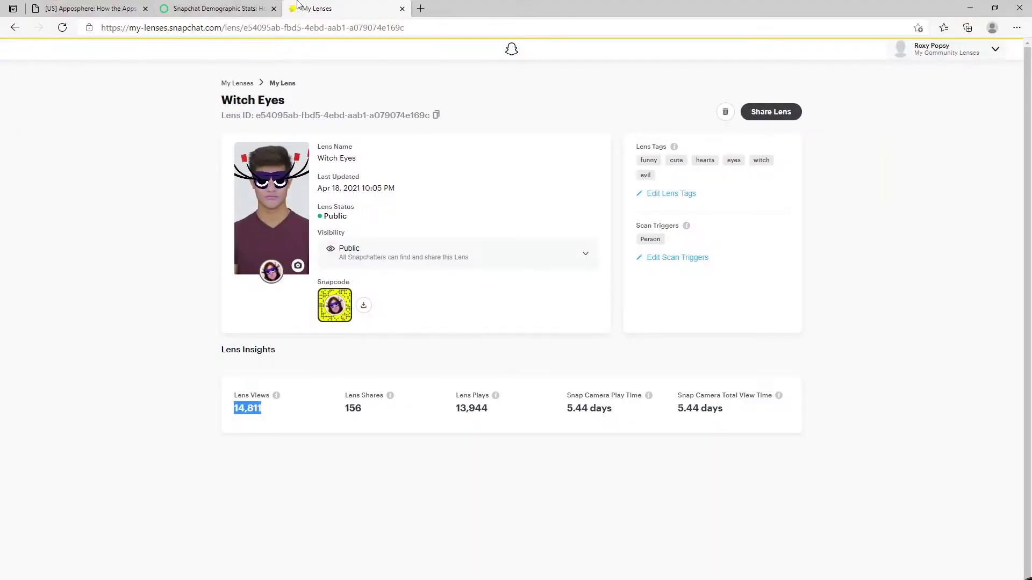
left_click(421, 9)
type("lenst")
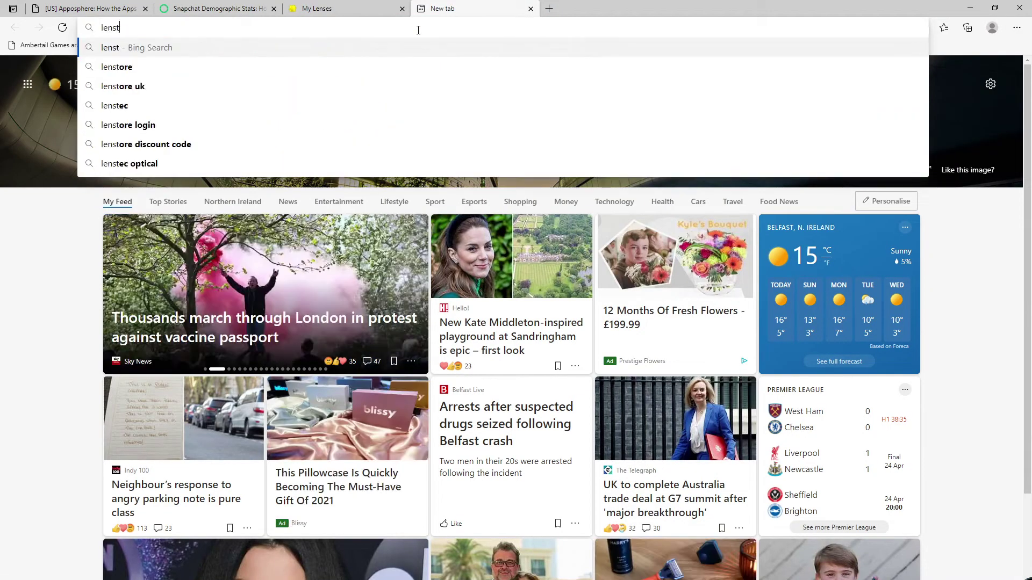
key("BackSpace")
type("studio.snapchat.com")
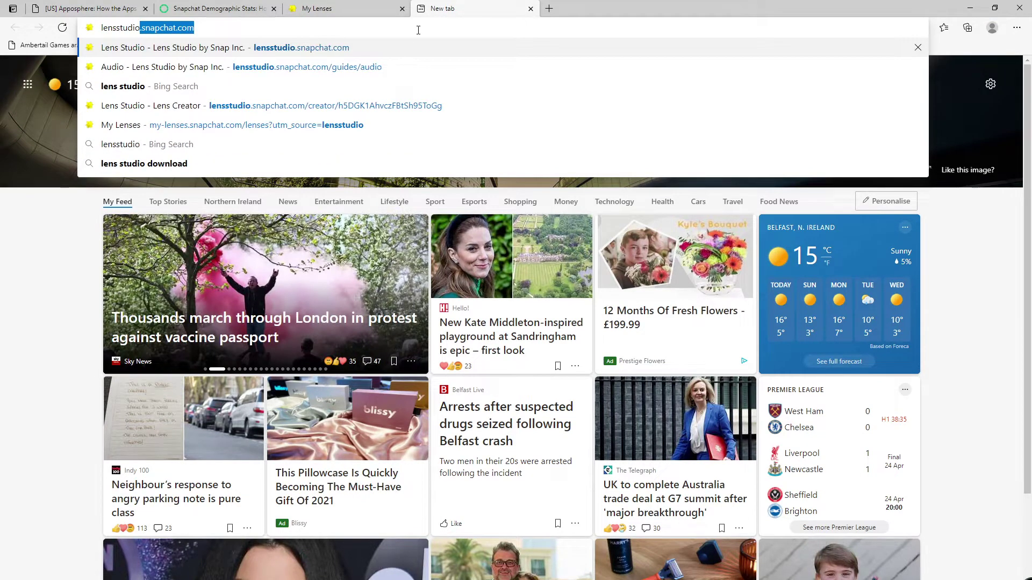
key("Return")
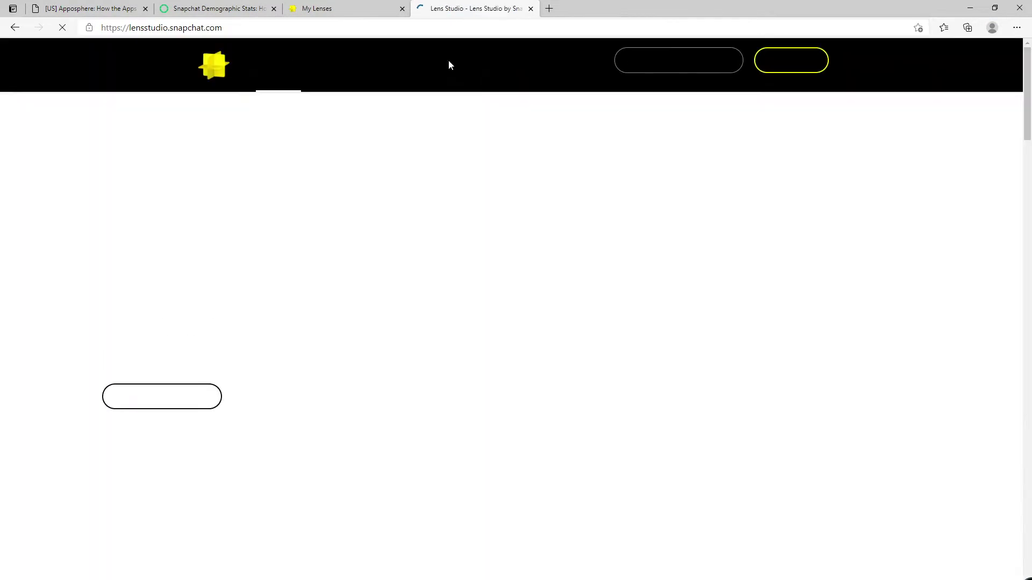
mouse_move(458, 87)
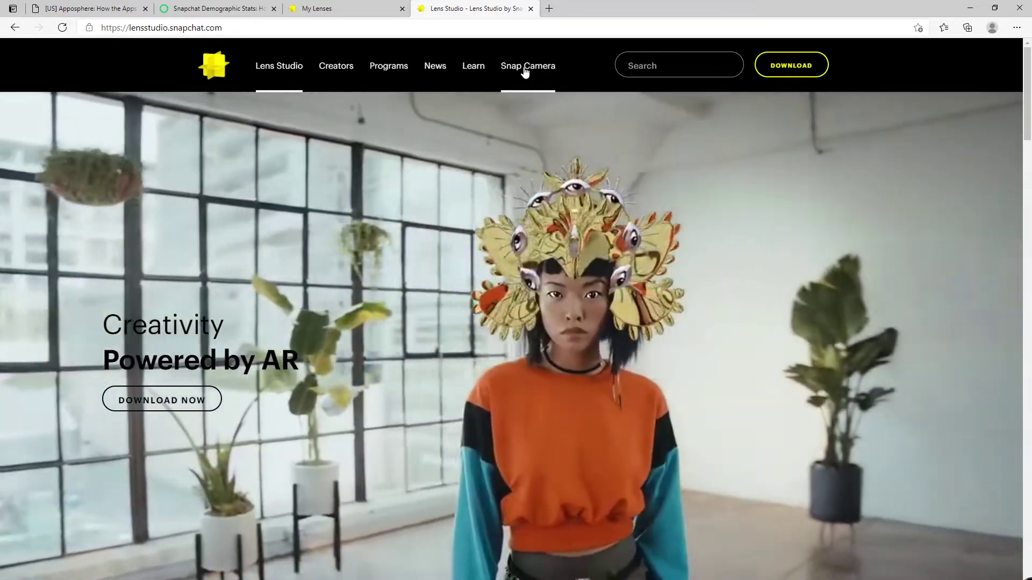
left_click(524, 68)
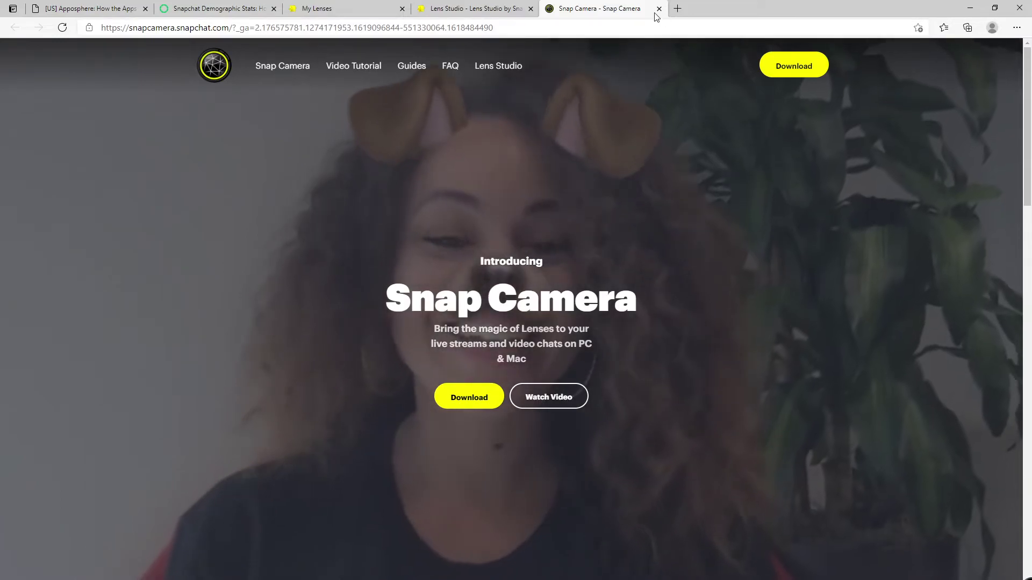
- Close the Snap Camera and Lens Studio website tabs and switch back to the Lens Studio application
middle_click(575, 2)
left_click(531, 8)
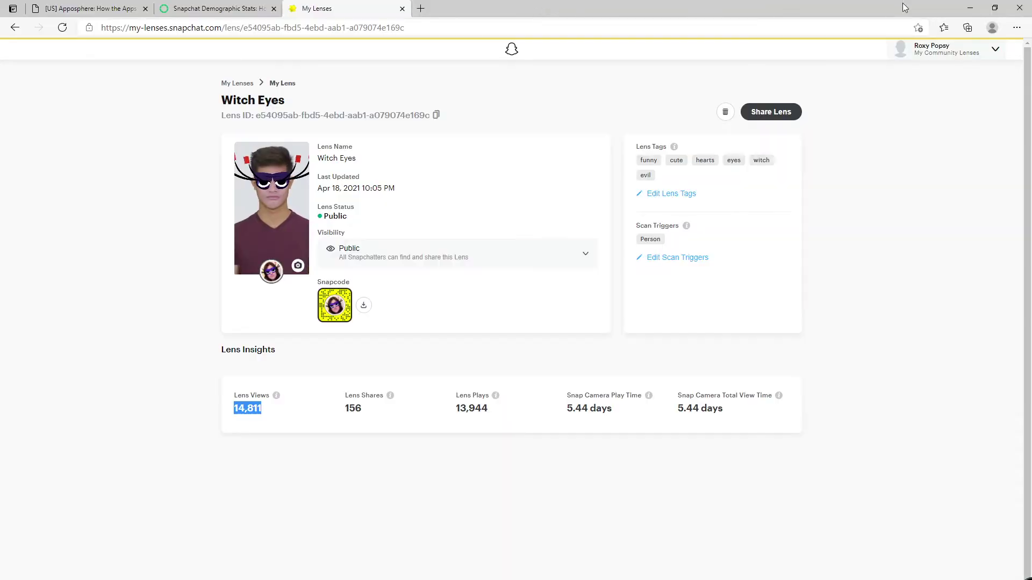
left_click(971, 11)
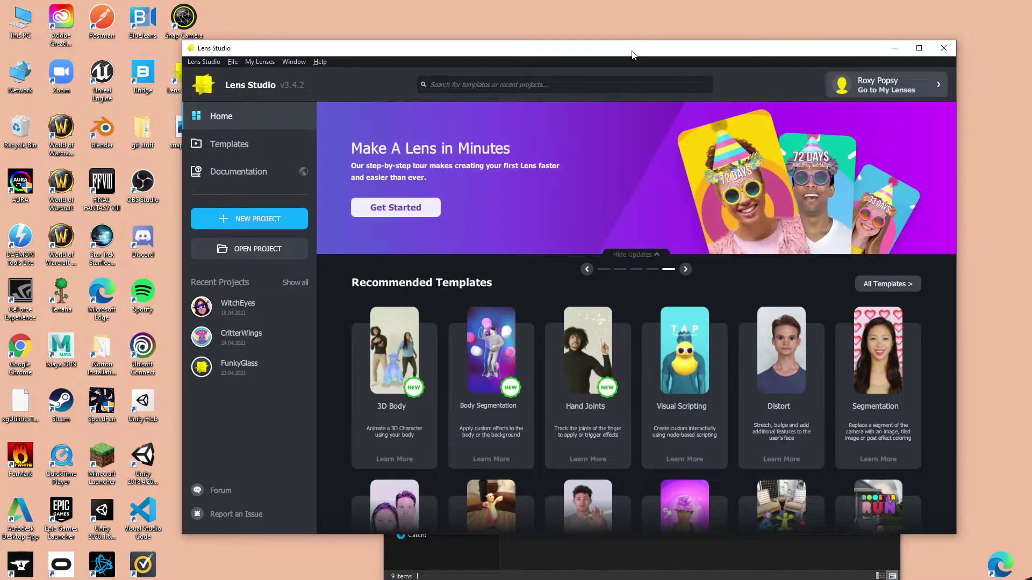
- Open the full template collection in Lens Studio and browse it as far as the High Score template
scroll(618, 320, "down", 3)
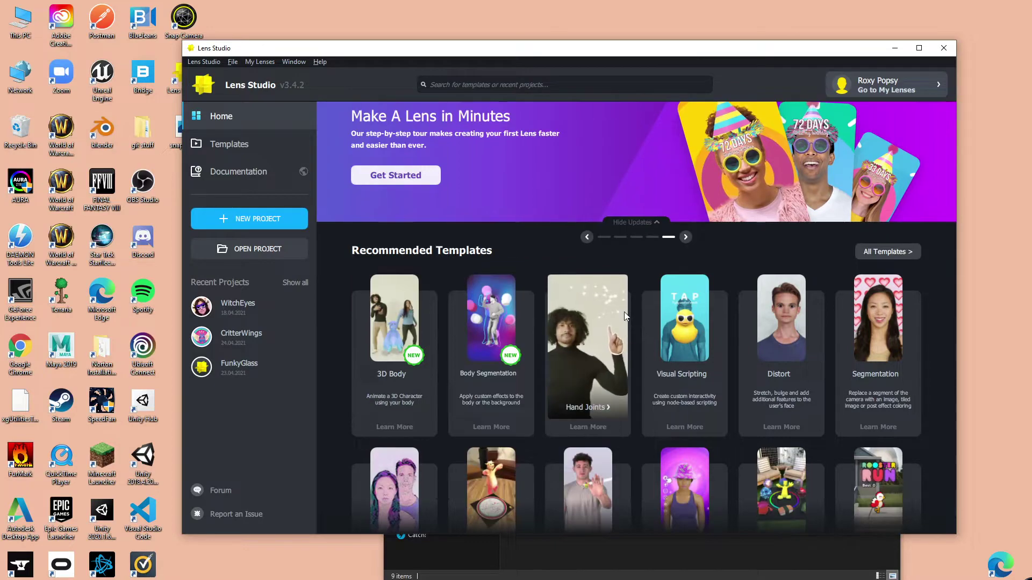
left_click(887, 221)
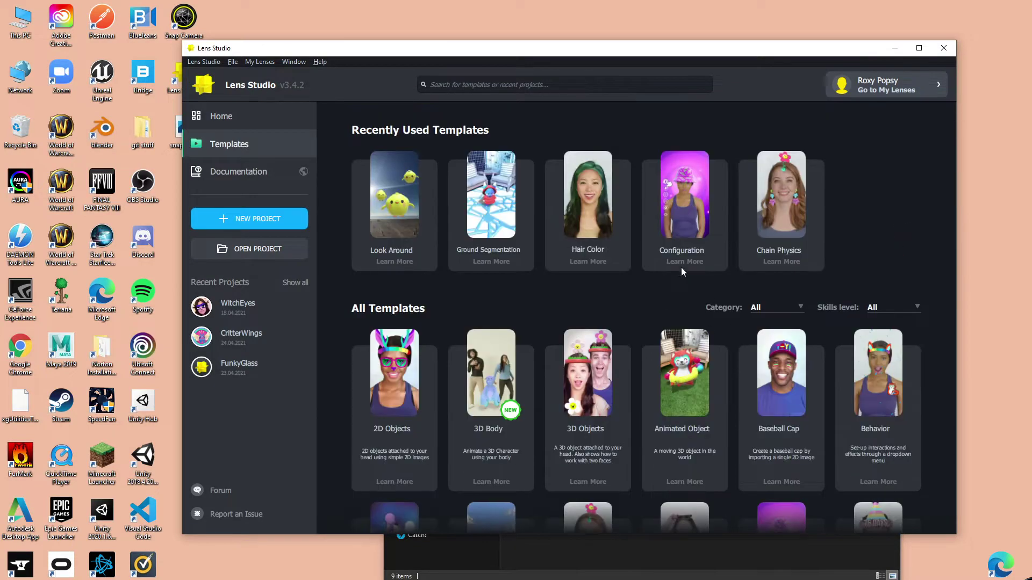
scroll(681, 268, "down", 5)
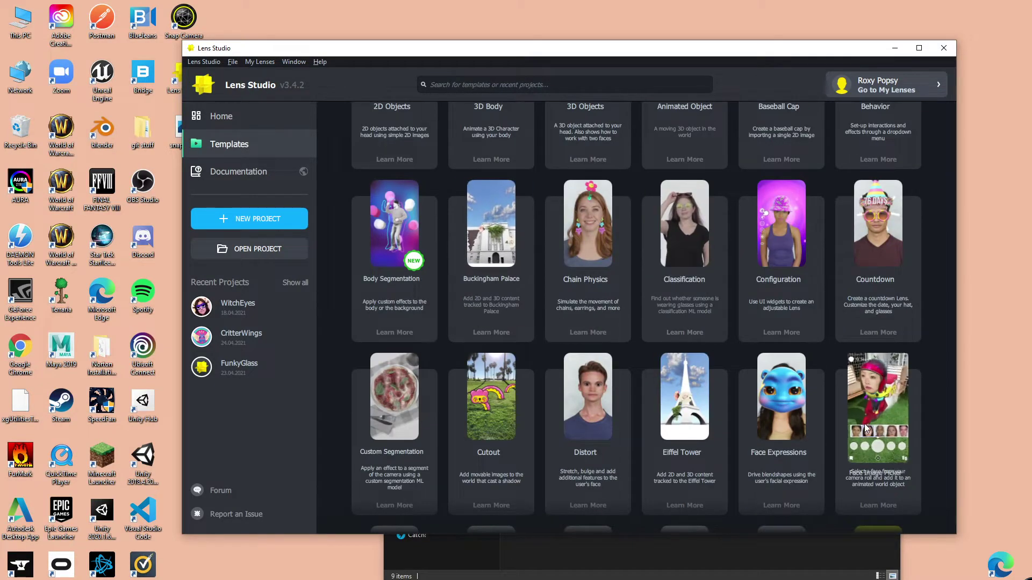
scroll(866, 428, "down", 5)
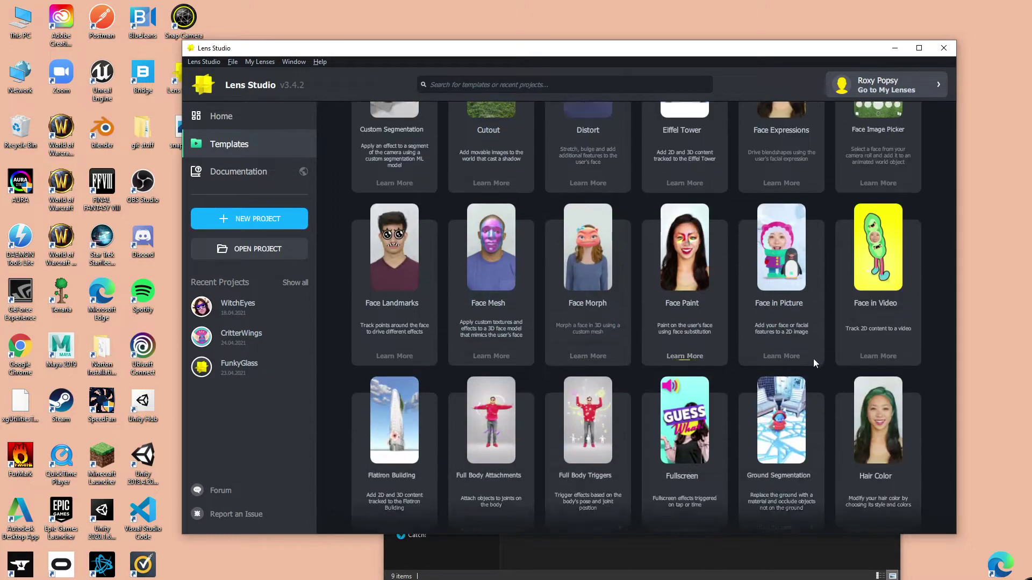
scroll(814, 363, "down", 4)
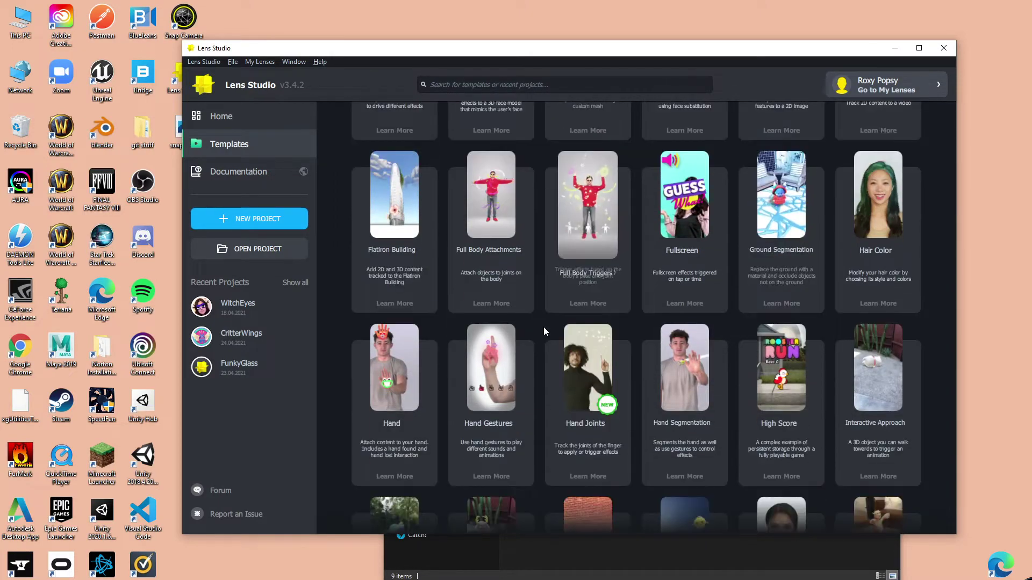
mouse_move(794, 402)
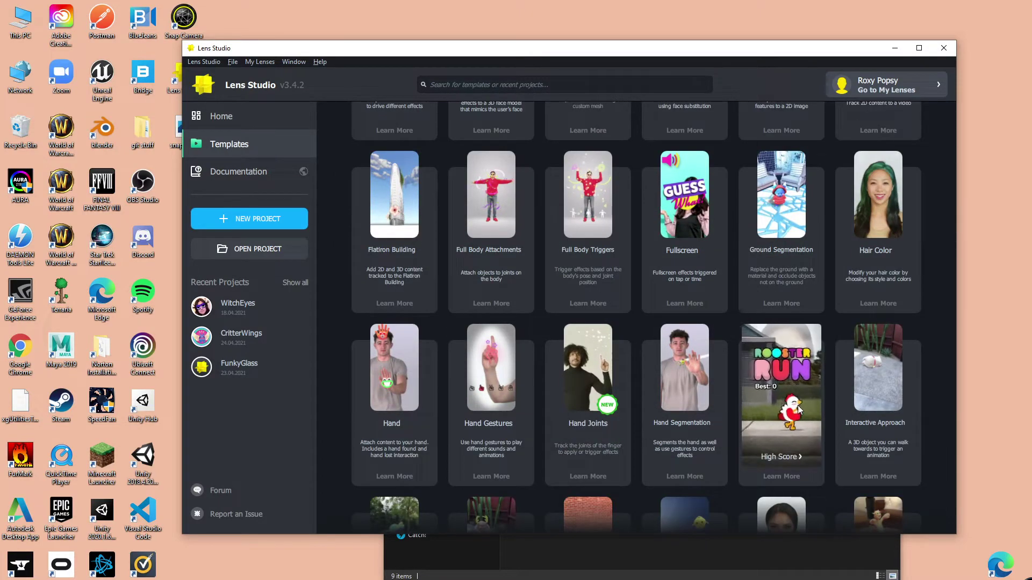
- Examine the remaining rows of templates down to Marker, and return to the first rows of the collection
scroll(870, 384, "down", 3)
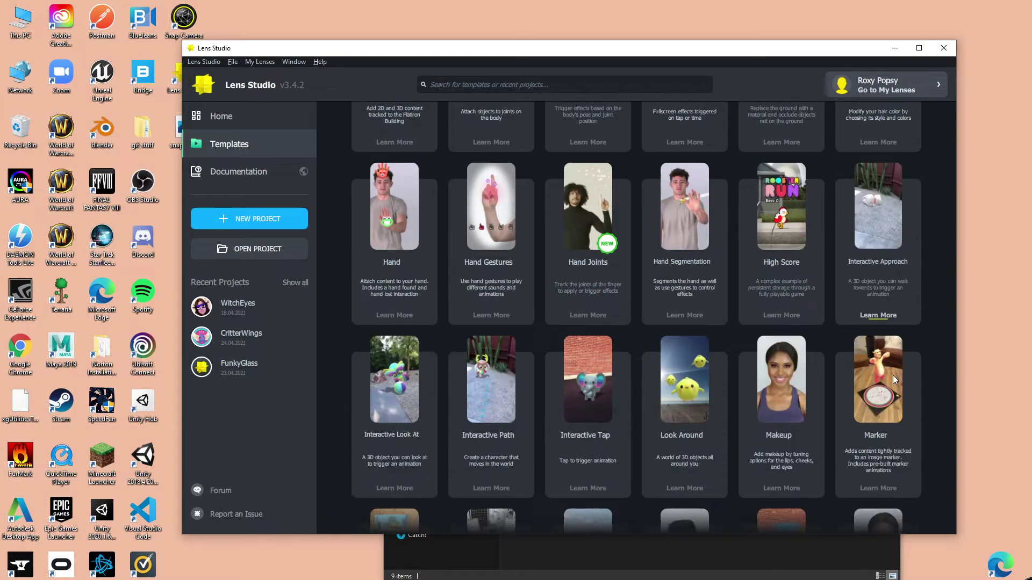
scroll(529, 393, "up", 3)
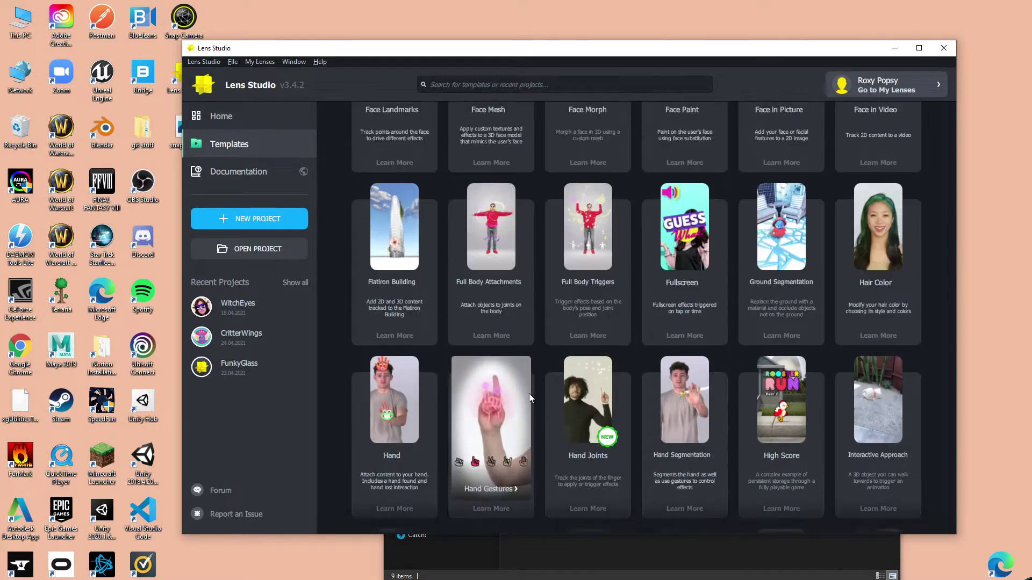
scroll(529, 394, "up", 6)
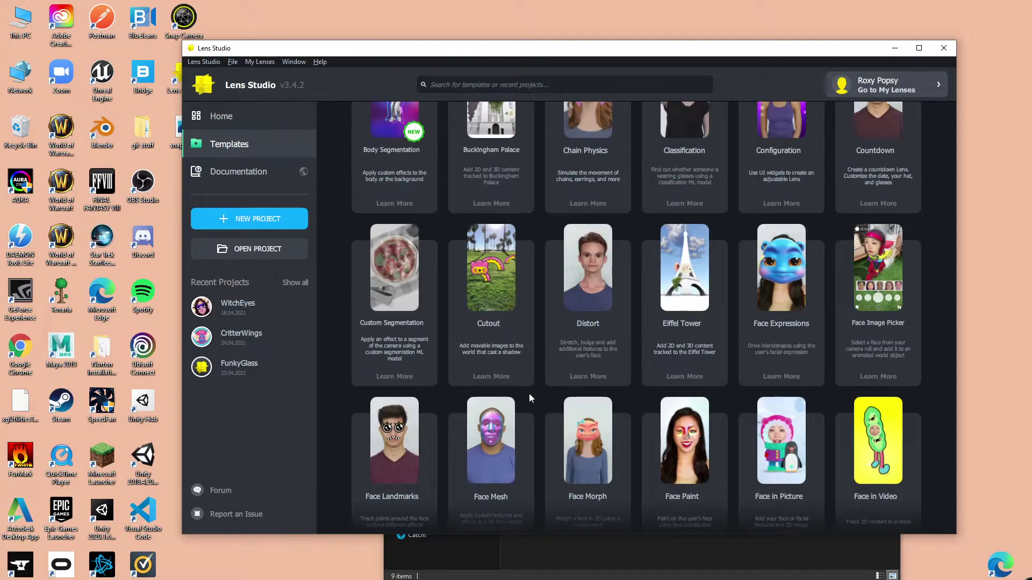
scroll(529, 393, "down", 8)
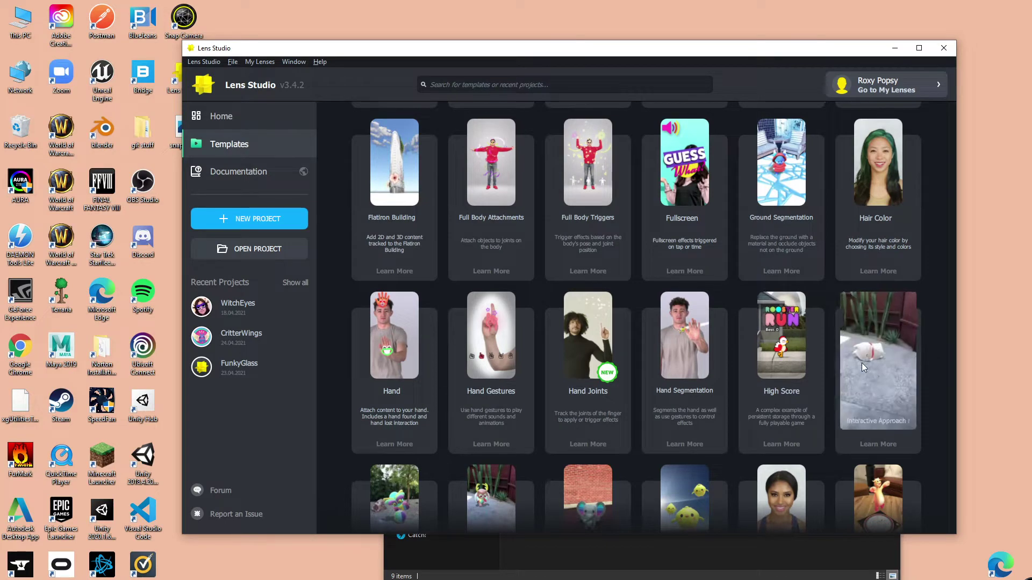
scroll(862, 363, "up", 3)
scroll(873, 375, "up", 5)
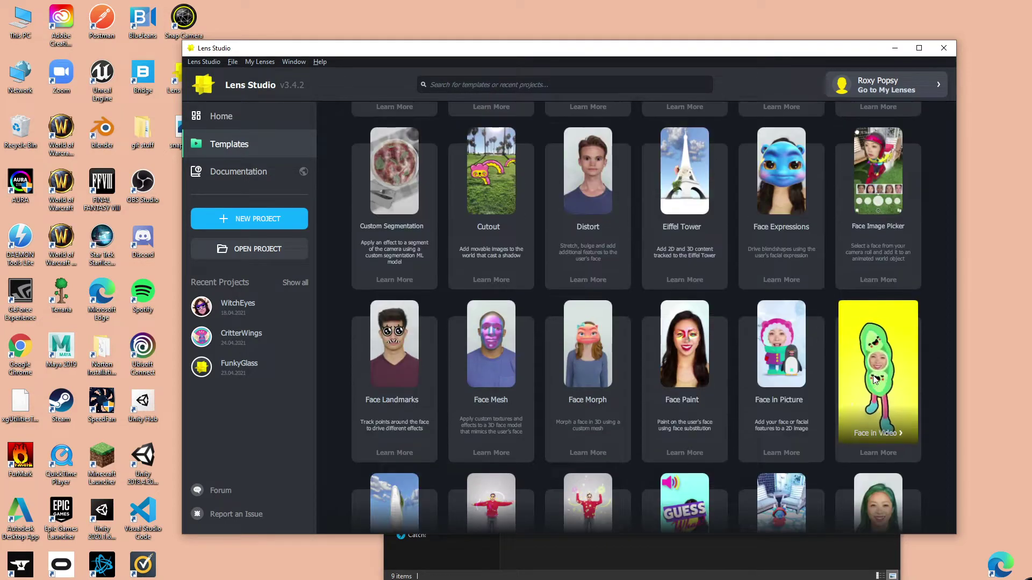
scroll(873, 376, "up", 6)
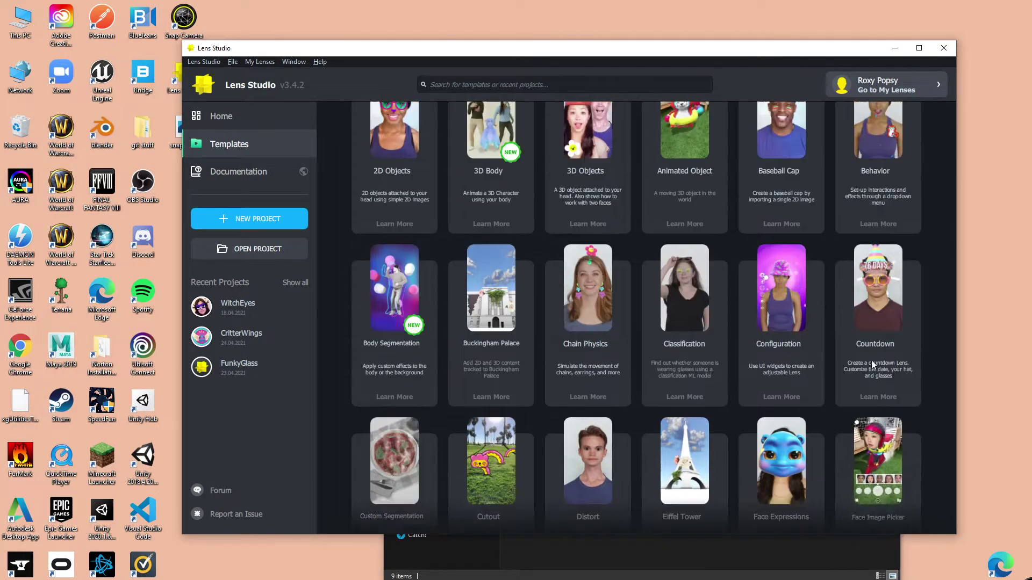
- Create a new blank lens project and add a Face Mesh object to its scene
left_click(271, 220)
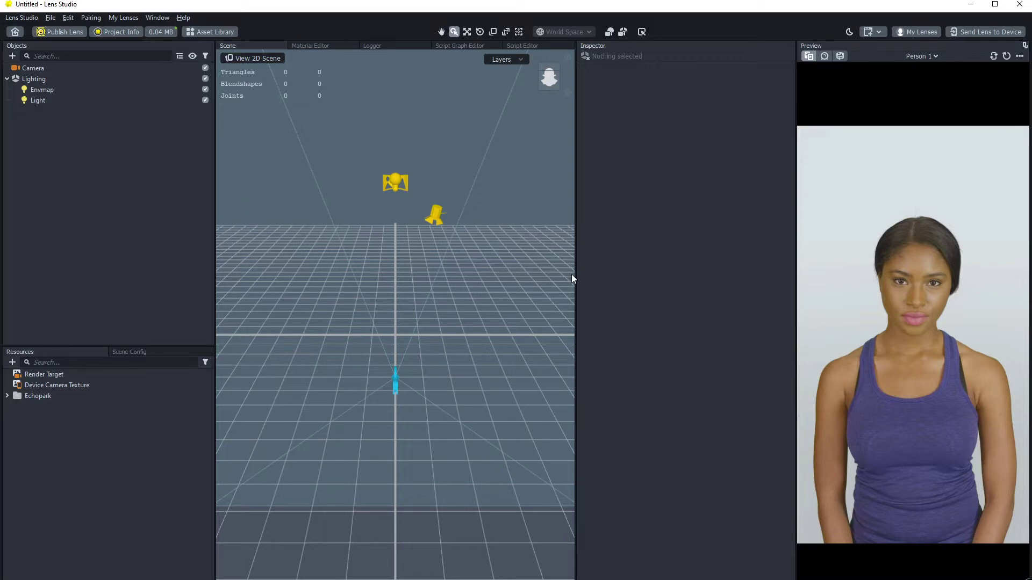
left_click_drag(576, 277, 622, 276)
left_click(11, 56)
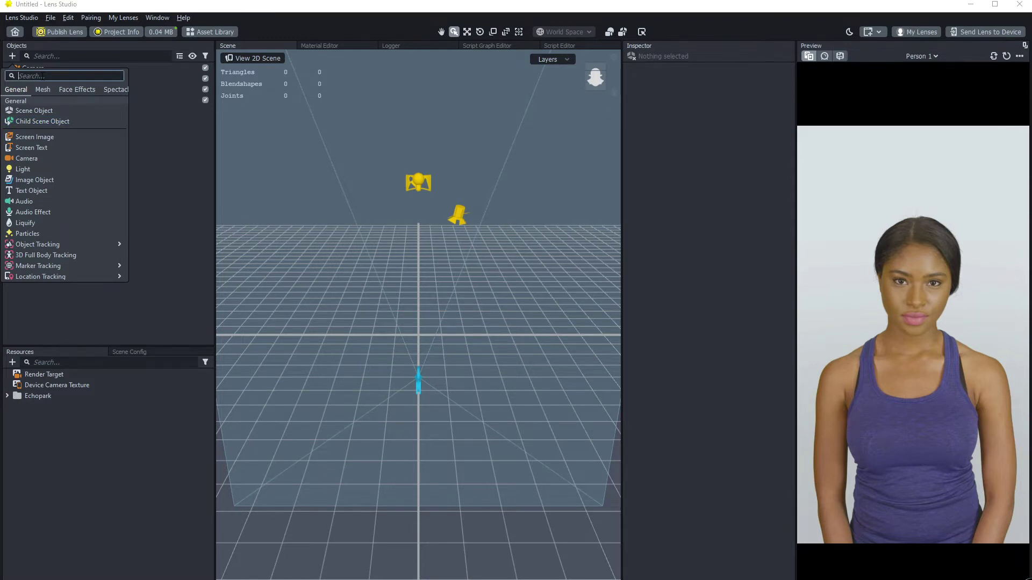
type("mesh")
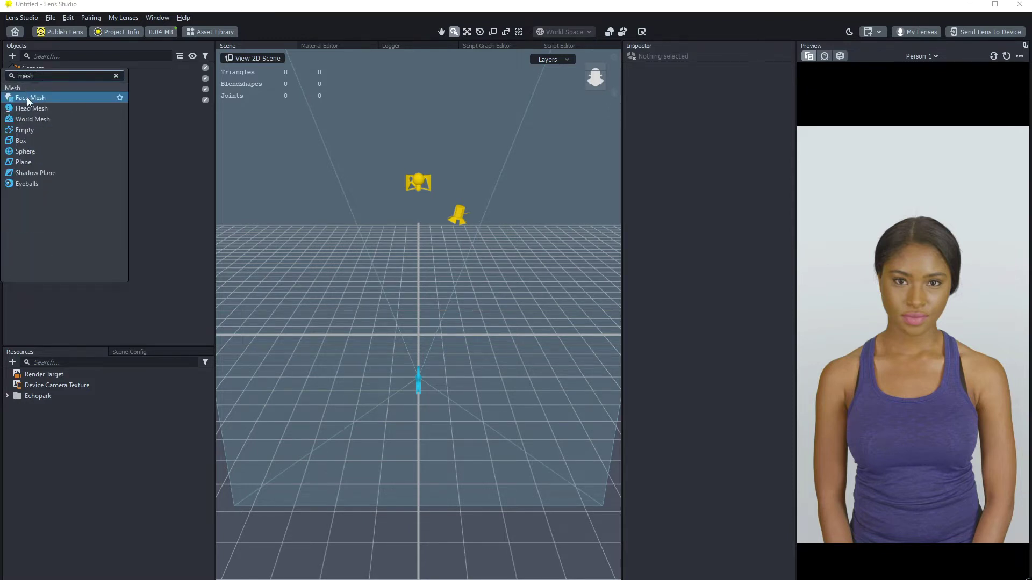
left_click(27, 98)
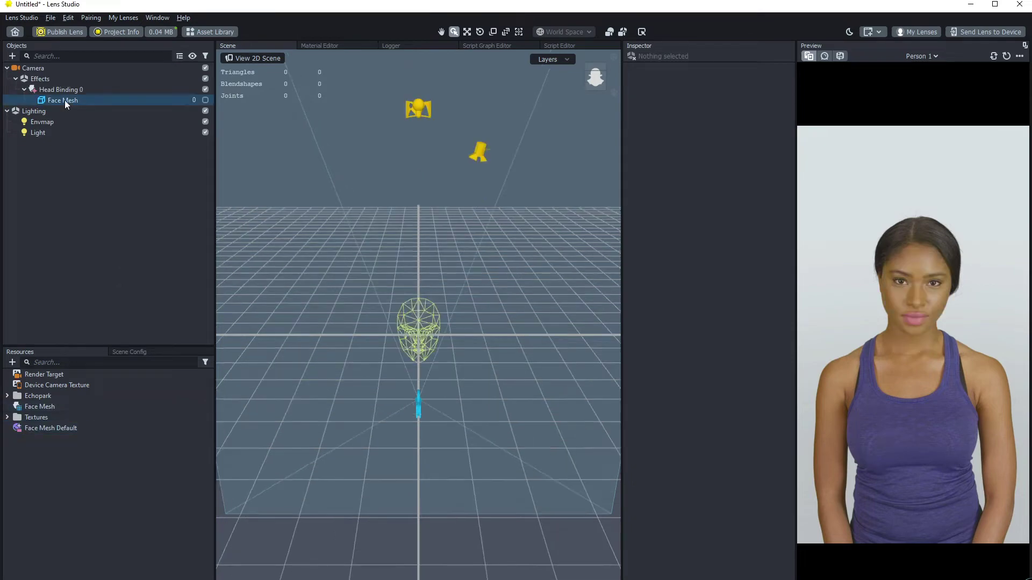
- Add a Head Mesh object to the scene alongside the Face Mesh
left_click(12, 56)
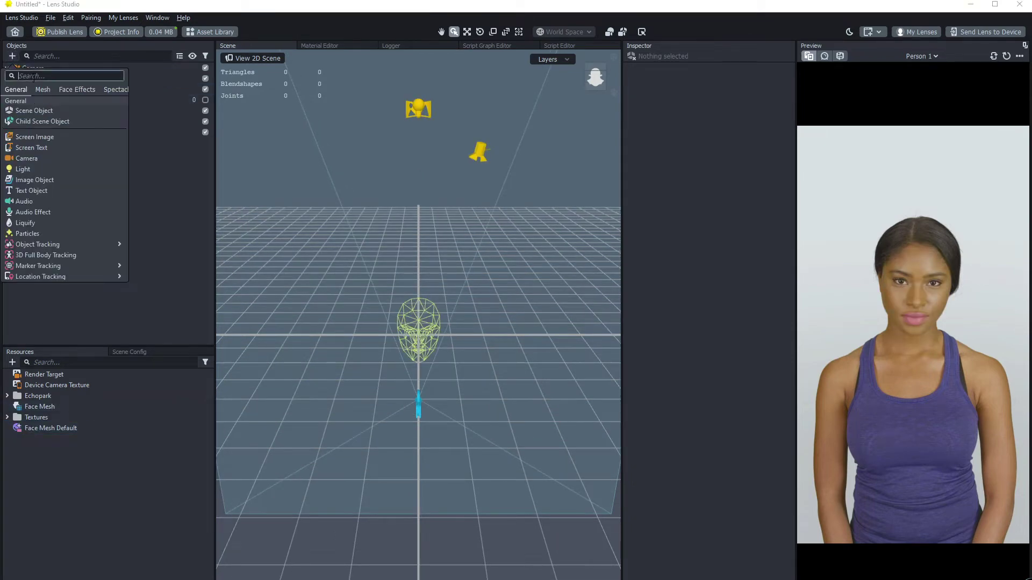
type("head")
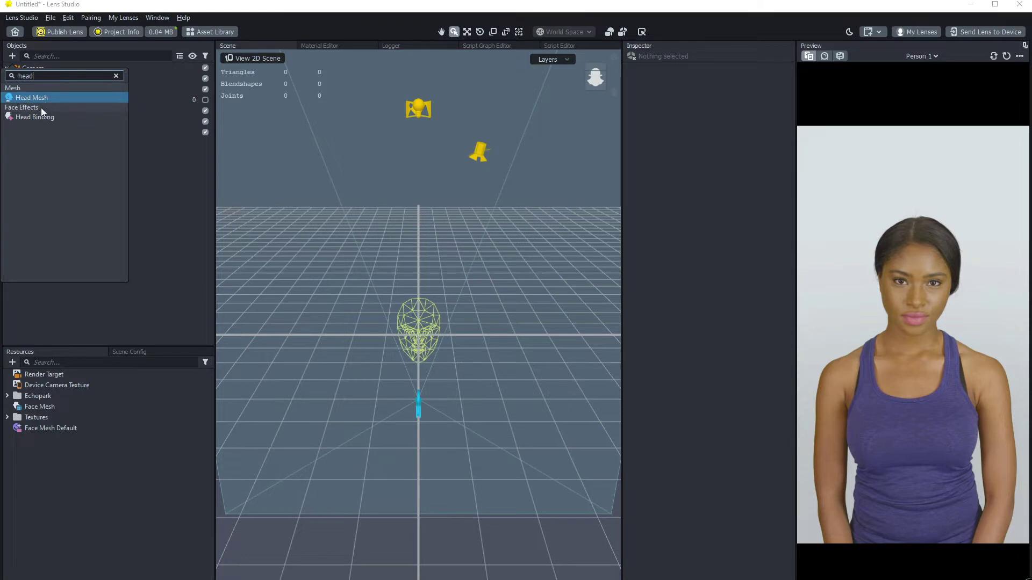
left_click(41, 99)
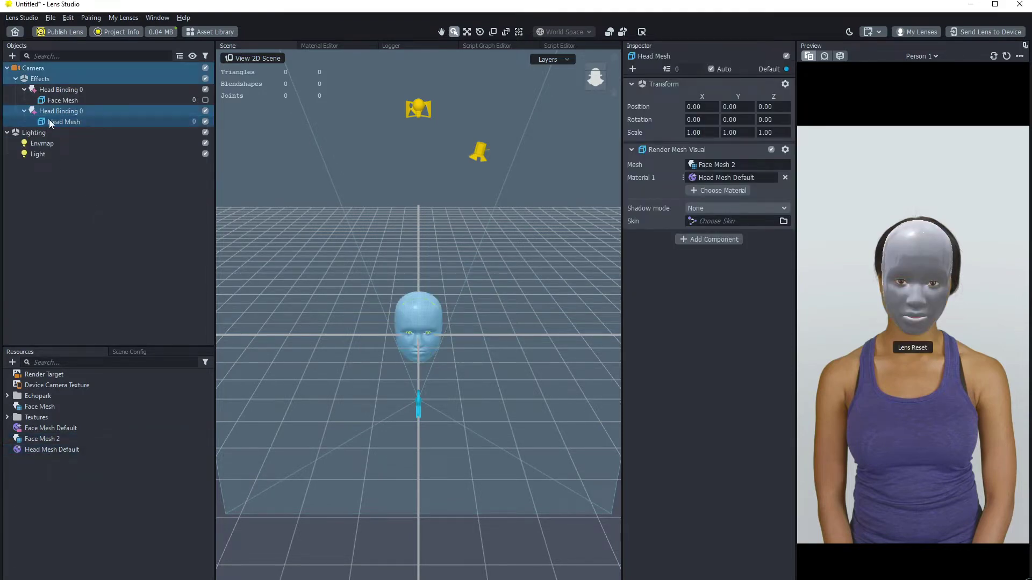
left_click_drag(60, 114, 56, 92)
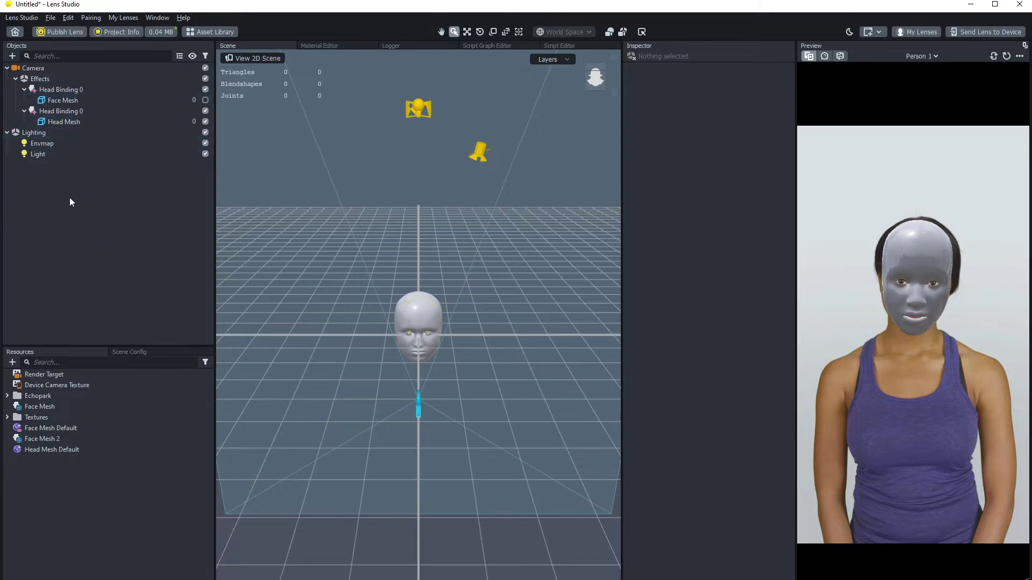
- Import the FishyOptimizedGamma model from the Fish Lens folder into the scene
right_click(79, 208)
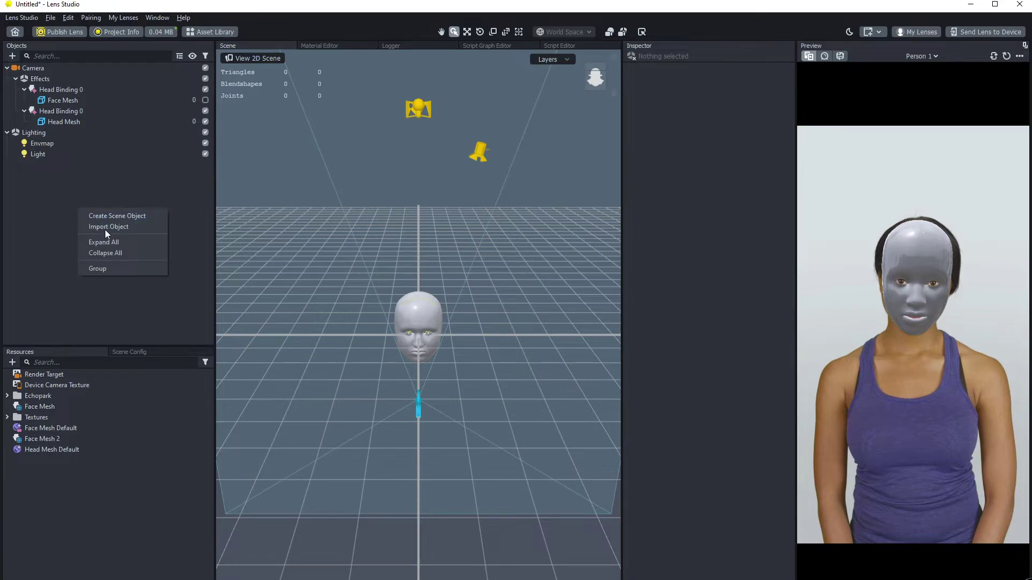
left_click(150, 228)
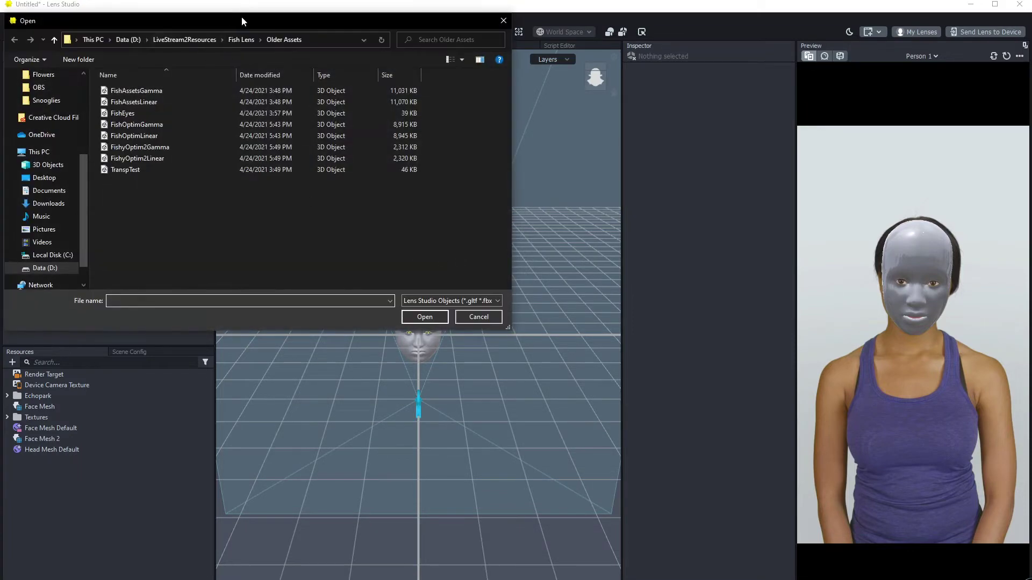
left_click_drag(241, 20, 557, 118)
left_click(560, 138)
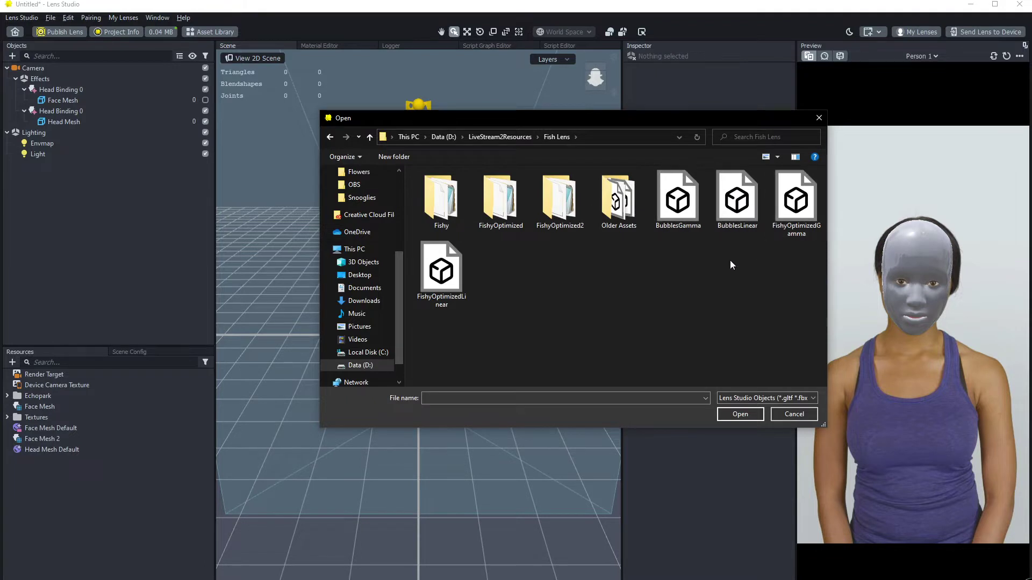
left_click(789, 234)
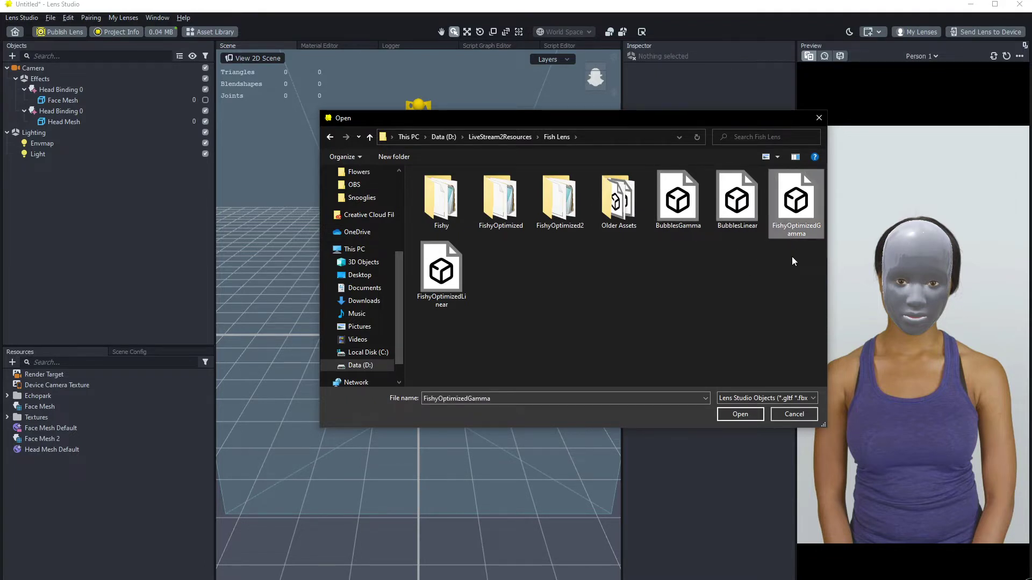
left_click(742, 413)
left_click(568, 405)
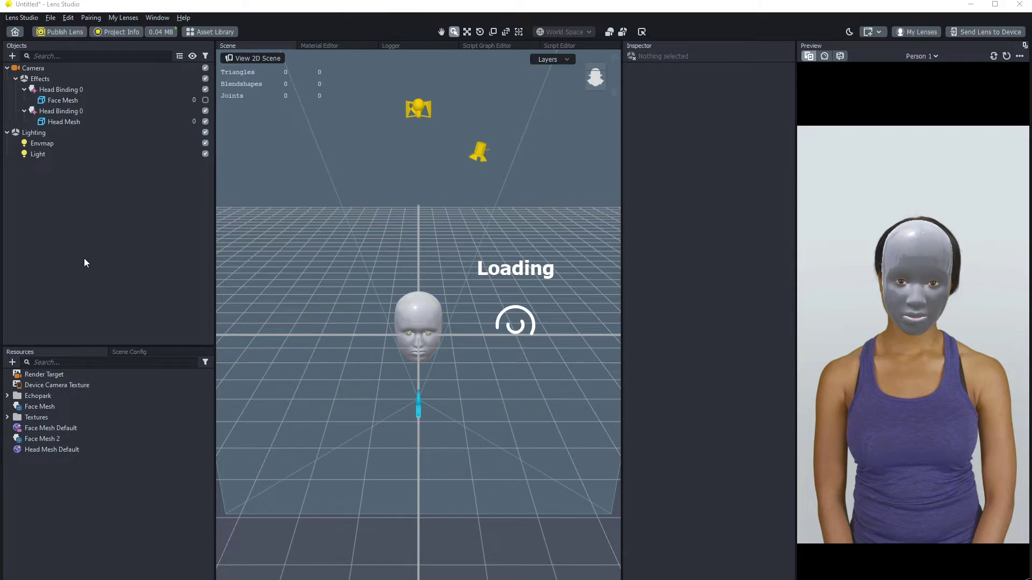
- Disable the Effects group and import the FishyOptimizedLinear model from the Fish Lens folder
left_click(48, 82)
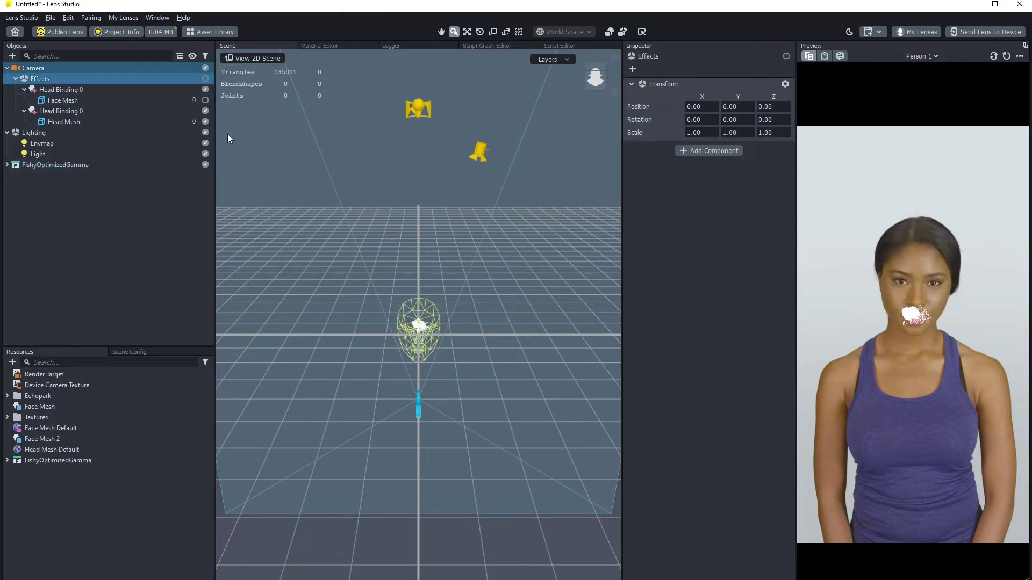
right_click(75, 284)
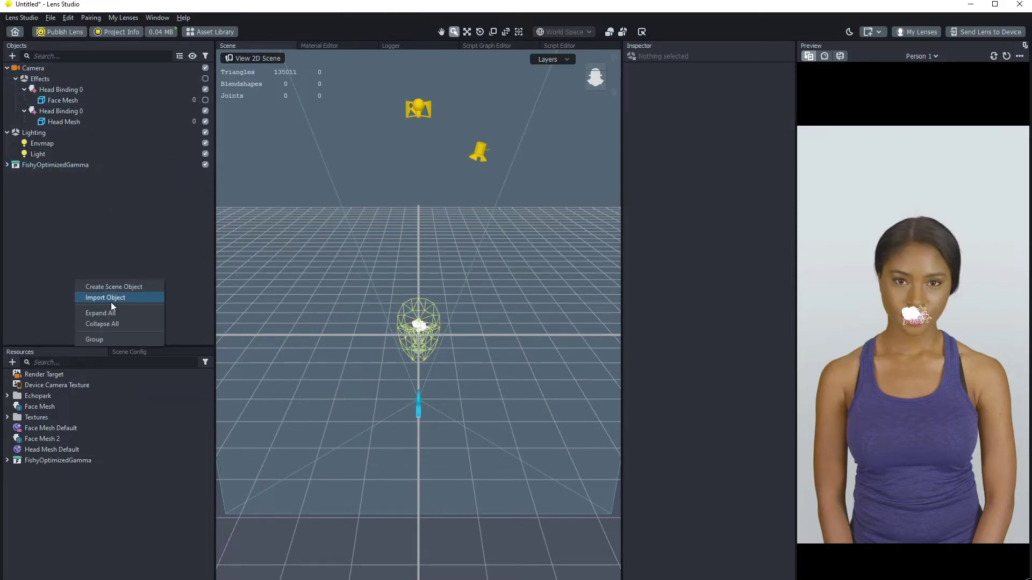
left_click(109, 296)
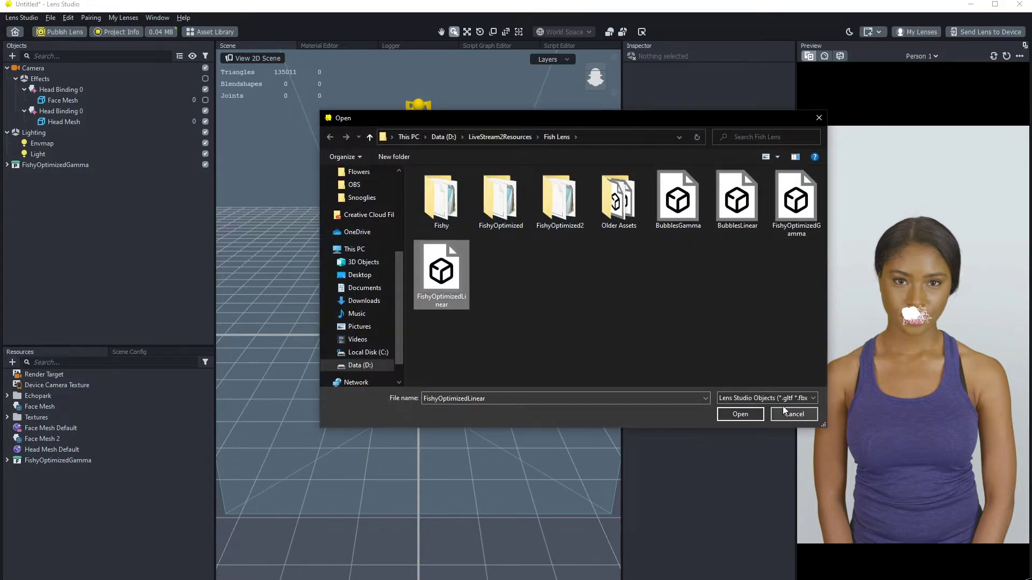
left_click(740, 414)
left_click(569, 406)
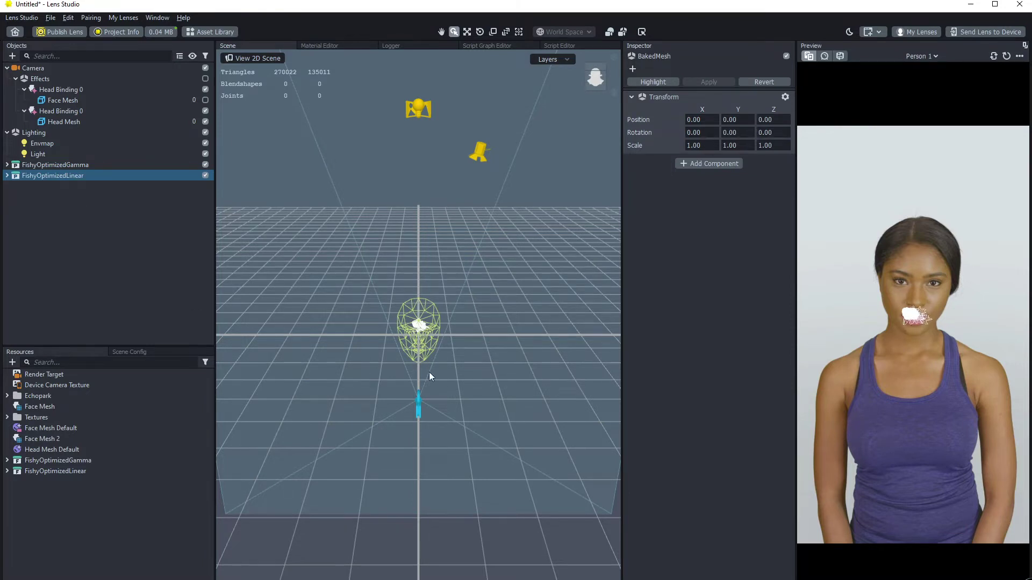
- Scale the FishyOptimizedGamma and FishyOptimizedLinear models up together, uniformly, to about 6.06
scroll(446, 362, "up", 5)
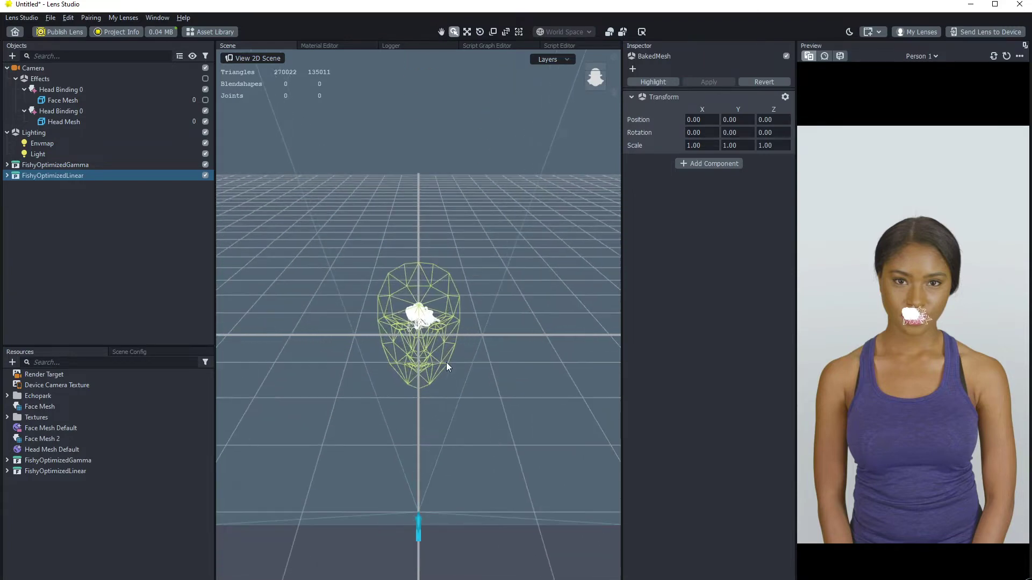
left_click_drag(481, 368, 431, 370, "alt")
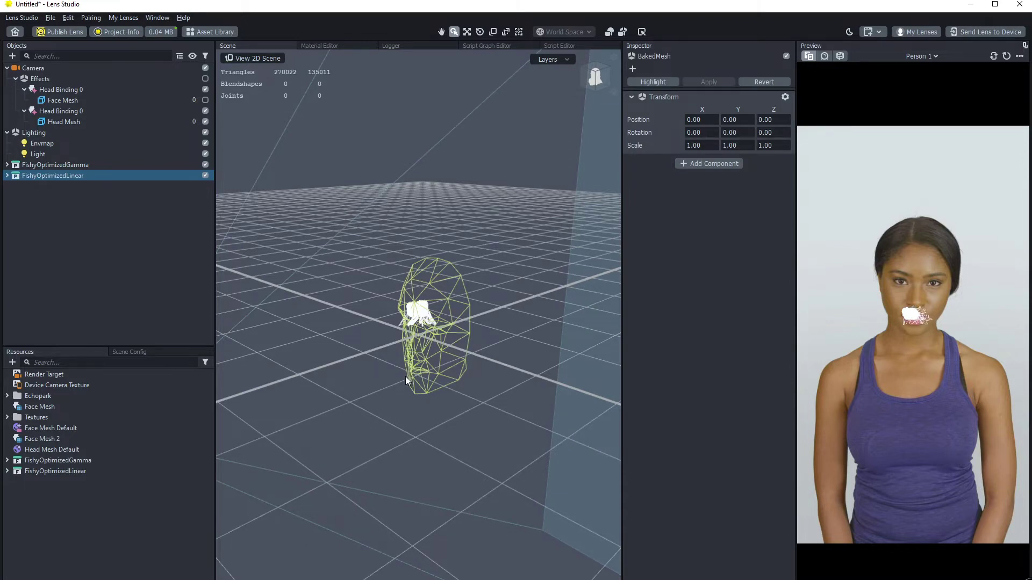
left_click_drag(405, 376, 446, 396, "alt")
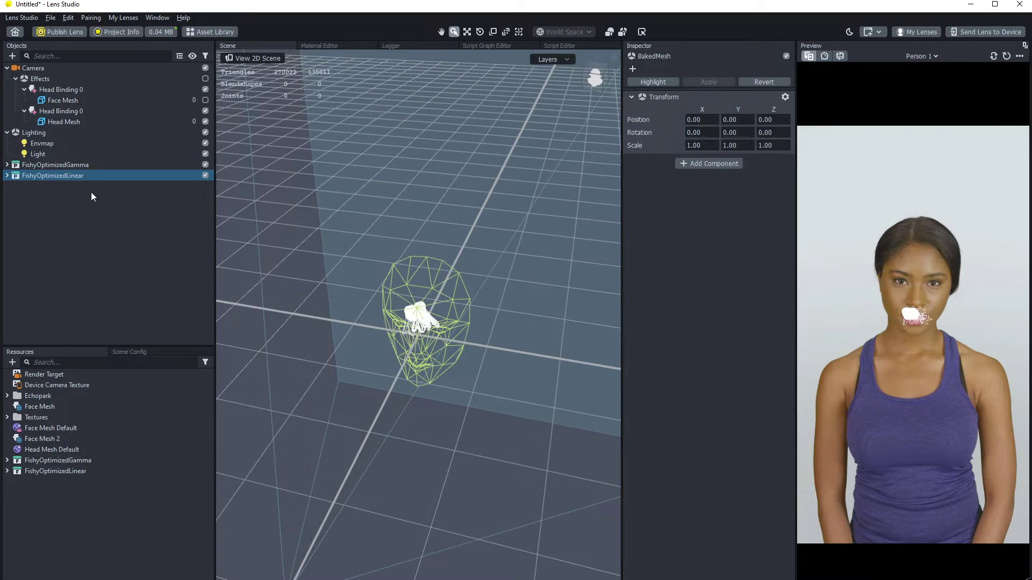
left_click(59, 166)
left_click(58, 179)
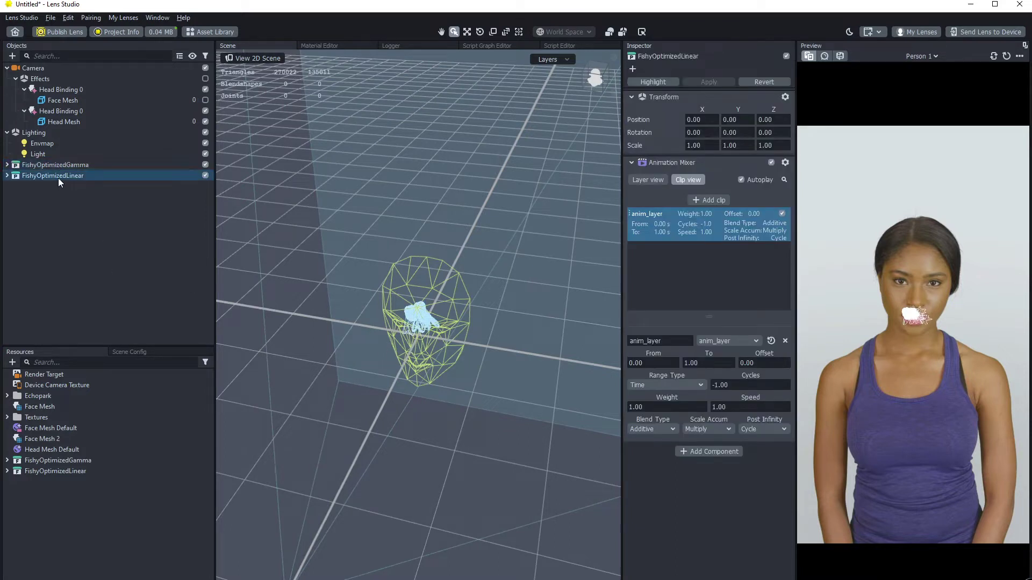
left_click(58, 164, "shift")
scroll(455, 337, "down", 3)
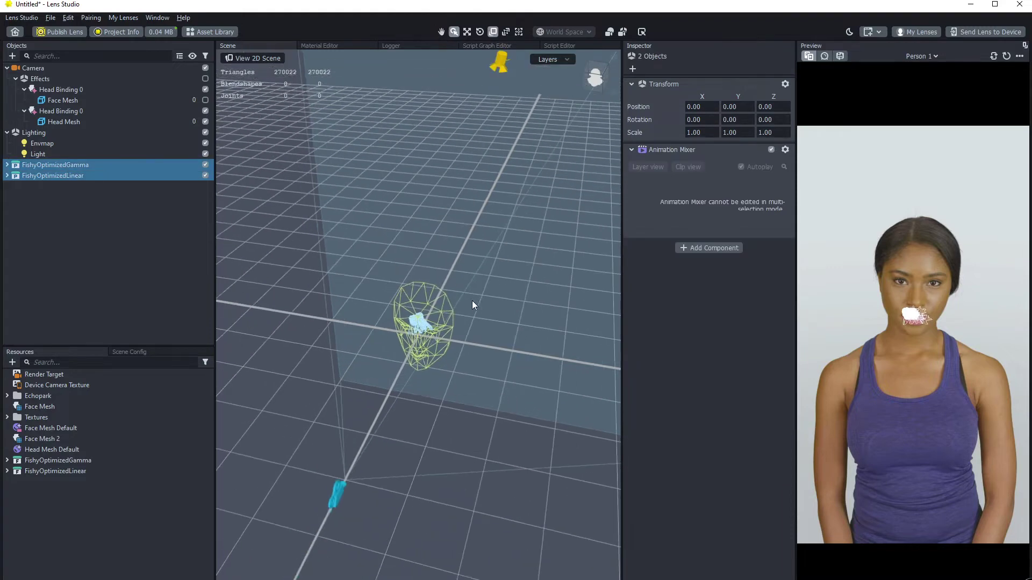
left_click_drag(430, 334, 469, 334)
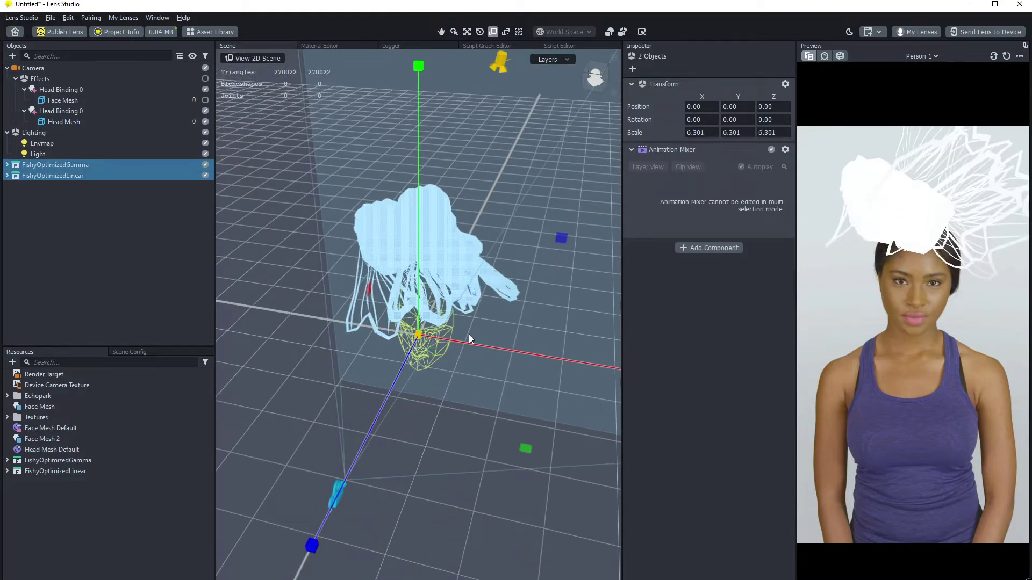
left_click(154, 268)
left_click(7, 165)
left_click(7, 186)
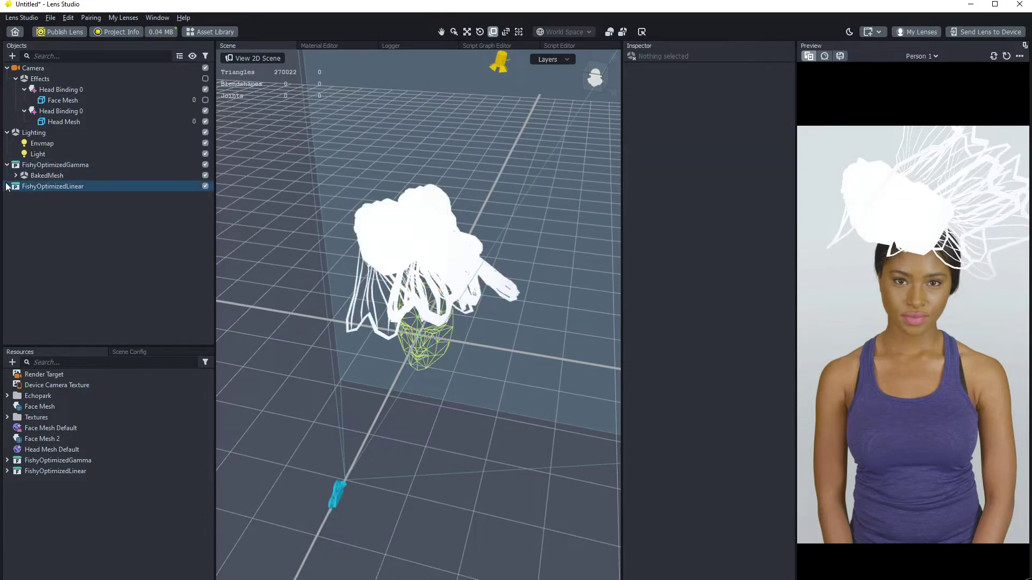
left_click(16, 197)
left_click(7, 106)
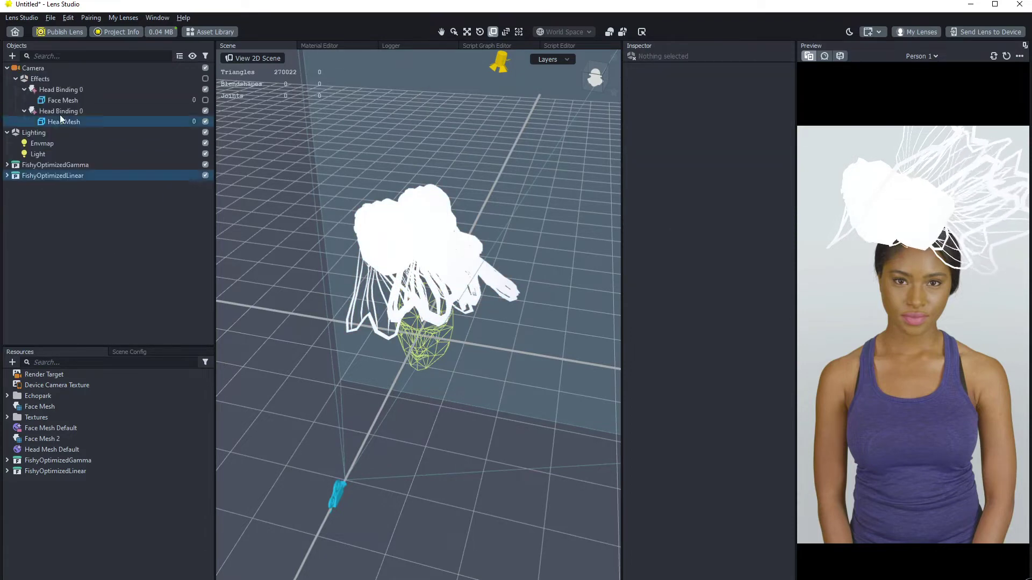
- Rotate both fish models together about their vertical axis to a rotation of about 180, 73.9, 180
scroll(413, 299, "down", 3)
left_click(66, 164)
left_click(67, 176, "shift")
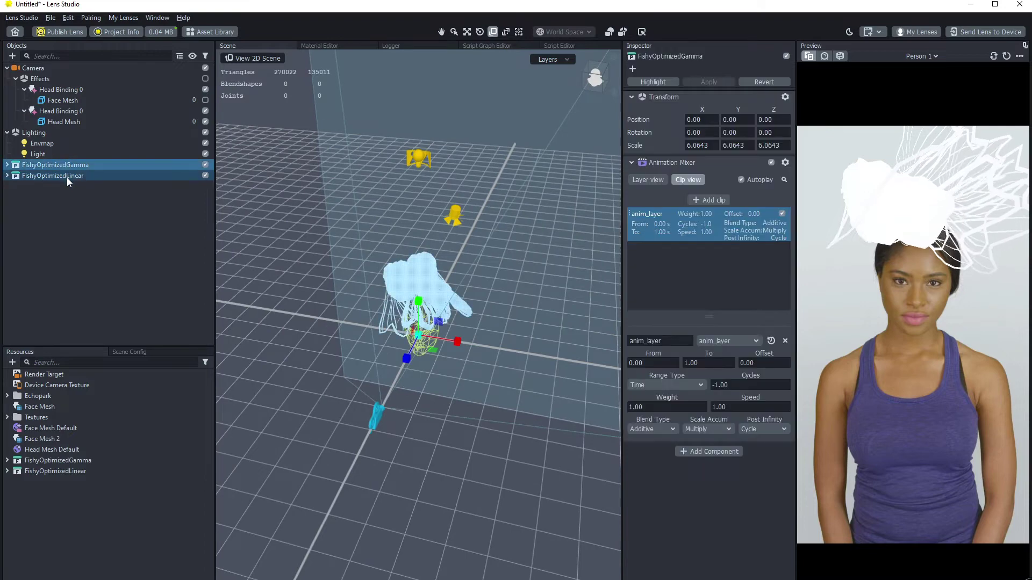
key("e")
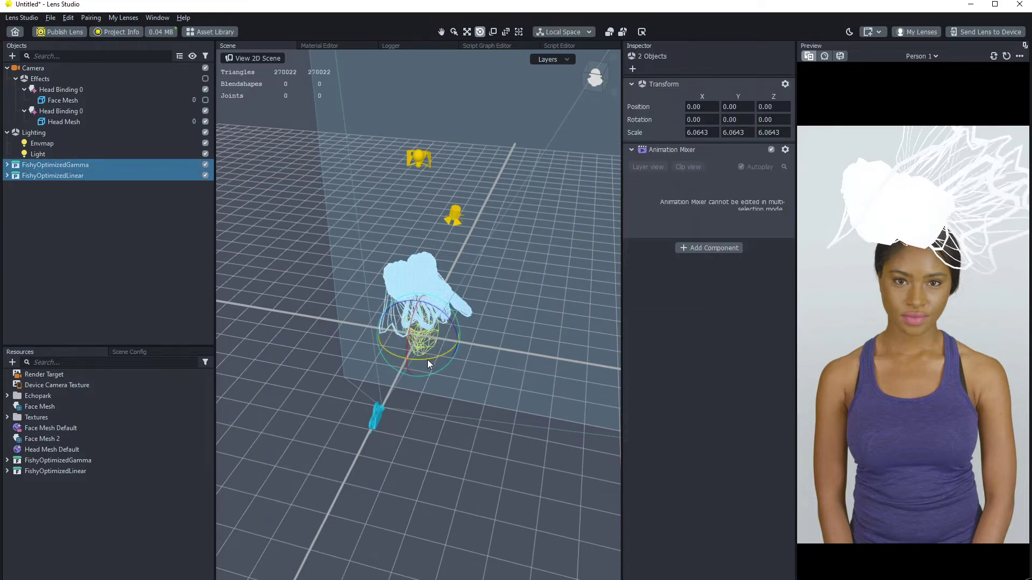
left_click_drag(427, 360, 445, 348)
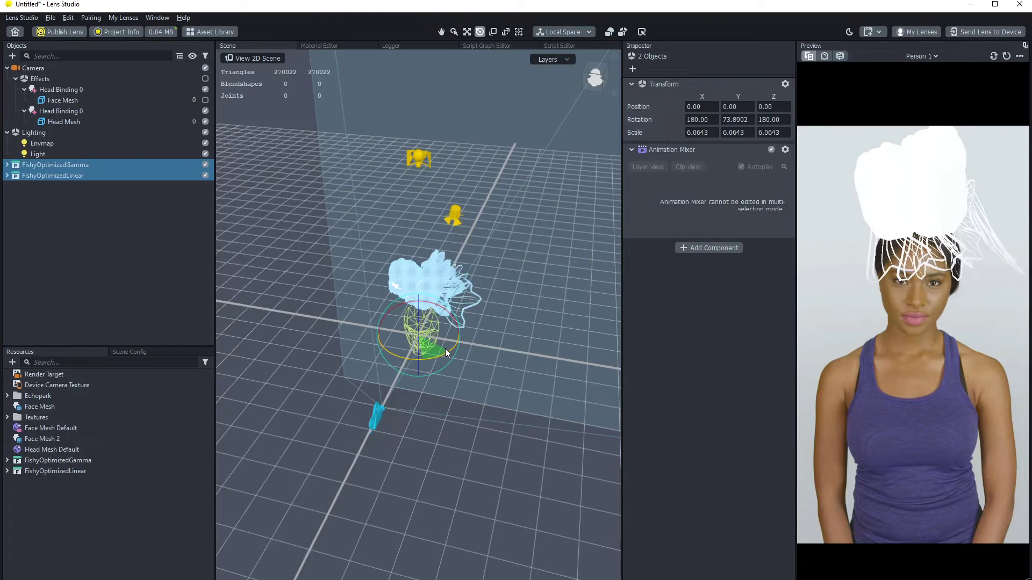
- Move the FishyOptimizedGamma model sideways, away from the other fish, to a position of about 12.55, 0, 3.1
left_click(105, 247)
left_click(41, 165)
key("w")
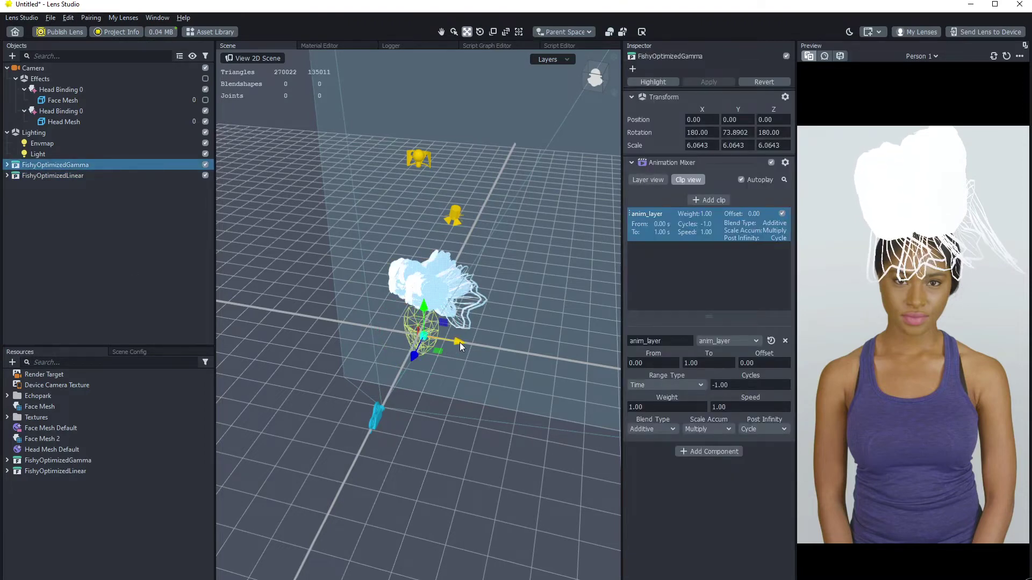
mouse_move(486, 349)
left_mouse_down()
mouse_move(473, 365)
mouse_move(481, 360)
left_mouse_up()
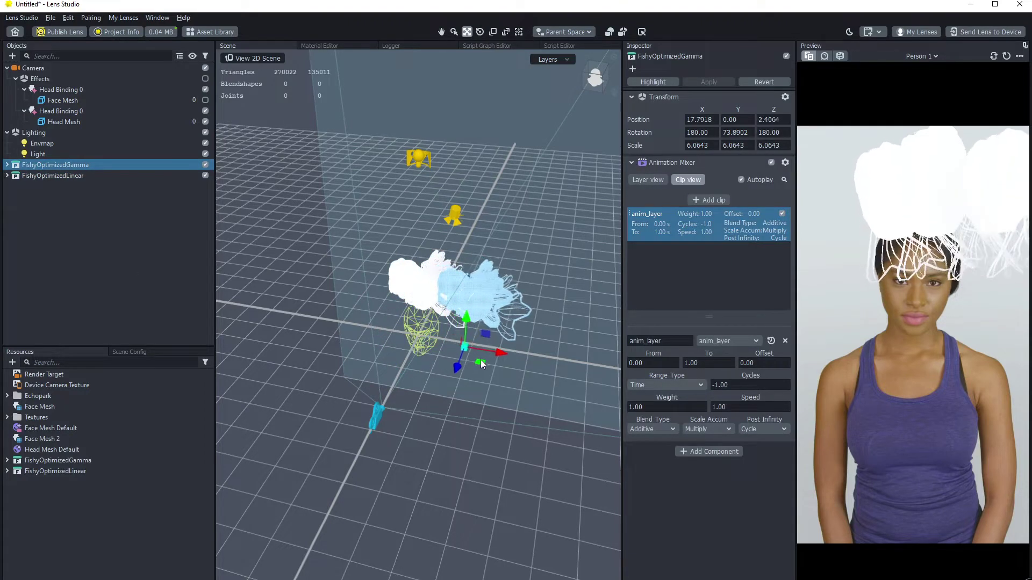
right_click_drag(469, 445, 460, 386)
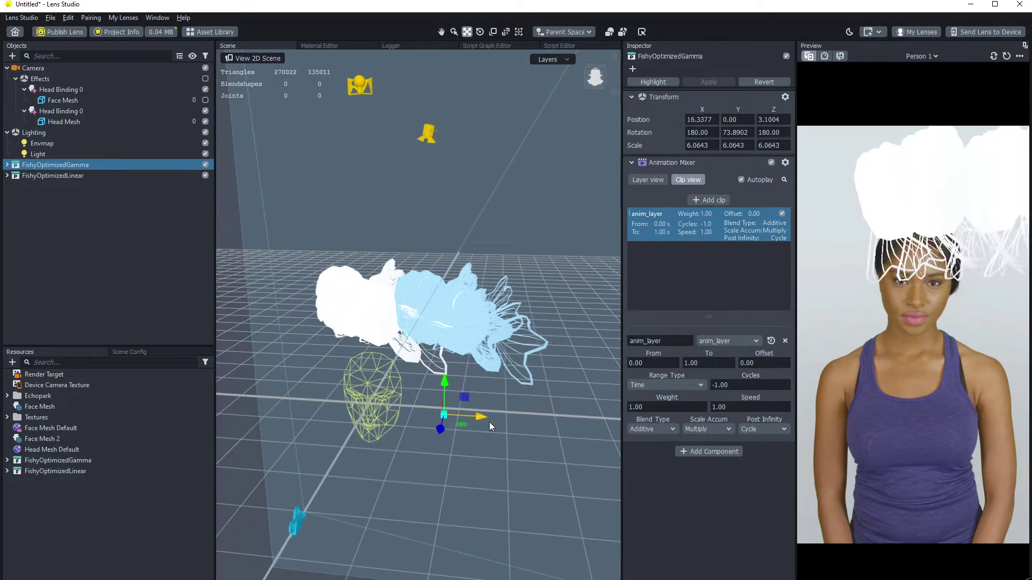
left_click(105, 241)
left_click(51, 164)
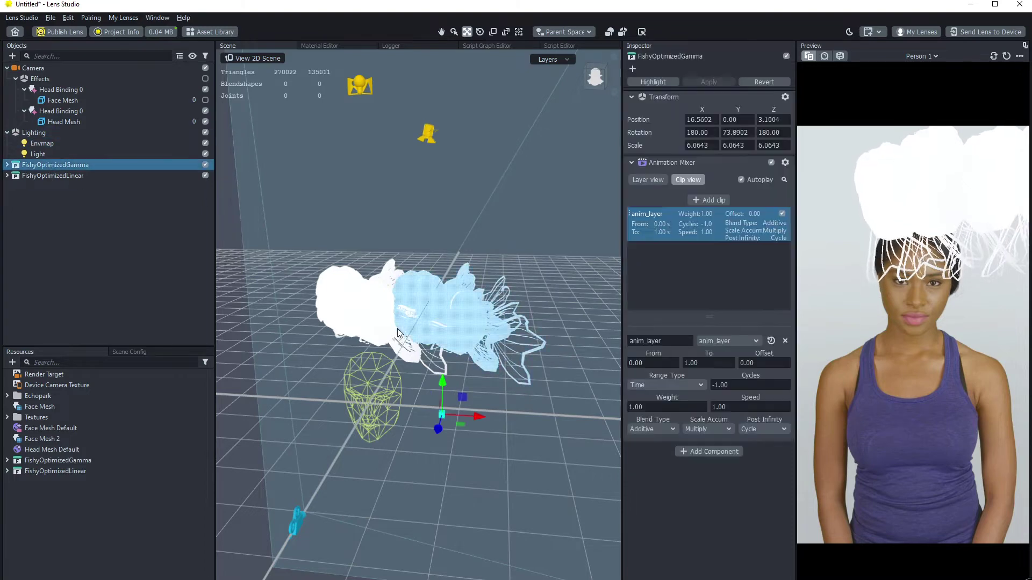
left_click_drag(481, 418, 460, 420)
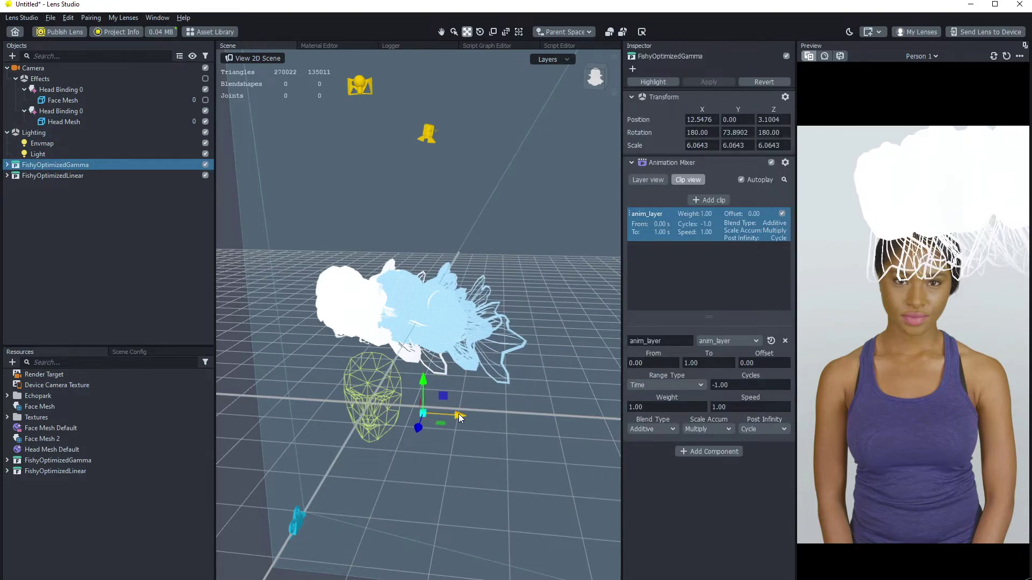
- Move the FishyOptimizedLinear model the opposite way along X to a position of about -4.39
left_click(46, 195)
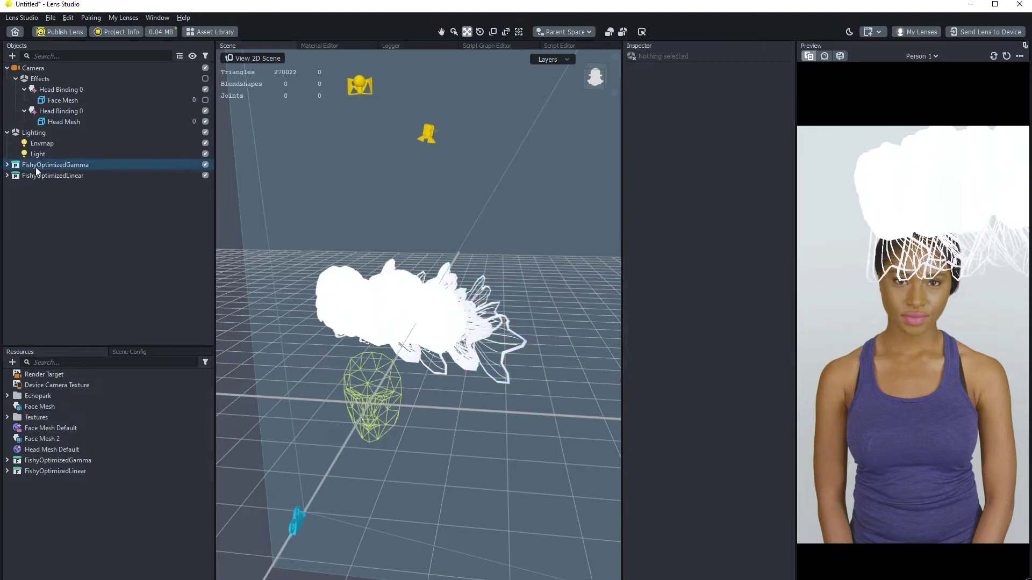
left_click(43, 175)
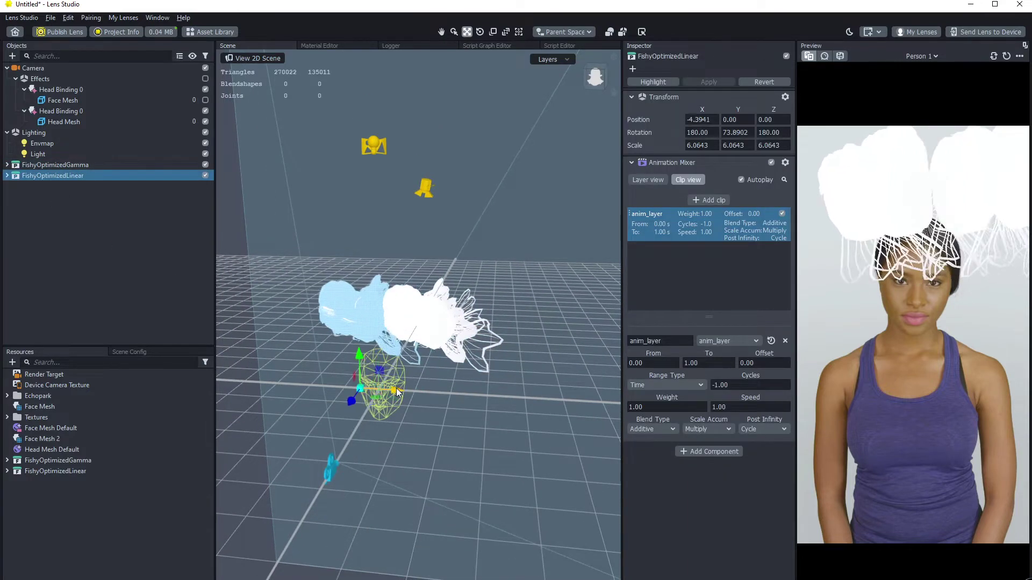
left_click(132, 224)
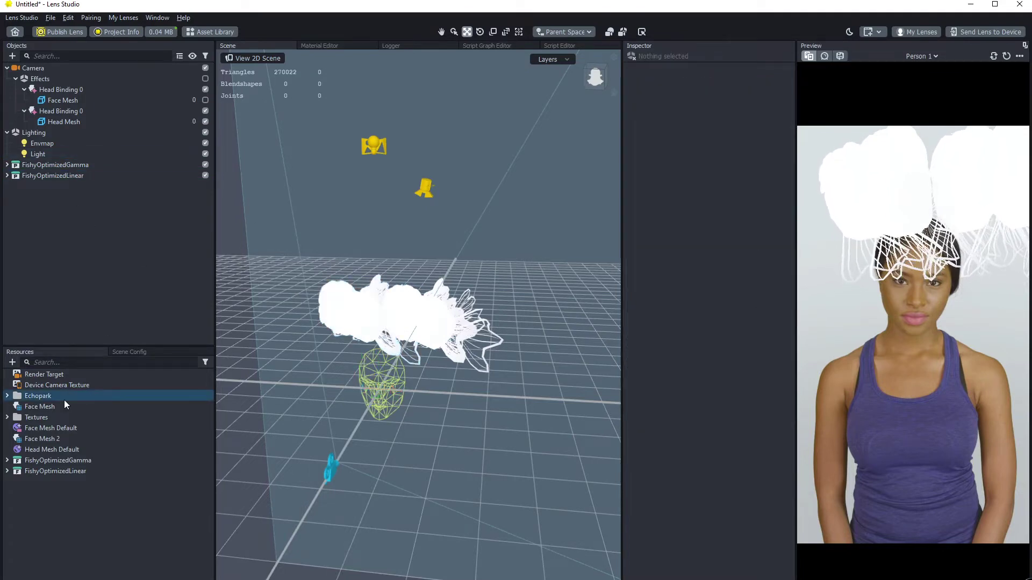
- Set the Vertex Color of the FishyOptimizedGamma resource's Single Sided Material to Base Color
left_click(15, 449)
left_click(15, 417)
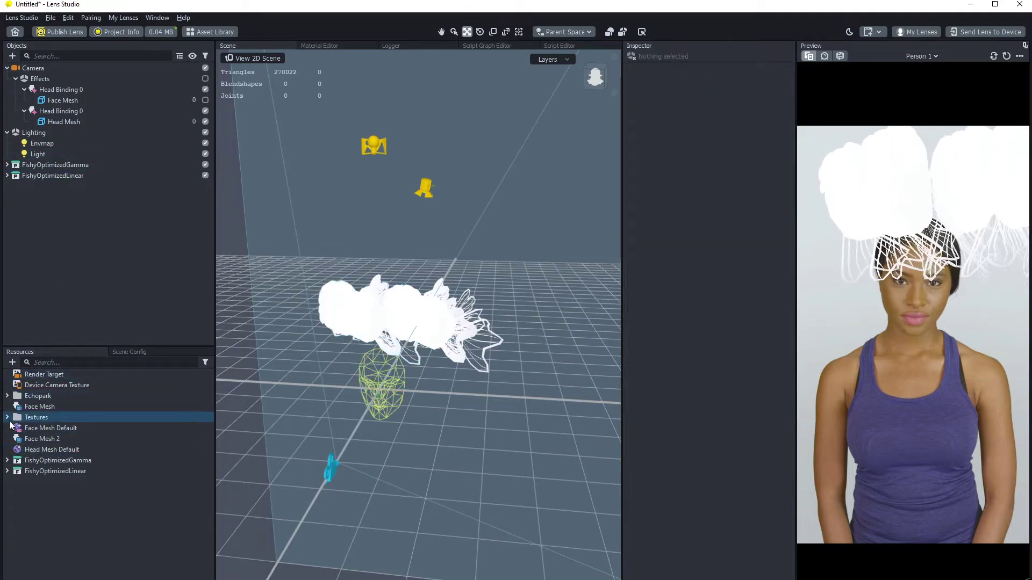
left_click(9, 461)
left_click(7, 461)
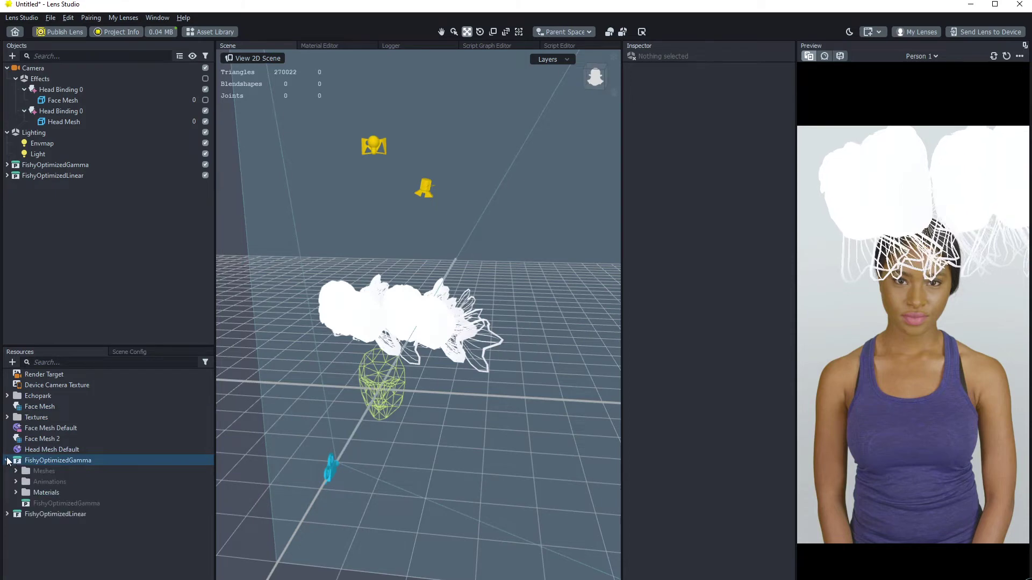
left_click(15, 492)
left_click(43, 504)
left_click(64, 516)
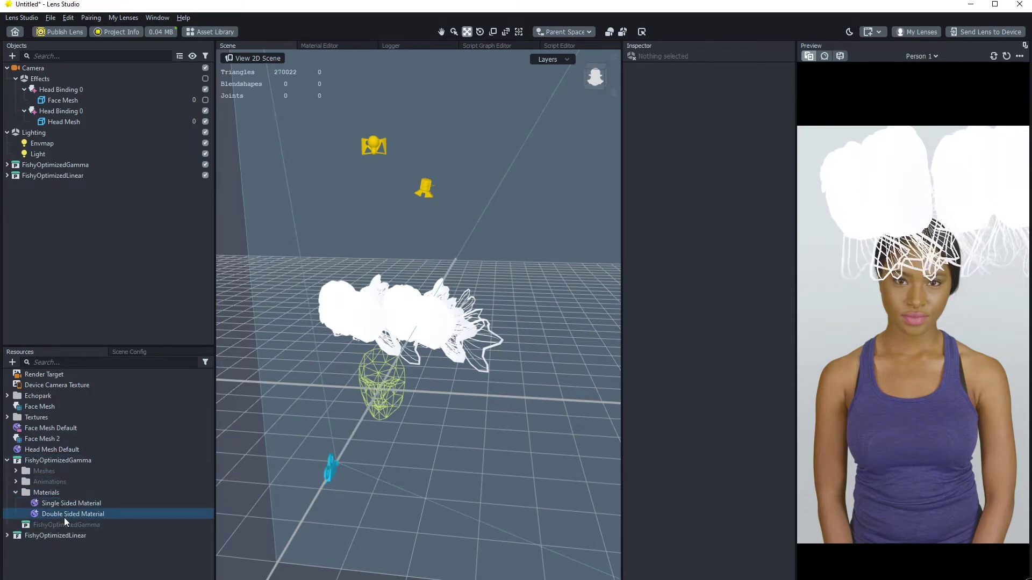
left_click(68, 502)
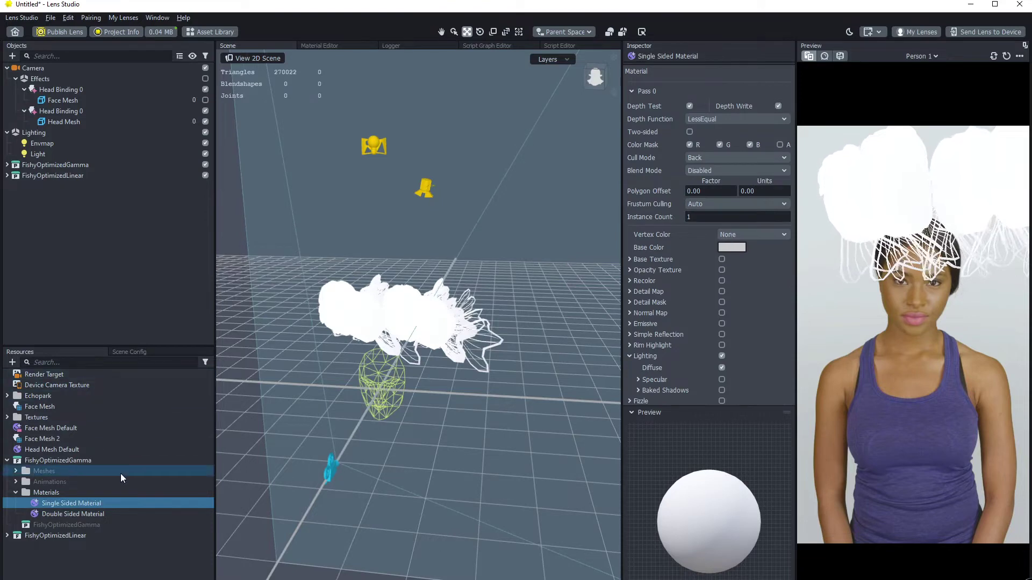
left_click(747, 237)
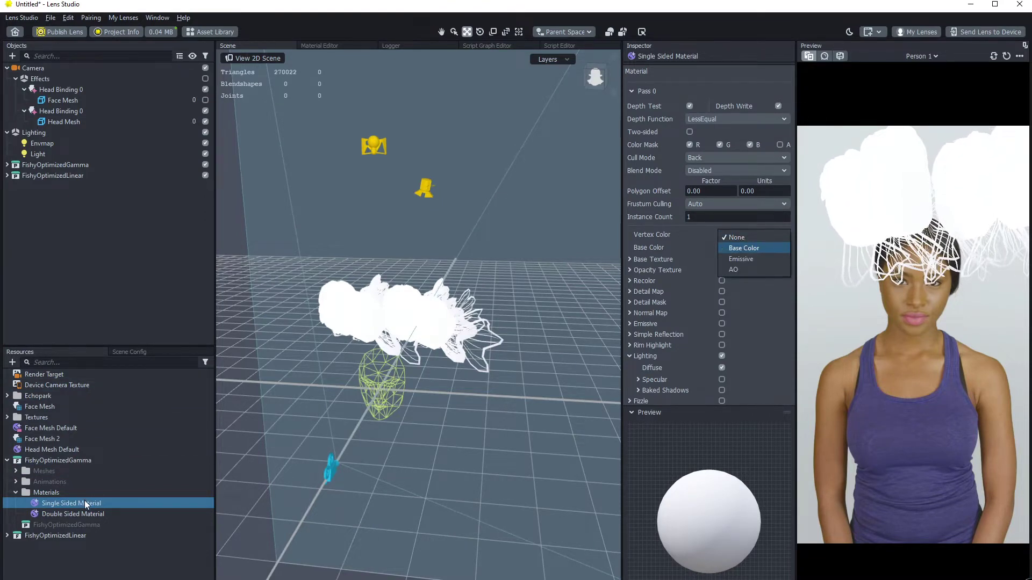
left_click(750, 245)
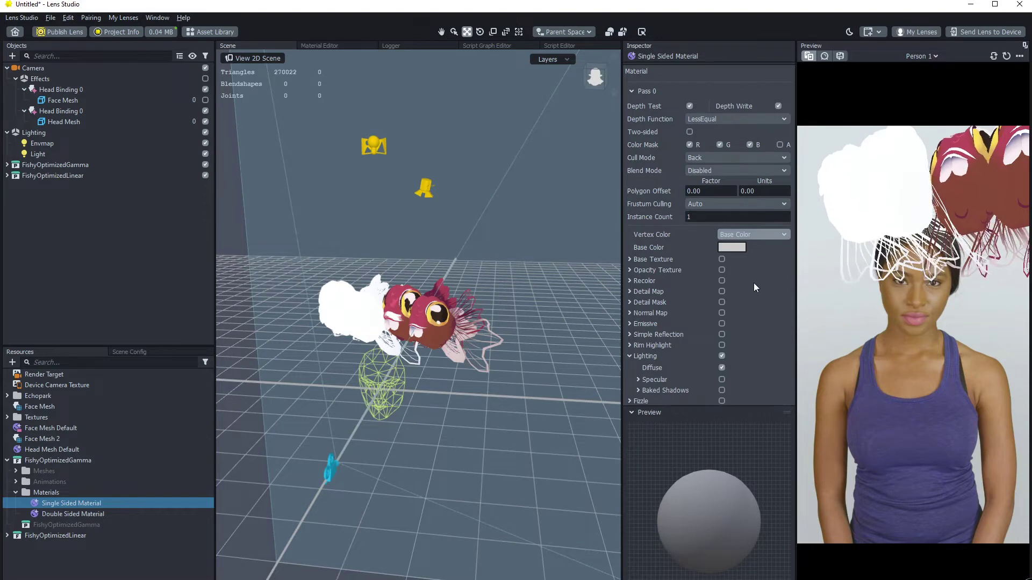
- Change the base color of the Single Sided Material to white
left_click(77, 501)
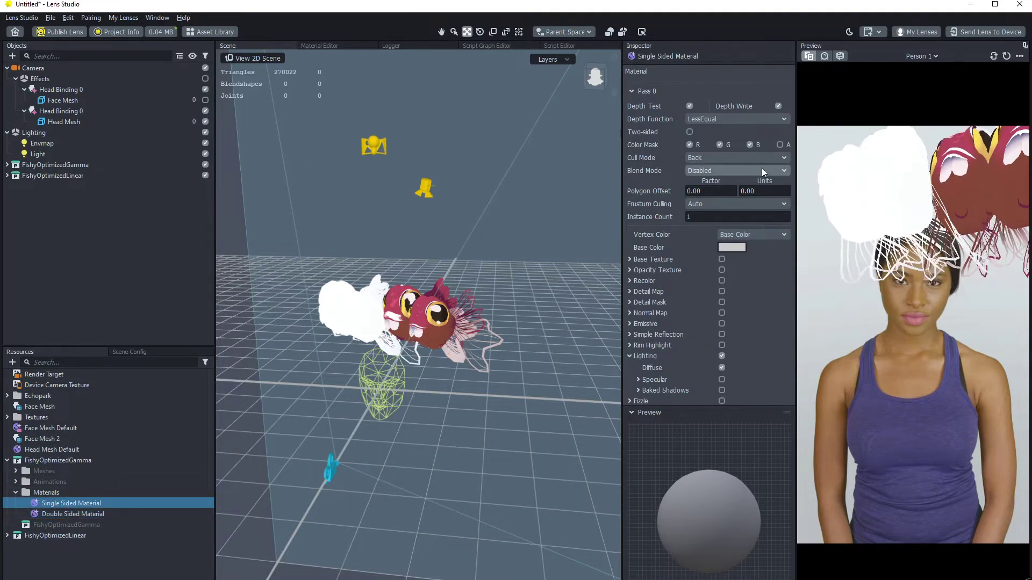
left_click(731, 246)
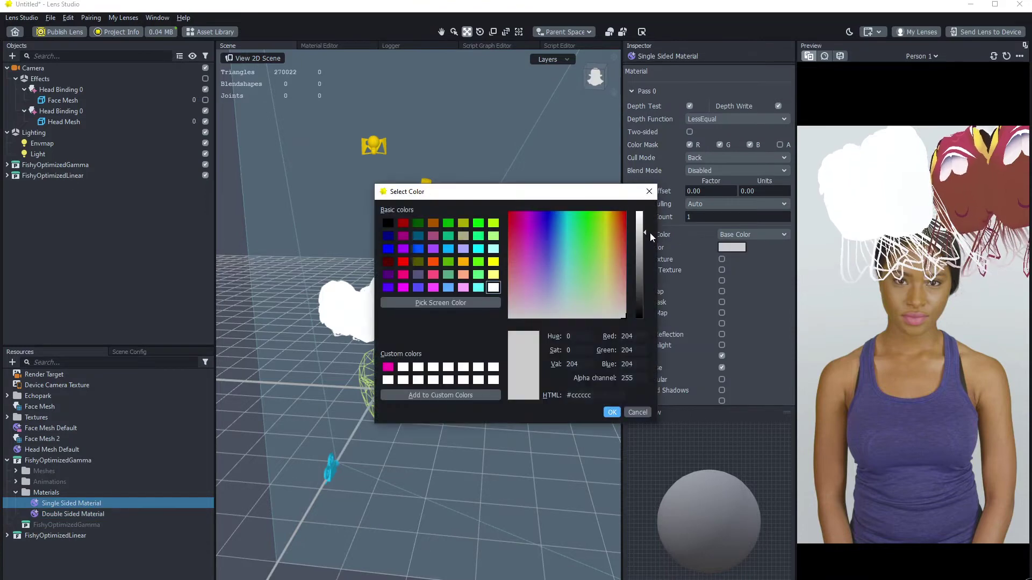
left_click(643, 226)
left_click(613, 412)
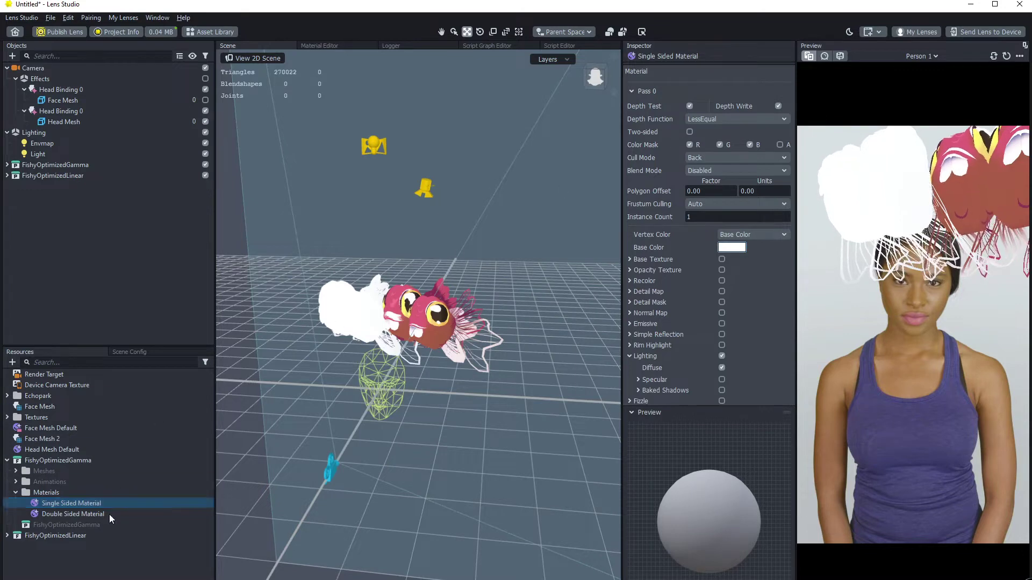
- Set the Vertex Color of FishyOptimizedGamma's Double Sided Material to Base Color
left_click(83, 514)
left_click(748, 236)
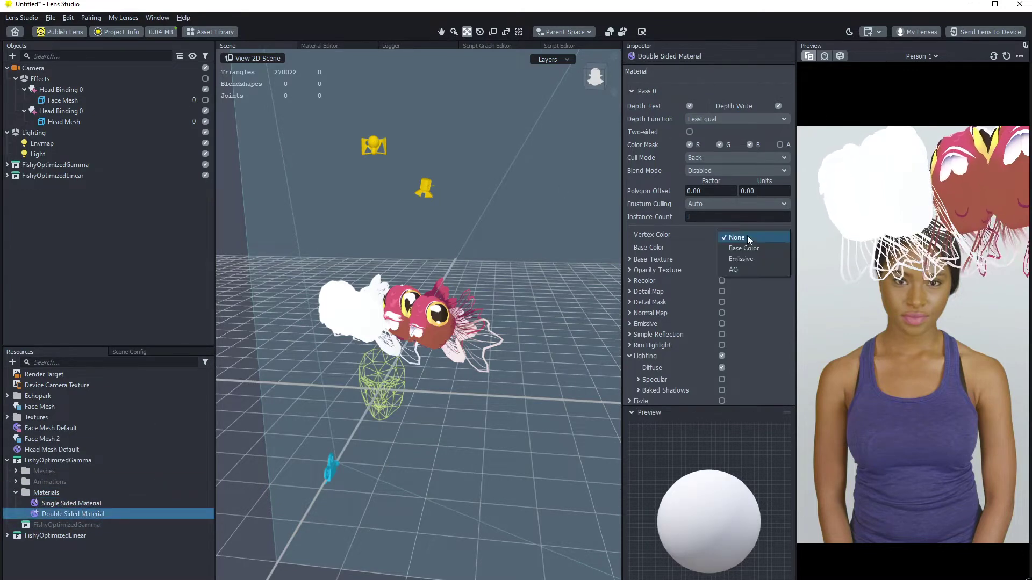
left_click(751, 234)
left_click(750, 234)
left_click(744, 248)
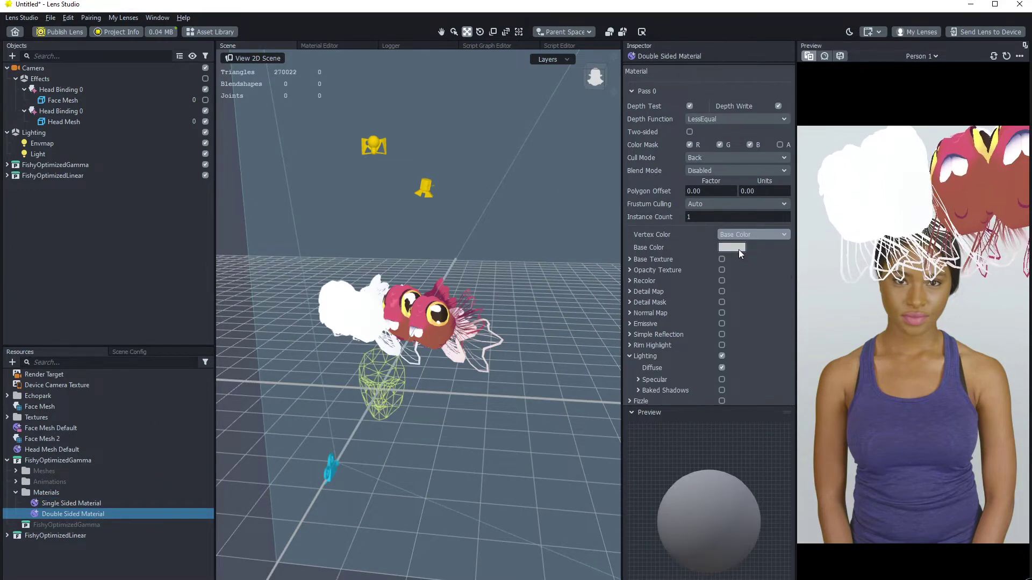
- Change the Double Sided Material's base color to white (#ffffff) and enable its Two-sided option
left_click(733, 248)
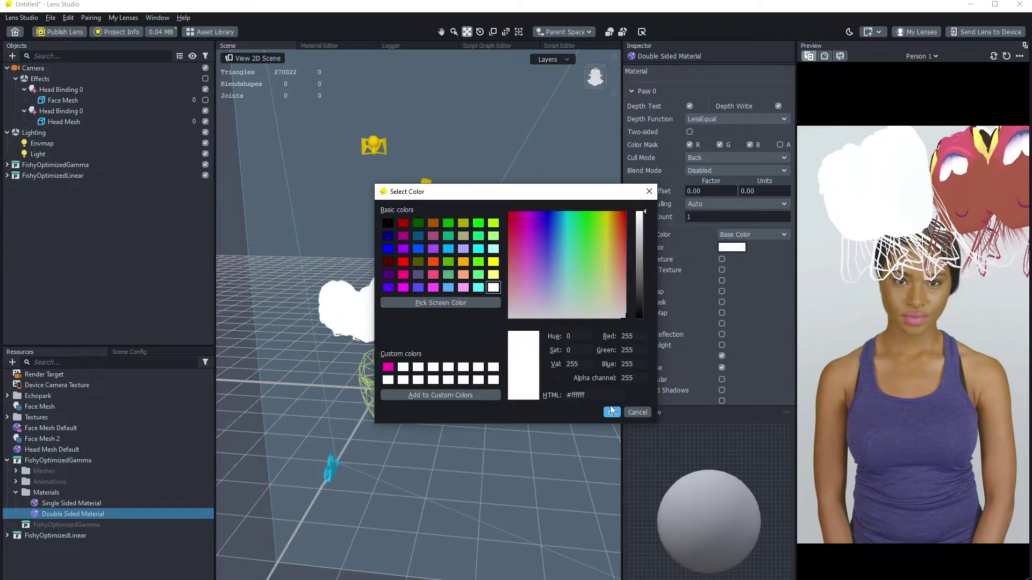
left_click(612, 412)
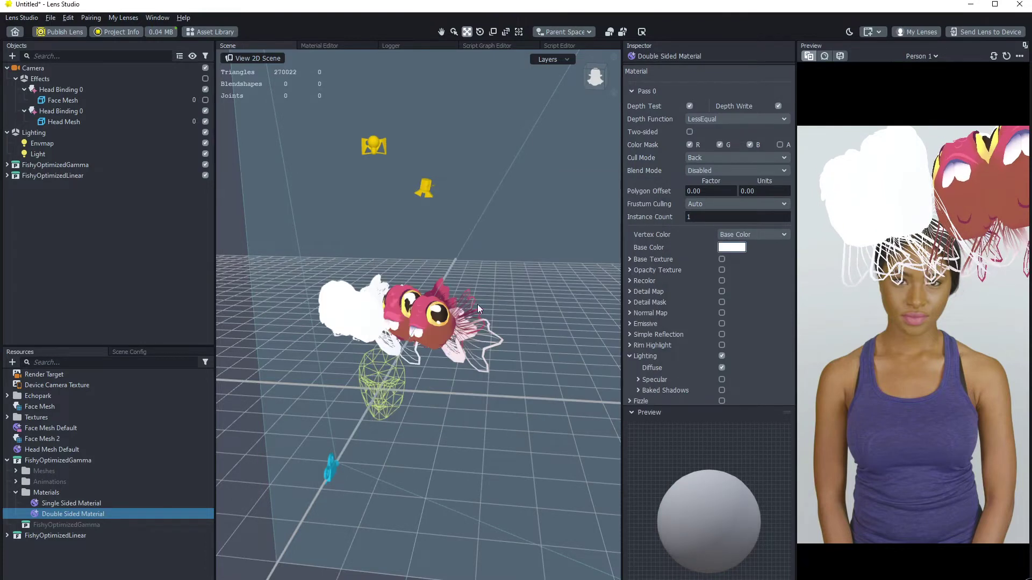
left_click(690, 132)
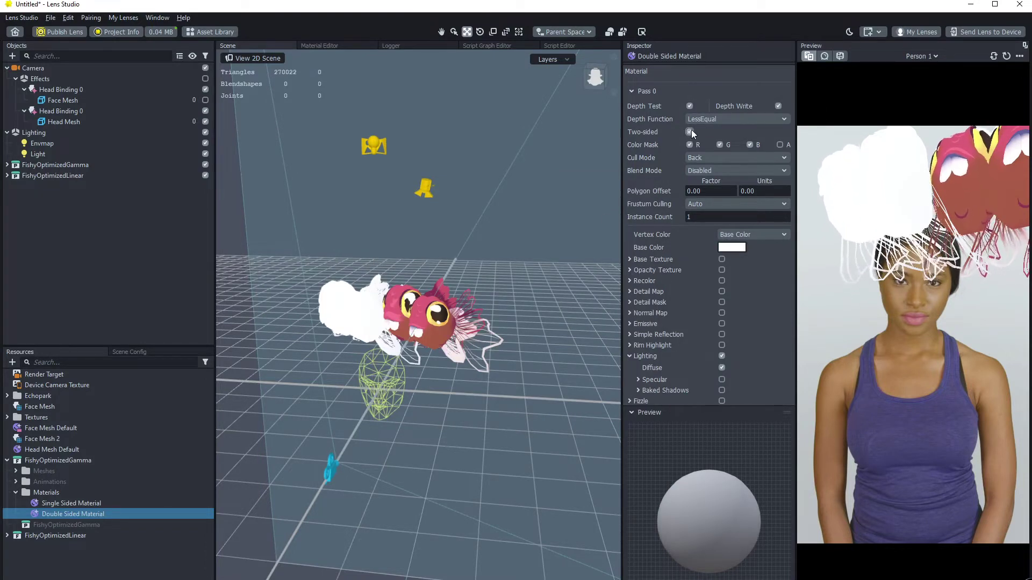
- Move the FishyOptimizedLinear model farther along X to about -12.46 and expand its object hierarchy
mouse_move(466, 387)
left_mouse_down("alt")
mouse_move(469, 434)
mouse_move(539, 375)
mouse_move(482, 376)
left_mouse_up("alt")
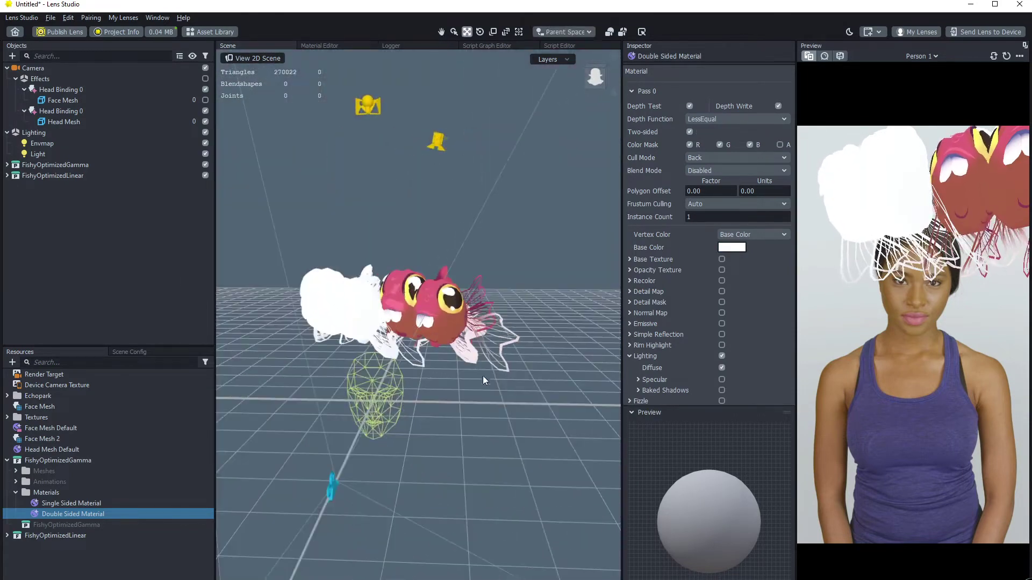
double_click(41, 175)
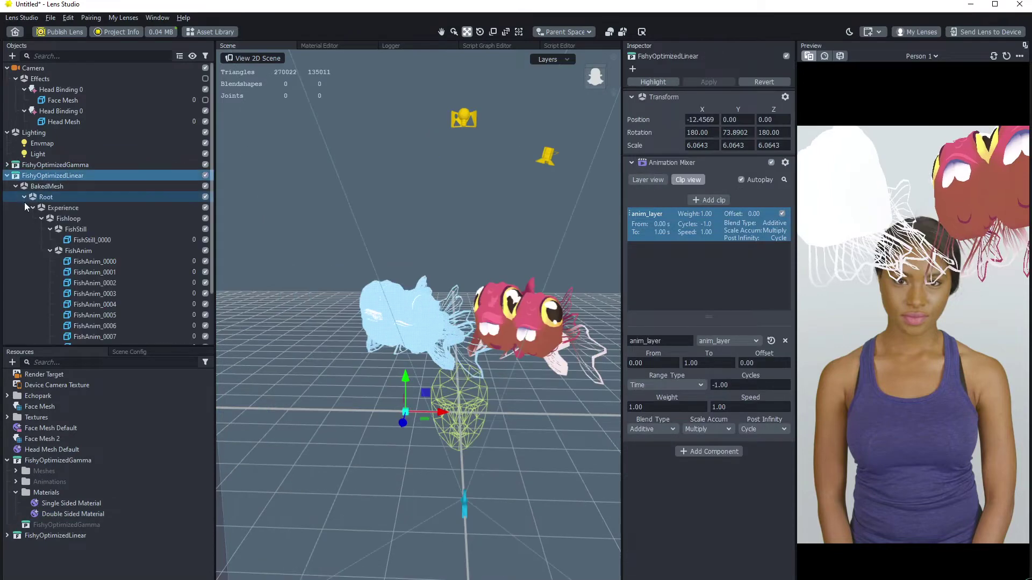
- Assign FishyOptimizedGamma's Single Sided Material to the first mesh visual of FishyOptimizedLinear's FishStill_0000 and all FishAnim meshes
left_click(83, 242)
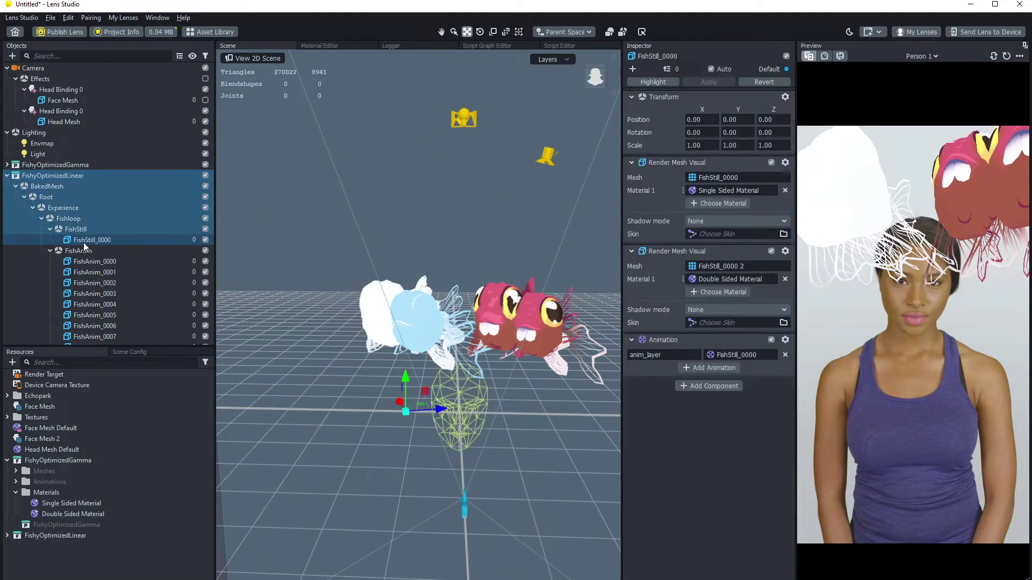
left_click(108, 261)
scroll(116, 277, "down", 2)
left_click(106, 339, "shift")
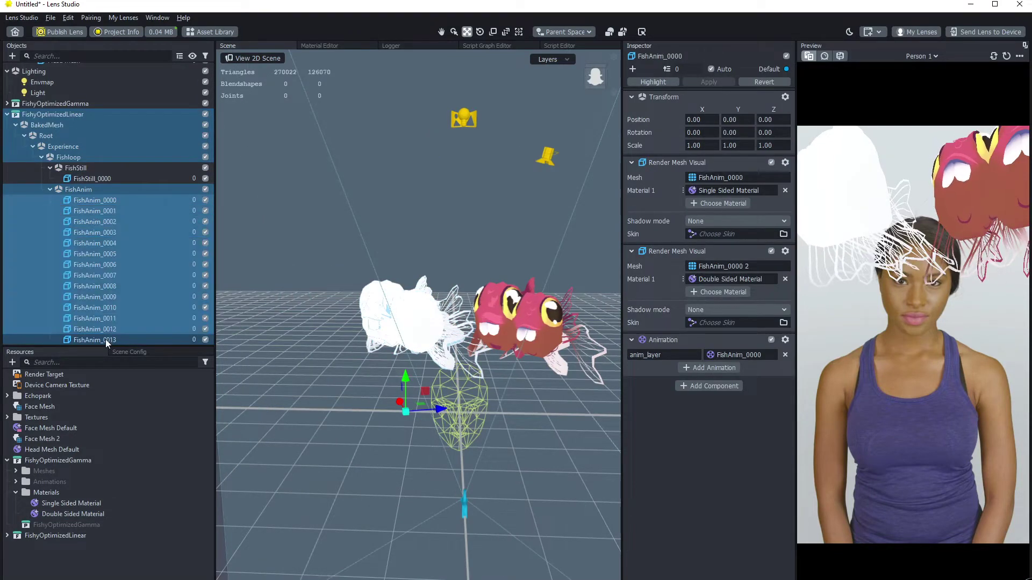
left_click(101, 181, "ctrl")
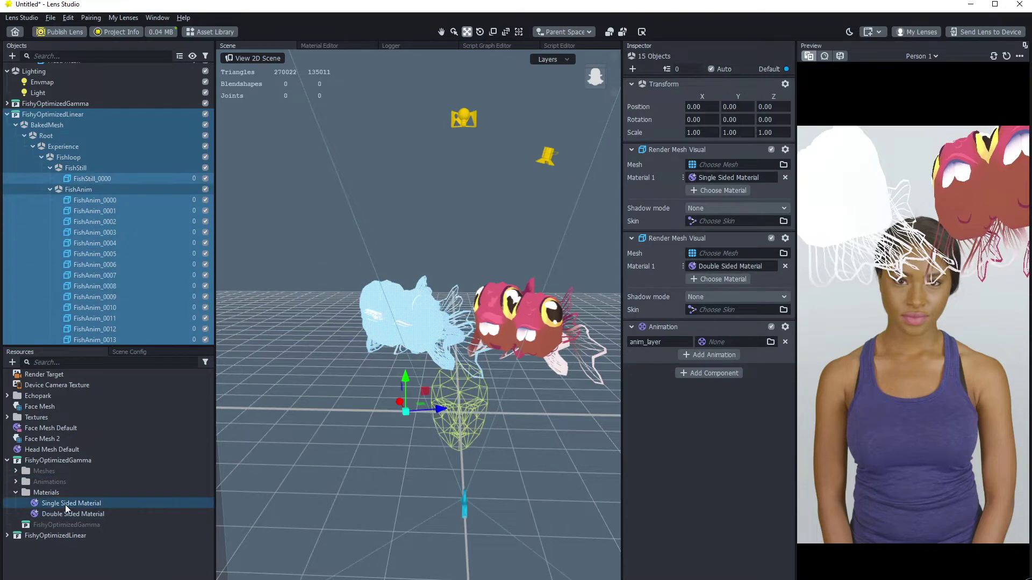
left_click_drag(66, 505, 707, 173)
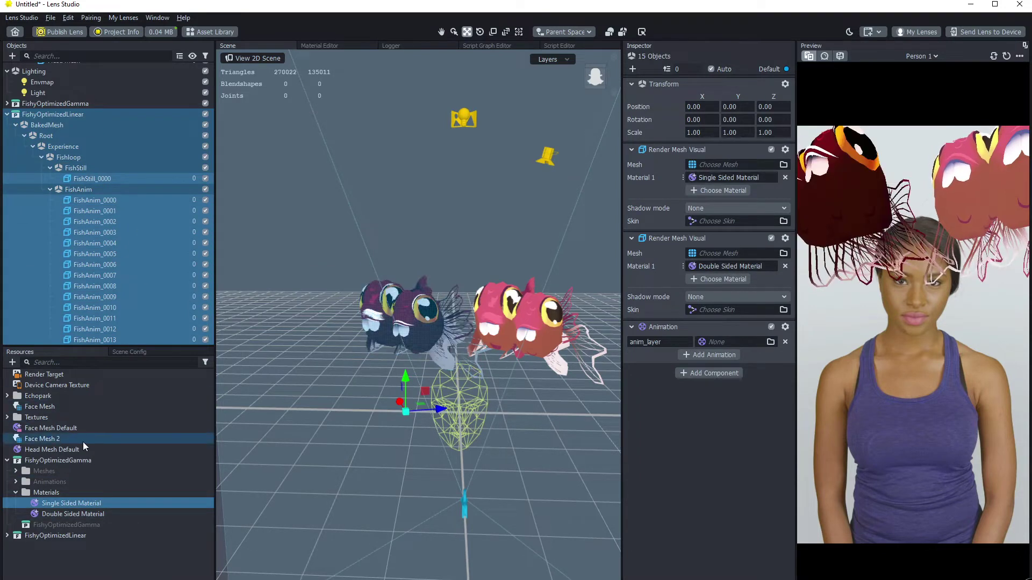
- Assign FishyOptimizedGamma's Double Sided Material to the second mesh visual of the same meshes, then collapse the FishyOptimizedLinear hierarchy
left_click_drag(69, 516, 648, 354)
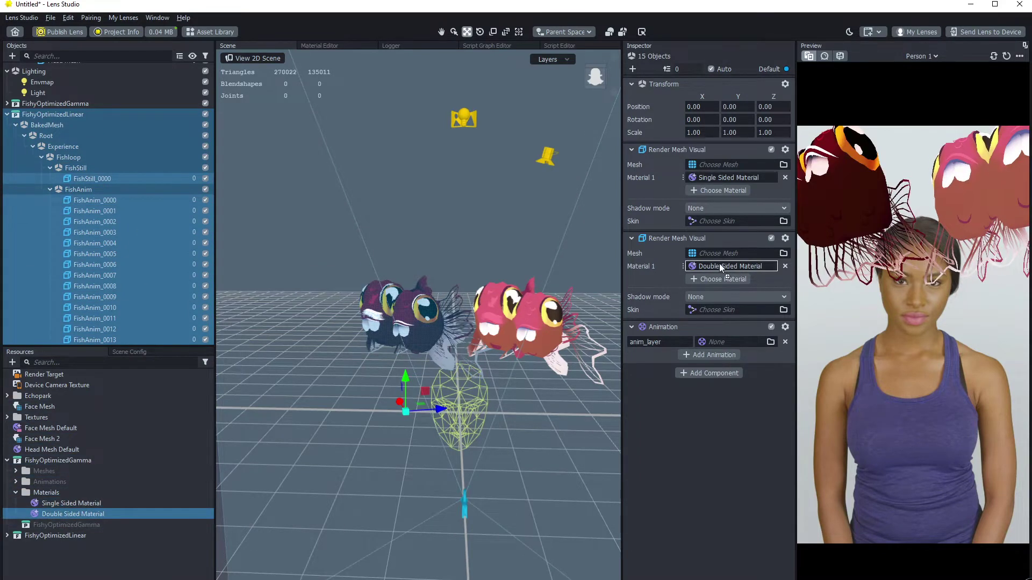
left_click_drag(719, 263, 719, 263)
left_click(7, 114)
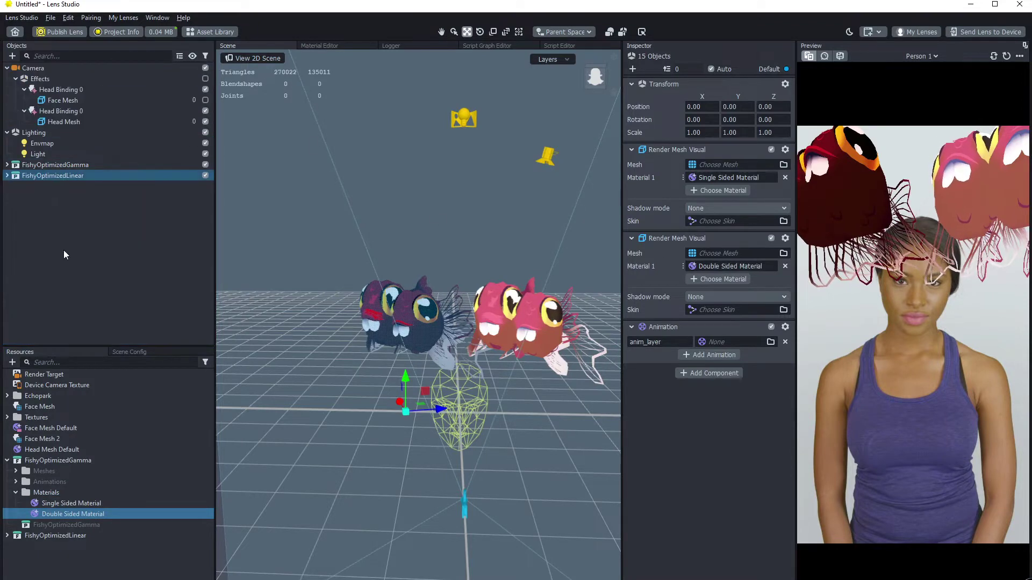
left_click(94, 227)
- Examine the FishyOptimizedGamma and FishyOptimizedLinear models side by side and compare their vertex colors
middle_click_drag(489, 347, 469, 398)
left_click(56, 164)
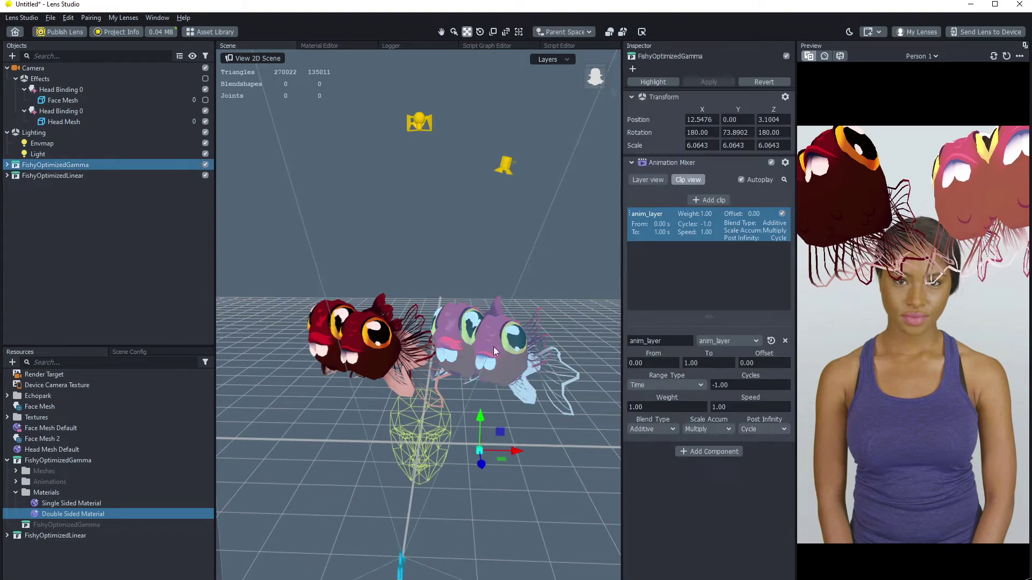
left_click(508, 414)
right_click_drag(517, 407, 515, 395)
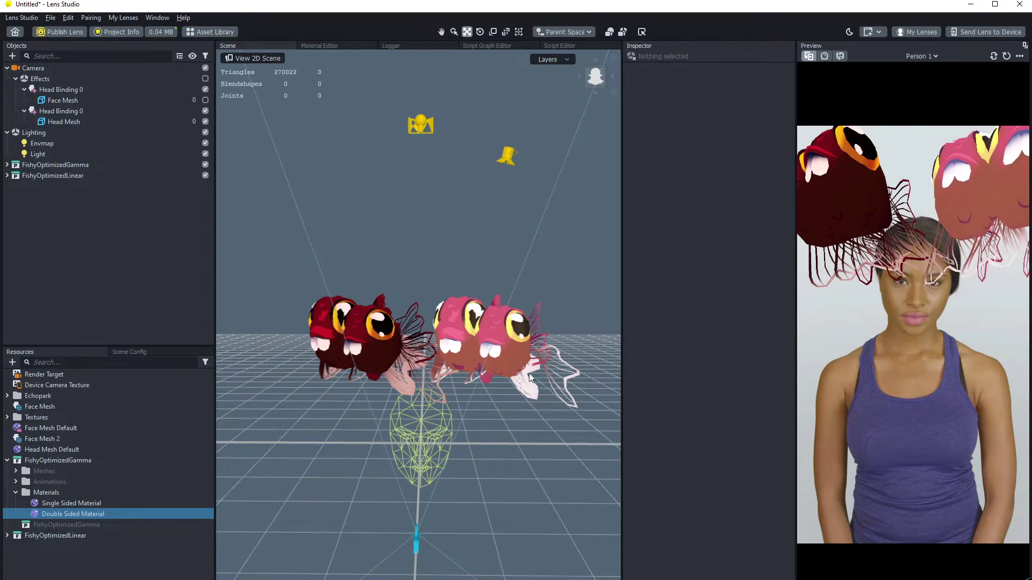
scroll(523, 386, "up", 5)
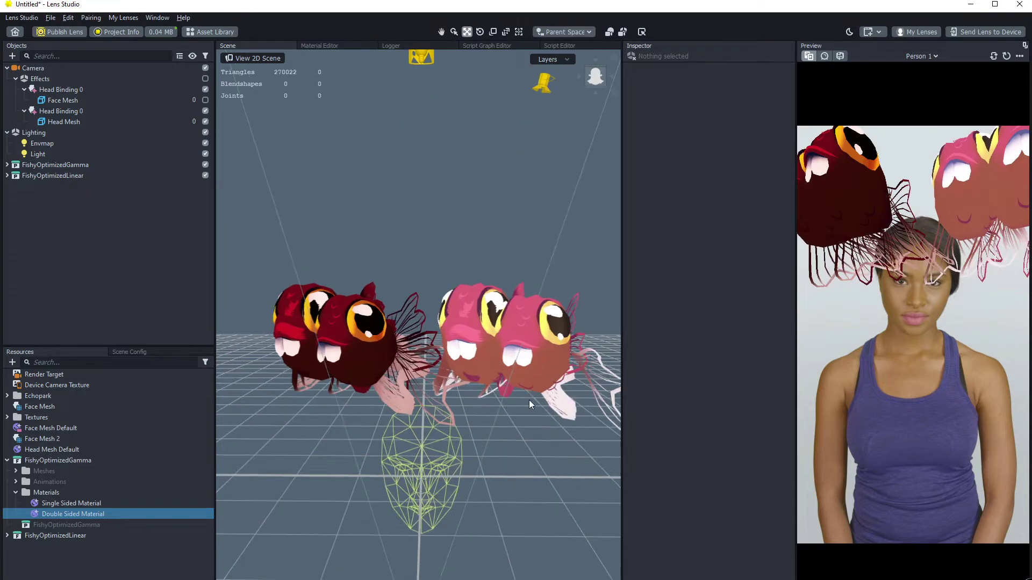
right_click_drag(529, 400, 441, 371)
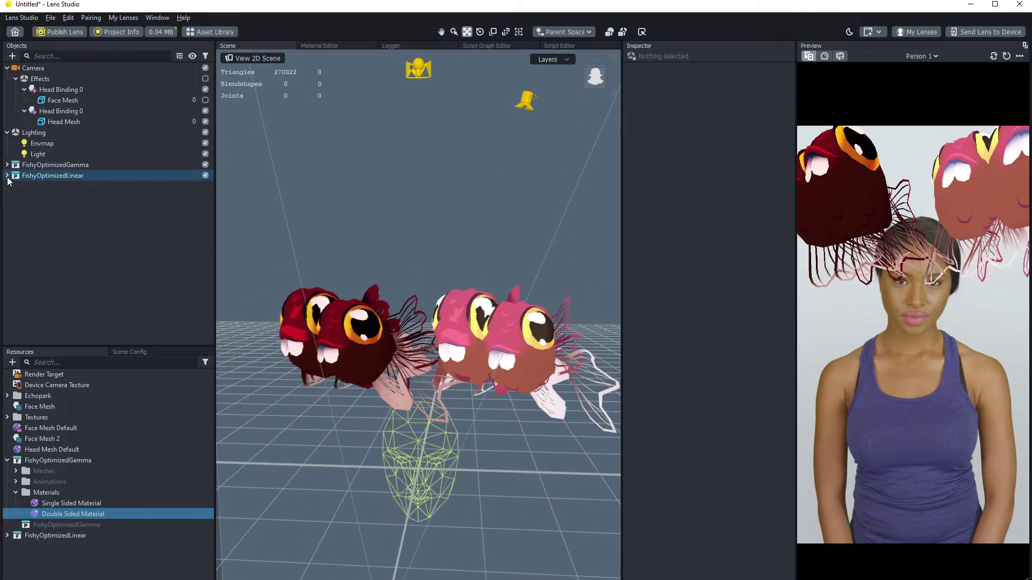
left_click(62, 165)
left_click(63, 175)
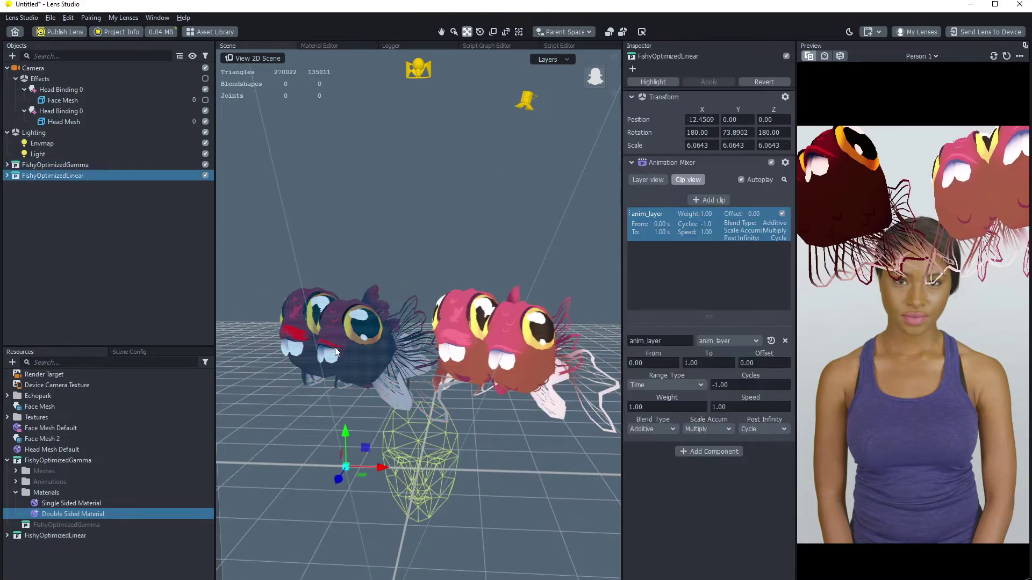
- Open FishyOptimizedGamma's Double Sided Material and enable its Recolor option
left_click(54, 515)
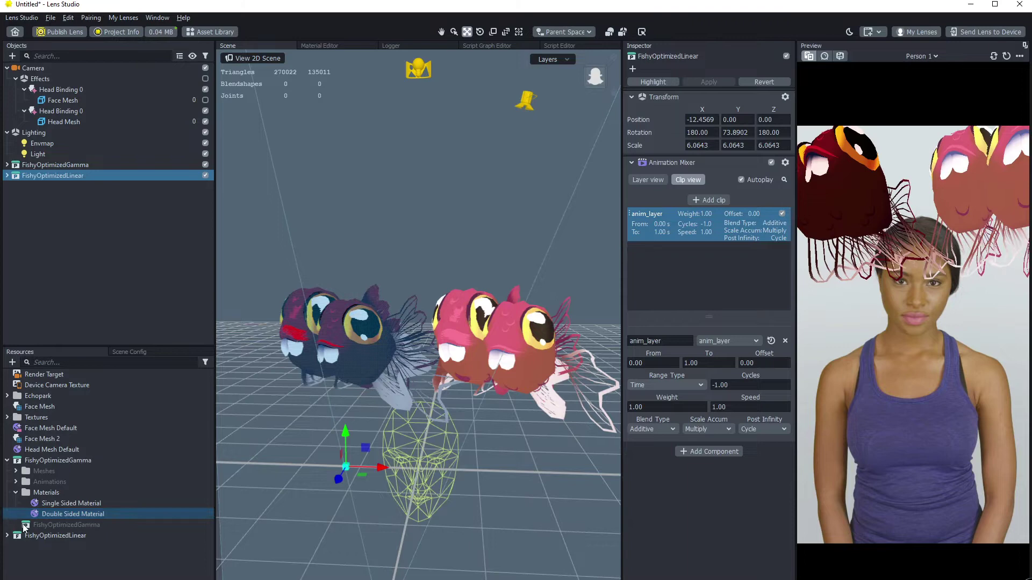
left_click(56, 512)
key("Return")
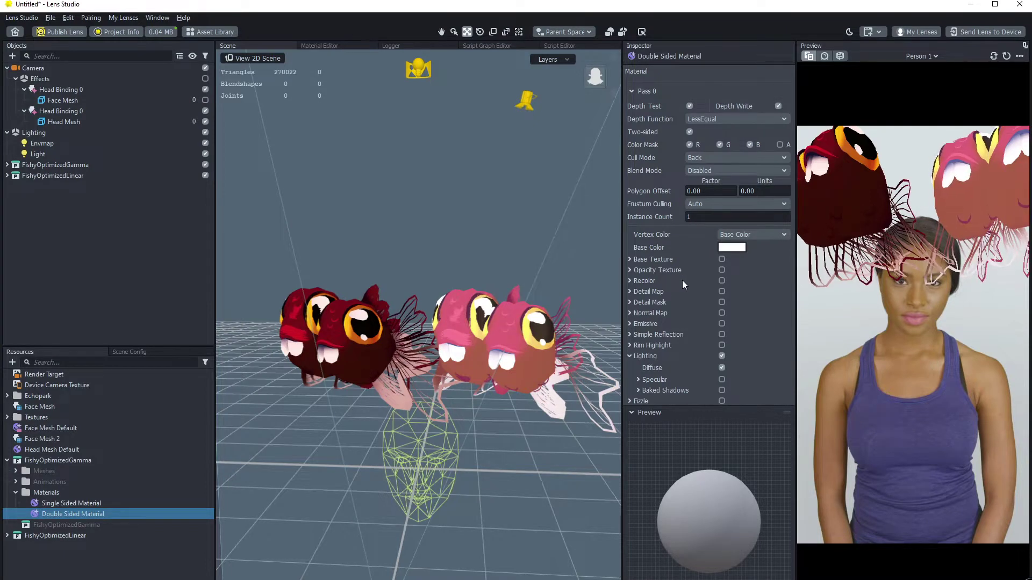
left_click(722, 281)
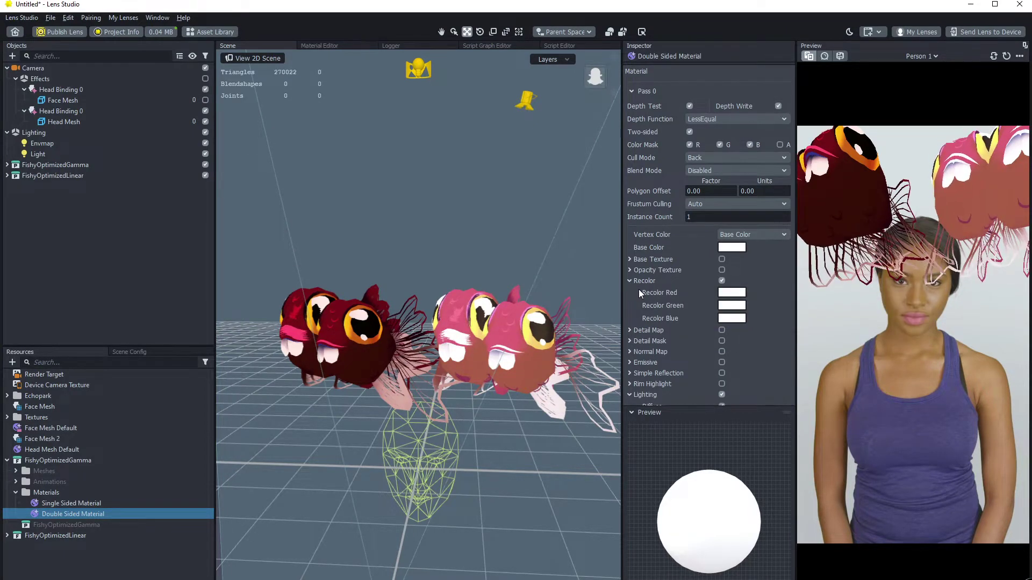
- Hide FishyOptimizedGamma and FishyOptimizedLinear's FishAnim group, then select FishStill_0000 of the linear fish for a close view
left_click(205, 164)
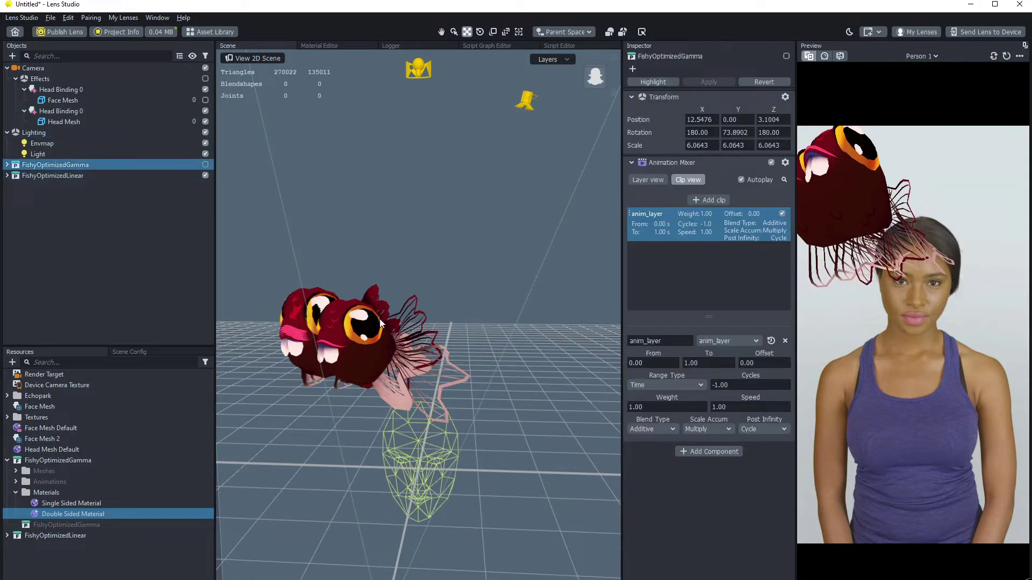
left_click(205, 167)
left_click(205, 168)
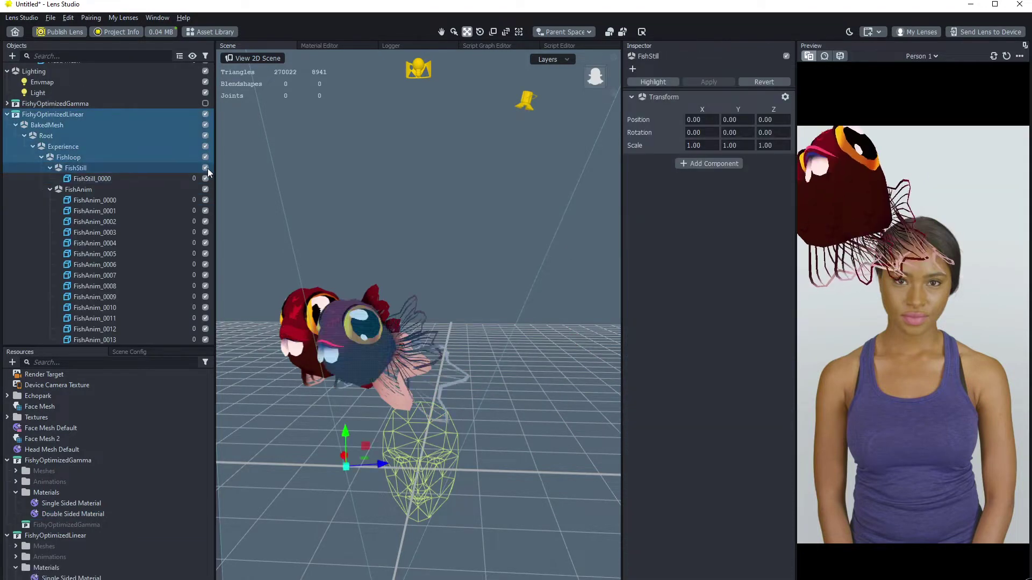
left_click(204, 189)
left_click(92, 178)
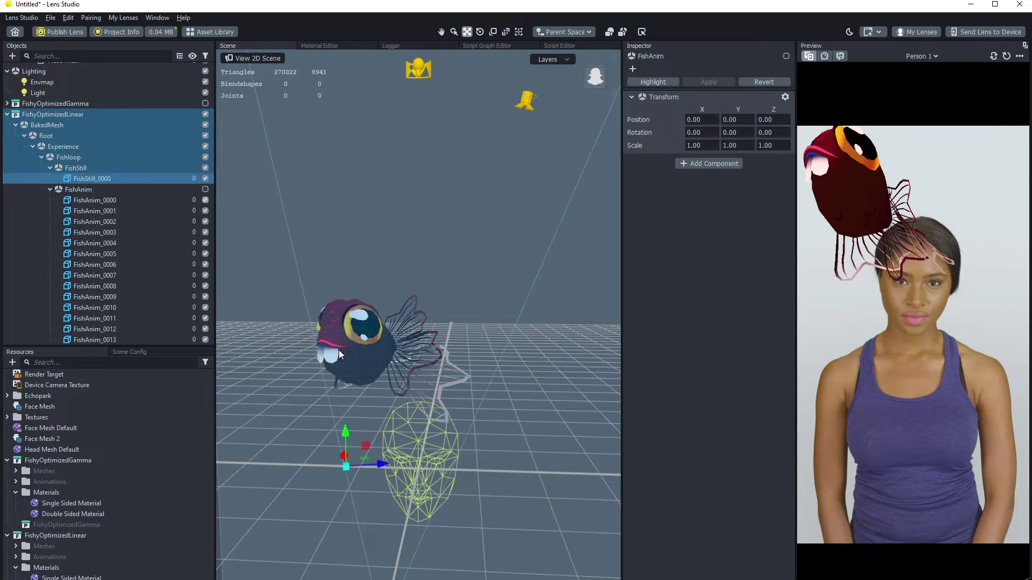
scroll(404, 382, "up", 5)
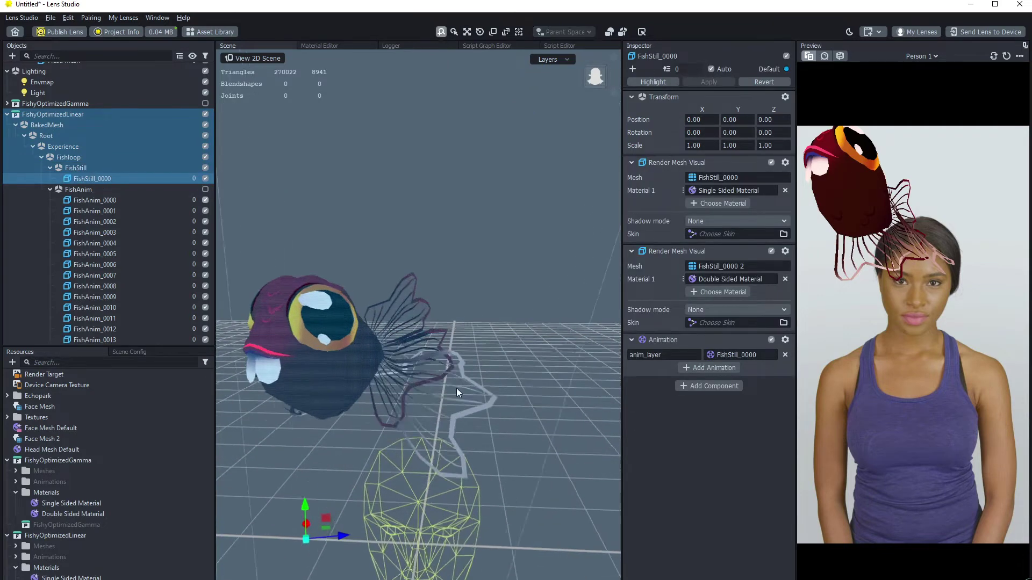
- Enable Recolor in the Double Sided Material used by the linear fish's FishStill_0000
left_click(723, 278)
left_click(723, 280)
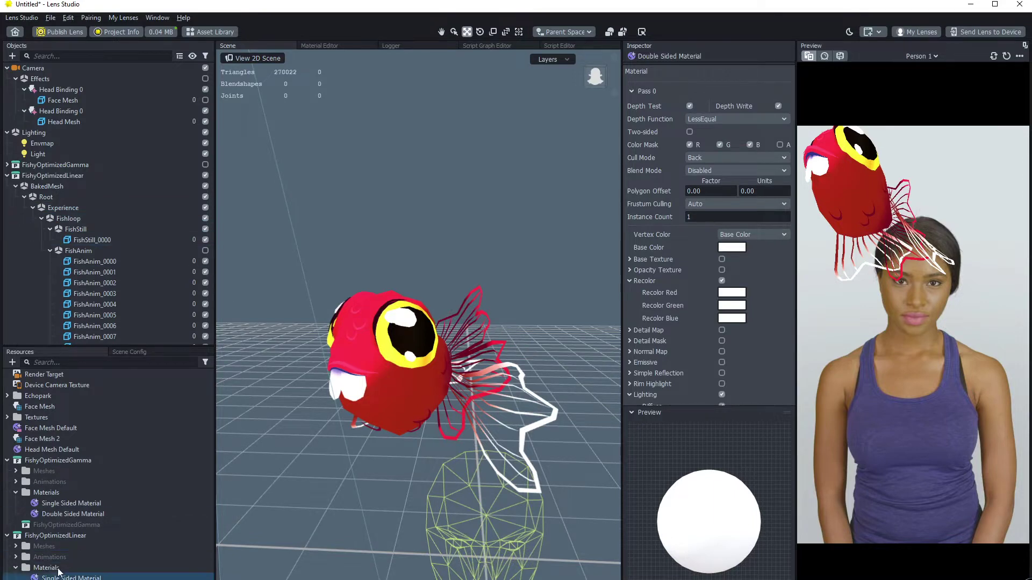
left_click(67, 514)
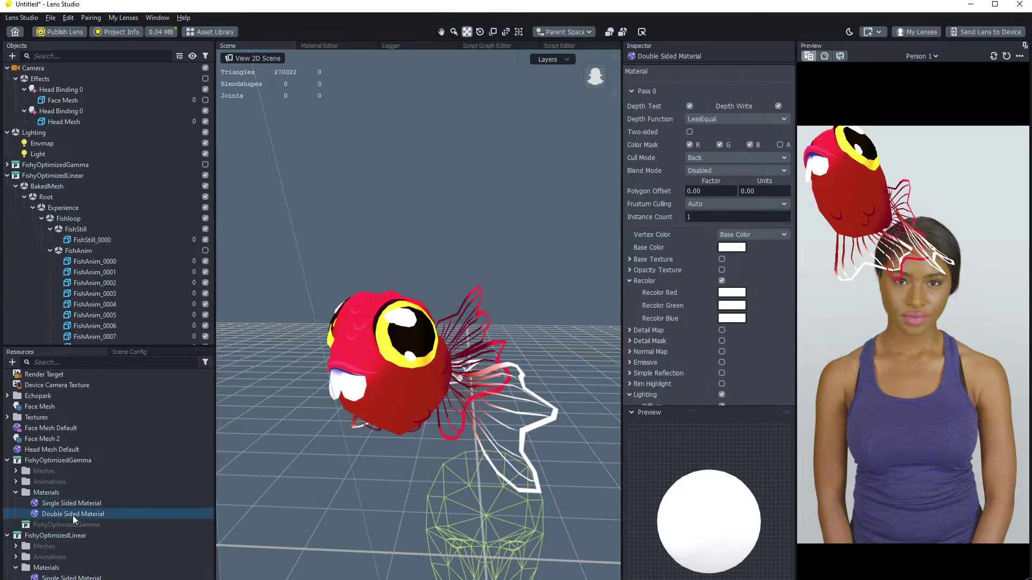
left_click(400, 412)
left_click(272, 495)
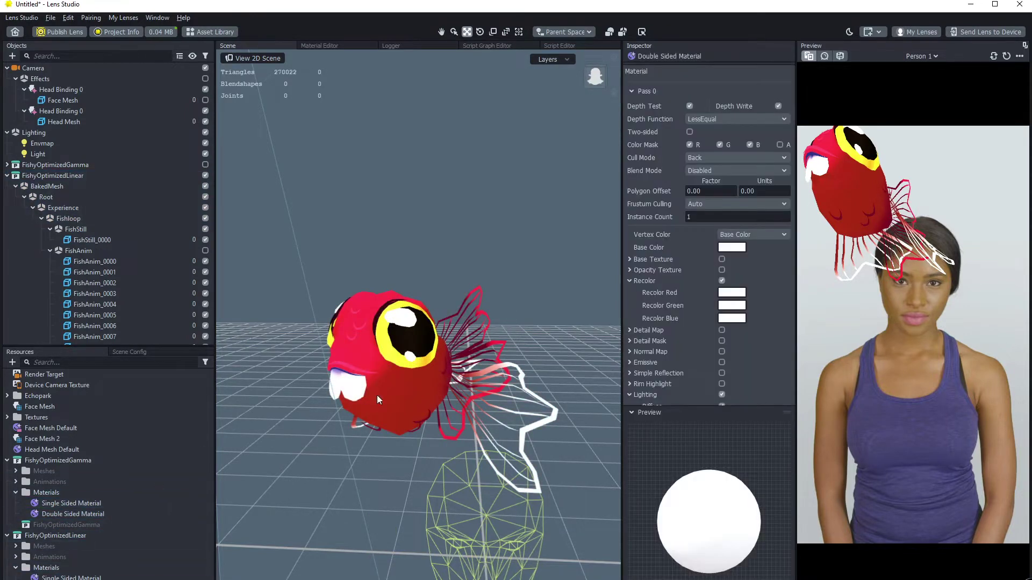
- Open the material of FishStill_0000's first mesh visual and switch Recolor off and on to compare the fish's colors
left_click(378, 399)
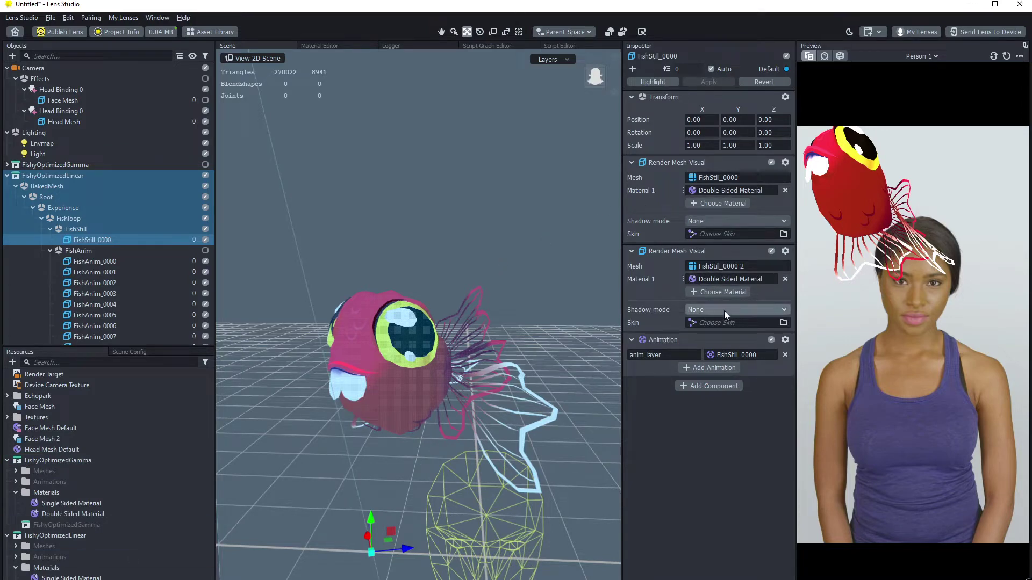
double_click(730, 191)
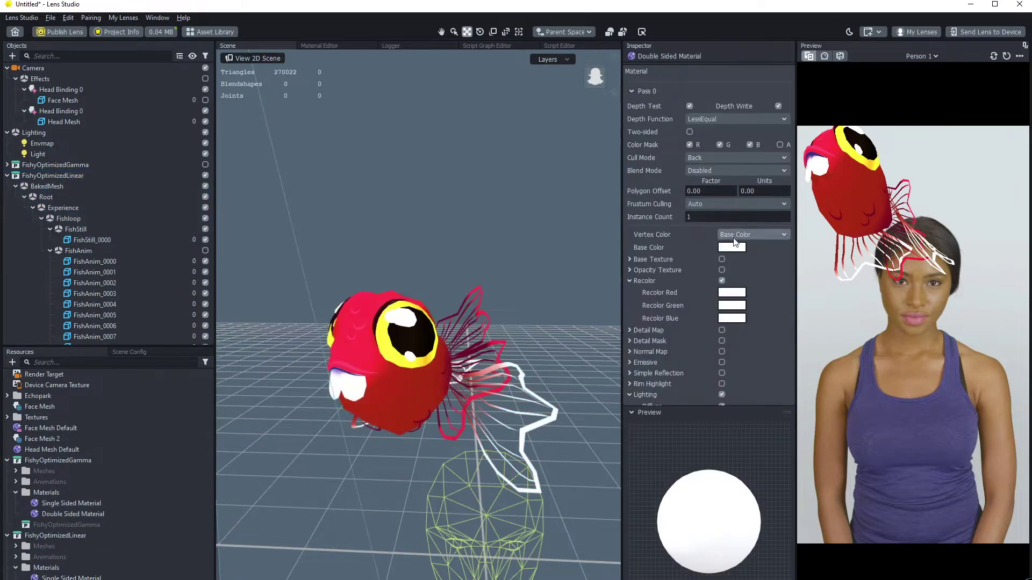
left_click(740, 248)
left_click(733, 248)
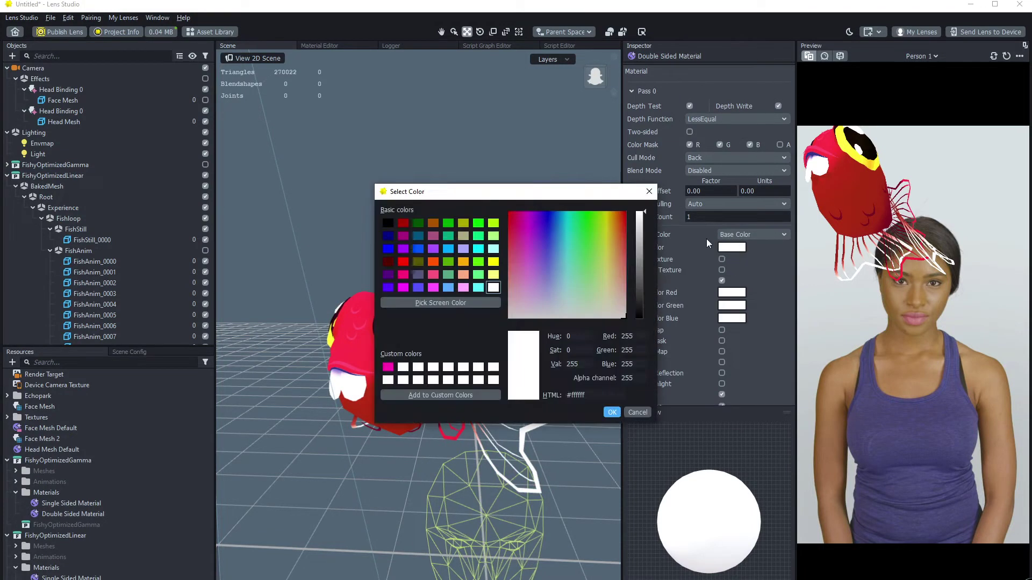
left_click(721, 280)
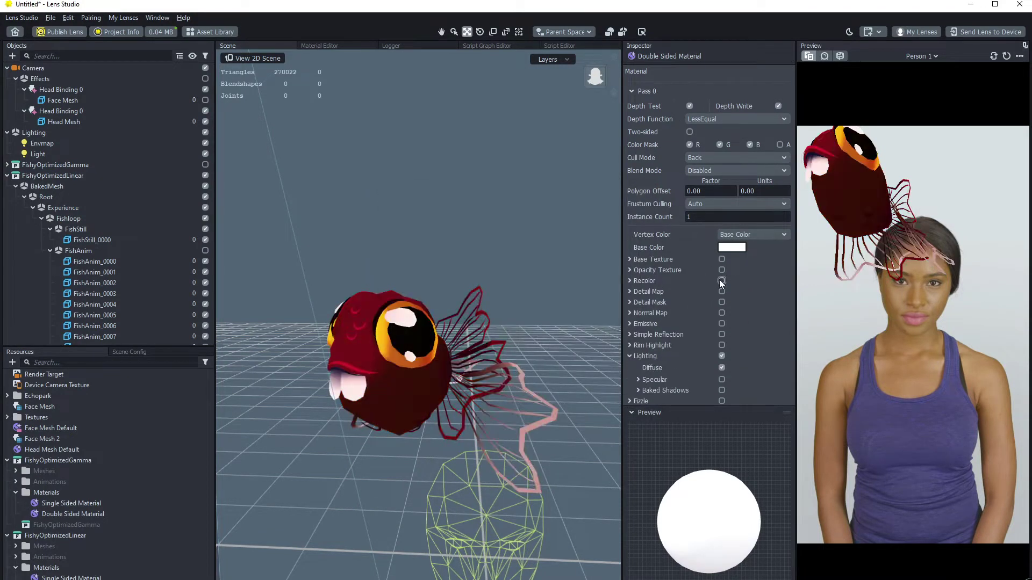
left_click(721, 281)
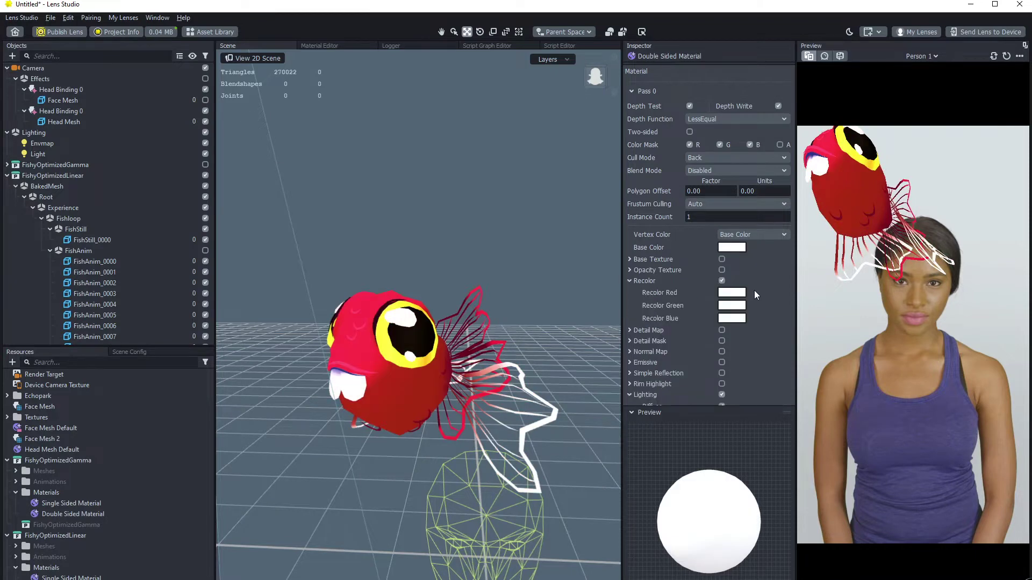
- Set the Recolor Red color of the Double Sided Material to cyan
left_click(732, 293)
left_click_drag(558, 209, 637, 145)
left_click_drag(645, 212, 646, 160)
left_click(690, 341)
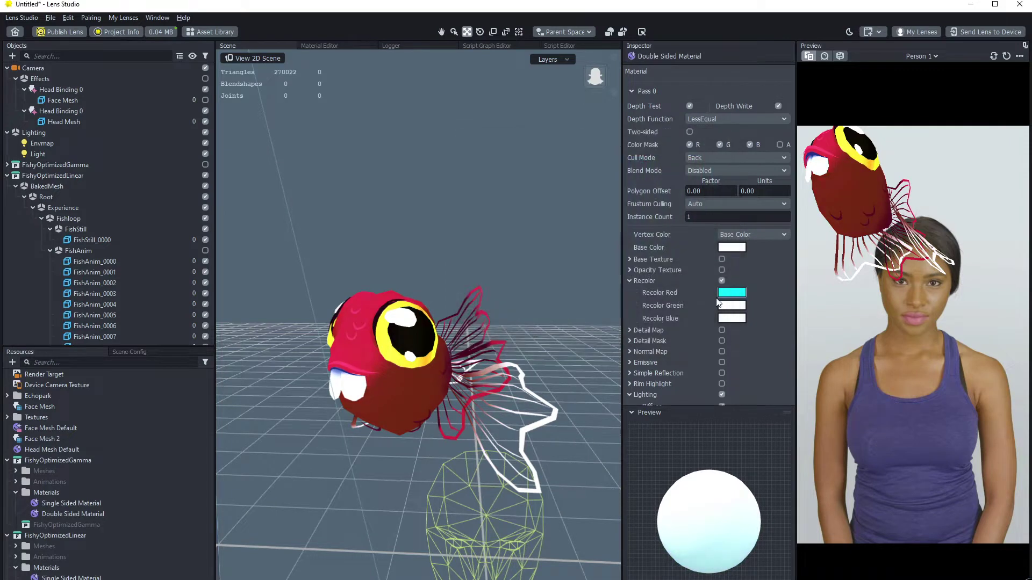
- Set the Recolor Green color of the Double Sided Material to bright green #3dff4a
left_click(732, 305)
left_click(532, 228)
left_click_drag(547, 204, 608, 194)
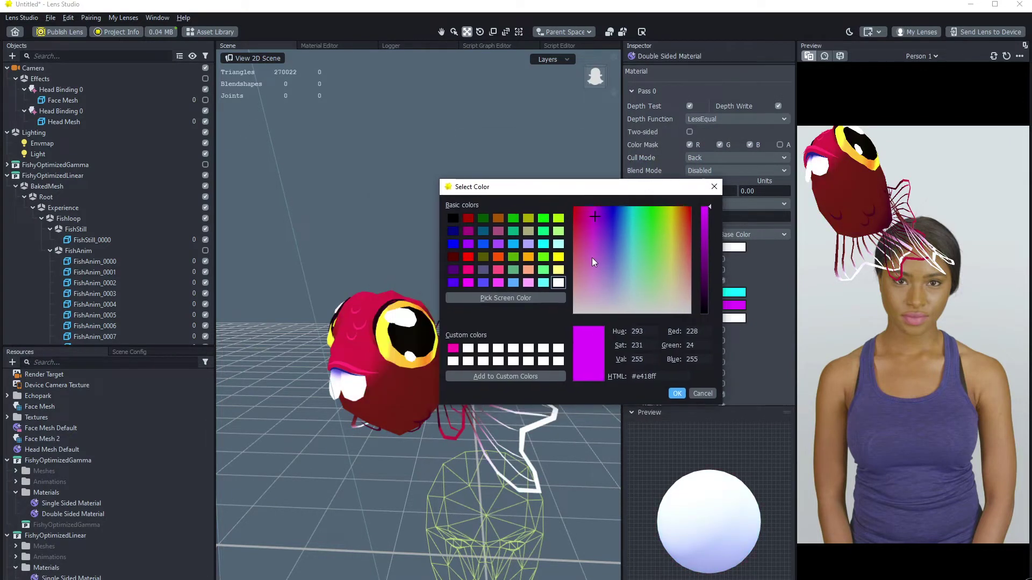
left_click_drag(592, 256, 650, 231)
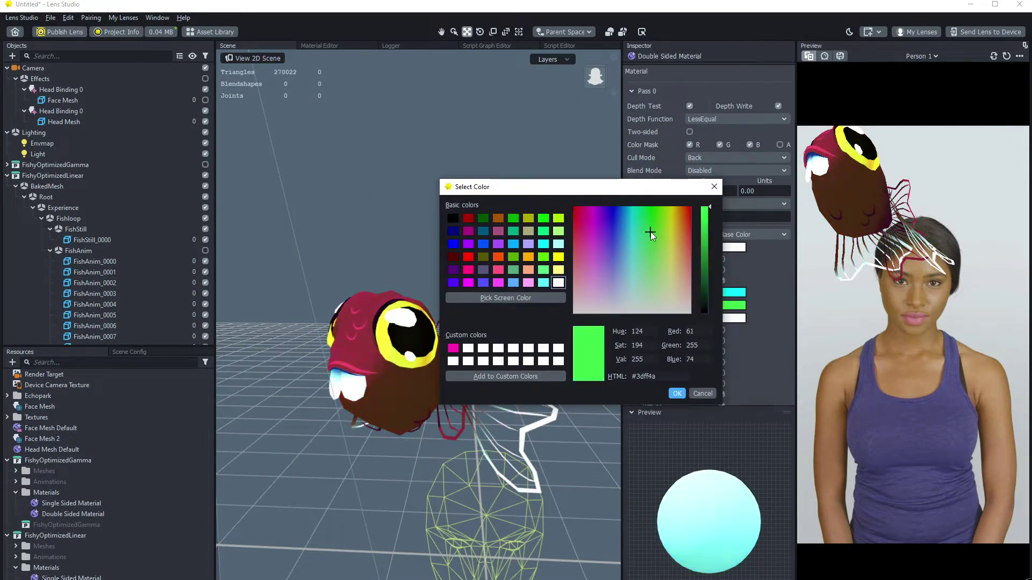
left_click(676, 395)
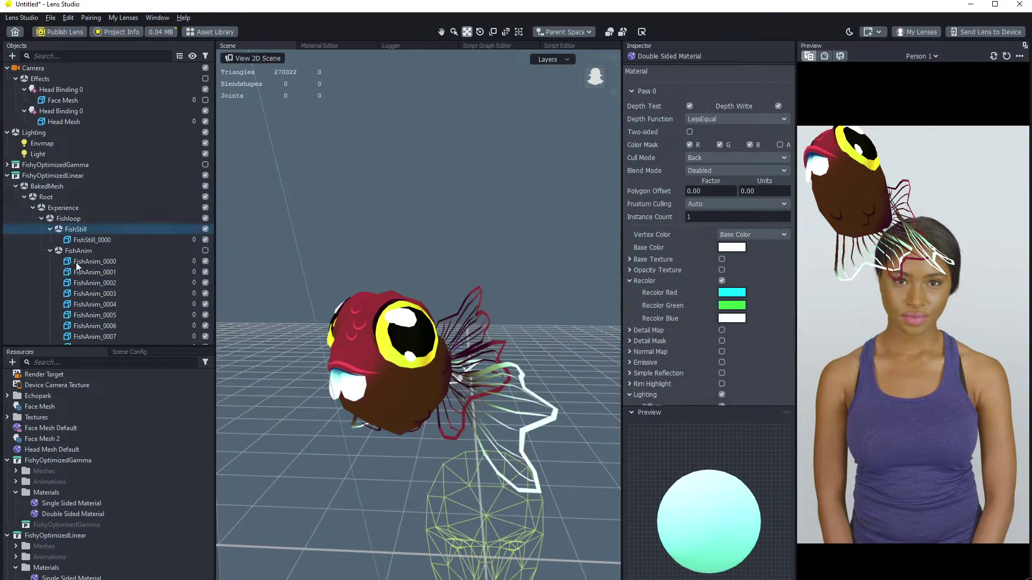
- Collapse FishyOptimizedLinear's BakedMesh and show FishyOptimizedGamma again beside the recolored linear fish
left_click(16, 187)
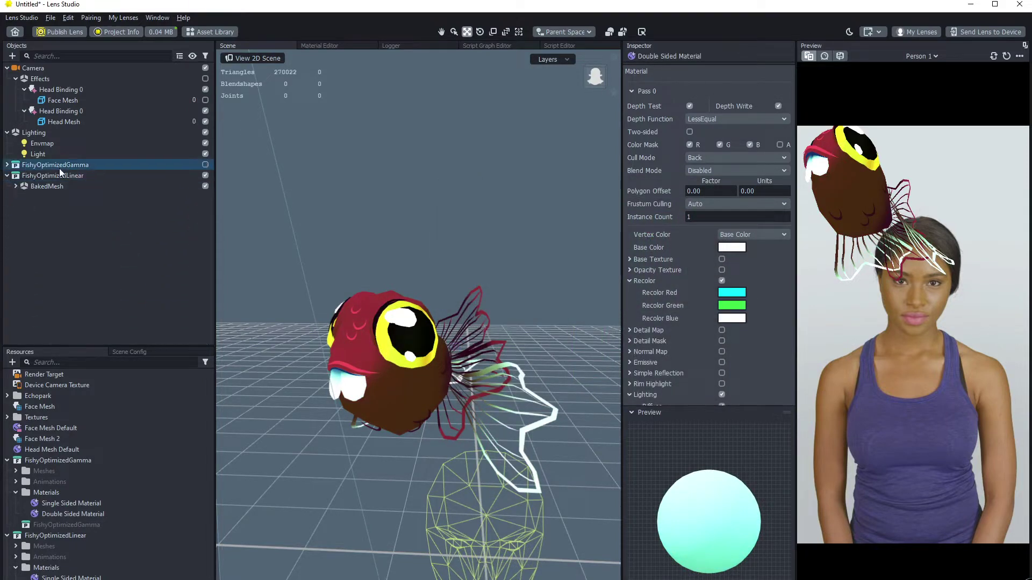
left_click(202, 164)
left_click_drag(489, 314, 398, 318, "alt")
left_click(402, 350)
left_click_drag(511, 369, 556, 350, "alt")
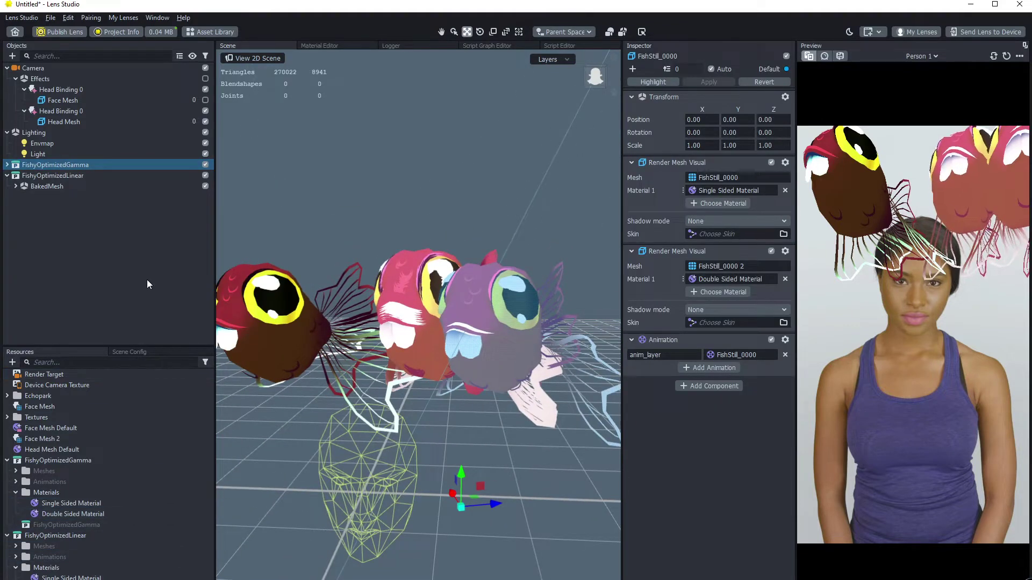
- Collapse the FishyOptimizedLinear object hierarchy and both fish models in the project resources
left_click(124, 263)
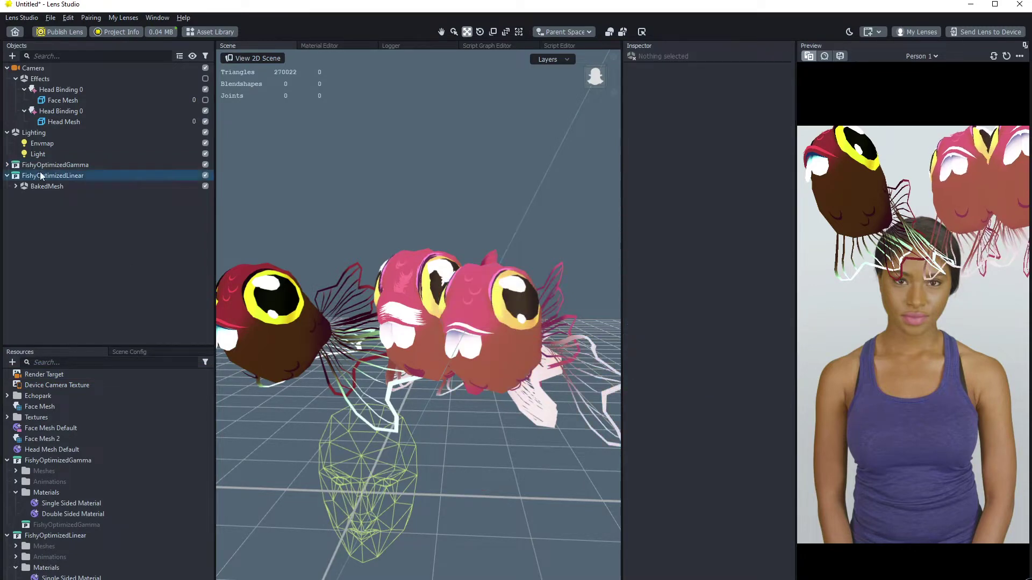
left_click(7, 176)
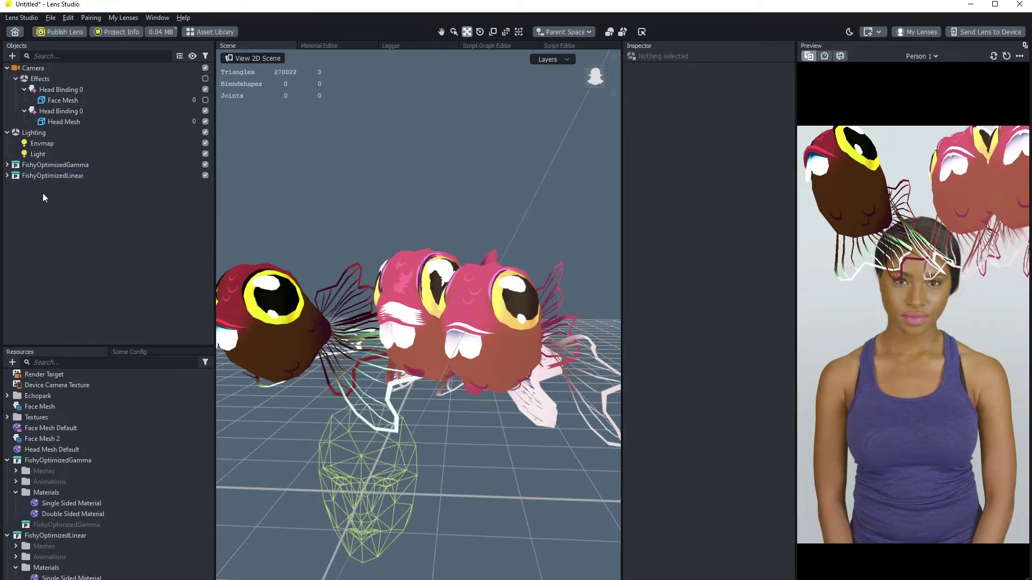
left_click(61, 177)
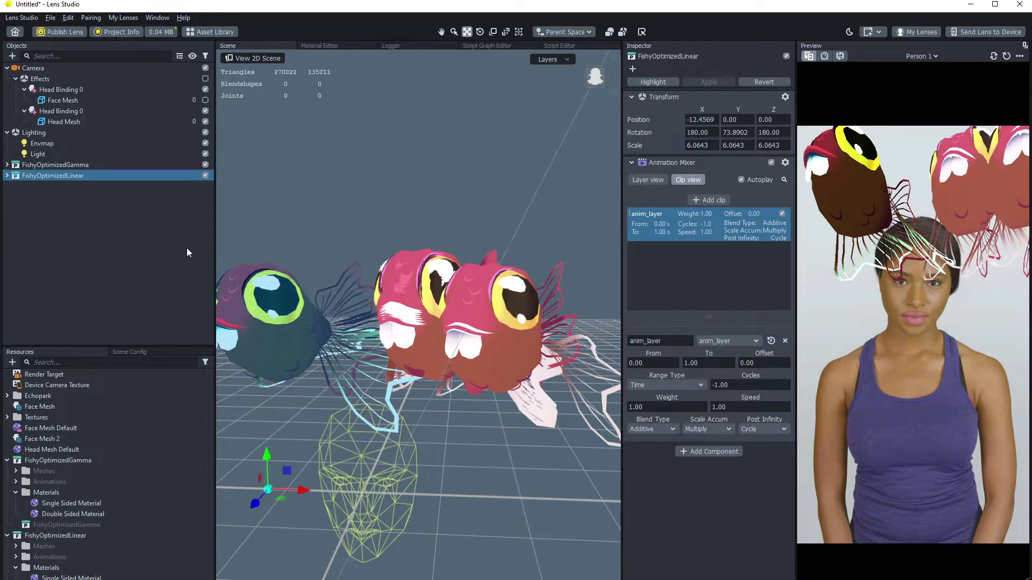
left_click(7, 460)
left_click(7, 472)
left_click(81, 207)
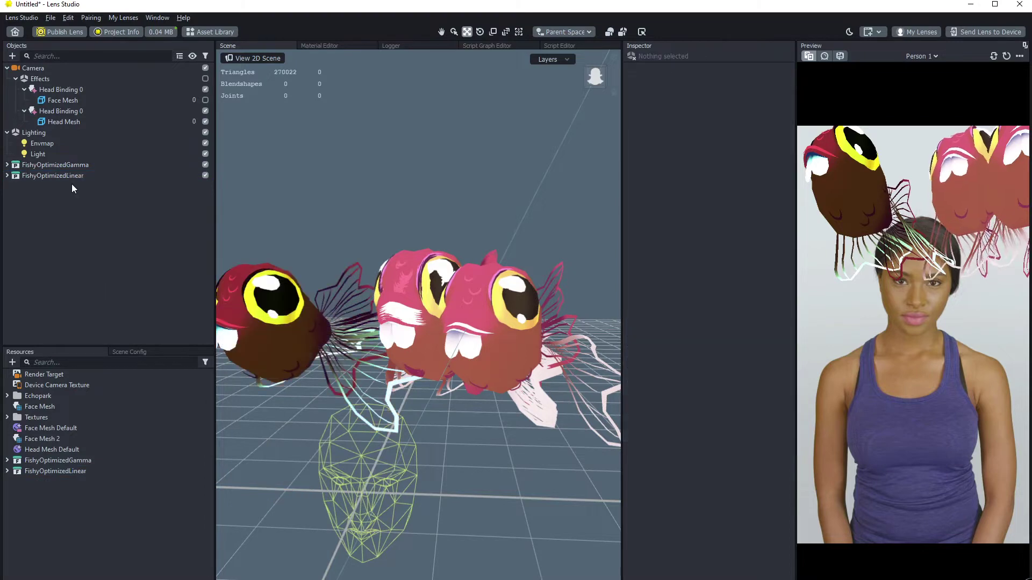
- Delete FishyOptimizedLinear from both the scene objects and the project resources
left_click(71, 176)
key("Delete")
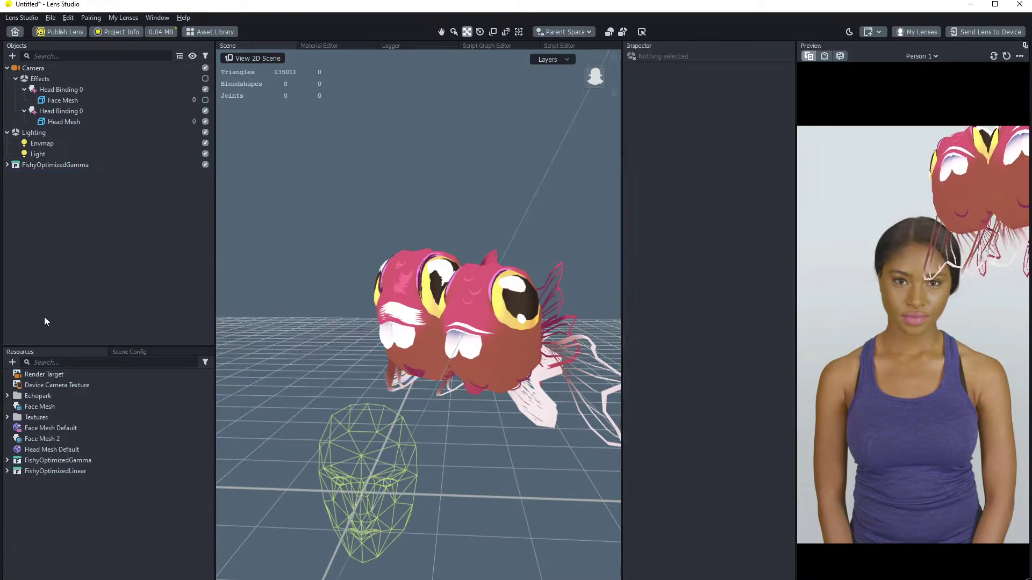
left_click(53, 471)
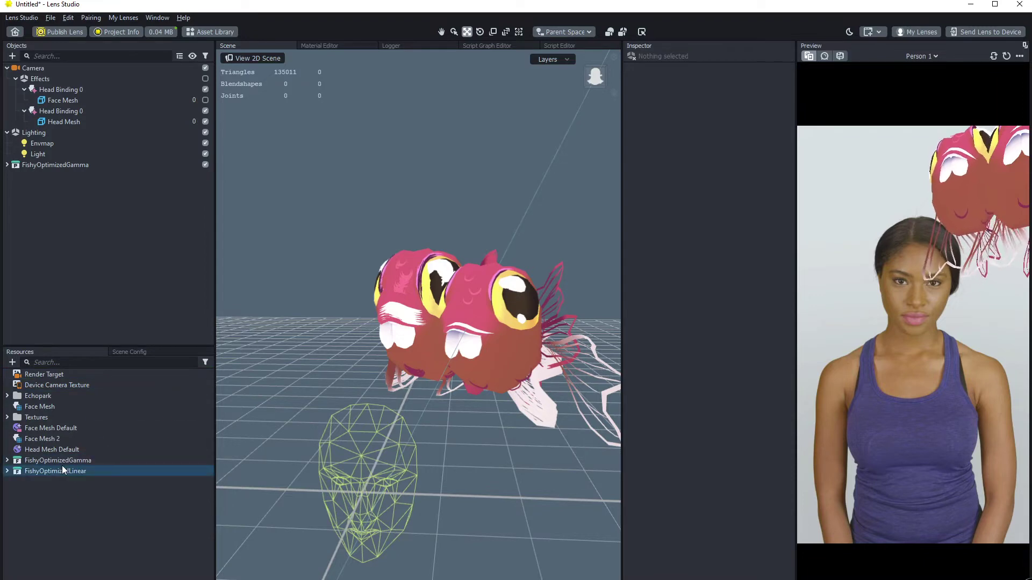
key("Delete")
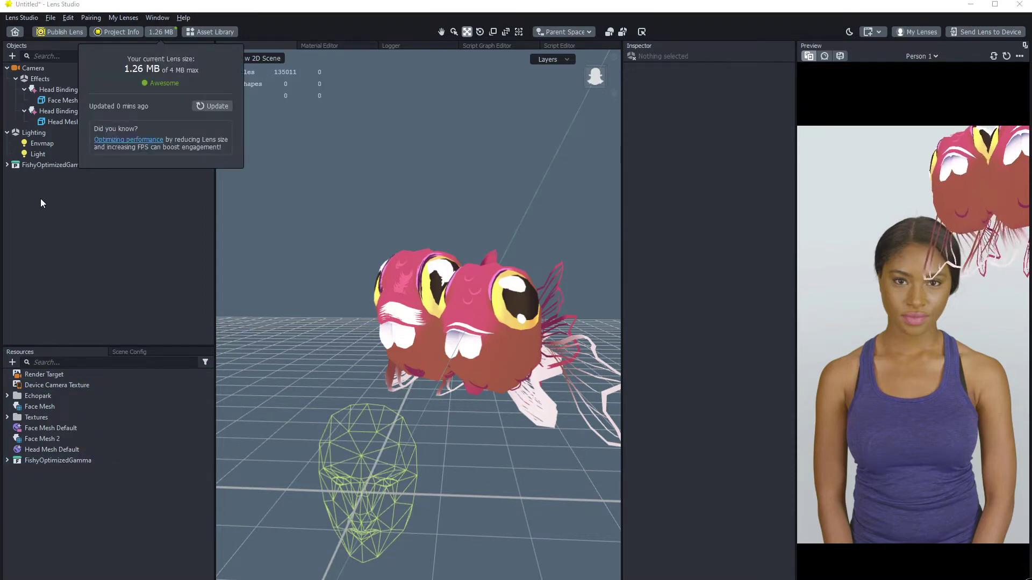
- Examine the materials assigned to all FishAnim meshes of FishyOptimizedGamma, then collapse its hierarchy
left_click(8, 164)
left_click(8, 164)
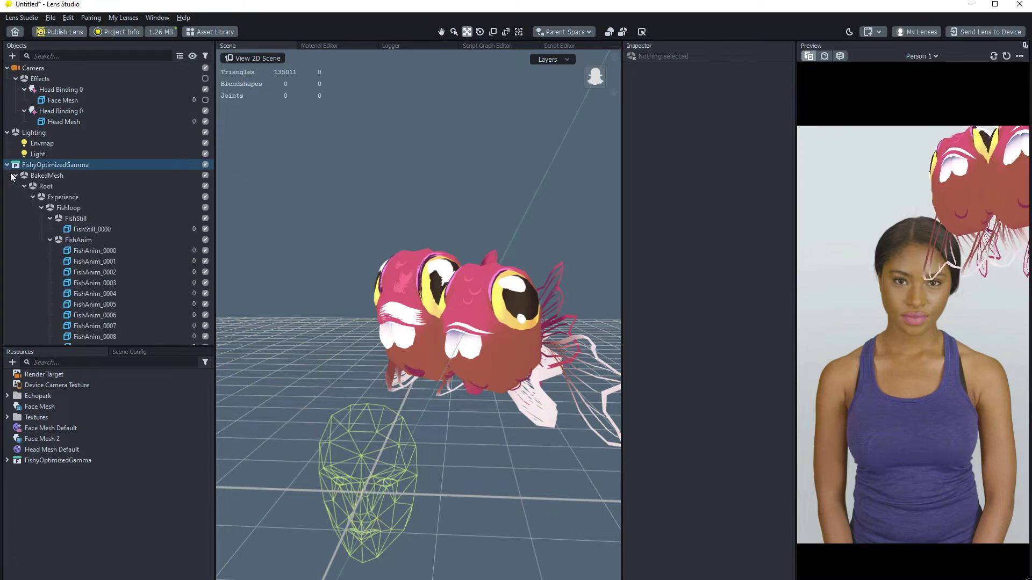
left_click(113, 266)
scroll(107, 258, "down", 2)
left_click(108, 254, "ctrl")
left_click(87, 201)
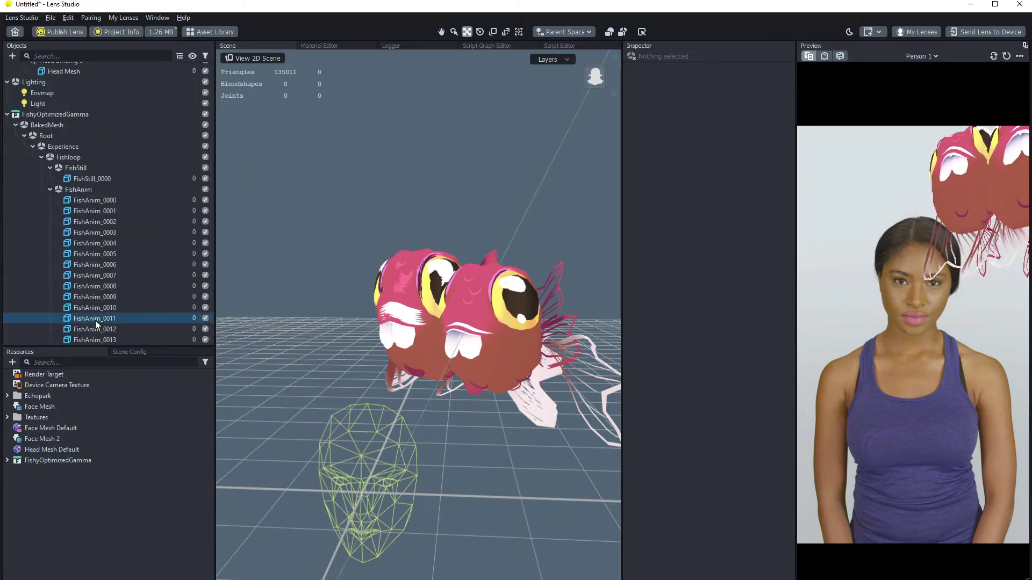
left_click(93, 339, "shift")
left_click(103, 201, "shift")
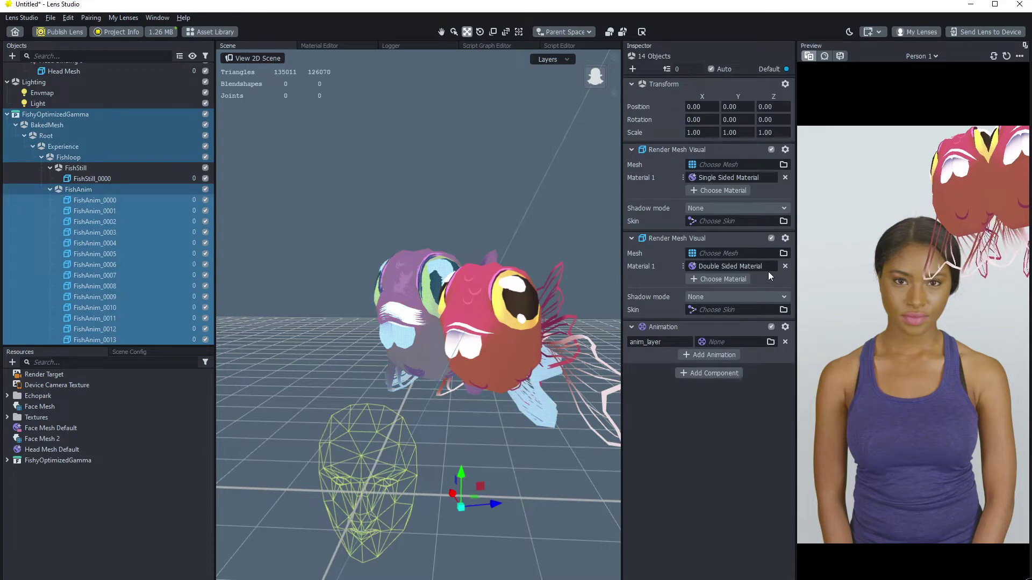
left_click(7, 114)
left_click(472, 169)
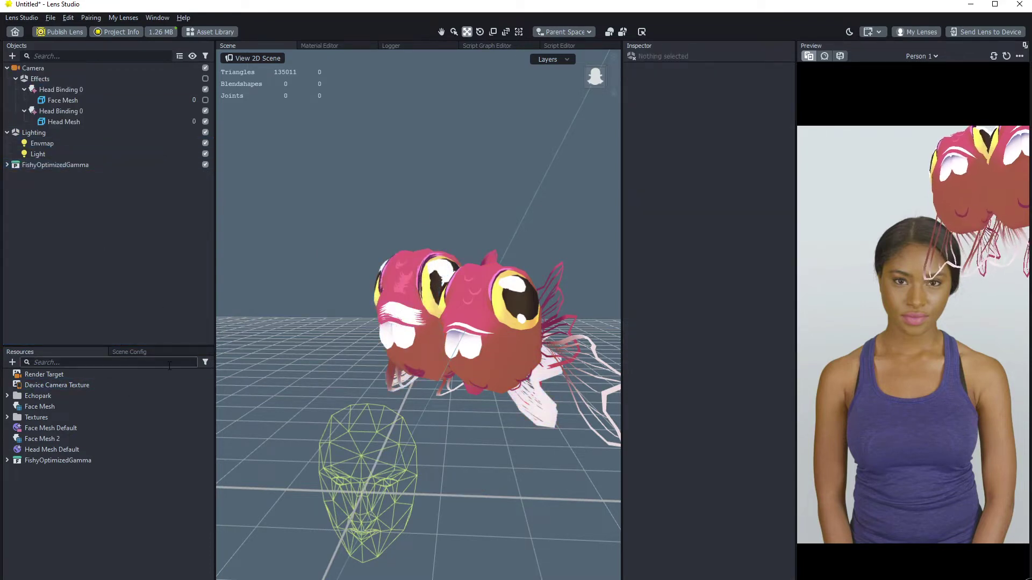
- Move FishyOptimizedGamma to about X 4.48 and Y -0.76, then parent it under the Head Binding that contains Head Mesh
left_click(473, 380)
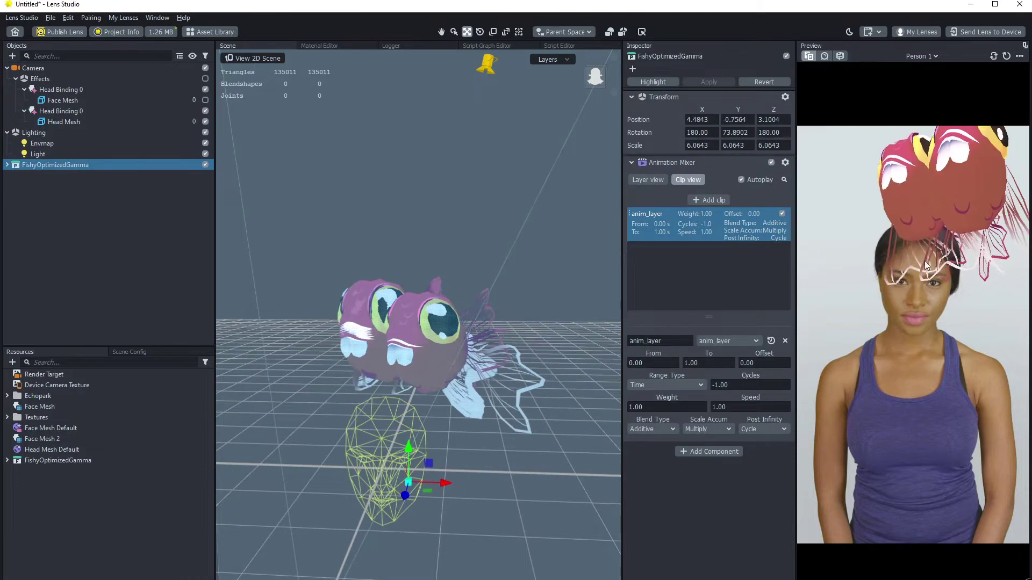
middle_click_drag(454, 393, 506, 253)
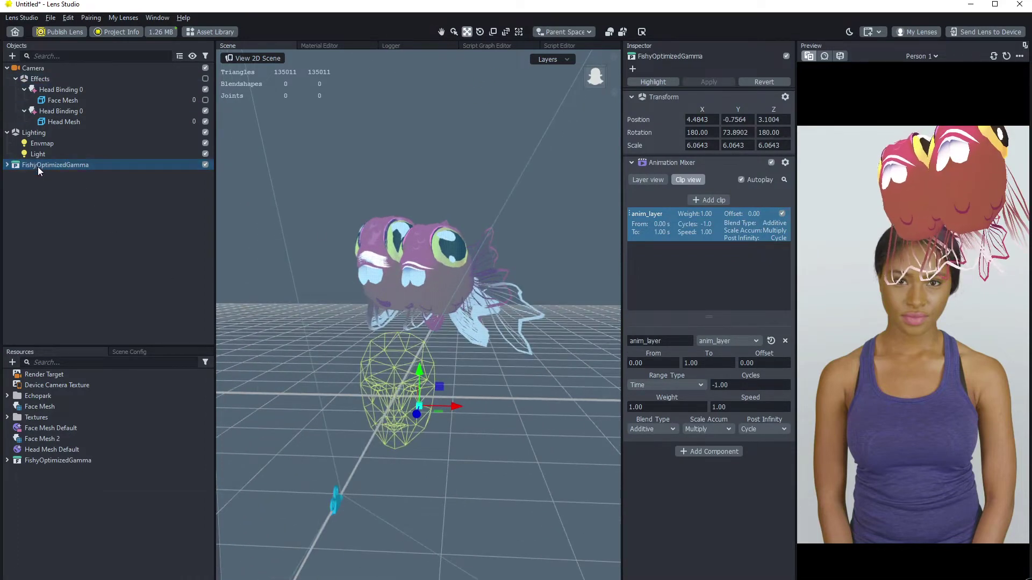
left_click_drag(37, 166, 62, 111)
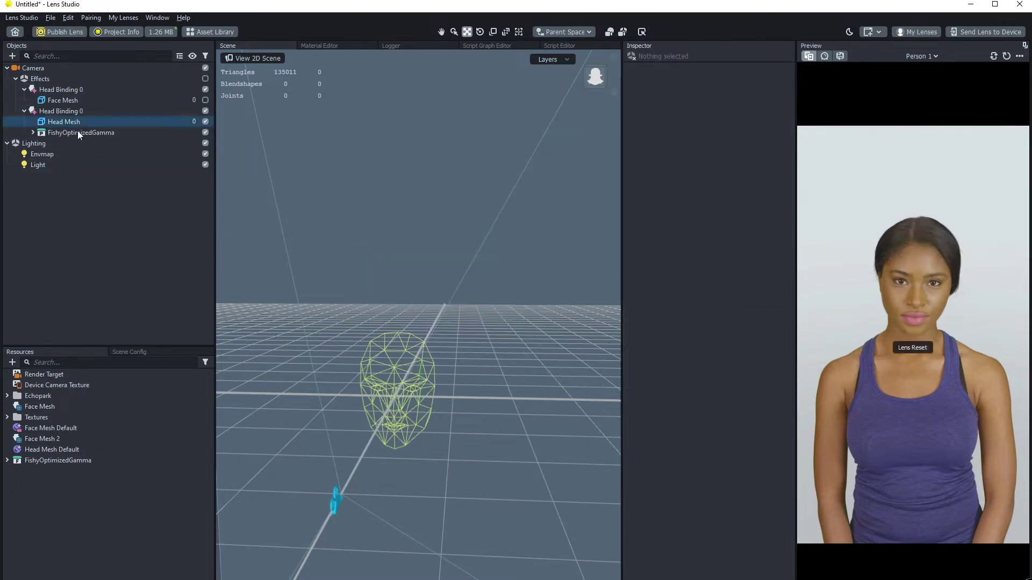
- Enable the Face Mesh under the first Head Binding
left_click_drag(591, 398, 613, 366, "alt")
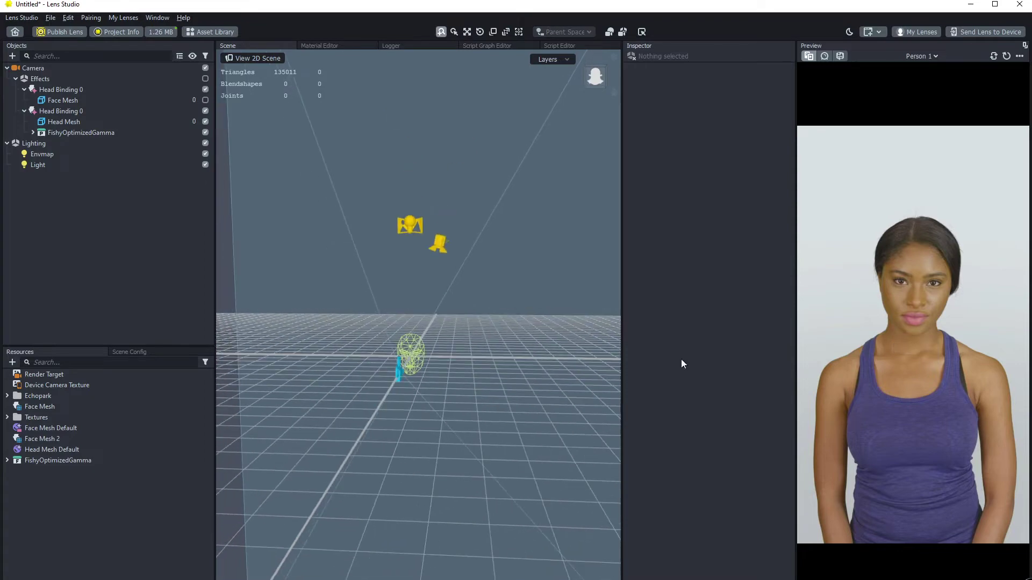
left_click_drag(538, 381, 421, 357, "alt")
left_click(205, 100)
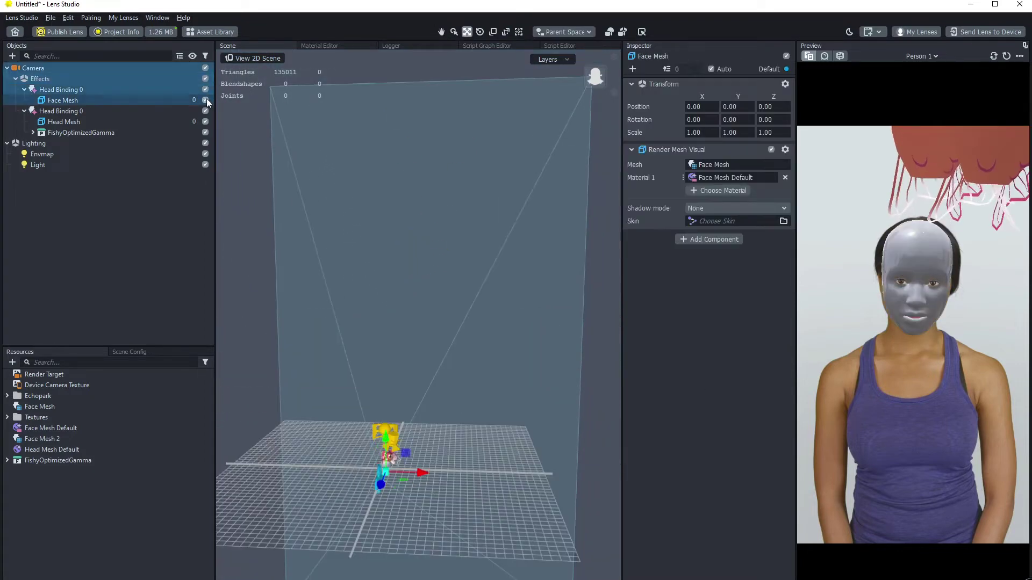
- Move FishyOptimizedGamma beside the head mesh to about X -13.6, Y -15.0 and Z 5.6
left_click_drag(409, 516, 392, 425, "alt")
left_click(80, 132)
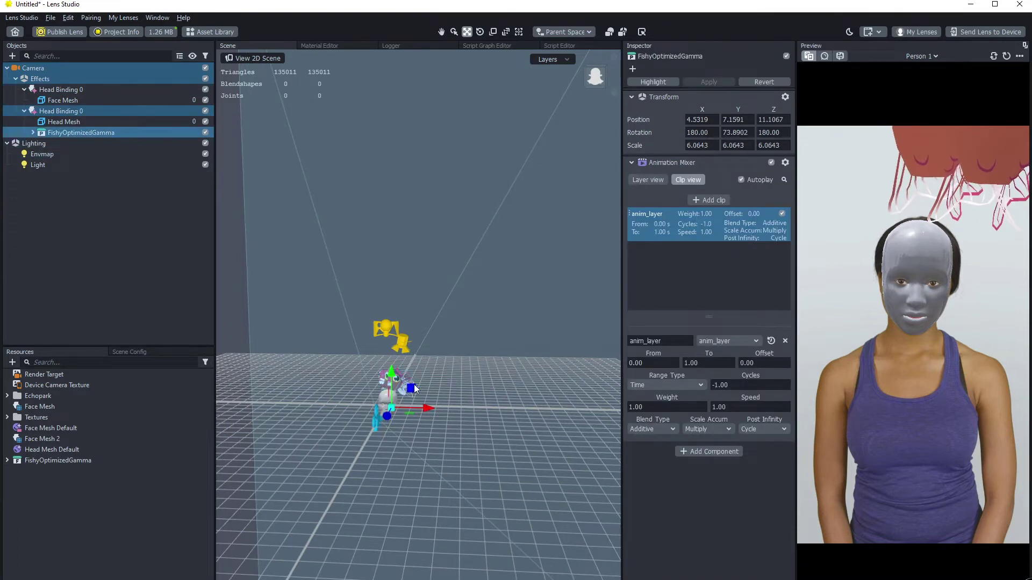
left_click_drag(422, 407, 399, 424)
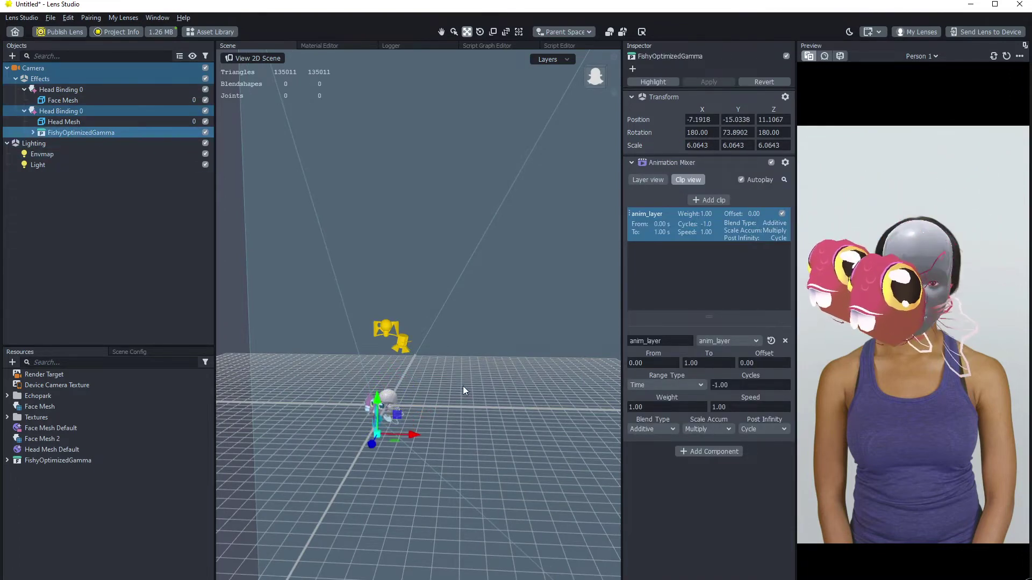
left_click_drag(463, 386, 491, 295, "alt")
- Expand FishyOptimizedGamma in the scene objects, collapse its FishStill and FishAnim groups, and disable FishStill
left_click(34, 133)
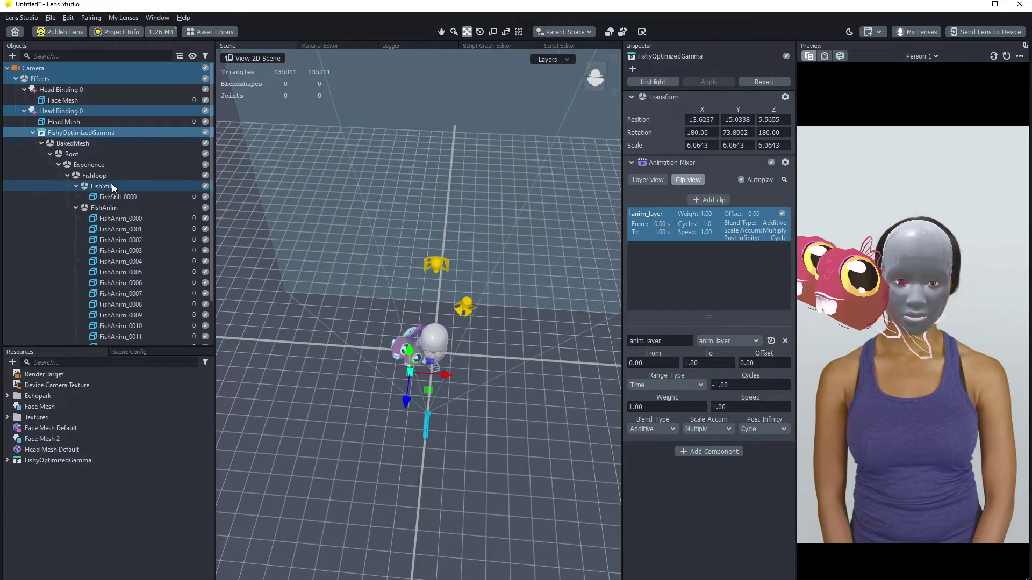
left_click(67, 175)
left_click(68, 176)
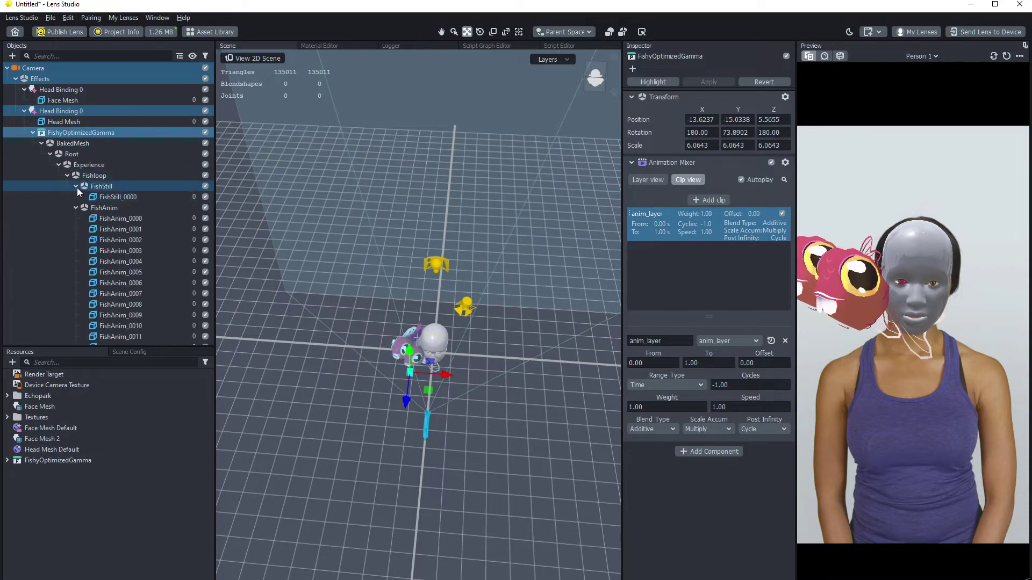
left_click(76, 197)
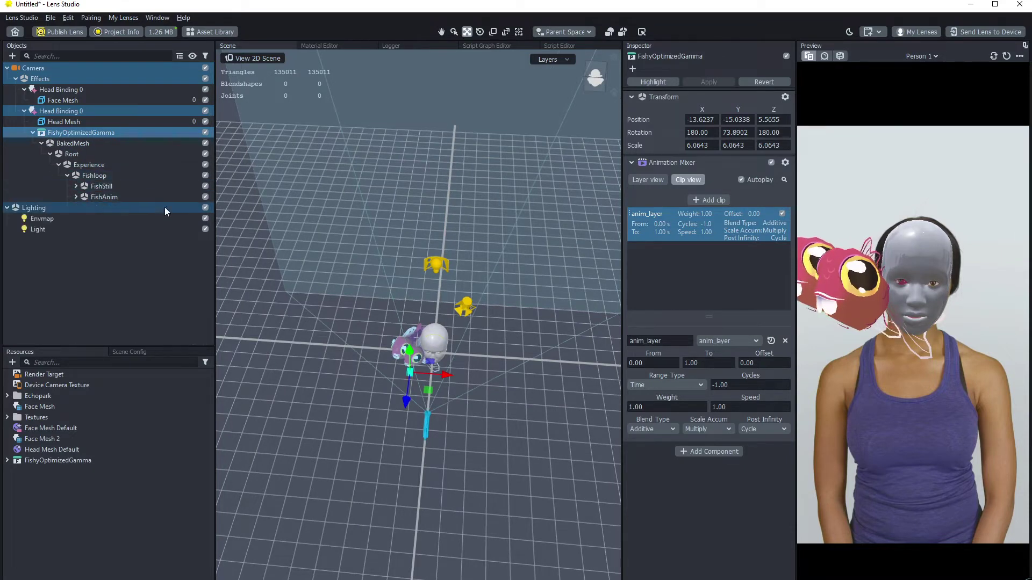
left_click(206, 186)
- Move the whole FishyOptimizedGamma object to about X -19.1 and Z -13.1 and turn its Y rotation to about 61
scroll(406, 376, "up", 3)
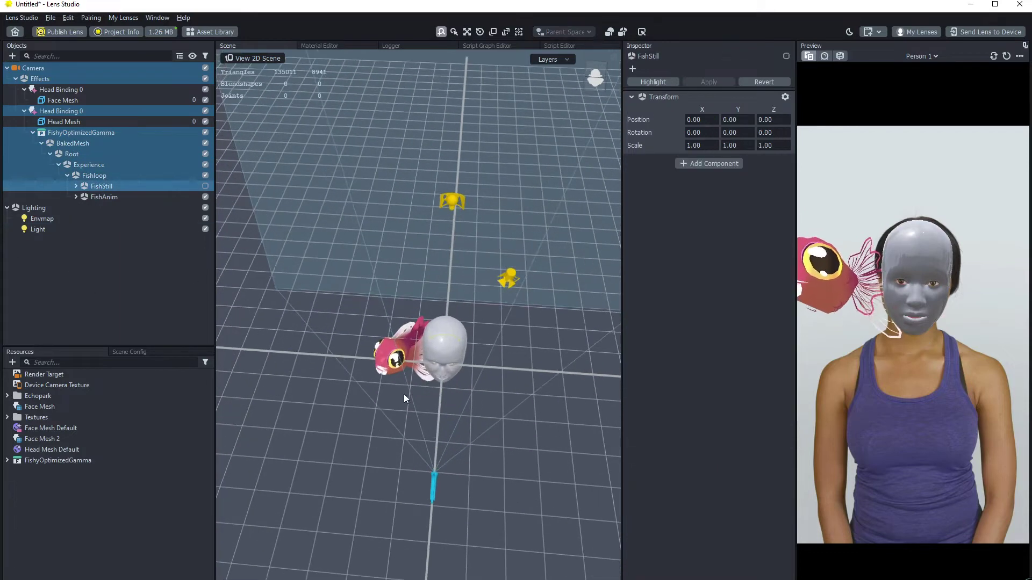
left_click(104, 198)
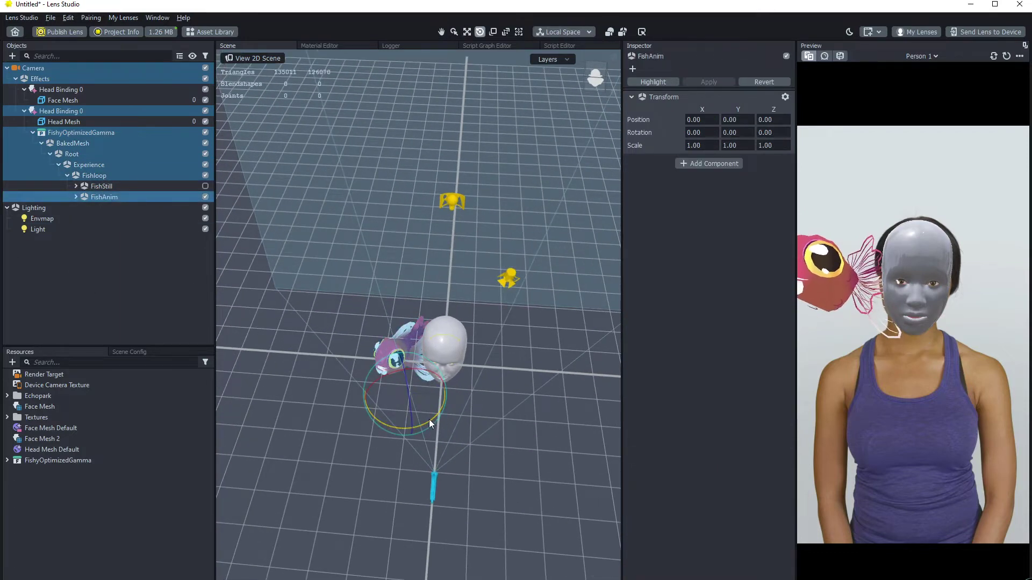
left_click(431, 418)
key("w")
left_click_drag(424, 413, 415, 382)
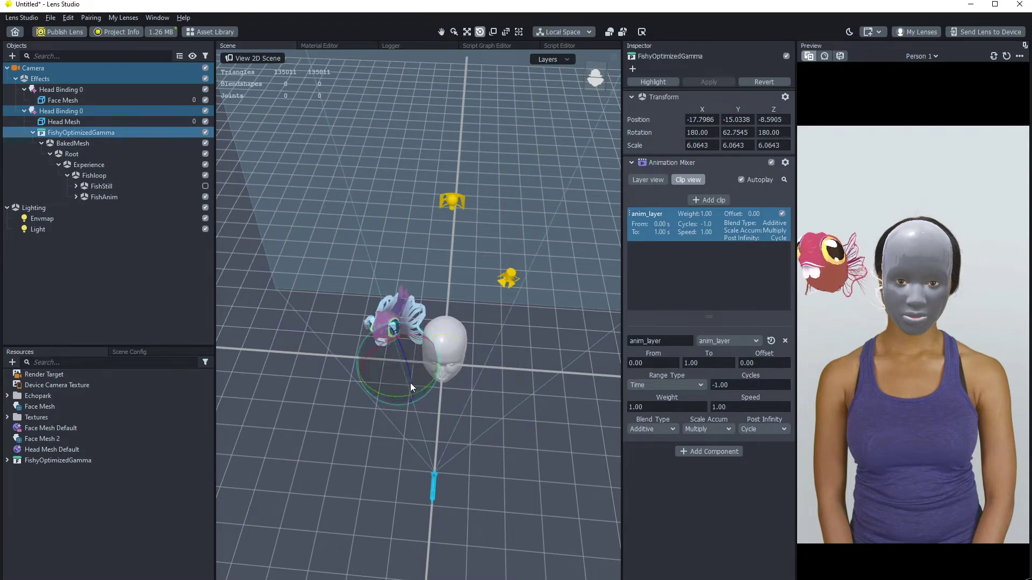
left_click(392, 320)
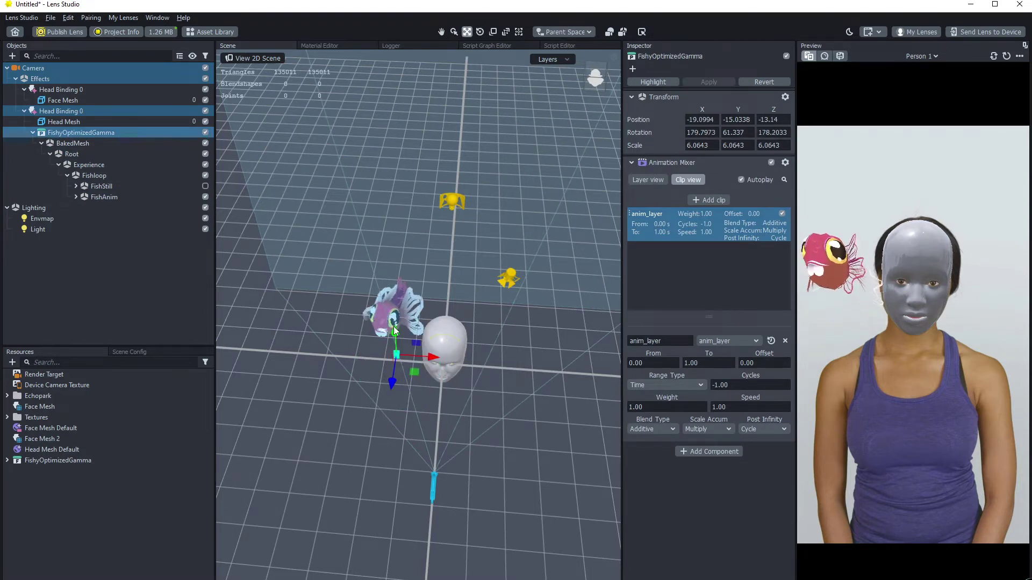
- Lower FishyOptimizedGamma beside the face to about Y -24.4
left_click(61, 111)
left_click(61, 133)
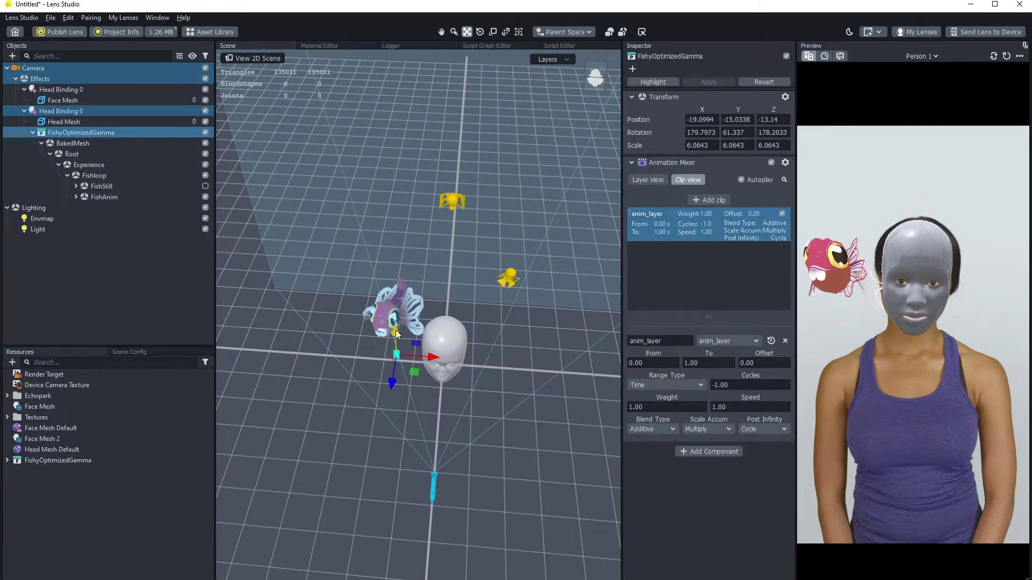
left_click_drag(396, 330, 395, 348)
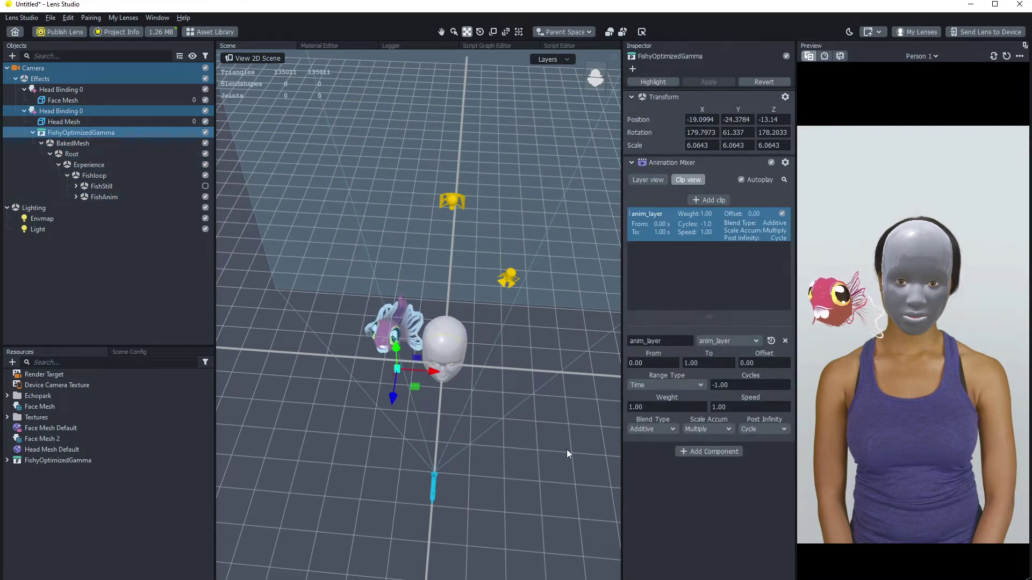
right_click_drag(567, 449, 530, 356)
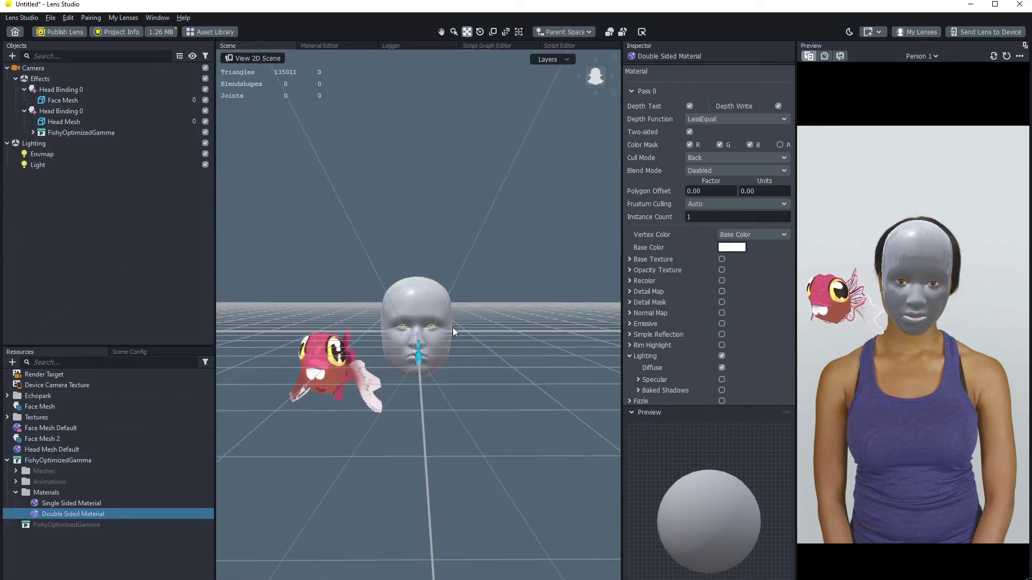
- Preview the lens on the Zoom Out object tracking video to check how the fish follows the head
left_click(916, 56)
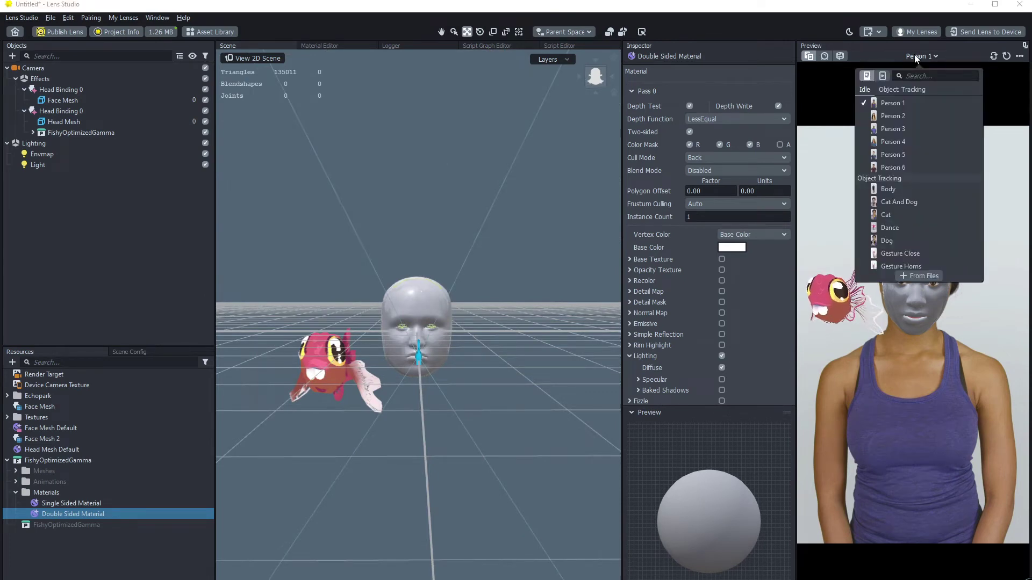
left_click(882, 75)
scroll(917, 215, "down", 3)
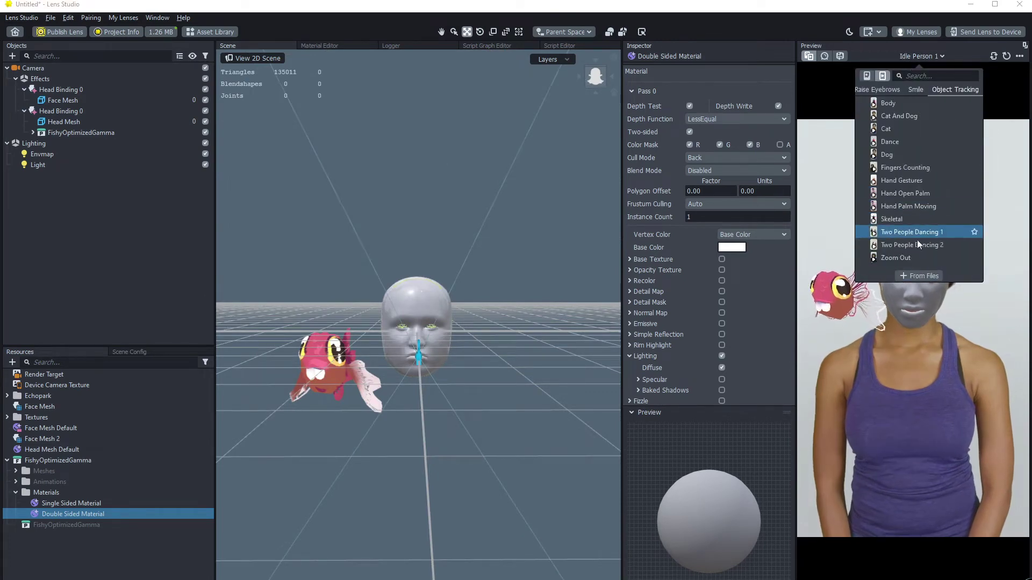
left_click(925, 258)
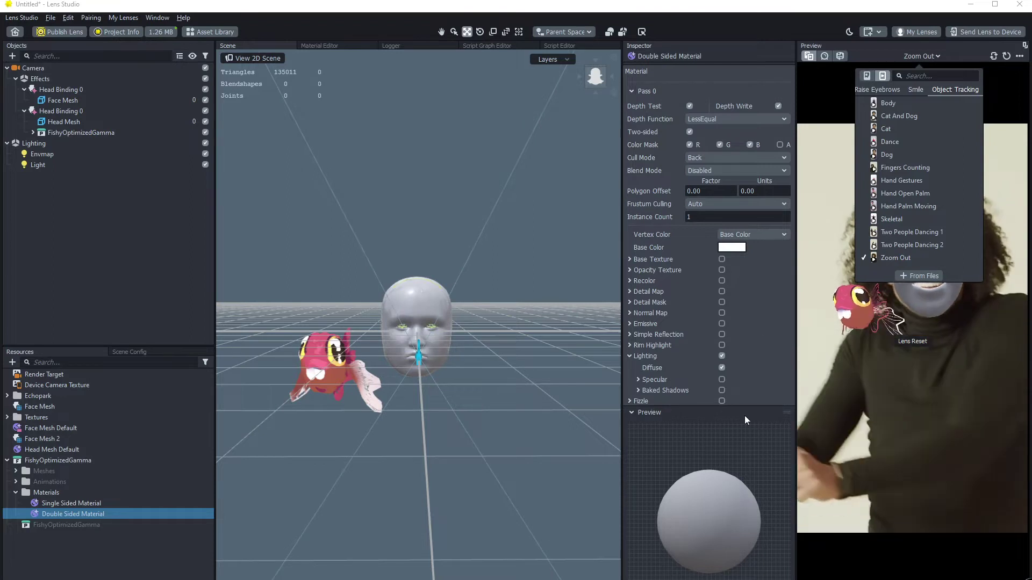
left_click(1013, 280)
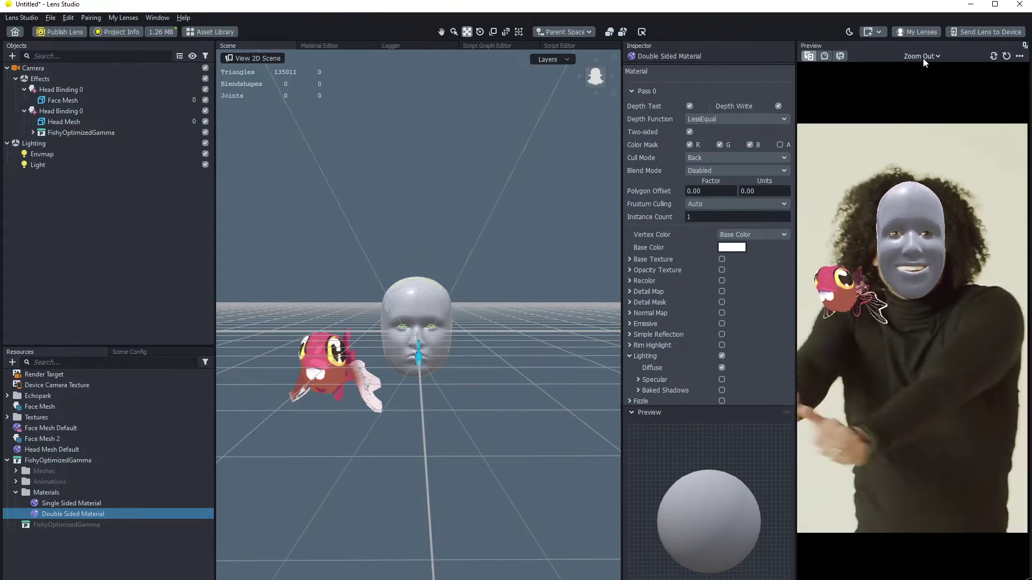
- Switch the preview to the Idle Person 1 video
left_click(809, 56)
scroll(887, 140, "up", 2)
scroll(911, 141, "up", 8)
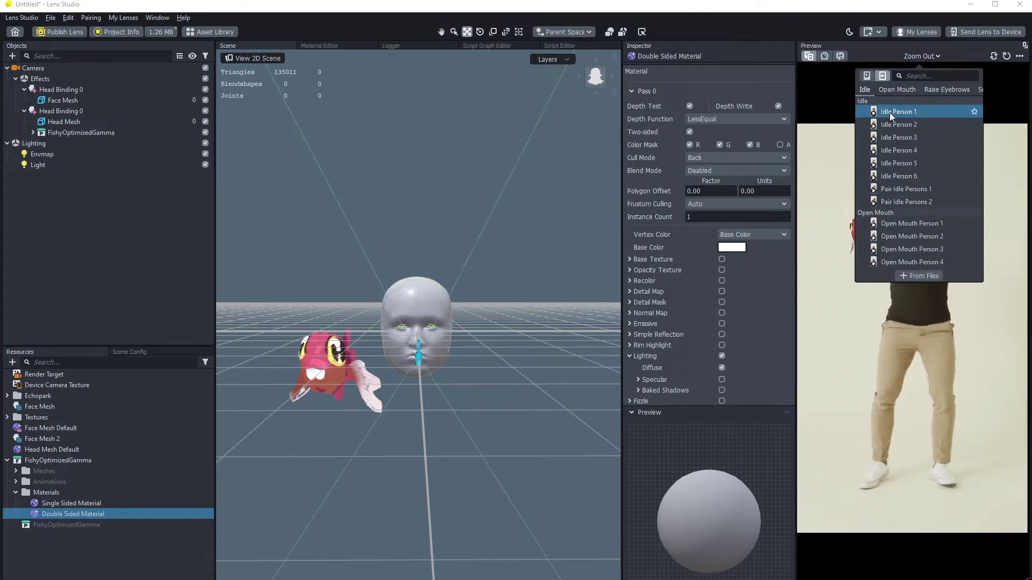
left_click(890, 112)
left_click(243, 250)
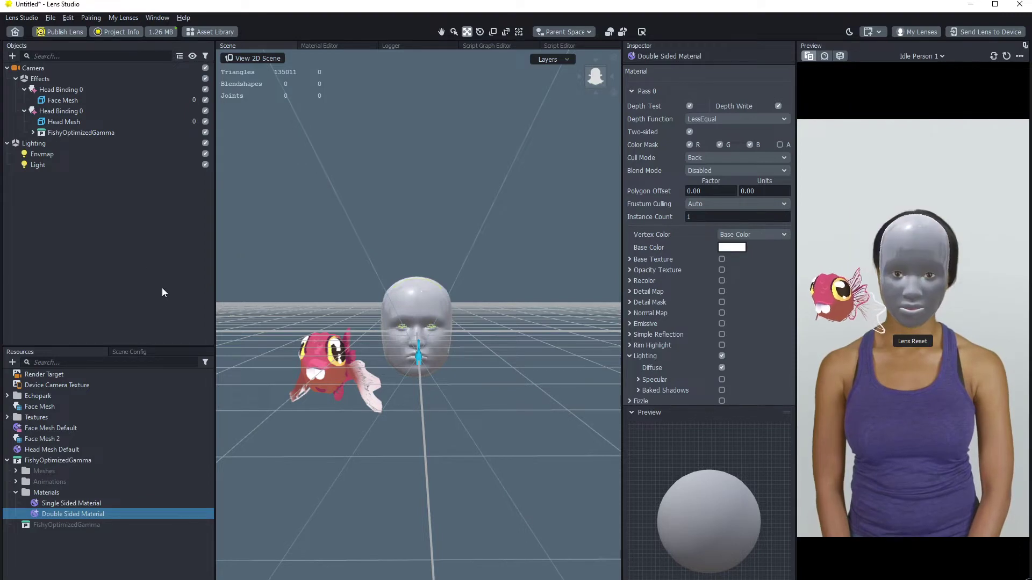
- Disable the Head Mesh and collapse FishyOptimizedGamma in the project resources
double_click(63, 121)
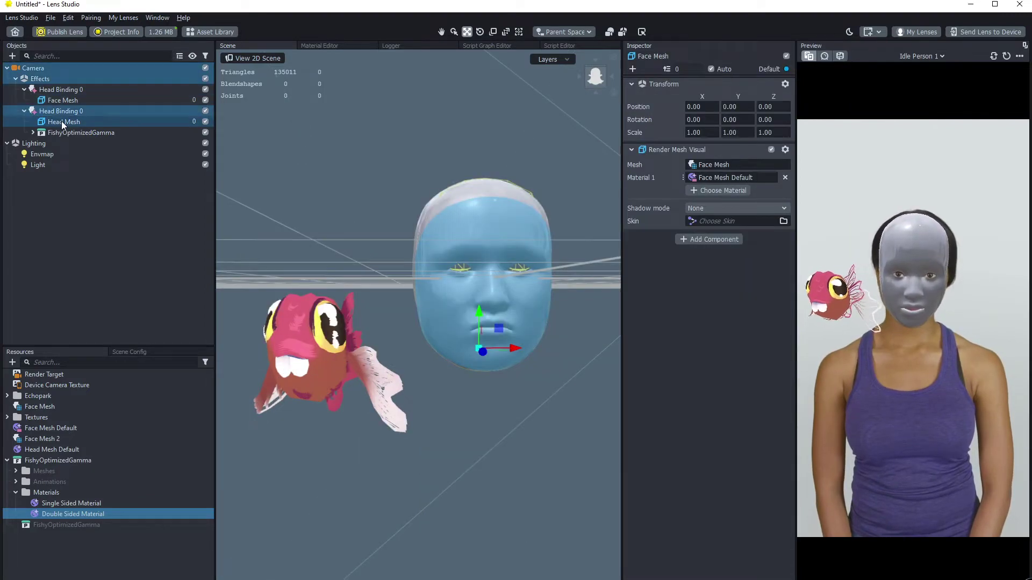
left_click(206, 122)
middle_click_drag(605, 264, 570, 288)
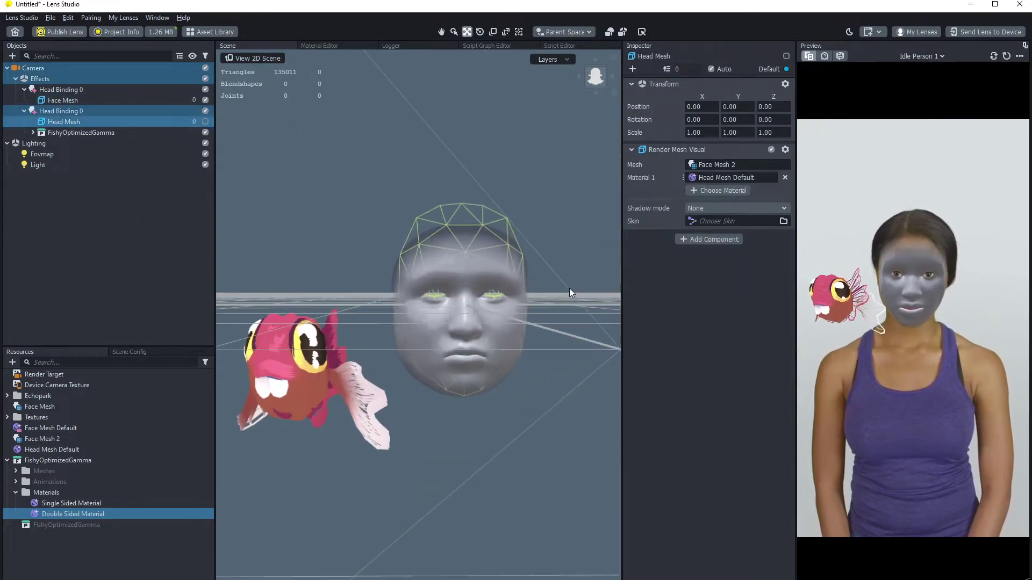
middle_click_drag(510, 339, 173, 243)
left_click(174, 242)
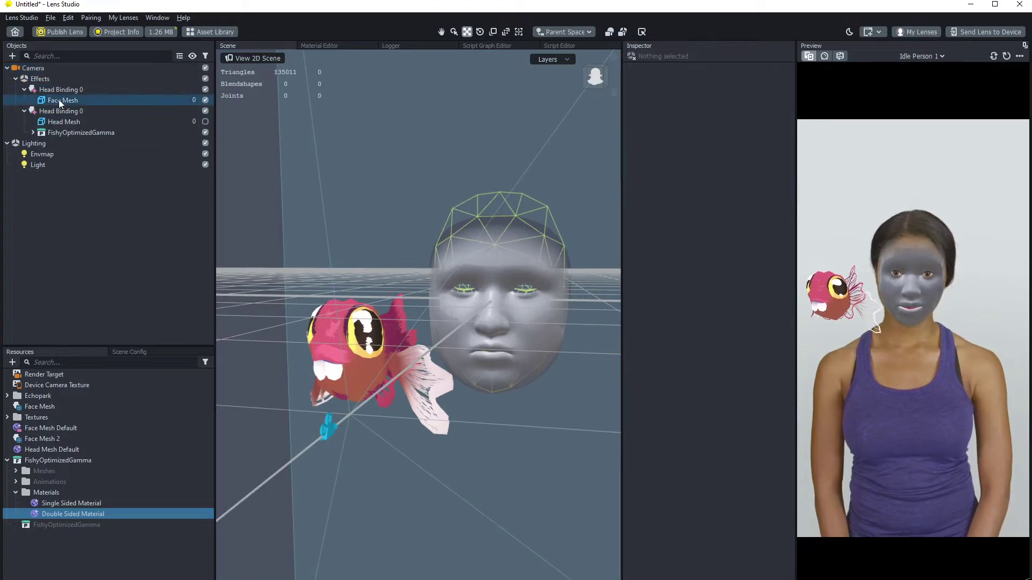
left_click(7, 461)
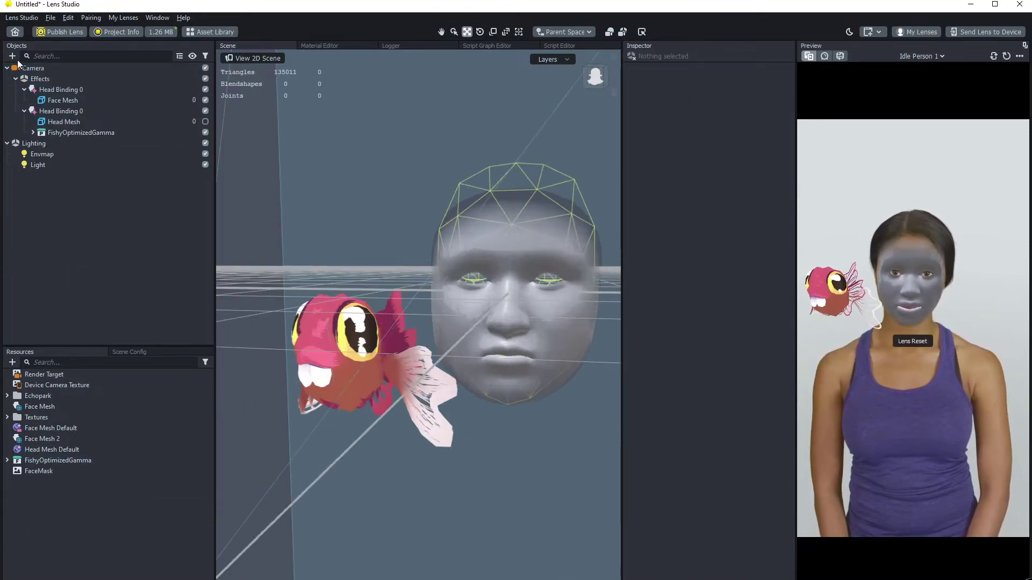
- Add a Screen Image to the scene and set its stretch mode to Fill
left_click(12, 56)
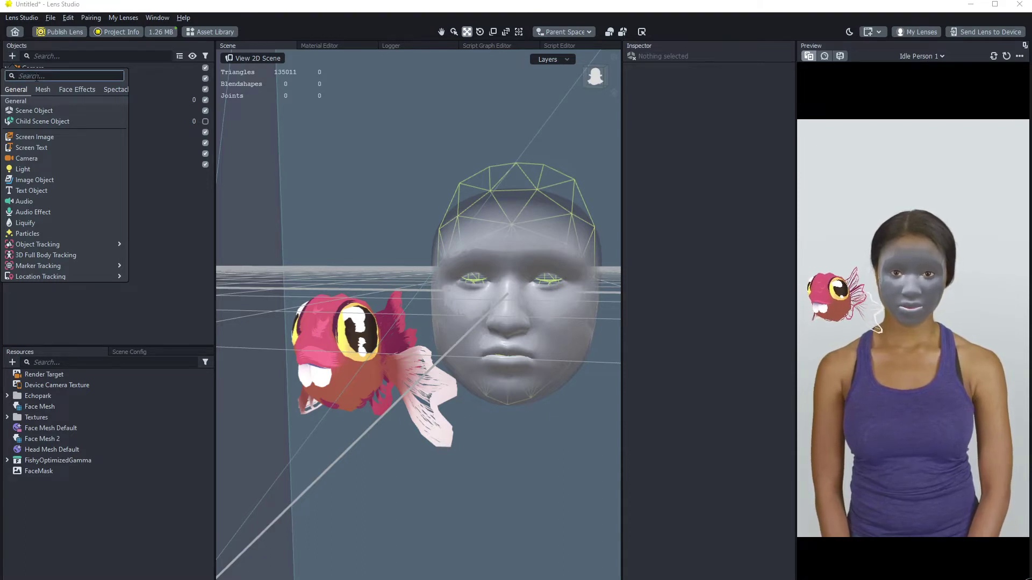
type("im")
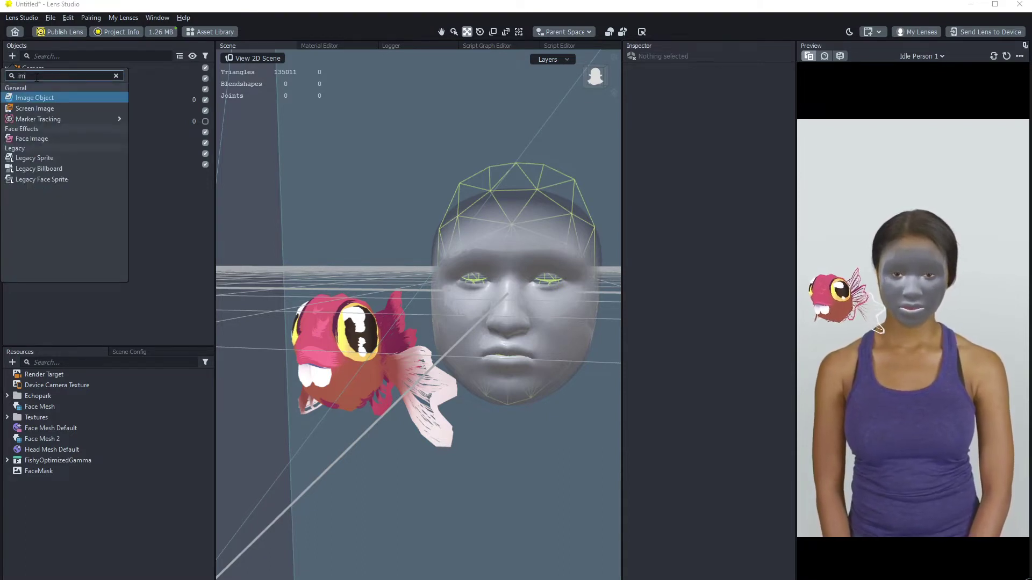
left_click(54, 111)
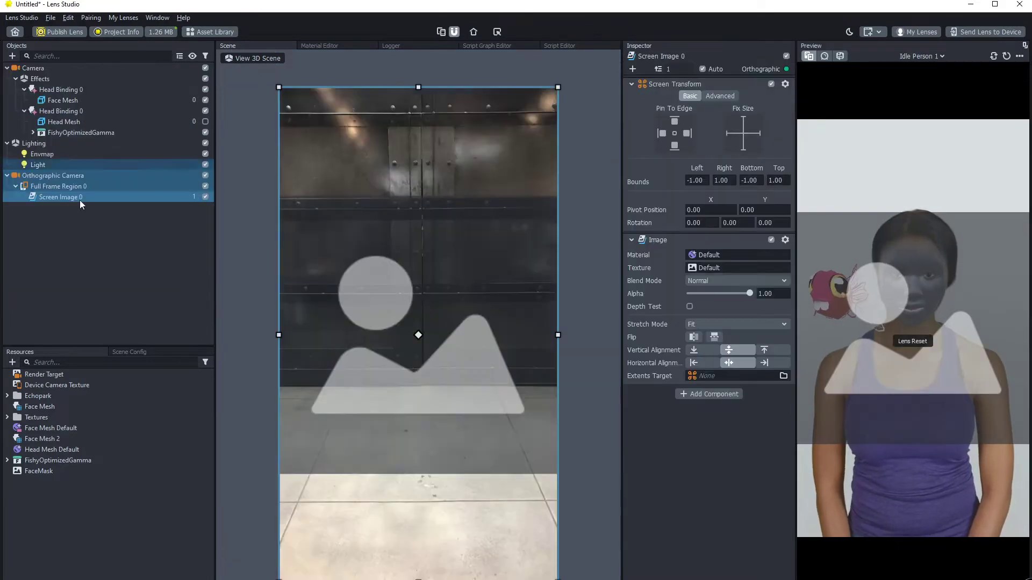
left_click(756, 323)
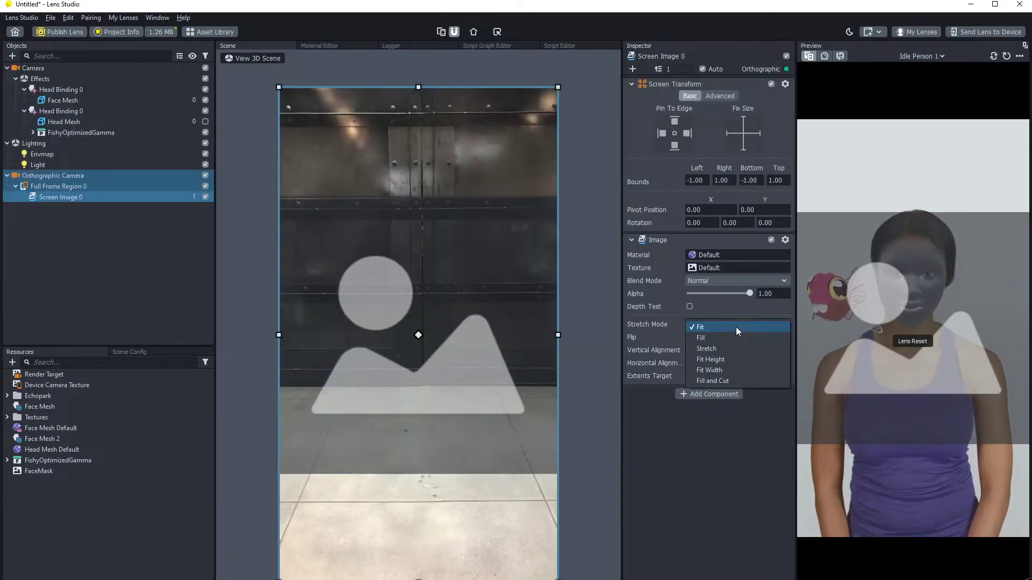
left_click(726, 340)
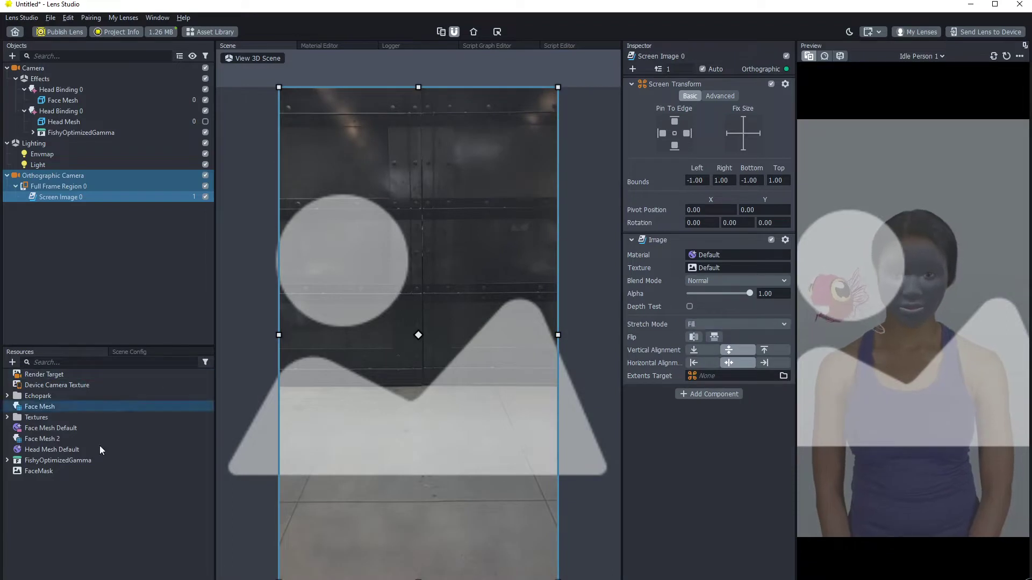
- Bring in vignetteBlue2 as the screen image's texture, blended with Linear Light at an alpha of 0.50
key("alt+Tab")
left_click_drag(592, 312, 736, 269)
left_click(723, 280)
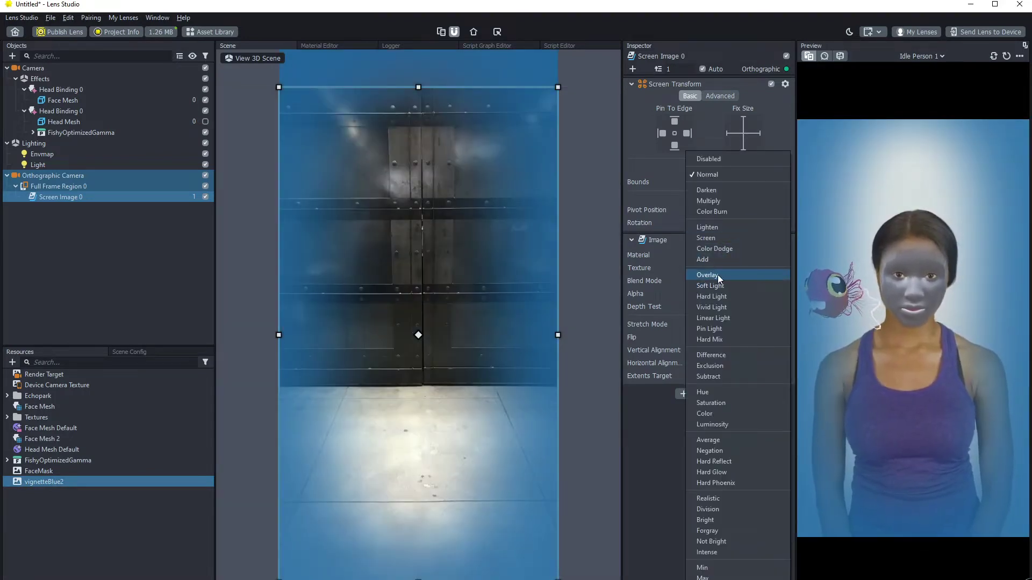
left_click(713, 318)
left_click(707, 293)
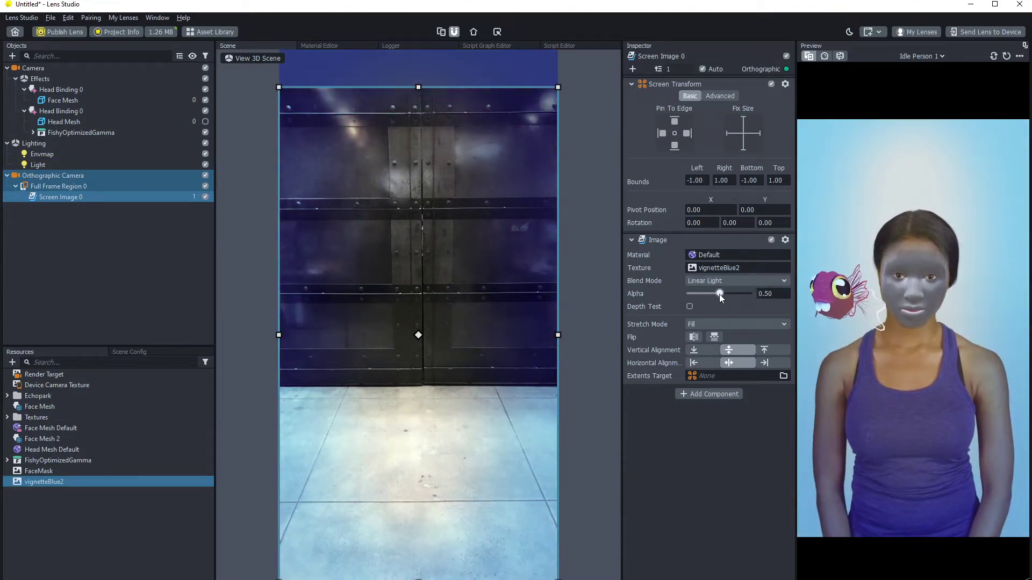
left_click(17, 293)
- Import BubblesLinear into the scene with blend shape animation, vertex animation and animation curve optimization enabled, and select the imported object
right_click(83, 241)
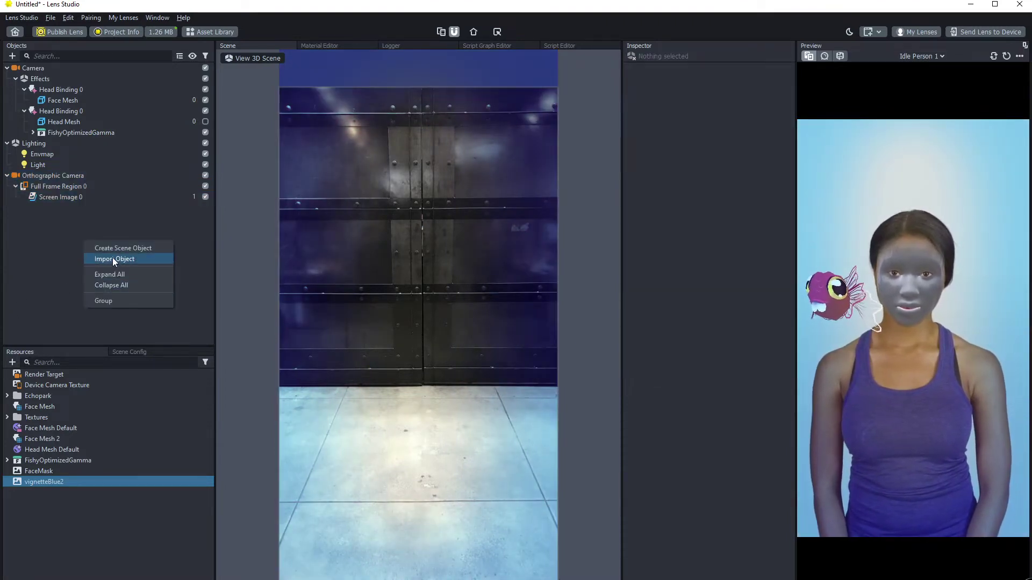
left_click(112, 258)
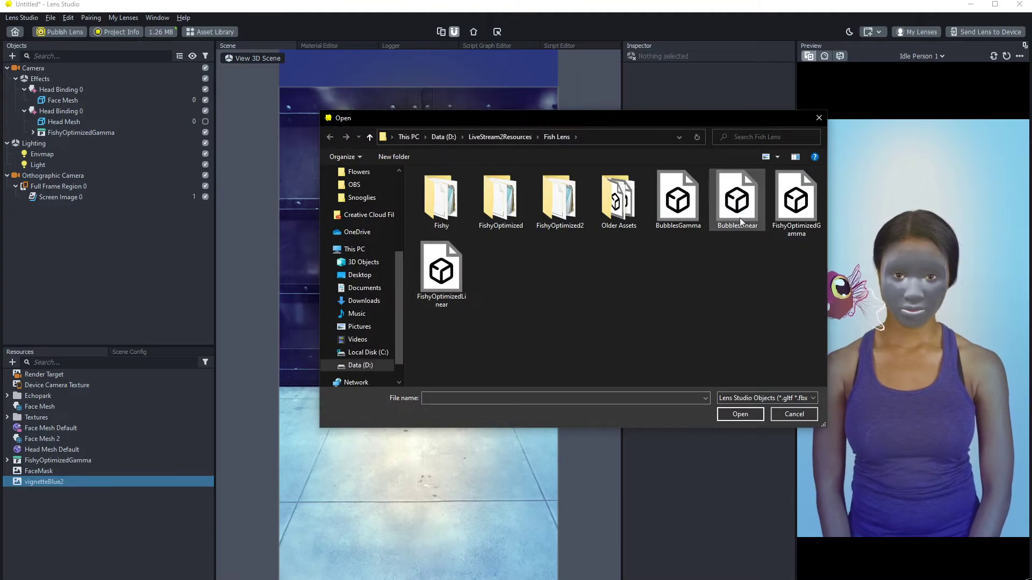
left_click(737, 200)
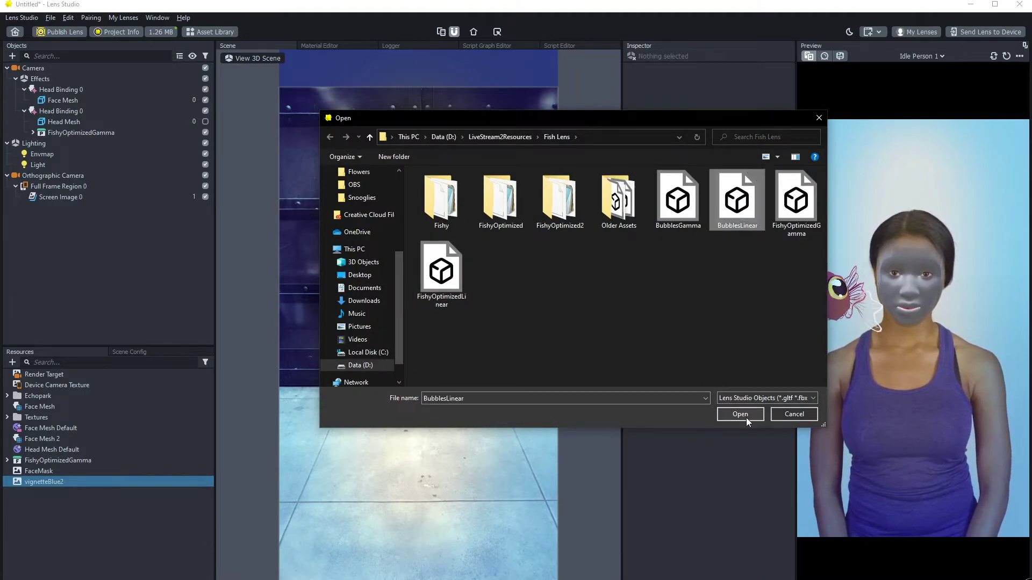
left_click(745, 414)
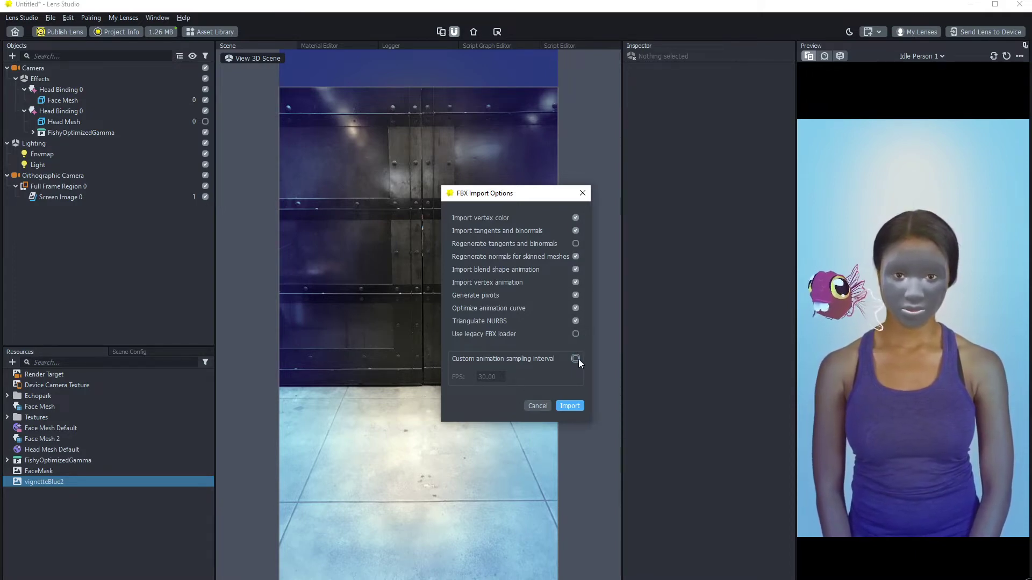
left_click(575, 308)
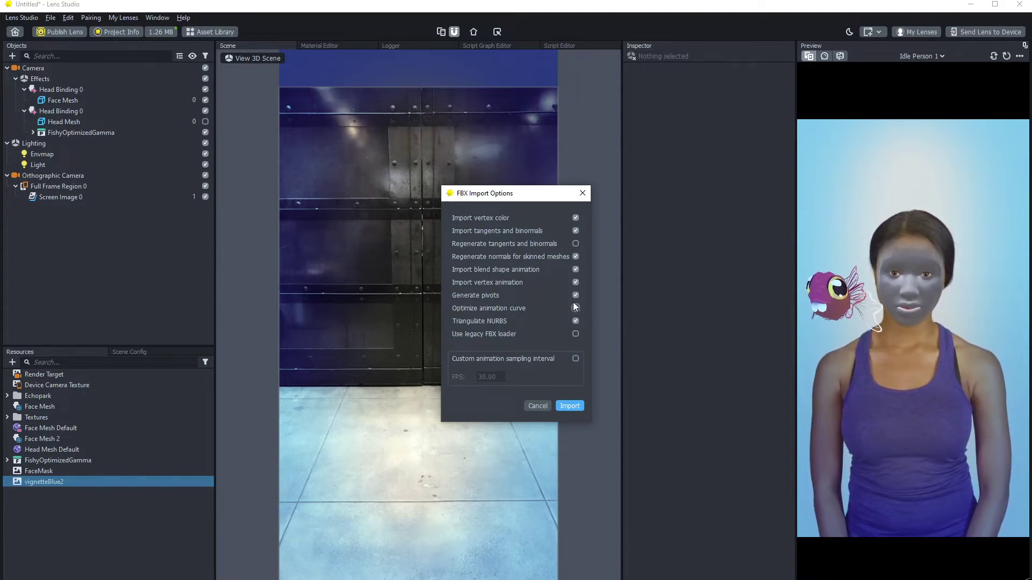
left_click(576, 269)
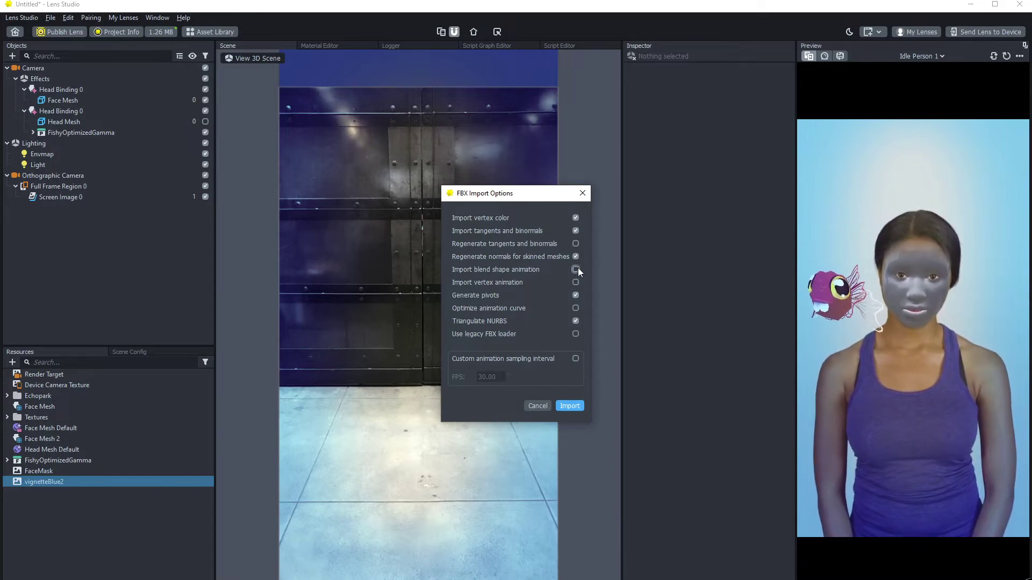
left_click(576, 282)
left_click(576, 308)
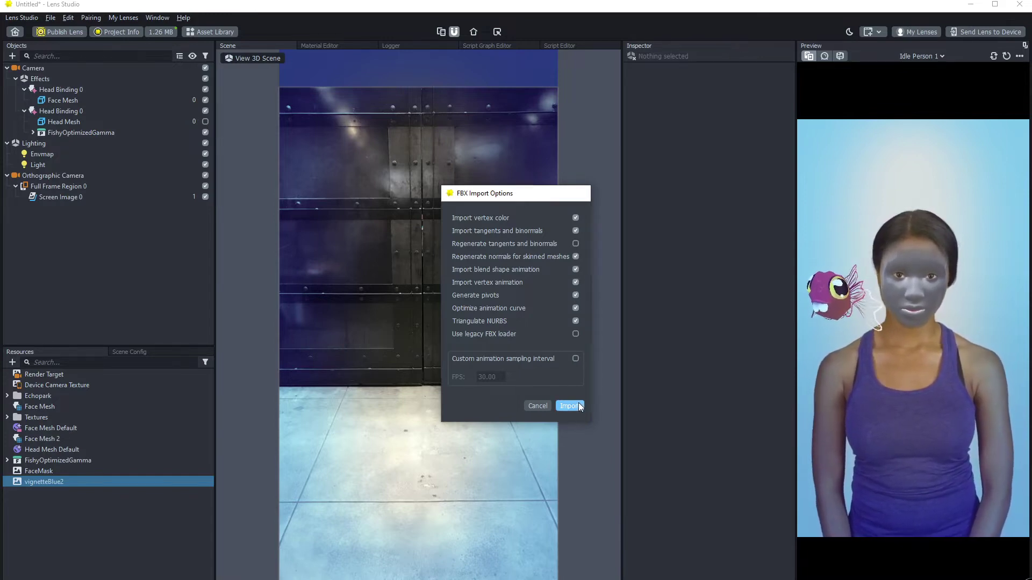
left_click(579, 407)
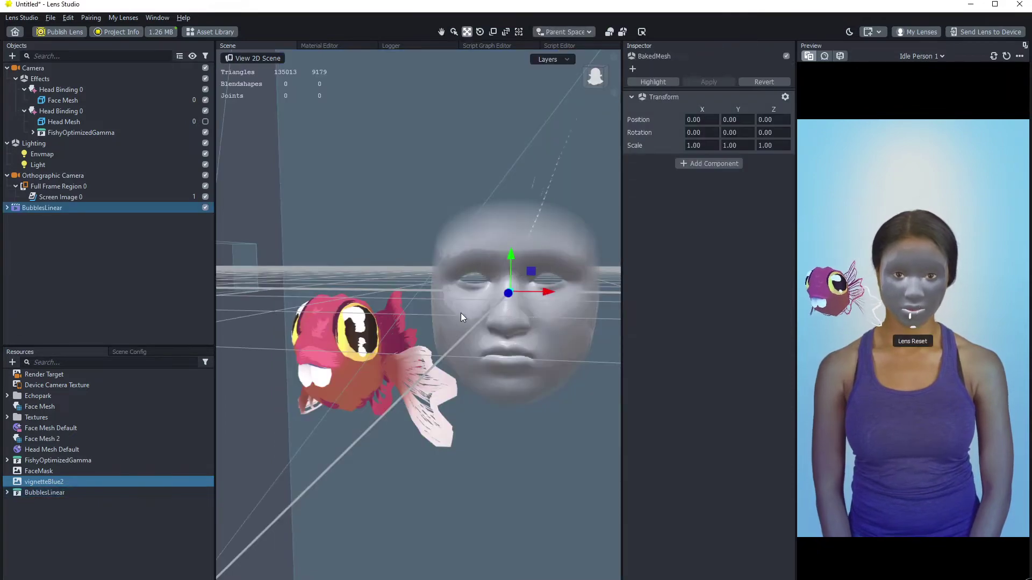
left_click(28, 225)
left_click(47, 209)
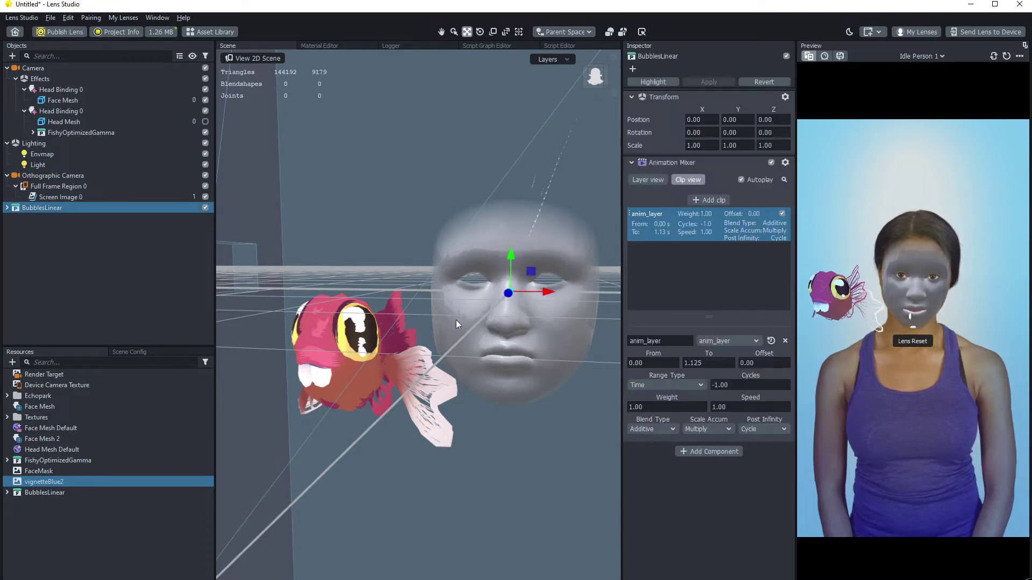
- Try to nest BubblesLinear under the Head Binding that holds FishyOptimizedGamma
scroll(457, 321, "down", 5)
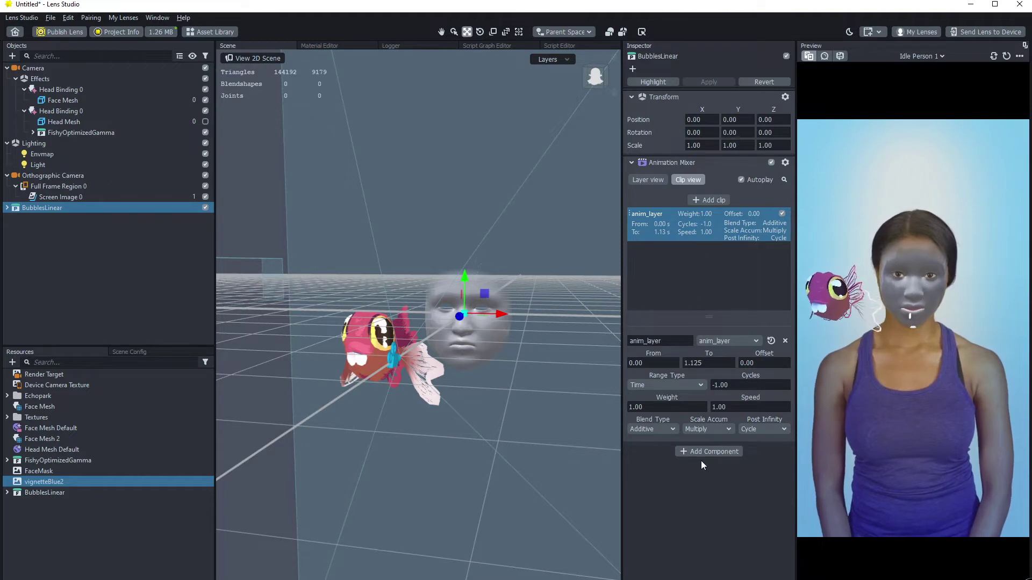
left_click(139, 273)
left_click(41, 210)
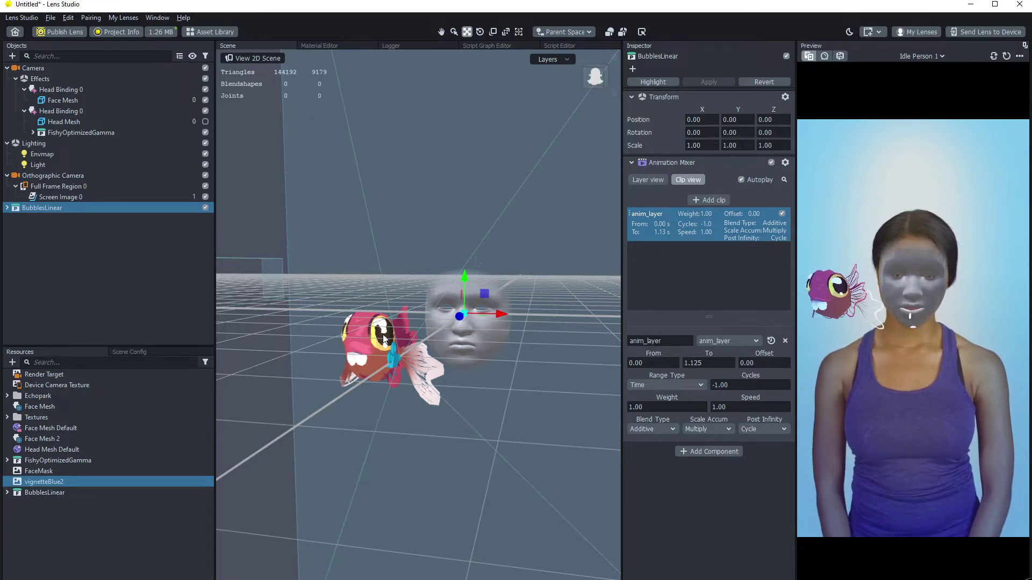
left_click(122, 263)
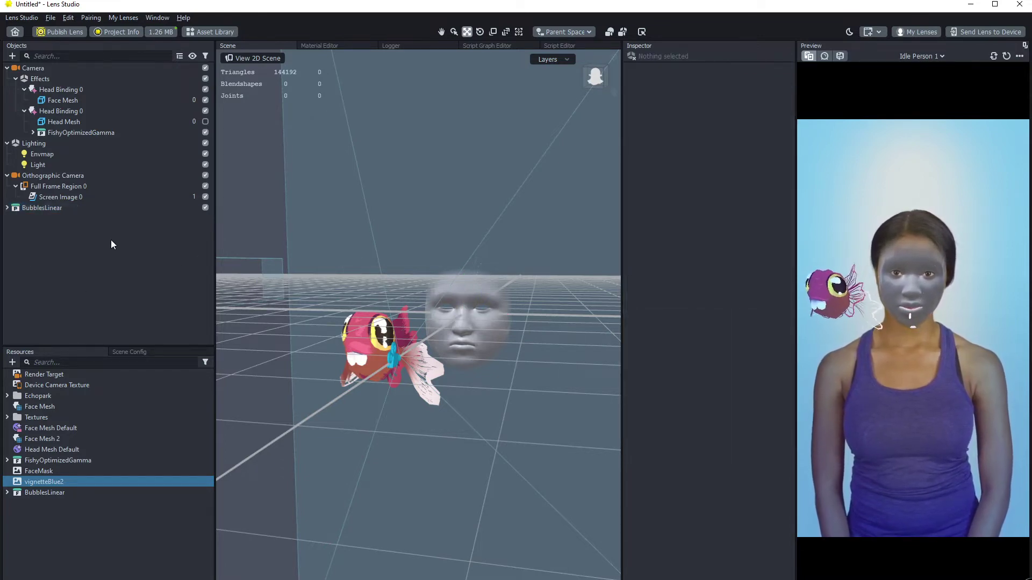
left_click_drag(48, 211, 60, 111)
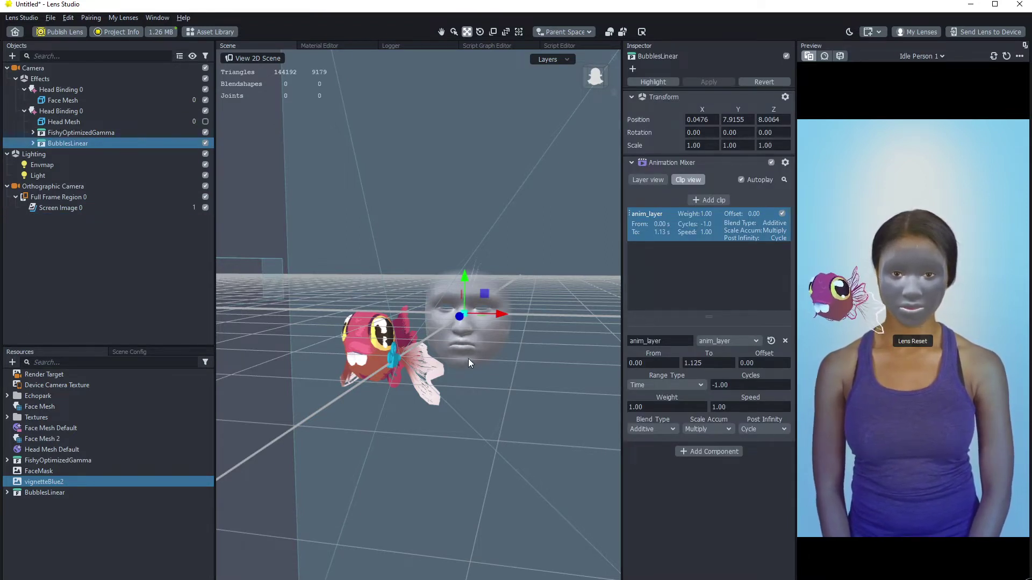
key("r")
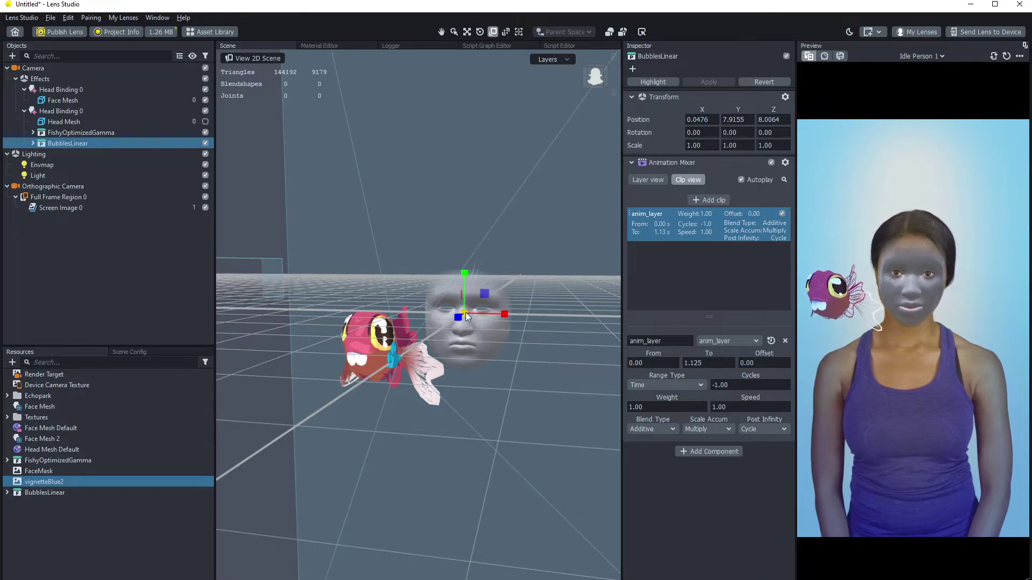
key("ctrl+z")
- Assign FishyOptimizedGamma's Double Sided Material to the first Render Mesh Visual of all BubblesFxBack meshes in BubblesLinear
left_click(7, 208)
scroll(109, 271, "down", 3)
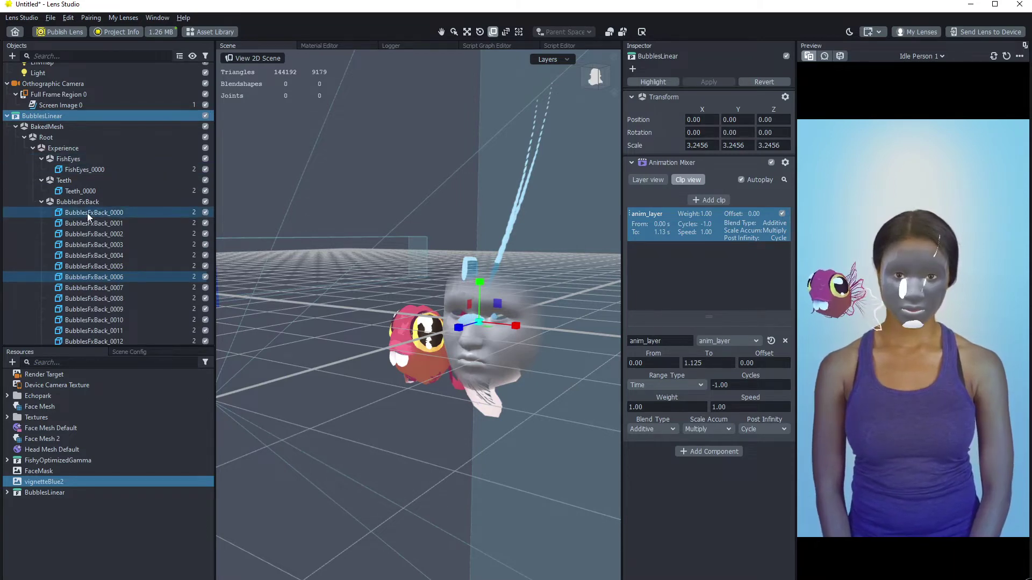
left_click_drag(87, 213, 107, 366)
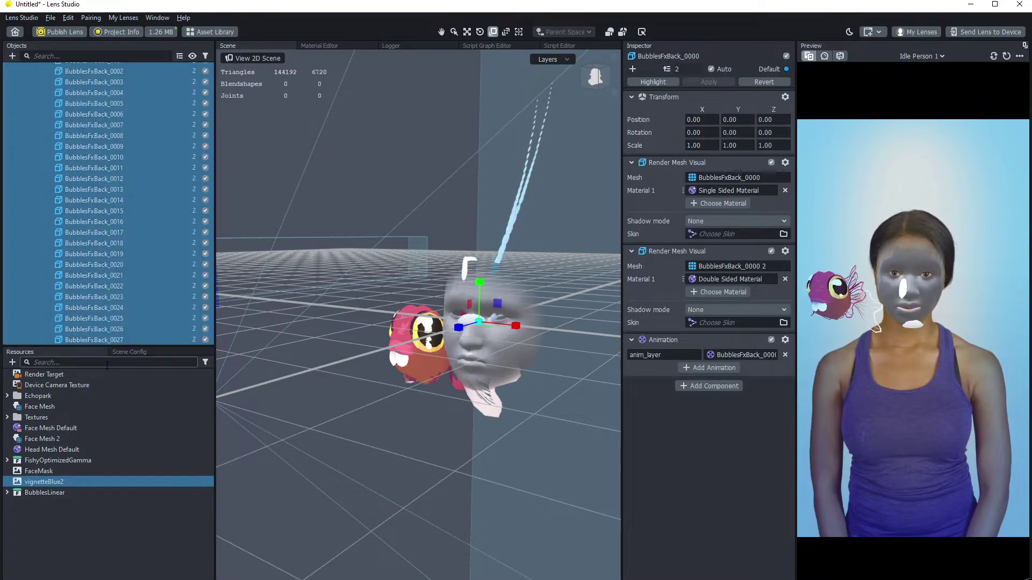
double_click(48, 461)
double_click(47, 492)
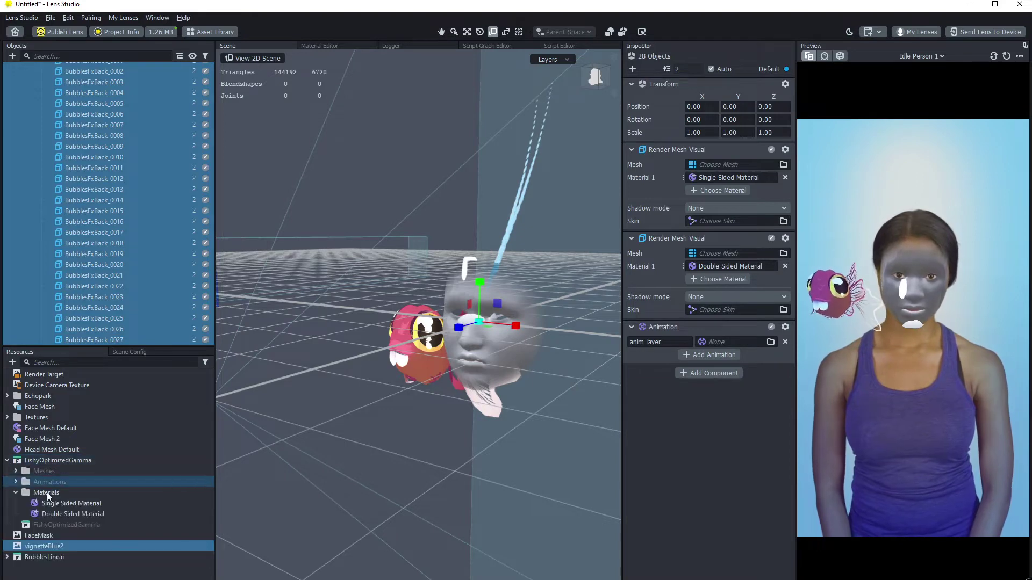
left_click_drag(56, 515, 724, 182)
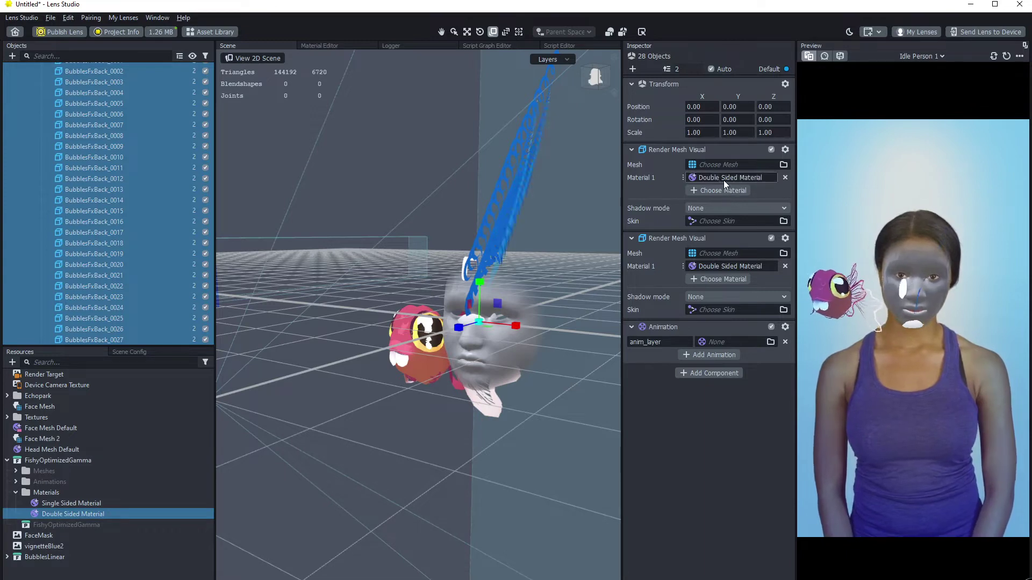
- Update and check the lens size, and collapse the BubblesLinear hierarchy in the scene objects
left_click(161, 31)
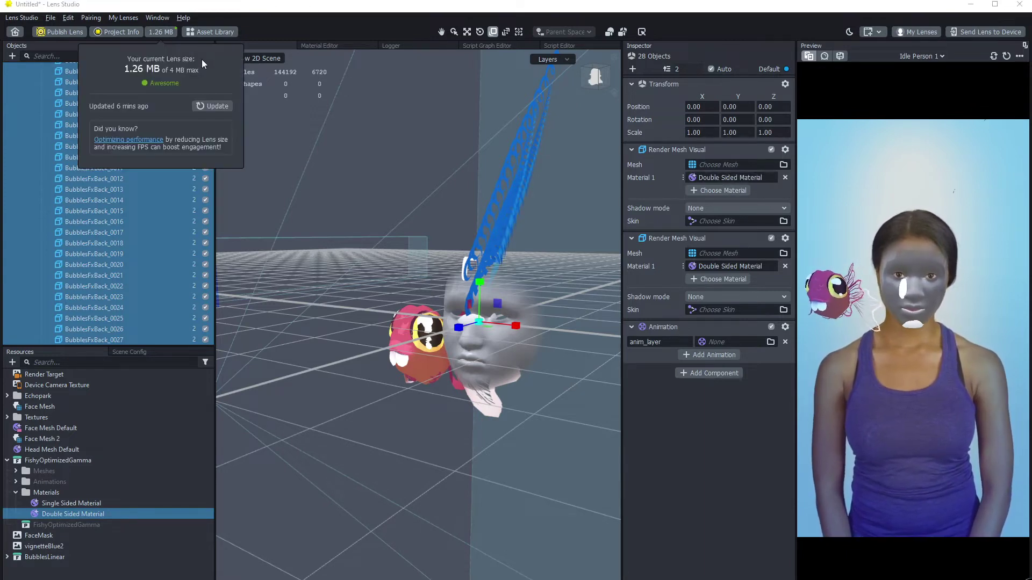
left_click(201, 106)
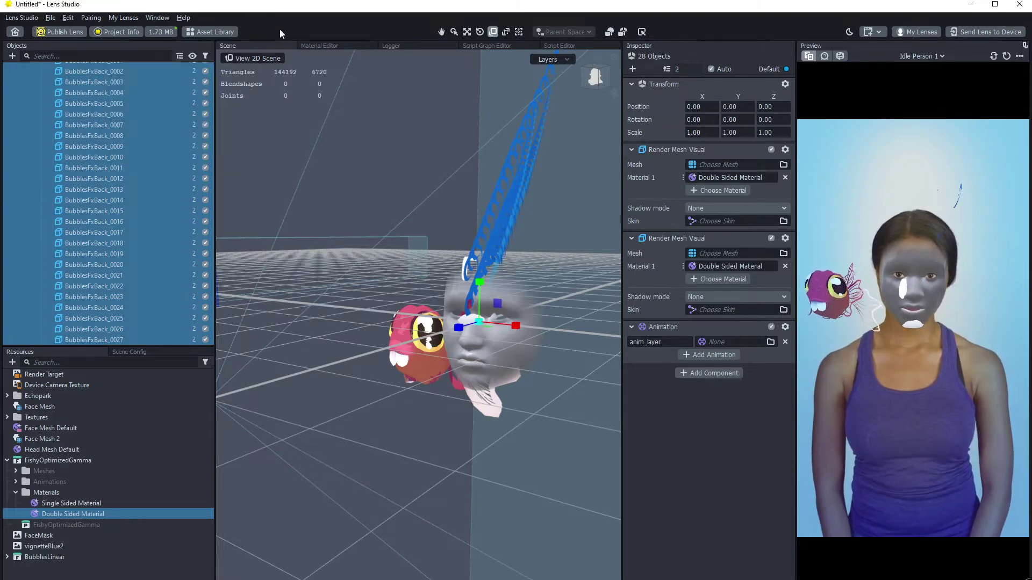
left_click(62, 511)
scroll(88, 276, "up", 10)
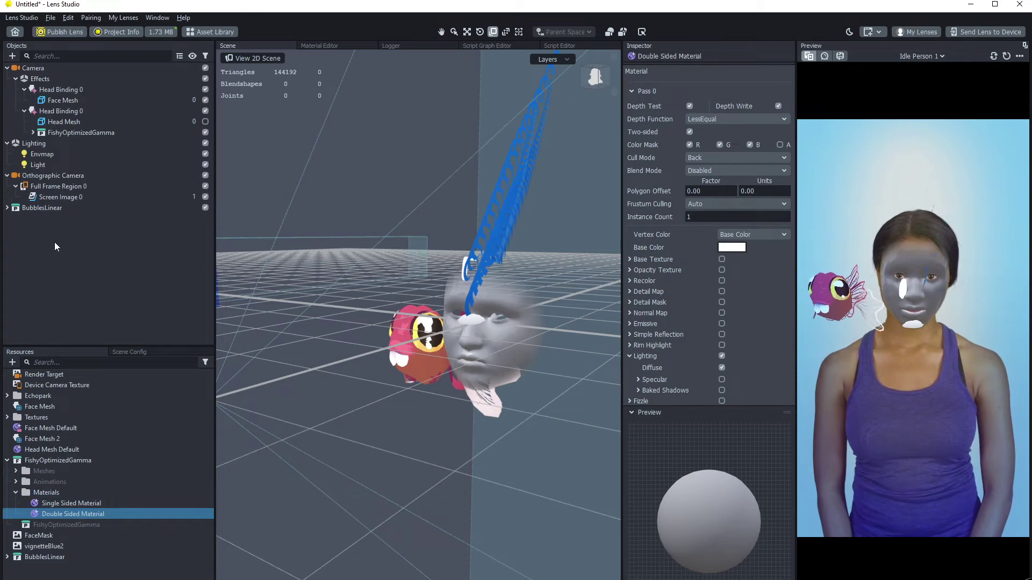
left_click(164, 33)
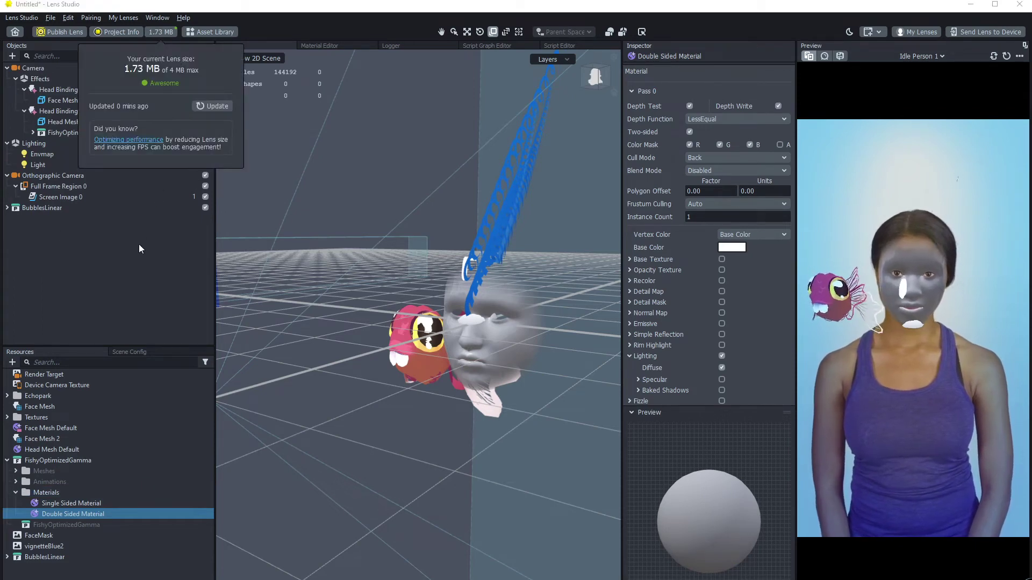
left_click(115, 267)
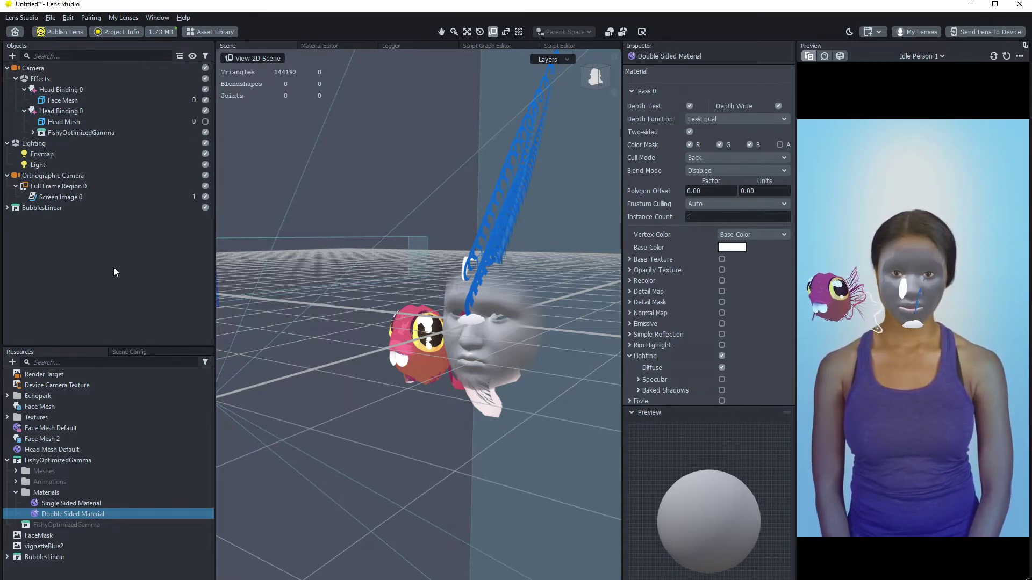
- Rotate BubblesLinear to about 17, -74, -16 degrees and move it below the head to about -11.6, -23.9, 4.7
scroll(422, 395, "up", 3)
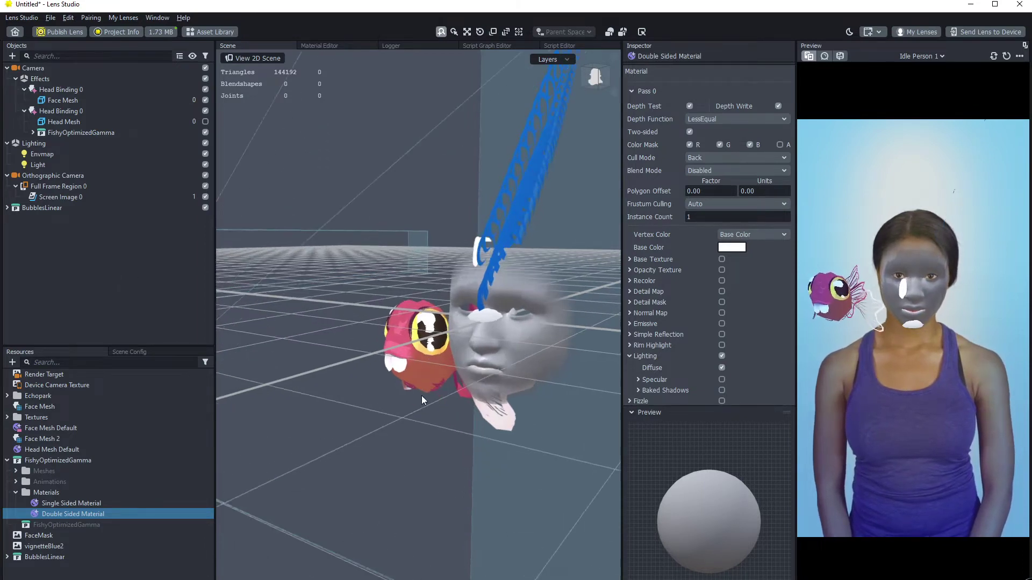
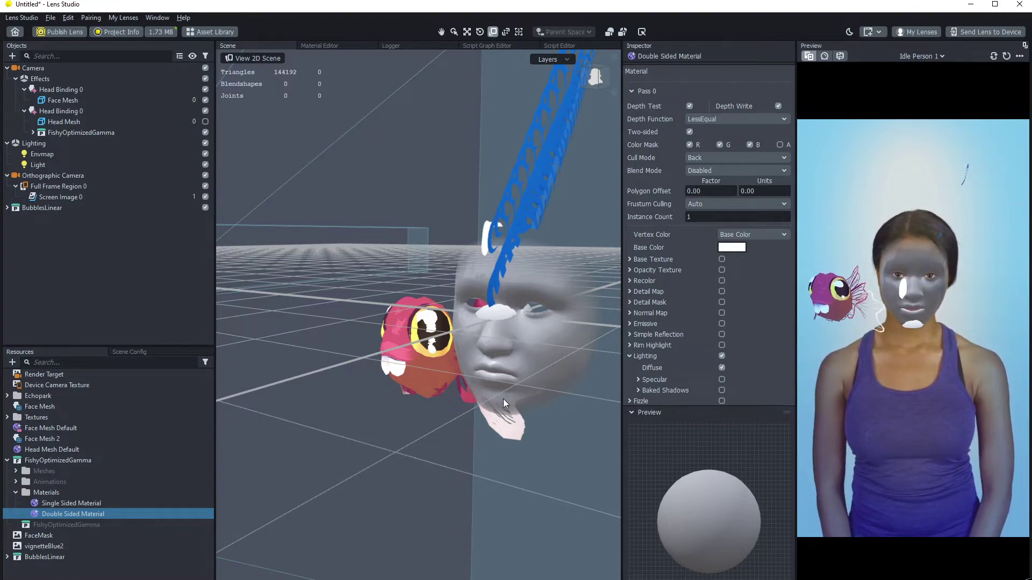
middle_click_drag(504, 398, 517, 433)
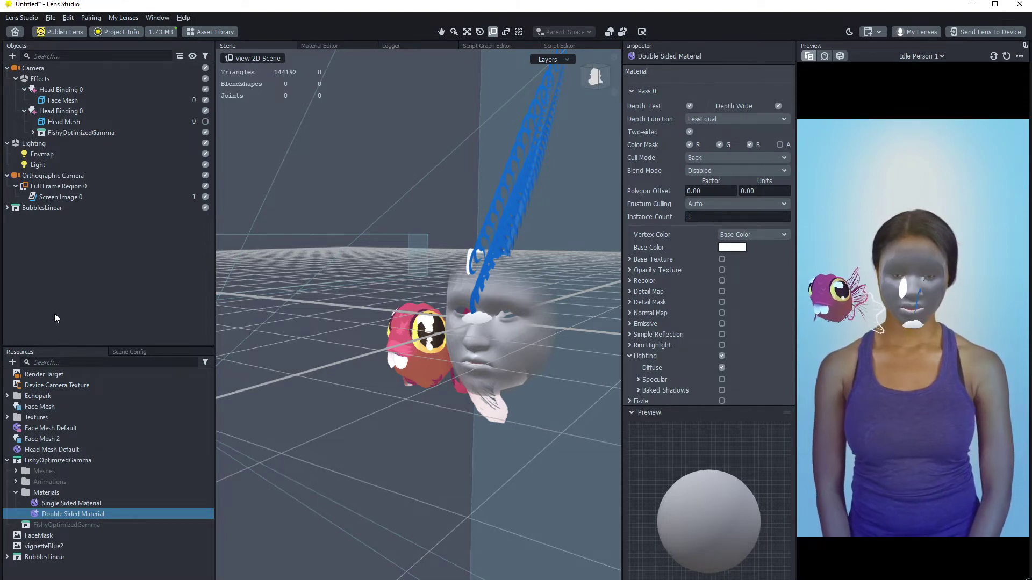
left_click(57, 208)
key("e")
left_click_drag(510, 328, 498, 348)
key("w")
left_click_drag(406, 407, 463, 437)
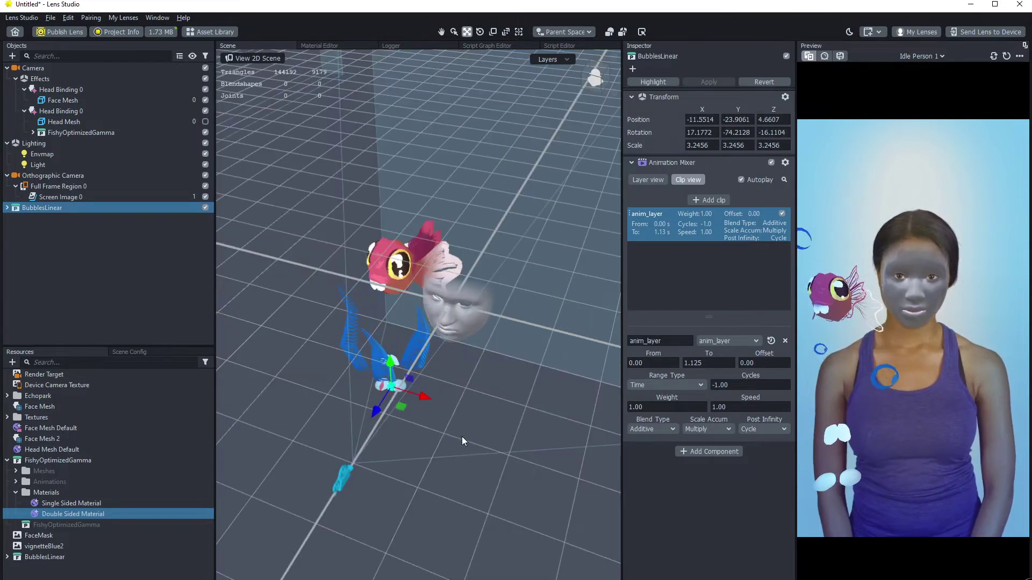
- Rotate BubblesLinear to about 142, -86, -142 degrees and shift it to about X -17.2, Z 2.3
key("f")
key("e")
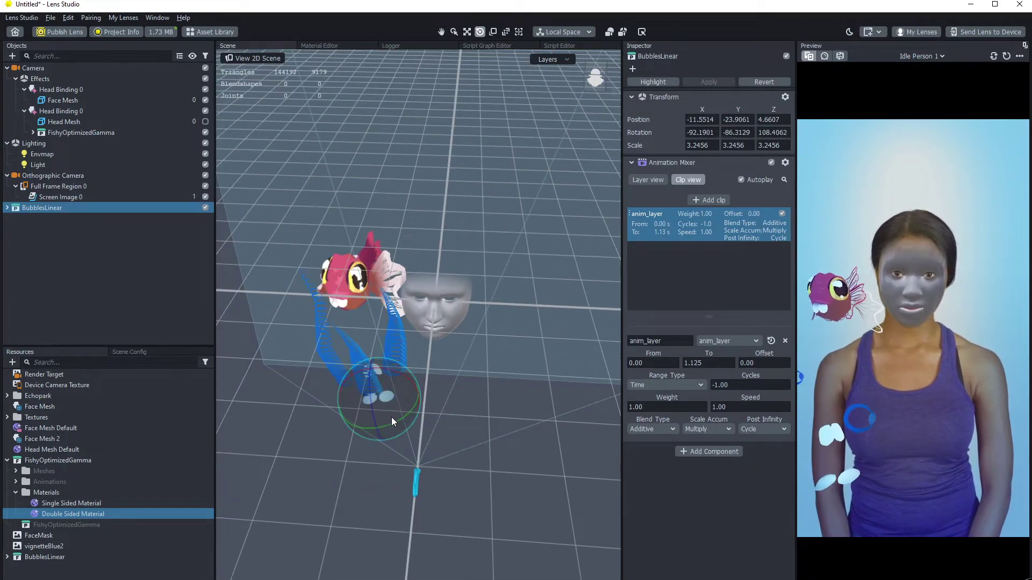
left_click_drag(416, 399, 401, 378)
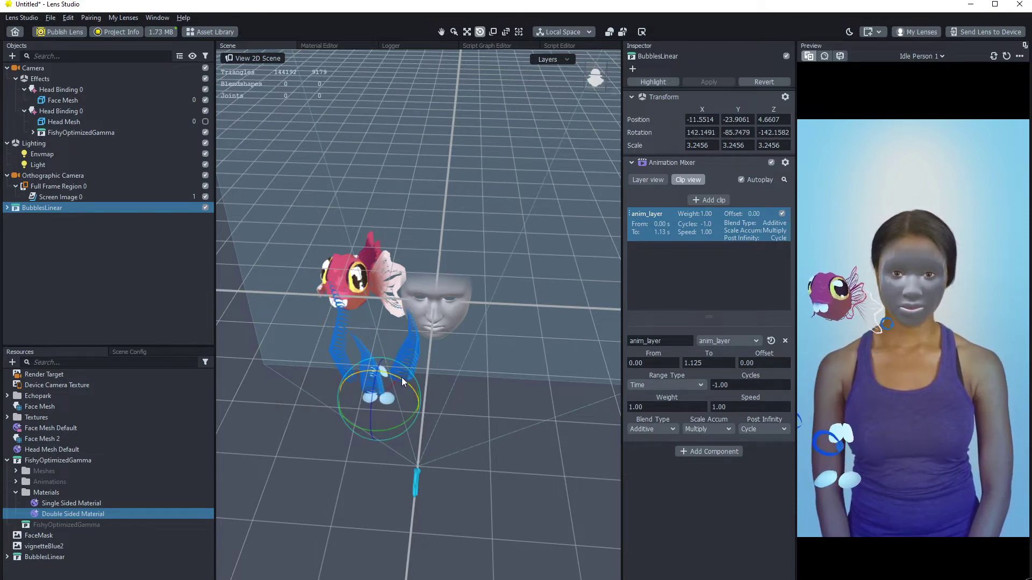
key("w")
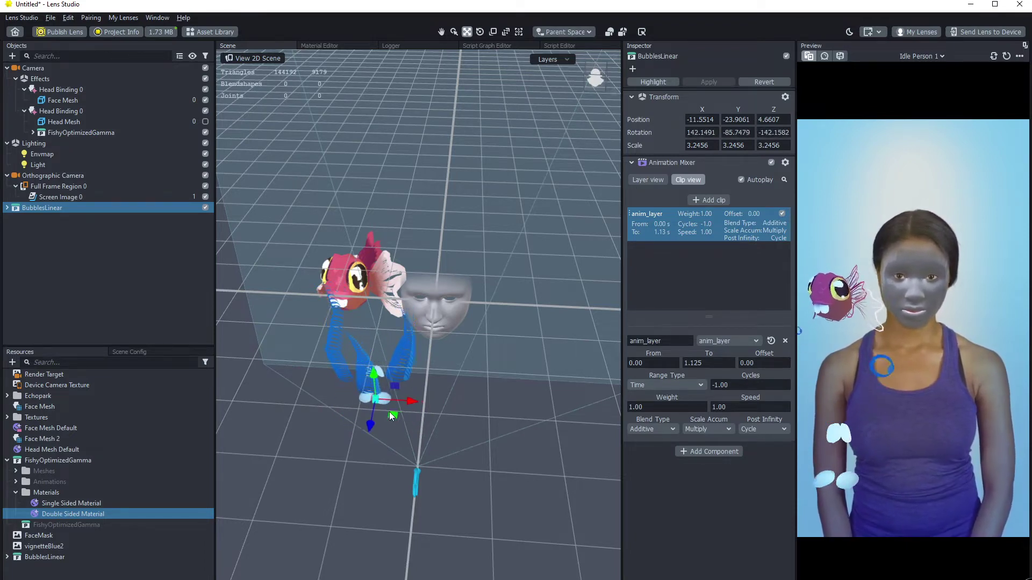
left_click_drag(392, 416, 397, 419)
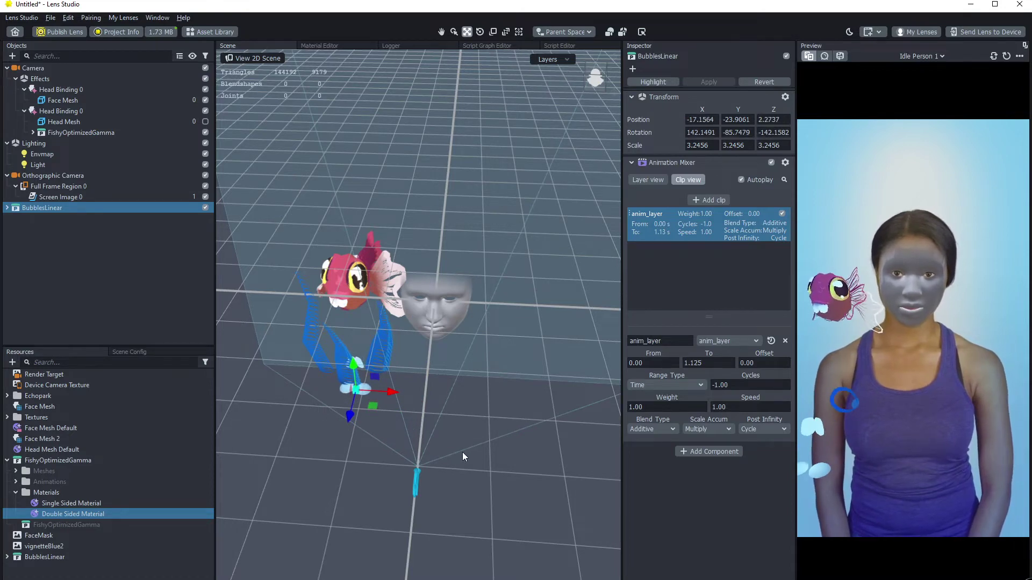
- Rotate BubblesLinear to about -102, -73, 101 degrees and reposition it to about X -14.7, Y -30.6
right_click_drag(463, 453, 420, 430)
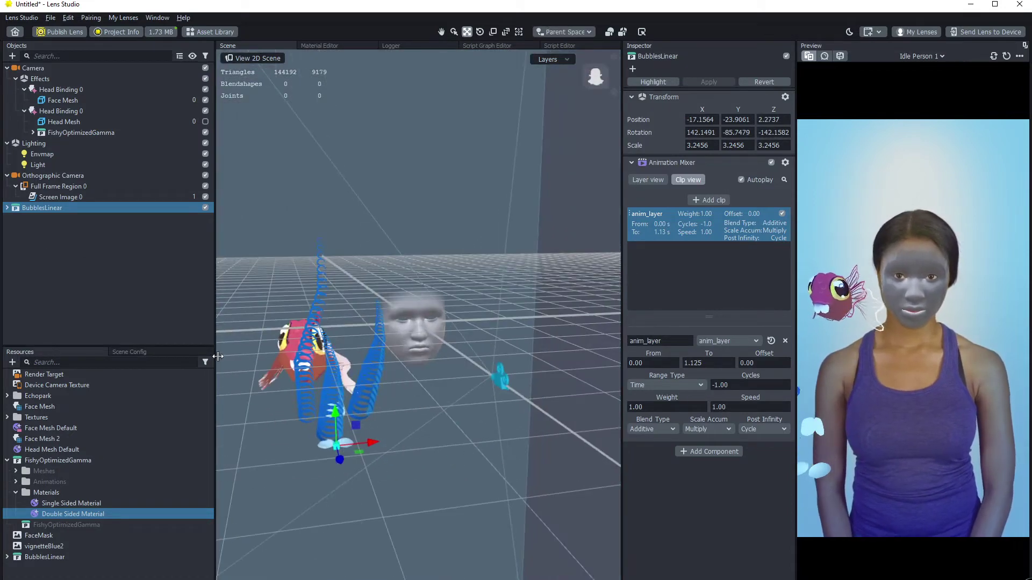
key("e")
left_click_drag(335, 424, 335, 418)
key("r")
middle_click_drag(463, 477, 300, 385)
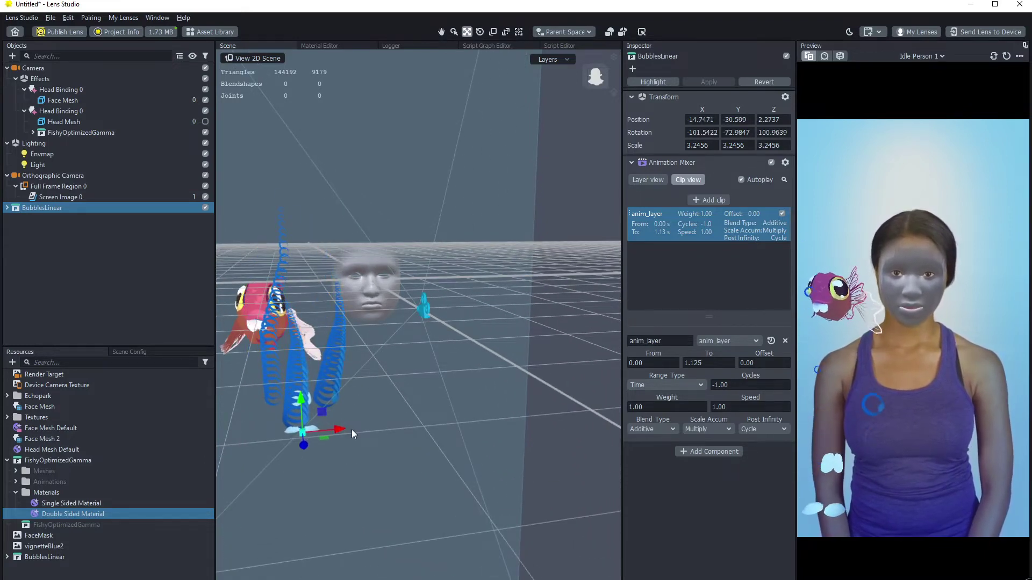
left_click(302, 398)
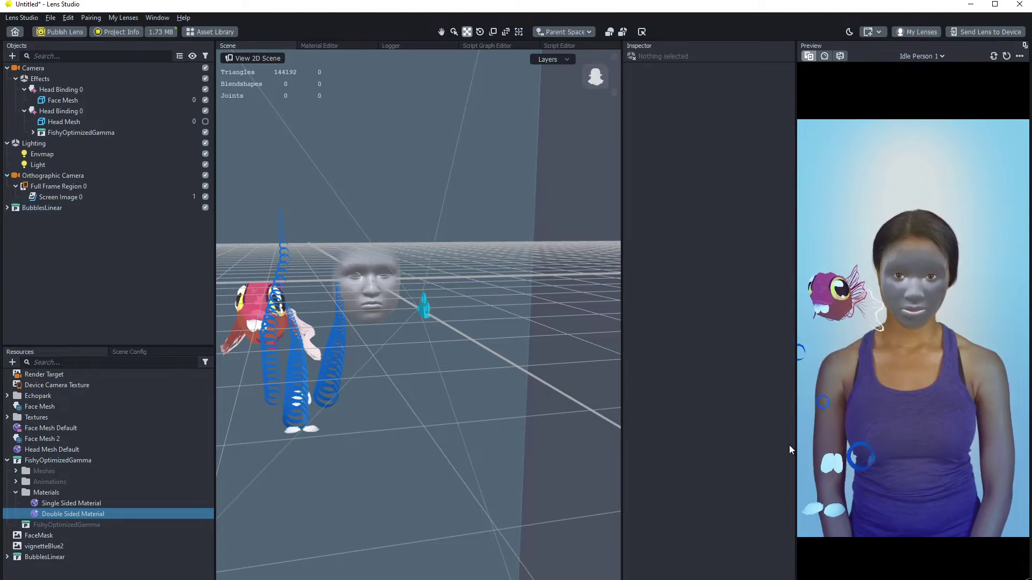
left_click(34, 209)
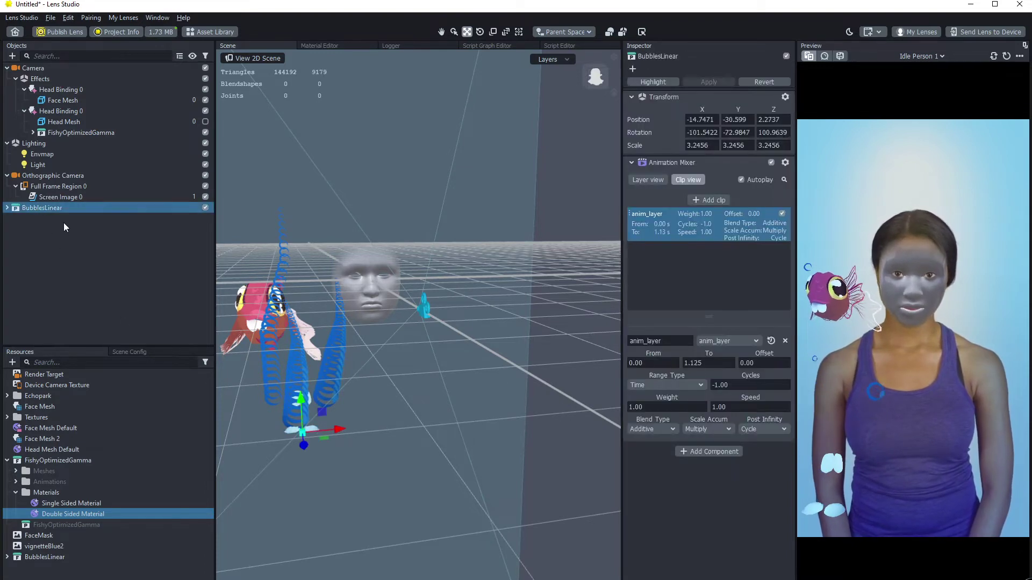
- Expand the BubblesLinear hierarchy with its BubblesFxBack branch collapsed, and hide the Face Mesh
left_click(7, 208)
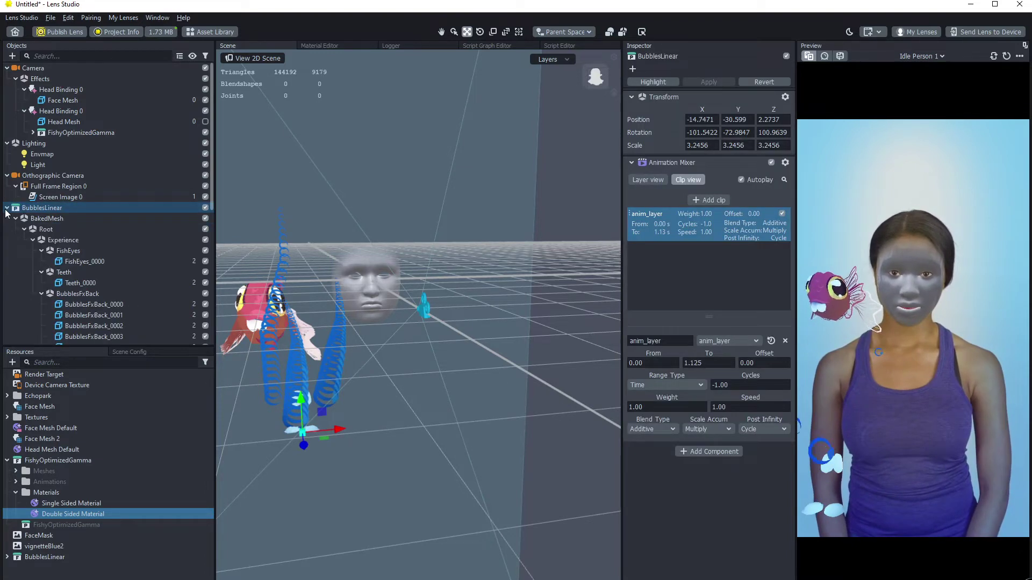
left_click(41, 293)
left_click(70, 312)
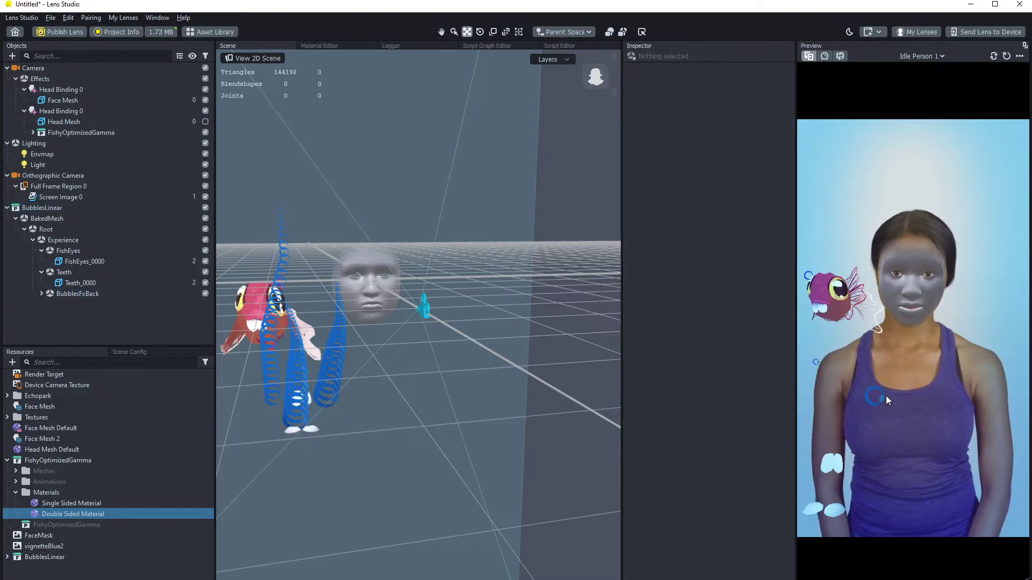
left_click(205, 100)
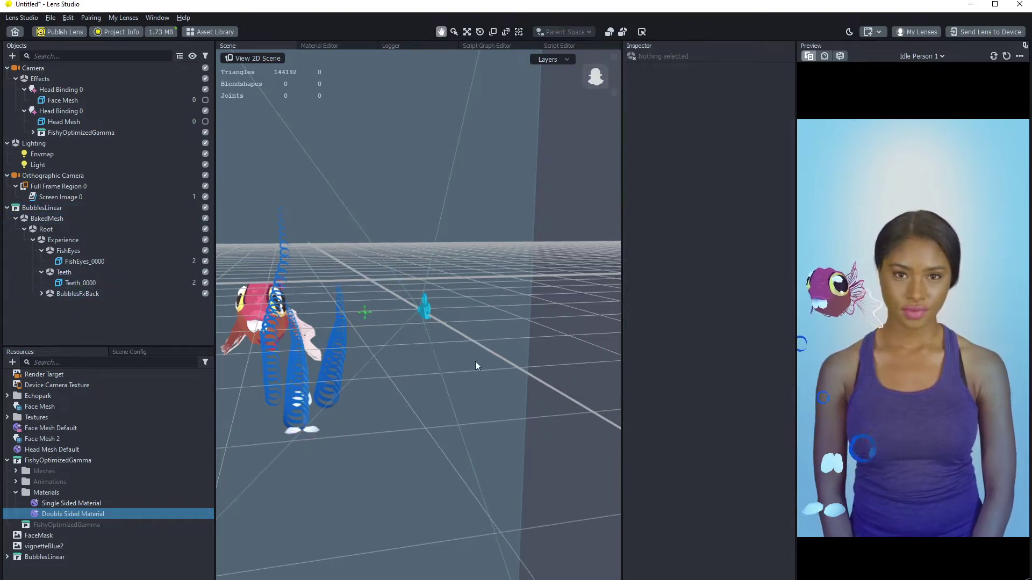
middle_click_drag(475, 361, 532, 387)
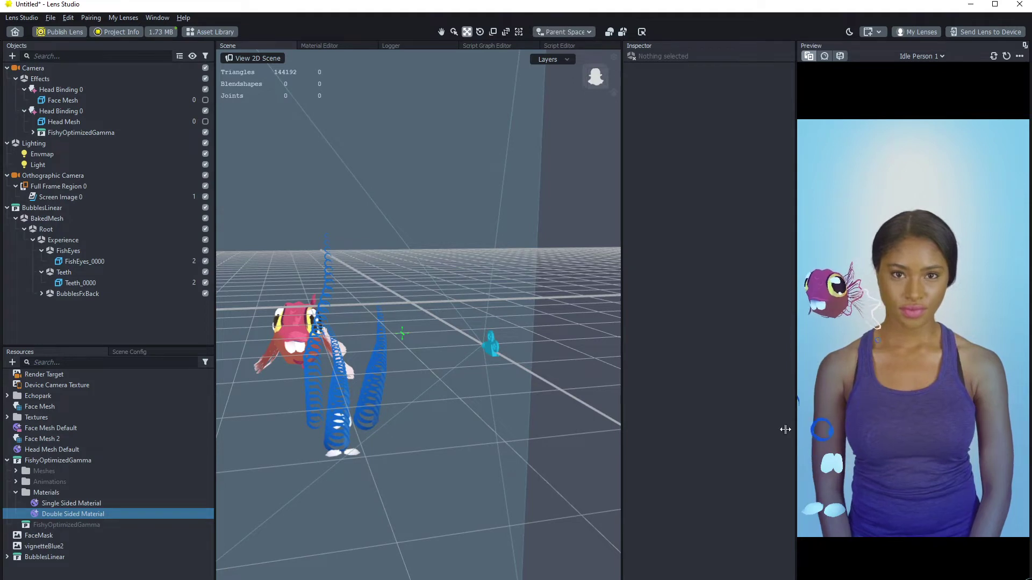
- Pull the FishEyes and Teeth objects out of BubblesLinear to the root level of the scene objects
left_click(75, 263)
left_click_drag(69, 252, 31, 208)
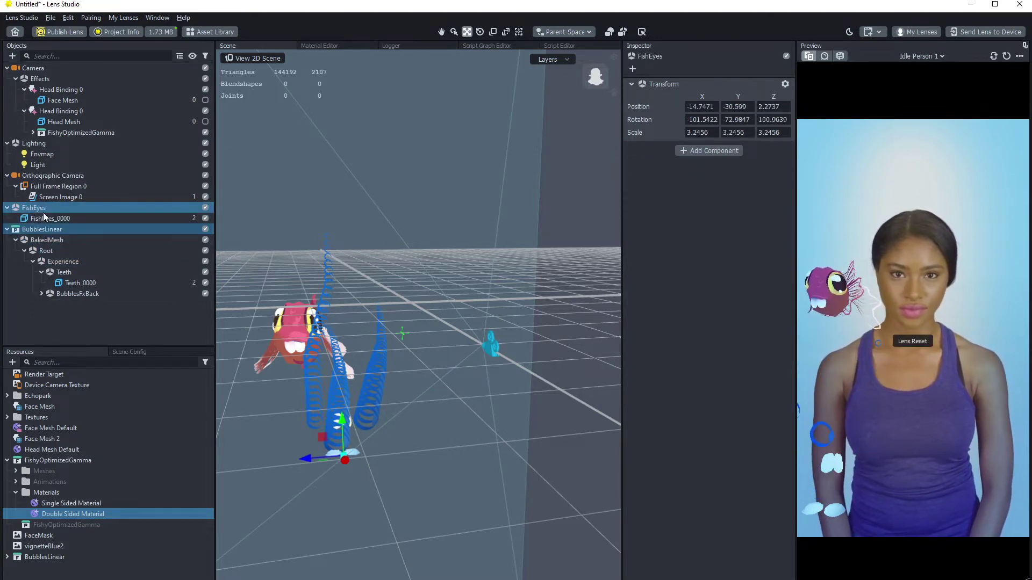
left_click(70, 274)
left_click_drag(70, 279, 19, 251)
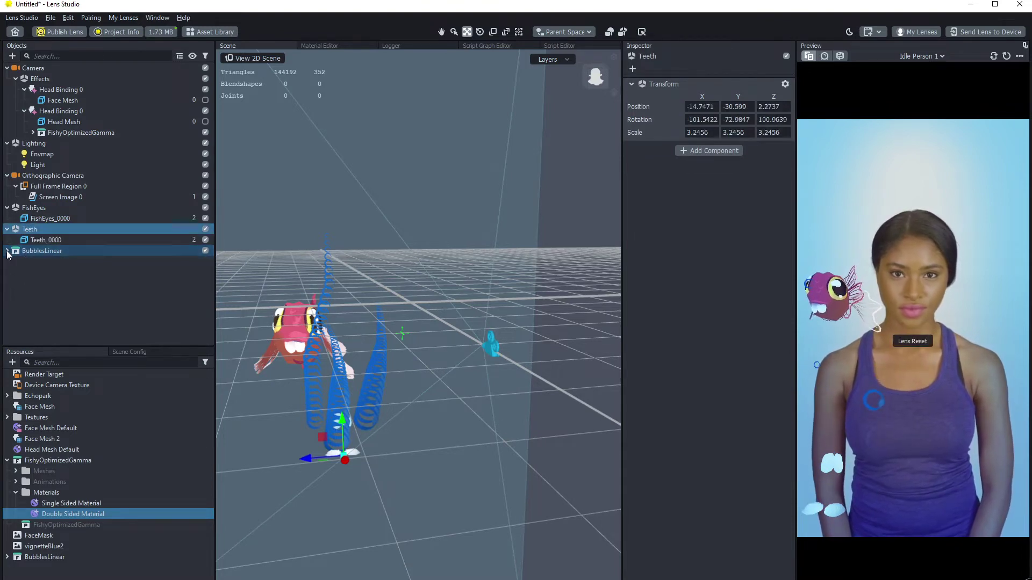
mouse_move(438, 416)
left_mouse_down("alt")
mouse_move(427, 412)
mouse_move(436, 395)
mouse_move(425, 411)
mouse_move(434, 414)
left_mouse_up("alt")
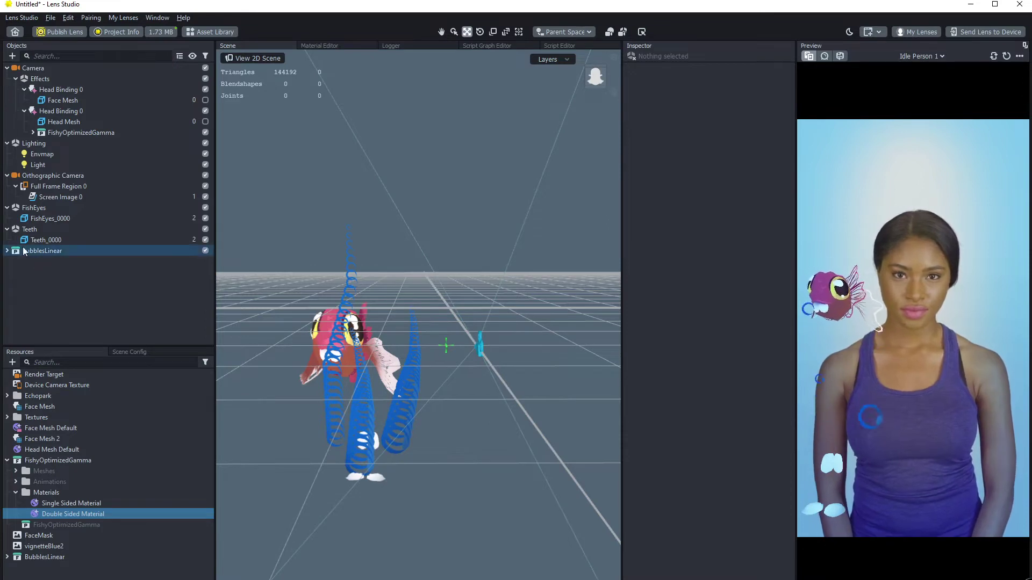
- Add a Behavior helper script object to the scene
left_click(12, 56)
scroll(47, 171, "down", 5)
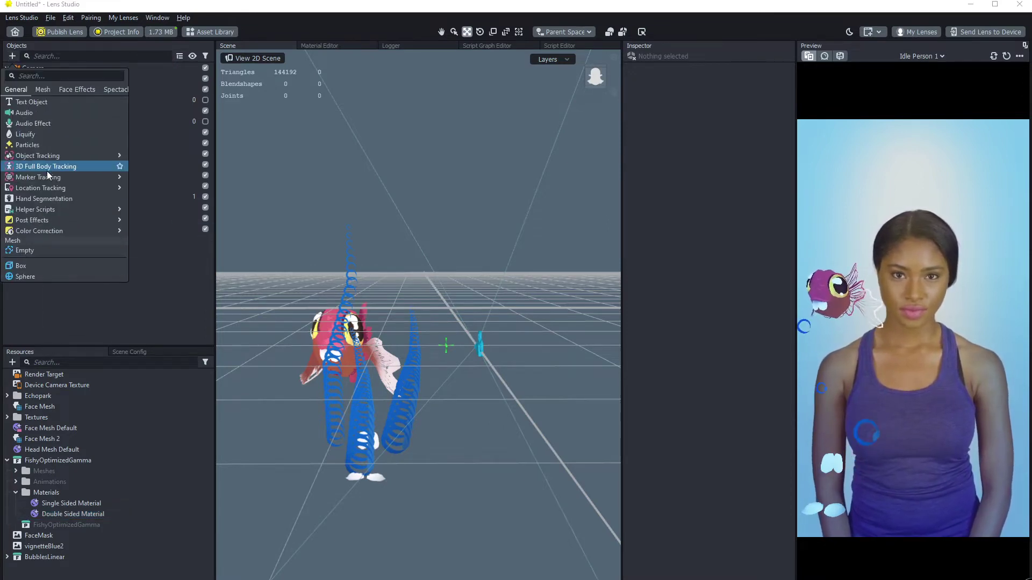
mouse_move(34, 146)
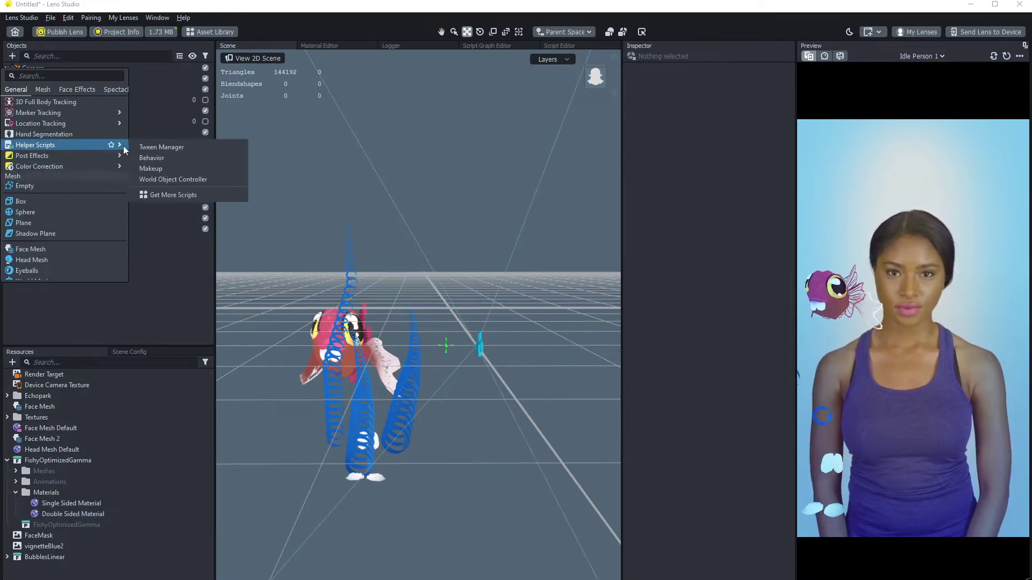
left_click(164, 156)
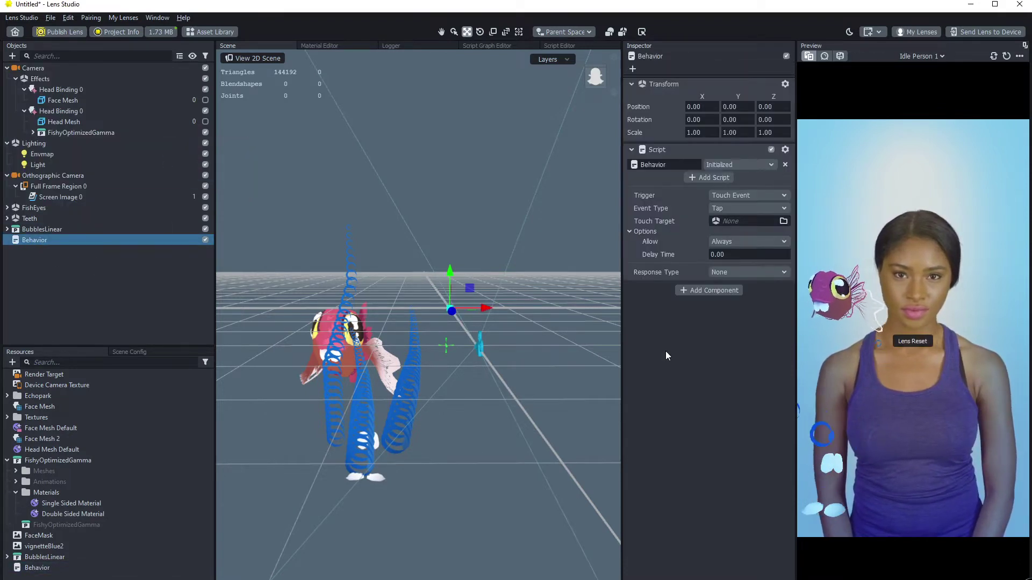
- Set the Behavior trigger to Face Event with Mouth Opened, and its response type to Set Enabled
left_click(756, 194)
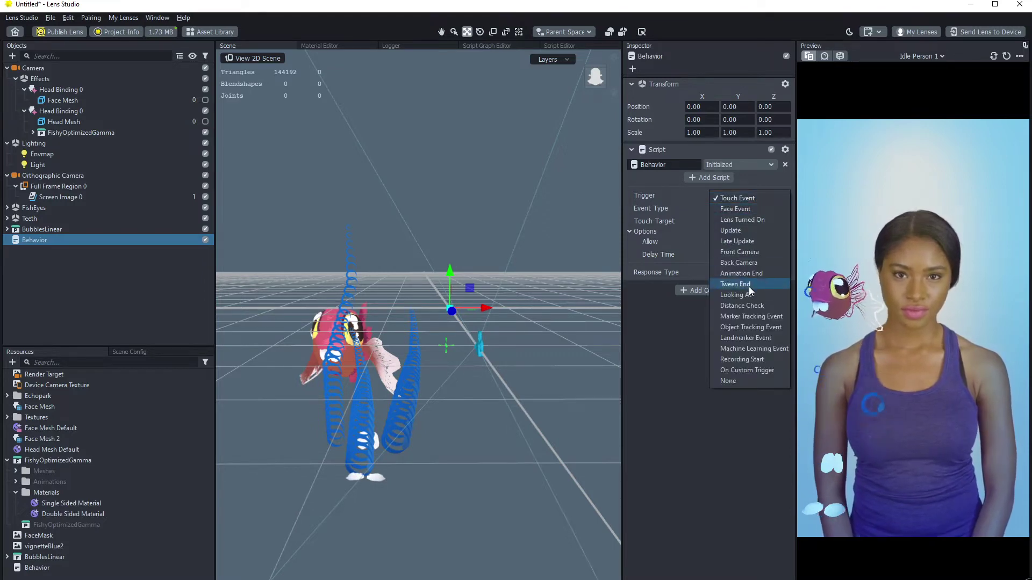
left_click(759, 209)
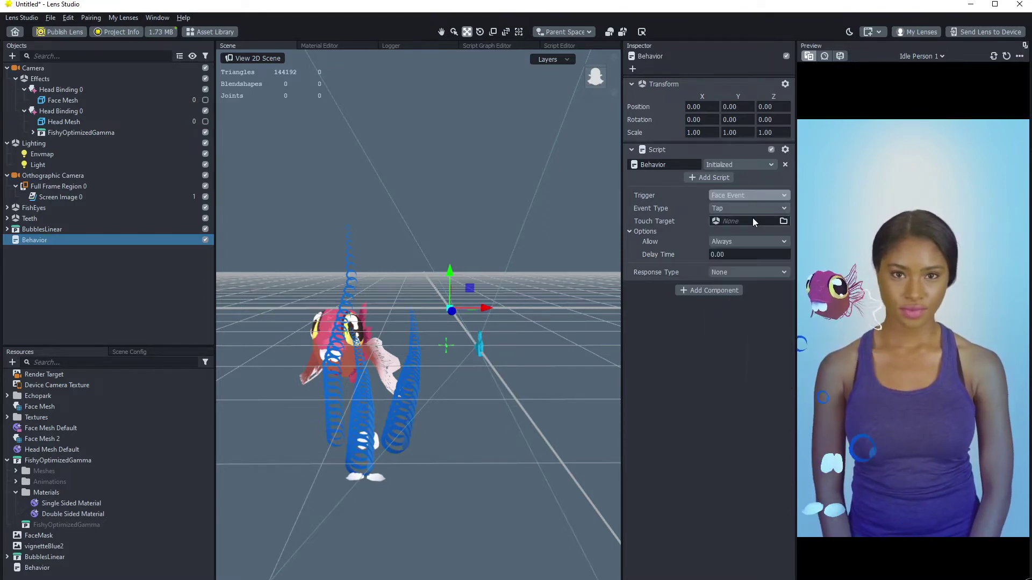
left_click(733, 209)
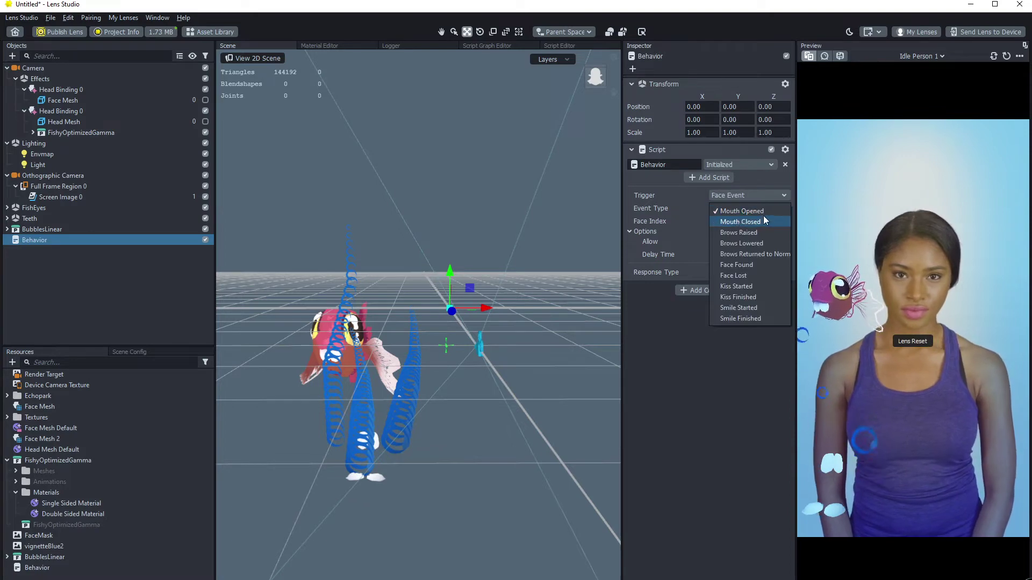
left_click(759, 211)
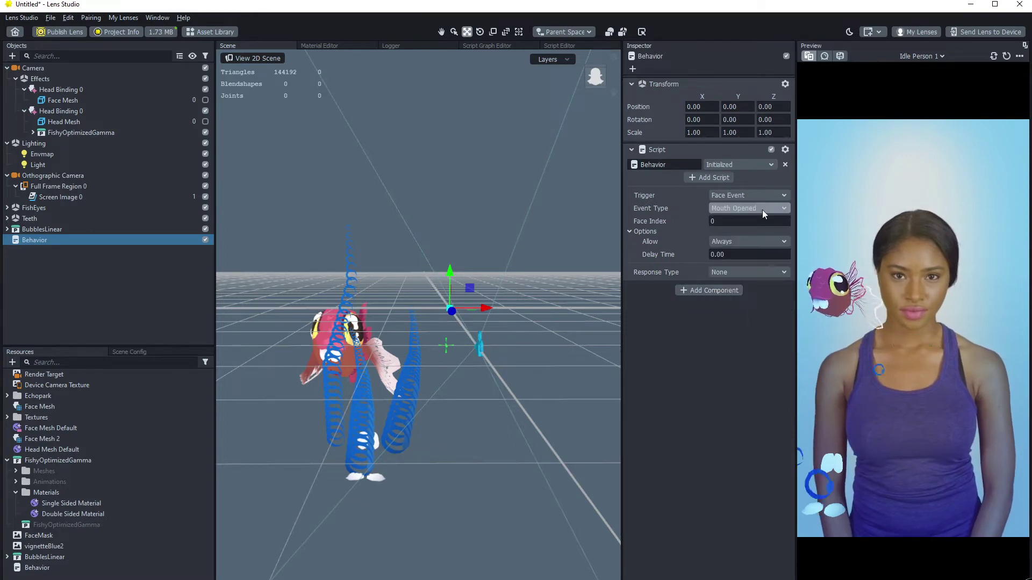
left_click(743, 271)
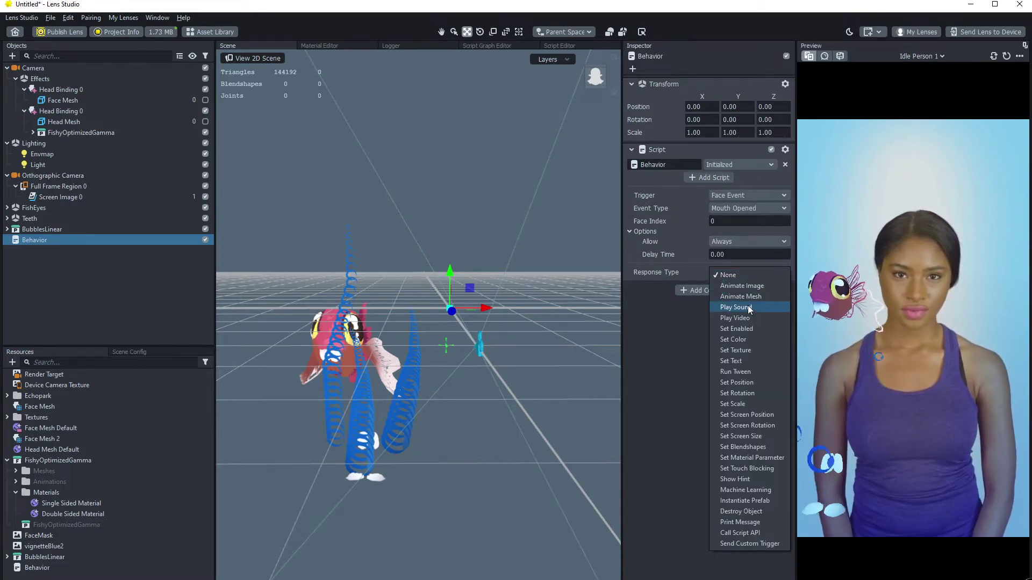
left_click(746, 326)
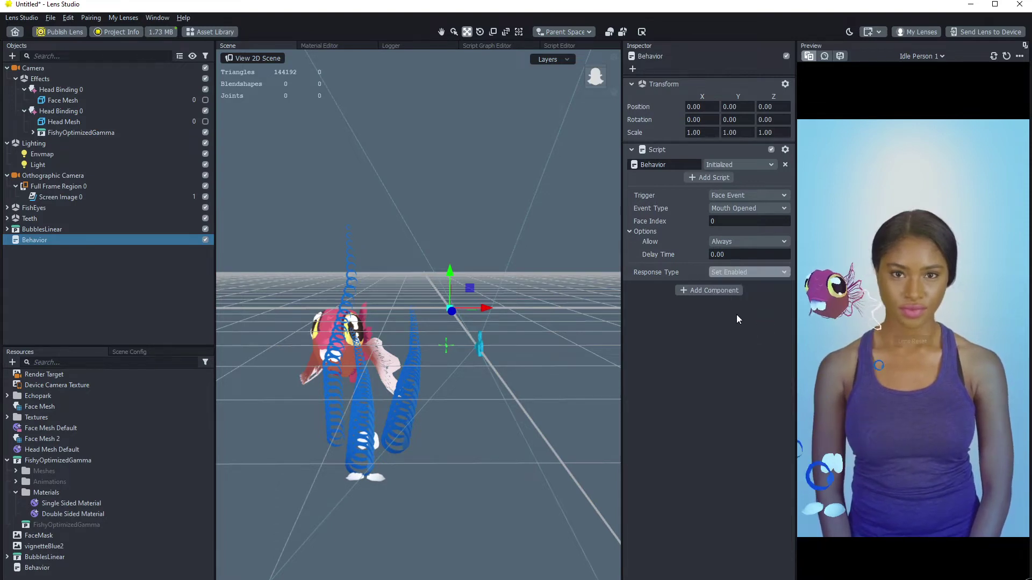
- Move FishEyes to about X -5.4, Y -7.2 and Teeth to about X -3.0, Y -9.8
left_click(7, 208)
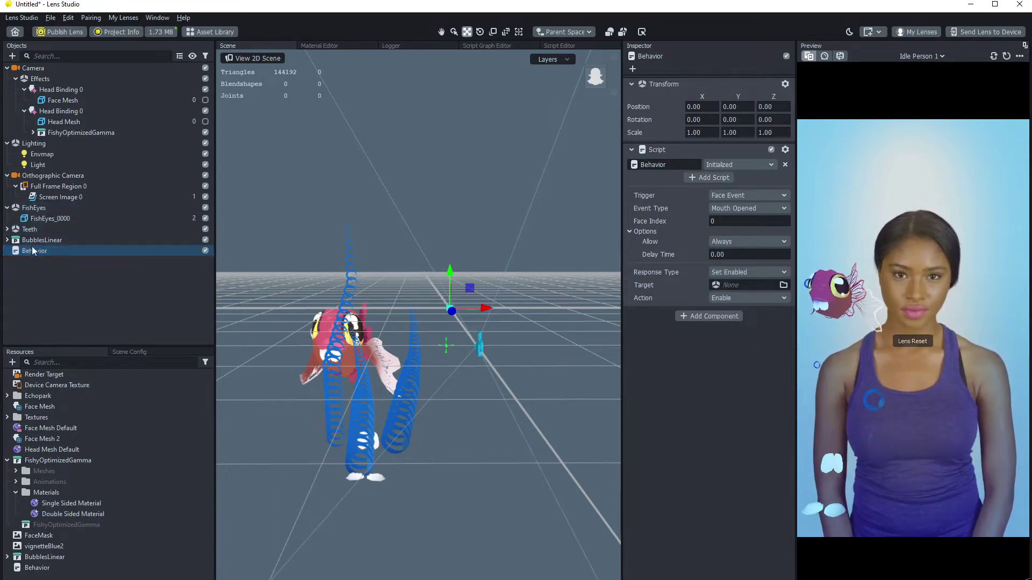
left_click(7, 229)
left_click(30, 208)
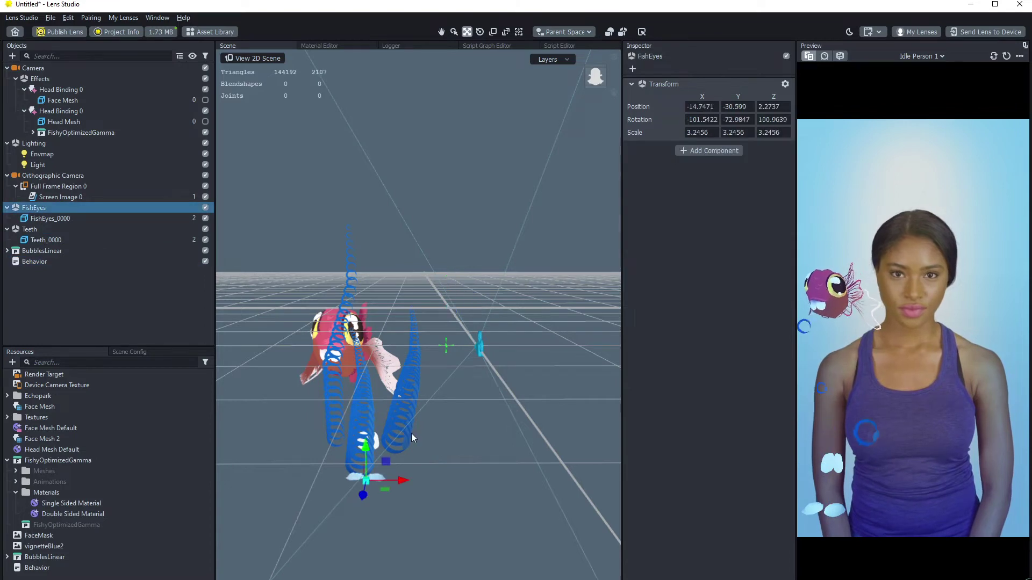
left_click_drag(484, 336, 279, 290)
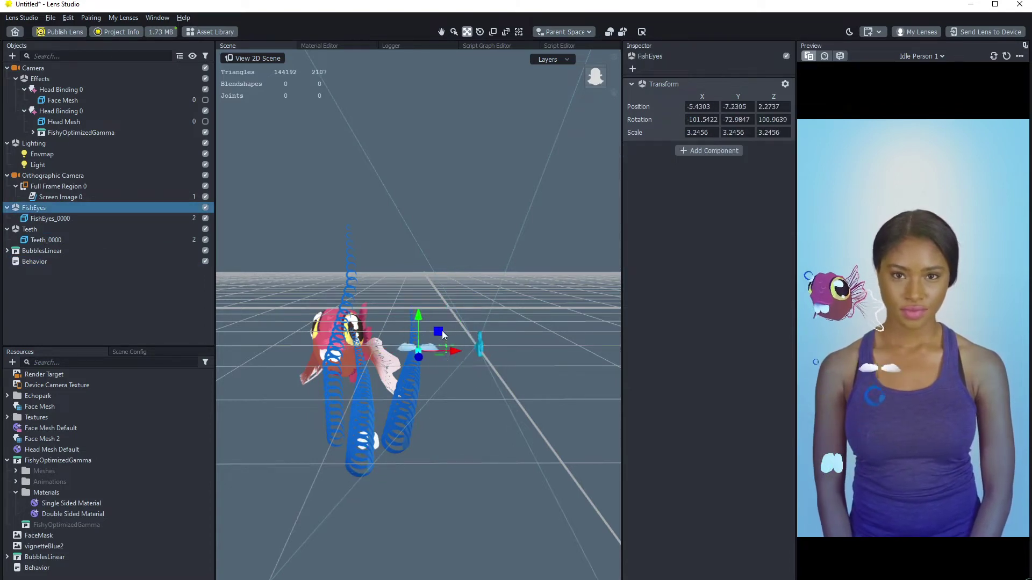
left_click(41, 230)
left_click_drag(386, 461, 453, 347)
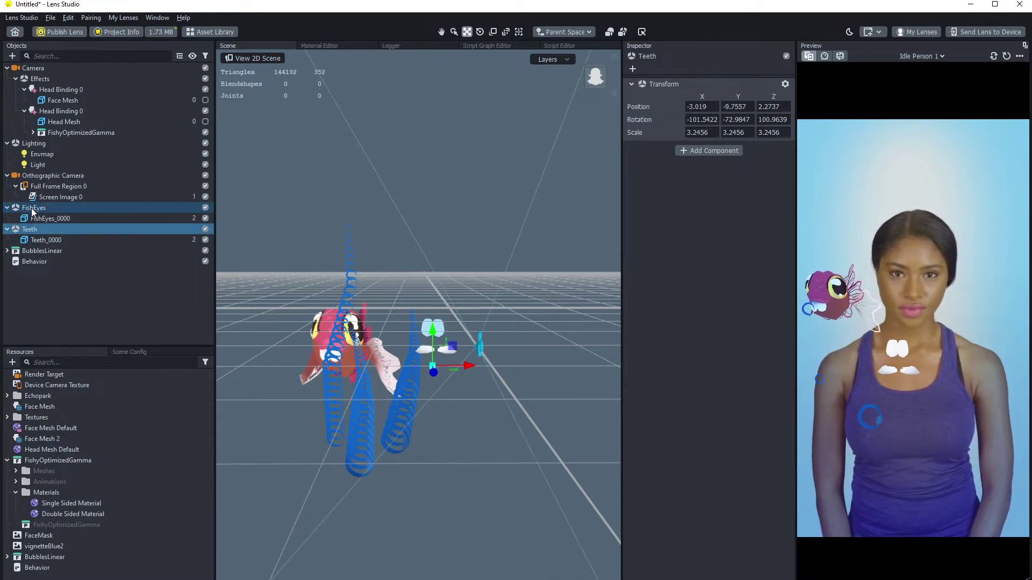
- Parent FishEyes to the Head Binding that holds the Head Mesh and move it to about -0.7, 0.3, 9.6
left_click_drag(31, 211, 63, 111)
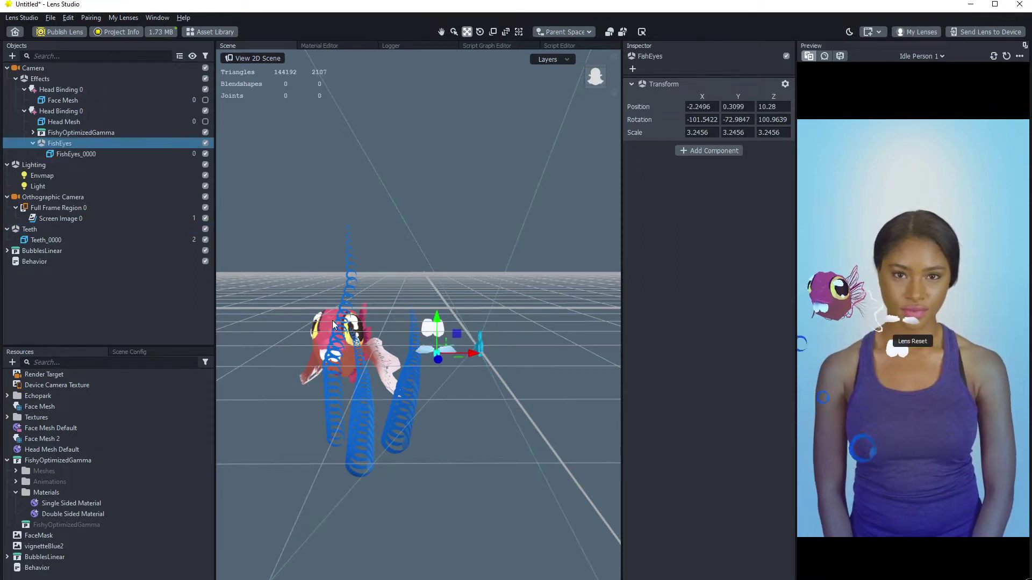
left_click_drag(472, 397, 475, 409, "alt")
right_click_drag(475, 409, 475, 445, "alt")
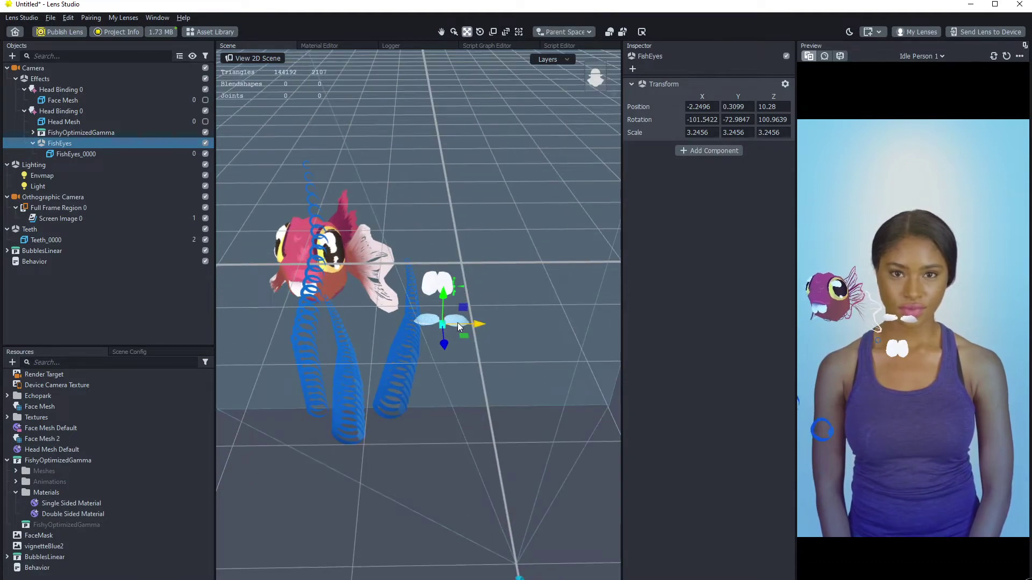
mouse_move(465, 341)
left_mouse_down()
mouse_move(456, 339)
mouse_move(476, 333)
left_mouse_up()
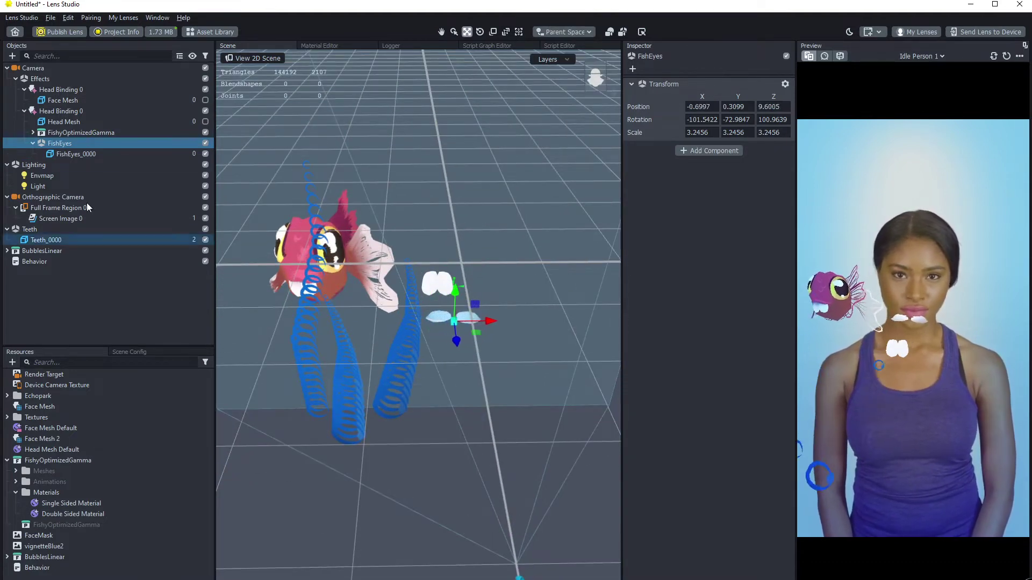
- Show the Head Mesh, set FishEyes' rotation to 90, 0, 90 degrees and move it over the head's eyes
left_click(208, 120)
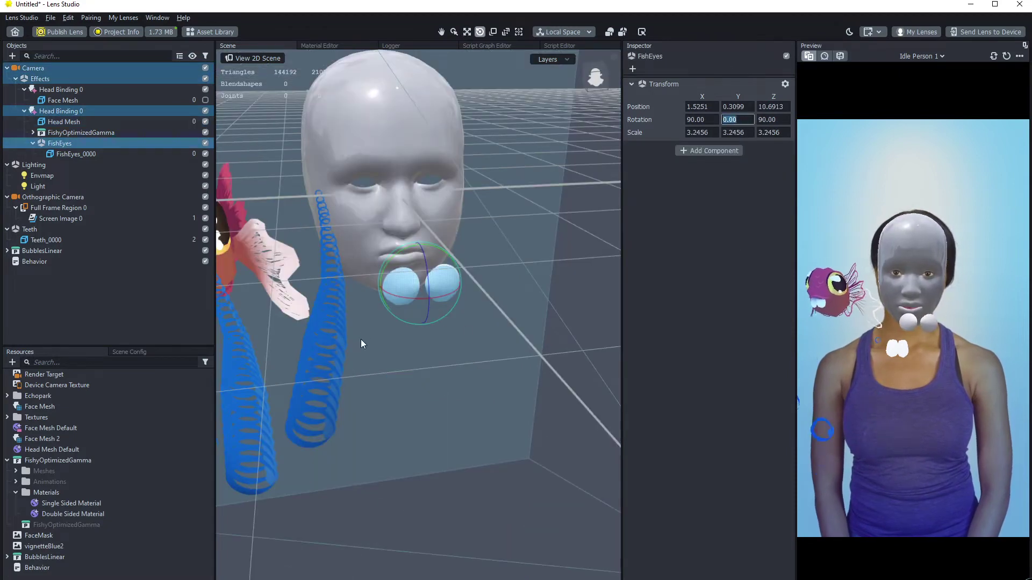
key("w")
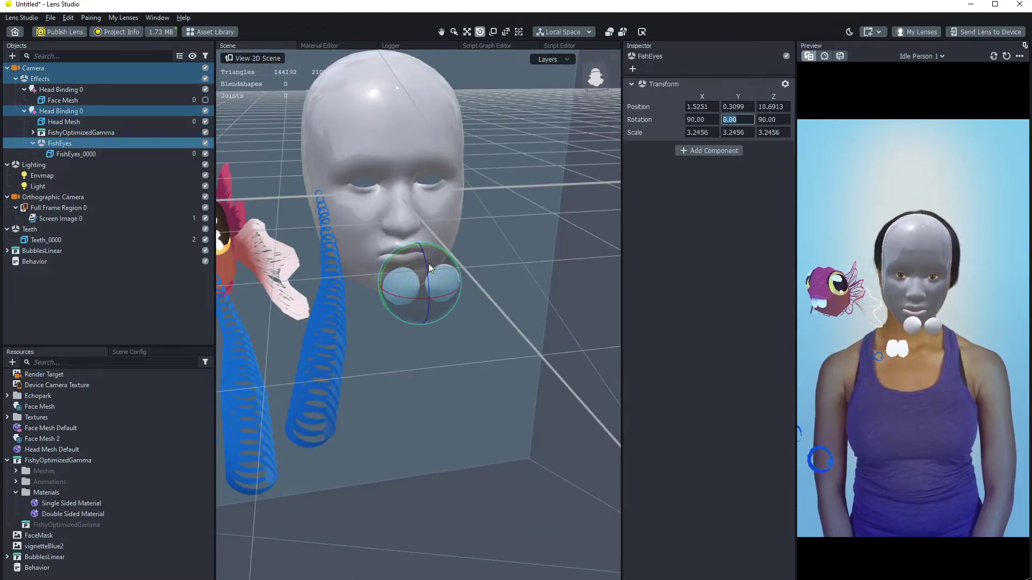
left_click_drag(428, 263, 395, 148)
middle_click_drag(412, 240, 405, 269)
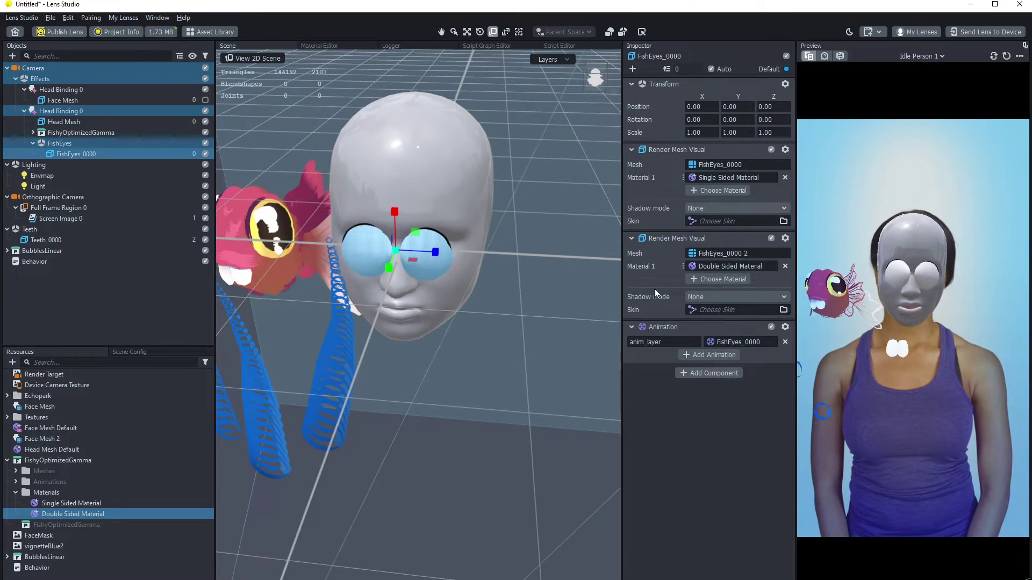
- Assign the Double Sided Material to FishEyes_0000's first mesh visual, then scale it to about 1.1 and shift its Y to about -0.23
left_click_drag(70, 513, 736, 178)
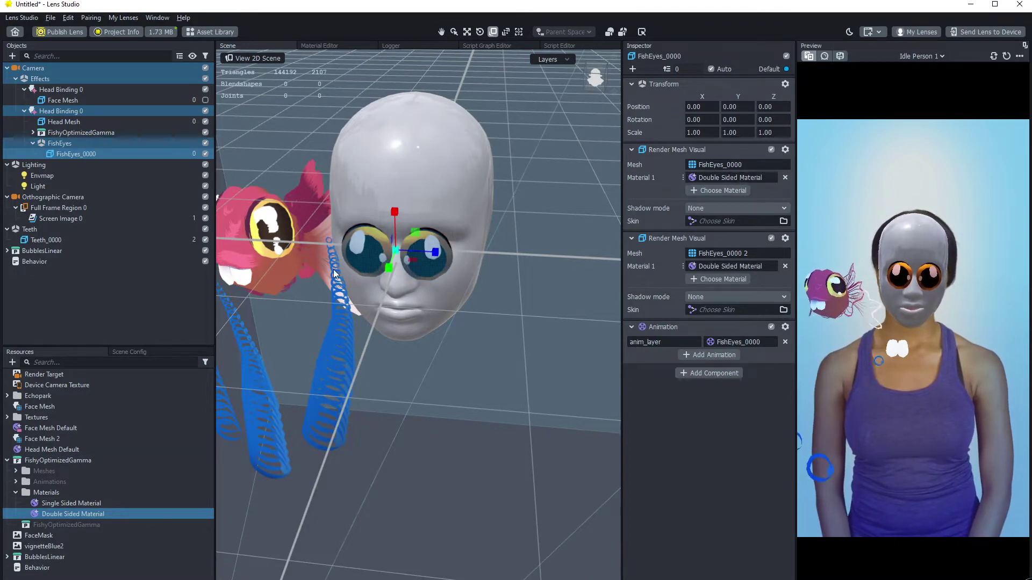
key("w")
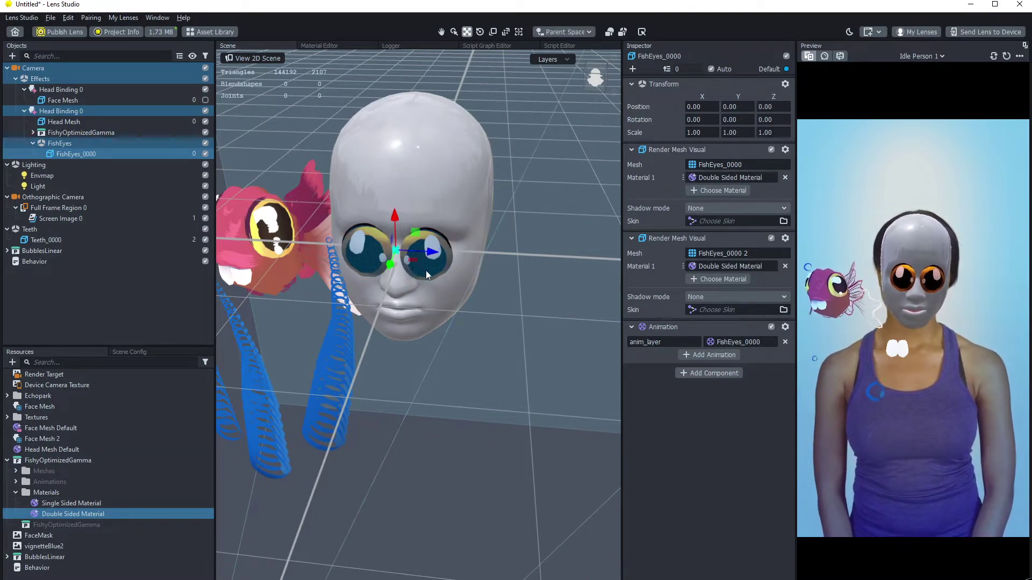
key("r")
left_click_drag(398, 254, 527, 317)
left_click_drag(389, 261, 388, 263)
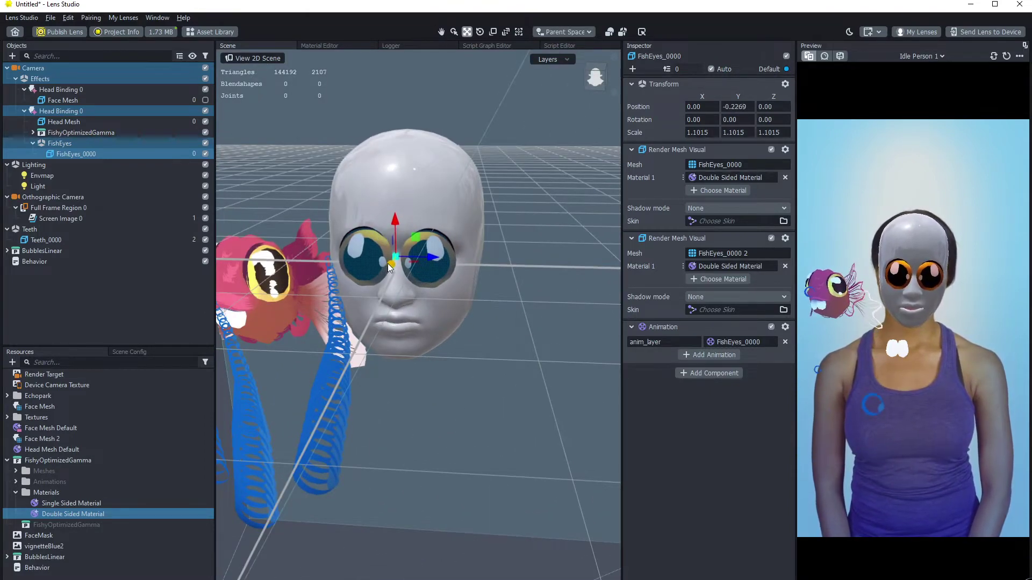
left_click_drag(528, 372, 518, 344, "alt")
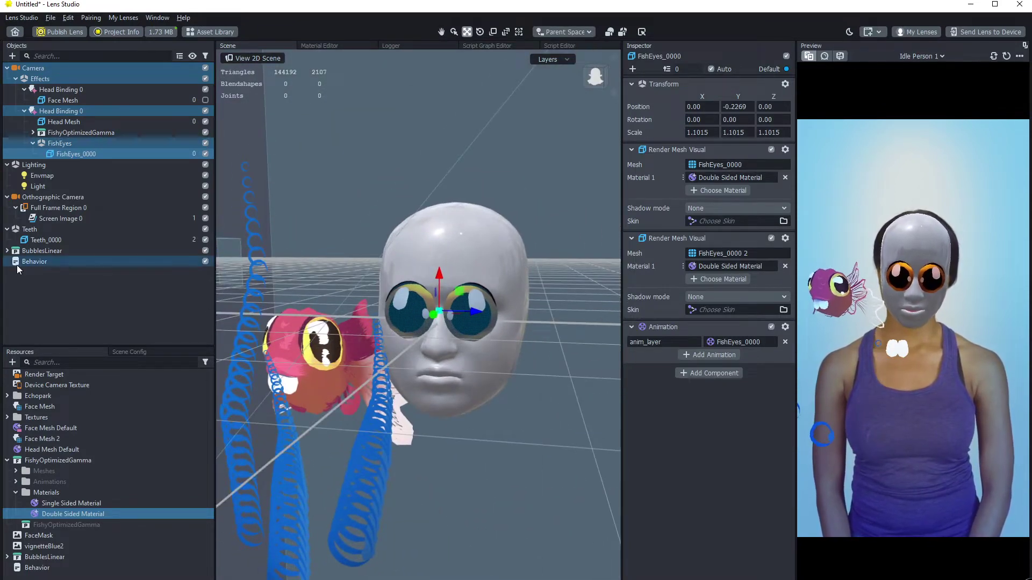
- Parent Teeth to the Head Mesh's Head Binding and move it over the mouth to about 0.8, -1.8, 18.9
left_click(7, 230)
left_click_drag(28, 230, 53, 110)
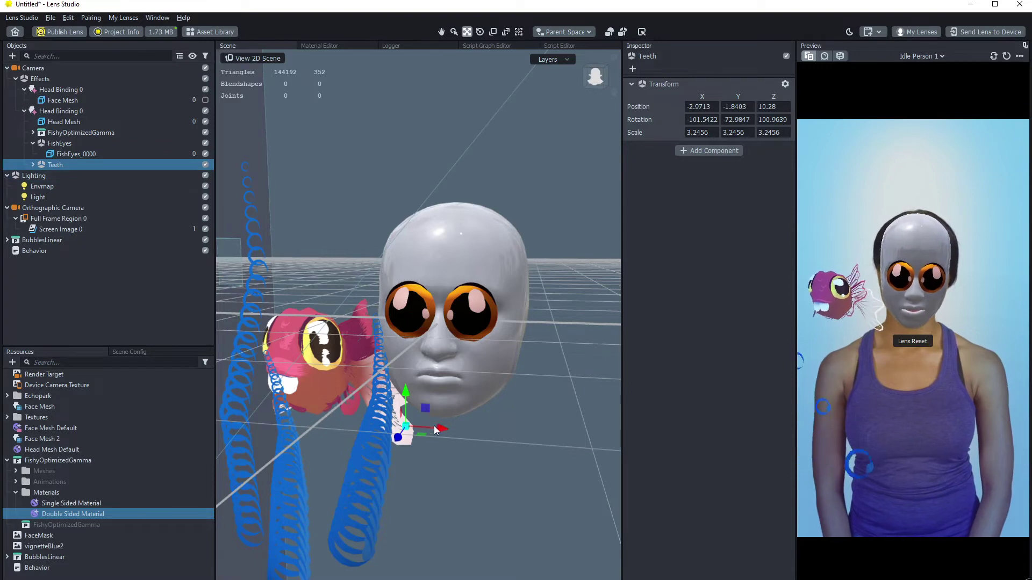
left_click_drag(434, 452, 448, 483)
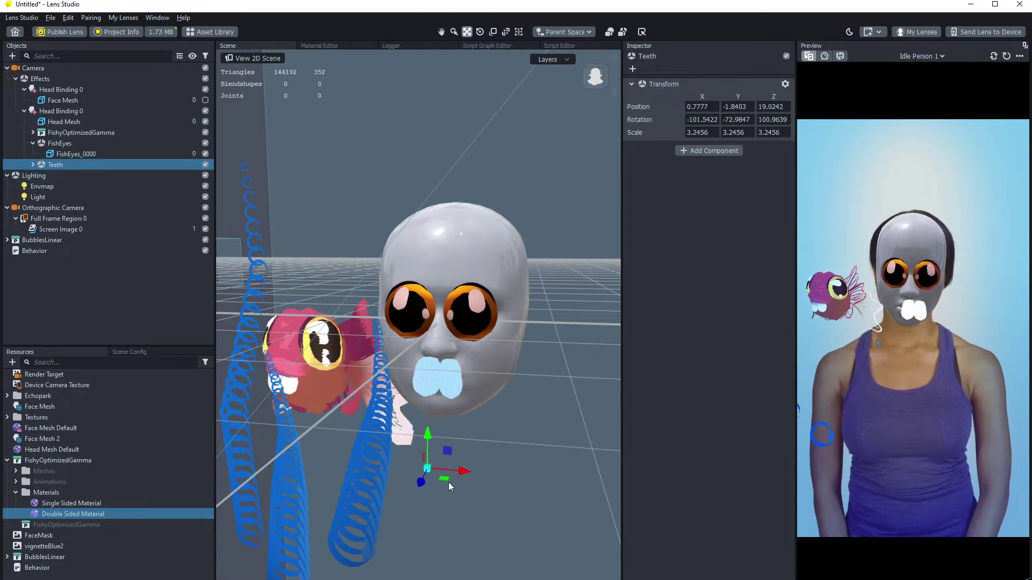
mouse_move(505, 425)
left_mouse_down("alt")
mouse_move(427, 405)
mouse_move(513, 416)
left_mouse_up("alt")
- Rotate Teeth to about -129, -85, 129 degrees and assign the Double Sided Material to Teeth_0000
key("e")
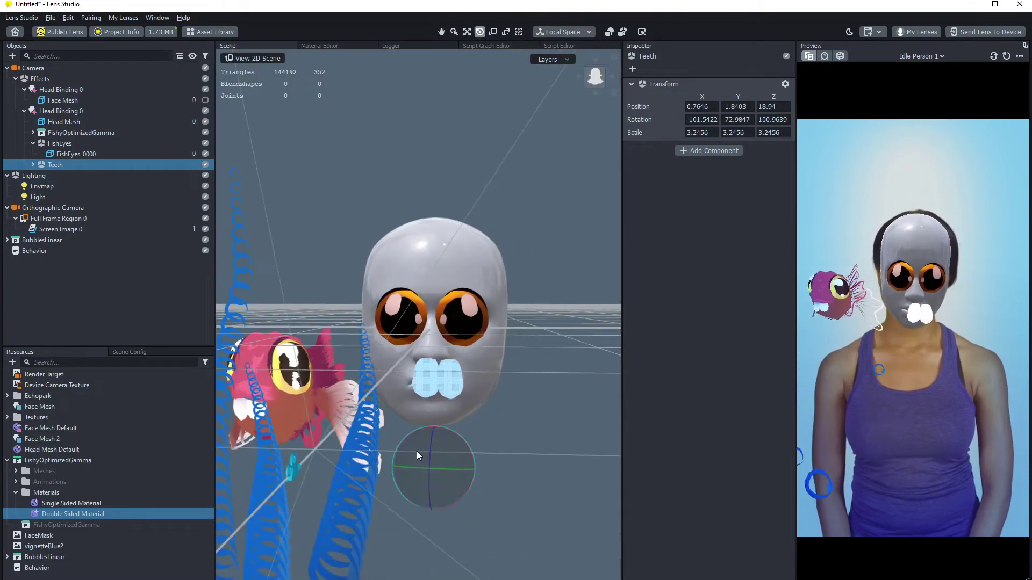
left_click_drag(430, 447, 402, 452)
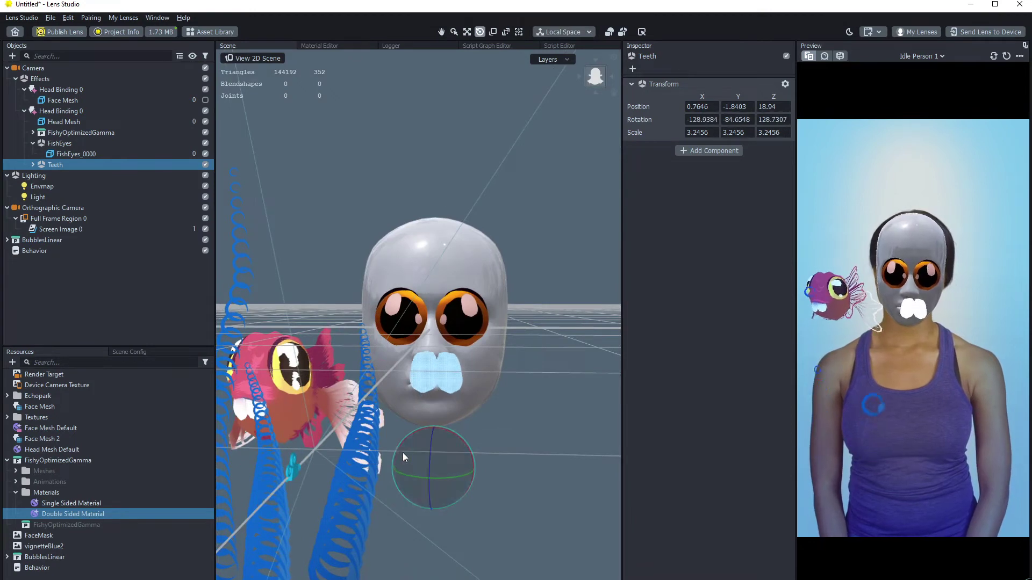
left_click(33, 165)
left_click(89, 175)
left_click_drag(52, 515, 587, 288)
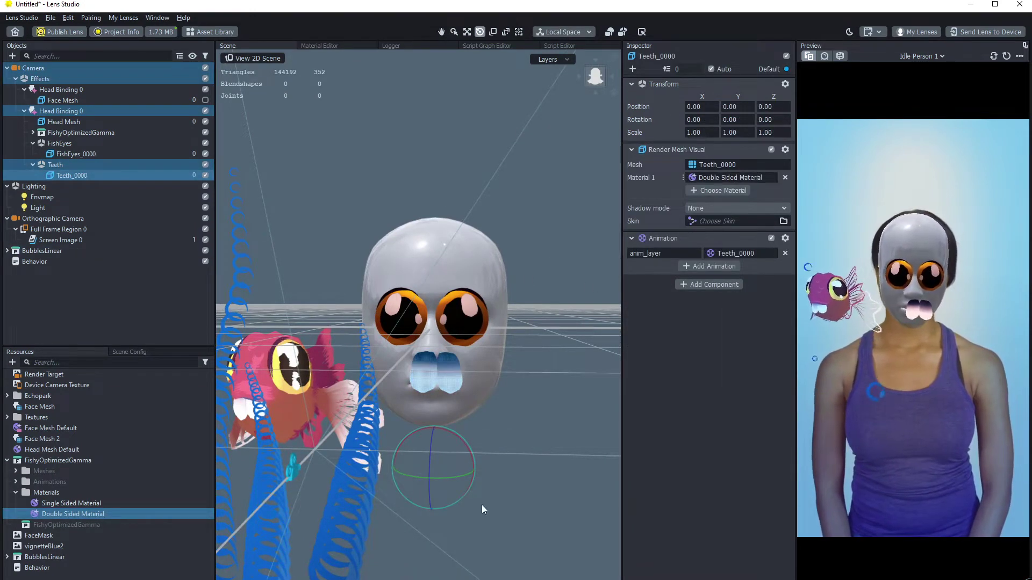
- Move Teeth to about 0.1, -3.9, 13.5 and rotate it to about -50, 85, -50 degrees
key("w")
left_click_drag(569, 516, 466, 502, "alt")
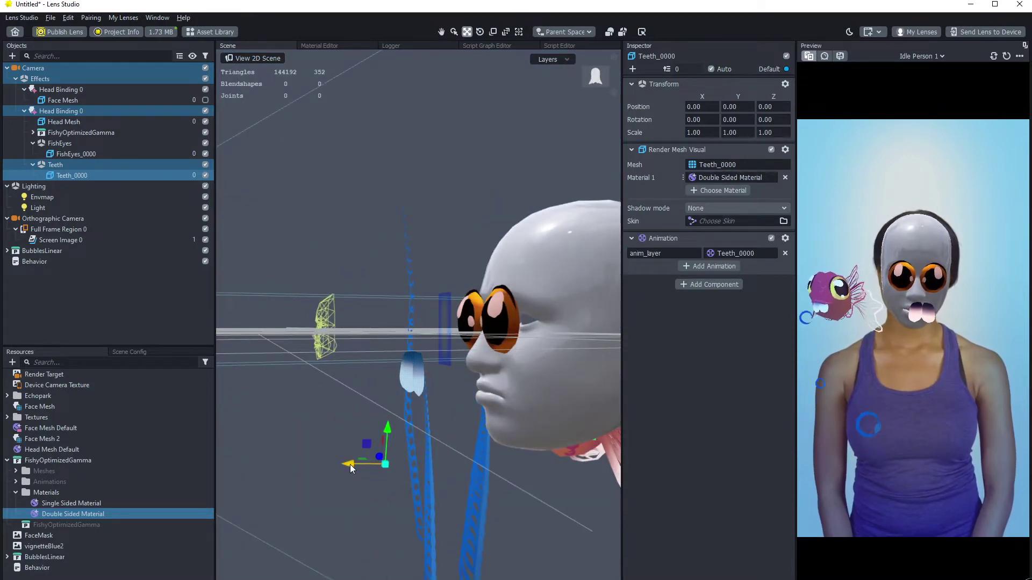
double_click(401, 380)
key("e")
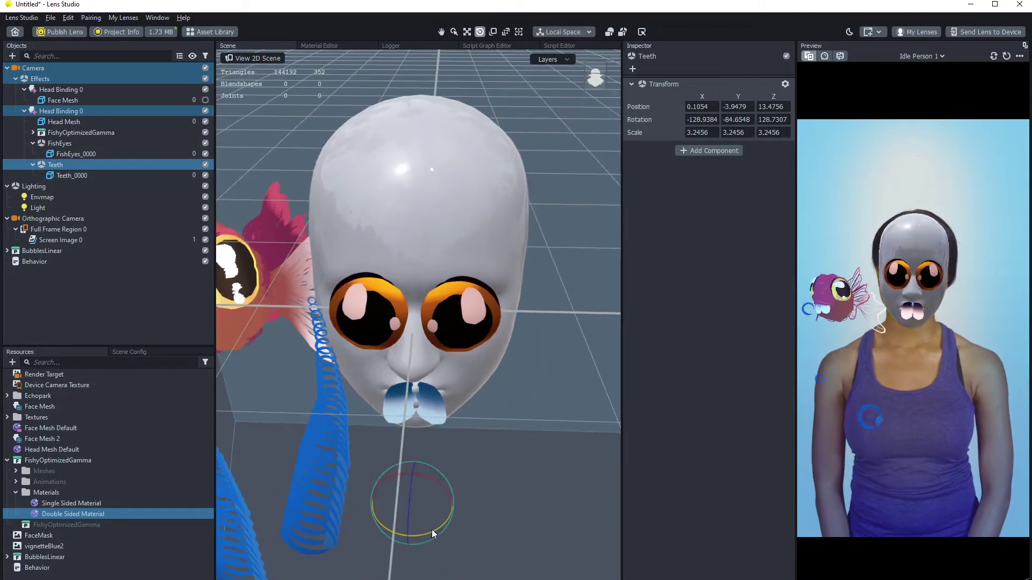
left_click_drag(431, 530, 315, 469)
key("w")
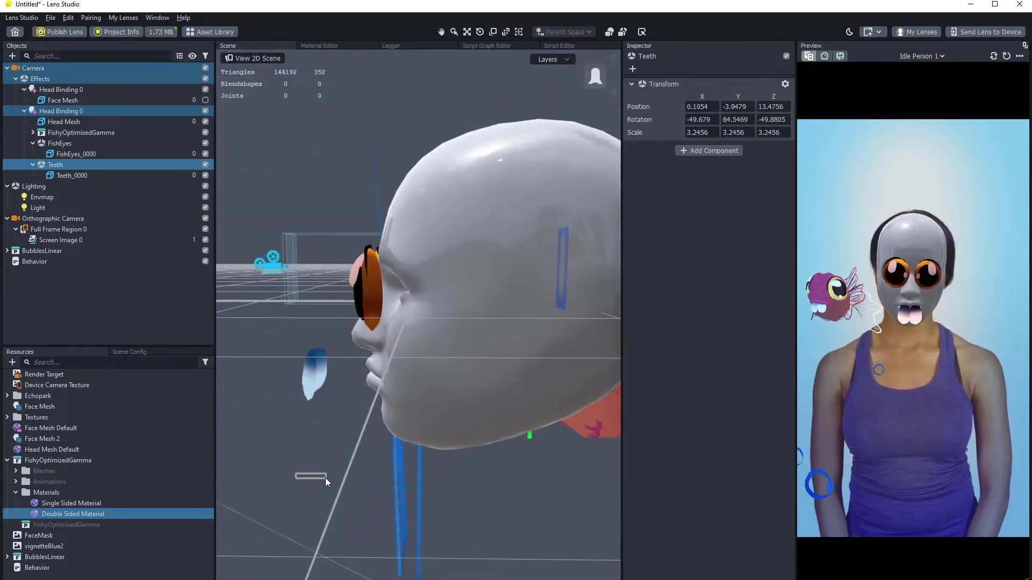
- Push Teeth back toward the head's mouth to a Z of about 10 and fine-tune its height
left_click(317, 369)
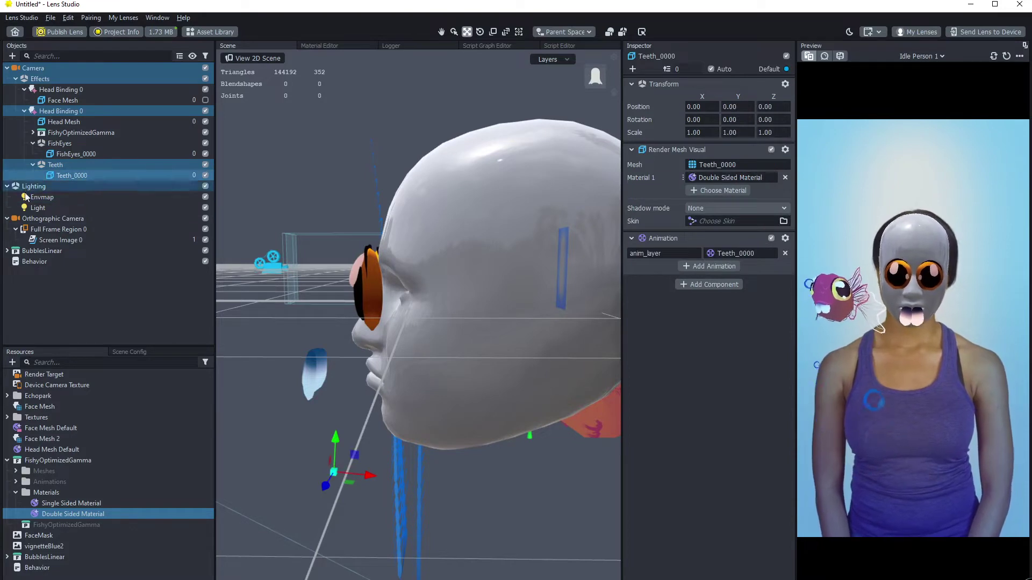
key("Up")
left_click_drag(295, 472, 443, 388)
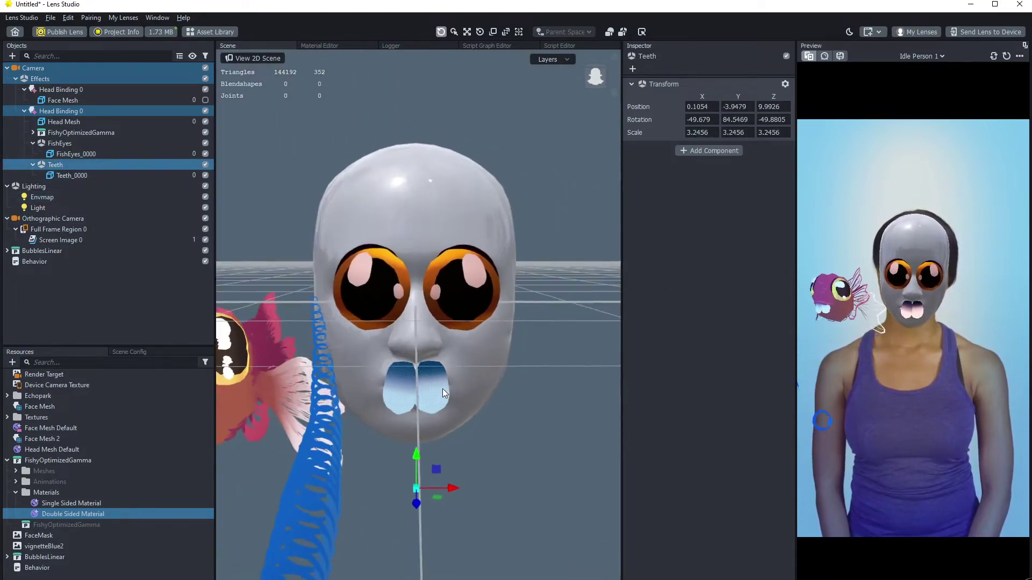
mouse_move(417, 453)
left_mouse_down()
mouse_move(418, 471)
mouse_move(393, 456)
mouse_move(344, 457)
mouse_move(346, 482)
mouse_move(413, 421)
mouse_move(430, 421)
mouse_move(427, 447)
left_mouse_up()
- Hide the Head Mesh so only the fish eyes and teeth cover the face
left_click(346, 481)
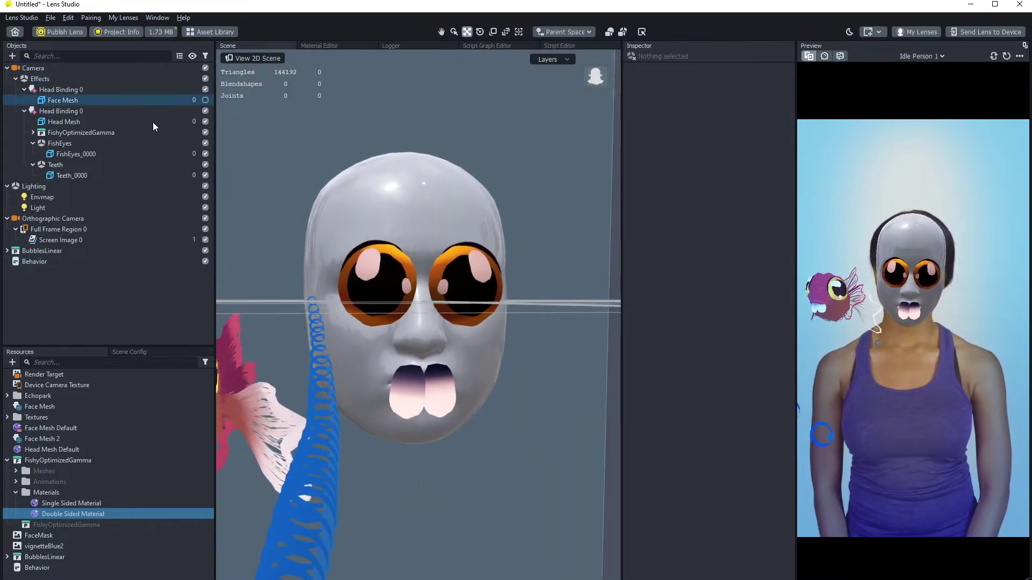
left_click(205, 122)
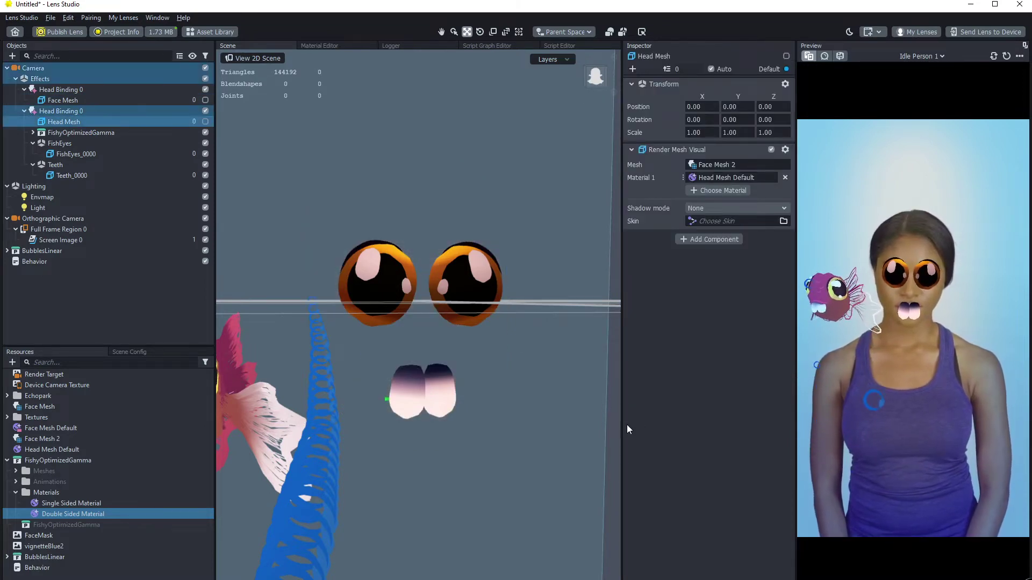
left_click_drag(498, 394, 441, 385, "alt")
left_click(110, 326)
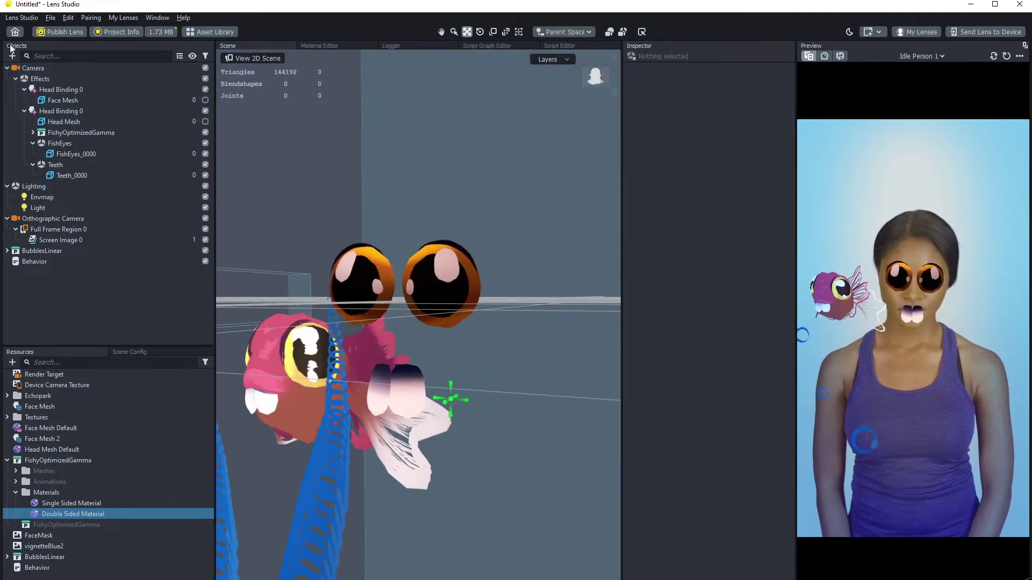
- Add a Box mesh object to the scene
left_click(12, 57)
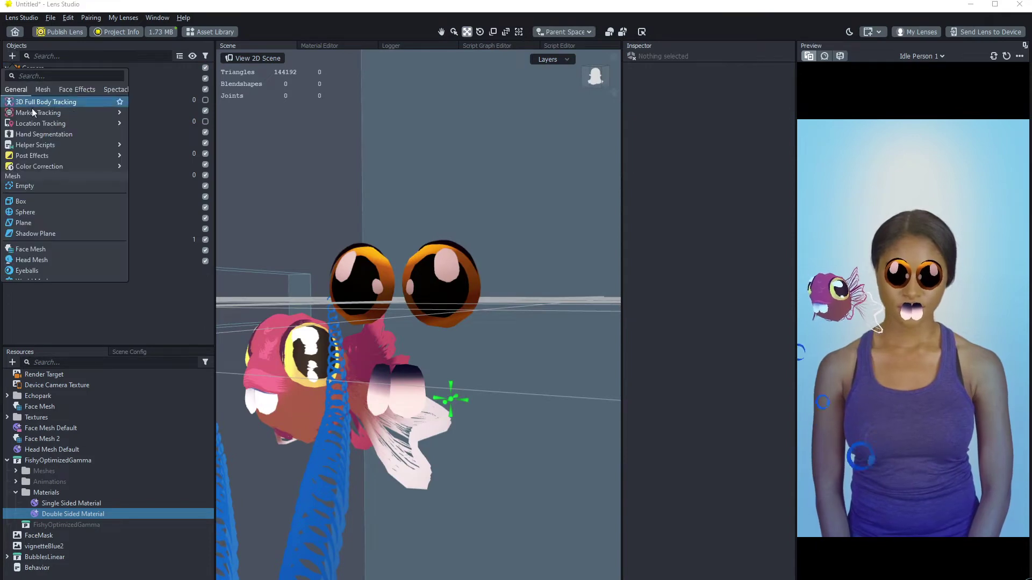
left_click(45, 201)
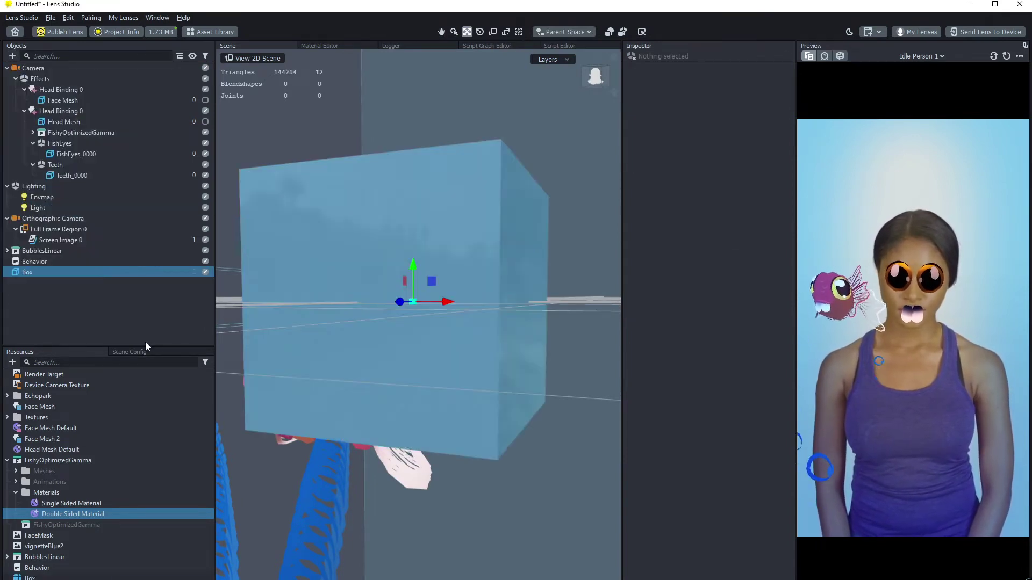
scroll(442, 328, "down", 3)
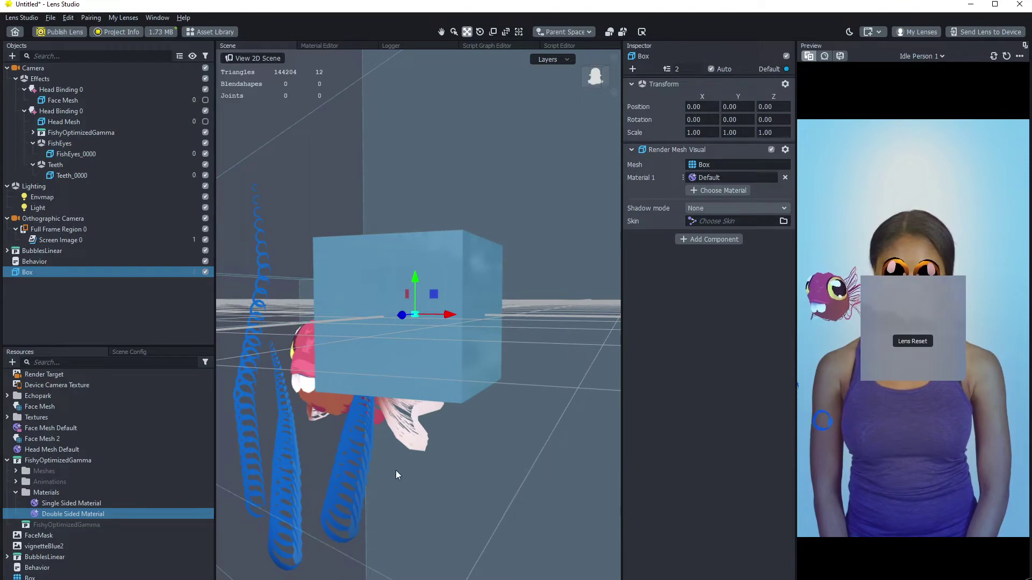
left_click_drag(396, 475, 421, 476, "alt")
- Scale the Box to about 0.34, 0.08, 0.34 and move it to about 0, -3.1, 3.5 above the teeth
key("e")
key("r")
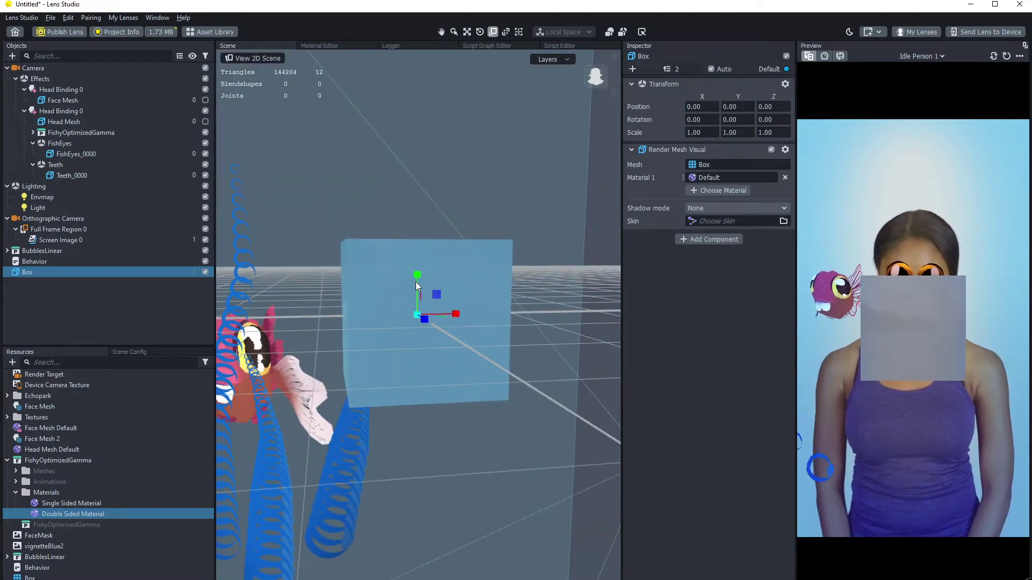
left_click_drag(418, 276, 402, 402)
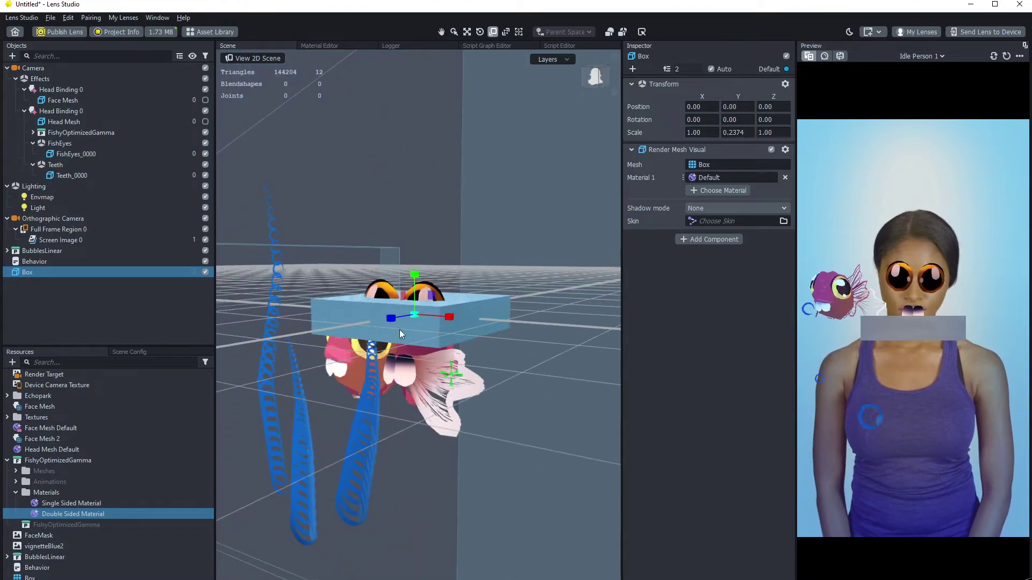
left_click_drag(415, 315, 452, 392)
key("w")
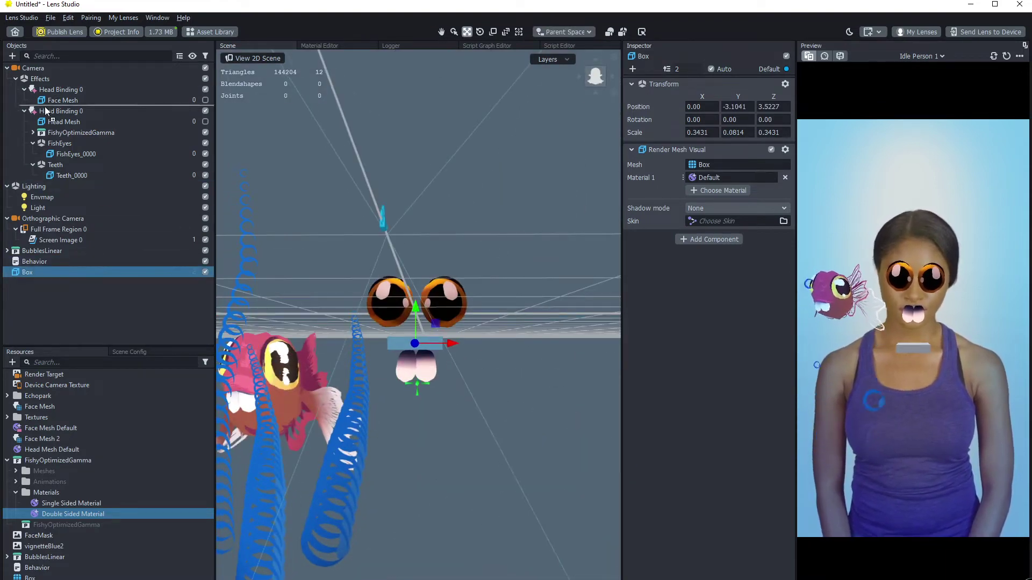
- Parent the Box to the Head Mesh's Head Binding and position it over the top of the teeth at about 0.05, 4.28, 9.21
left_click_drag(27, 272, 45, 110)
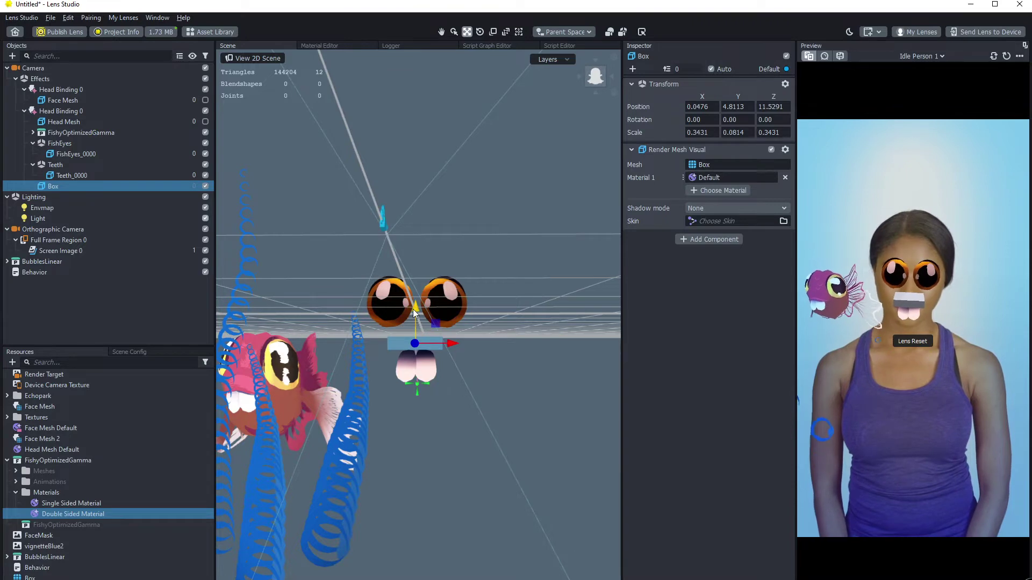
left_click_drag(414, 313, 423, 420)
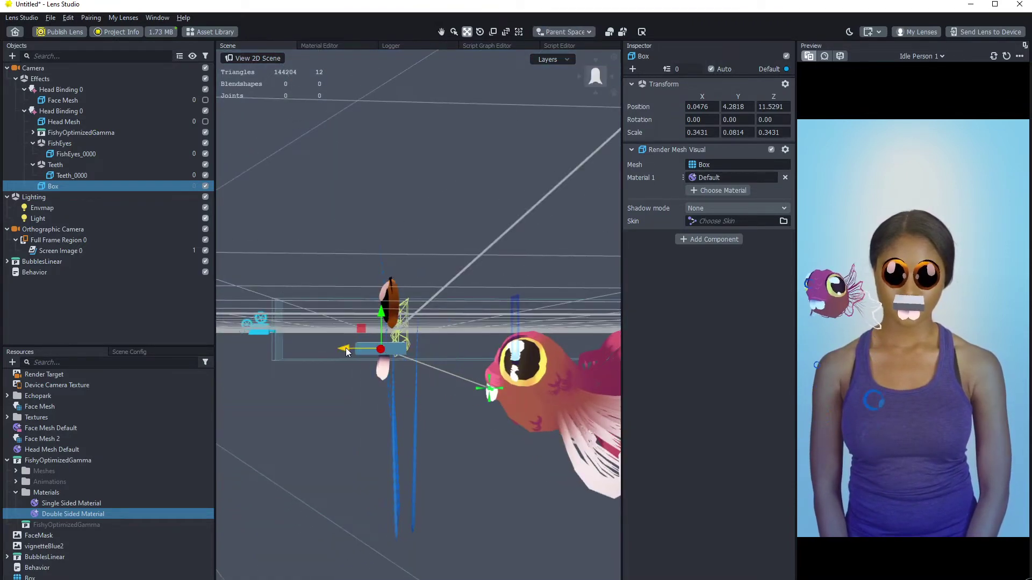
left_click_drag(346, 347, 478, 310)
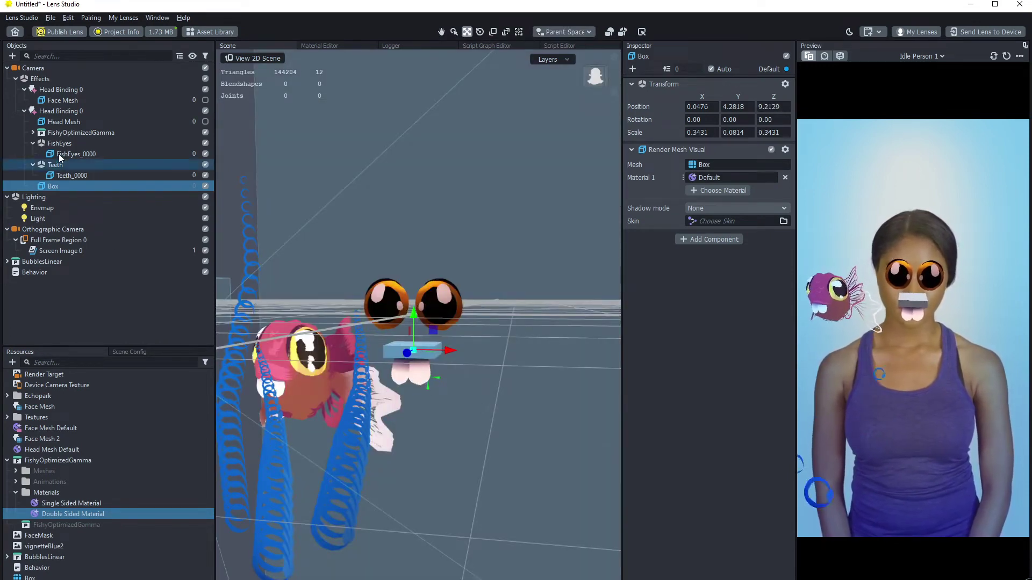
left_click(65, 123)
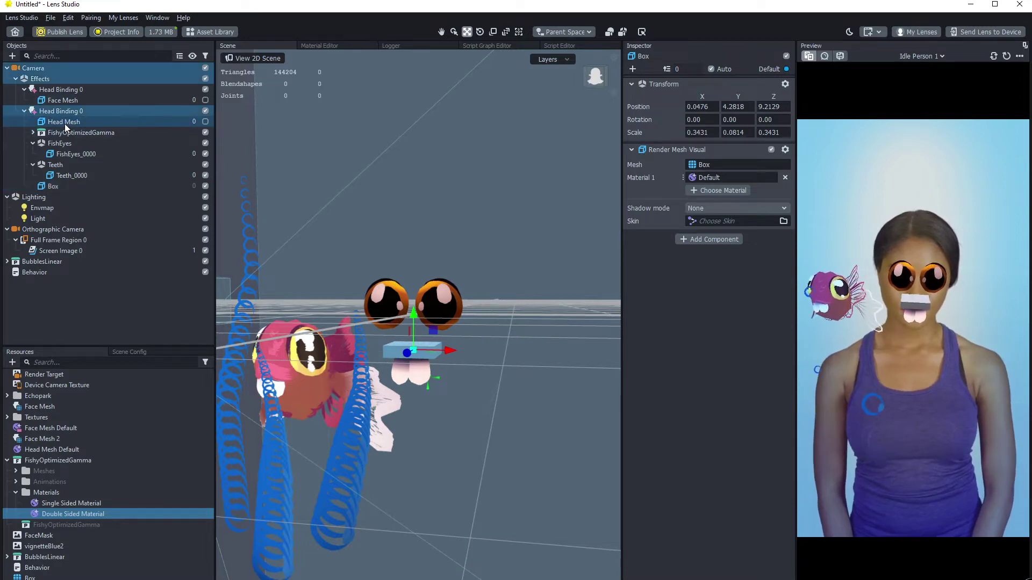
left_click(130, 320)
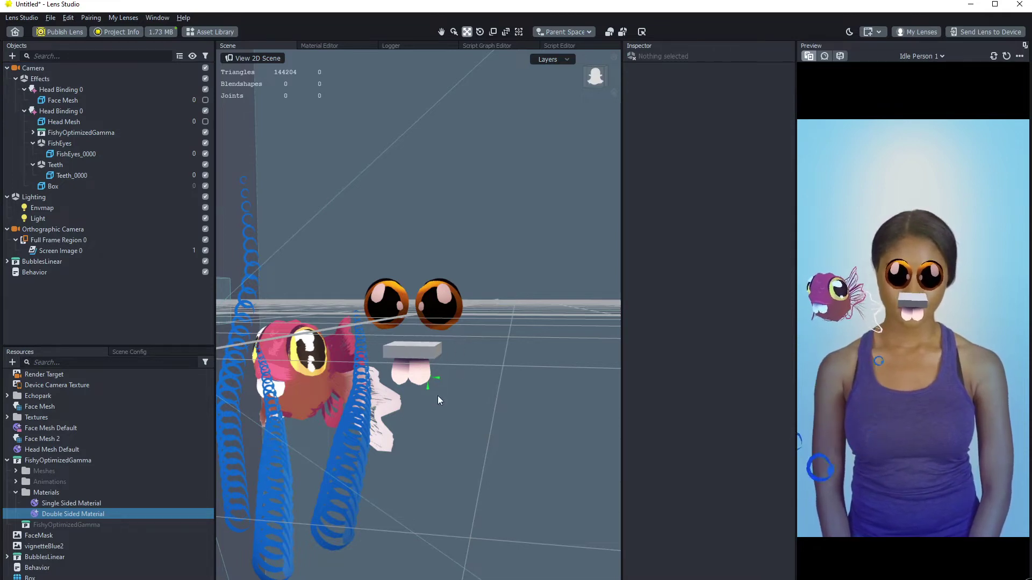
- Select the Box and create a Graph Occluder material in the resources
scroll(438, 396, "up", 2)
left_click_drag(437, 395, 407, 356, "alt")
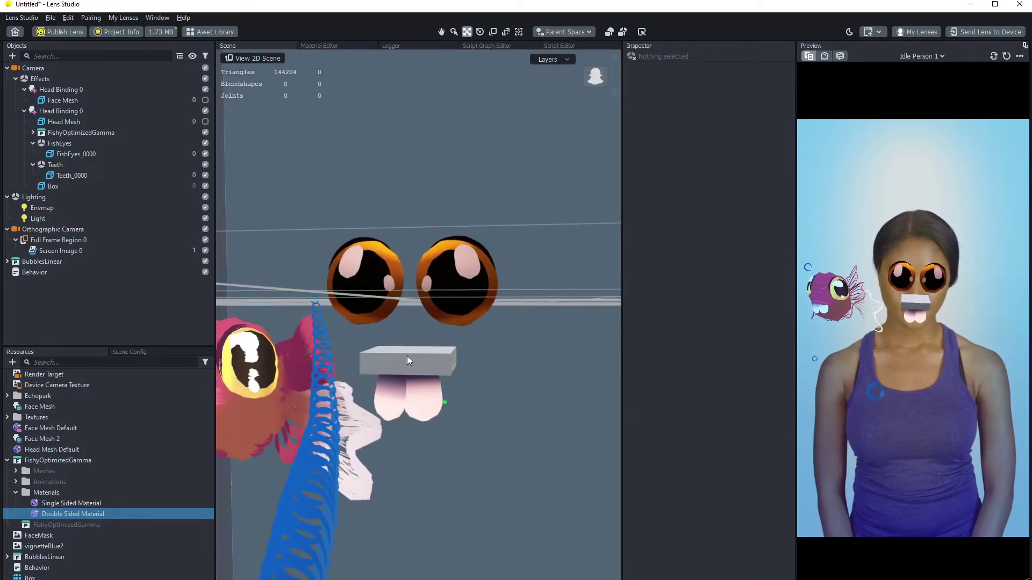
left_click(408, 356)
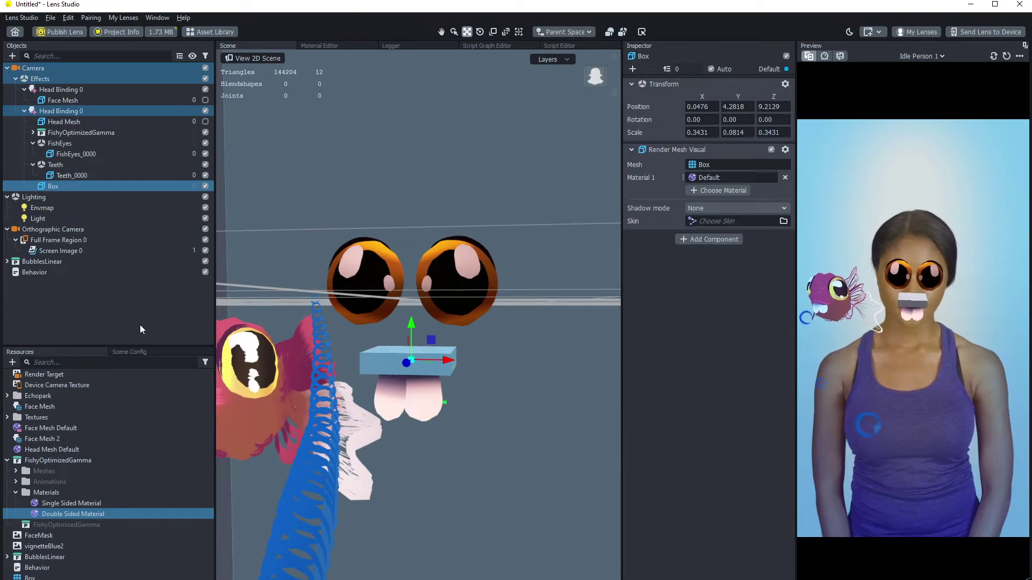
left_click(7, 460)
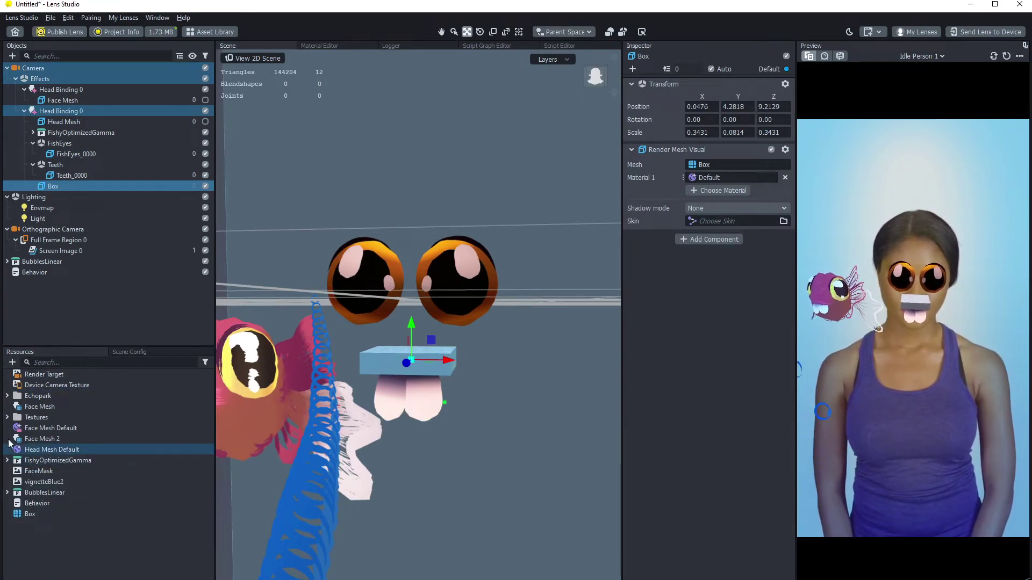
left_click(12, 362)
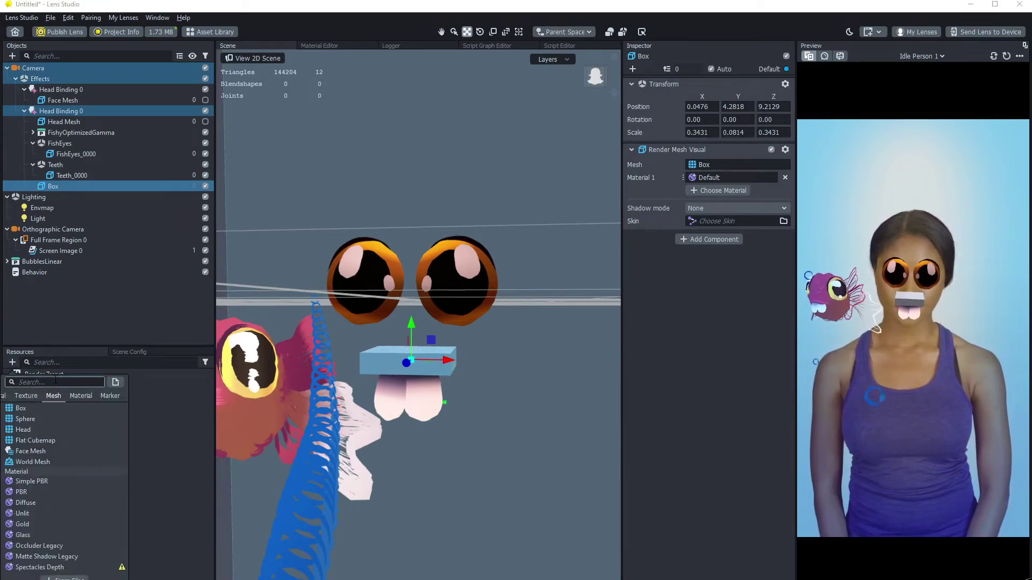
type("occ")
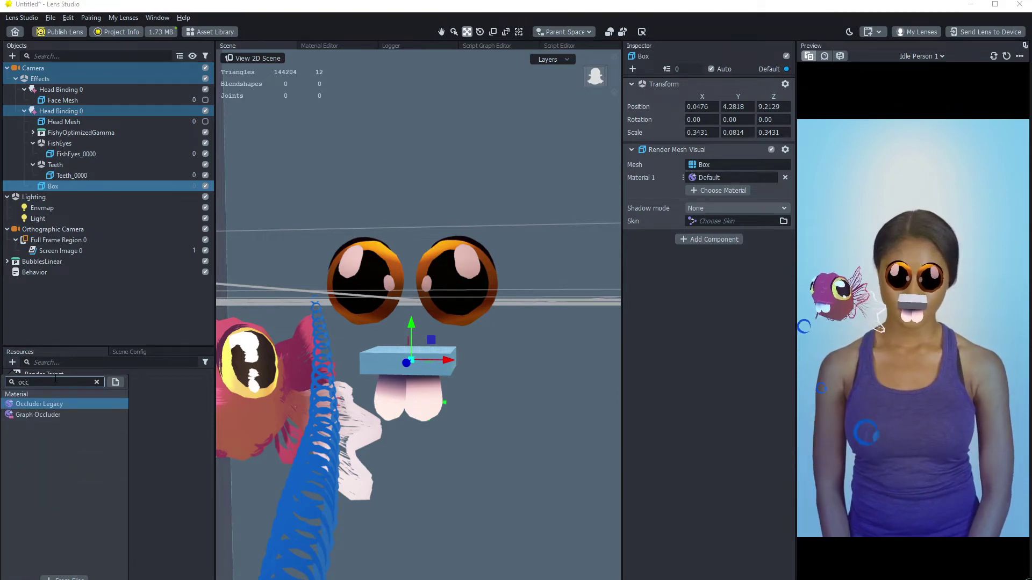
left_click(40, 416)
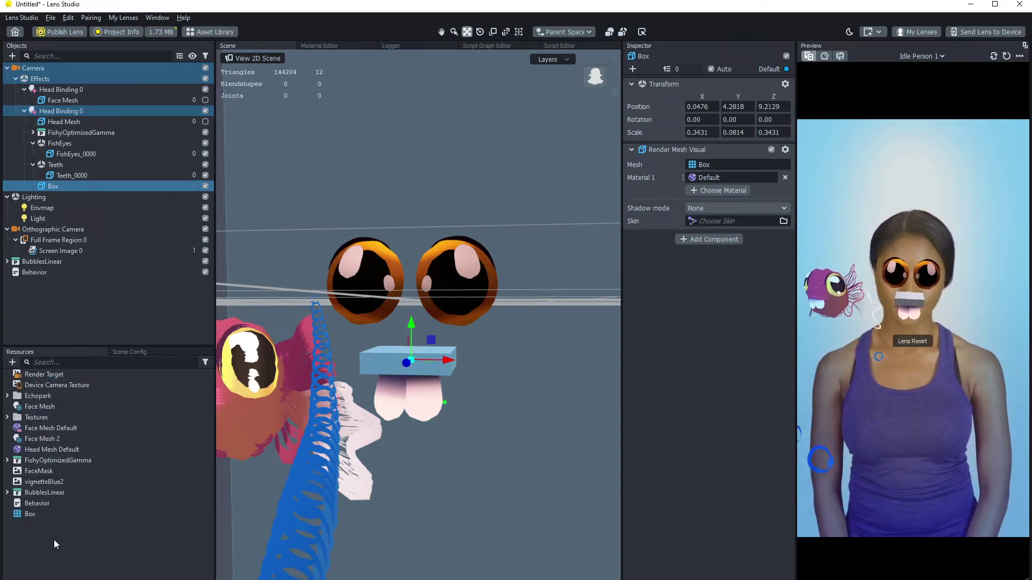
- Create a second Graph Occluder material in the resources
left_click(12, 362)
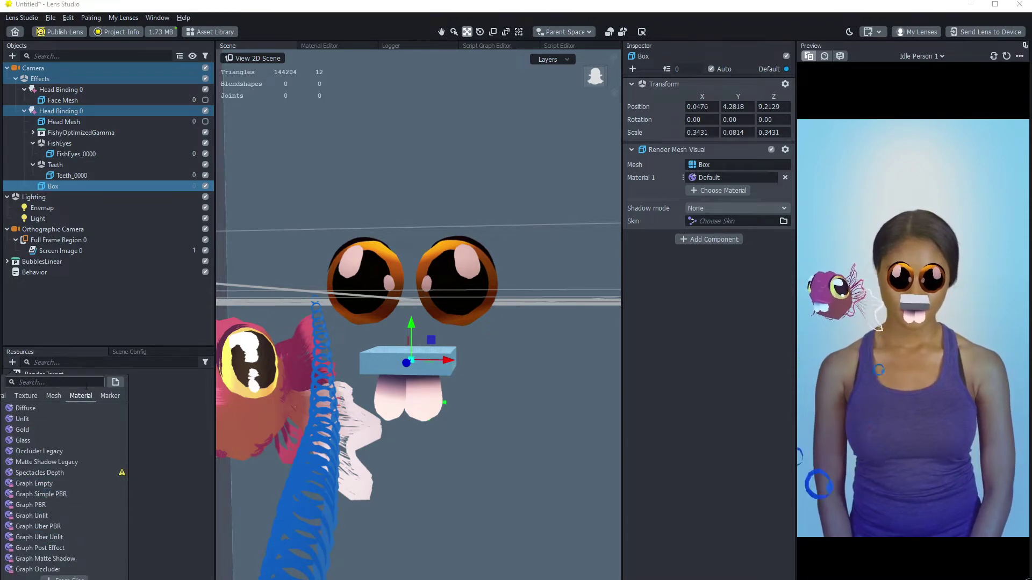
type("occlu")
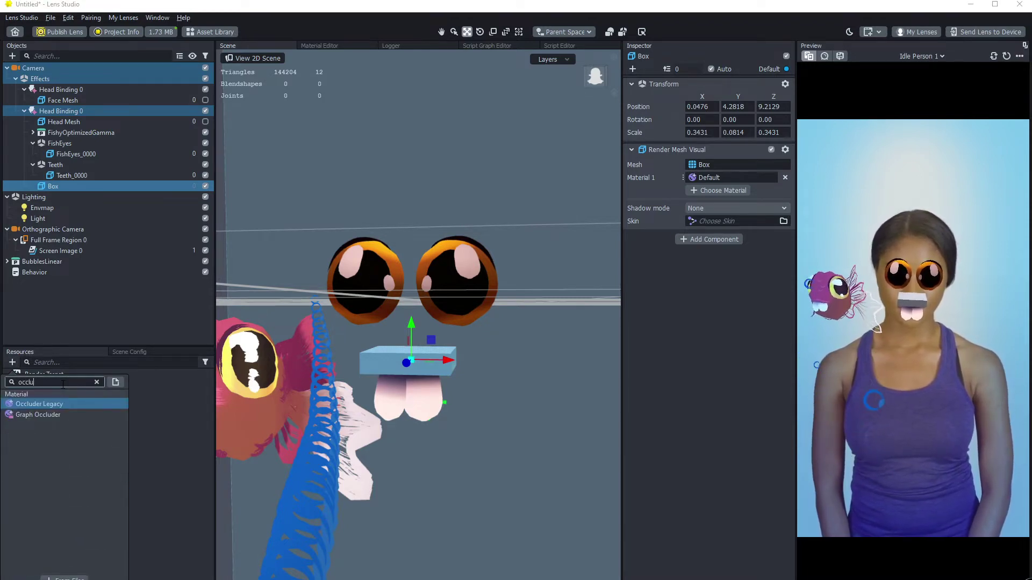
left_click(31, 414)
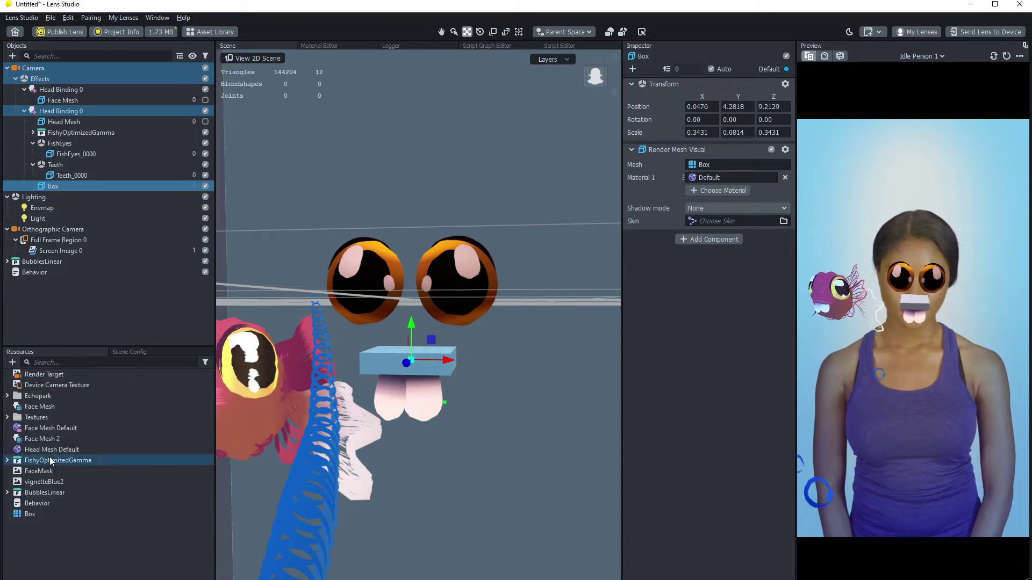
- Replace the Box's Default material with Graph Occluder
left_click(753, 177)
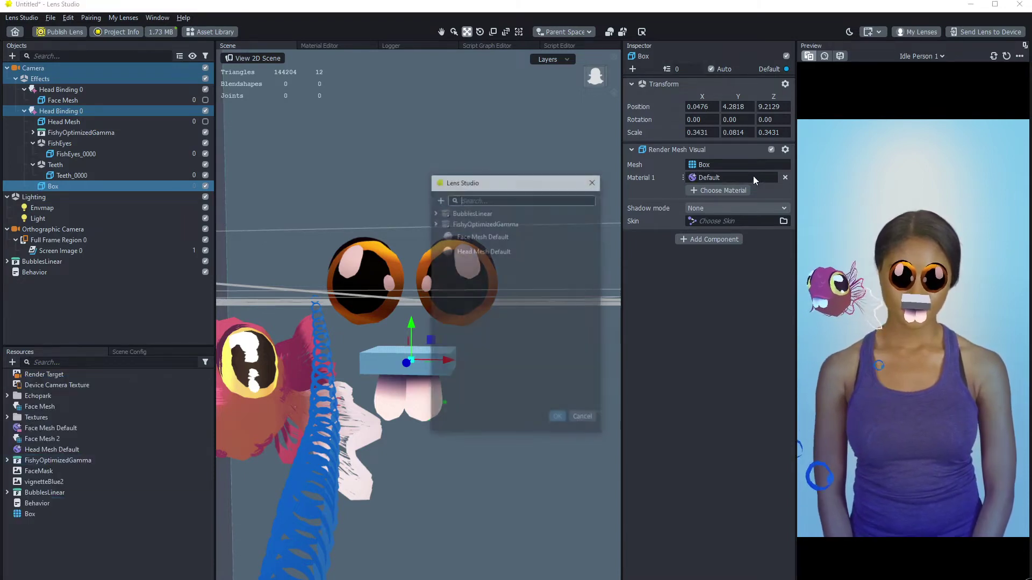
left_click(479, 199)
type("occ")
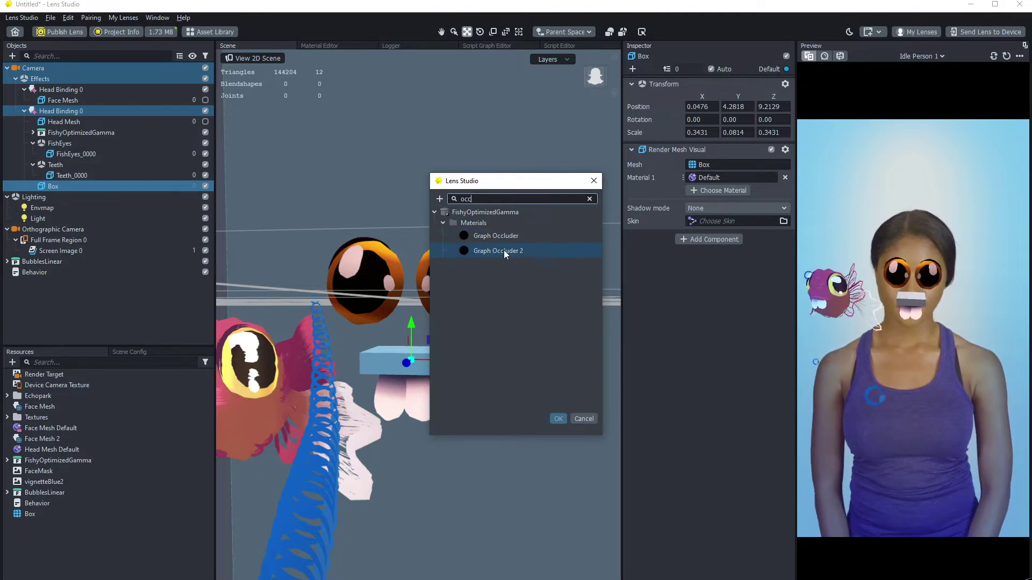
left_click(504, 236)
left_click(558, 418)
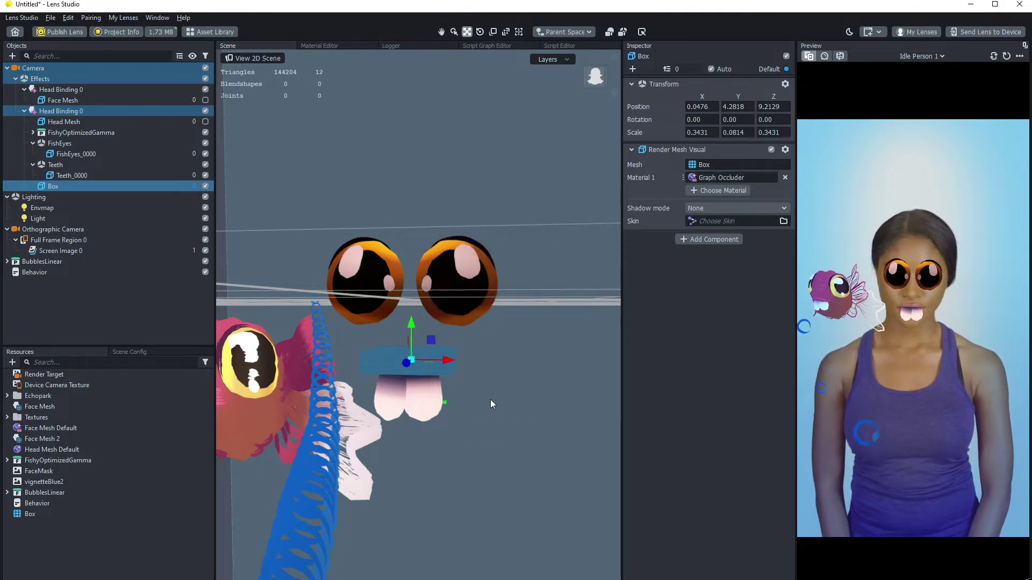
scroll(450, 324, "up", 2)
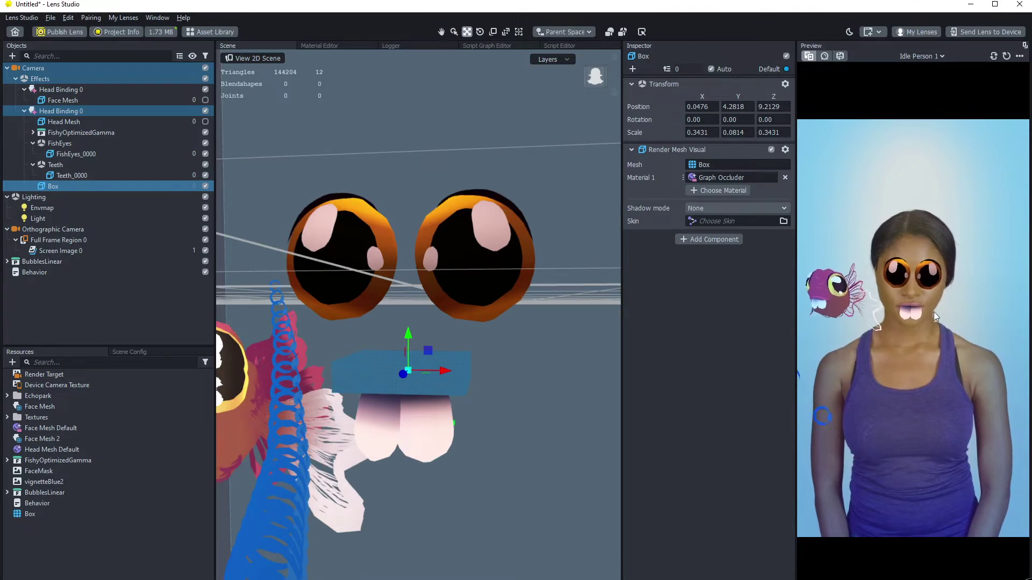
- Scale the FishEyes object up uniformly to about 4.82
left_click(471, 276)
left_click(82, 301)
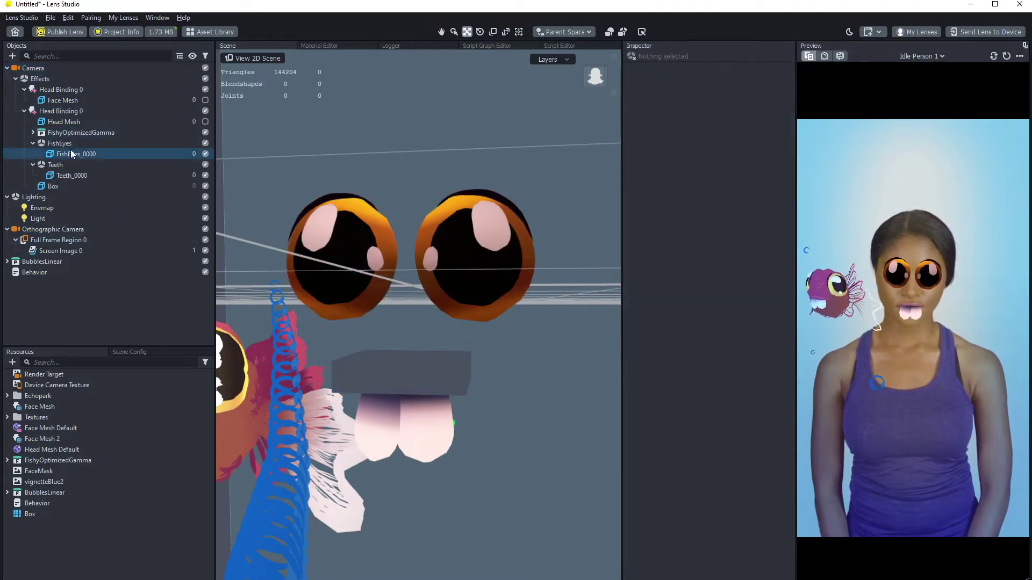
left_click(59, 145)
key("r")
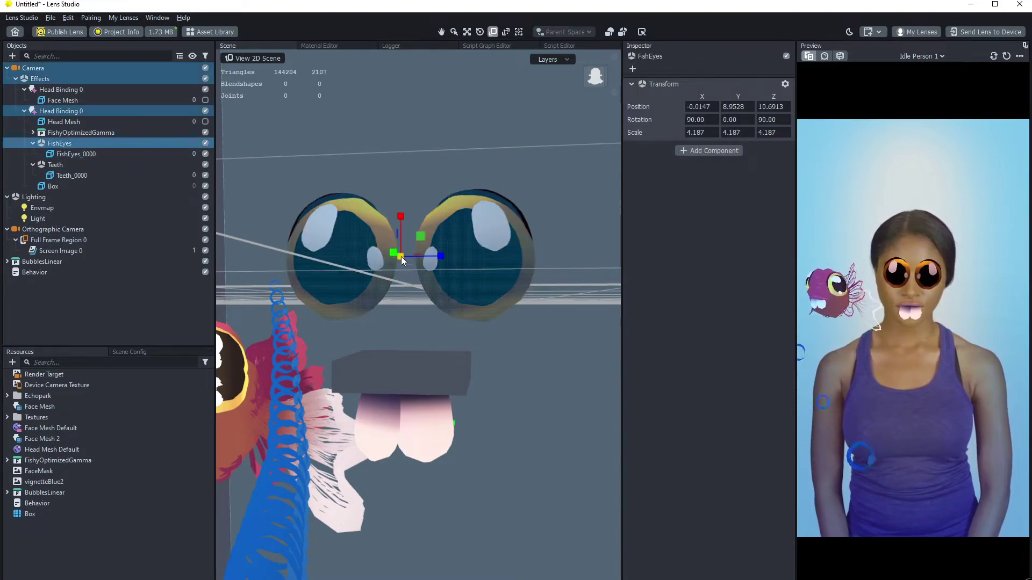
left_click_drag(401, 256, 403, 256)
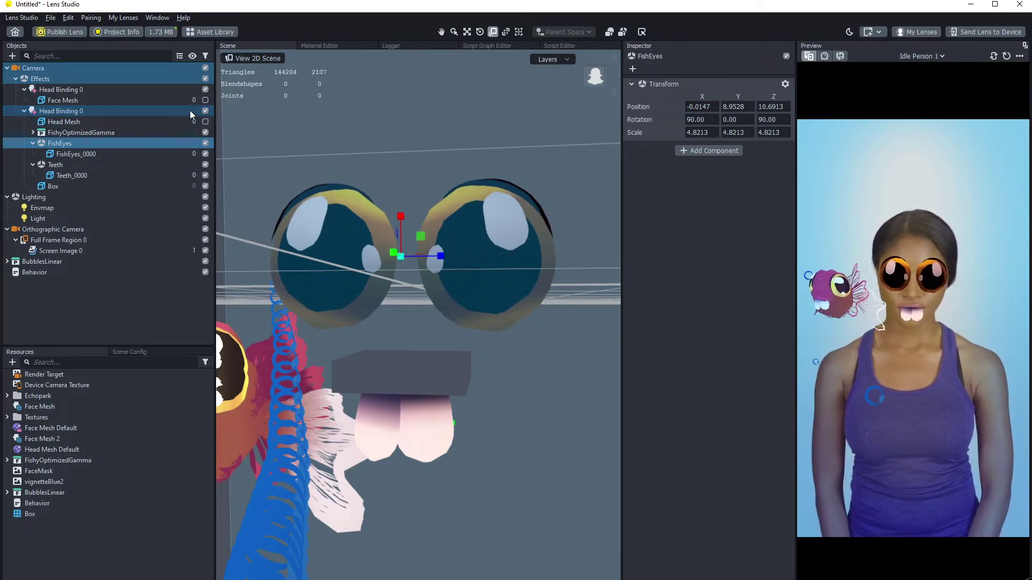
- Show the Head Mesh as a reference and move FishEyes back toward the face, to a Z position of about 10.60
left_click(205, 121)
middle_click_drag(511, 402, 445, 400)
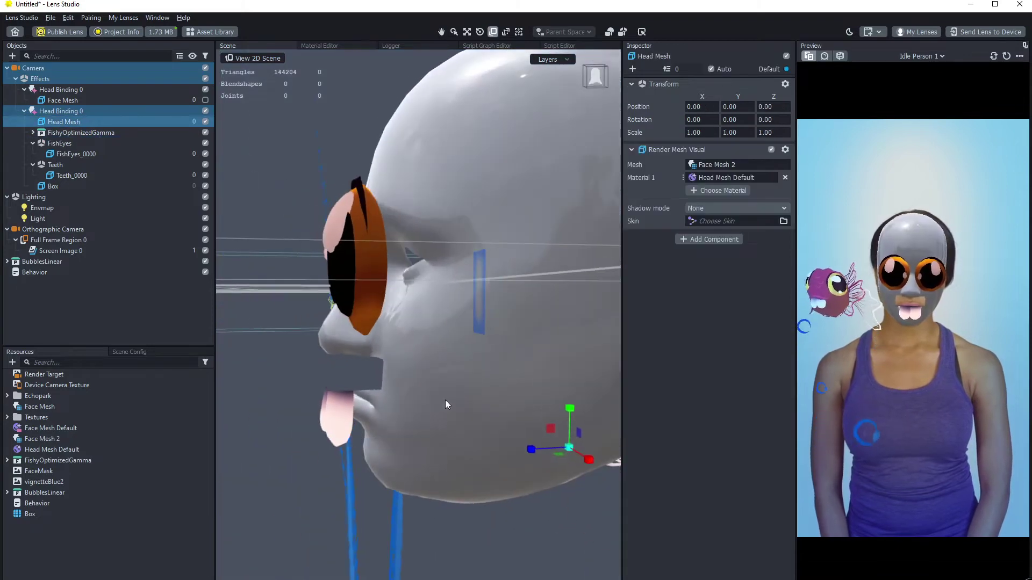
key("w")
left_click_drag(537, 447, 525, 445)
left_click(76, 154)
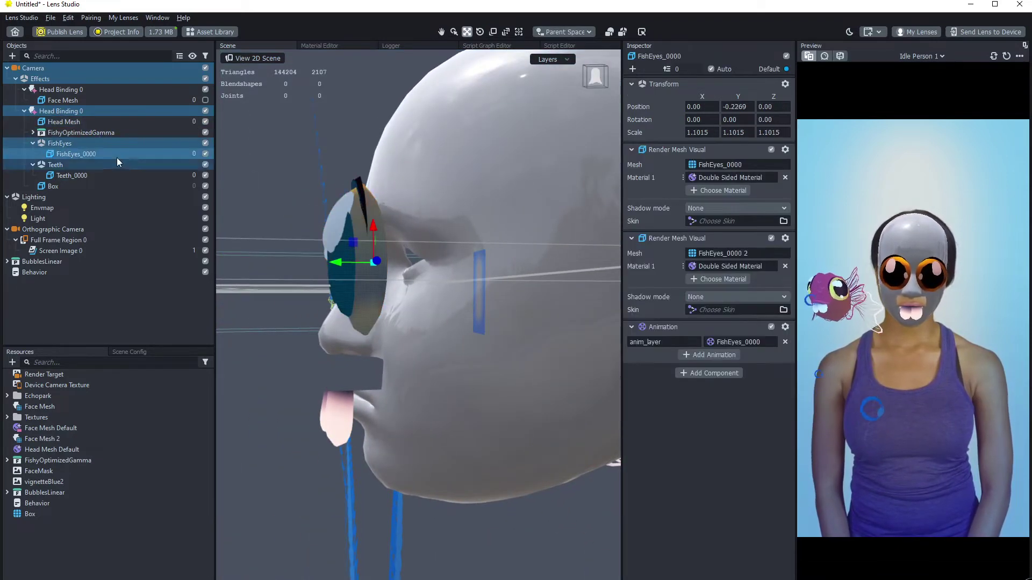
left_click(60, 144)
left_click_drag(308, 260, 311, 260)
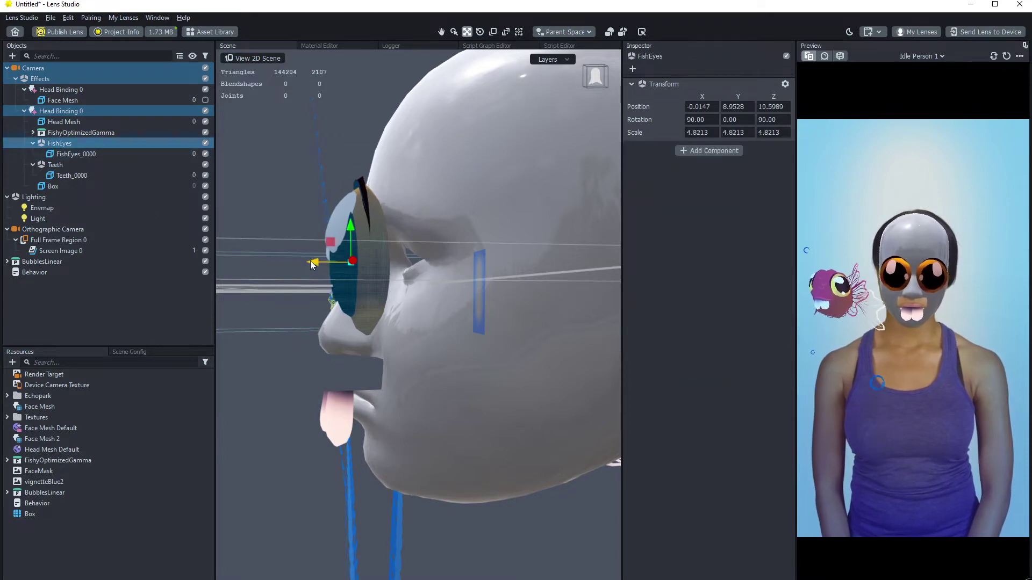
left_click_drag(413, 338, 517, 378, "alt")
left_click(99, 279)
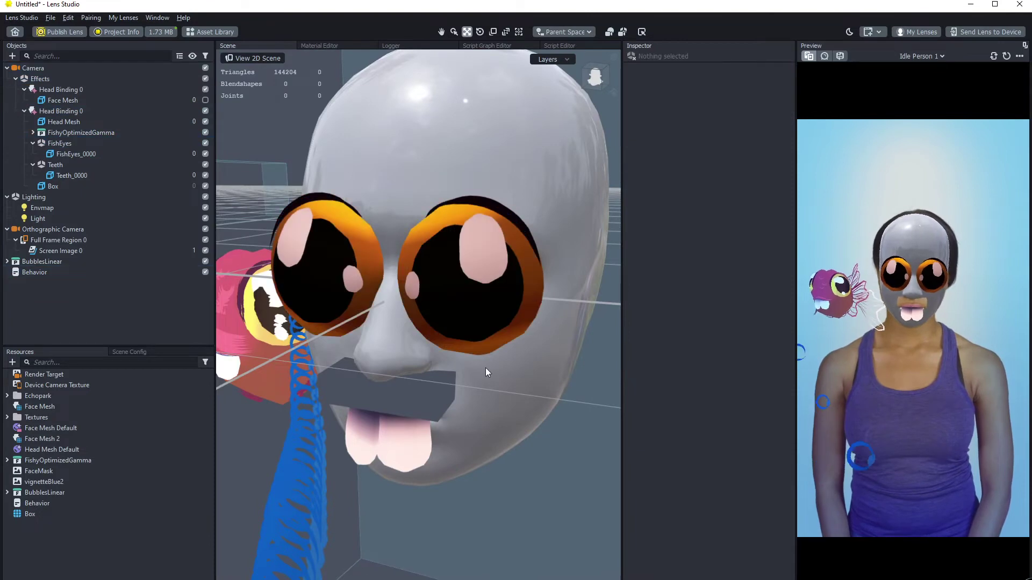
- Hide the Head Mesh again and collapse the Teeth and FishEyes groups in the object hierarchy
right_click_drag(485, 368, 523, 421, "alt")
left_click(400, 361)
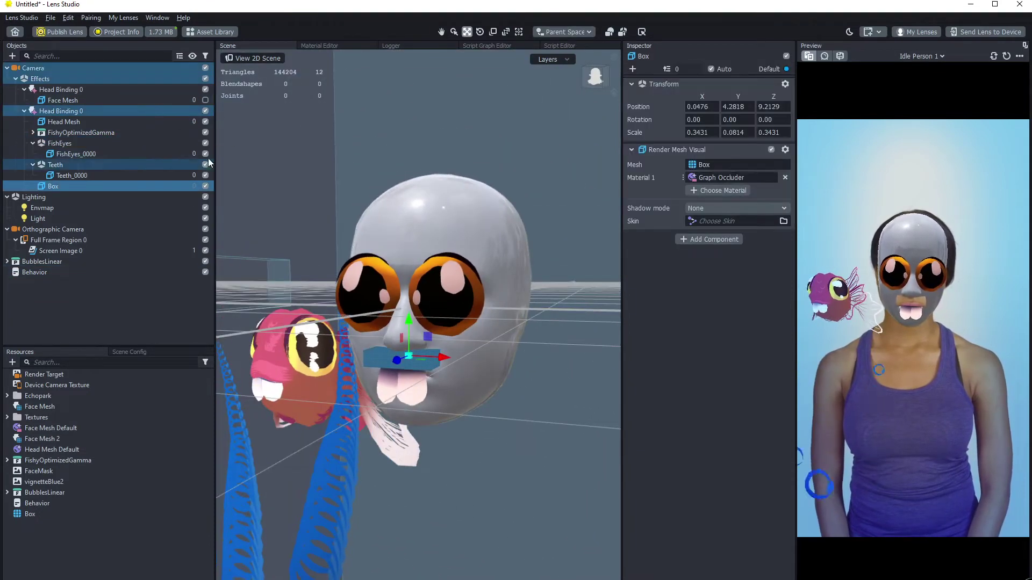
left_click(205, 122)
left_click(33, 164)
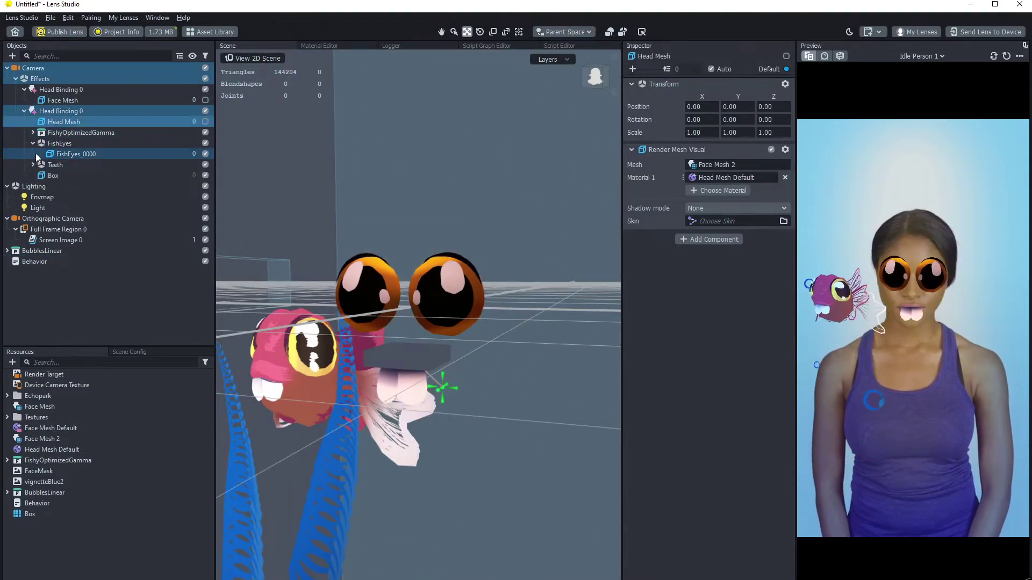
left_click(35, 144)
left_click(102, 305)
right_click_drag(433, 430, 419, 411, "alt")
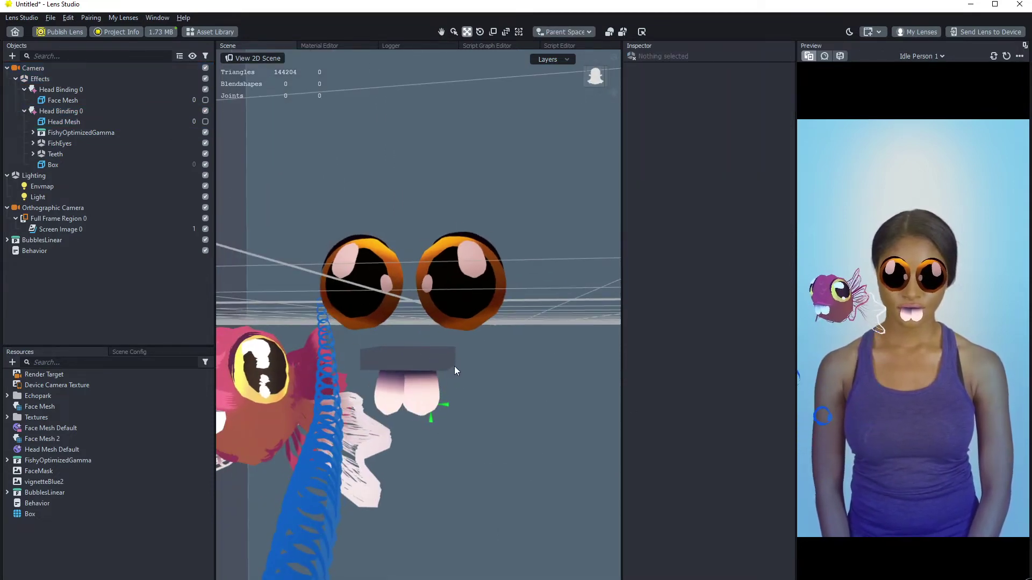
left_click_drag(454, 371, 391, 378, "alt")
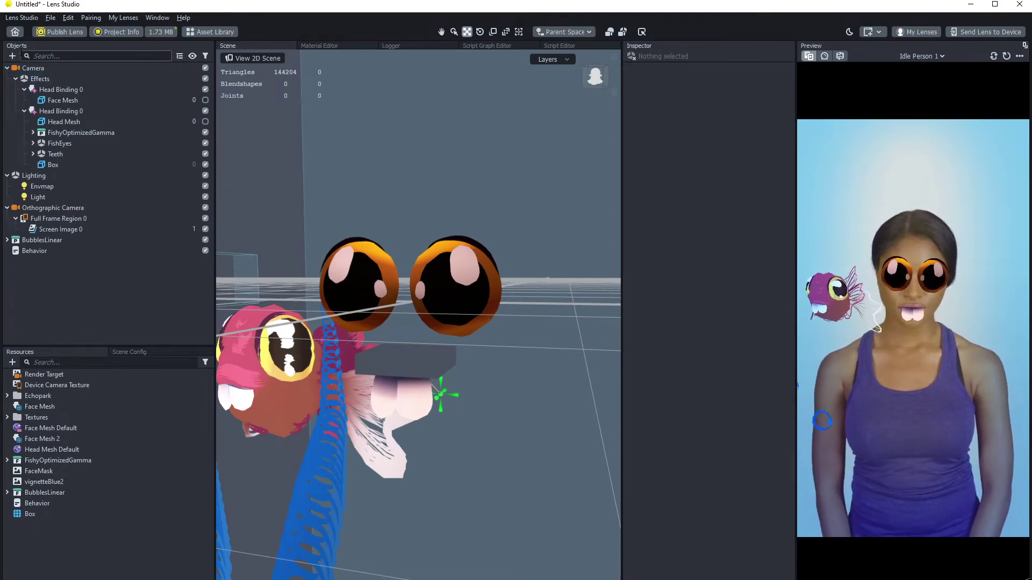
- Add a second Behavior helper script object to the scene
left_click(12, 55)
type("beha")
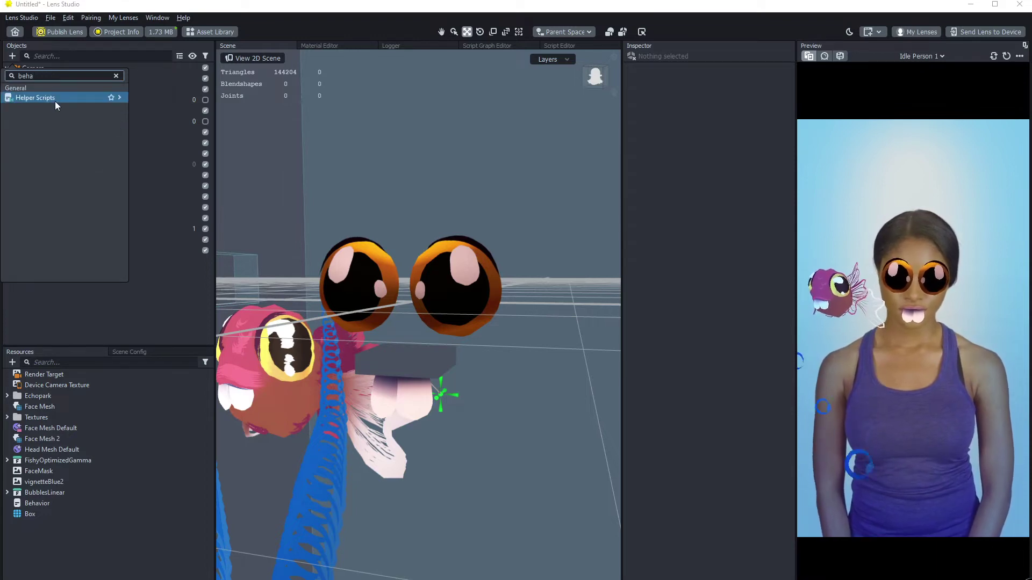
mouse_move(55, 101)
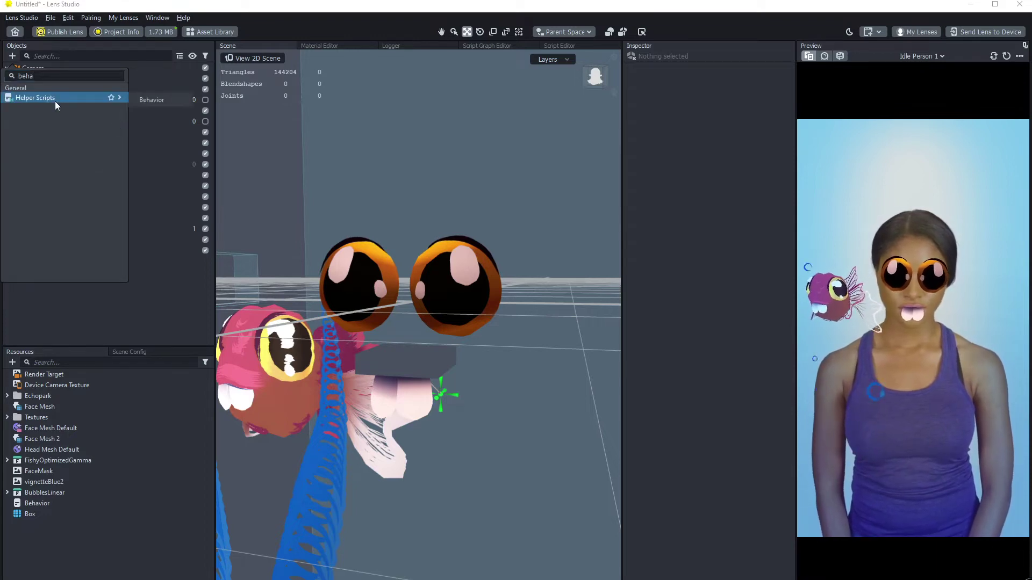
left_click(153, 98)
- Rename the Behavior object that has the Mouth Opened face event as Mouth Movement
left_click(27, 251)
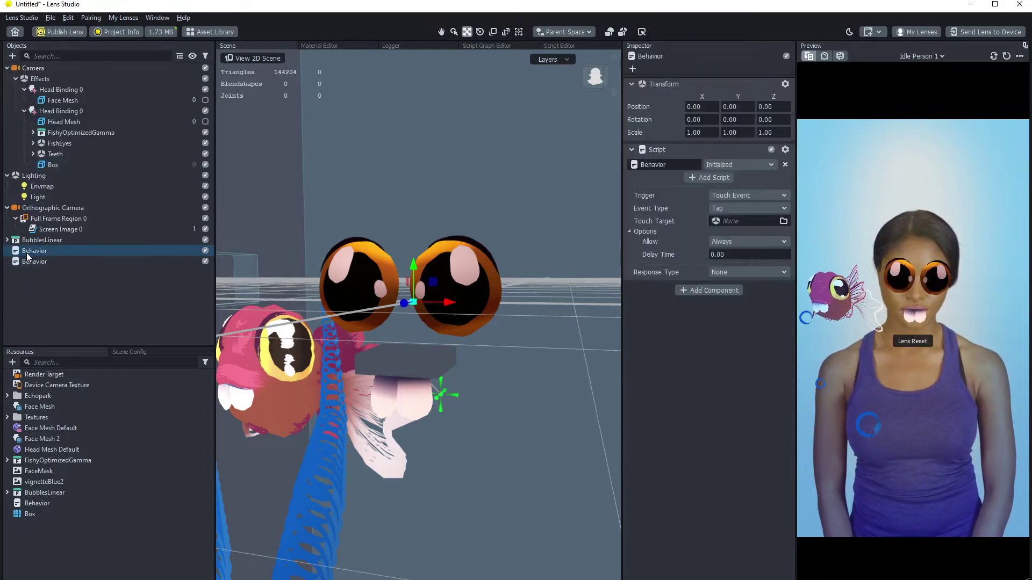
double_click(43, 251)
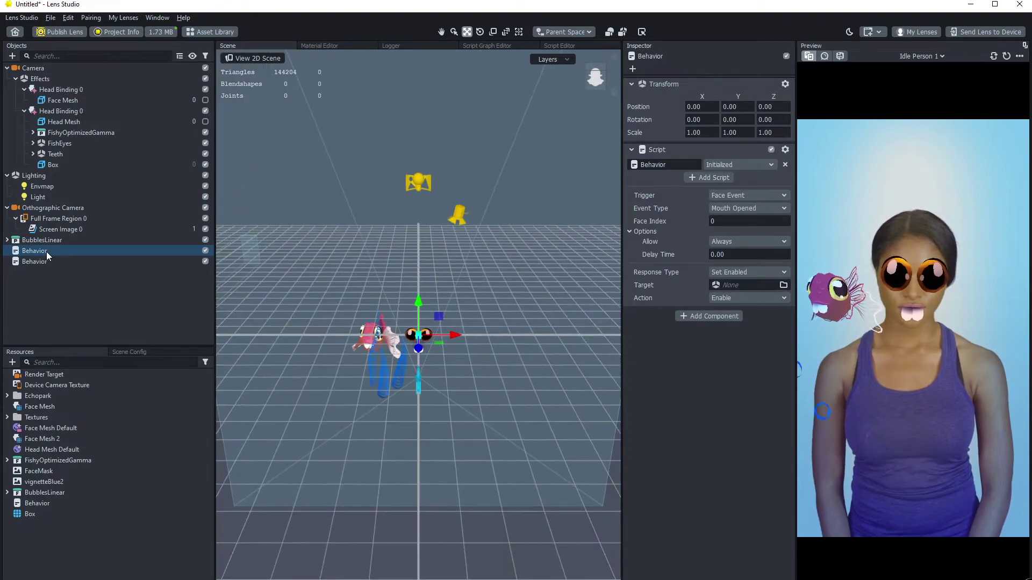
left_click(47, 251)
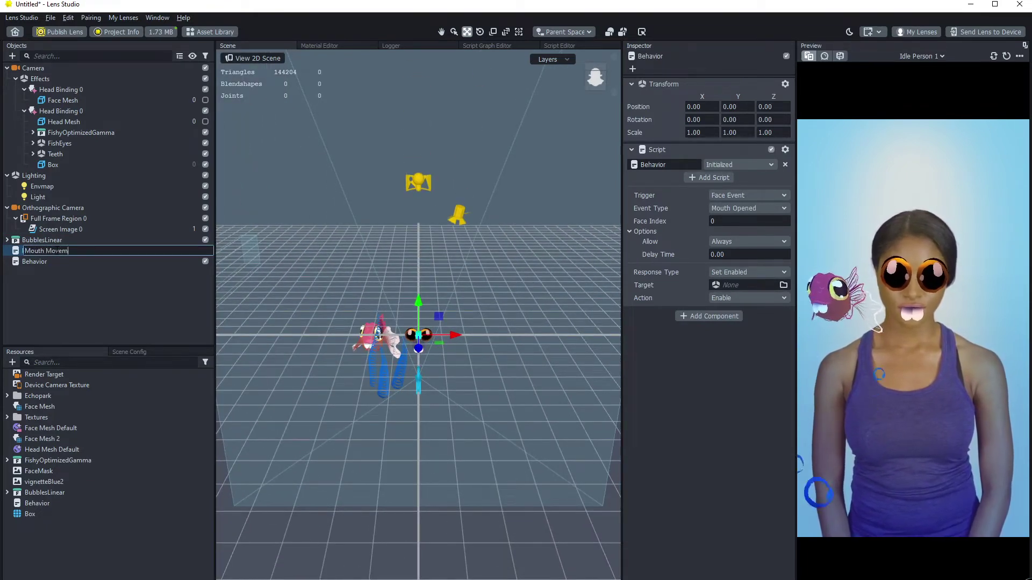
- Rename the other Behavior object, the one with the touch trigger, as Lens On
left_click(37, 261)
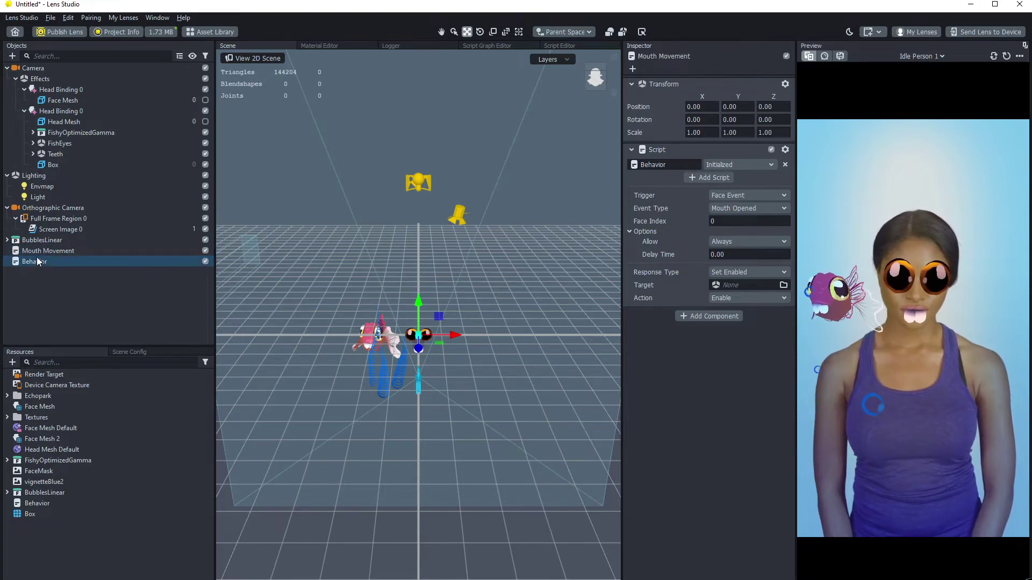
left_click(56, 262)
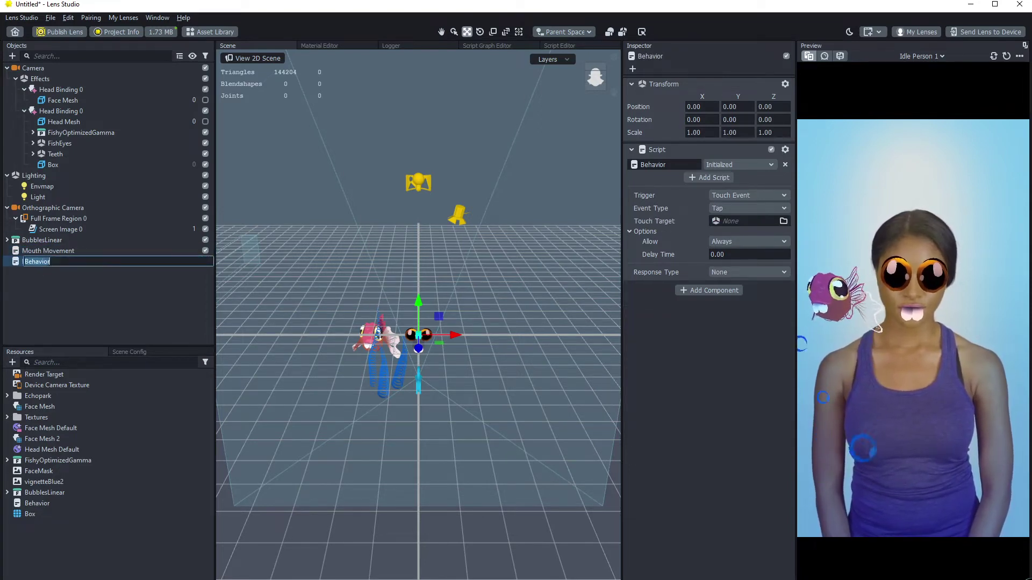
type("lens on")
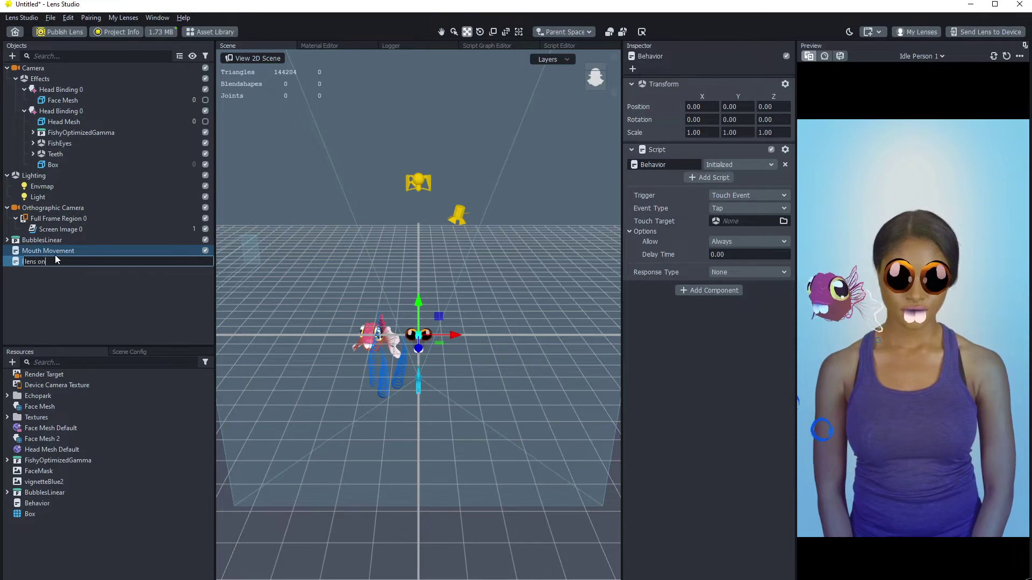
key("BackSpace")
key("BackSpace")
key("BackSpace")
key("BackSpace")
key("BackSpace")
key("BackSpace")
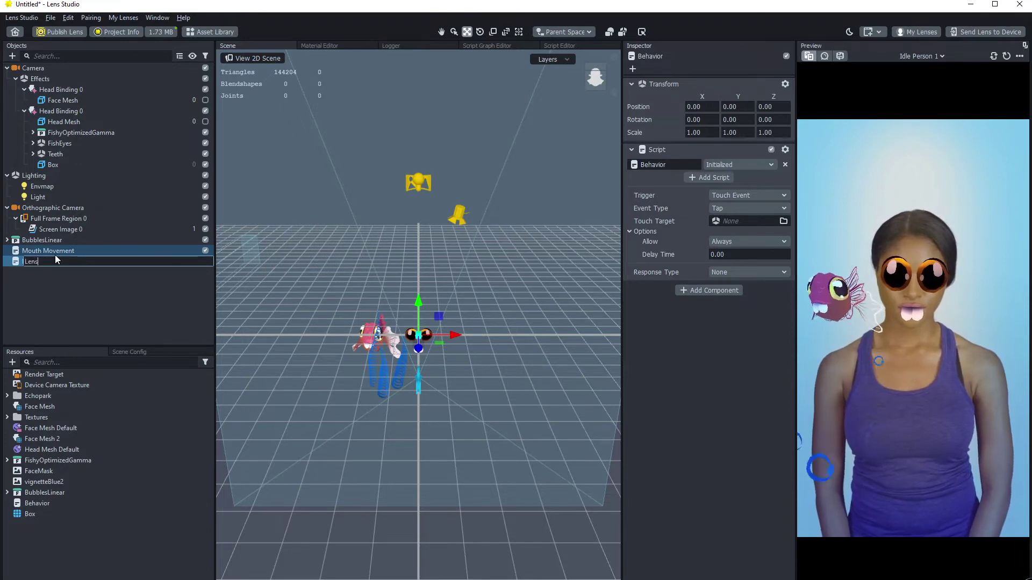
type("Lens On")
key("Return")
left_click(70, 273)
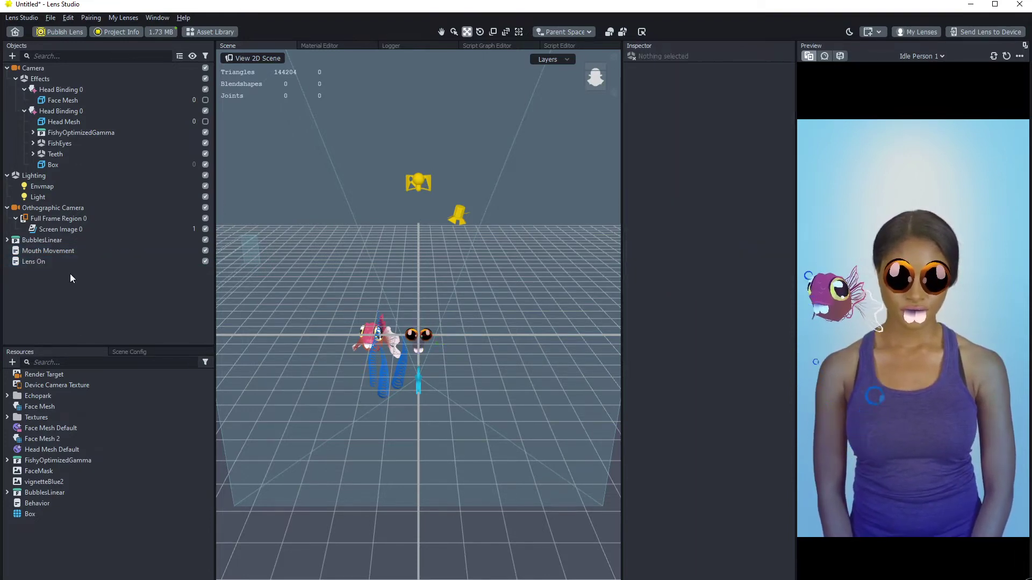
- Set the trigger of the Lens On behavior to Lens Turned On
left_click(70, 261)
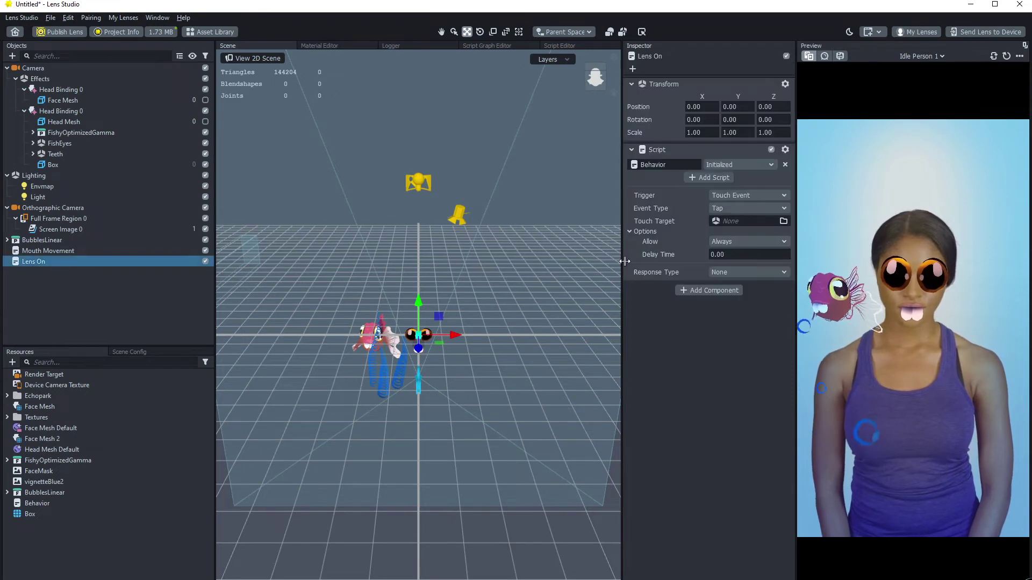
left_click(749, 195)
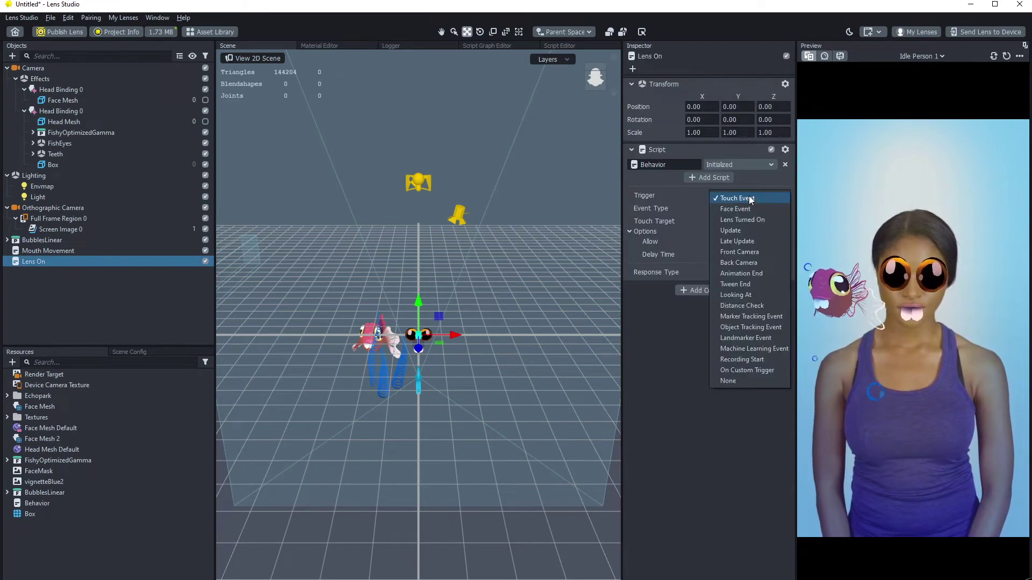
left_click(760, 224)
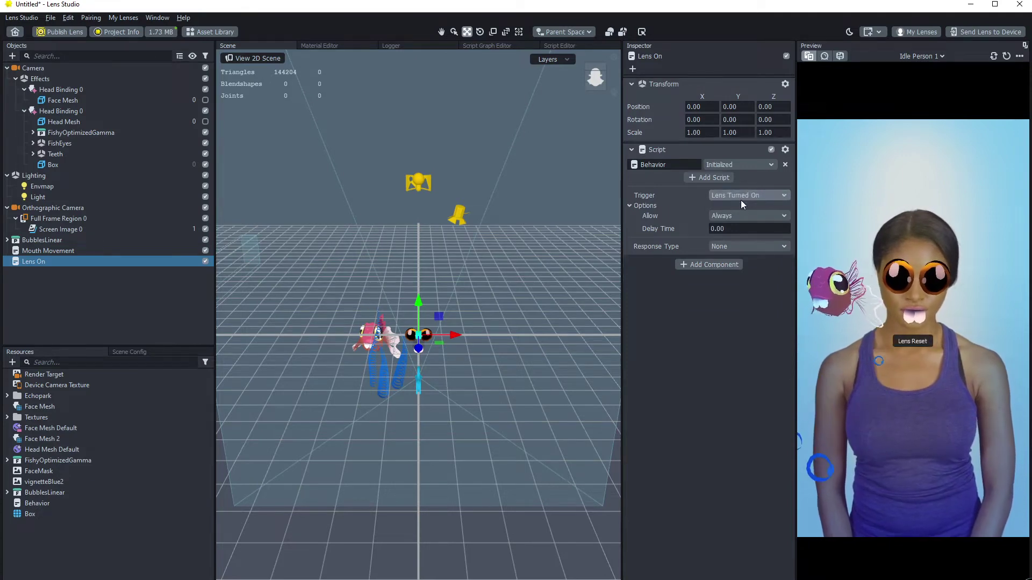
- Give the Lens On behavior a Set Enabled response with the Disable action and FishEyes as its target
left_click(750, 247)
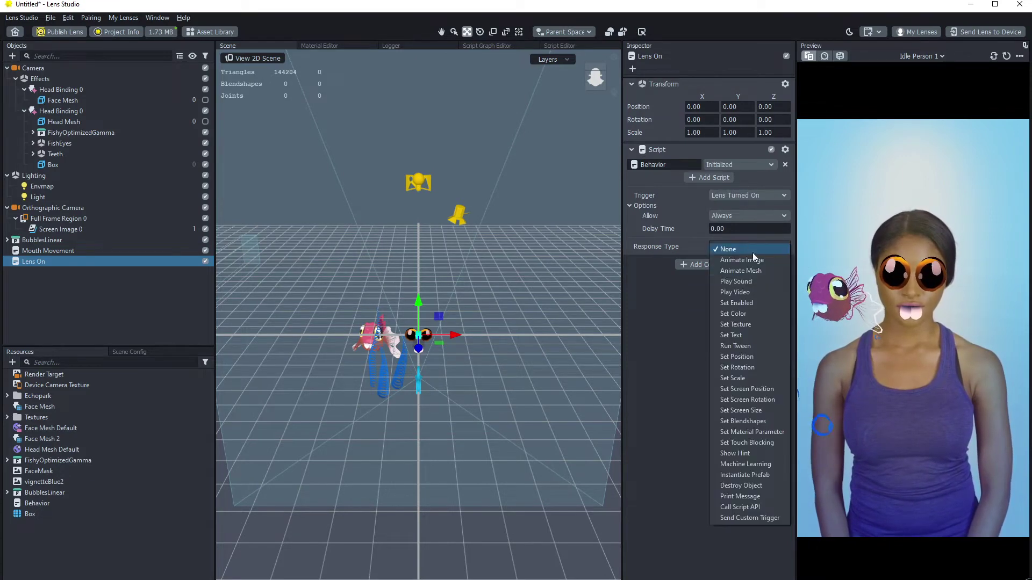
left_click(751, 304)
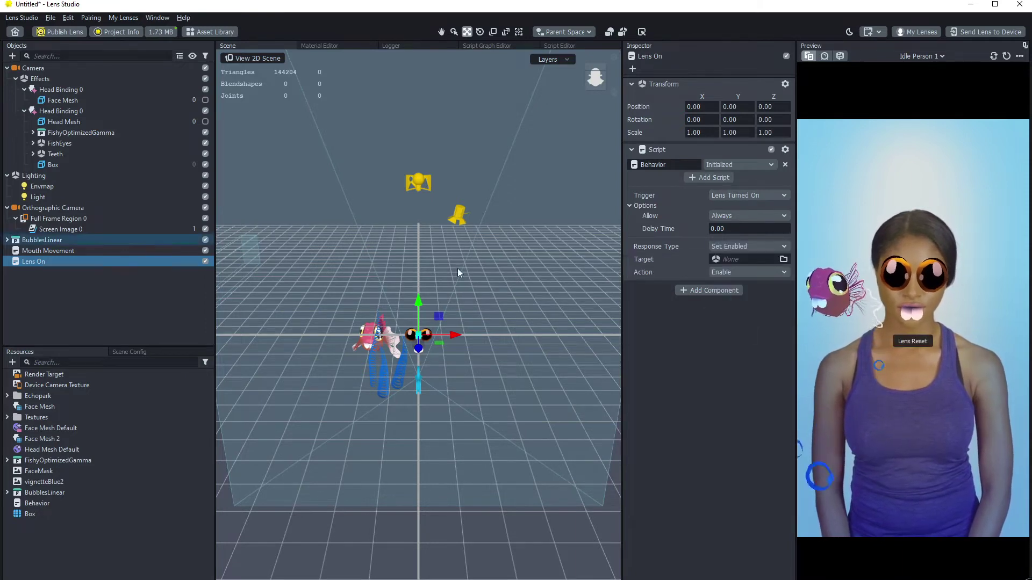
left_click(733, 273)
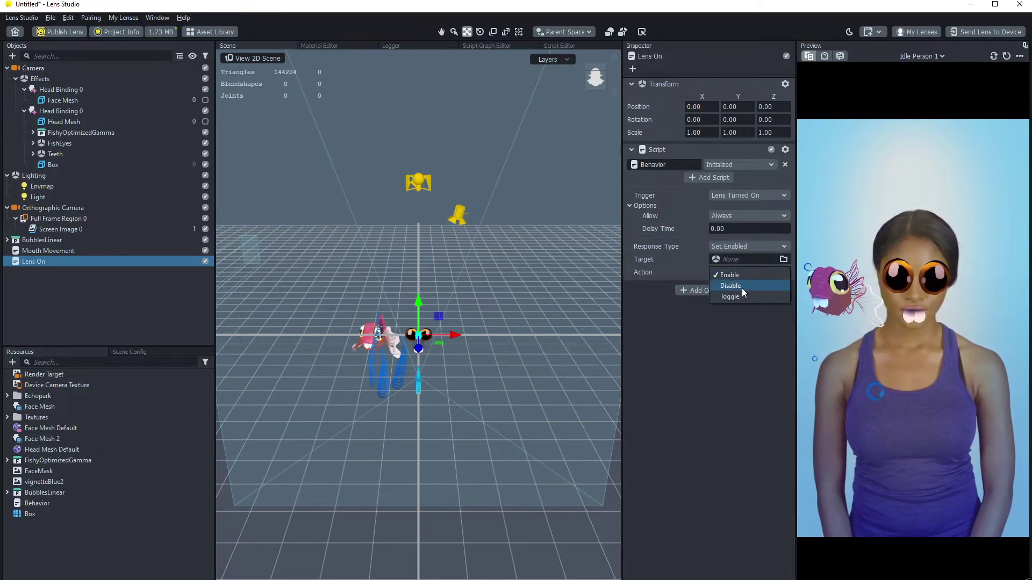
left_click(742, 289)
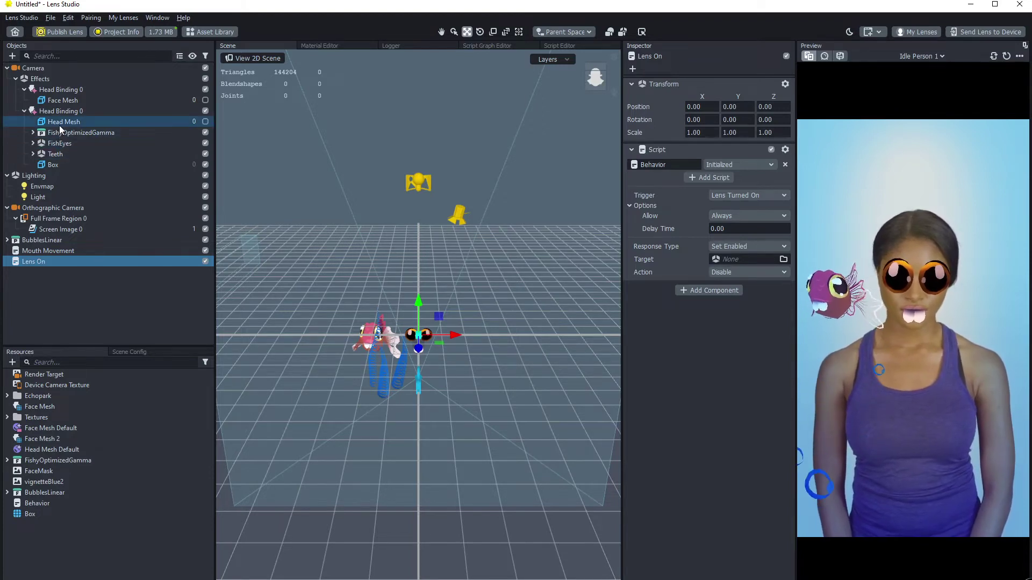
left_click_drag(60, 142, 732, 262)
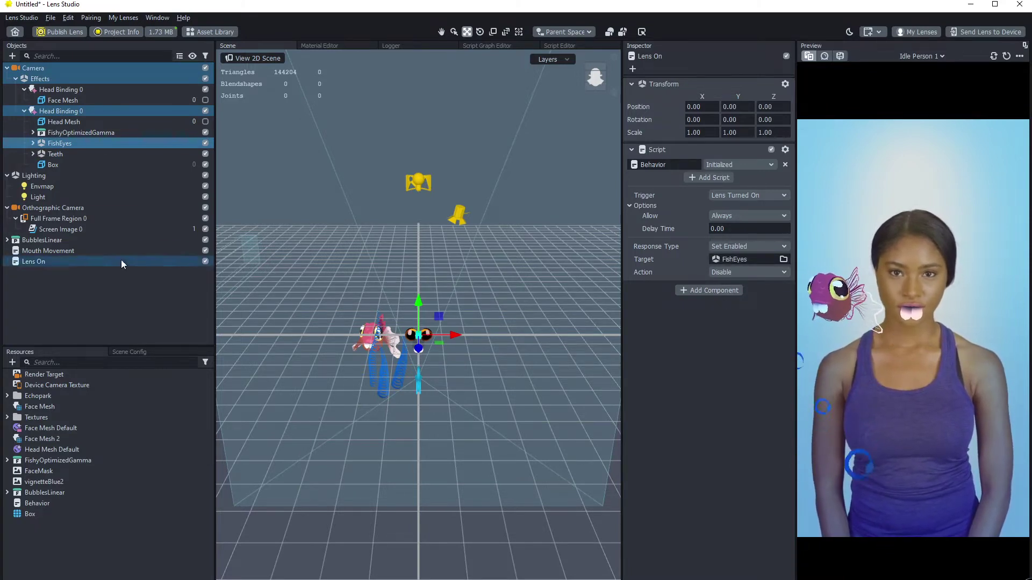
- Duplicate the Behavior script component within Lens On and set the copy's target to Teeth
left_click(731, 164)
left_click(737, 161)
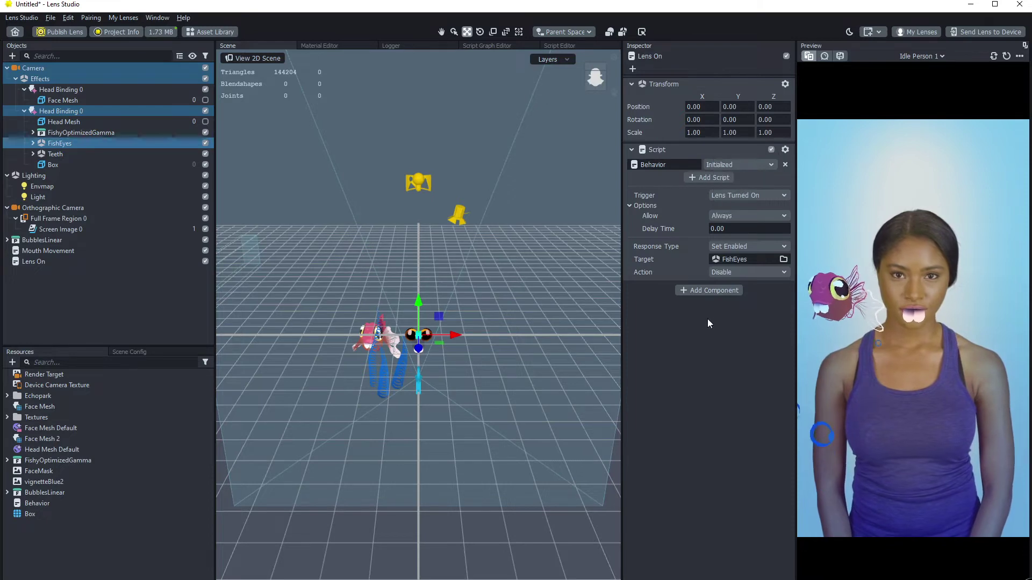
right_click(708, 318)
left_click(735, 328)
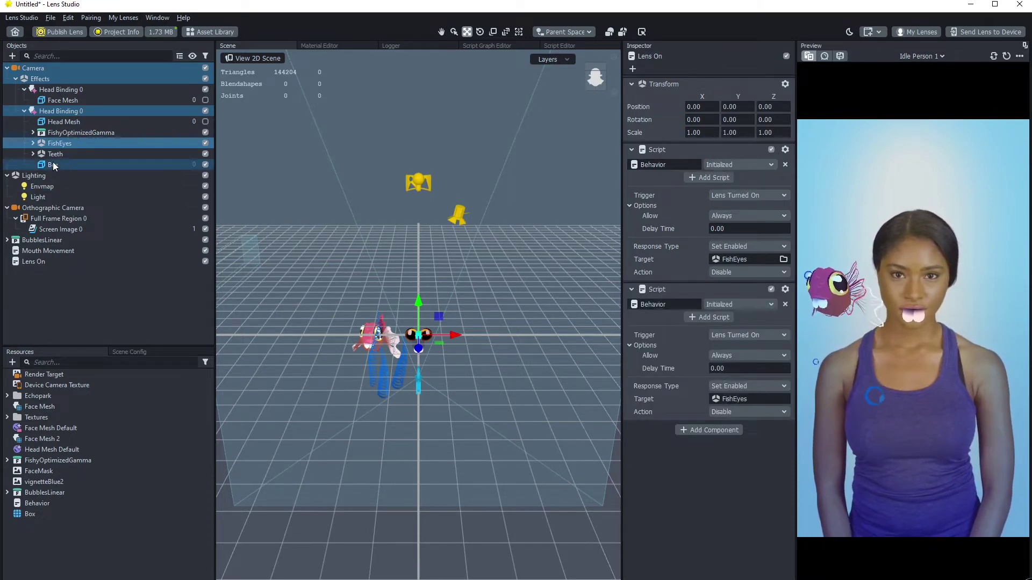
left_click_drag(53, 154, 736, 397)
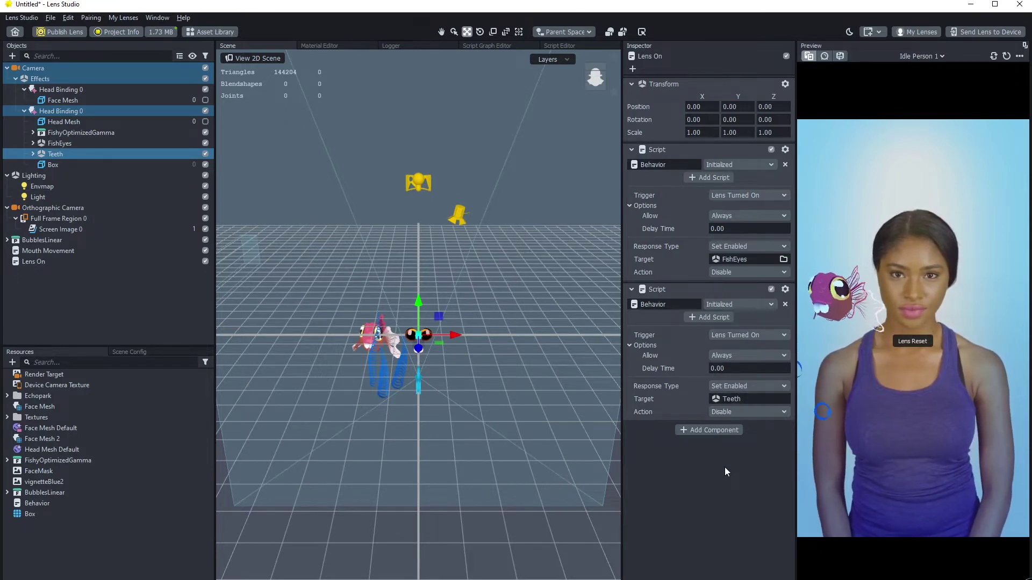
- Assign FishEyes as the target of the Mouth Movement behavior
left_click(48, 251)
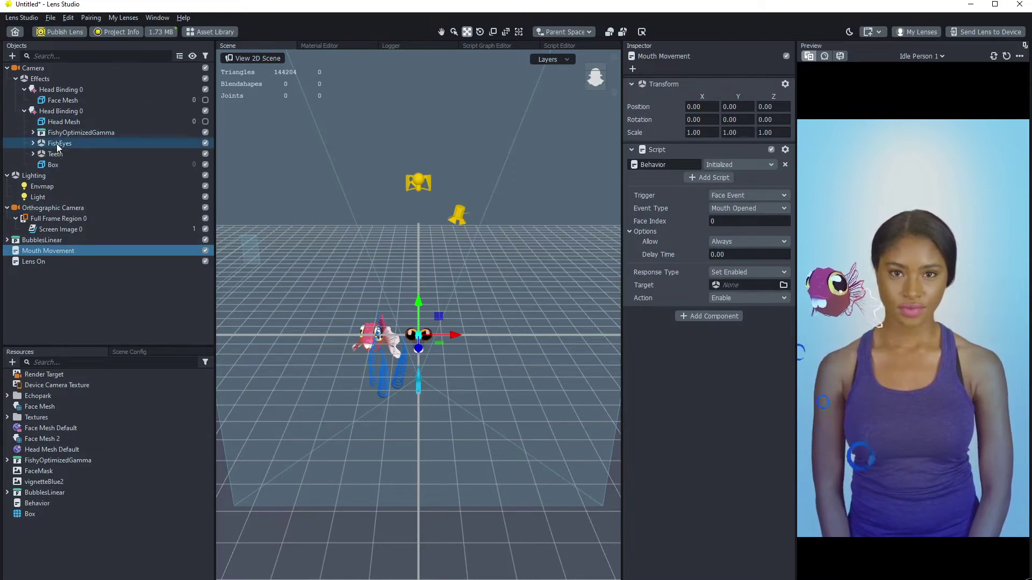
left_click_drag(56, 144, 659, 289)
left_click_drag(750, 284, 750, 285)
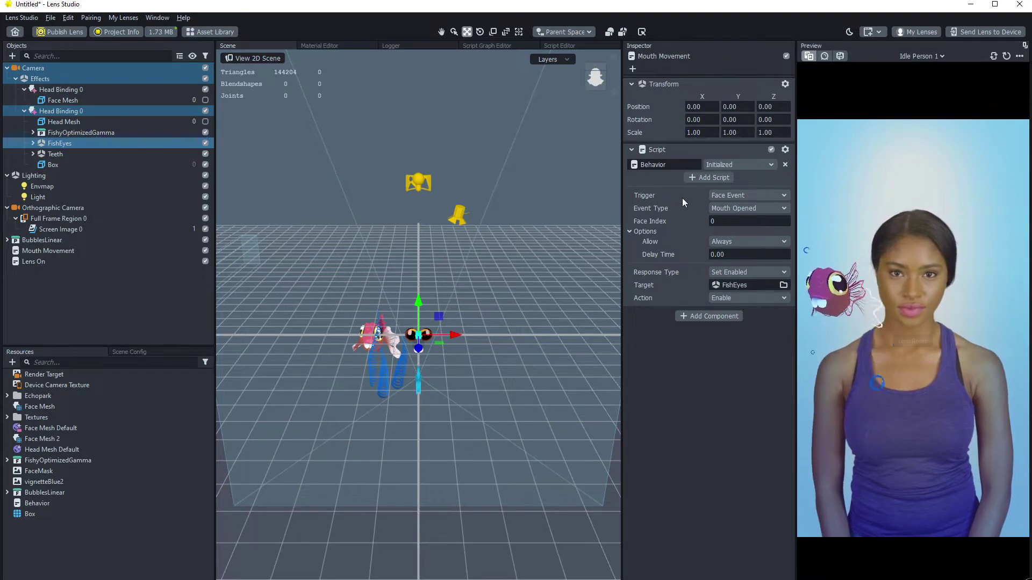
- Duplicate the Mouth Opened script component within Mouth Movement and set the copy's target to Teeth
left_click(720, 164)
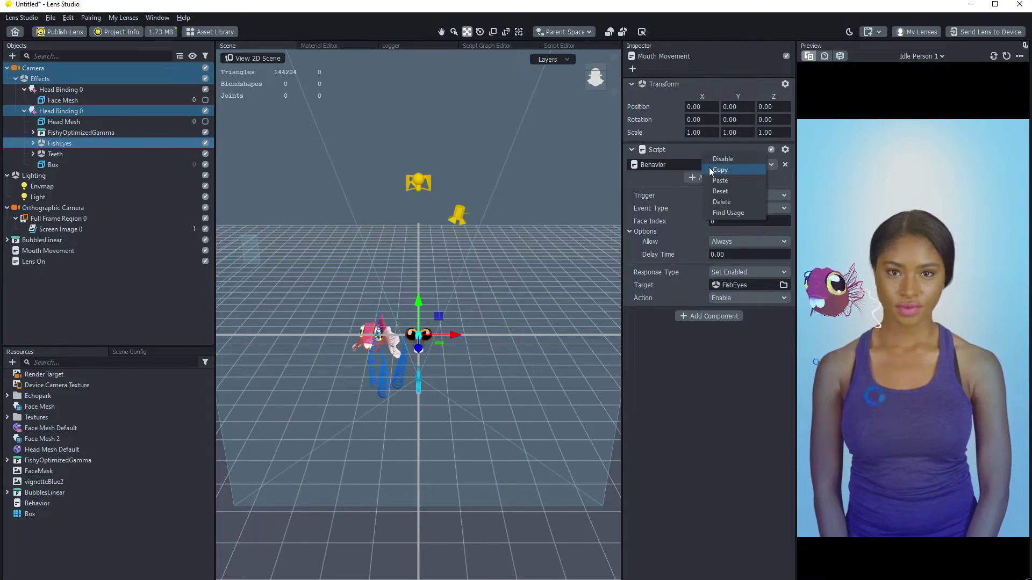
right_click(681, 398)
left_click(711, 404)
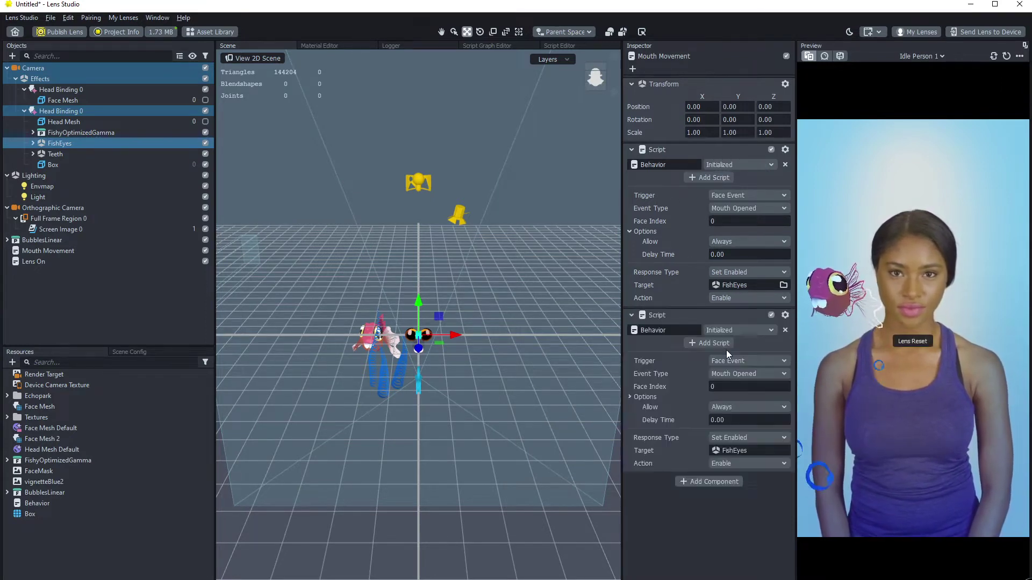
left_click_drag(55, 154, 473, 342)
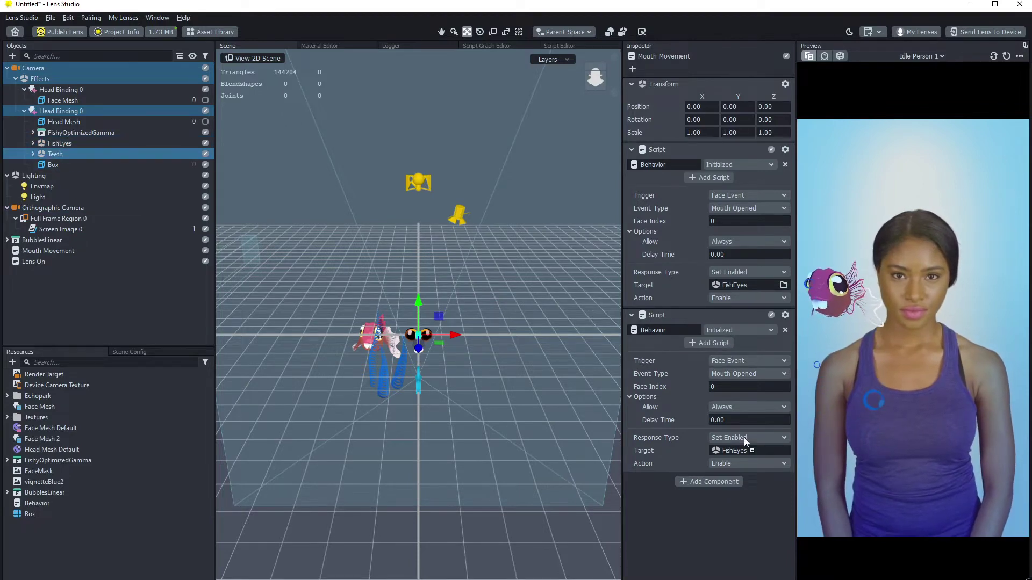
left_click_drag(744, 437, 739, 451)
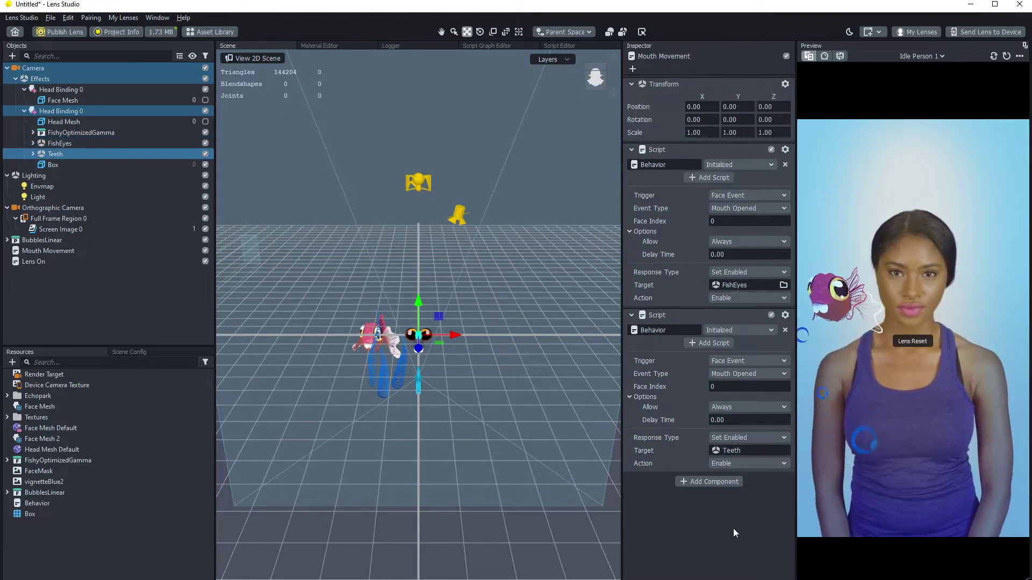
- Set the Action of both Mouth Opened behaviors, targeting Teeth and FishEyes, to Toggle
left_click(748, 464)
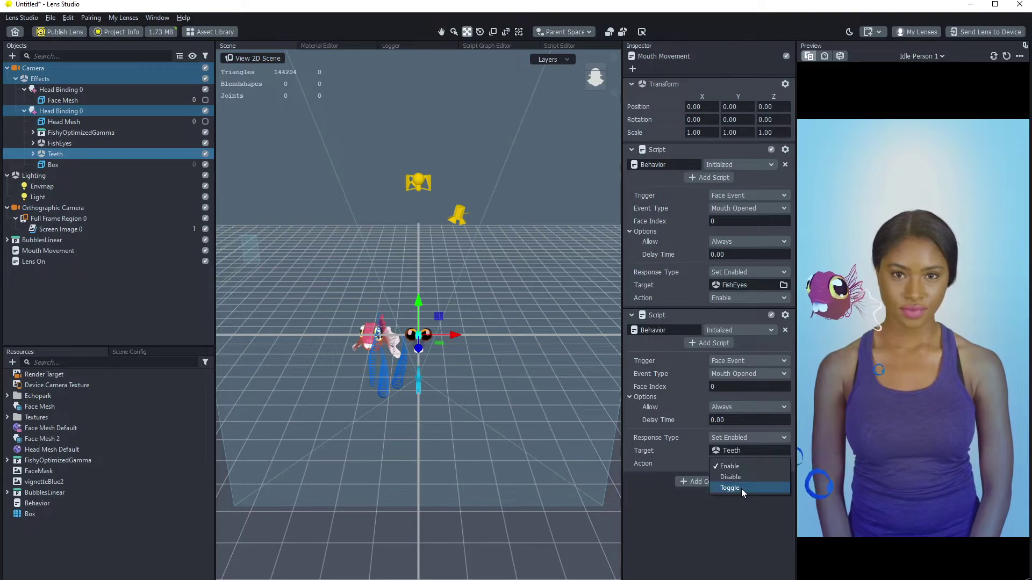
left_click(740, 489)
left_click(735, 298)
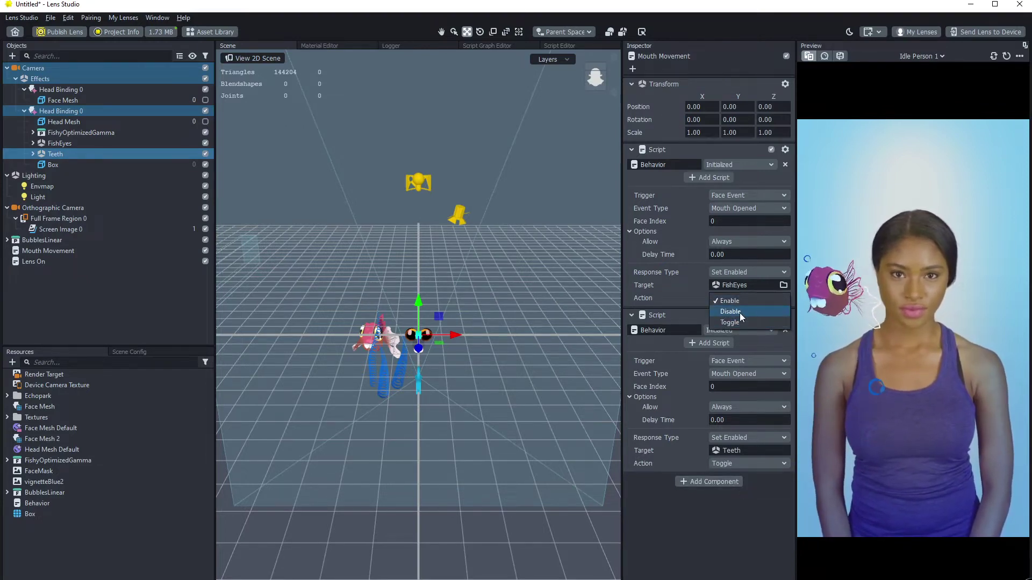
left_click(741, 323)
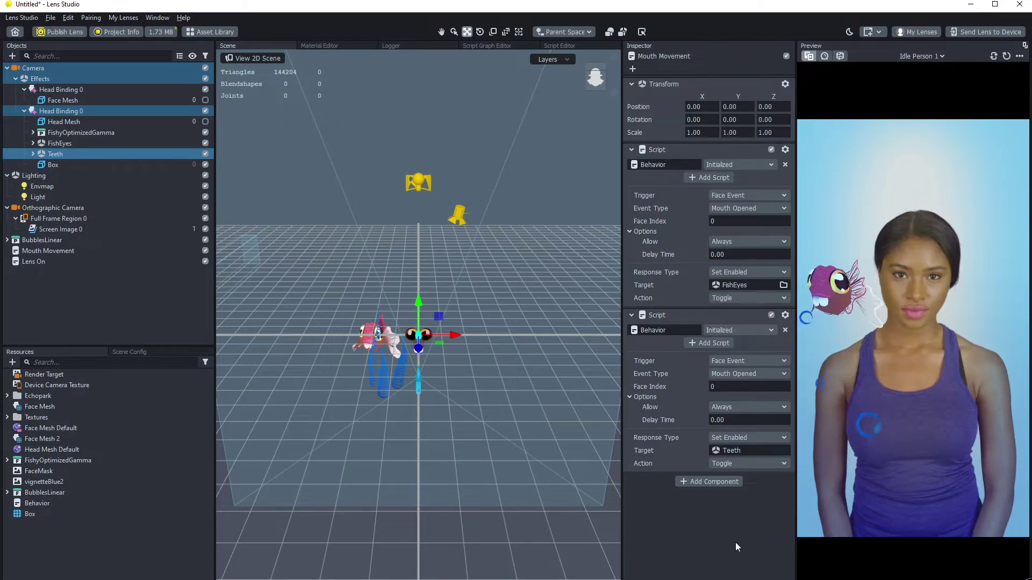
- Switch the preview source to Open Mouth Person 1 to test the mouth-triggered eyes and teeth
left_click_drag(476, 404, 468, 392, "alt")
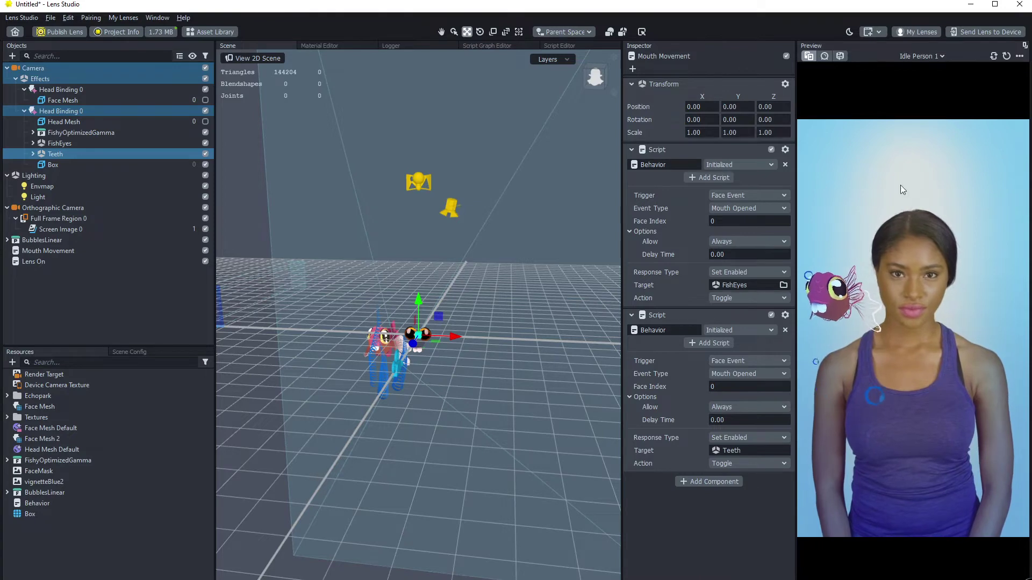
left_click(924, 57)
scroll(935, 156, "down", 3)
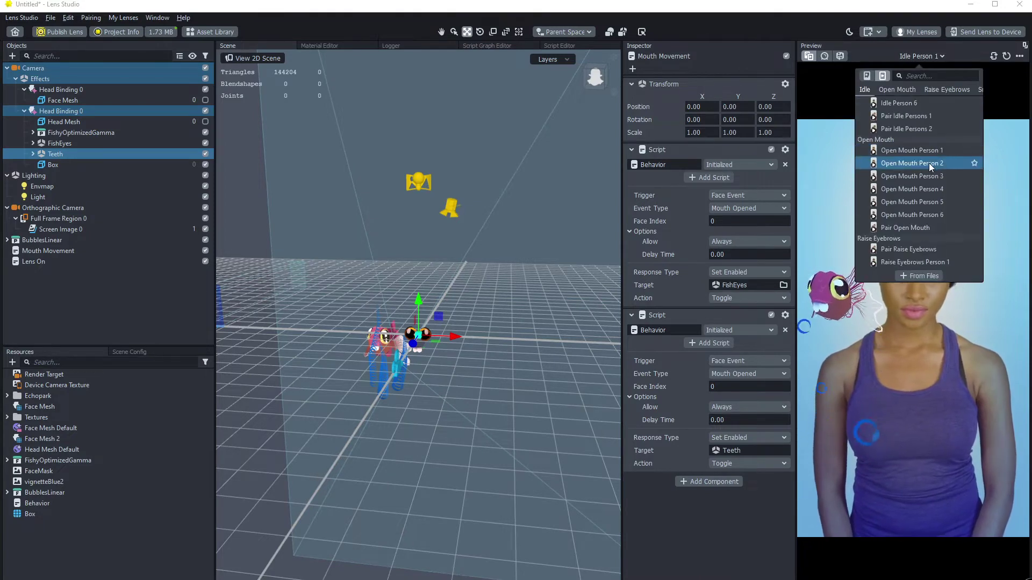
left_click(940, 147)
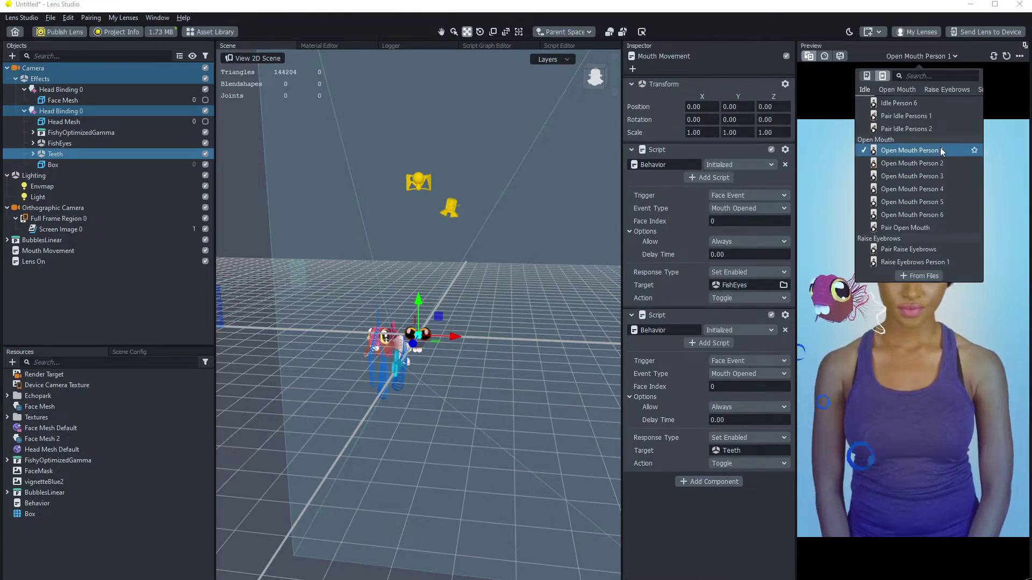
left_click(725, 528)
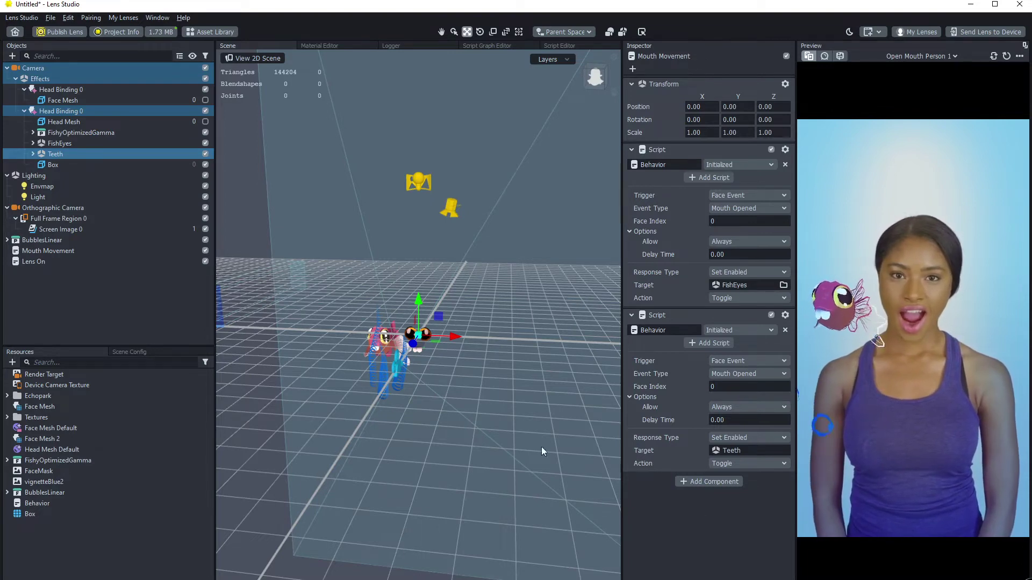
left_click(34, 156, "ctrl")
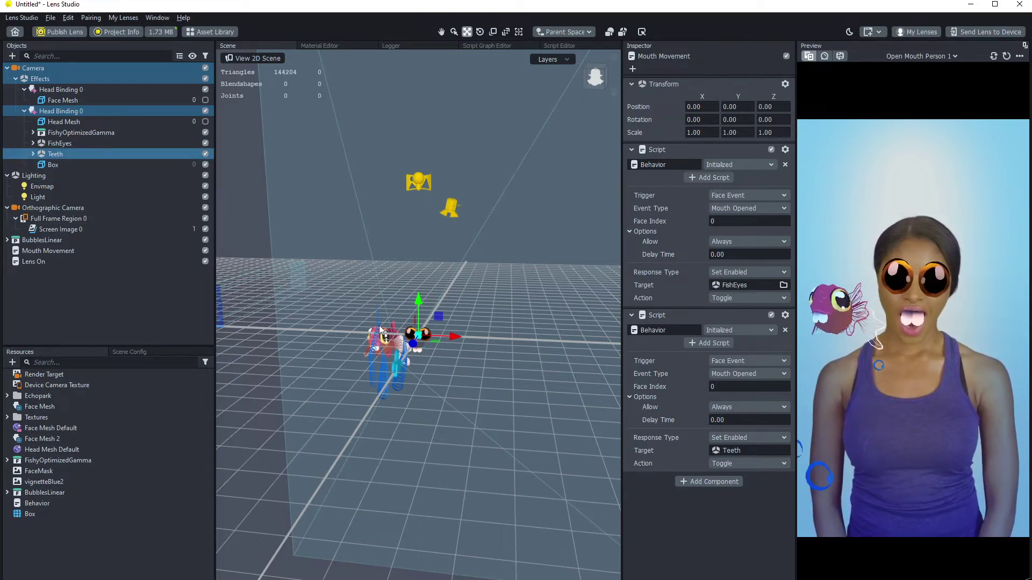
- Change the FishEyes and Teeth behaviors in Mouth Movement to the Enable action, trying Toggle on Teeth once more in between
left_click(761, 466)
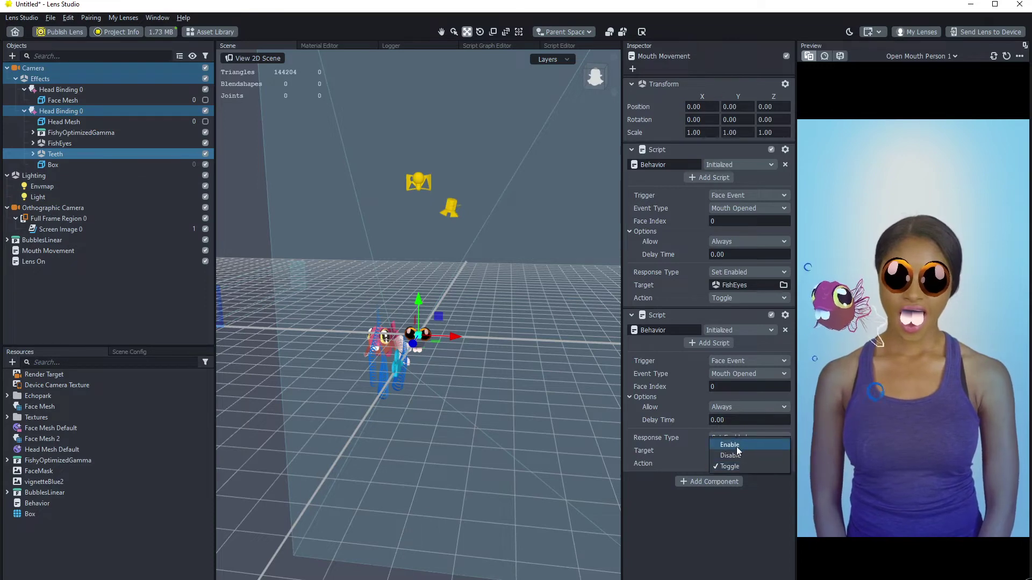
left_click(739, 463)
left_click(744, 298)
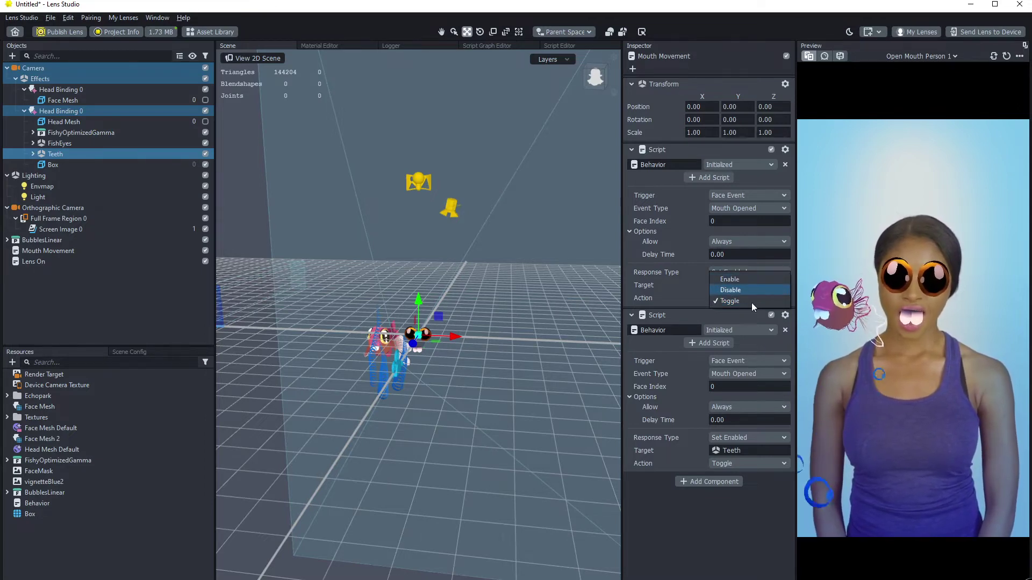
left_click(744, 279)
left_click(760, 466)
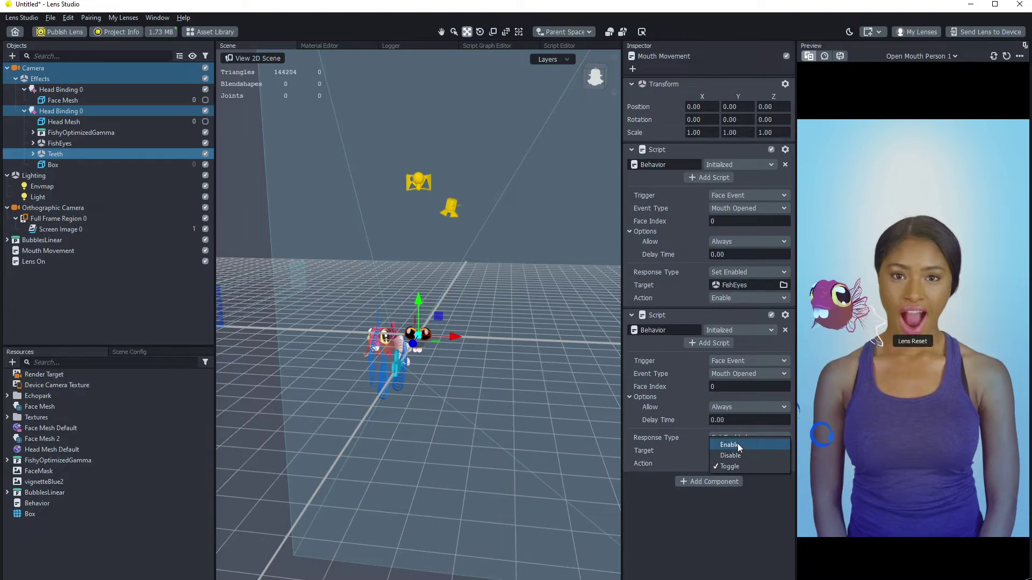
left_click(738, 443)
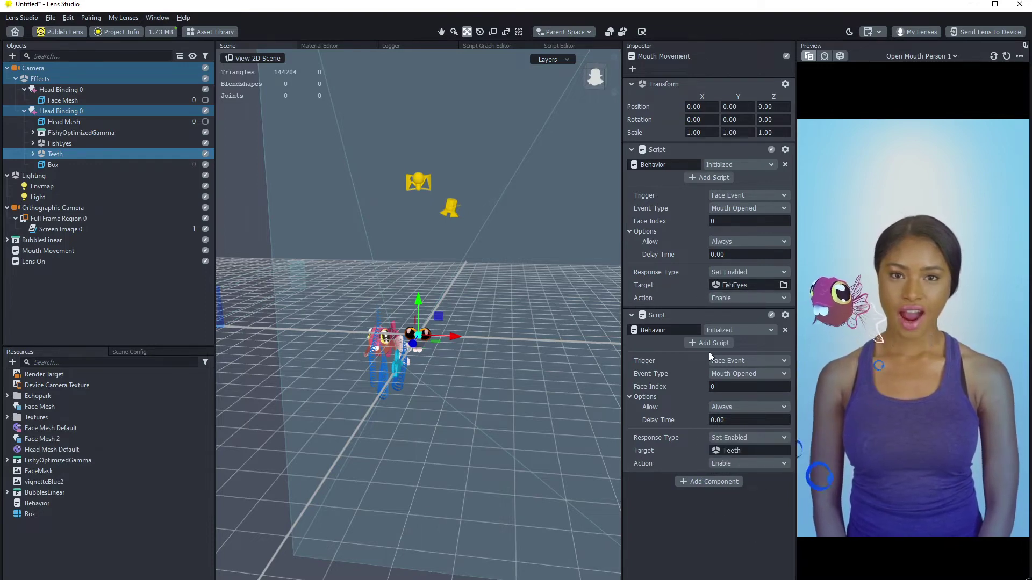
left_click(752, 464)
left_click(727, 489)
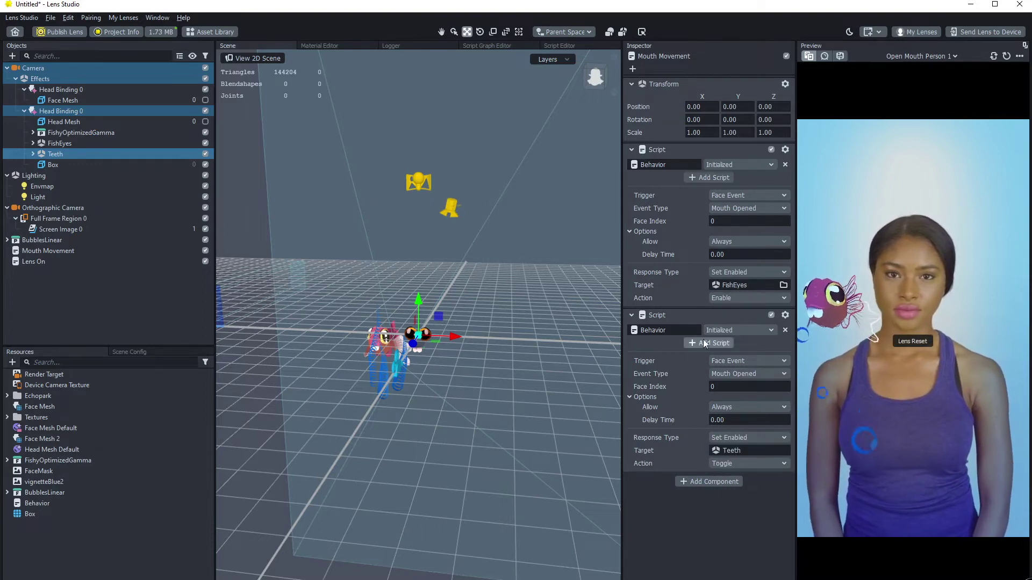
left_click(748, 463)
left_click(747, 466)
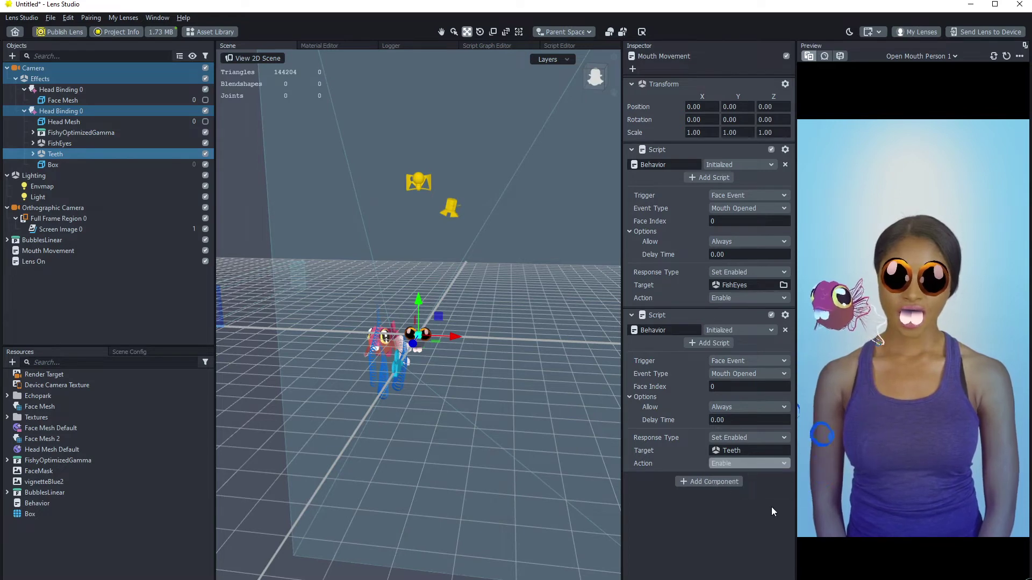
- Try a duplicate of the Teeth script component with the Mouth Closed event type in Mouth Movement, and delete the copy
right_click(701, 315)
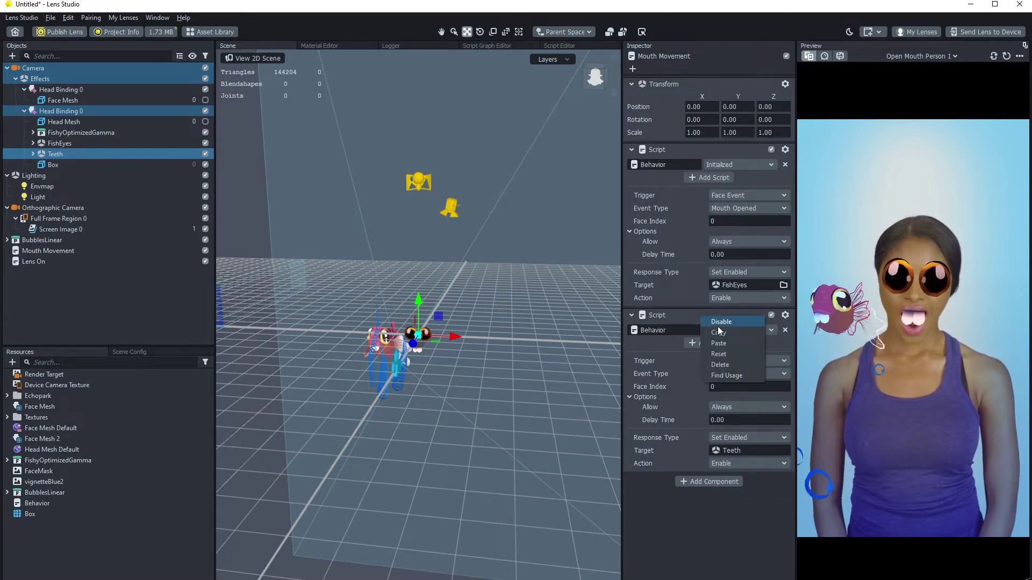
left_click(719, 333)
right_click(716, 528)
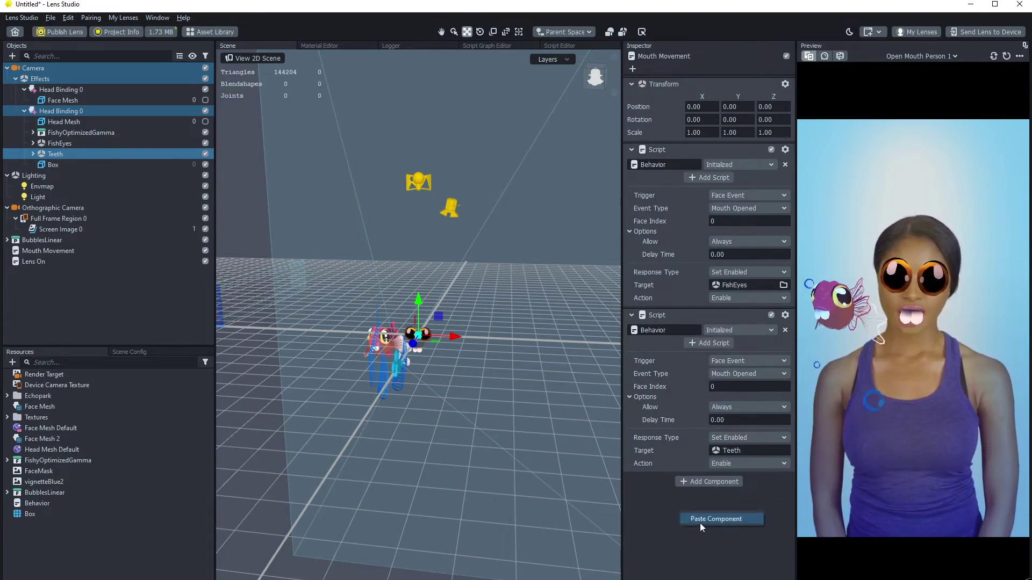
left_click(700, 523)
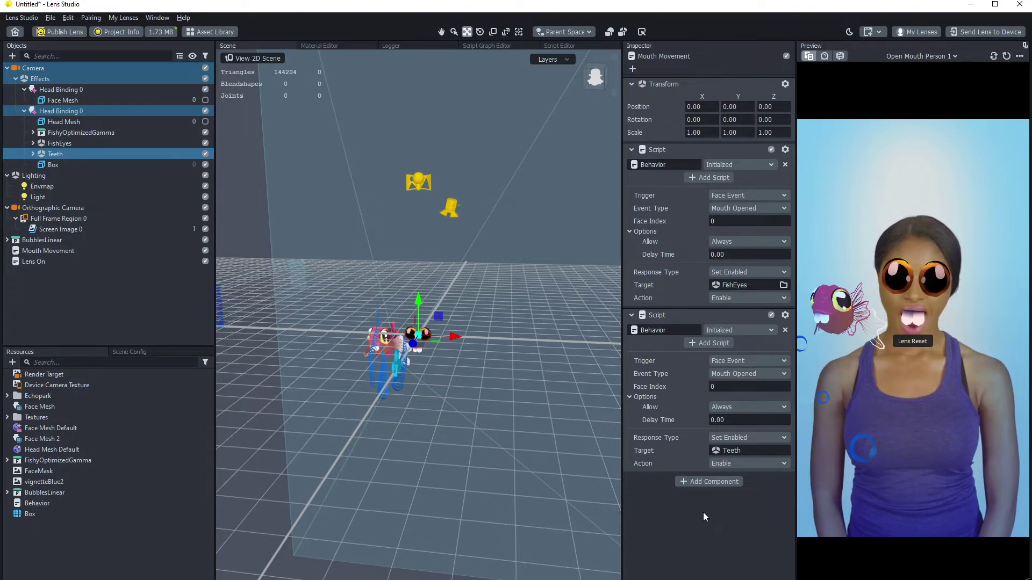
scroll(746, 556, "down", 1)
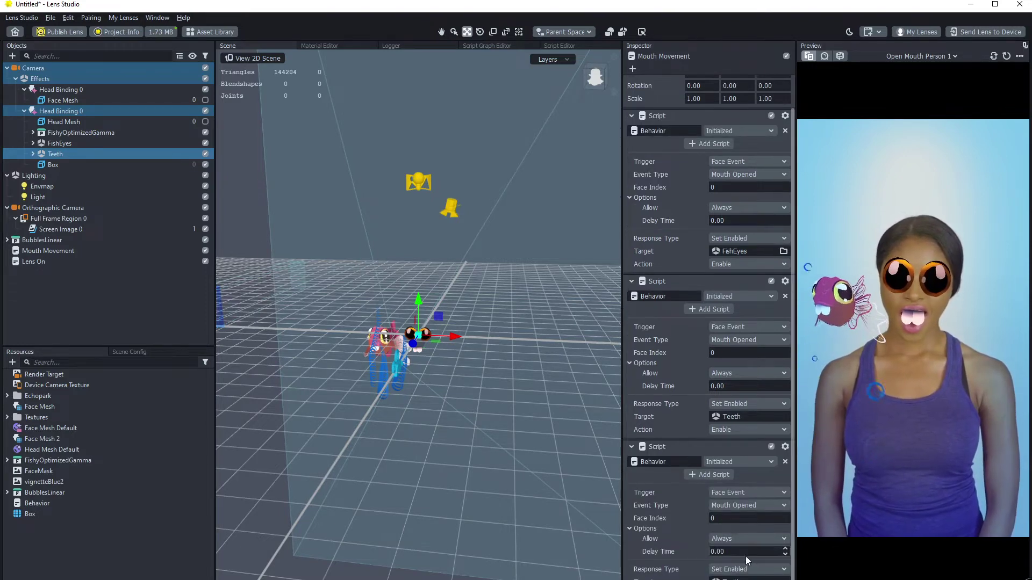
left_click(741, 505)
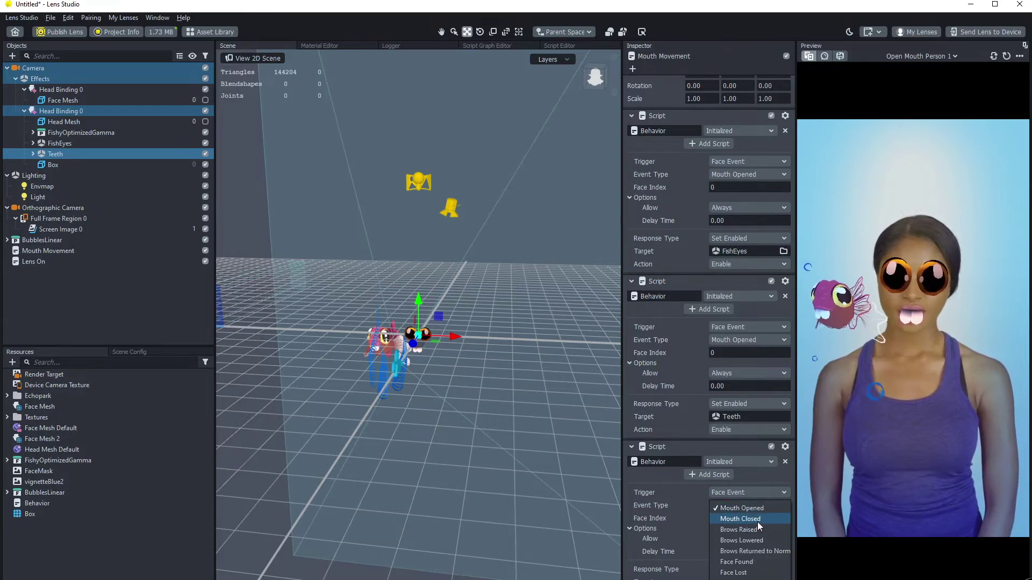
left_click(757, 519)
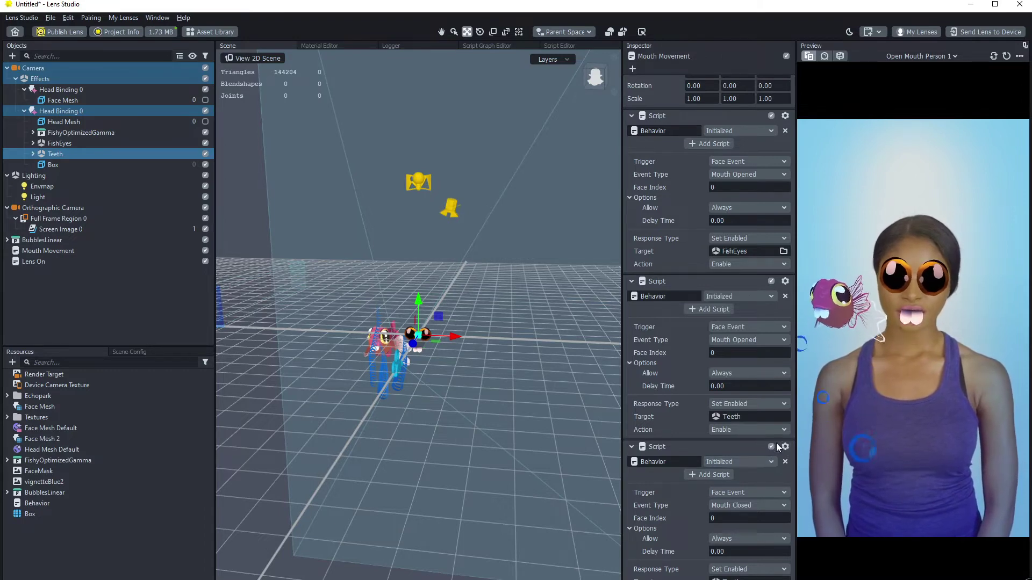
right_click(694, 448)
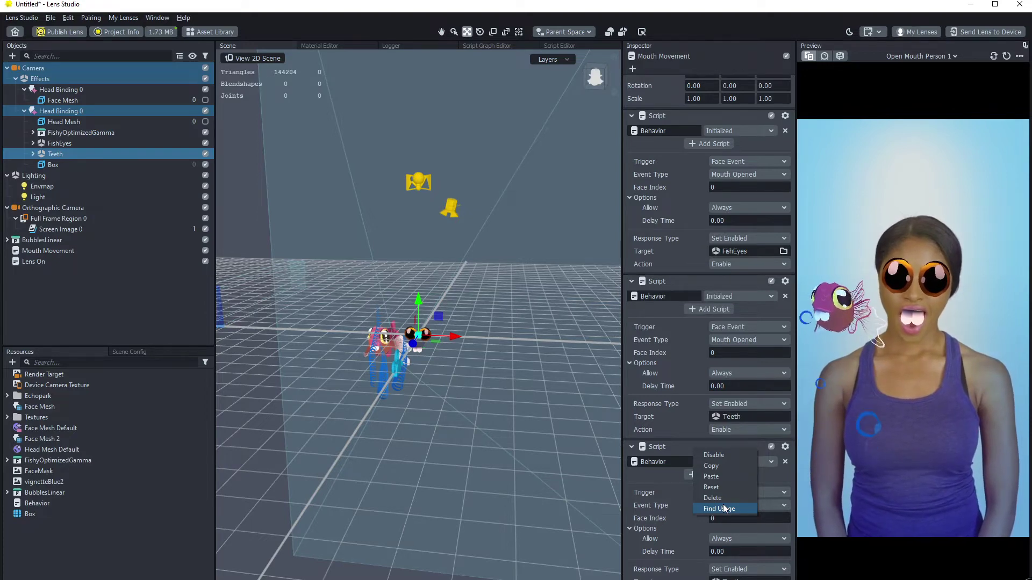
left_click(721, 510)
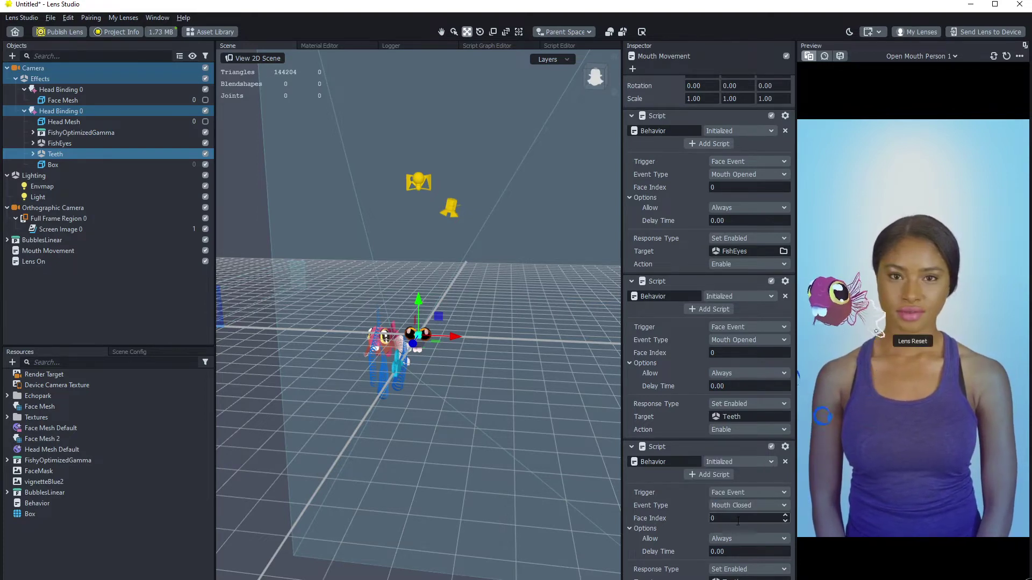
- Return the Teeth and FishEyes behaviors to the Toggle action and disable both objects in the scene hierarchy
left_click(739, 464)
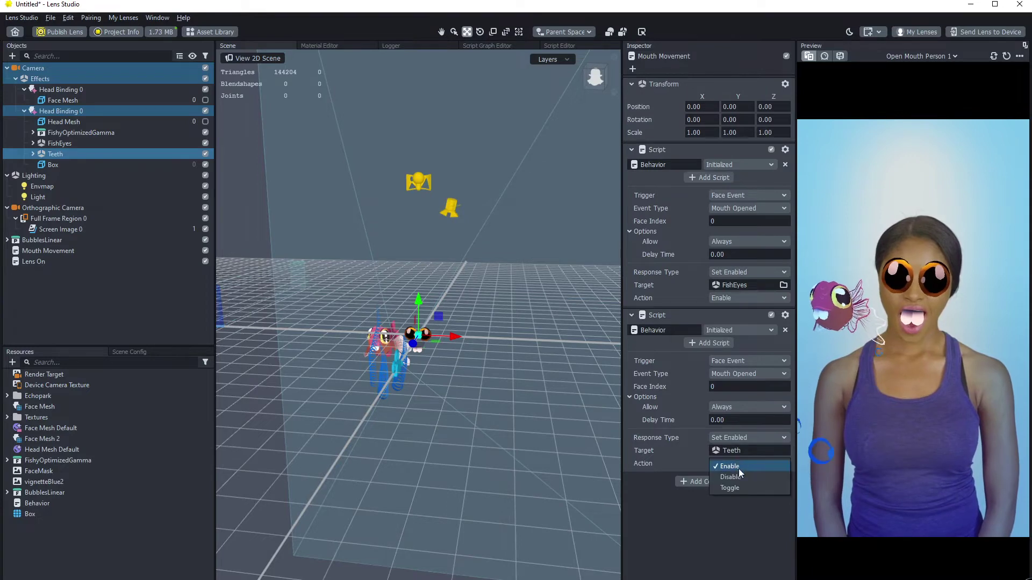
left_click(739, 488)
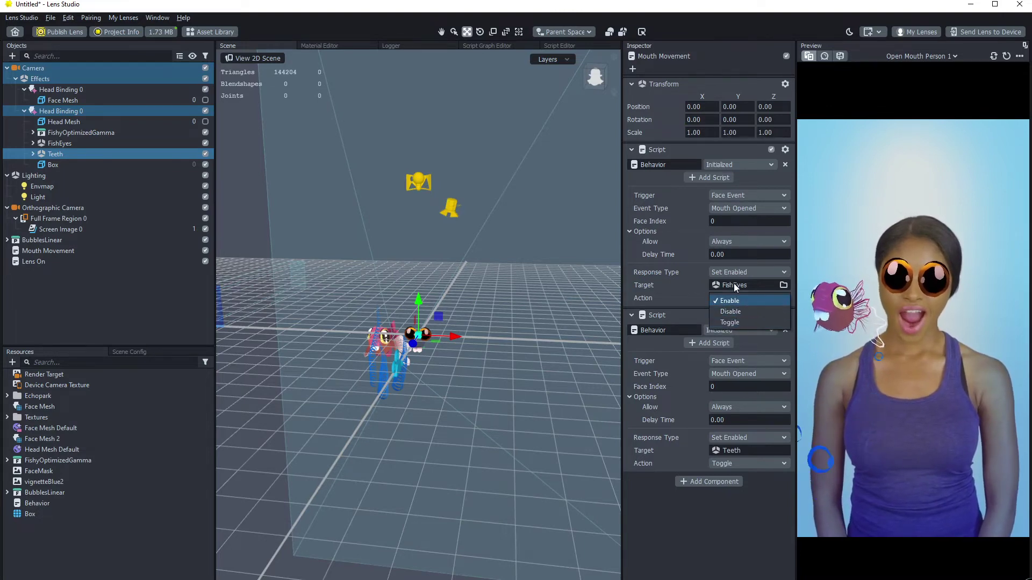
left_click(740, 321)
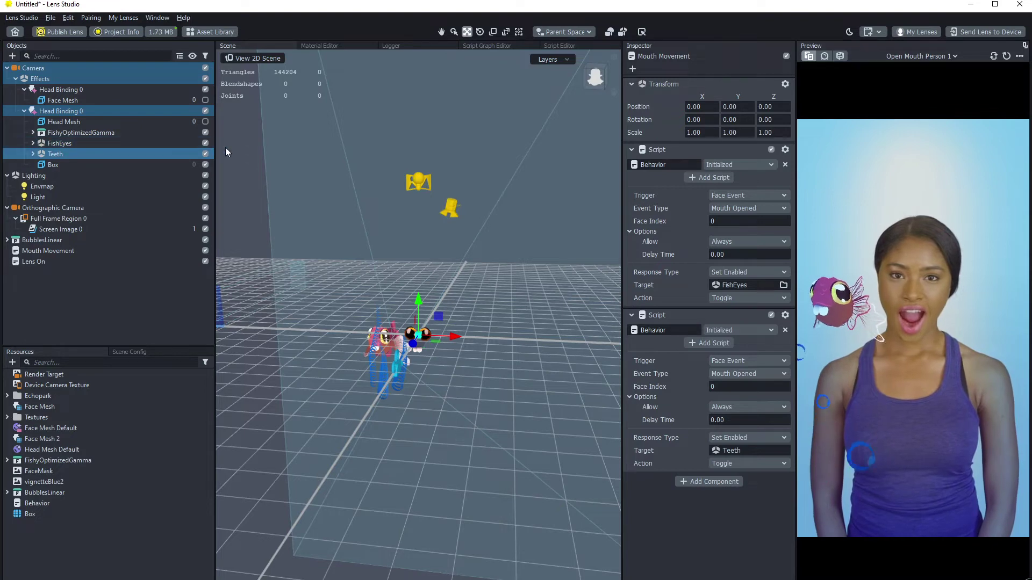
left_click(205, 144)
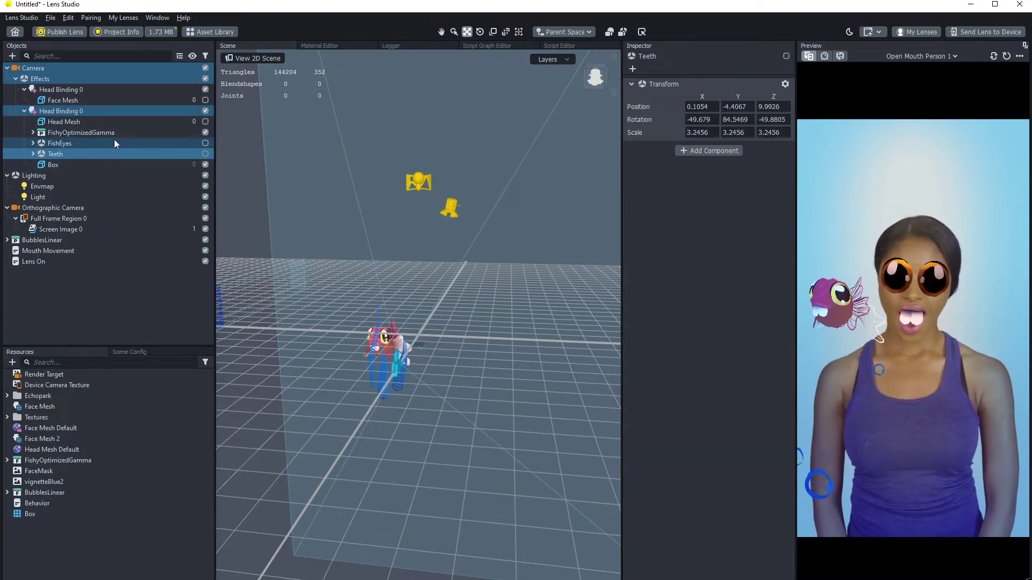
- Move FishStill out of the FishyOptimizedGamma hierarchy and place it as a direct child of the second Head Binding 0
left_click(34, 132)
left_click(75, 196)
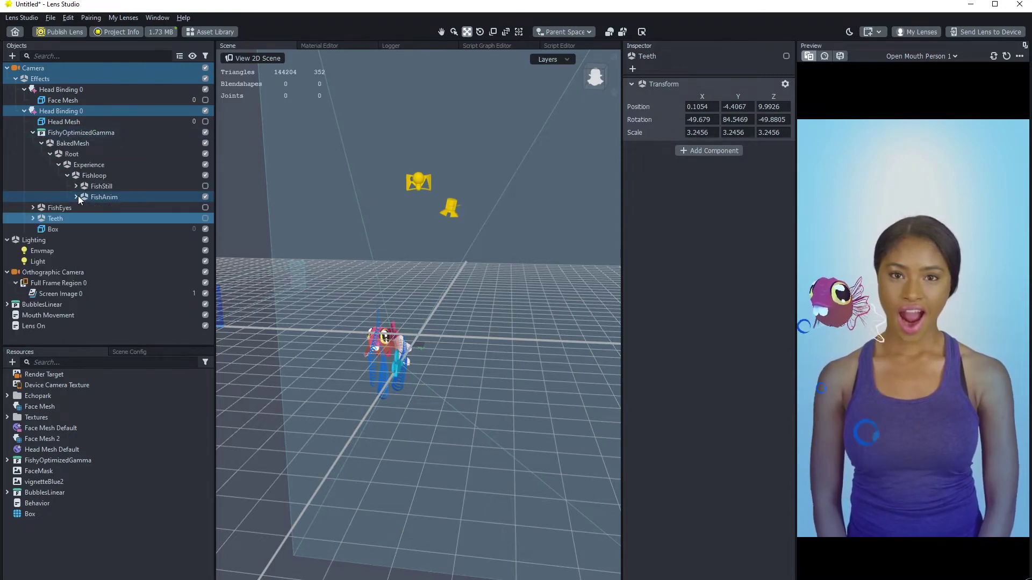
left_click(75, 186)
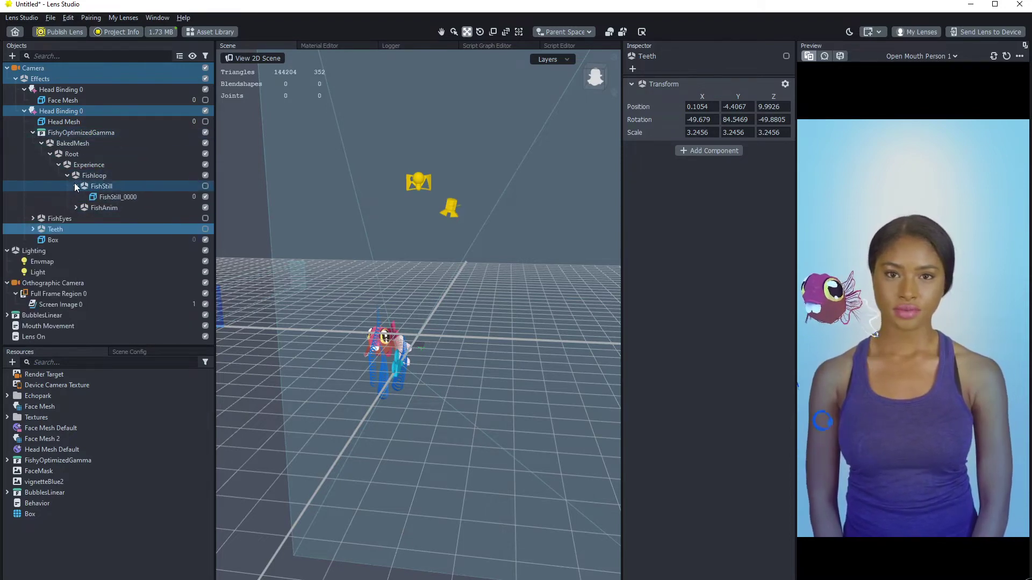
left_click_drag(97, 188, 38, 340)
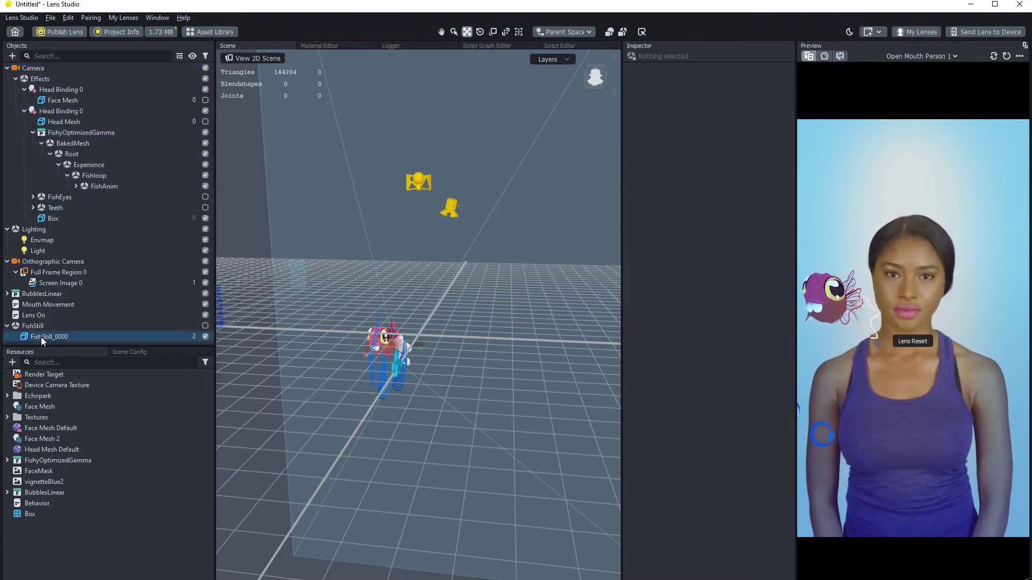
left_click(33, 133)
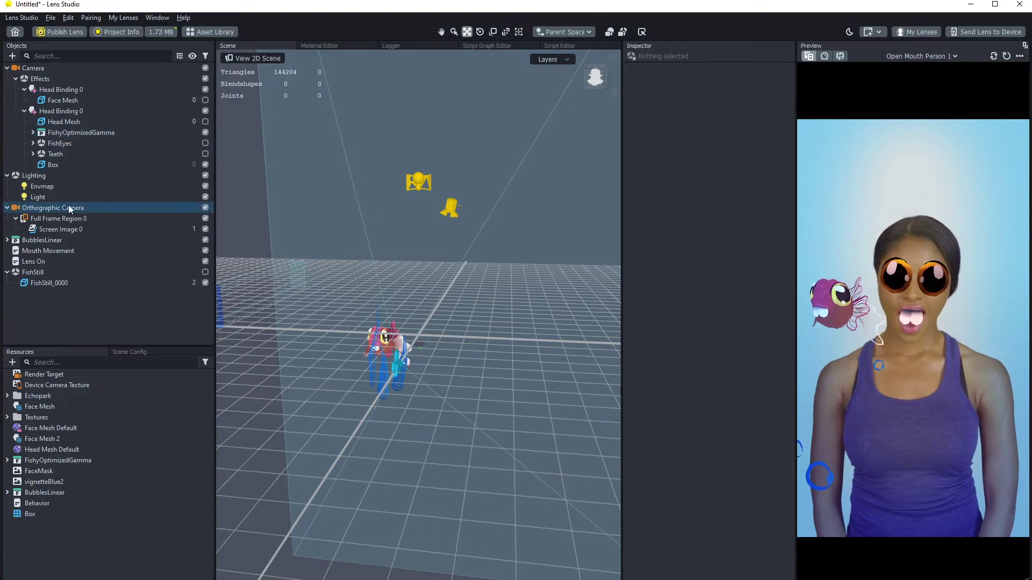
left_click(7, 272)
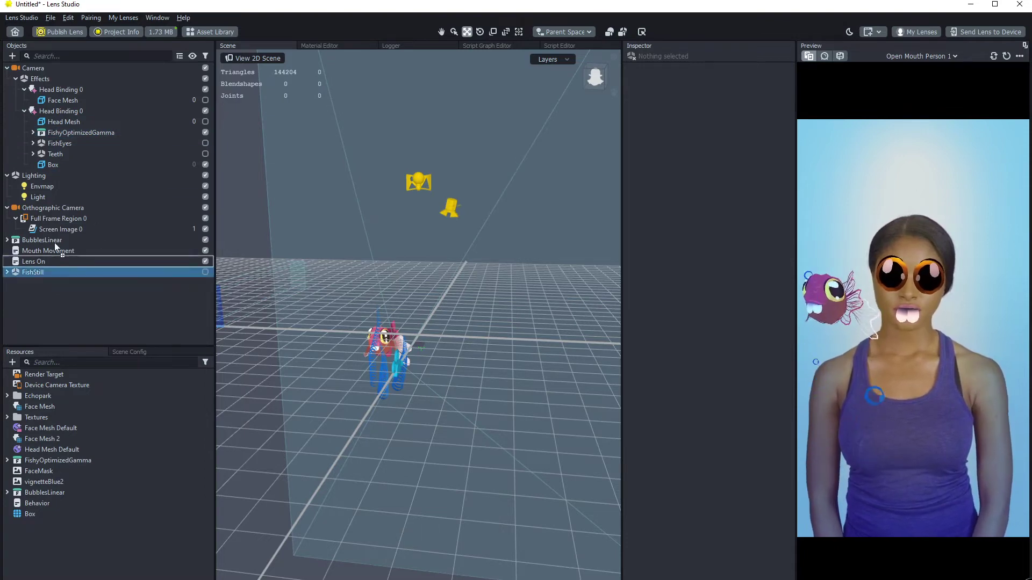
left_click_drag(48, 113, 47, 109)
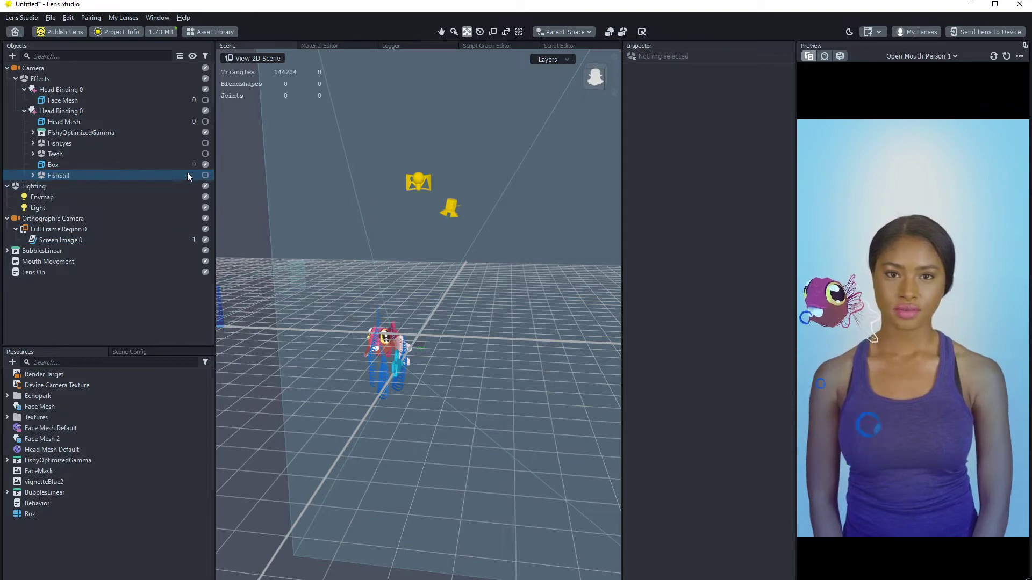
- Enable FishStill and move it along the X axis in front of the face, with the Box occluder disabled
left_click(206, 175)
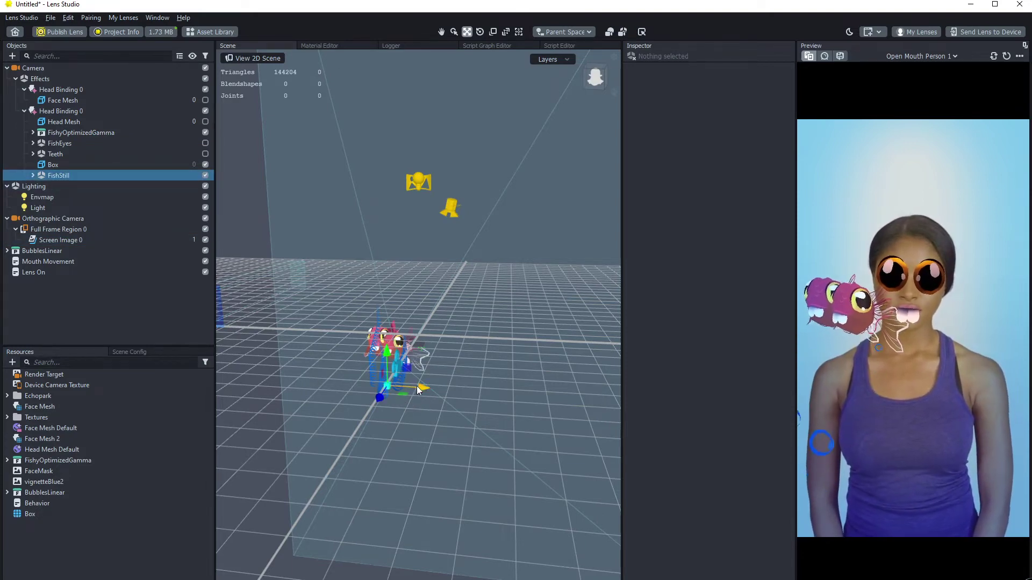
left_click_drag(422, 388, 450, 389)
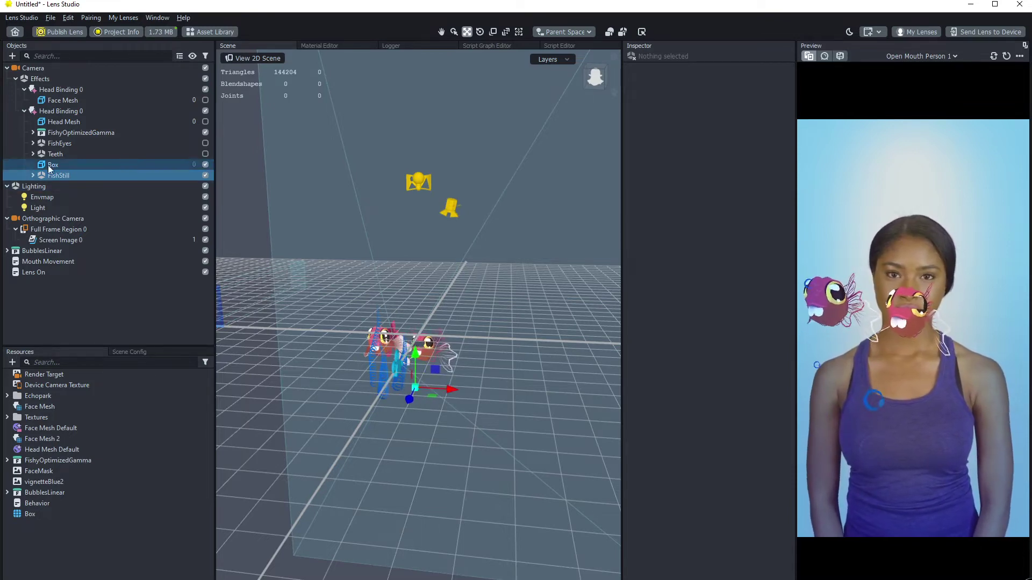
left_click(206, 165)
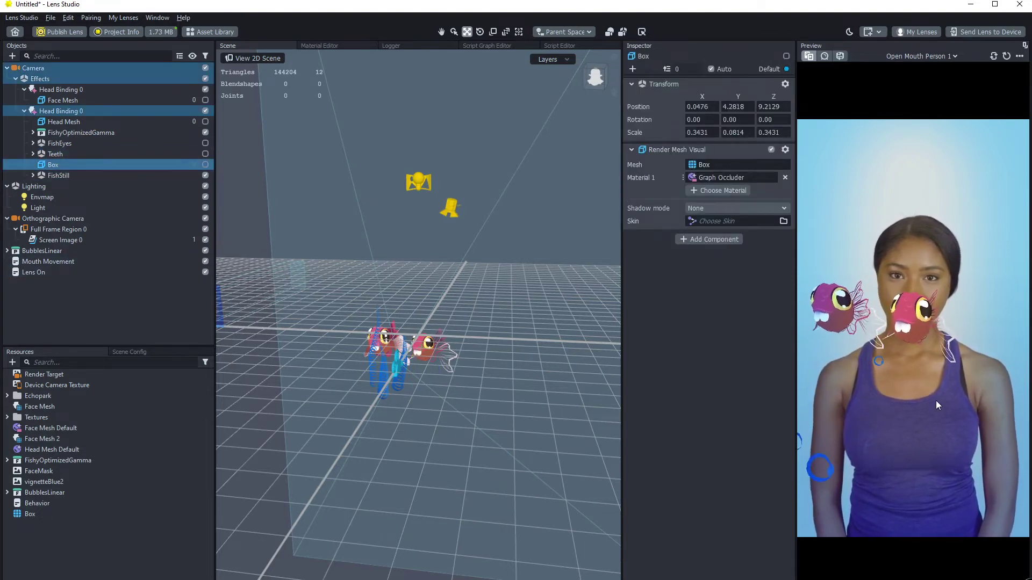
- Switch the preview to Idle Person 1, then enlarge FishStill to a scale of about 9.35 and lower it to about Y -30.26 over the face
left_click(907, 55)
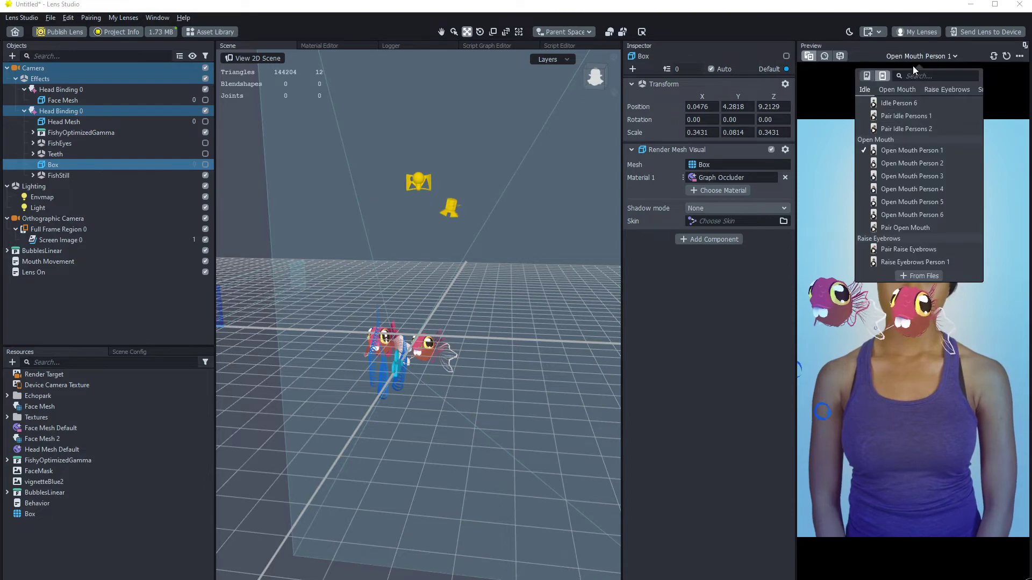
left_click(898, 112)
left_click(58, 171)
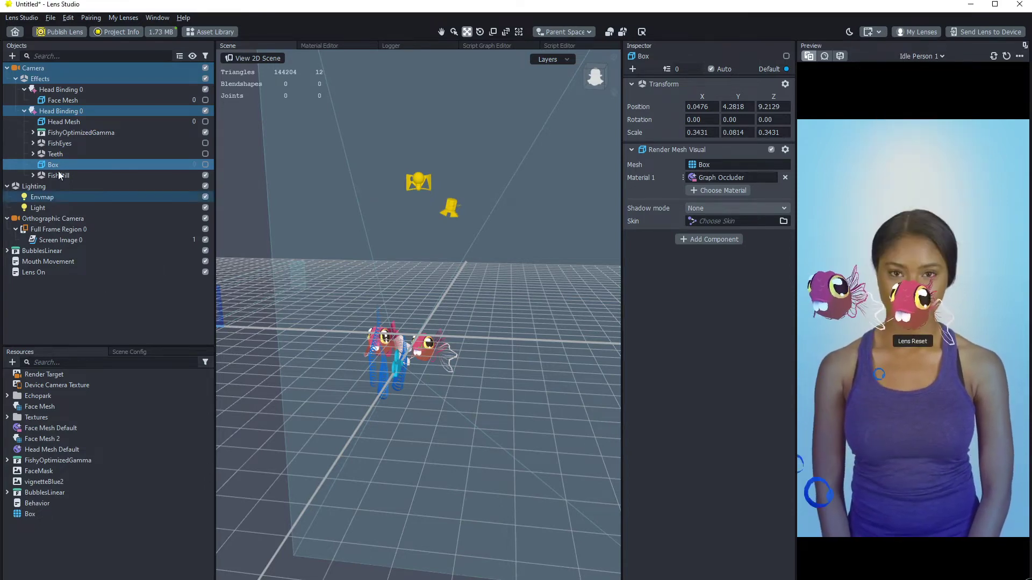
left_click(64, 177)
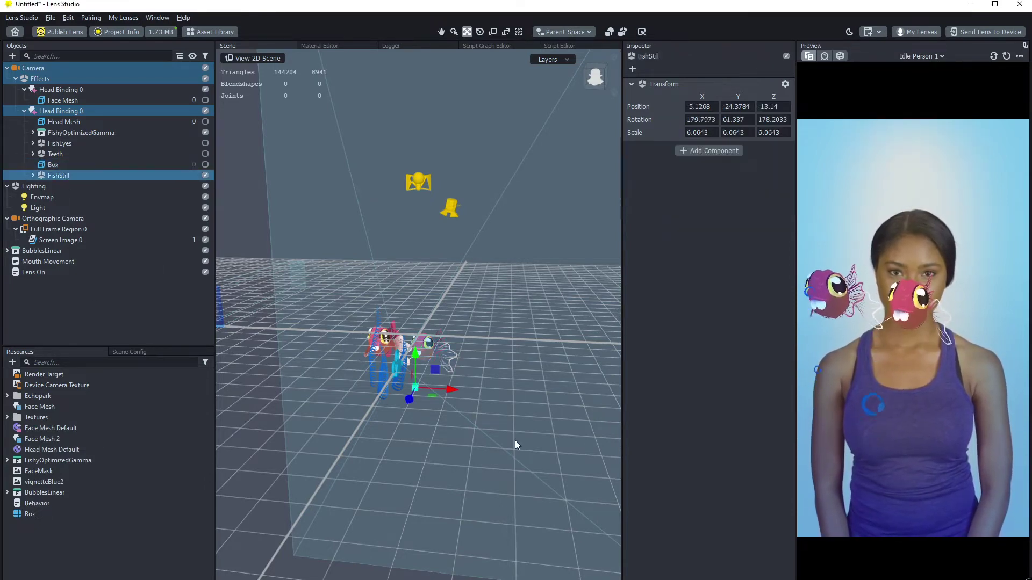
key("r")
mouse_move(415, 388)
left_mouse_down()
mouse_move(457, 391)
mouse_move(430, 379)
left_mouse_up()
key("w")
left_click_drag(466, 453, 421, 459, "alt")
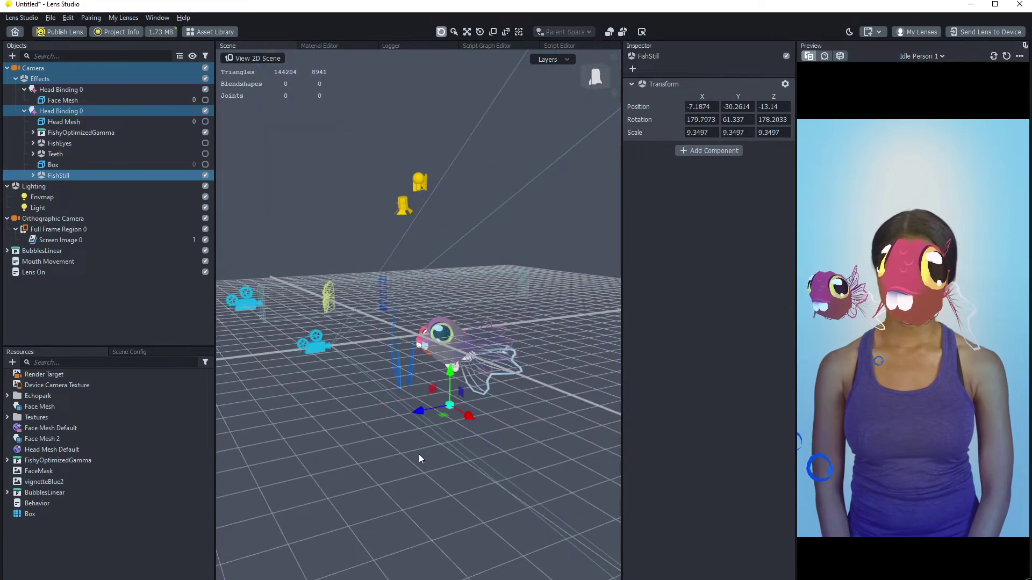
- Enlarge FishStill to a scale of about 12.36 and reposition it to about X -10.16, Y -38.59, Z -17.77
left_click(430, 404)
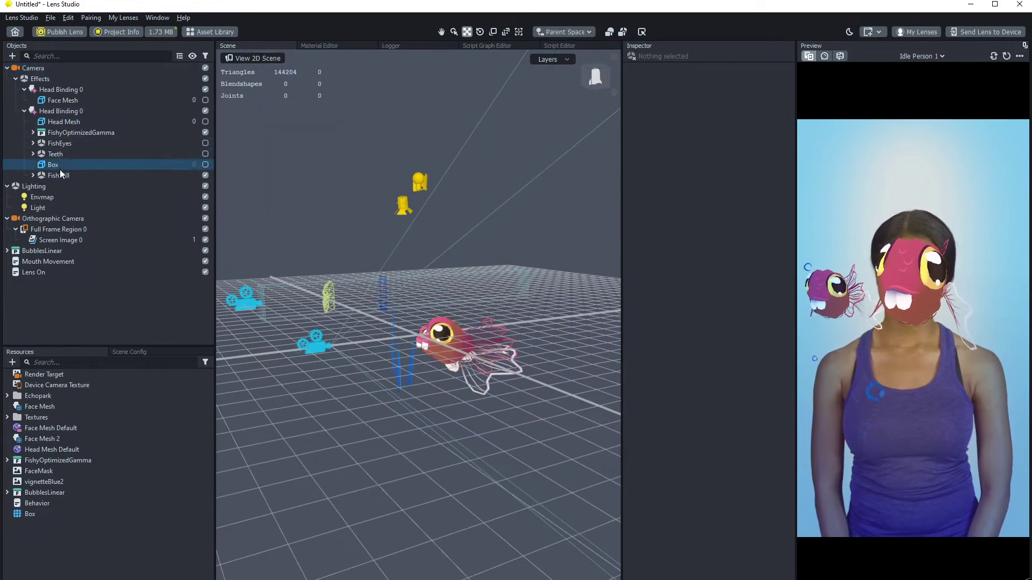
left_click(59, 175)
left_click(416, 409)
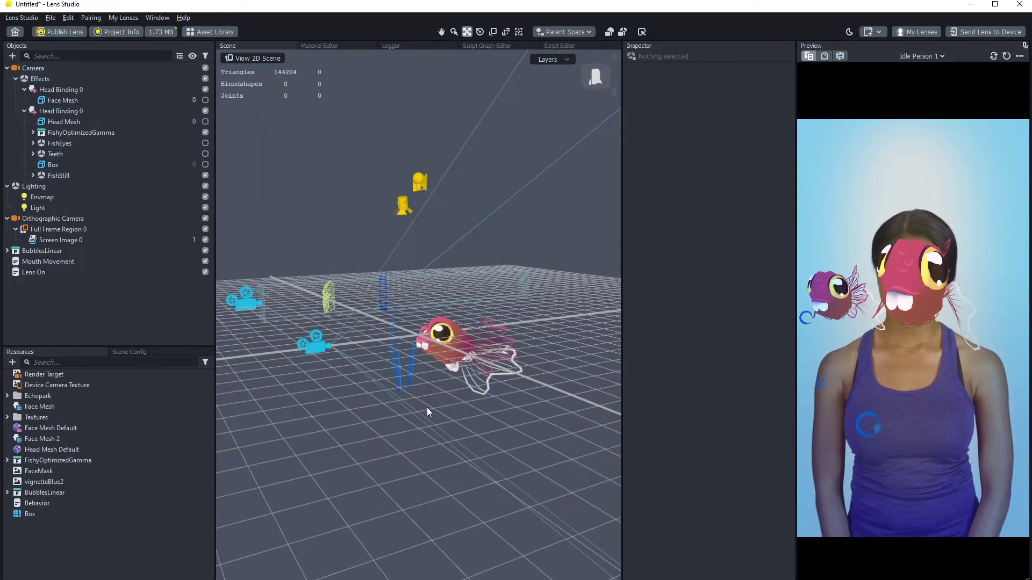
left_click(59, 176)
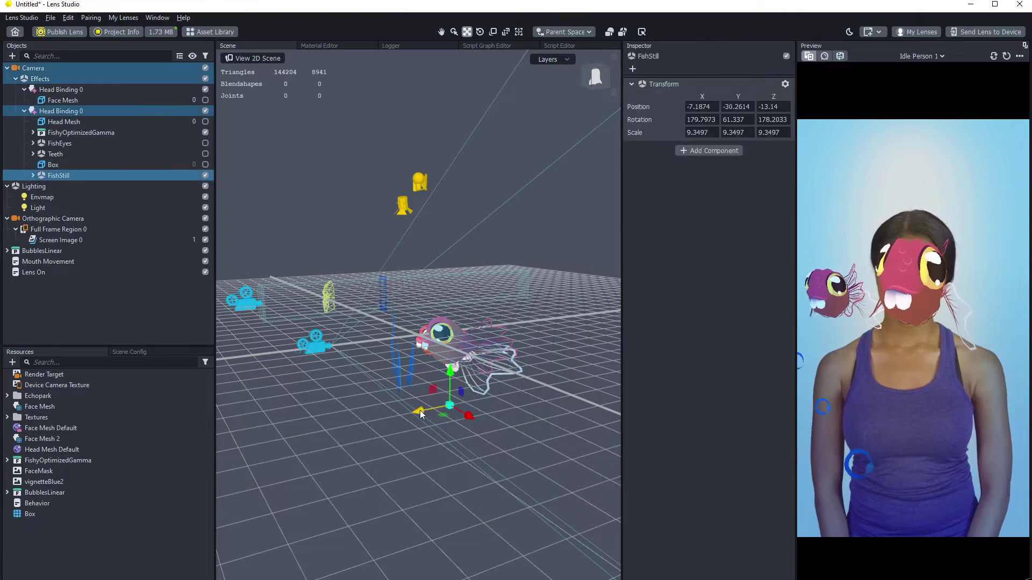
left_click_drag(420, 413, 460, 390)
key("w")
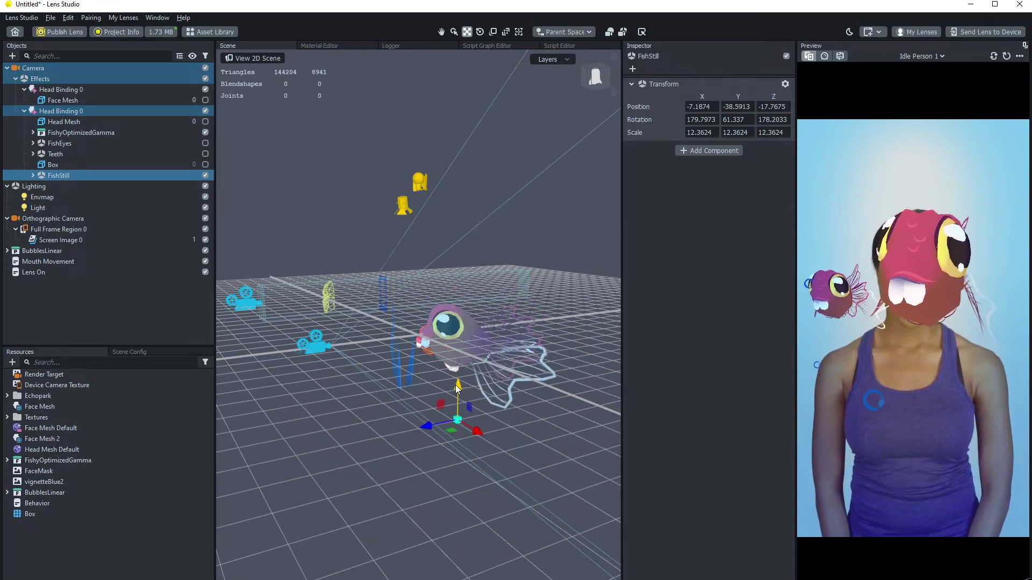
left_click_drag(480, 431, 477, 428)
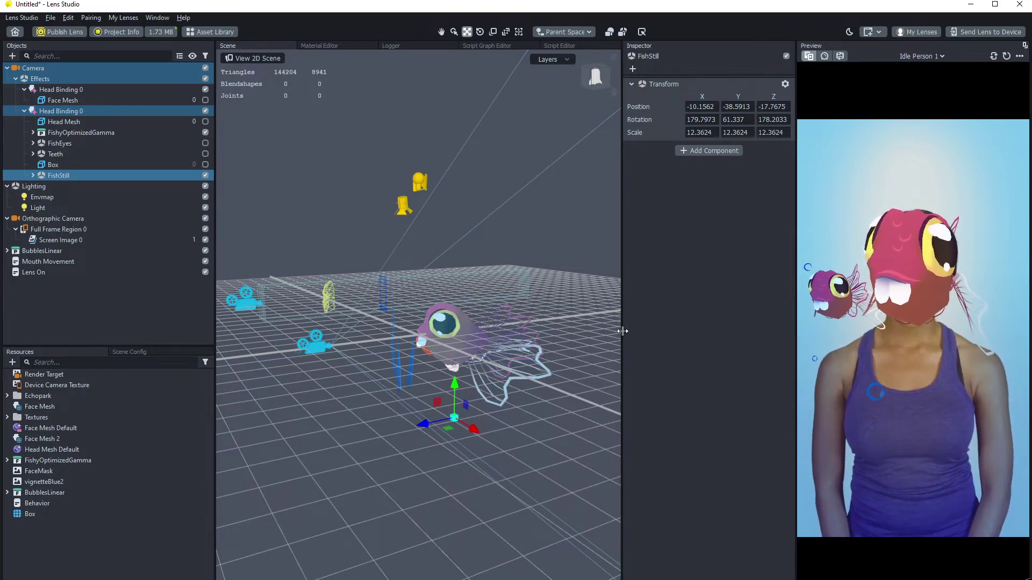
- Scale FishStill up to about 13.72 and shift it to about Y -44.52, Z -21.03 so it covers the whole head
left_click_drag(420, 427, 461, 398)
key("r")
key("w")
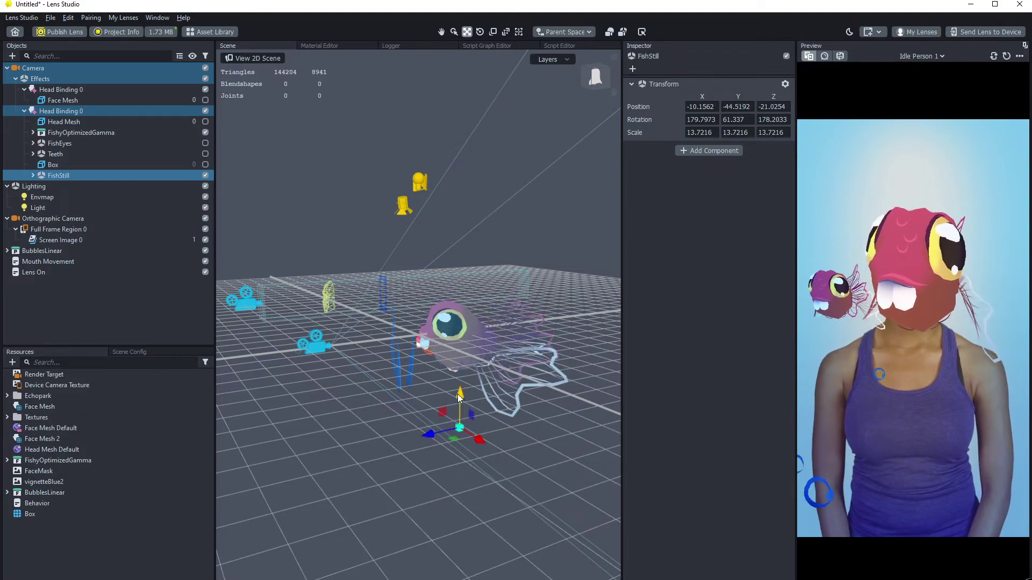
- Switch the preview to the Zoom Out video to check the fish head on a moving person
left_click(917, 56)
scroll(914, 215, "down", 10)
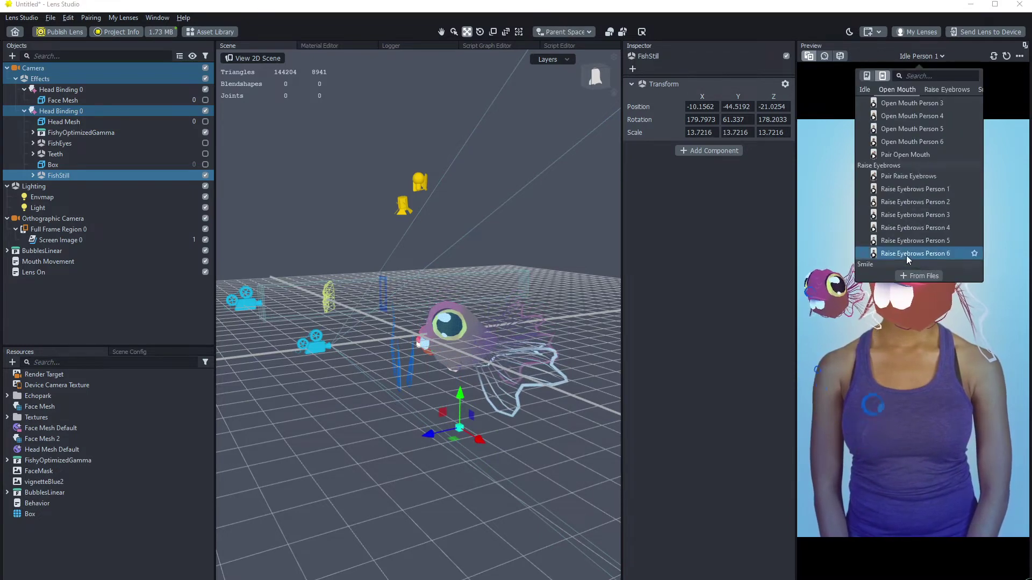
left_click(894, 259)
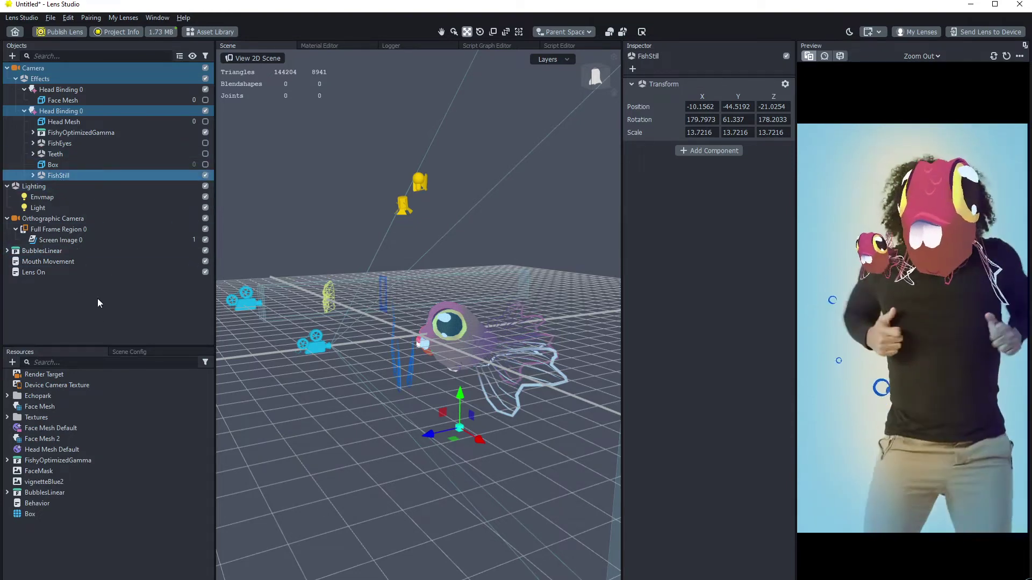
- Disable FishStill and enable FishEyes, Teeth and the Box occluder under the second Head Binding 0
left_click(205, 175)
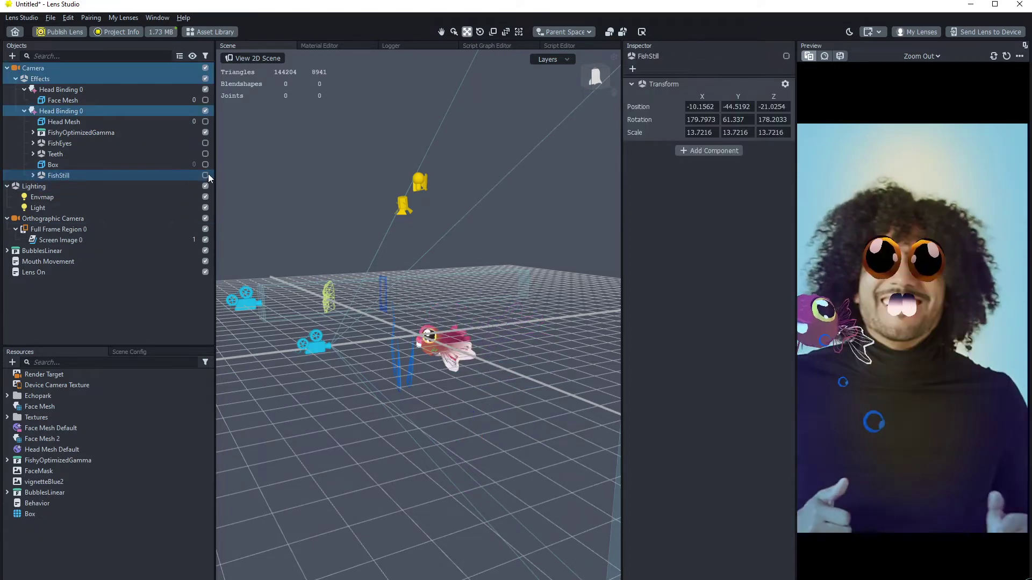
left_click(205, 143)
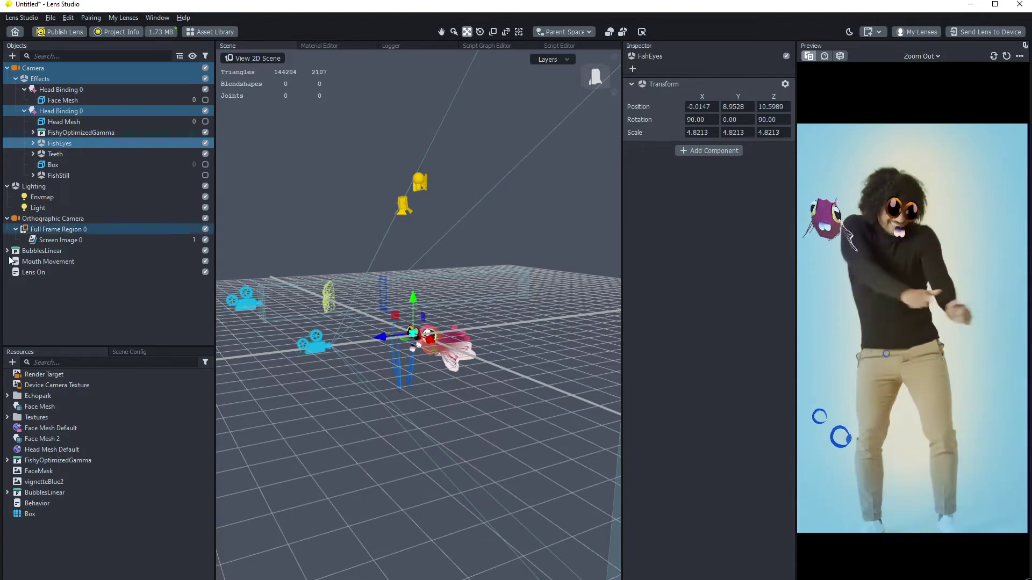
left_click(206, 165)
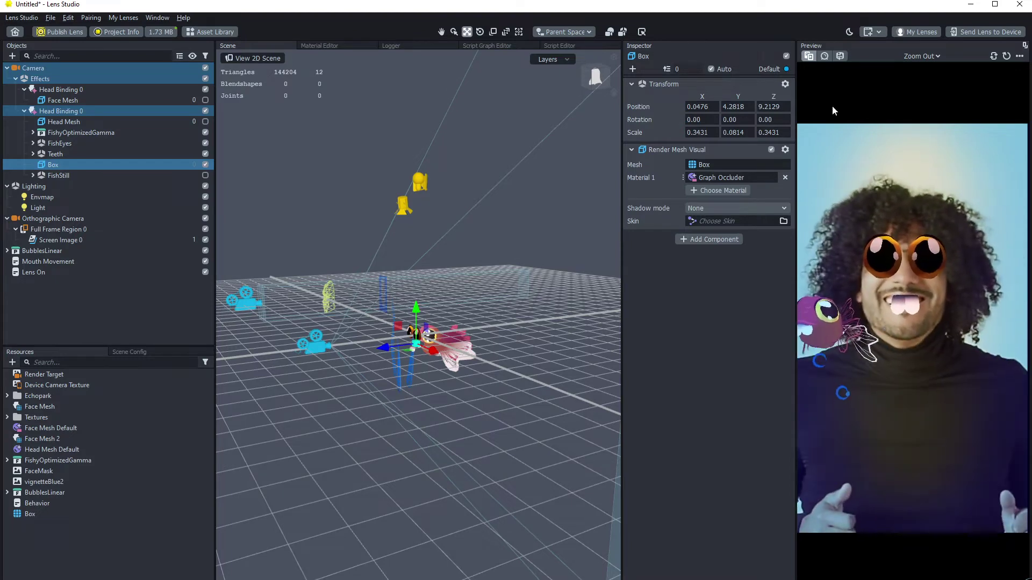
- Try the lens on the different idle person previews and leave the preview set to Idle Person 2
left_click(921, 60)
scroll(911, 156, "up", 3)
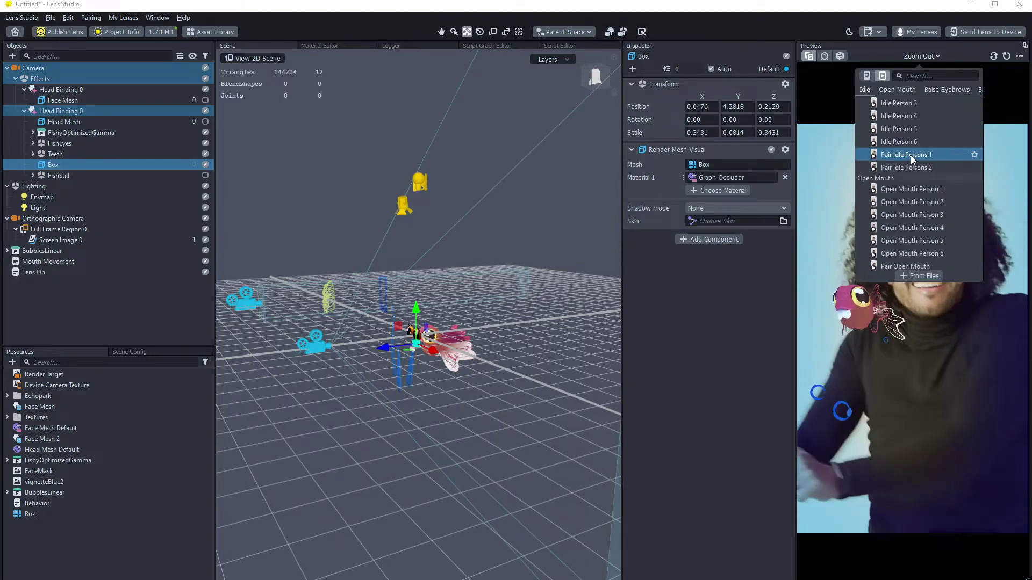
left_click(914, 112)
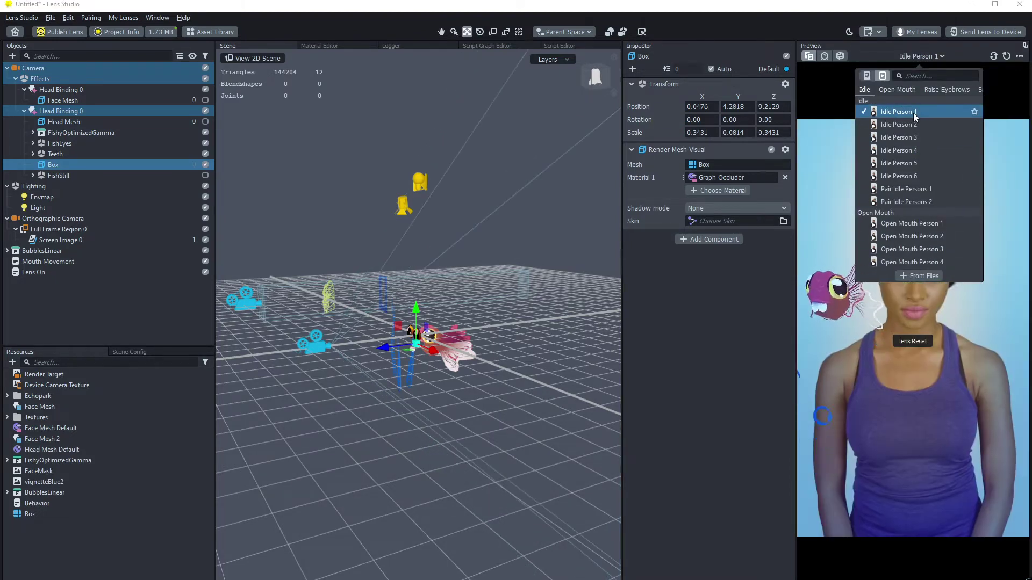
left_click(907, 161)
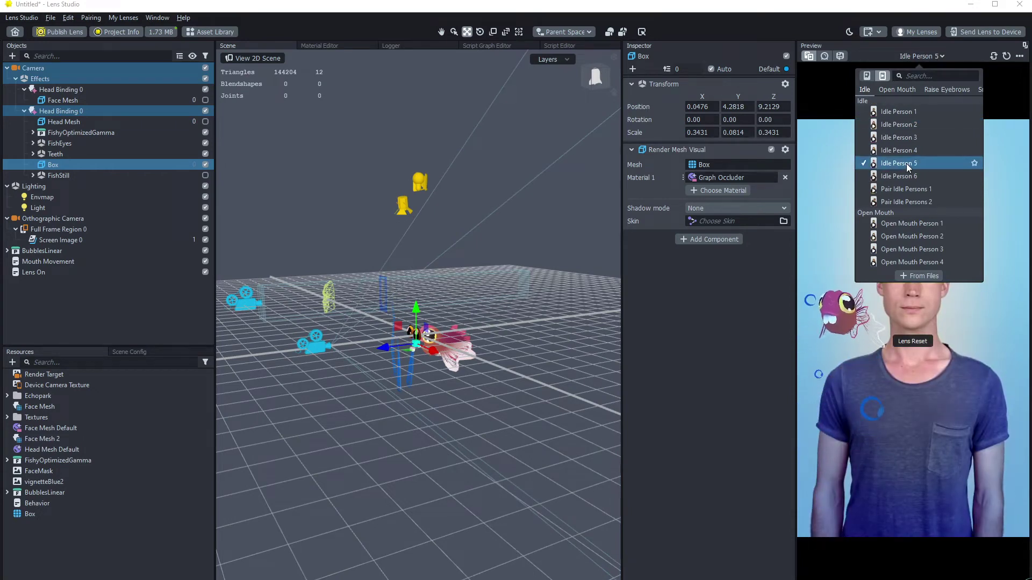
left_click(899, 137)
left_click(898, 124)
left_click(899, 111)
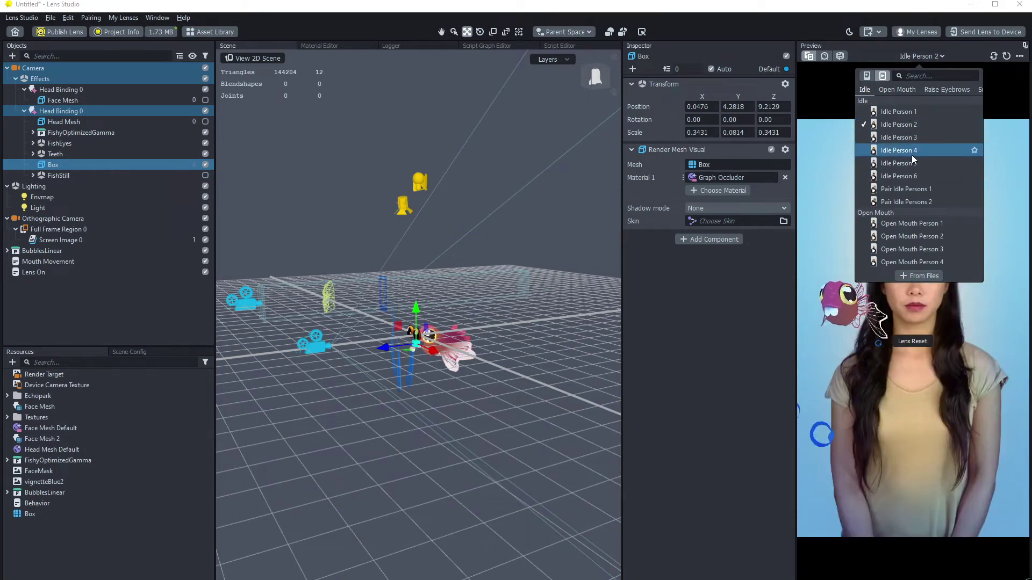
left_click(912, 153)
left_click(913, 176)
left_click(903, 163)
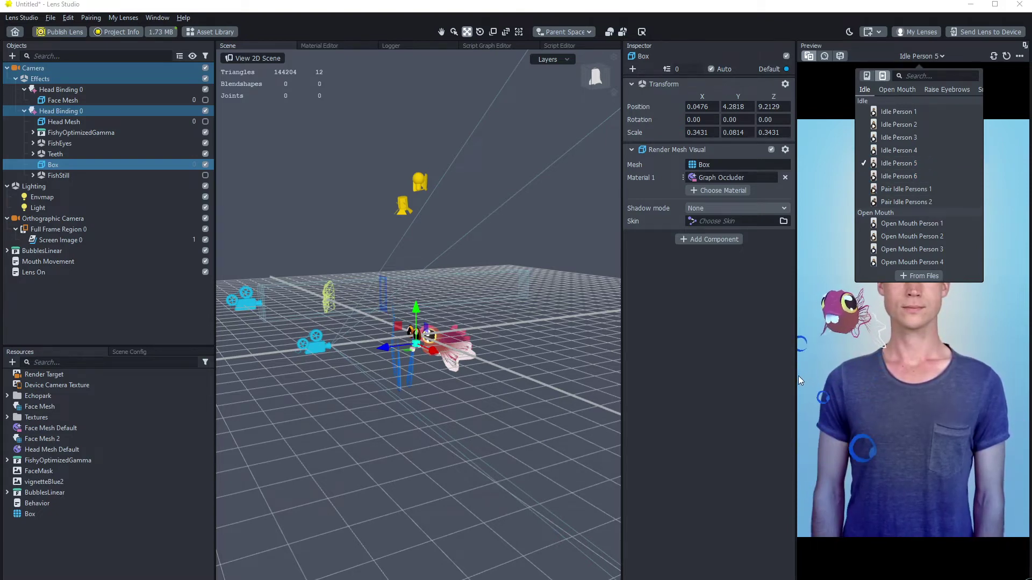
left_click(896, 150)
left_click(896, 138)
left_click(897, 125)
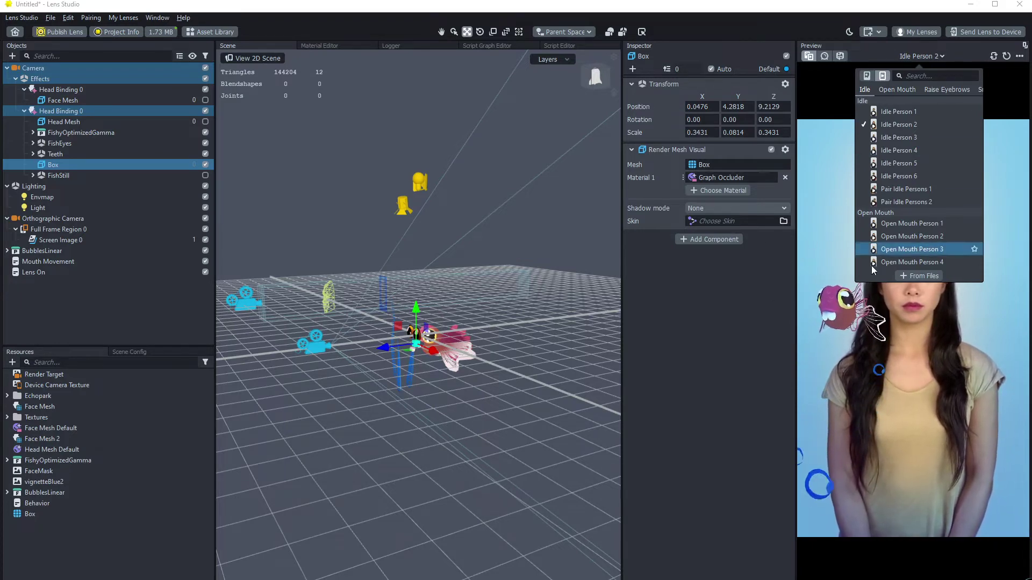
left_click(902, 379)
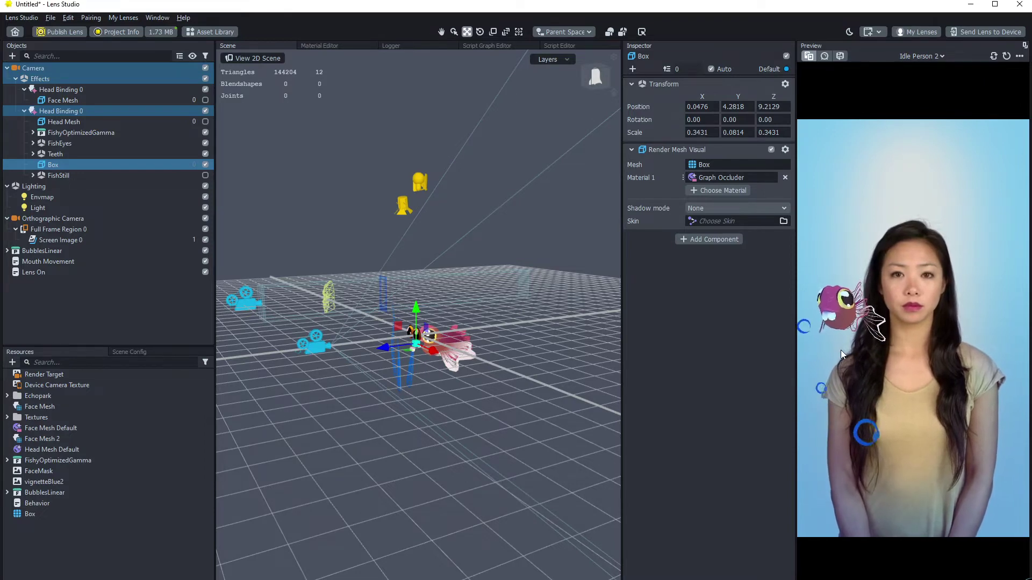
- Duplicate the BubblesLinear object
left_click(99, 309)
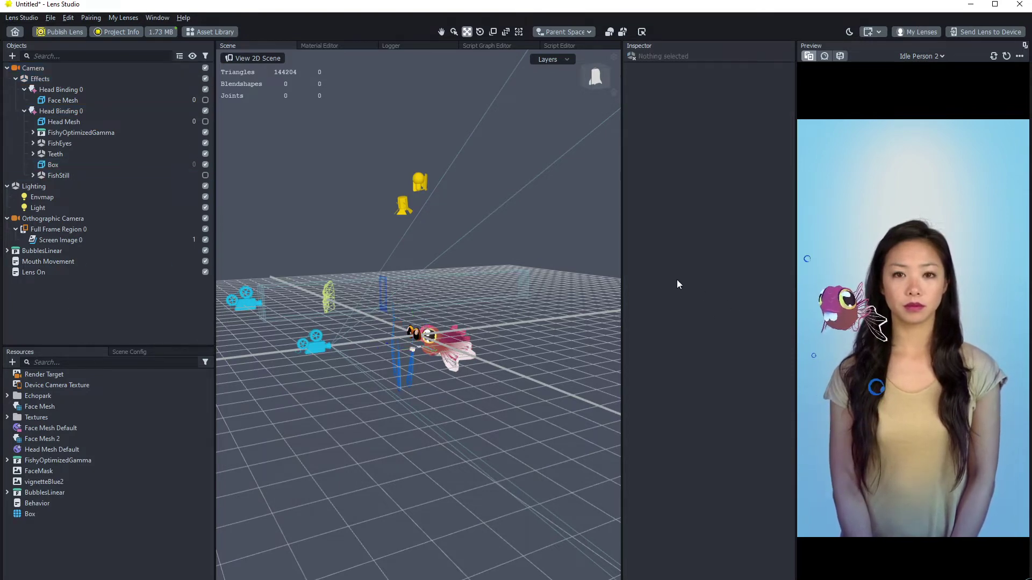
scroll(558, 393, "up", 3)
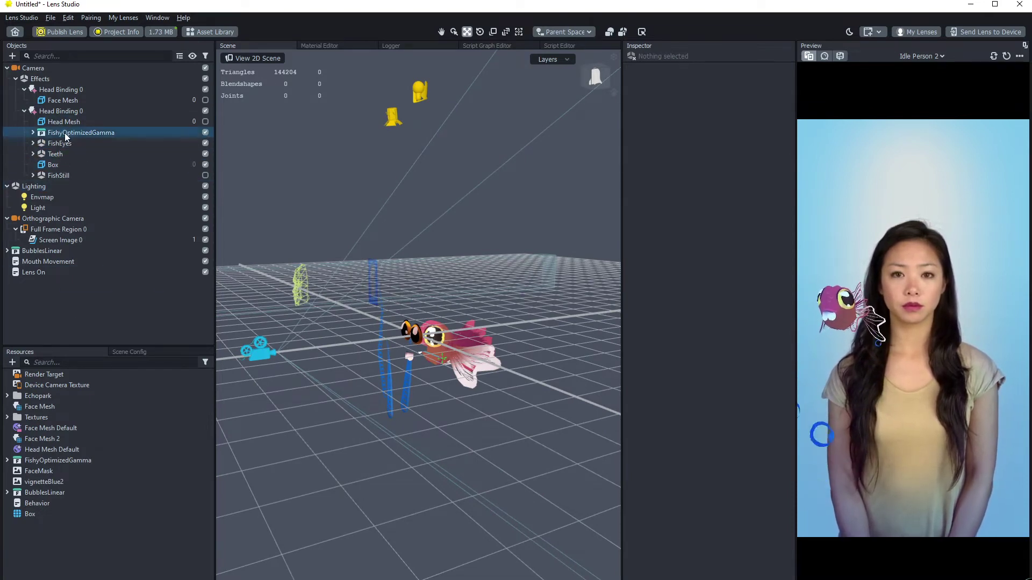
left_click(391, 380)
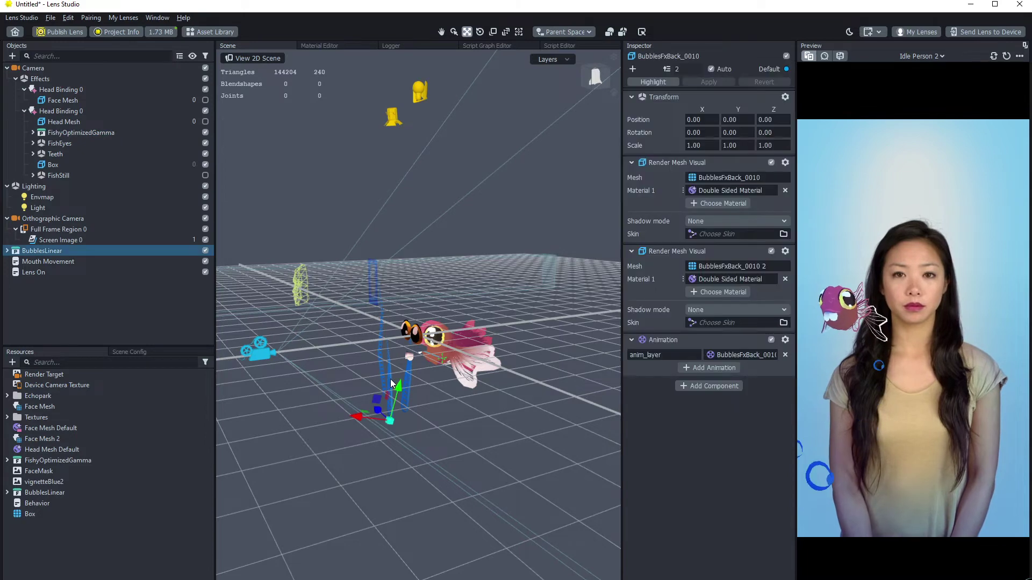
left_click(383, 436)
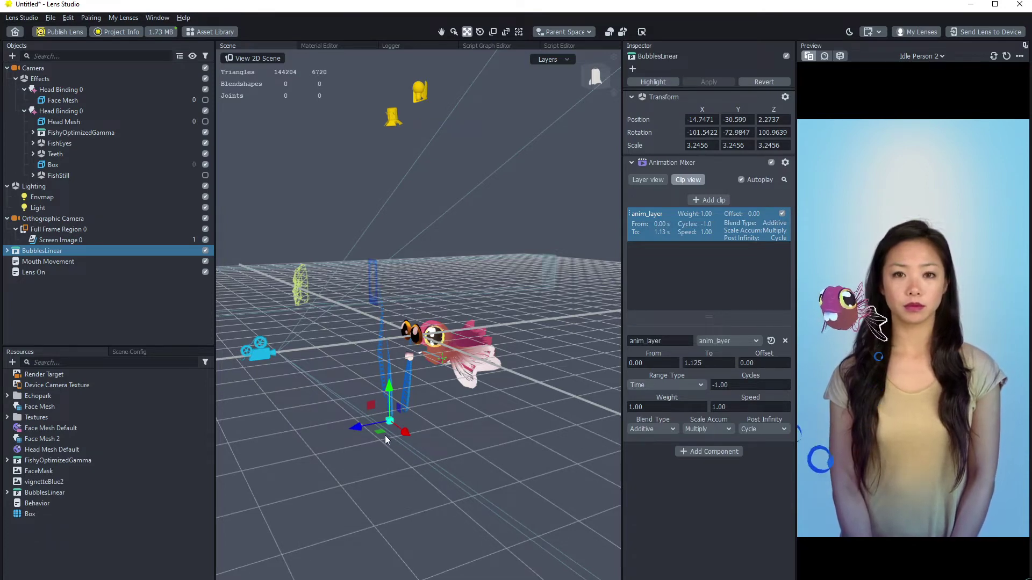
key("ctrl+d")
- Move the duplicated bubbles to the other side of the person, at about X 8.47, Y -45.55, Z -1.54
left_click_drag(392, 469, 405, 488, "alt")
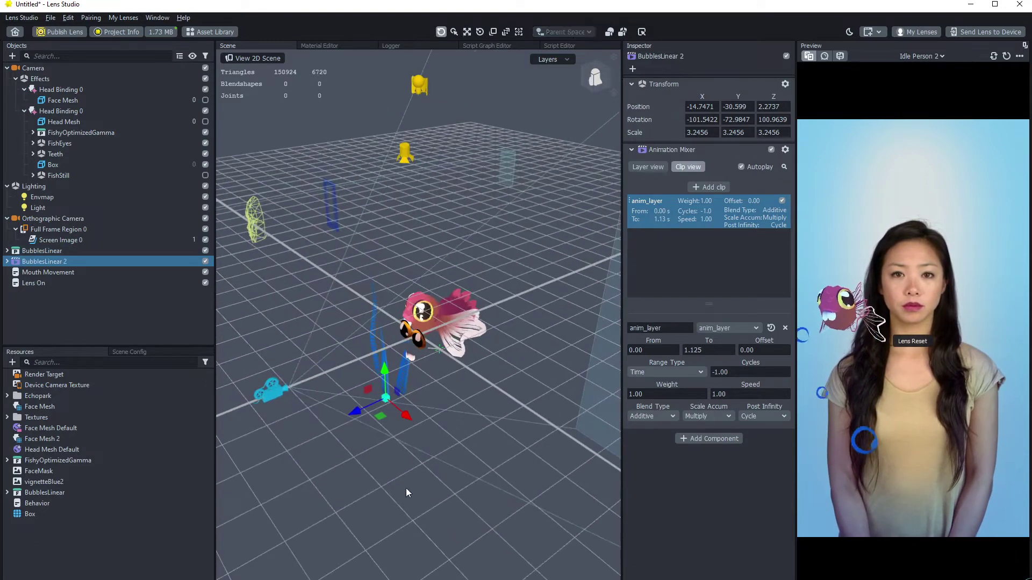
left_click(392, 427)
left_click(371, 359)
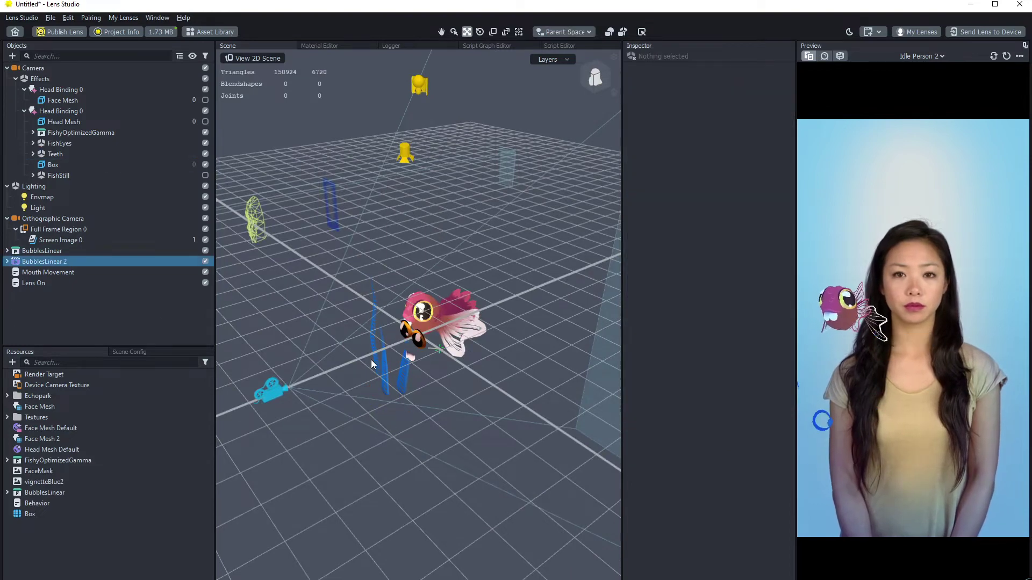
left_click_drag(380, 416, 428, 448)
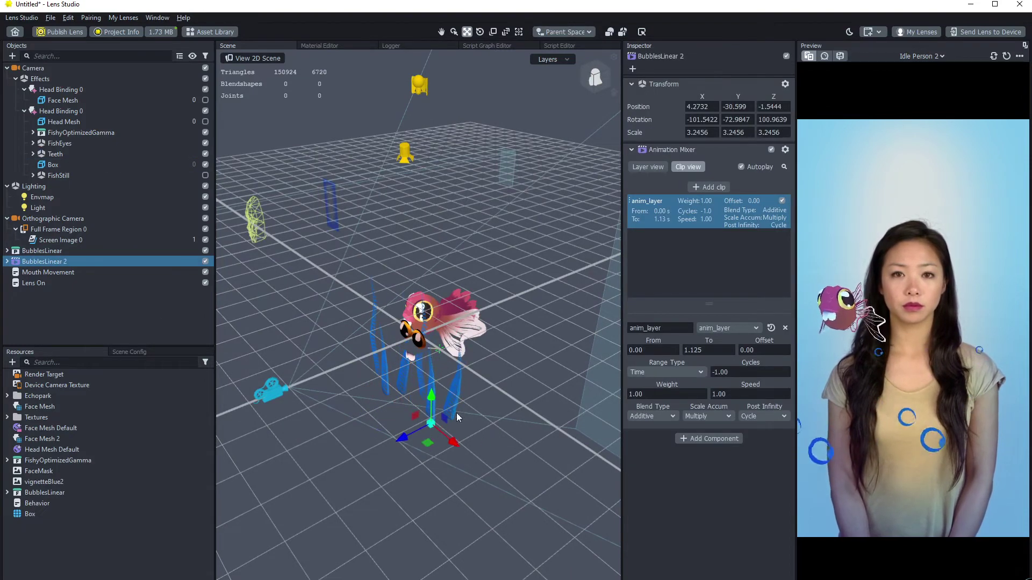
left_click_drag(433, 506, 469, 478, "alt")
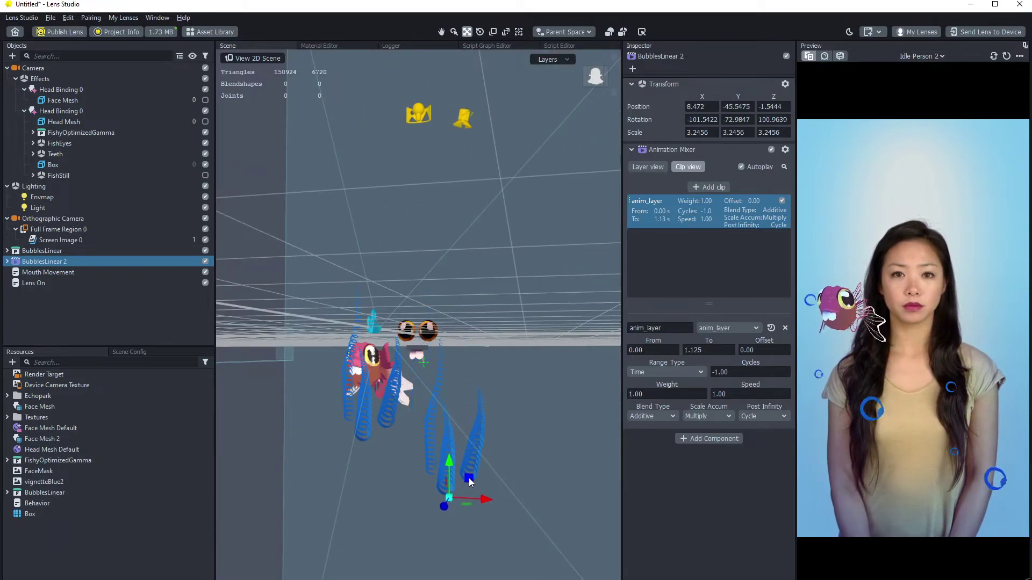
- Check the current lens size, close the size information and clear the object selection
left_click(177, 33)
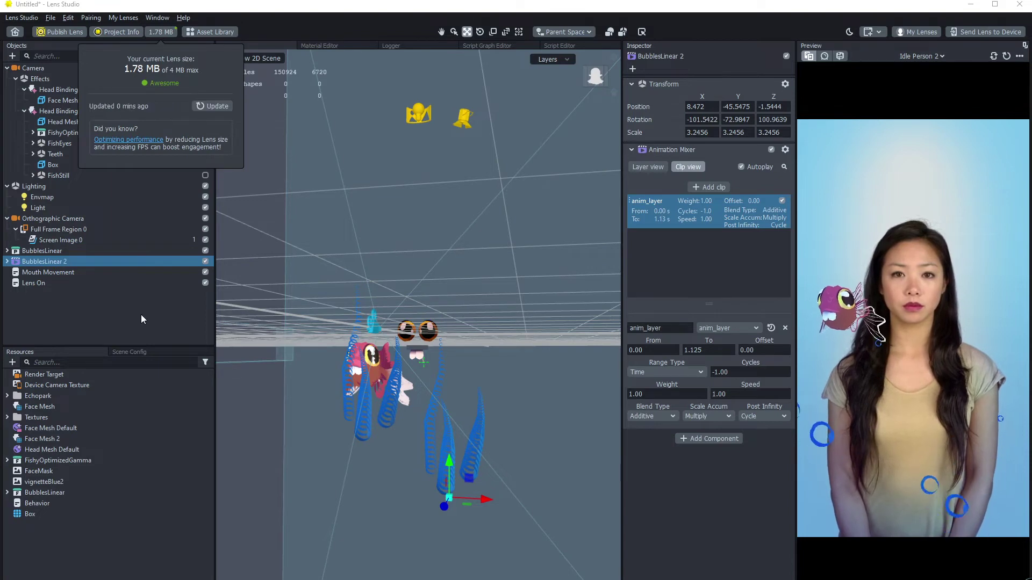
left_click(120, 320)
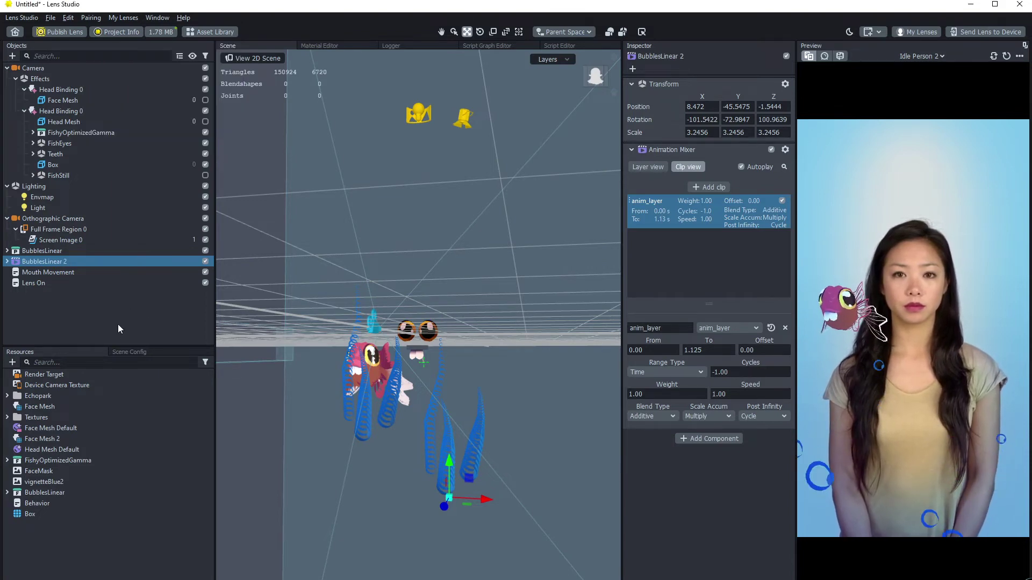
left_click(82, 323)
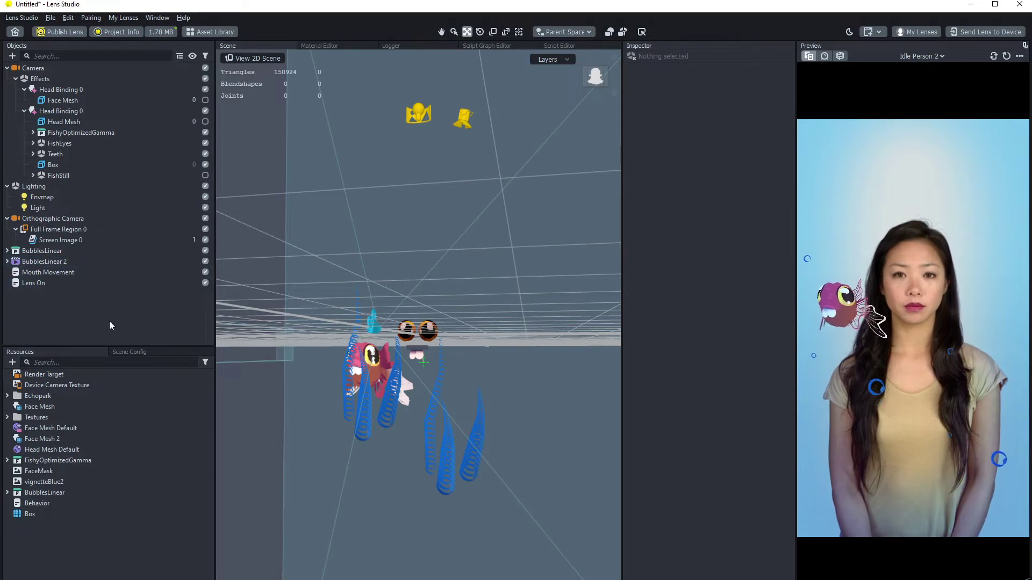
- Examine the nested objects inside FishEyes and FishyOptimizedGamma, from BakedMesh down to FishAnim
left_click(17, 273)
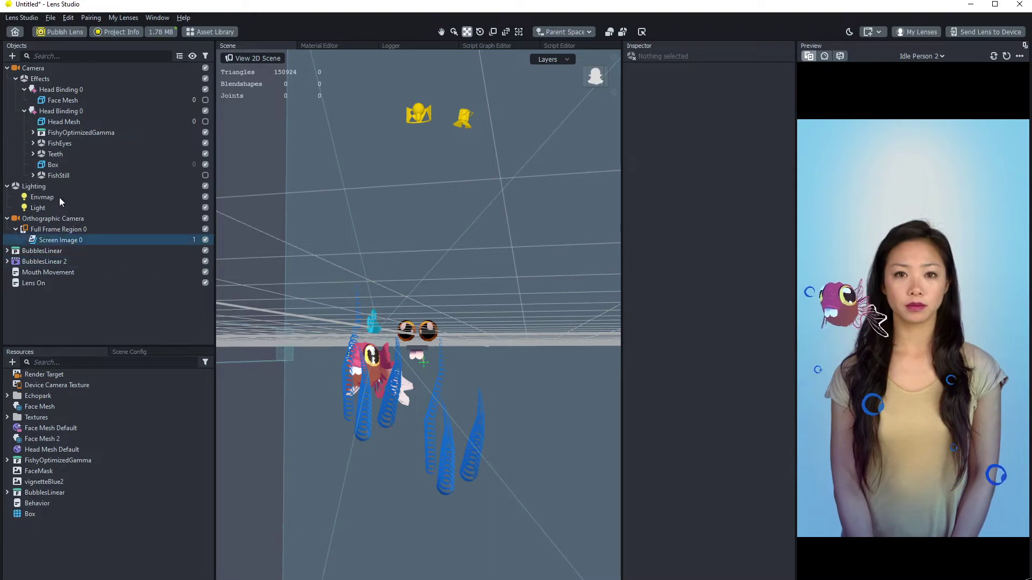
left_click(33, 143)
left_click(76, 154)
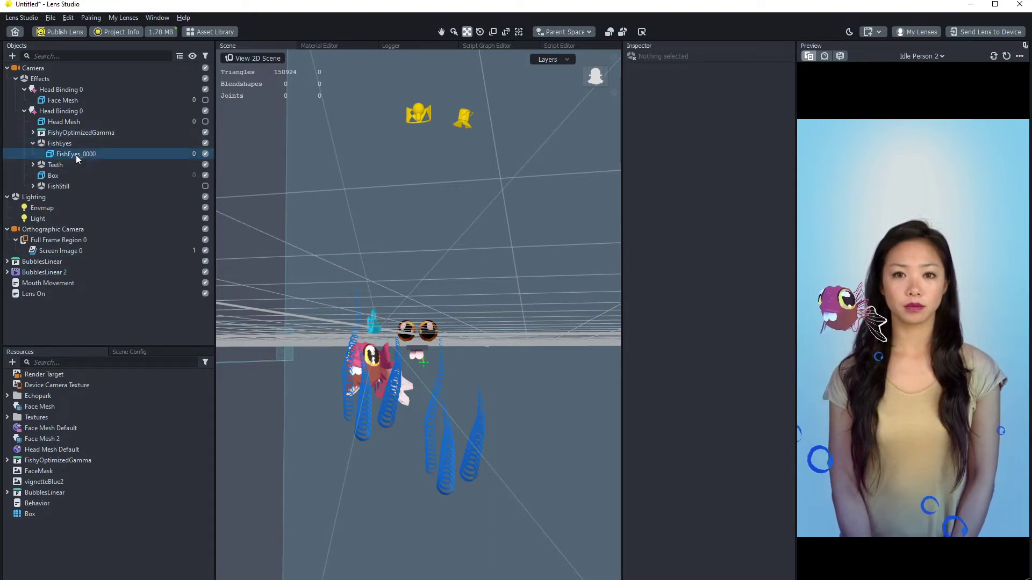
left_click(33, 142)
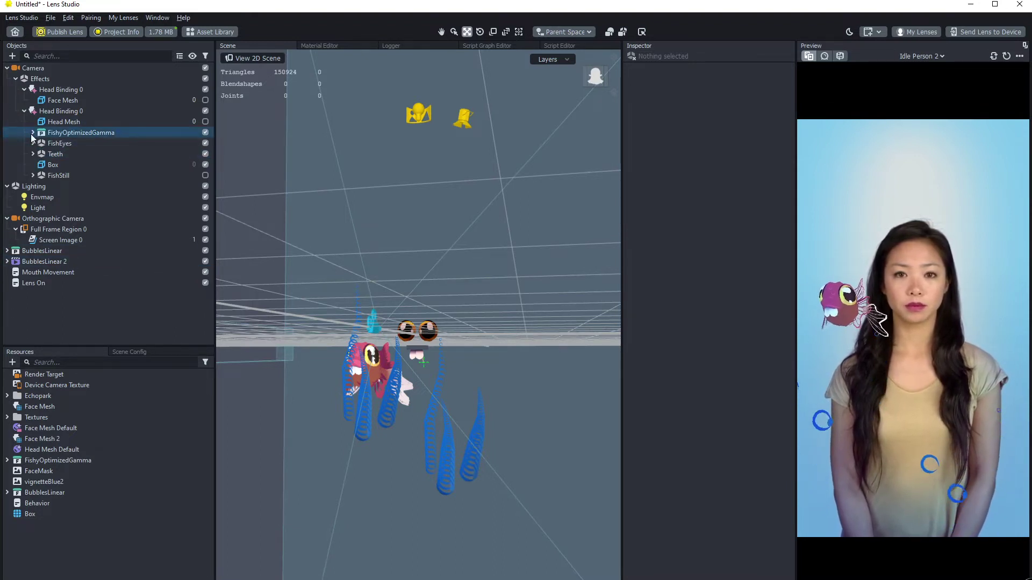
left_click(33, 132)
left_click(98, 177)
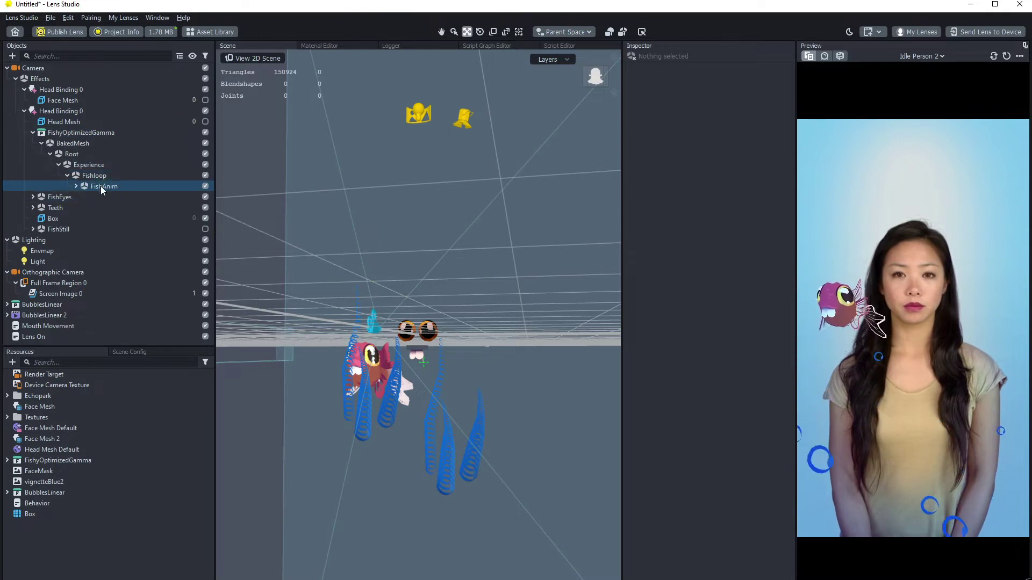
left_click(103, 186)
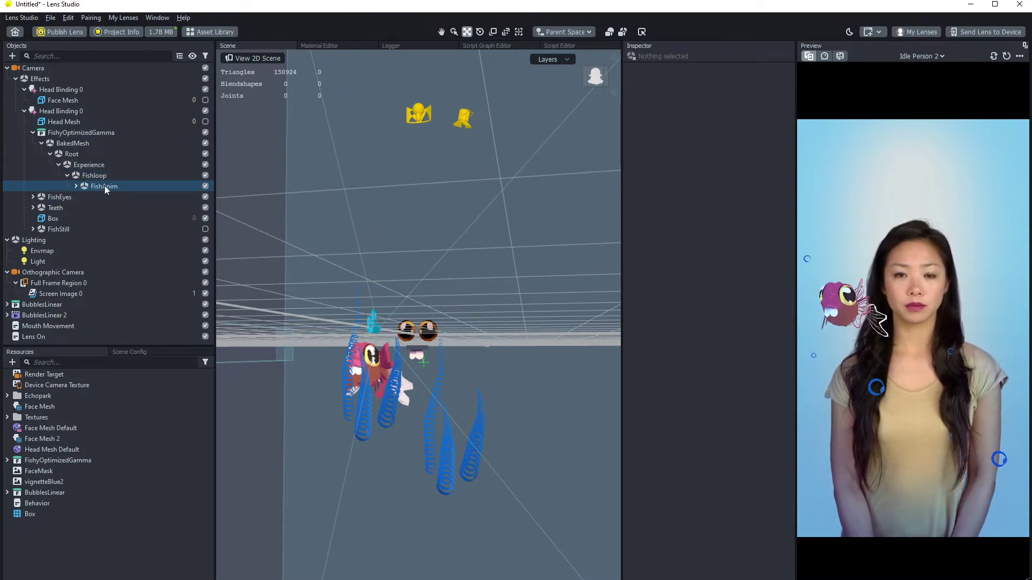
left_click(102, 173)
left_click(99, 165)
left_click(95, 153)
left_click(100, 165)
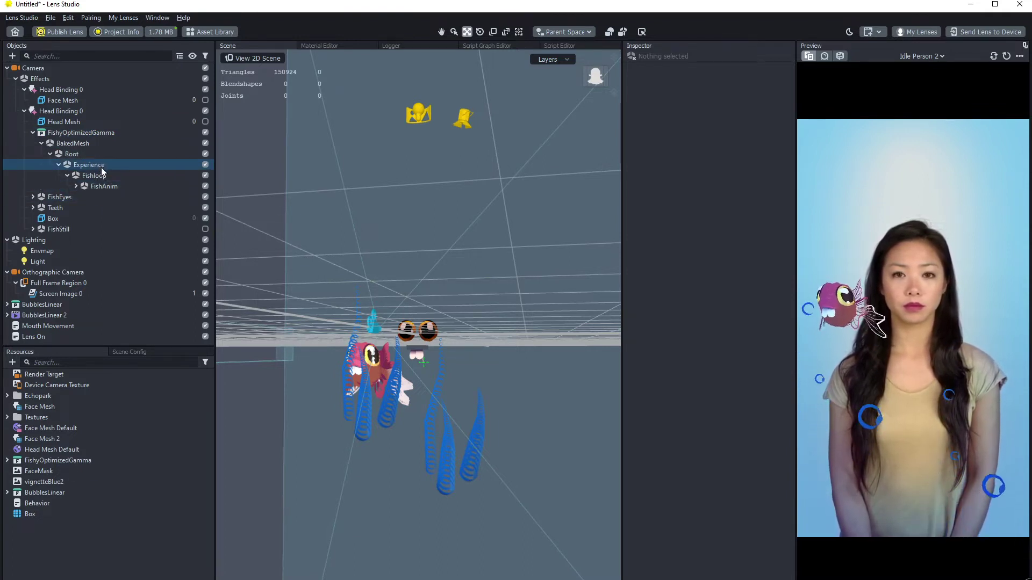
left_click(102, 176)
left_click(105, 185)
left_click(98, 176)
left_click(90, 154)
left_click(86, 143)
left_click(99, 165)
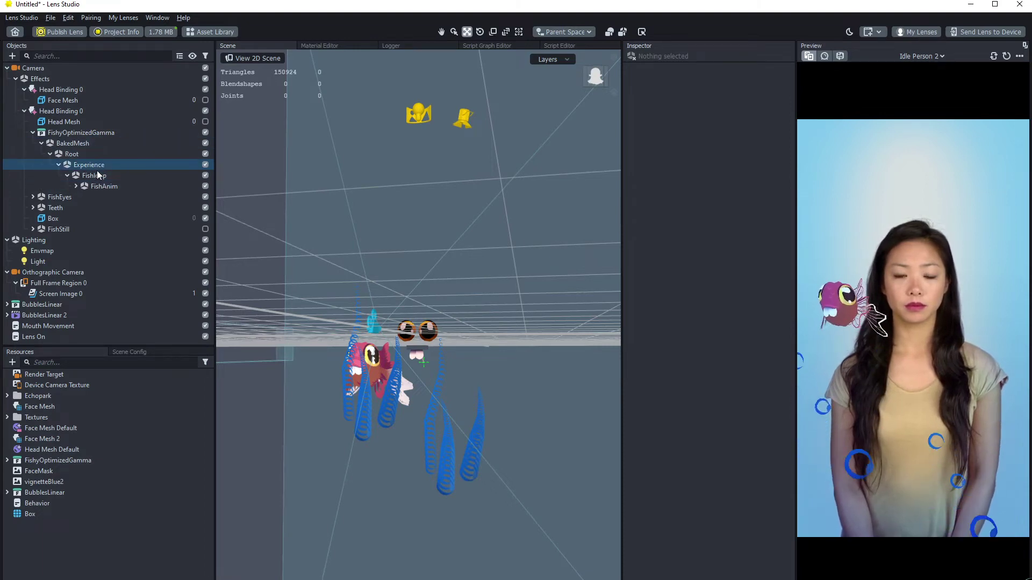
left_click(102, 175)
left_click(103, 186)
left_click(93, 155)
left_click(99, 186)
left_click(97, 175)
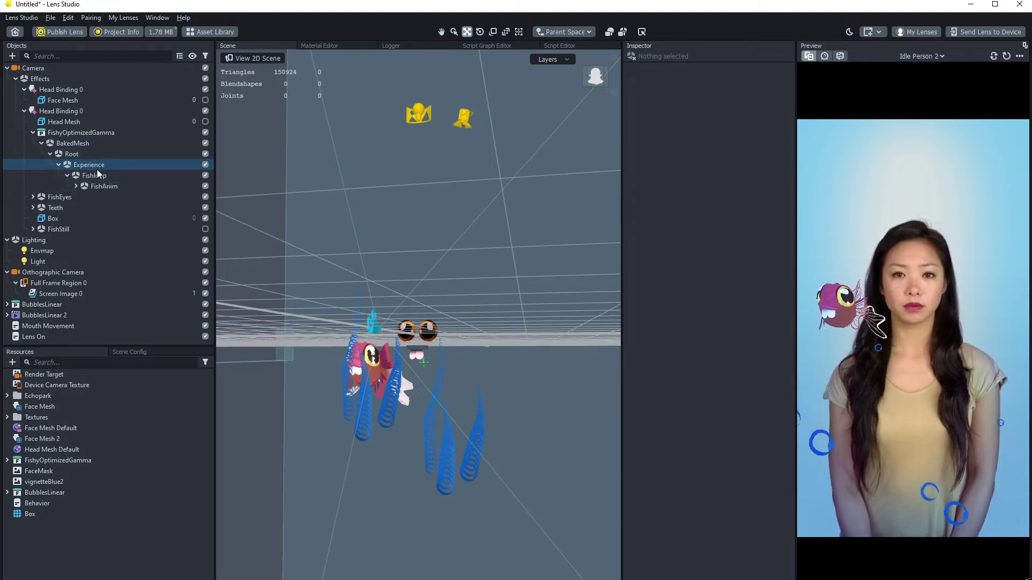
left_click(97, 165)
left_click(100, 175)
left_click(96, 186)
left_click(91, 165)
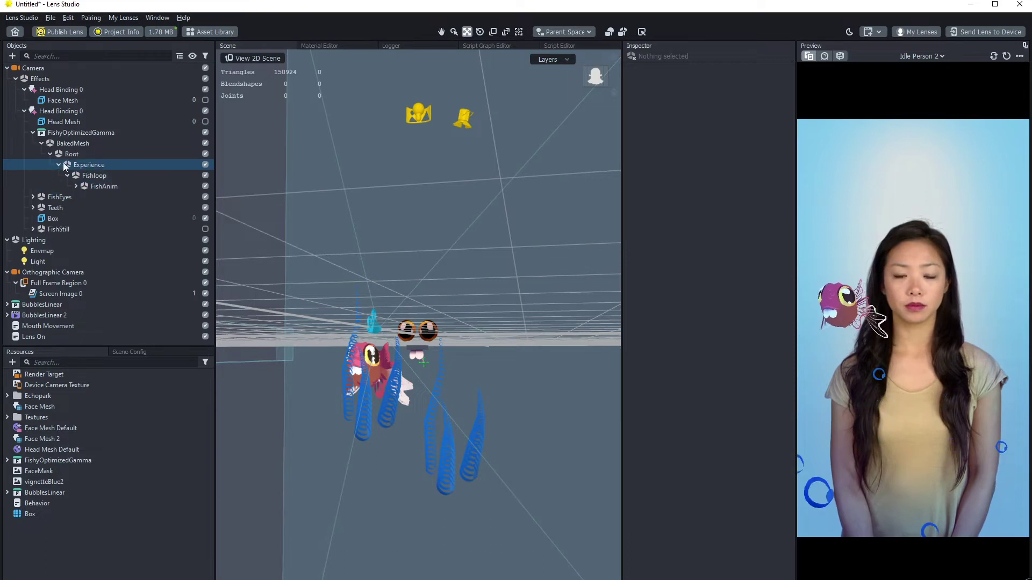
left_click(54, 133)
left_click(89, 166)
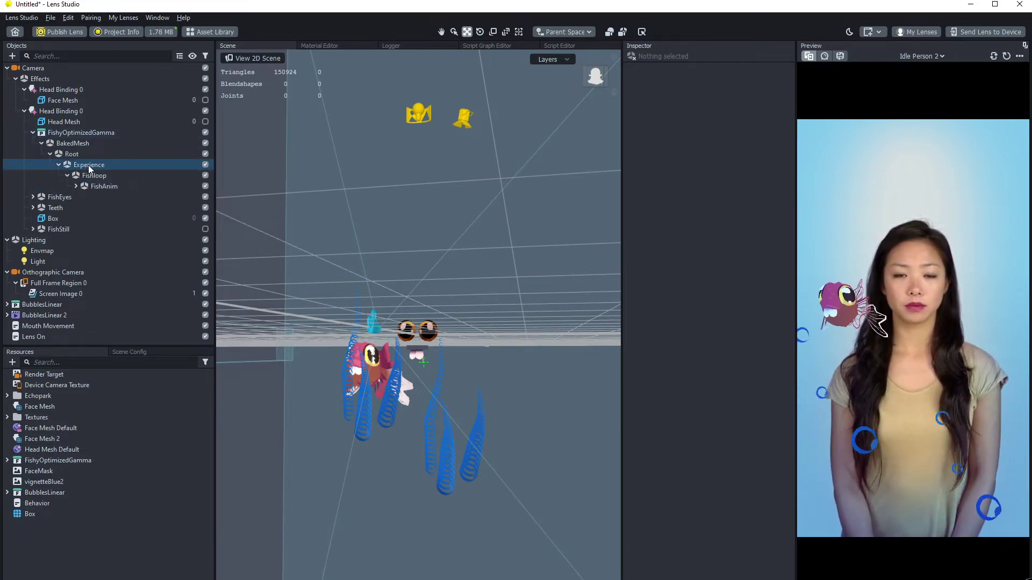
- Collapse the FishyOptimizedGamma, Orthographic Camera and Lighting groups in the object hierarchy
key("Up")
key("Up")
key("Up")
key("Left")
key("Down")
key("Down")
key("Down")
key("Down")
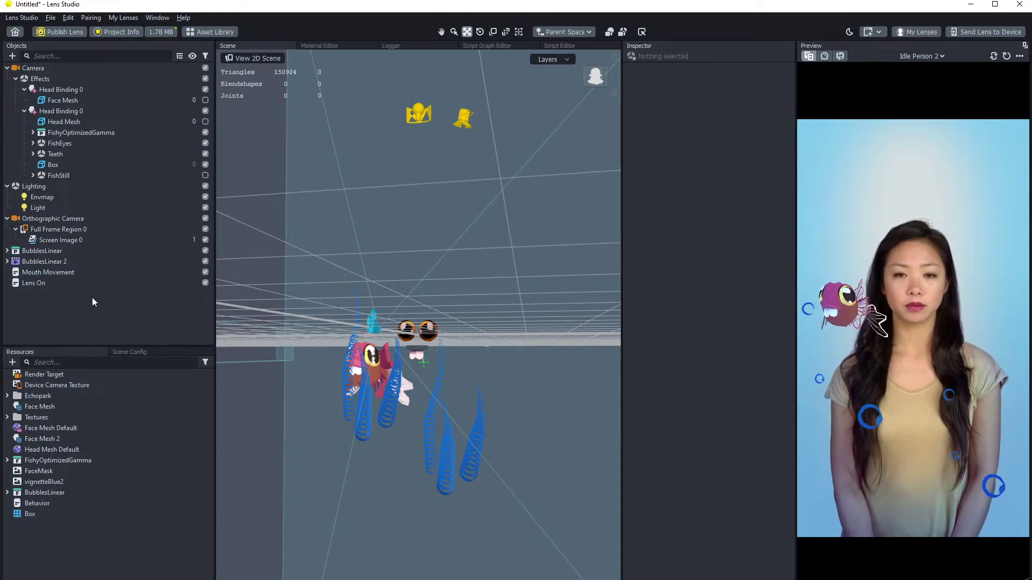
left_click(7, 218)
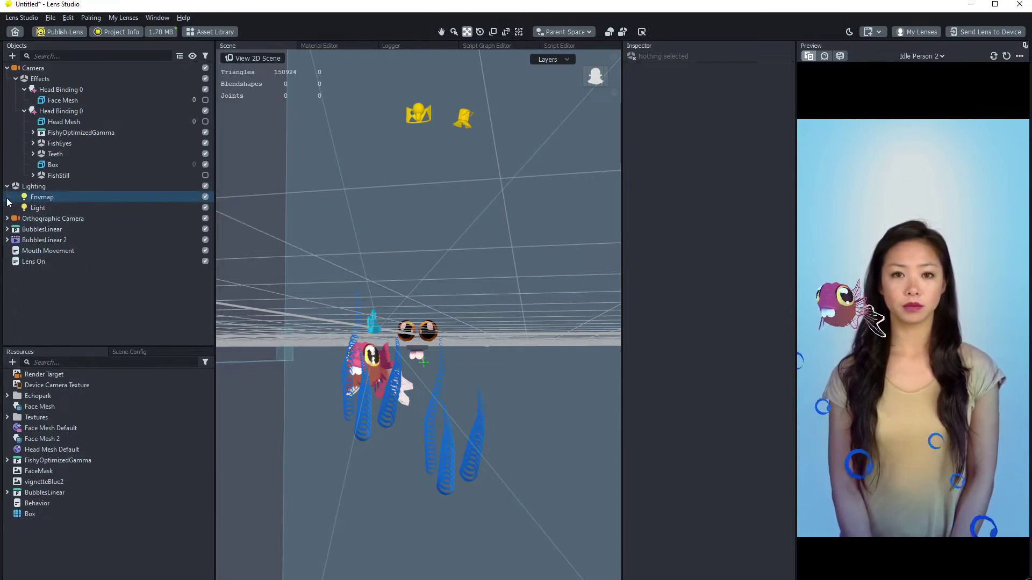
- Find the Makeup helper script by searching for "makeup" and add it to the scene
left_click(12, 56)
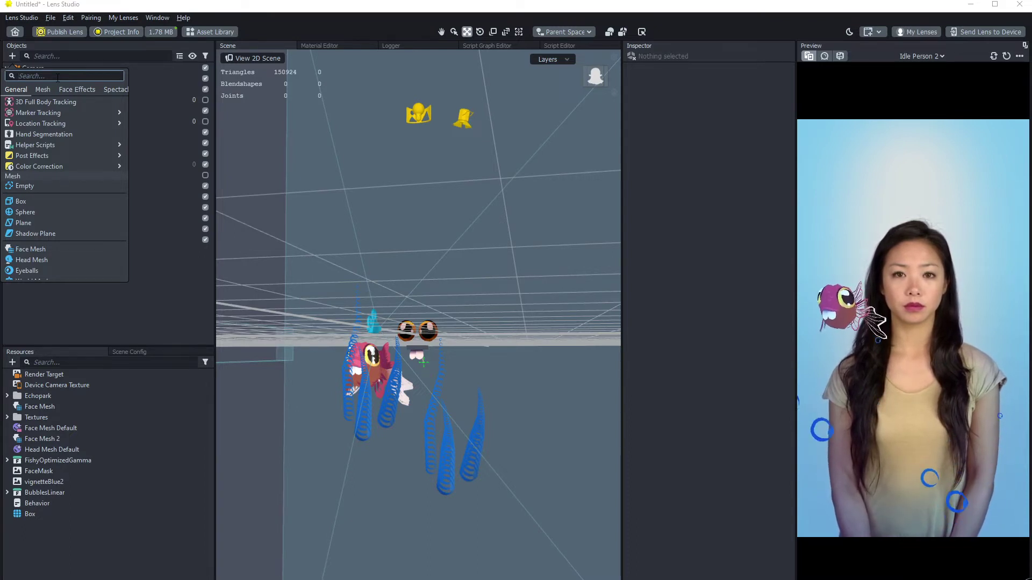
type("makeup")
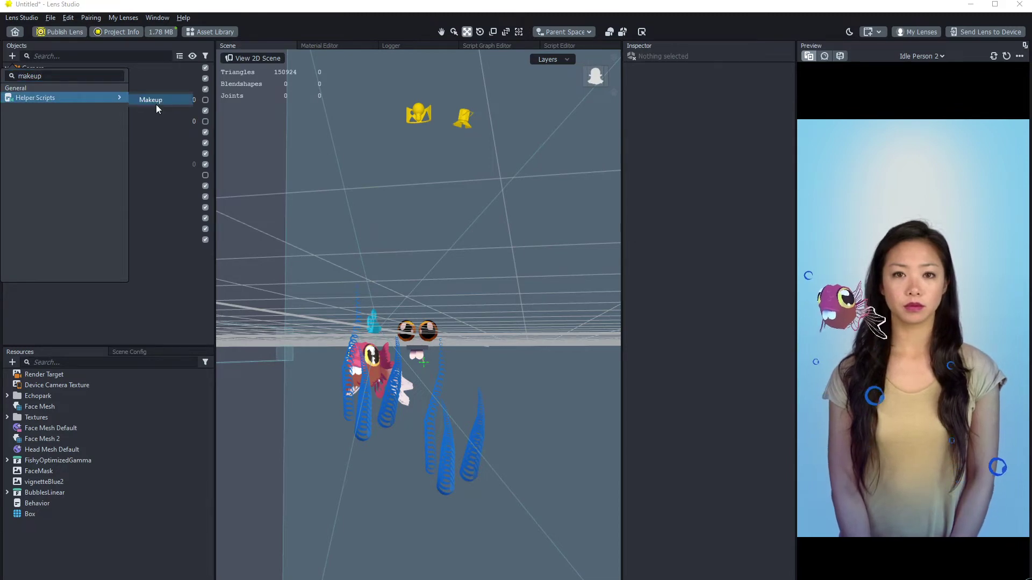
key("Escape")
left_click_drag(99, 494, 31, 251)
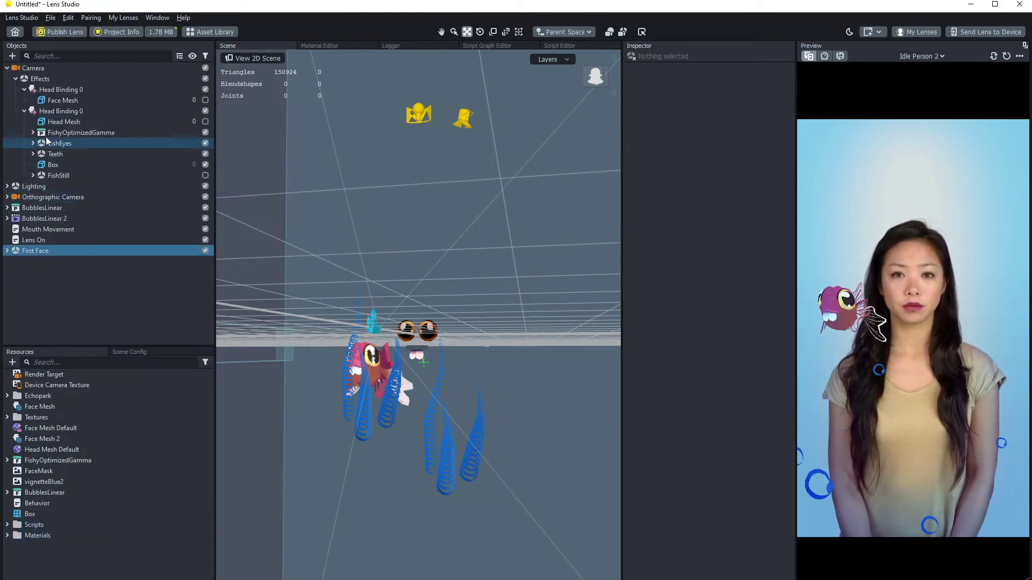
- Examine the makeup layers and Retouch 1 settings nested under First Face, including the MakeupController and Eyeshadows 3
left_click(7, 251)
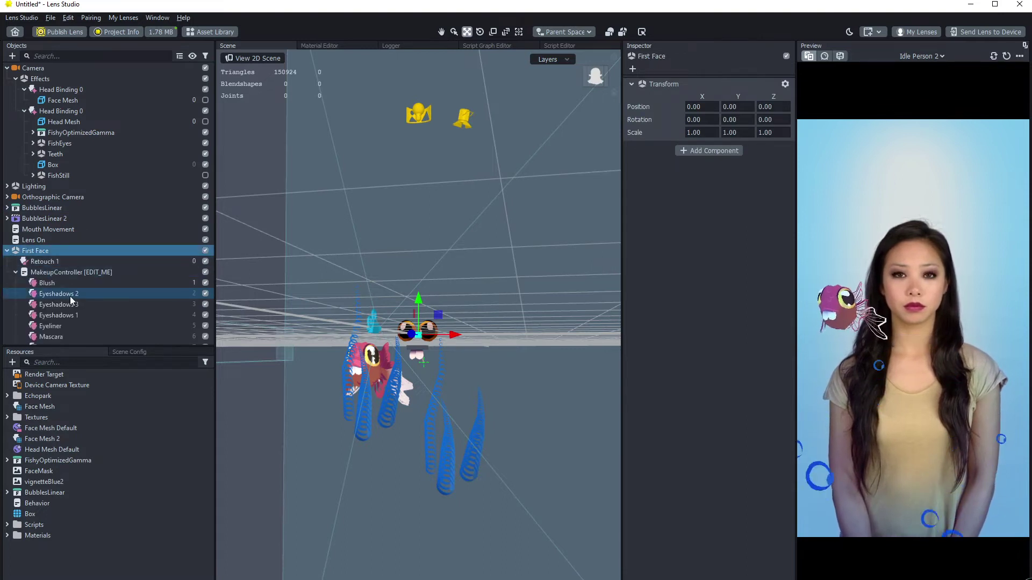
scroll(65, 290, "down", 1)
left_click(57, 276)
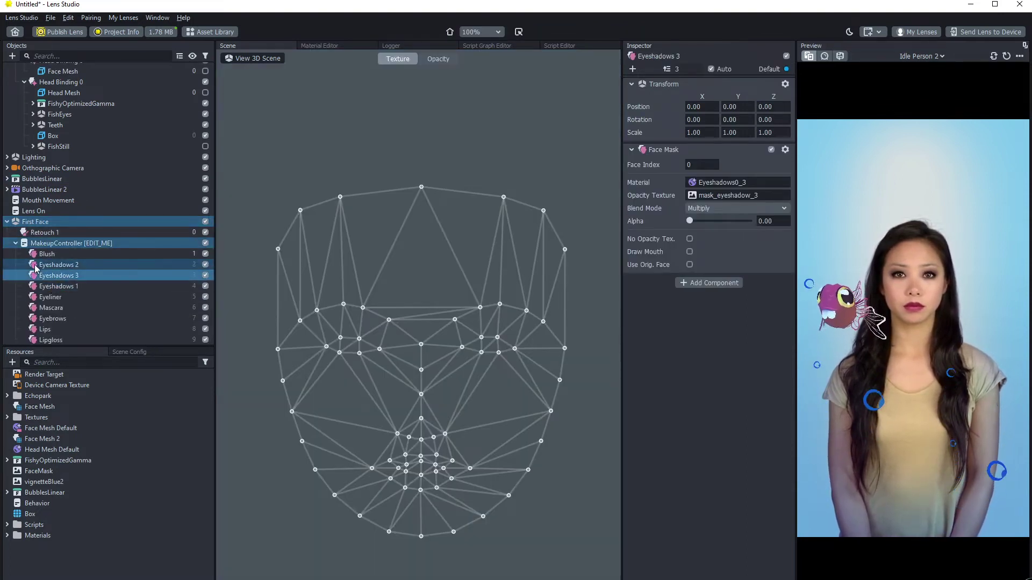
left_click(15, 243)
left_click(44, 262)
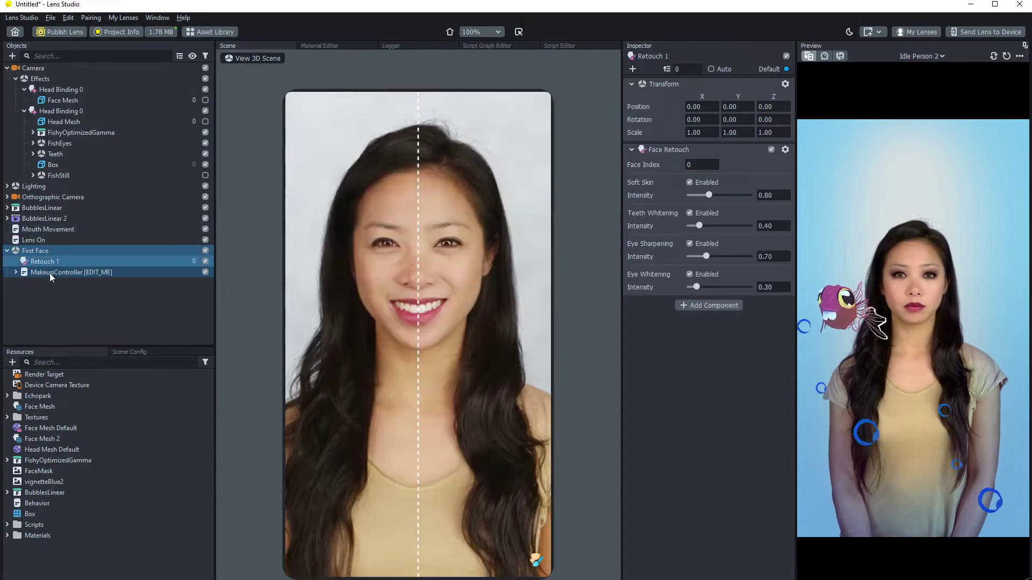
left_click(49, 274)
left_click(46, 254)
left_click(46, 261)
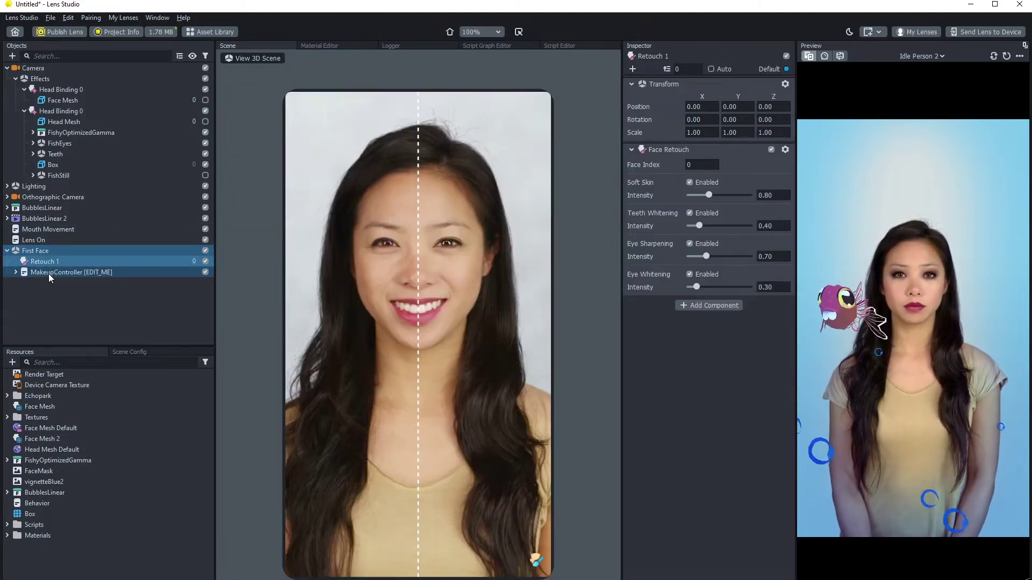
- Change the Lips Tint color of the MakeupController to a medium blue
left_click(48, 273)
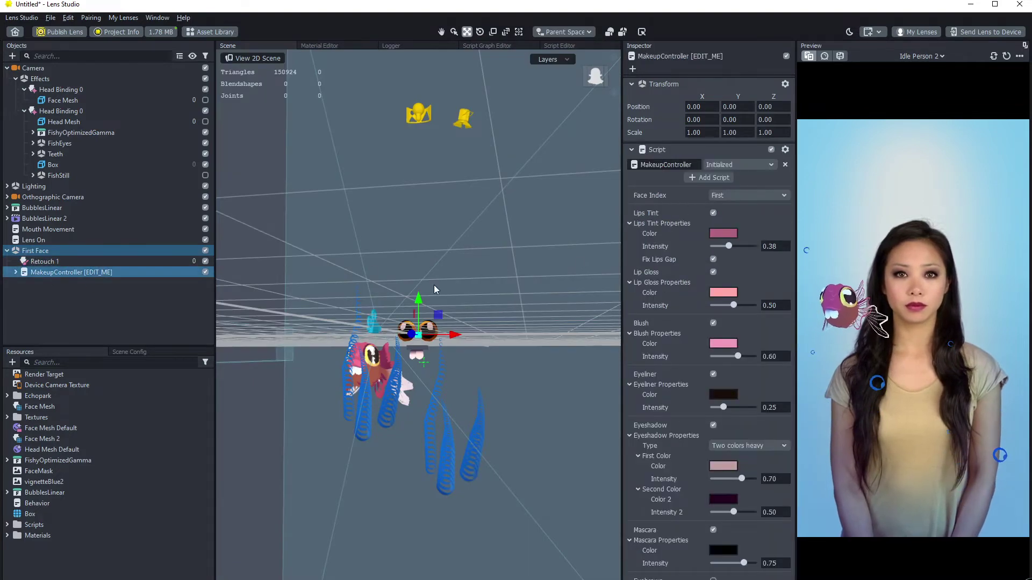
scroll(721, 481, "down", 1)
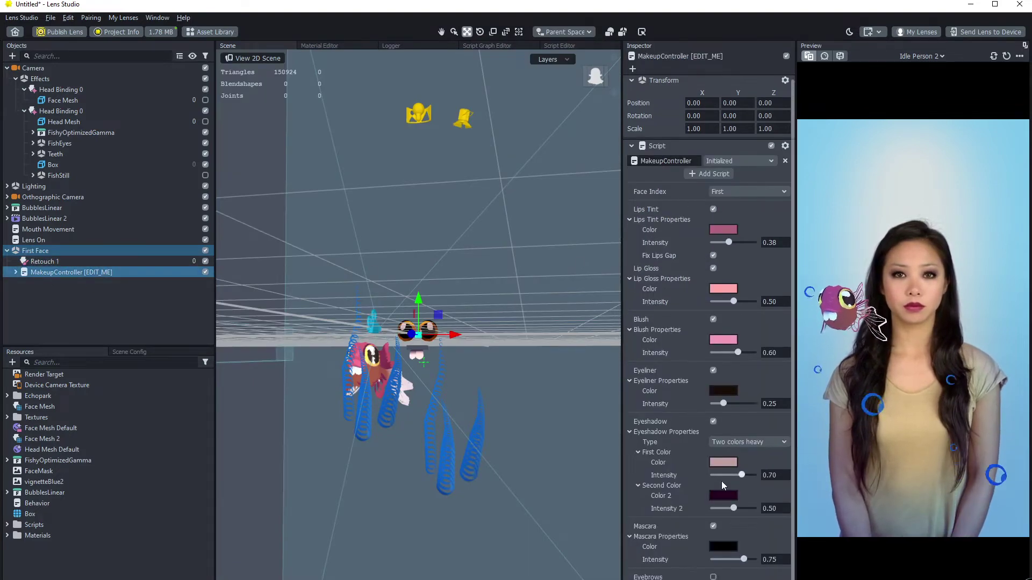
left_click(723, 230)
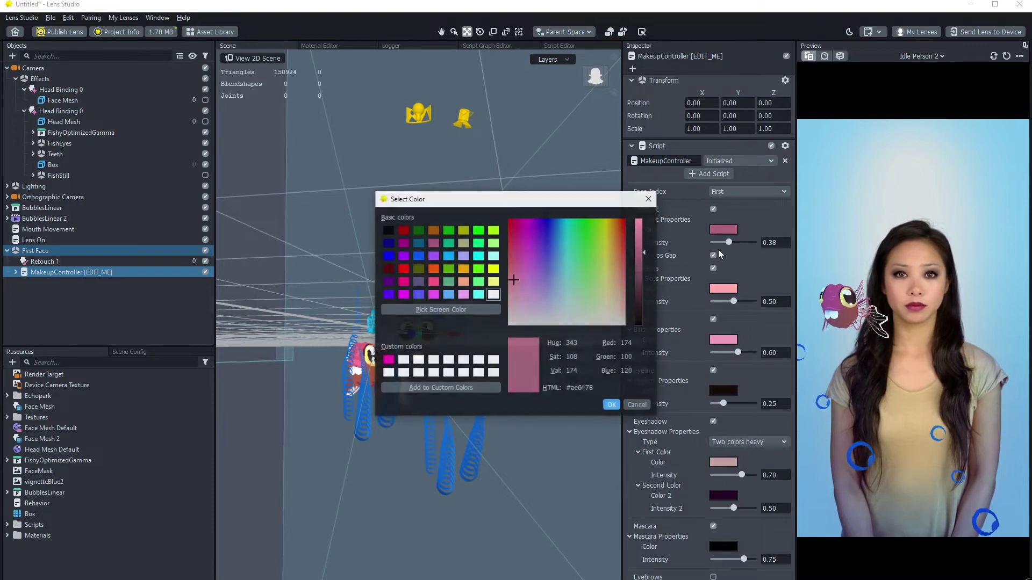
left_click(566, 230)
left_click(556, 224)
left_click(612, 403)
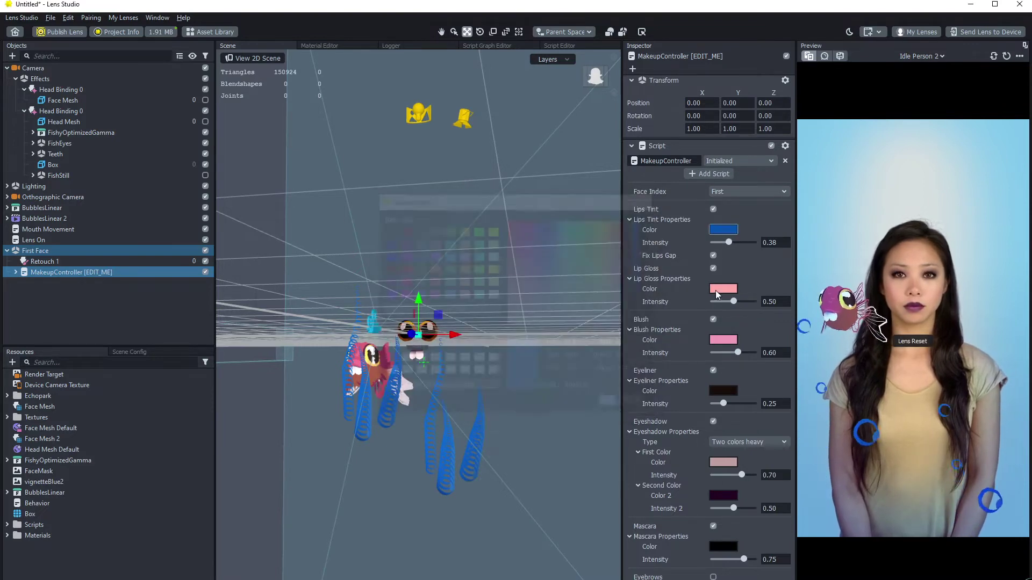
- Change the makeup's Lip Gloss color to a bright light blue
left_click(723, 289)
left_click_drag(568, 230, 546, 220)
left_click(570, 224)
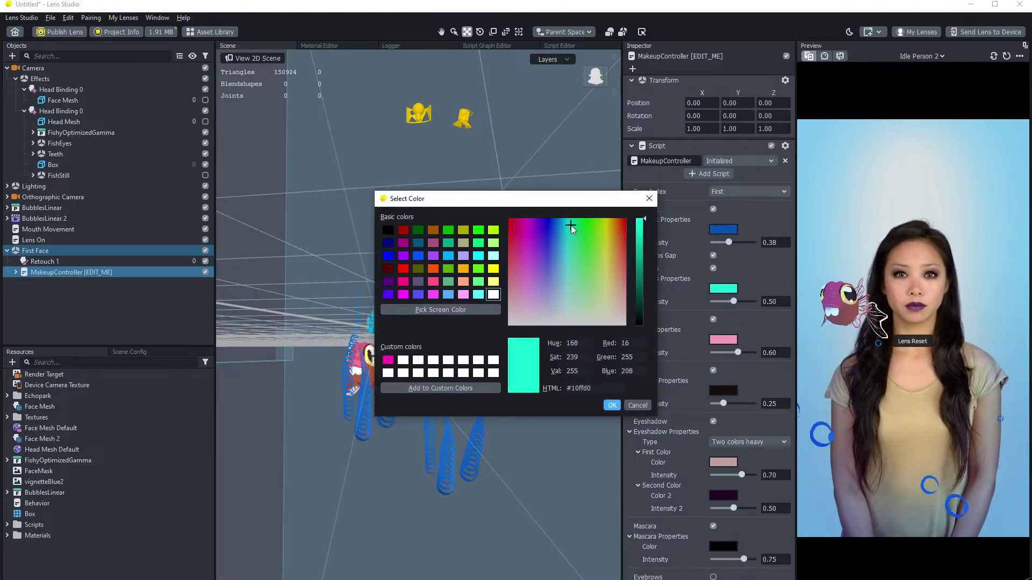
left_click(560, 225)
left_click(612, 406)
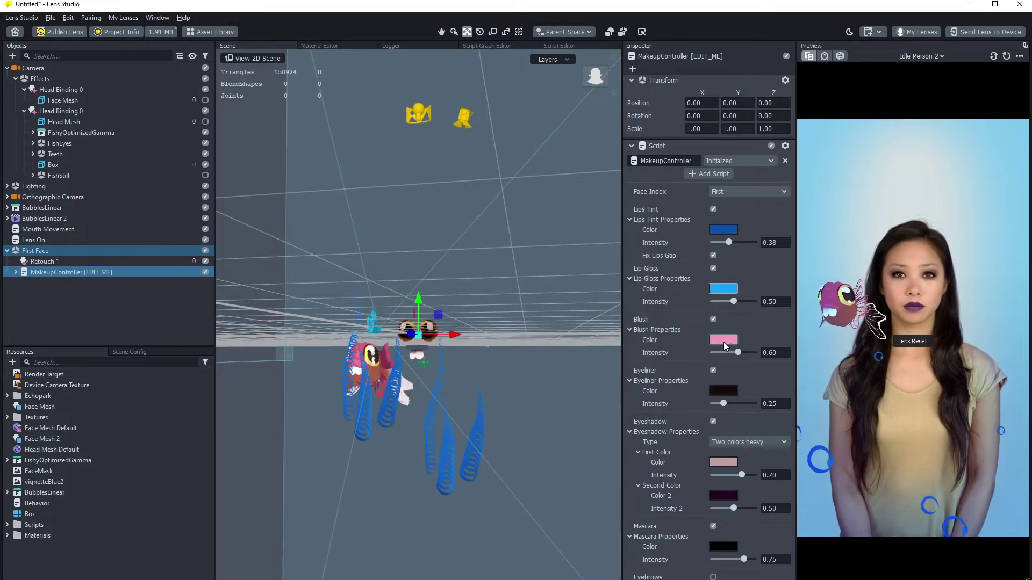
- Change the makeup's Blush color to the deep blue #162cf0
left_click(723, 340)
left_click(561, 245)
left_click(552, 235)
left_click(550, 228)
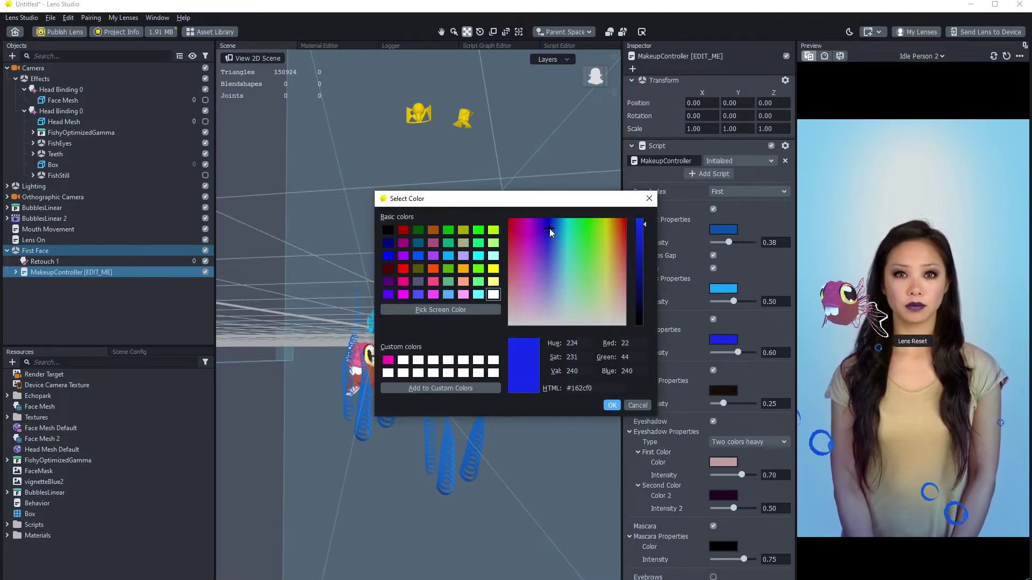
left_click(611, 405)
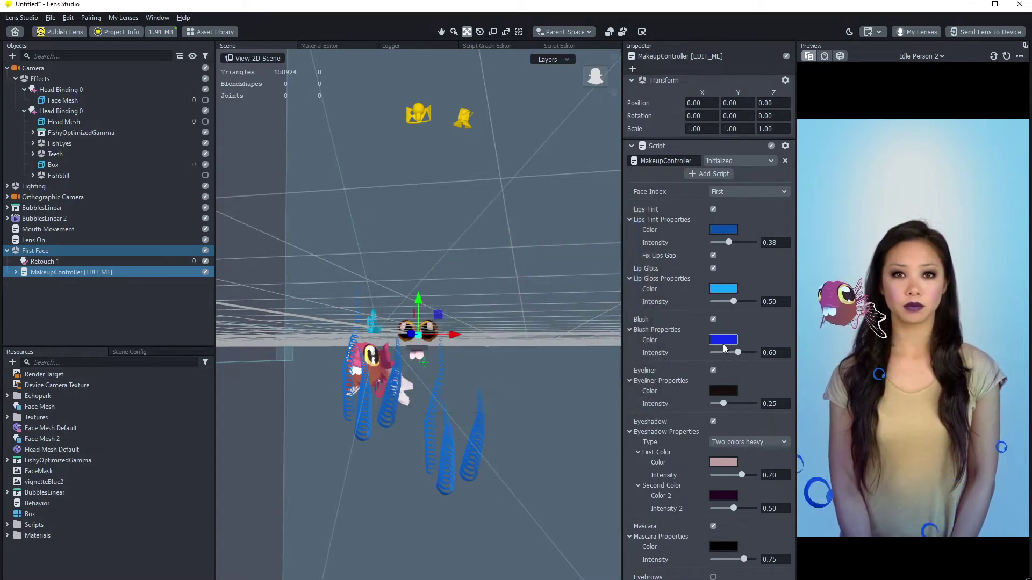
- Set the Eyeliner color to turquoise #0edadd and its intensity to 1.00
left_click(723, 390)
left_click(563, 243)
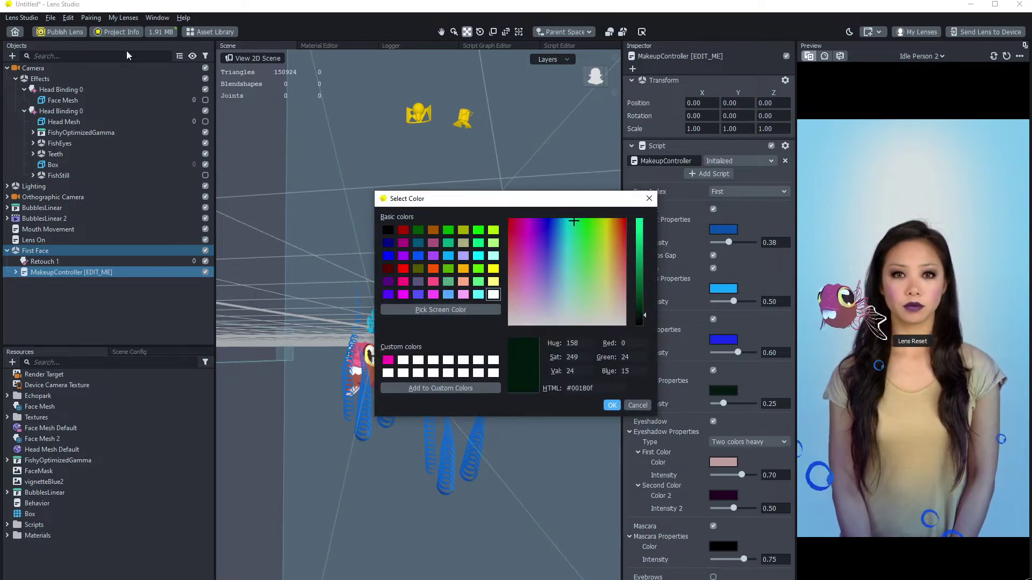
left_click(581, 220)
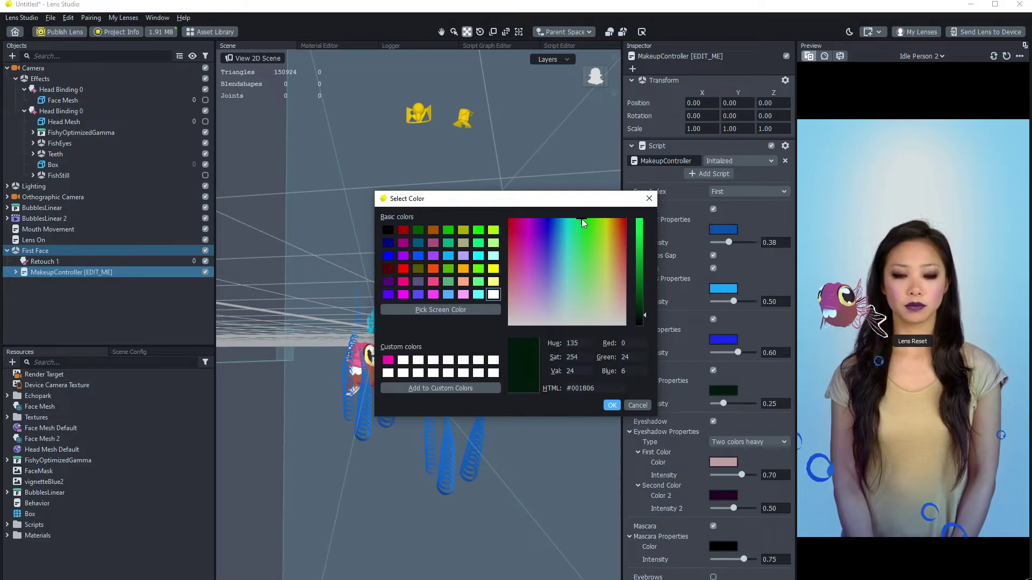
left_click_drag(644, 252, 643, 232)
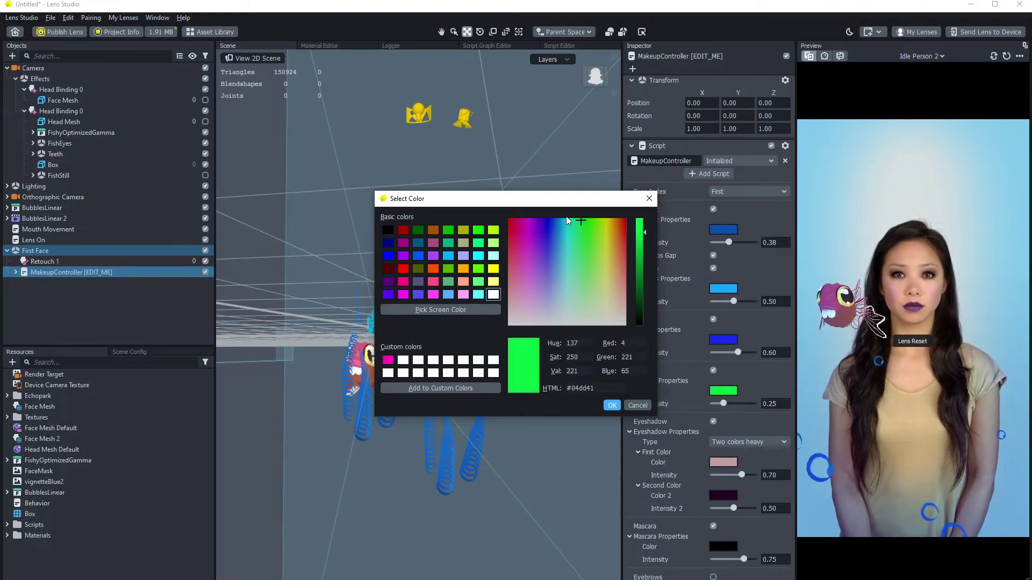
left_click(567, 227)
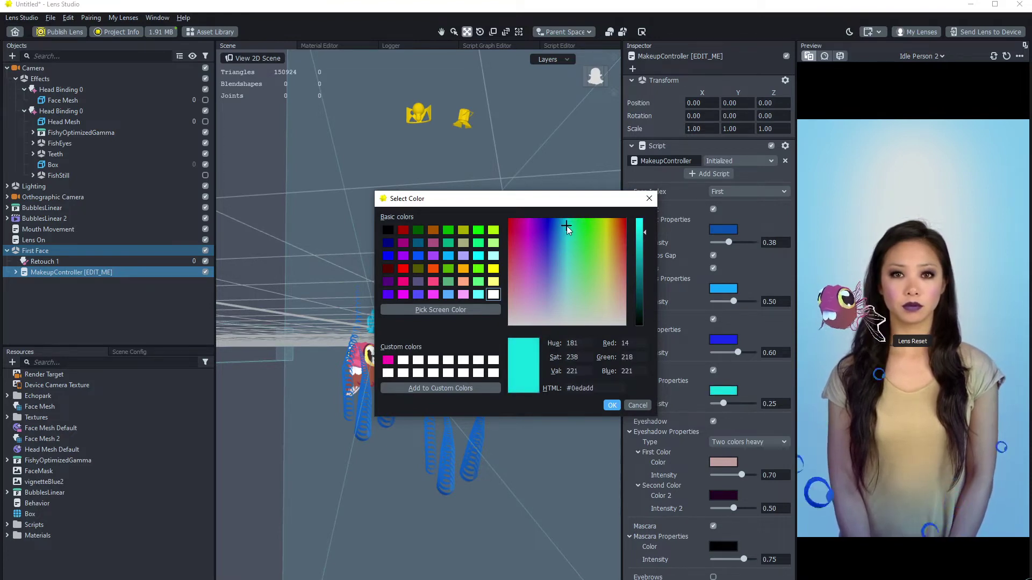
left_click(614, 406)
left_click_drag(724, 404, 765, 410)
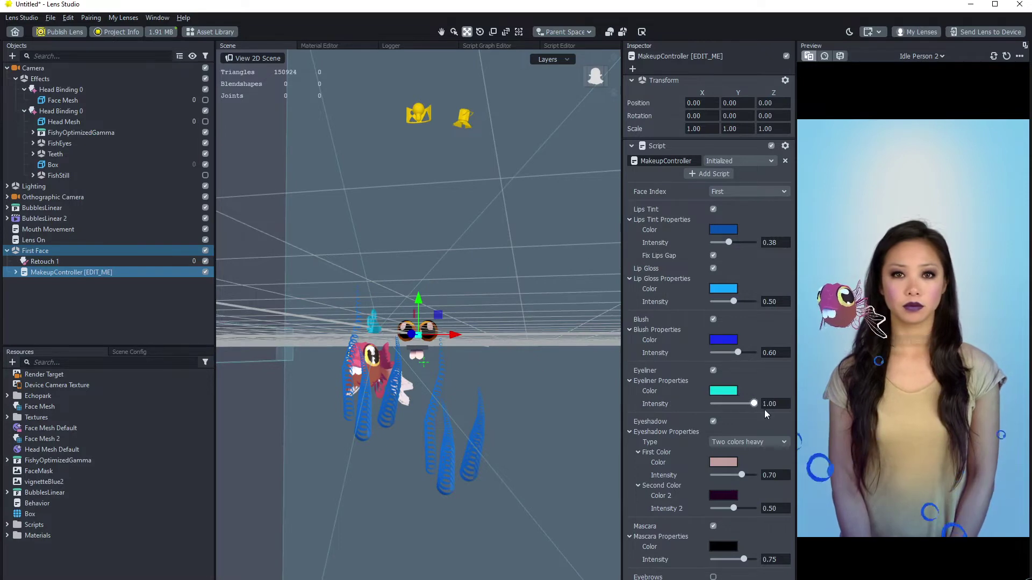
- Set the eyeshadow's first color to teal and its second color to the blue #0854e1
left_click(724, 463)
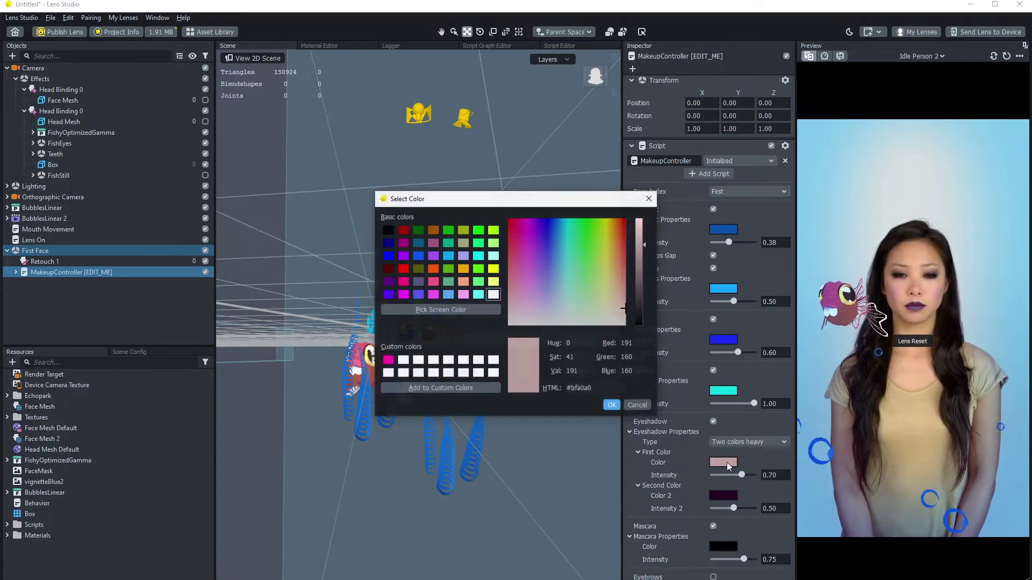
left_click(565, 226)
left_click(612, 406)
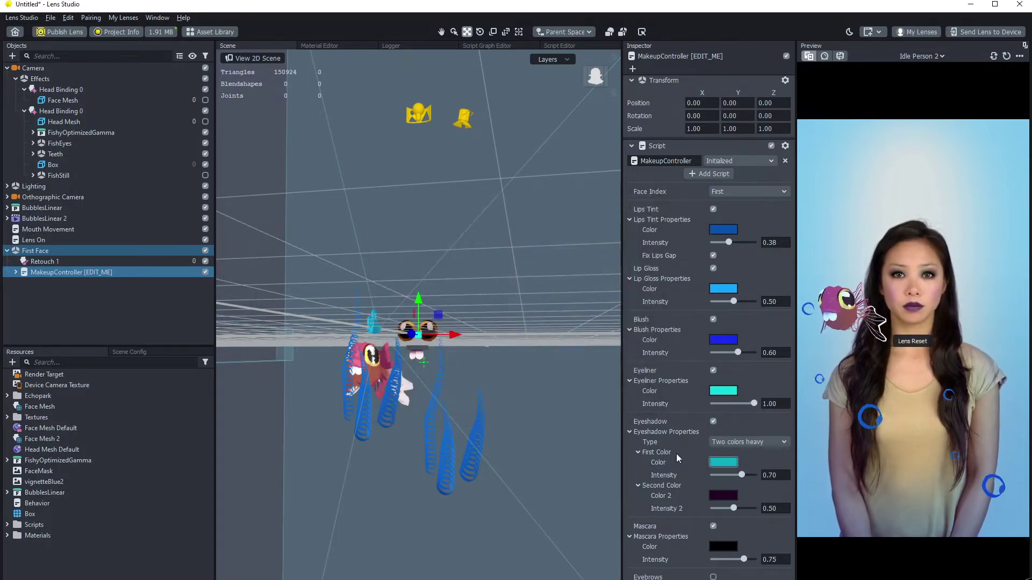
left_click(725, 498)
left_click_drag(572, 292, 555, 222)
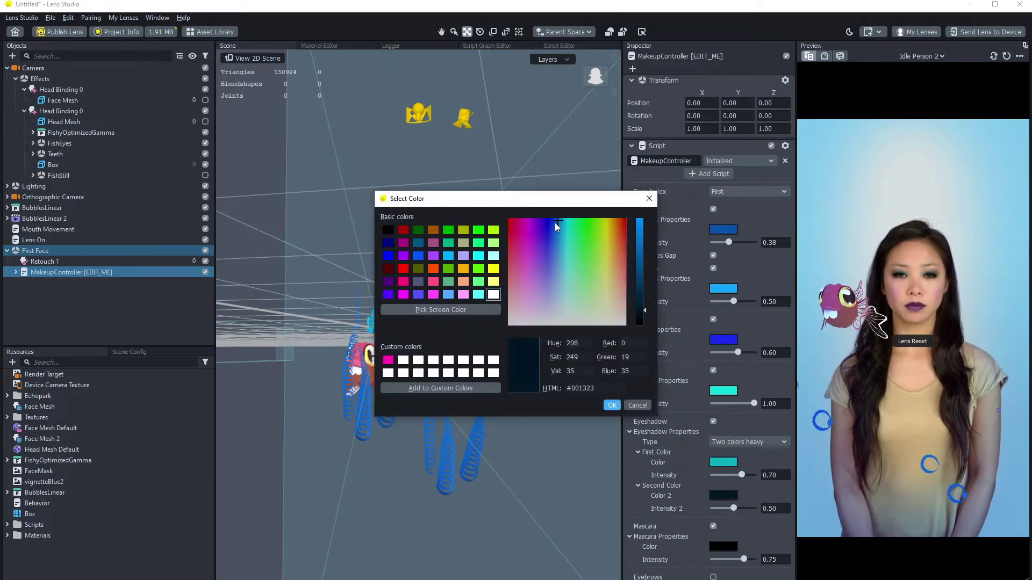
left_click(644, 240)
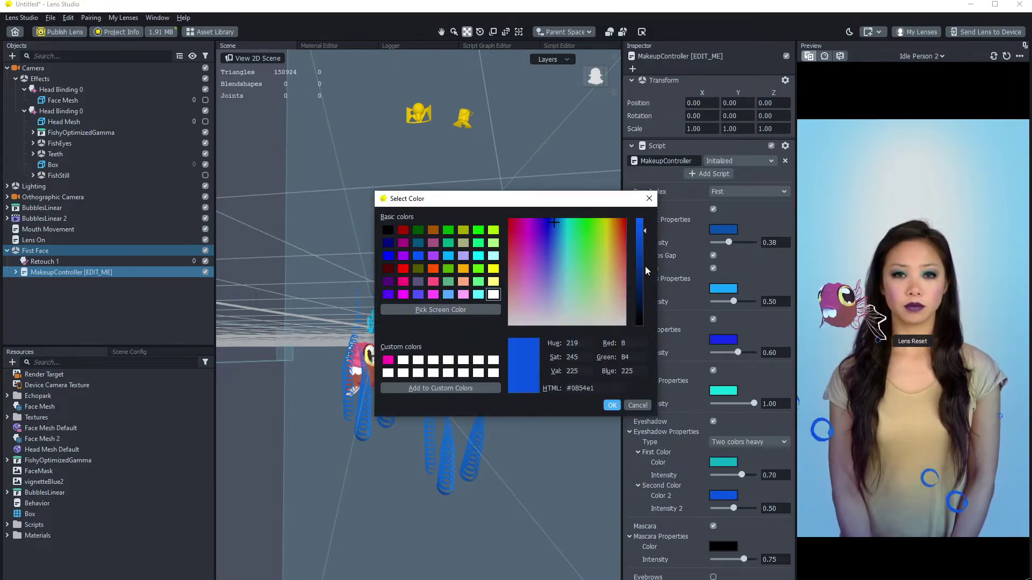
left_click(612, 405)
left_click(723, 546)
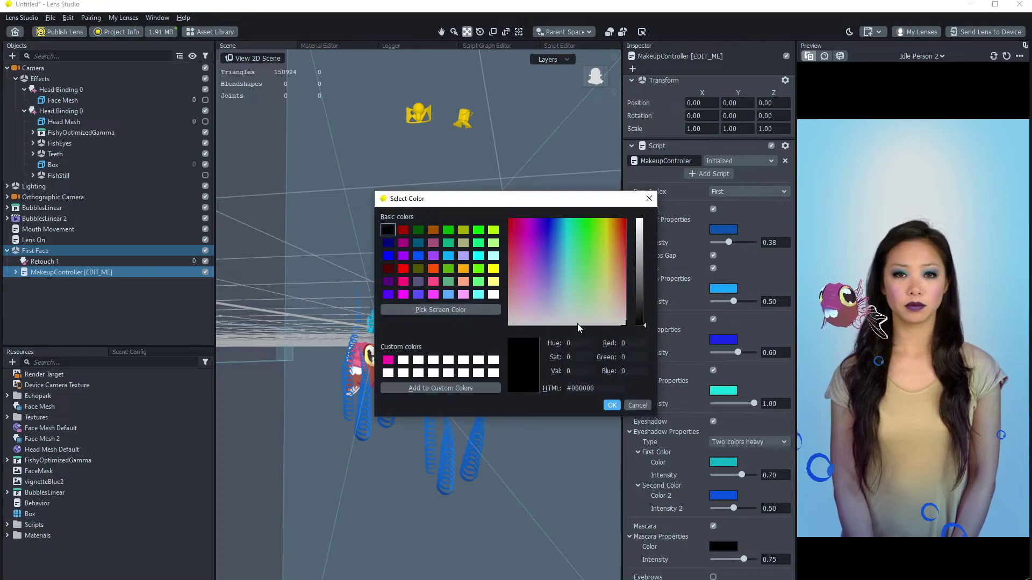
mouse_move(577, 324)
left_mouse_down()
mouse_move(586, 282)
mouse_move(615, 322)
left_mouse_up()
left_click(638, 406)
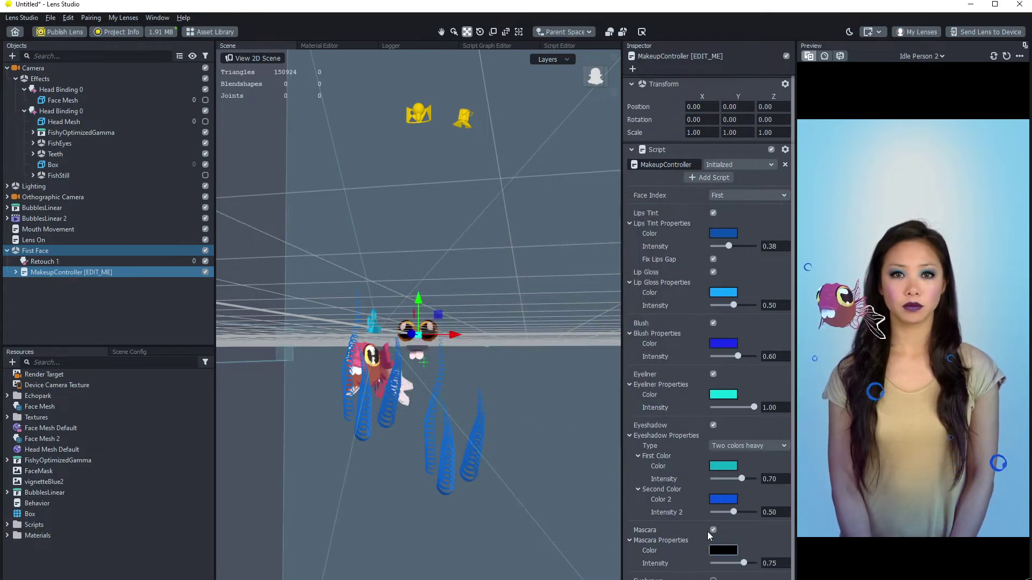
- Clear the object selection and switch the preview model to Open Mouth Person 1
left_click(108, 312)
left_click(914, 57)
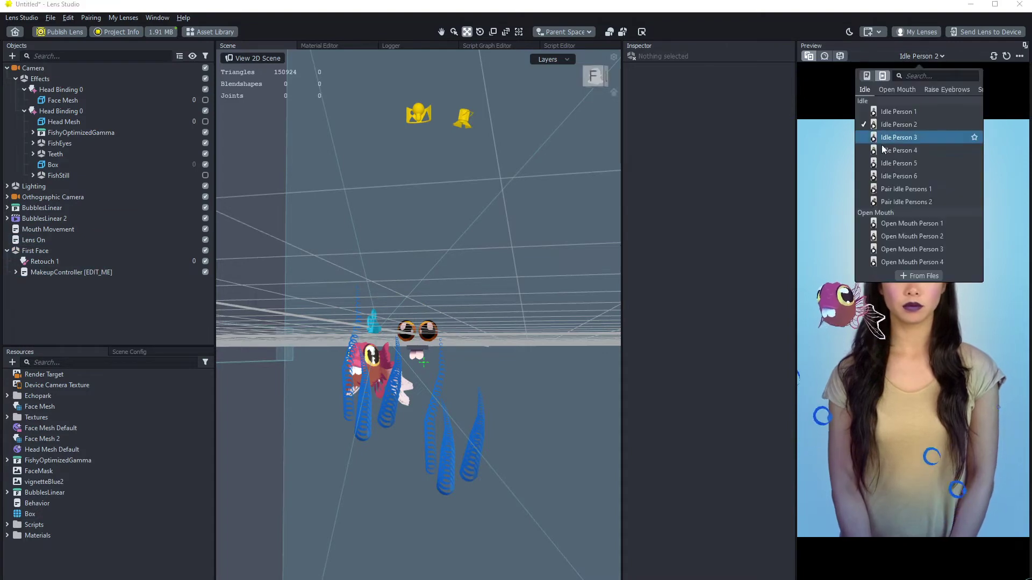
left_click(922, 225)
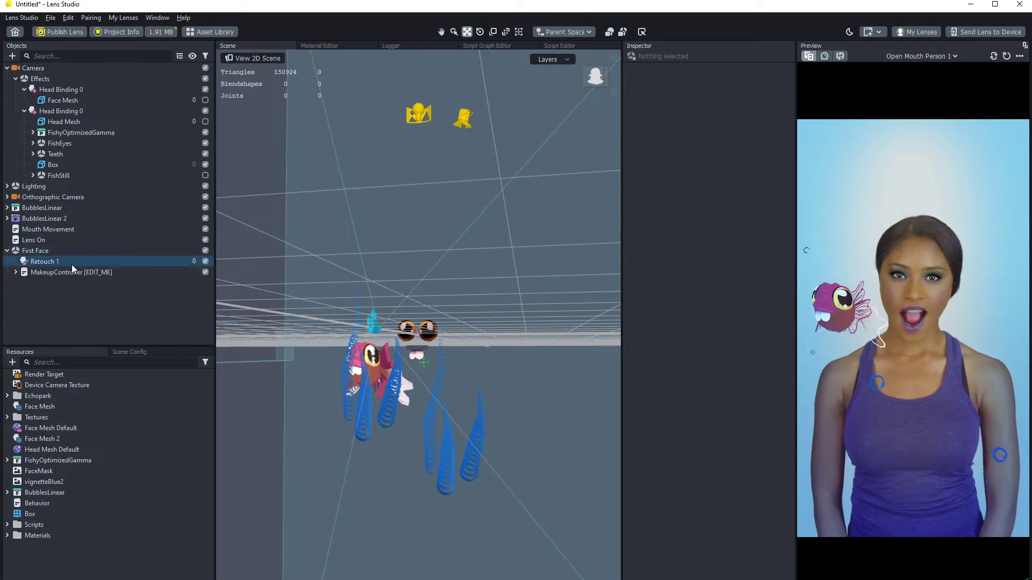
- Disable the First Face makeup object, collapse its group and clear the selection
left_click(205, 250)
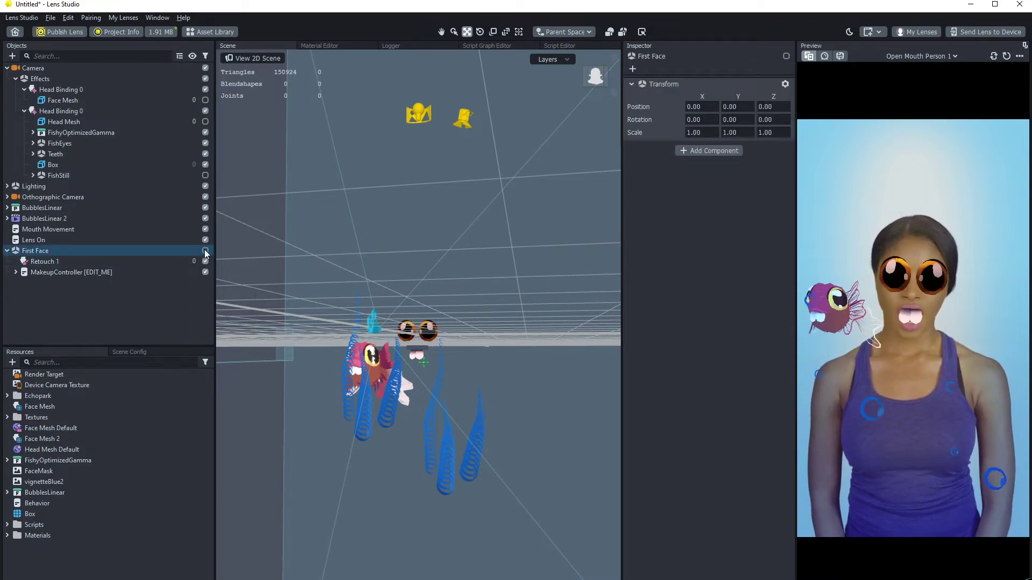
left_click(7, 251)
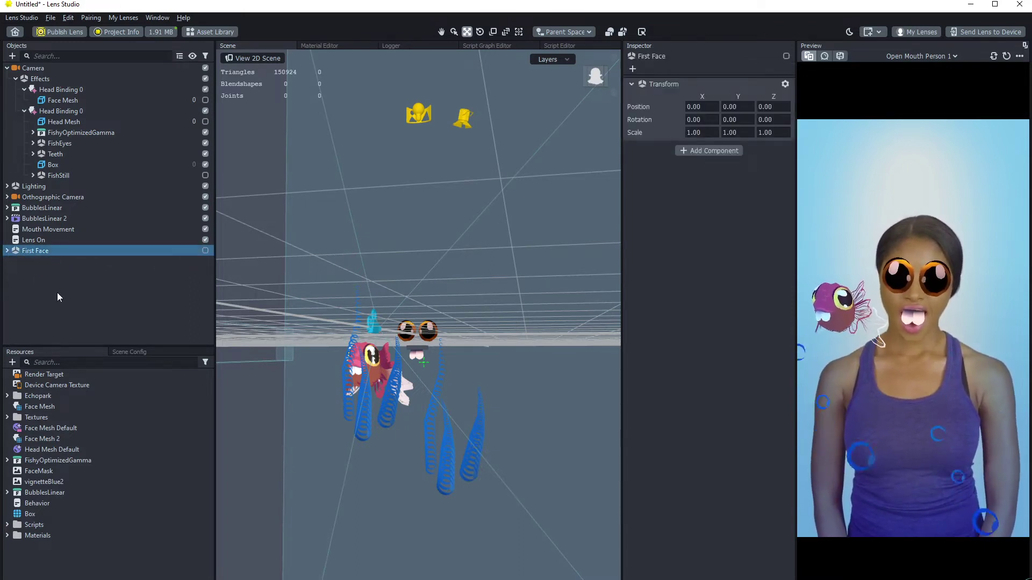
left_click(57, 293)
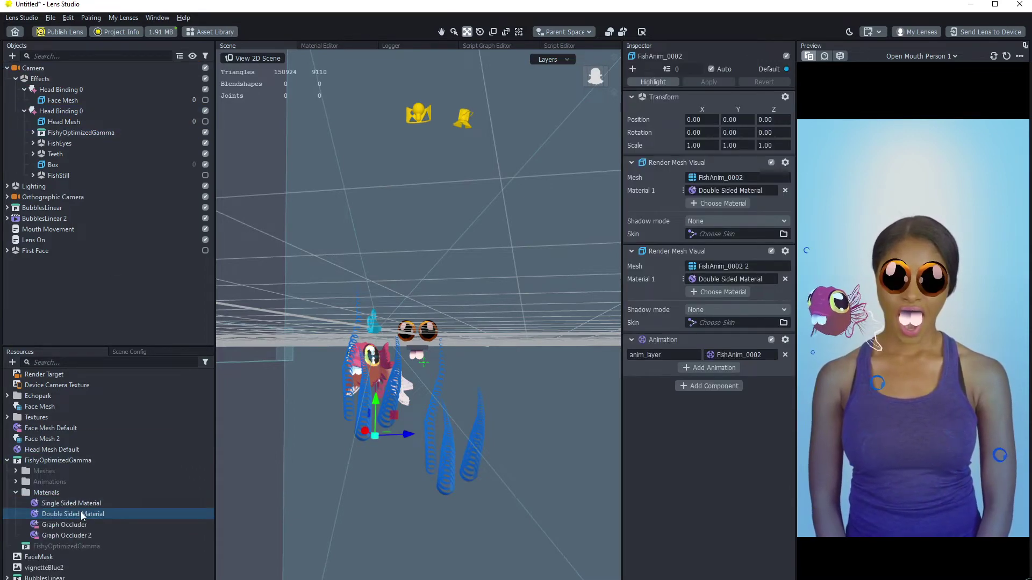
- Review the Double Sided Material and add a Simple PBR material beside it in the FishyOptimizedGamma Materials folder
left_click(80, 513)
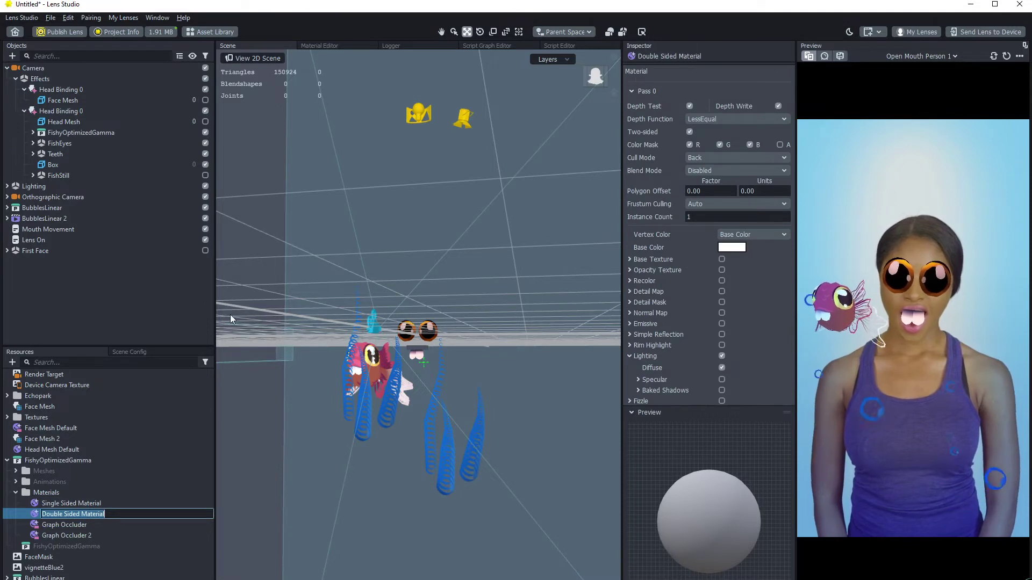
scroll(731, 258, "down", 2)
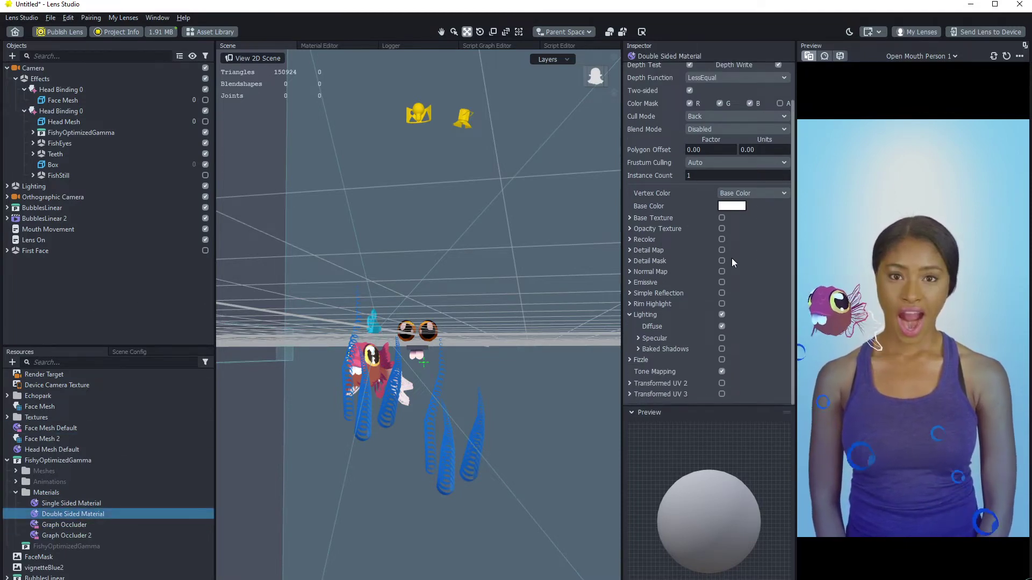
left_click(11, 363)
type("pbr")
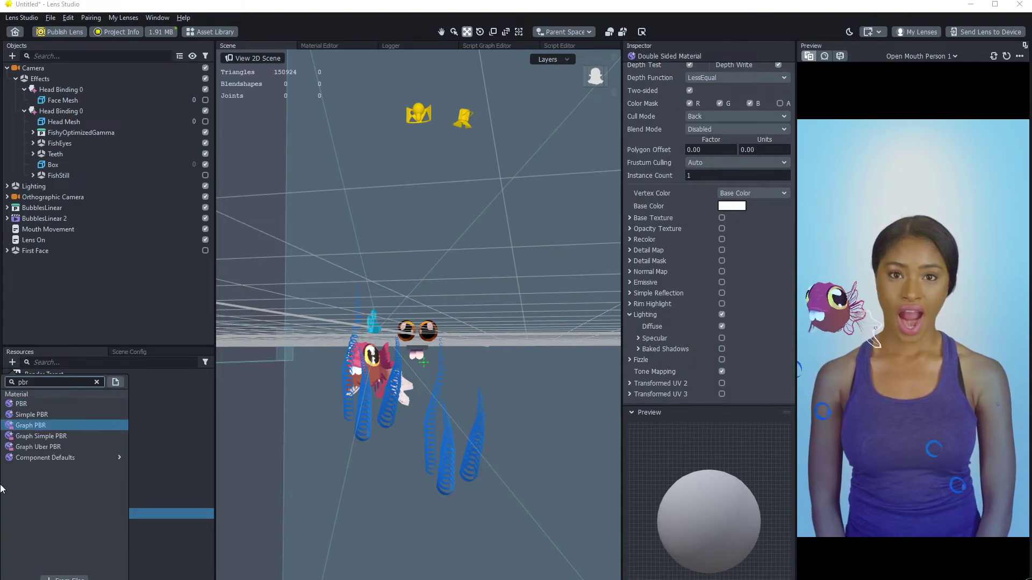
left_click(36, 416)
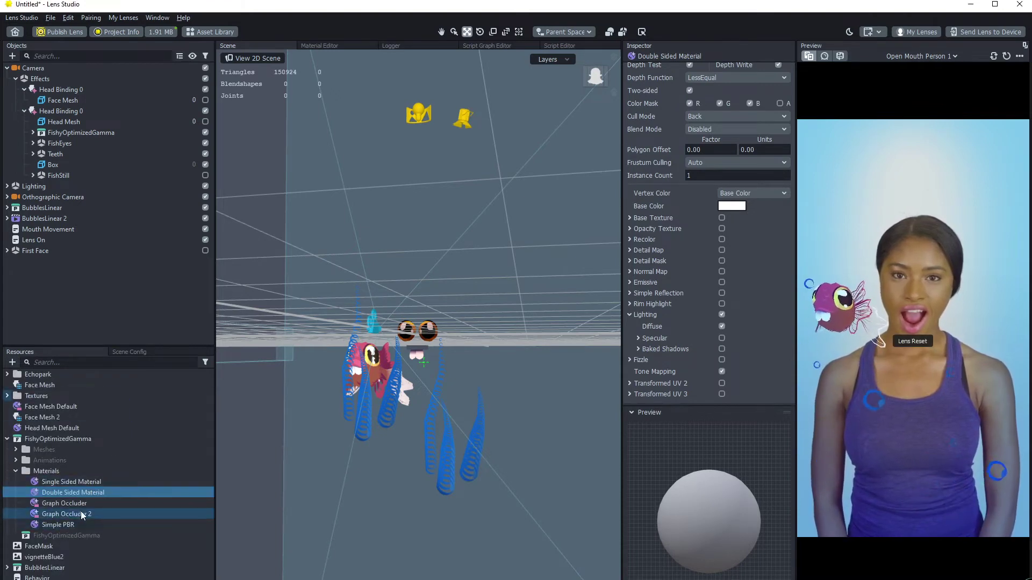
left_click(72, 522)
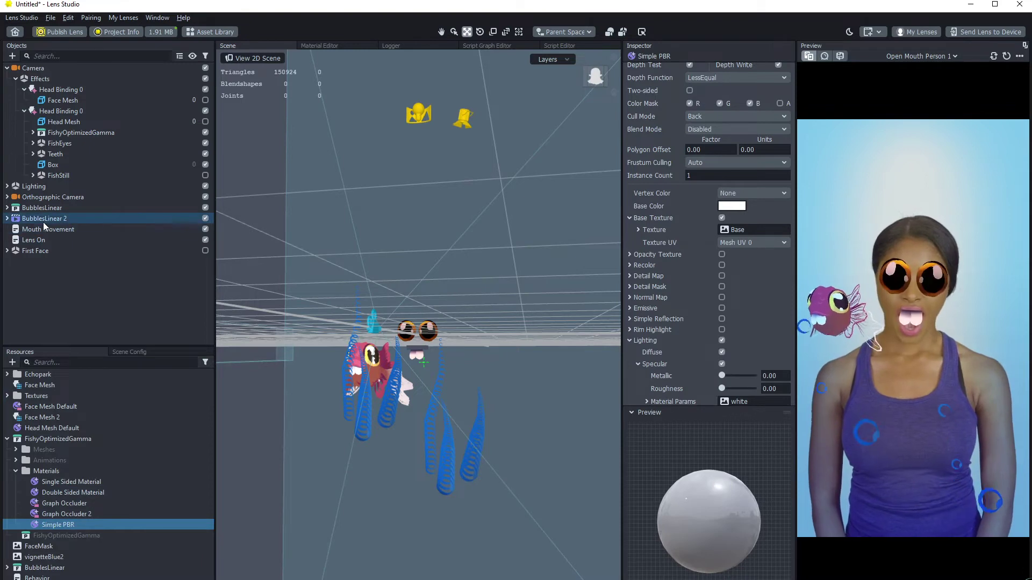
- Add Simple PBR as a second material on the first Render Mesh Visual of all fourteen FishAnim meshes, FishAnim_0000 through FishAnim_0013
left_click(33, 132)
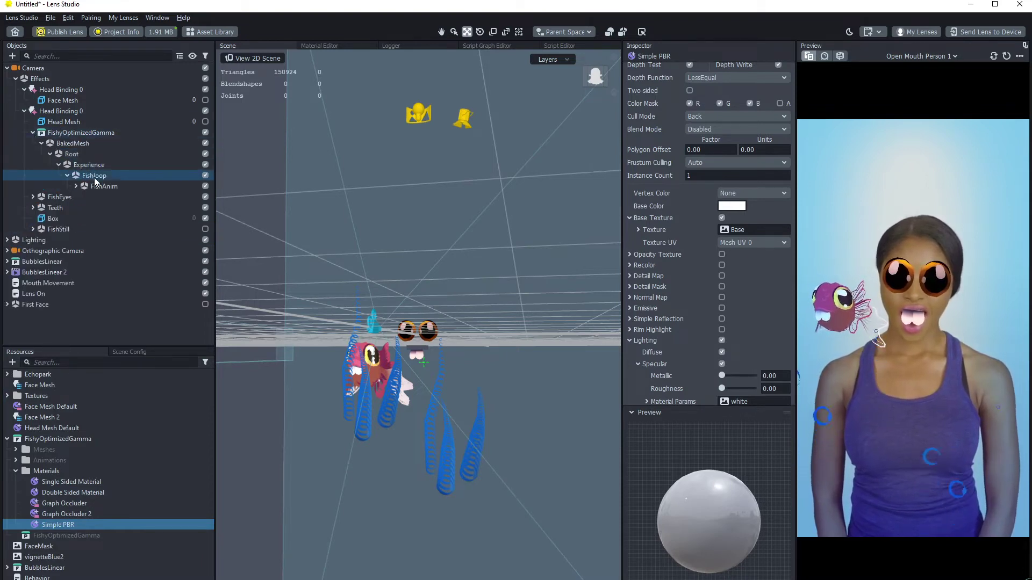
left_click(76, 186)
left_click(120, 197)
scroll(106, 311, "down", 3)
scroll(106, 309, "down", 1)
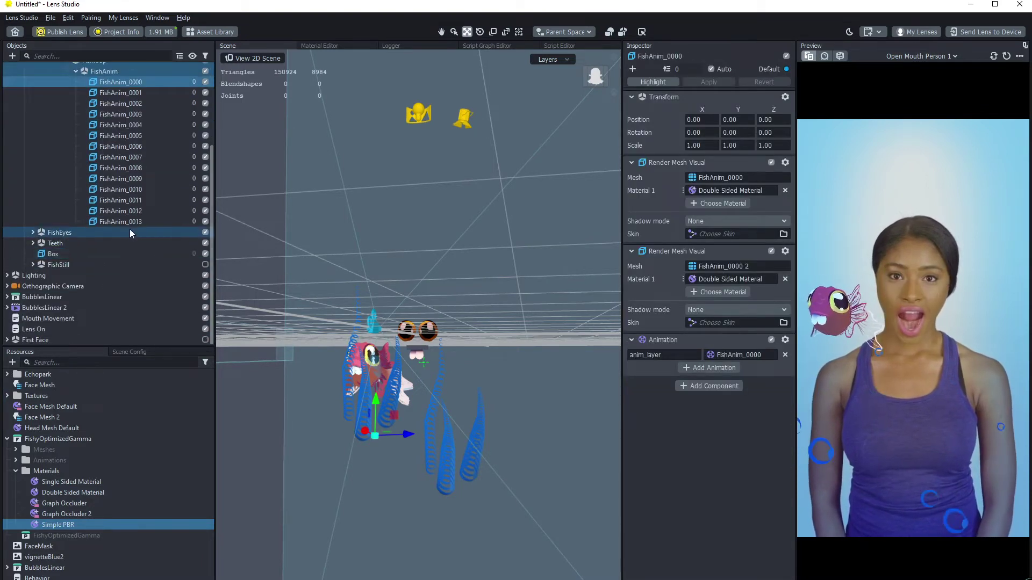
left_click(130, 220, "shift")
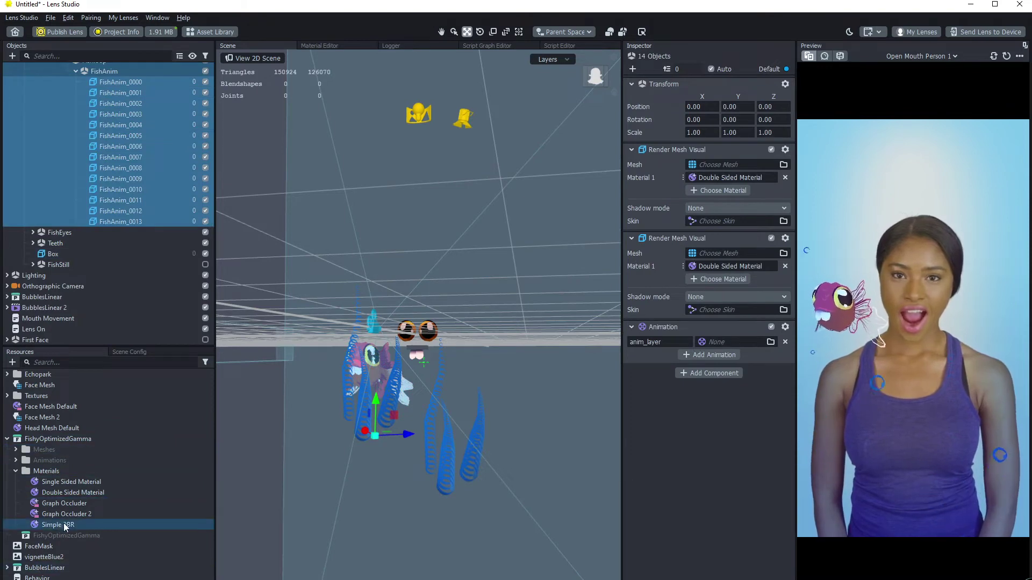
left_click_drag(63, 523, 721, 192)
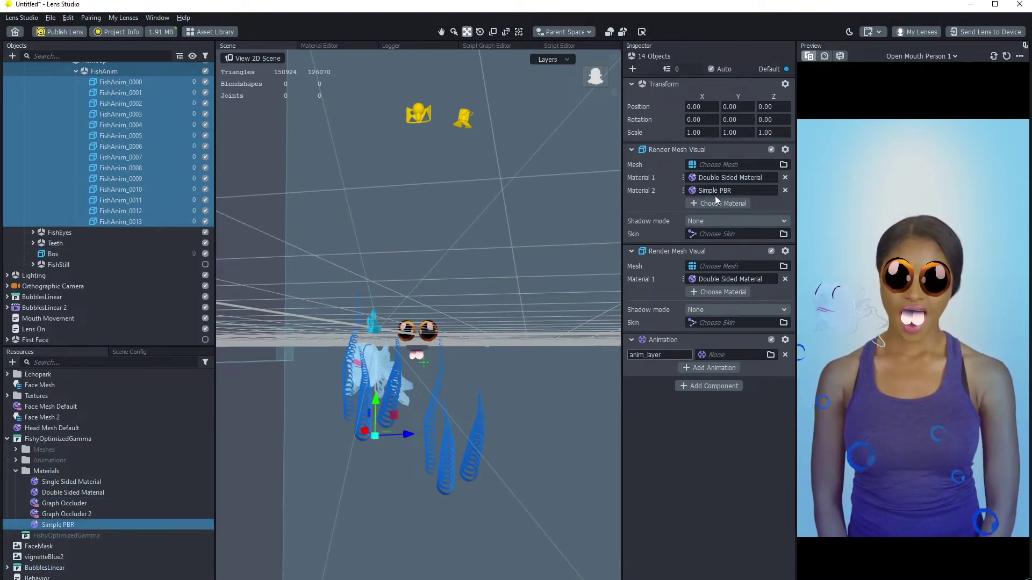
- Import the watercolor image from the Flower Resources folder and use it as the Simple PBR material's base texture
left_click(69, 523)
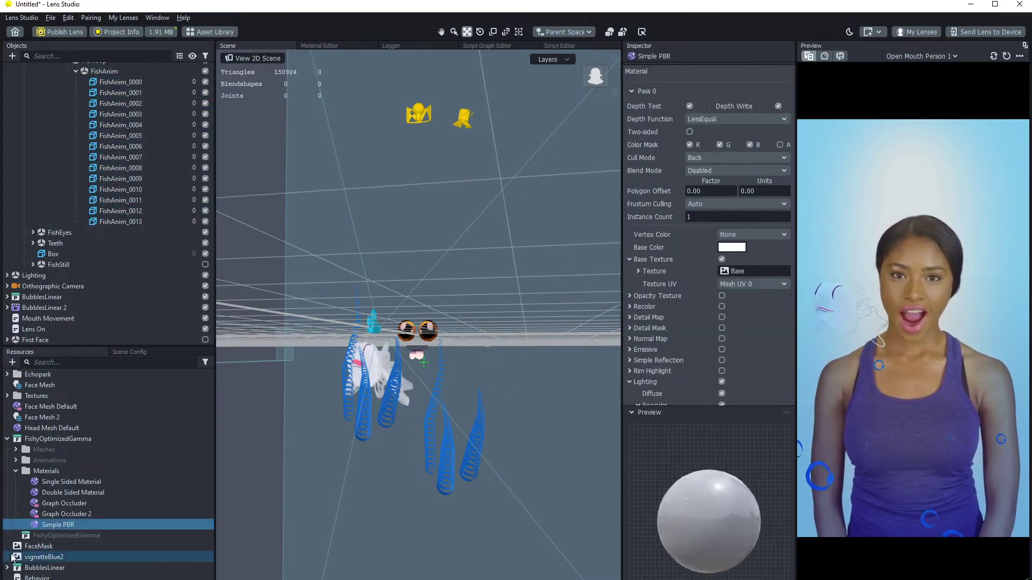
key("alt+Tab")
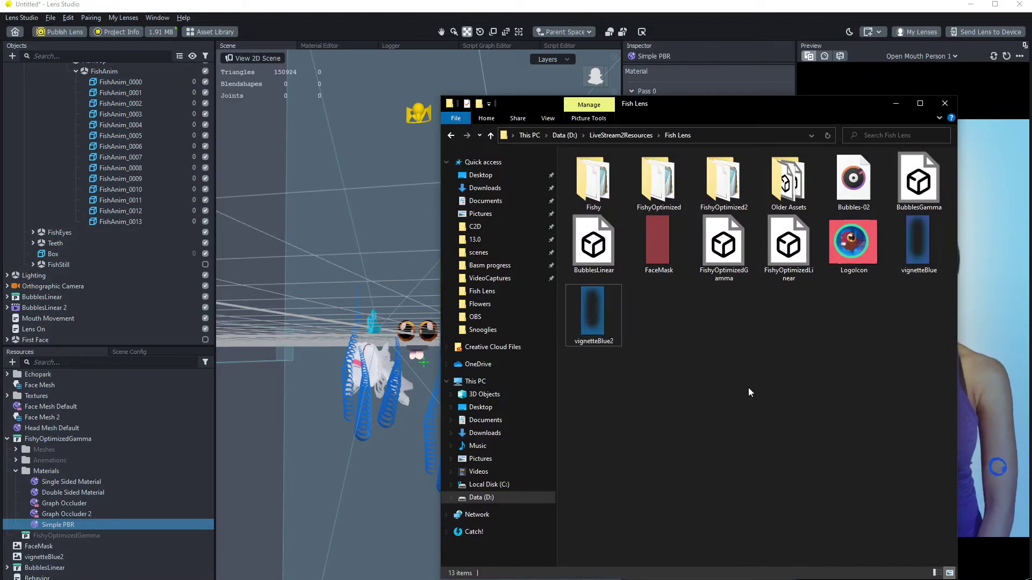
left_click(624, 136)
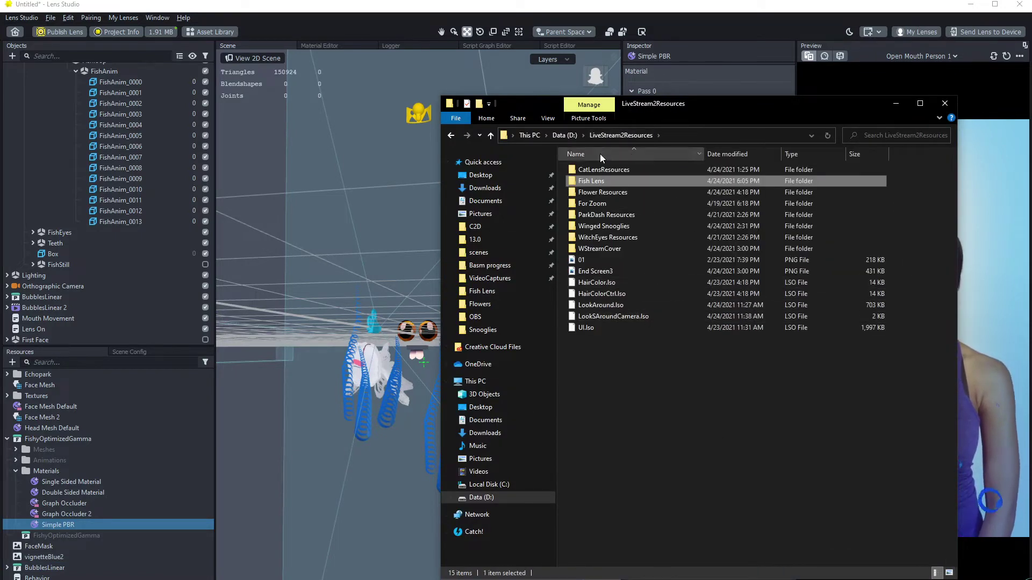
double_click(598, 192)
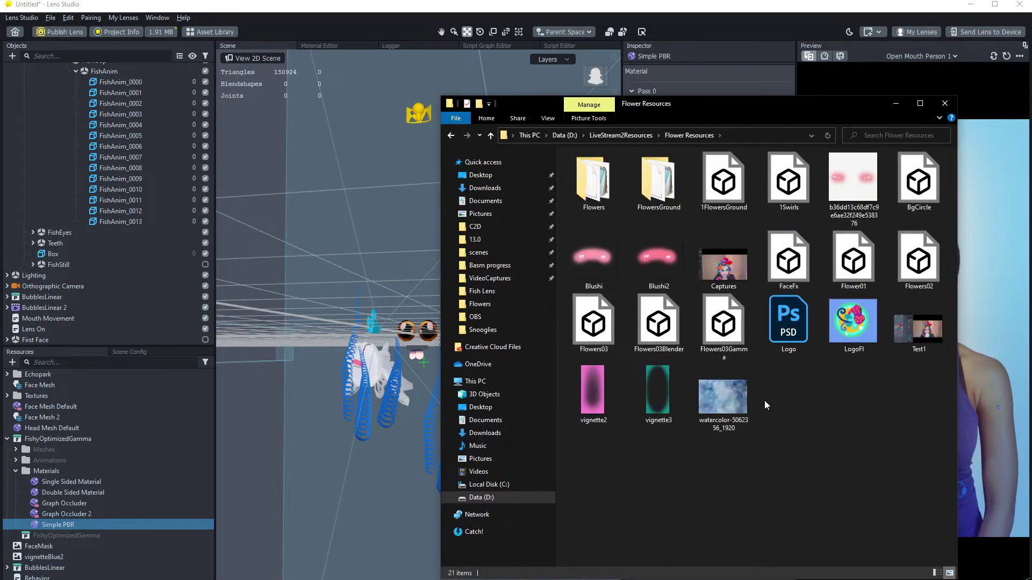
left_click_drag(179, 564, 926, 47)
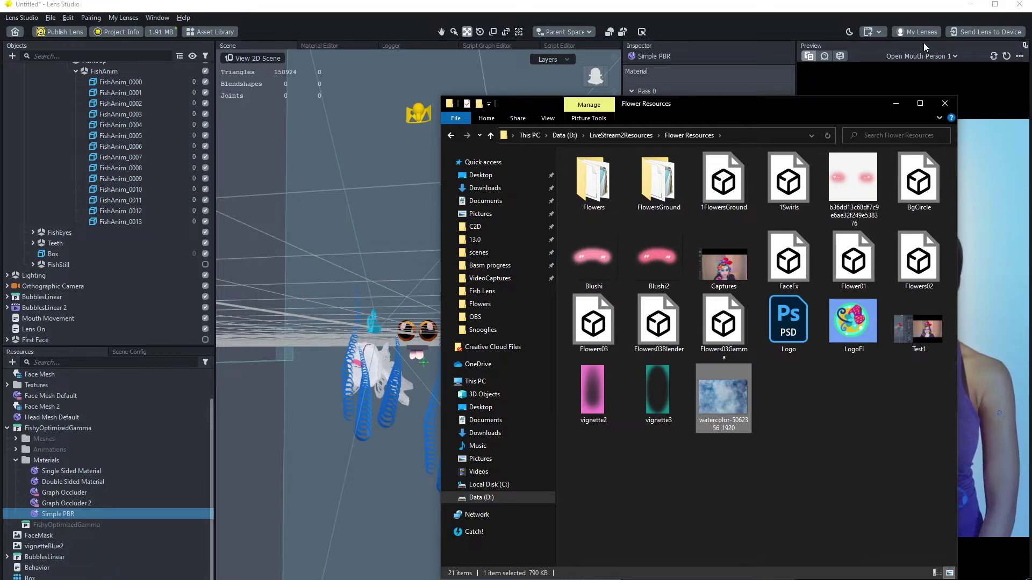
left_click(896, 103)
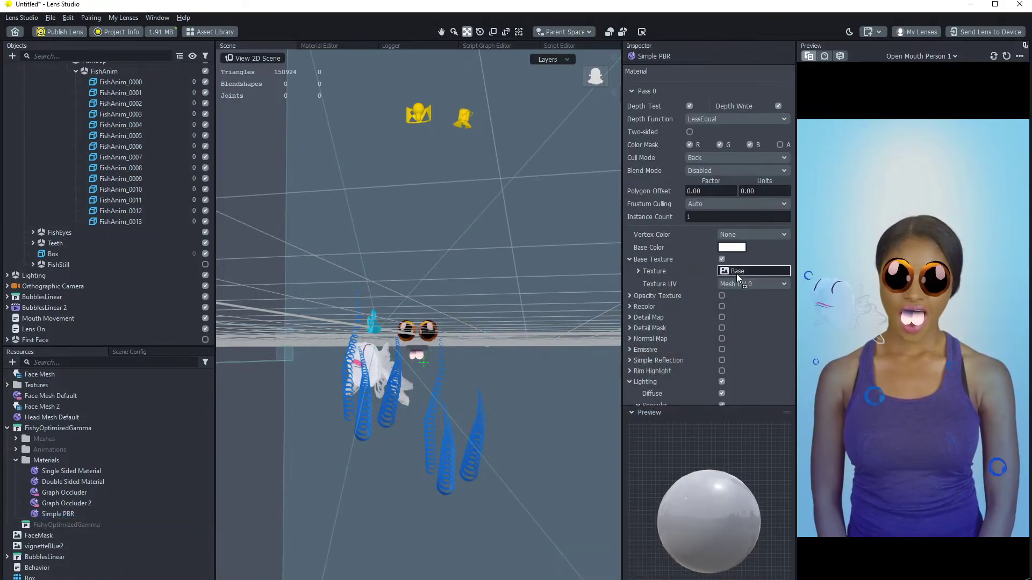
left_click_drag(736, 273, 736, 273)
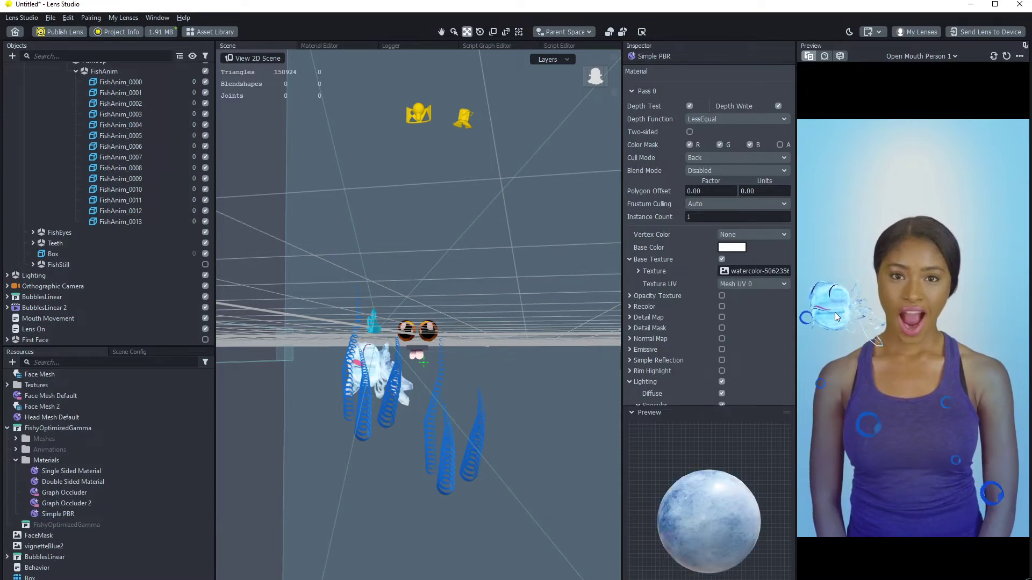
- Set the Simple PBR material's vertex color to Base Color and disable its specular lighting
left_click(747, 234)
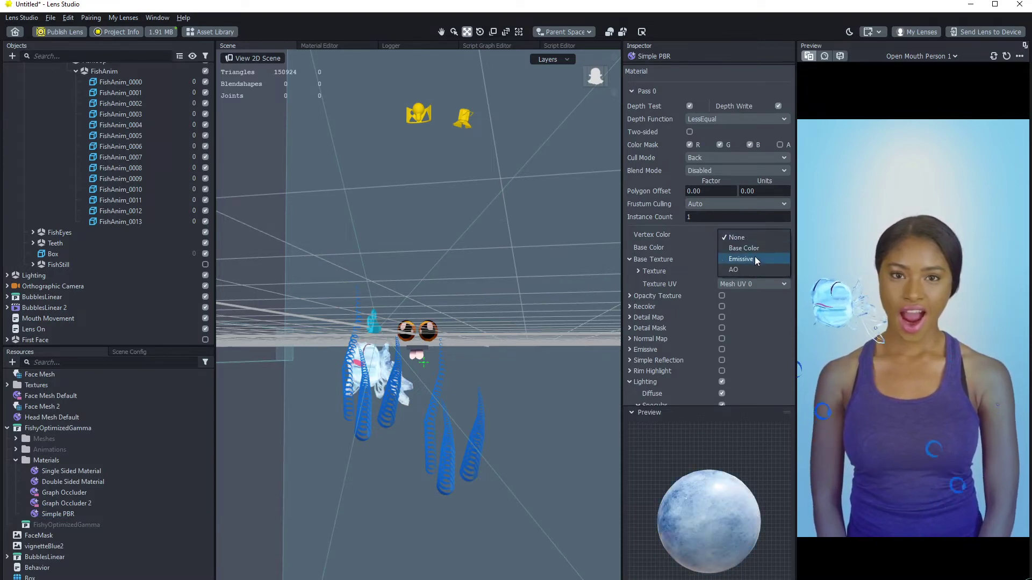
left_click(751, 250)
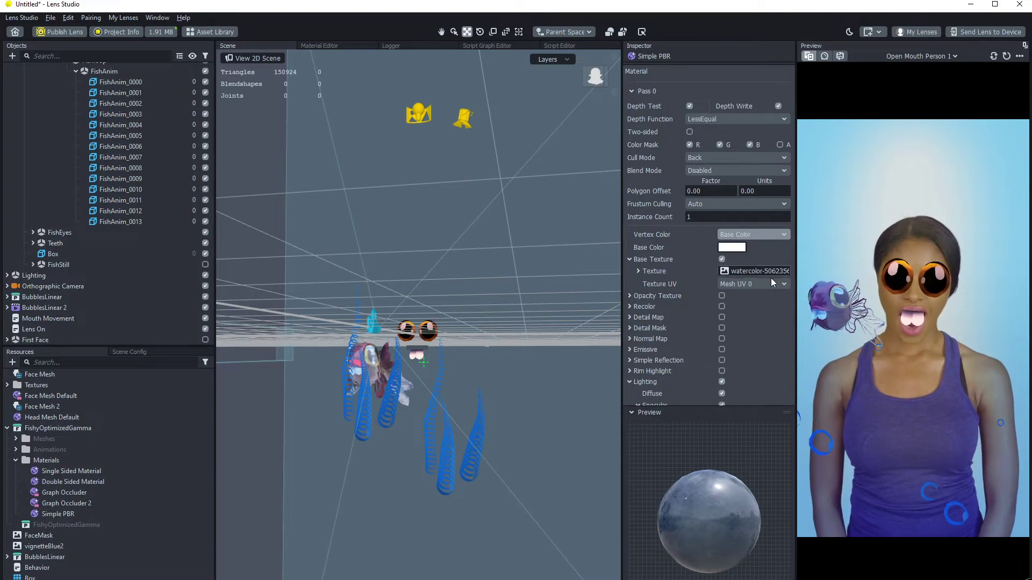
scroll(753, 355, "down", 3)
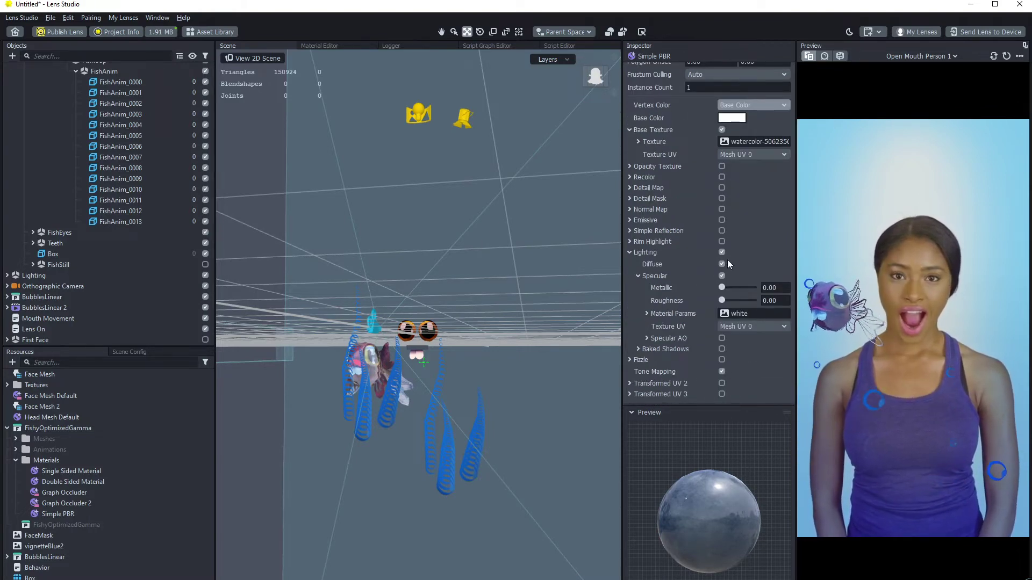
left_click(722, 276)
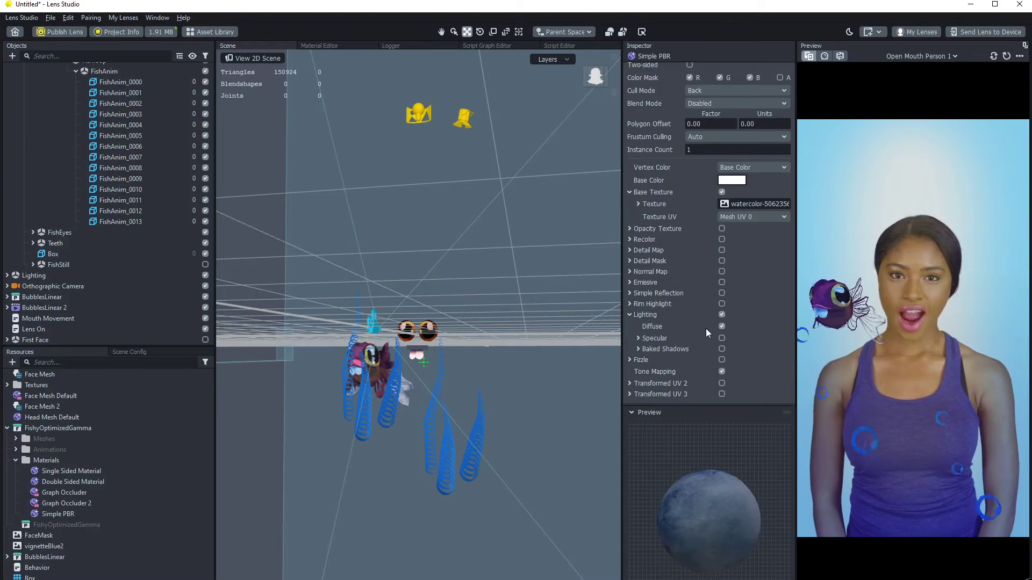
- Enable Recolor on the Simple PBR material and darken its red, green and blue recolor values from white to grey
scroll(696, 322, "up", 2)
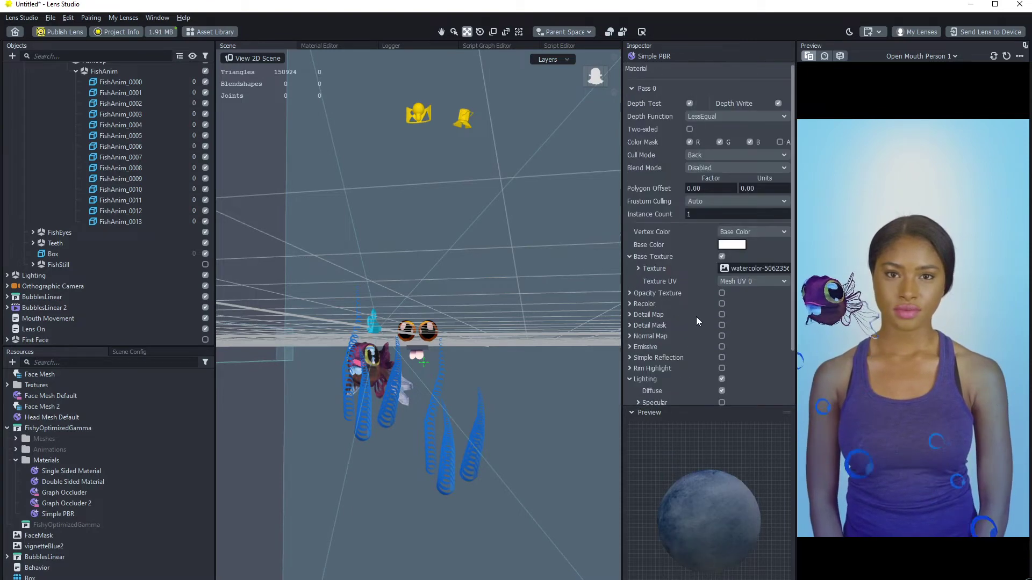
left_click(723, 303)
left_click(731, 316)
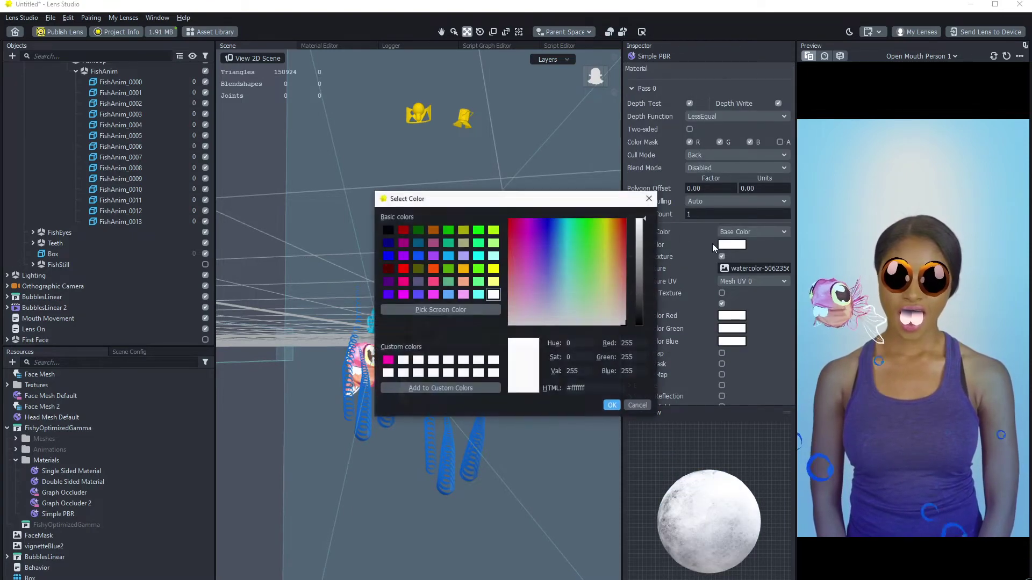
left_click_drag(641, 253, 640, 285)
left_click(635, 405)
left_click(730, 328)
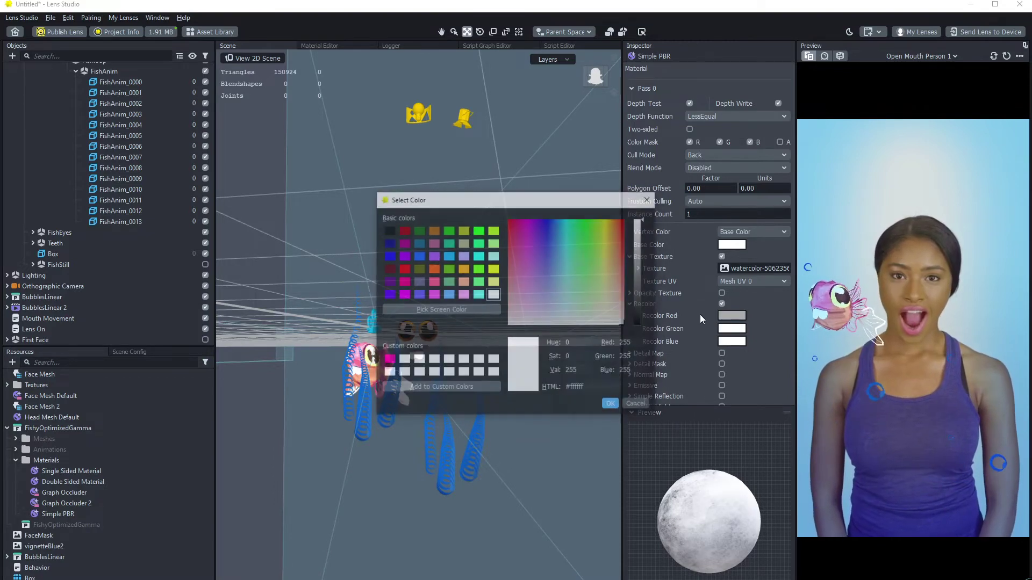
left_click_drag(641, 237, 640, 285)
left_click(609, 402)
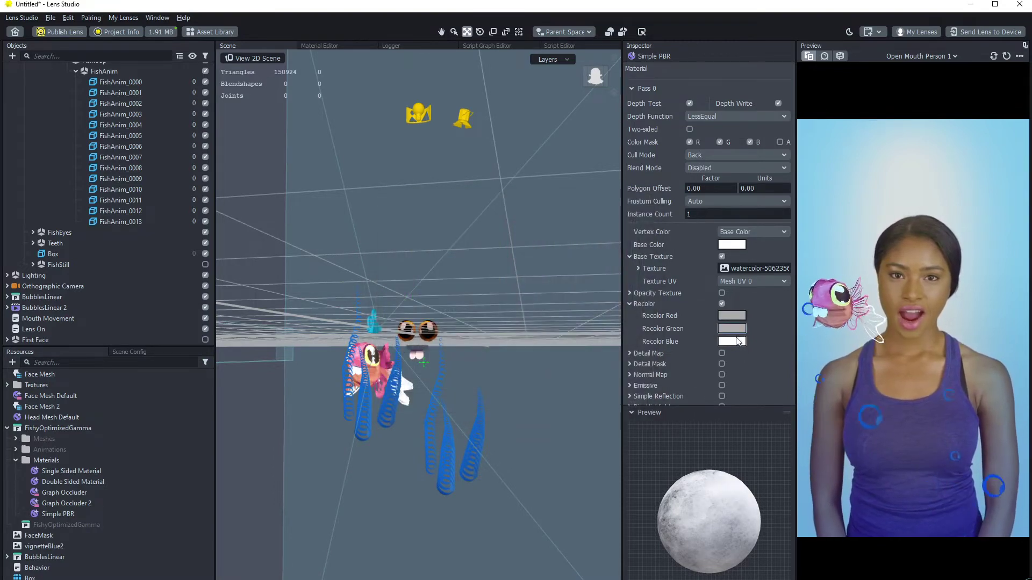
left_click(732, 341)
left_click_drag(641, 221, 641, 256)
left_click(611, 405)
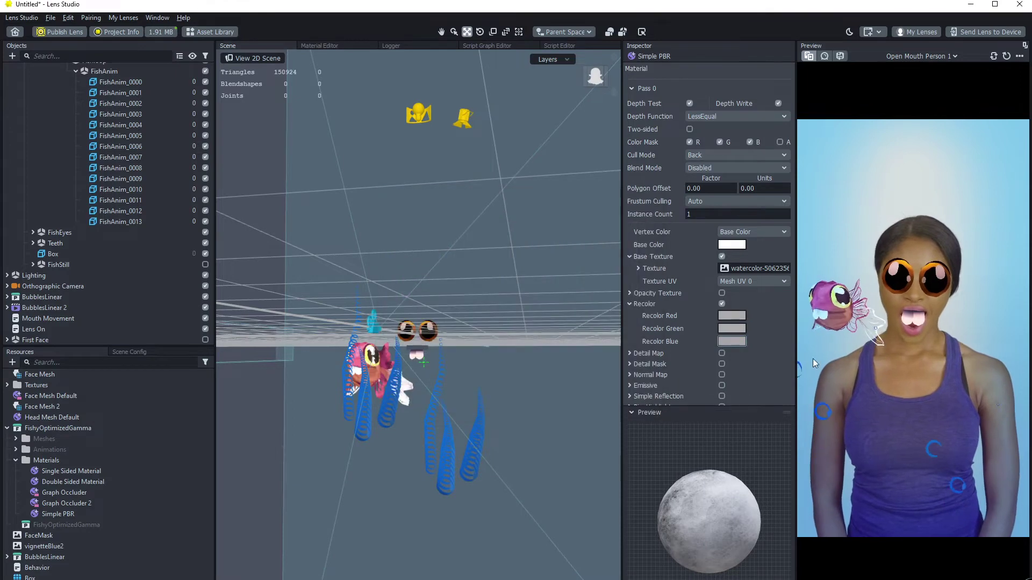
left_click_drag(428, 349, 418, 382, "alt")
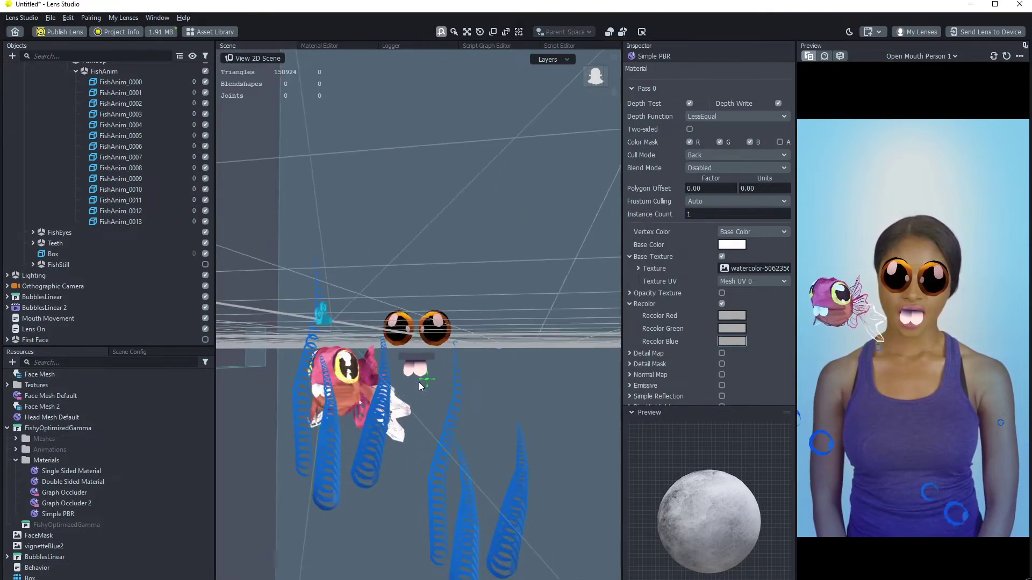
- Add a VHS post effect to the scene and select it
left_click(12, 56)
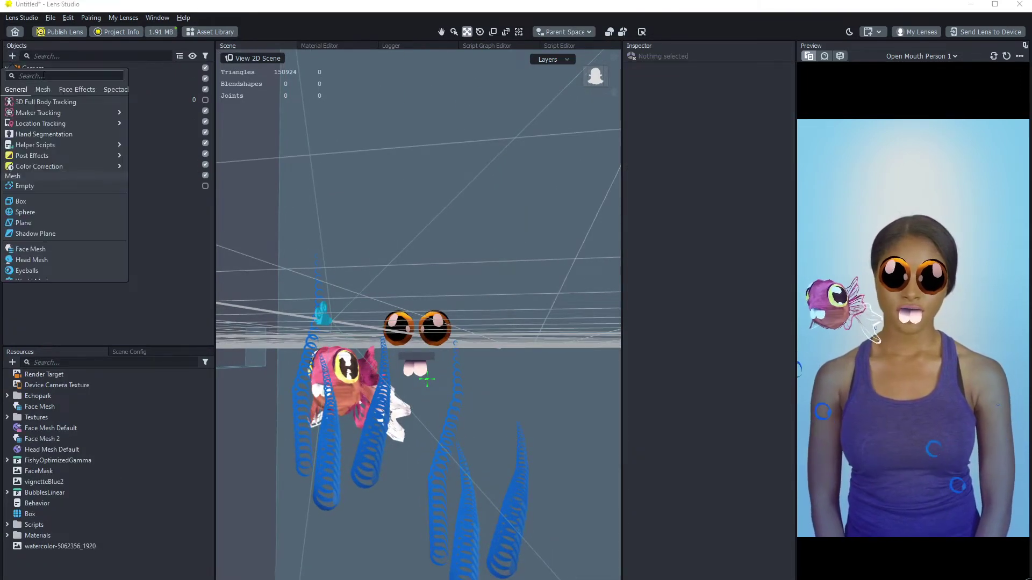
mouse_move(47, 154)
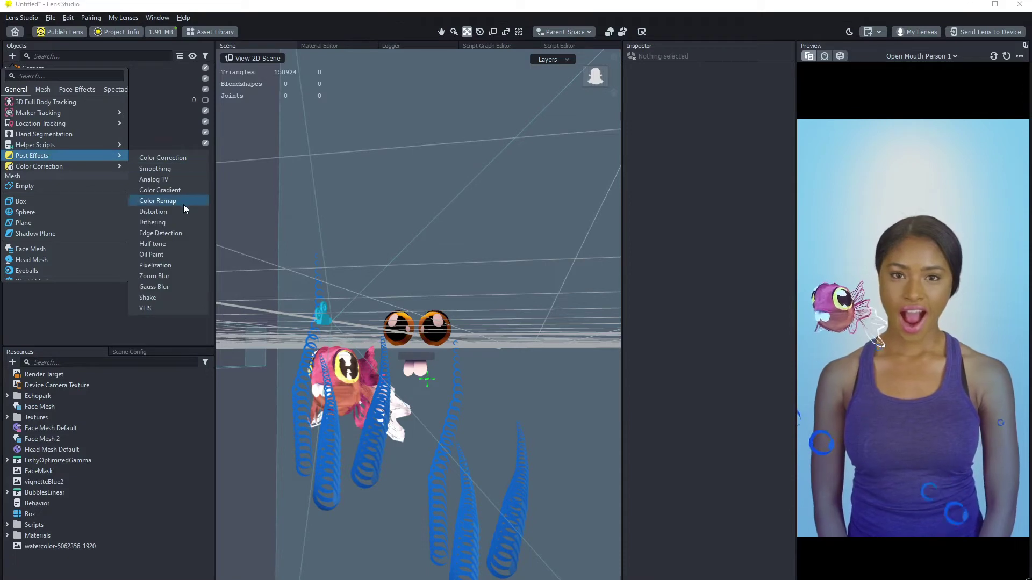
left_click(156, 309)
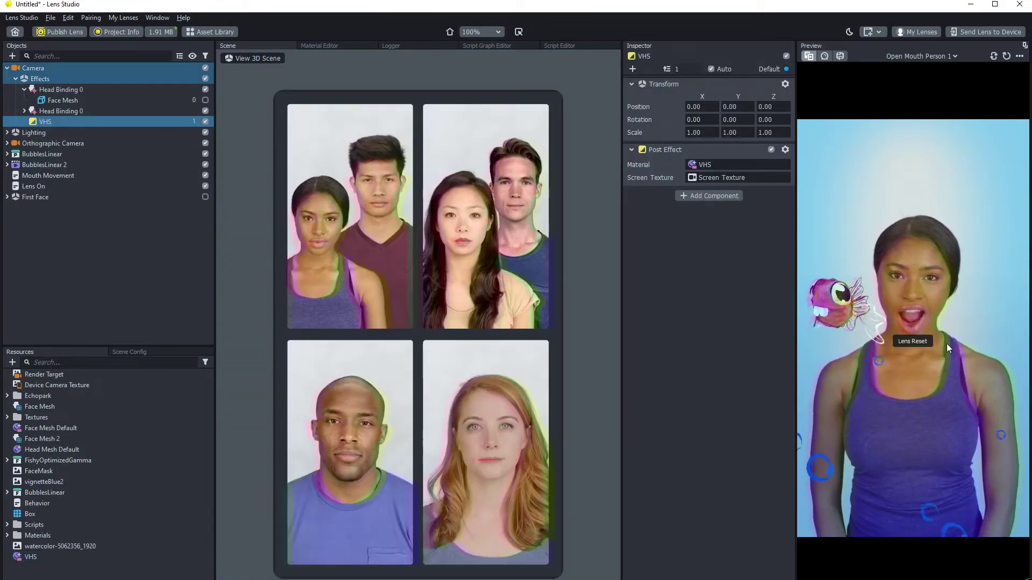
left_click(72, 273)
left_click(50, 126)
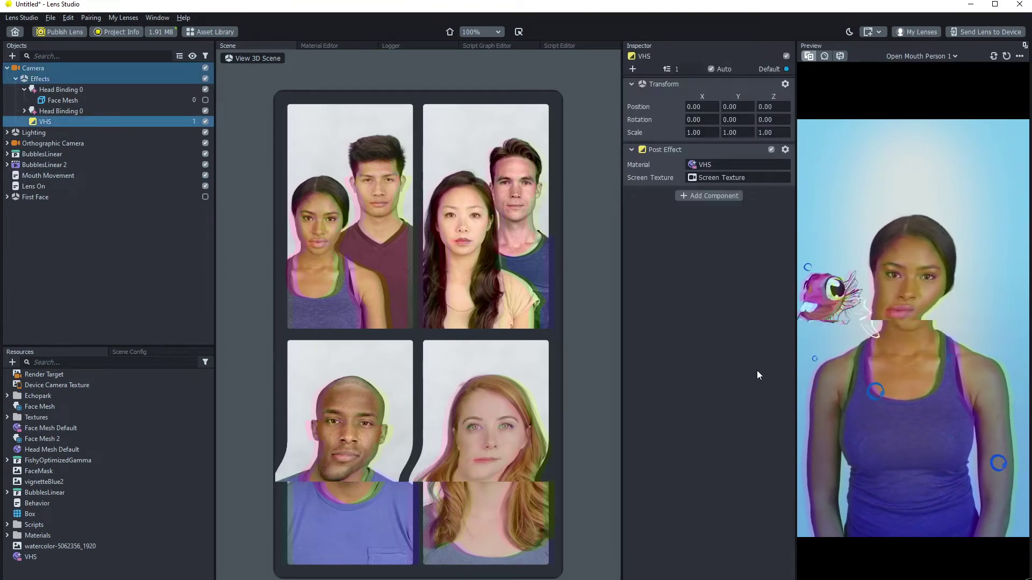
- Set the VHS material's chromatic aberration to 0.01 and saturation to 0.27, and collapse its Band parameters
left_click(27, 559)
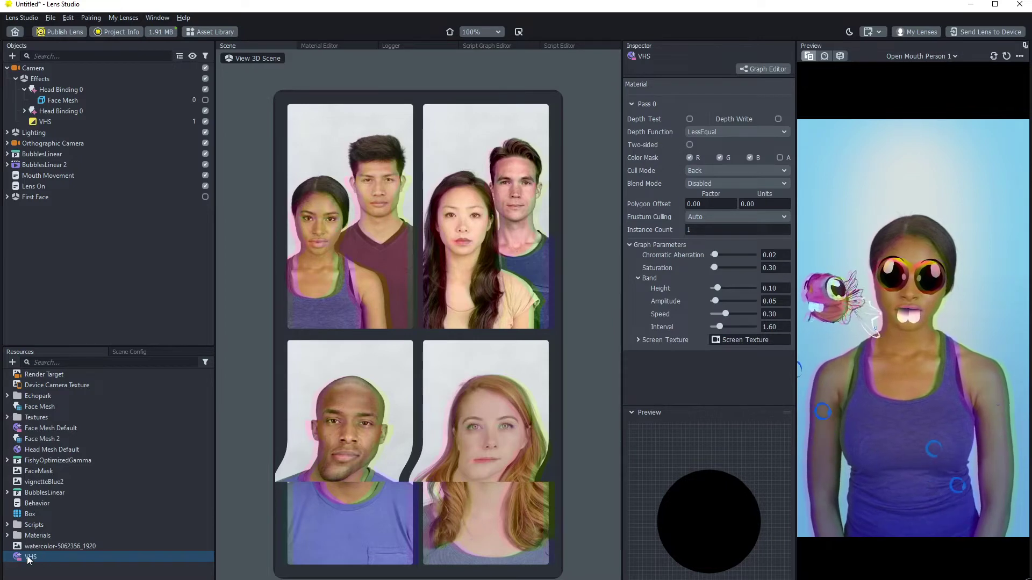
left_click_drag(717, 289, 704, 328)
left_click(645, 279)
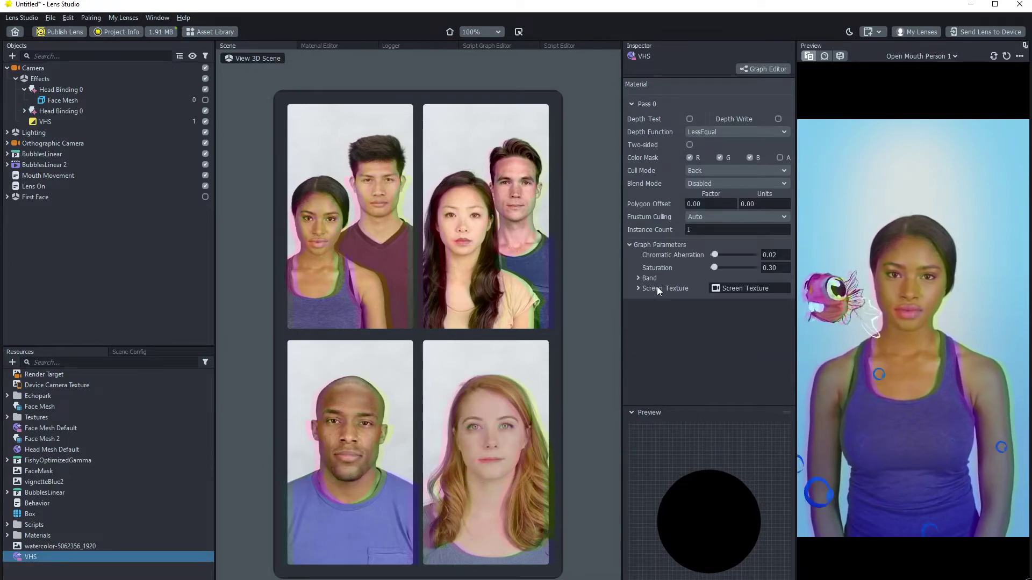
left_click(715, 254)
mouse_move(717, 256)
left_mouse_down()
mouse_move(728, 253)
mouse_move(715, 267)
left_mouse_up()
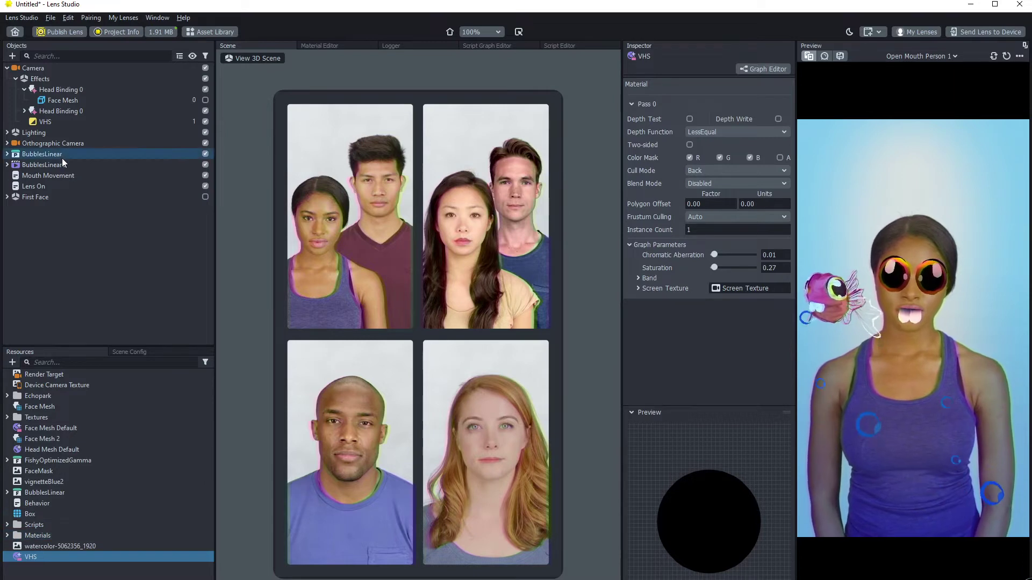
- Remove the Simple PBR material from all fourteen FishAnim meshes, collapse their Head Binding group and clear the selection
left_click(25, 110)
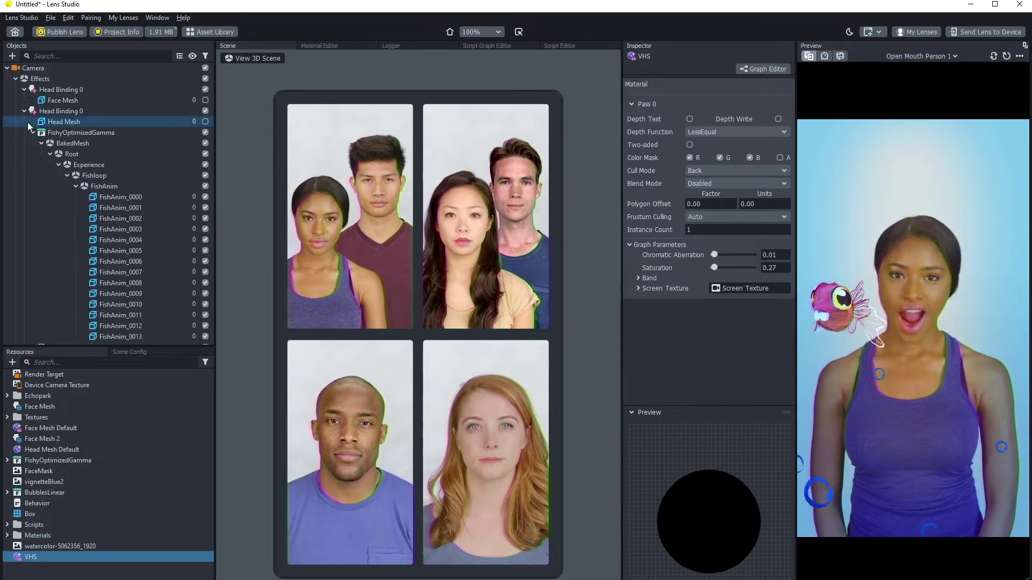
left_click(113, 198)
scroll(113, 207, "down", 4)
left_click(125, 215, "shift")
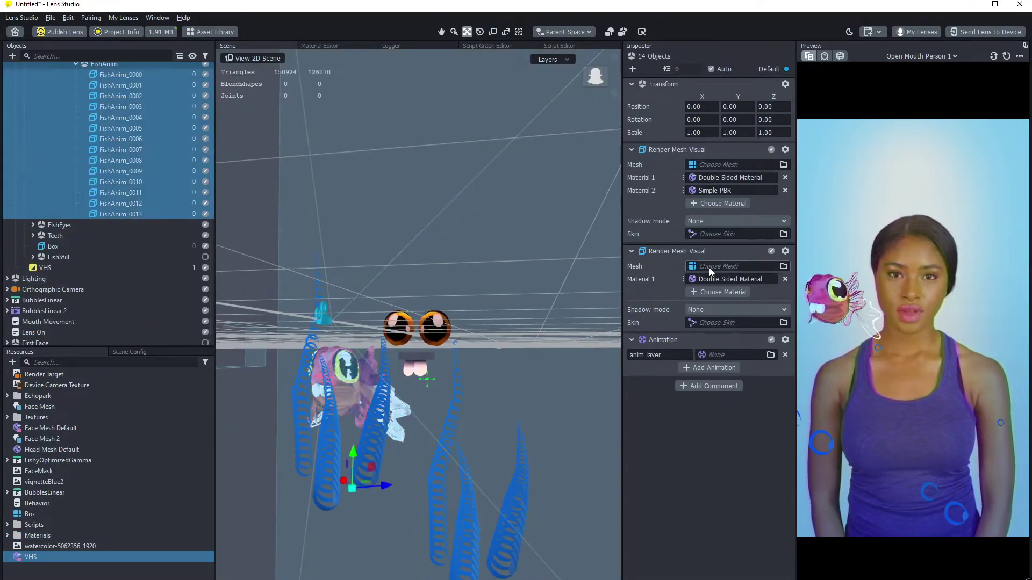
left_click(785, 191)
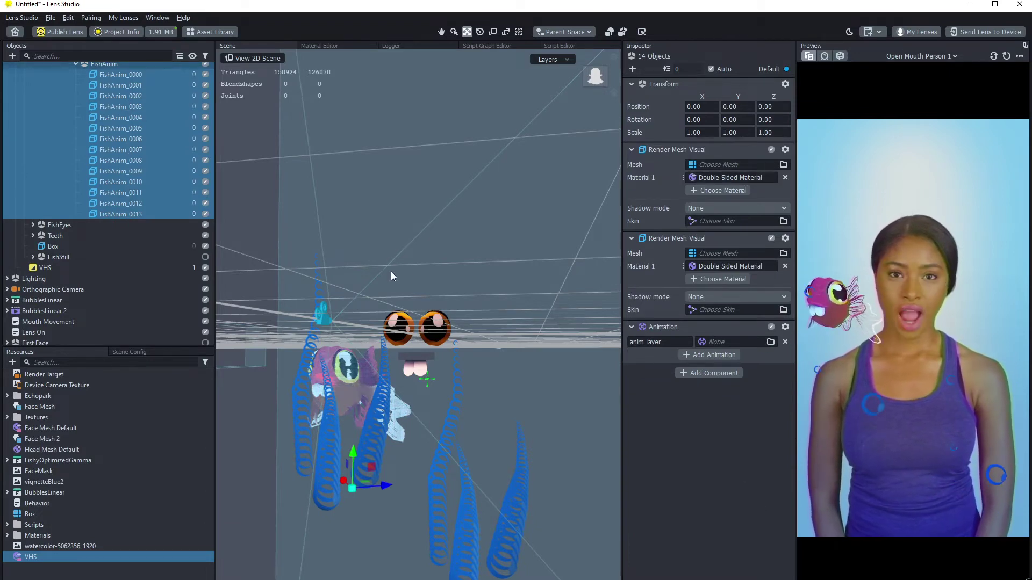
scroll(121, 185, "up", 4)
left_click(25, 111)
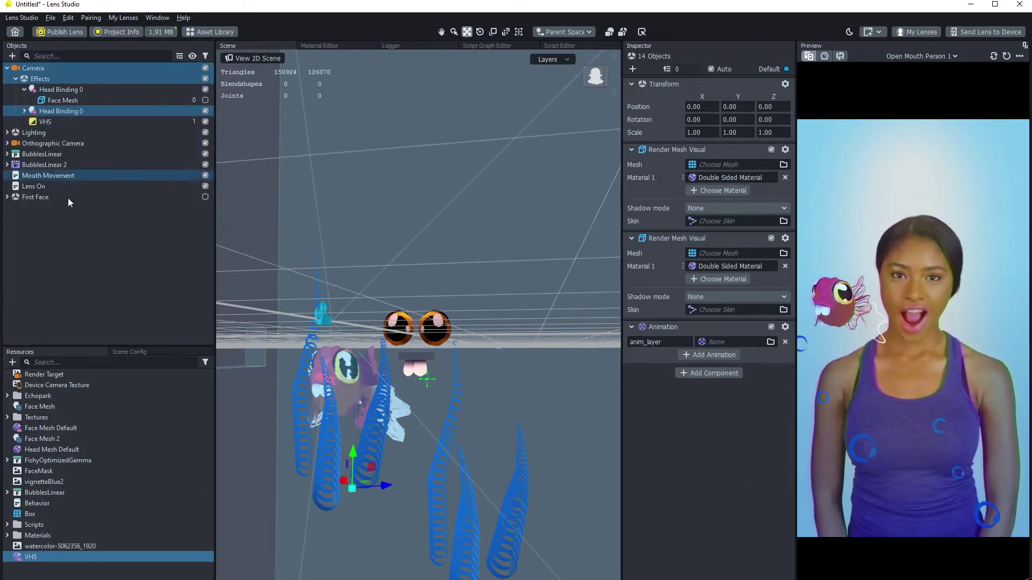
left_click(75, 250)
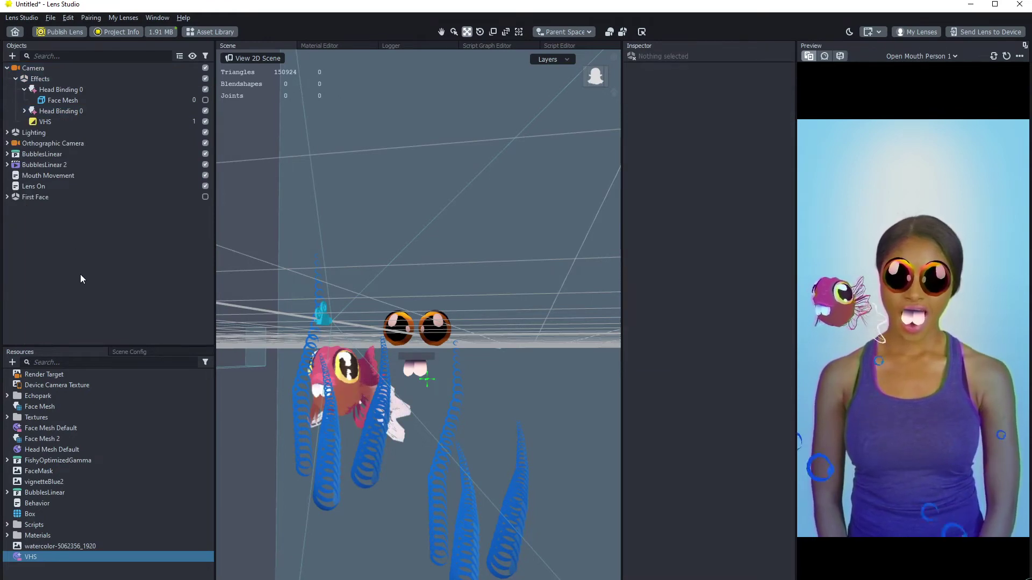
- Import the Bubbles-02 audio file from the Fish Lens folder in LiveStream2Resources into the project resources
key("alt+Tab")
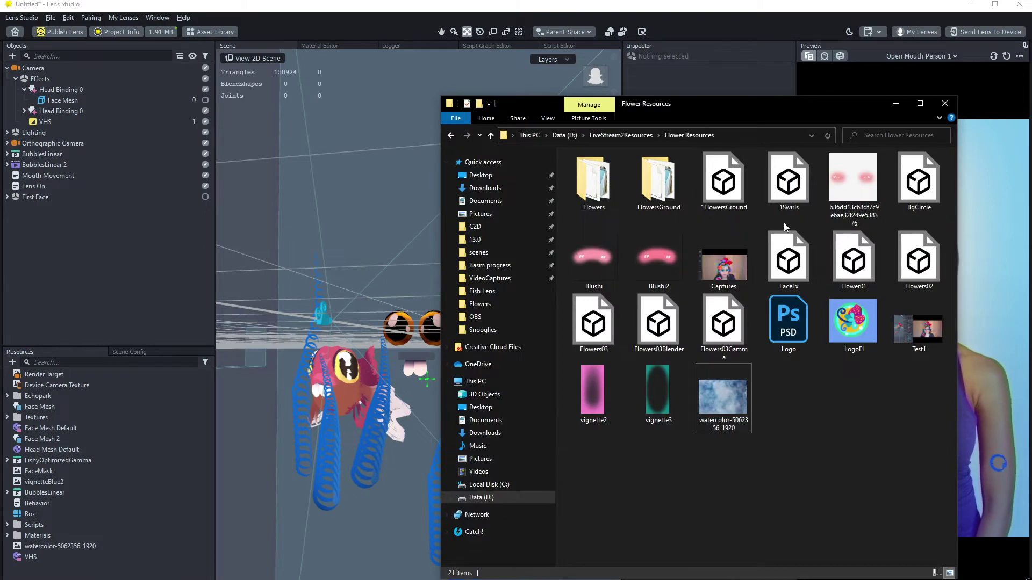
left_click(621, 135)
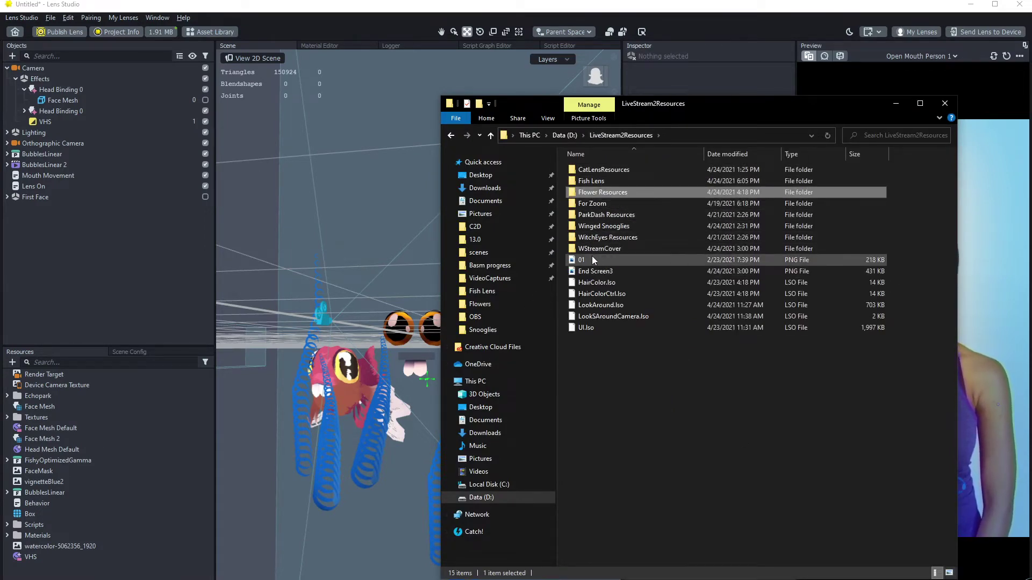
double_click(594, 182)
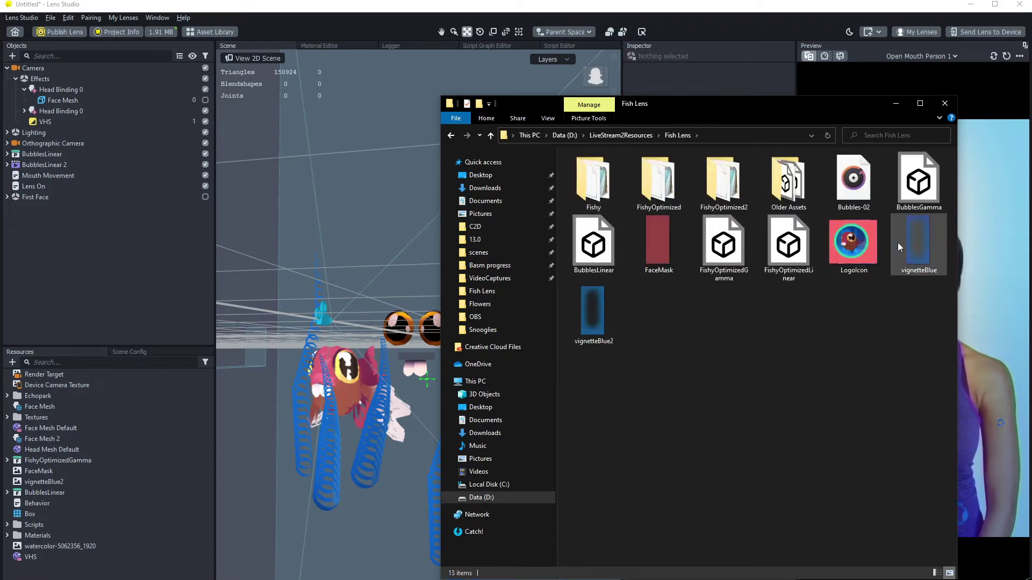
left_click_drag(854, 182, 32, 562)
left_click(79, 300)
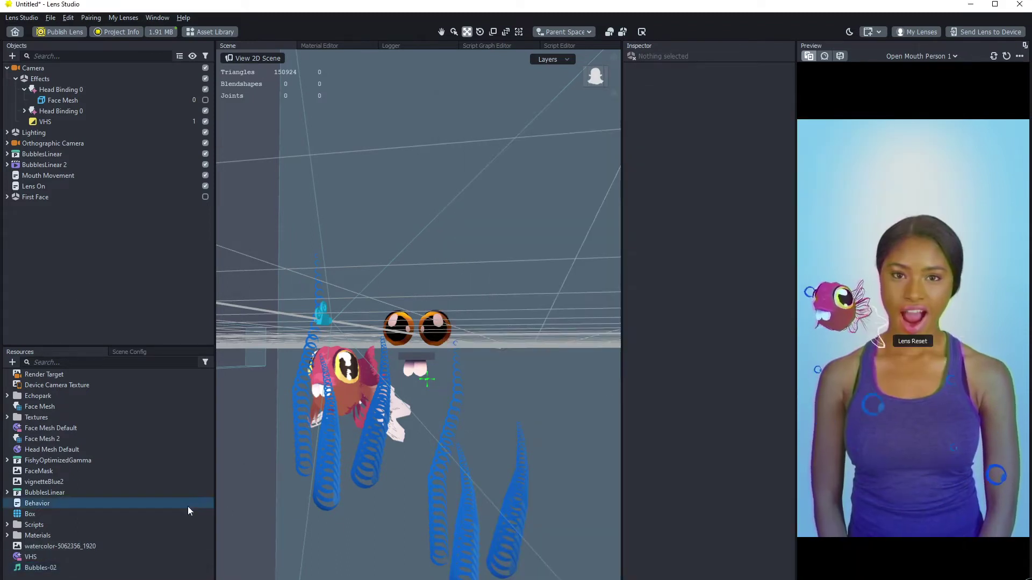
left_click(43, 568)
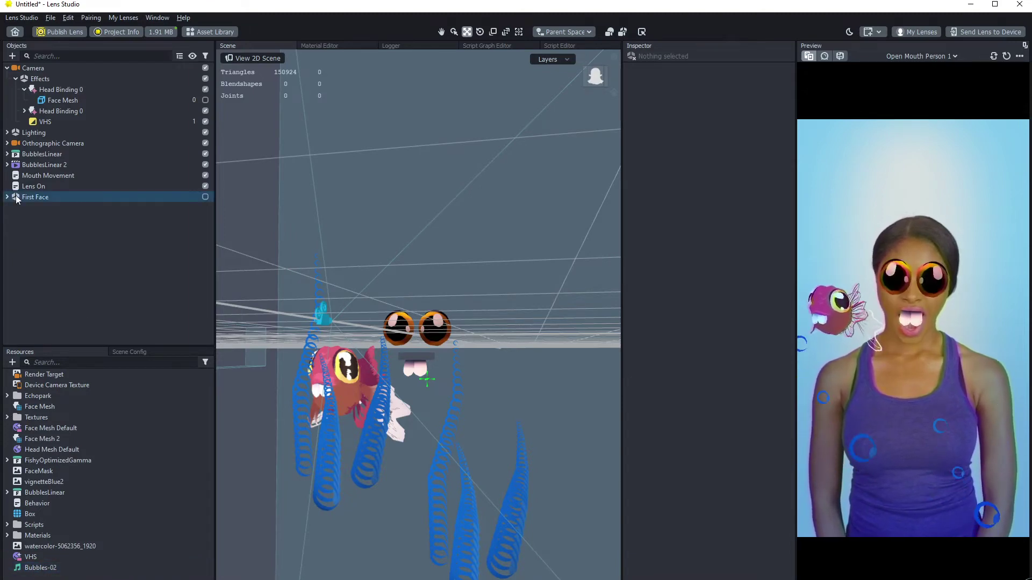
- Add another script component to the Mouth Movement object and assign the Behavior script to it
left_click(41, 176)
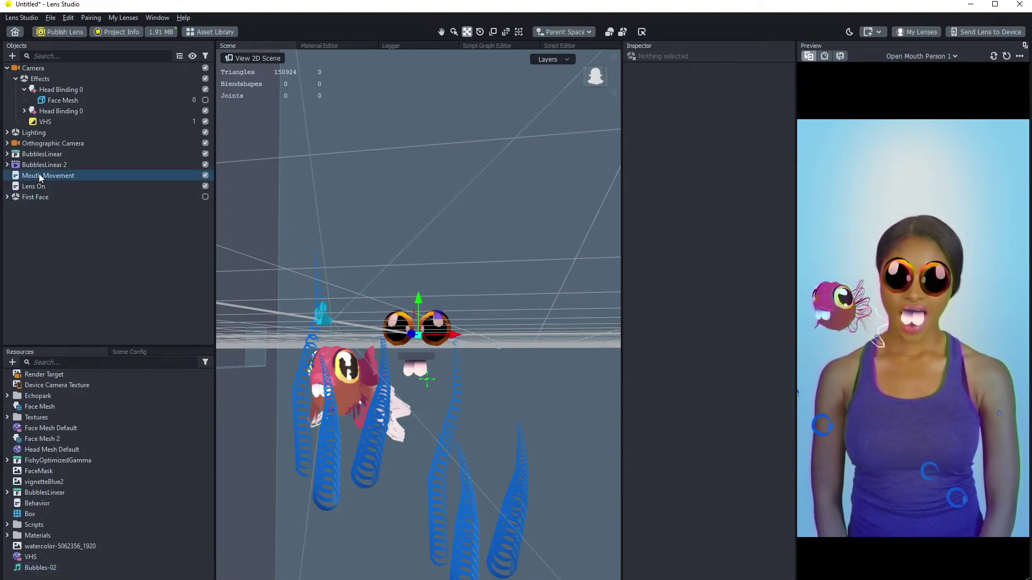
left_click(46, 165)
left_click(49, 176)
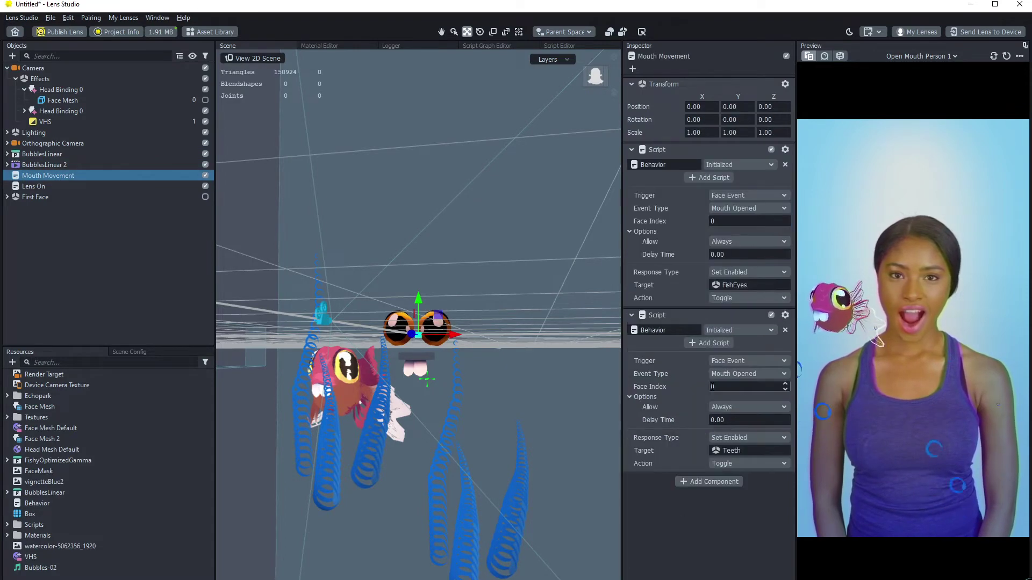
left_click(708, 482)
left_click(668, 330)
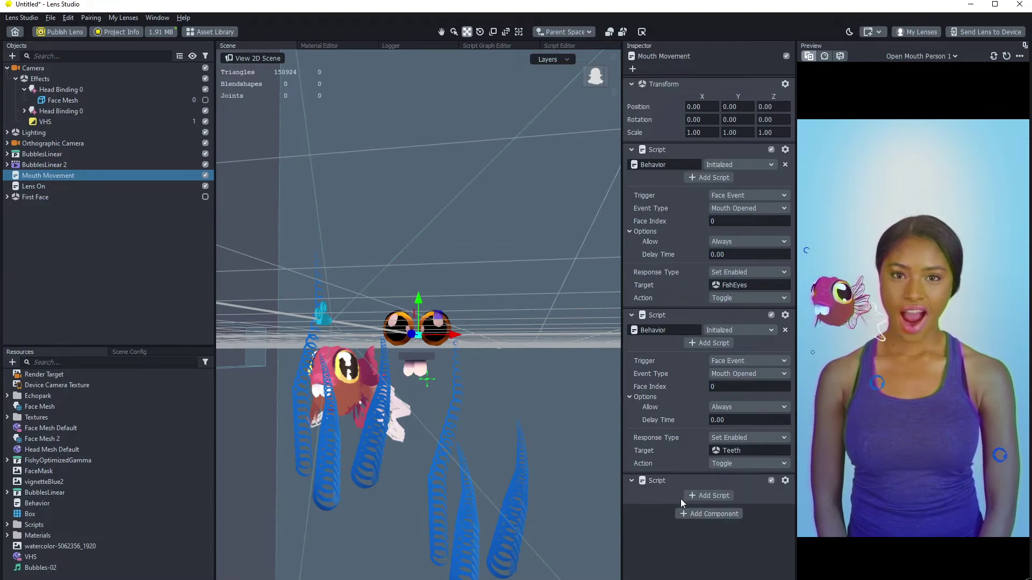
left_click(705, 495)
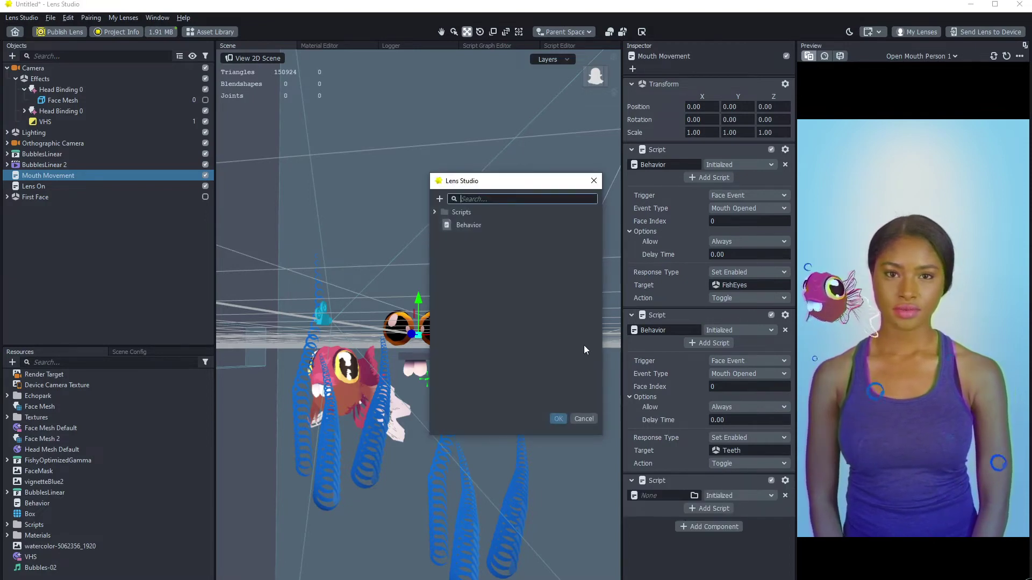
left_click(558, 419)
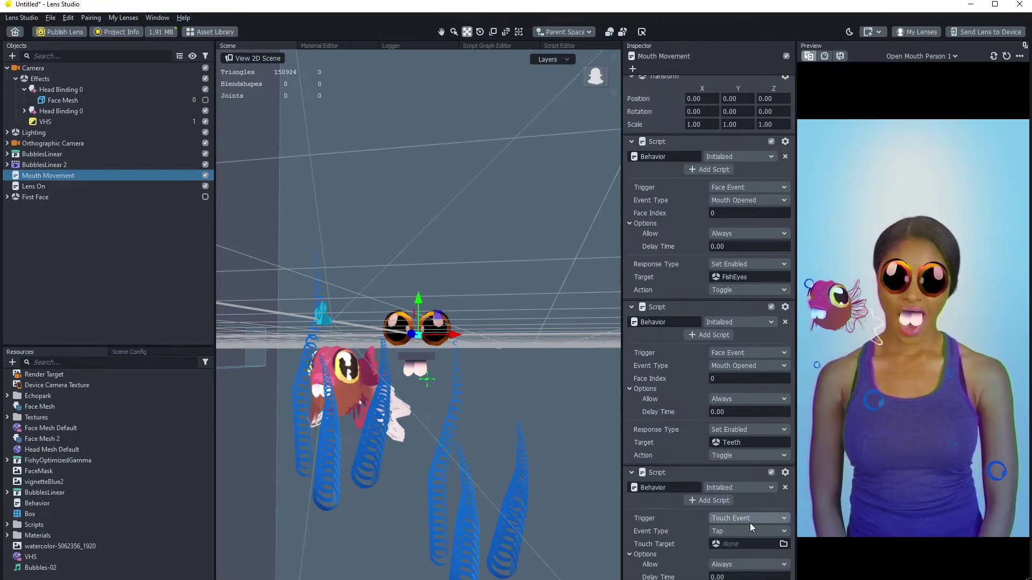
- Set the new Behavior script's trigger to Face Event with Mouth Opened and its response type to Play Sound
left_click(750, 523)
left_click(749, 462)
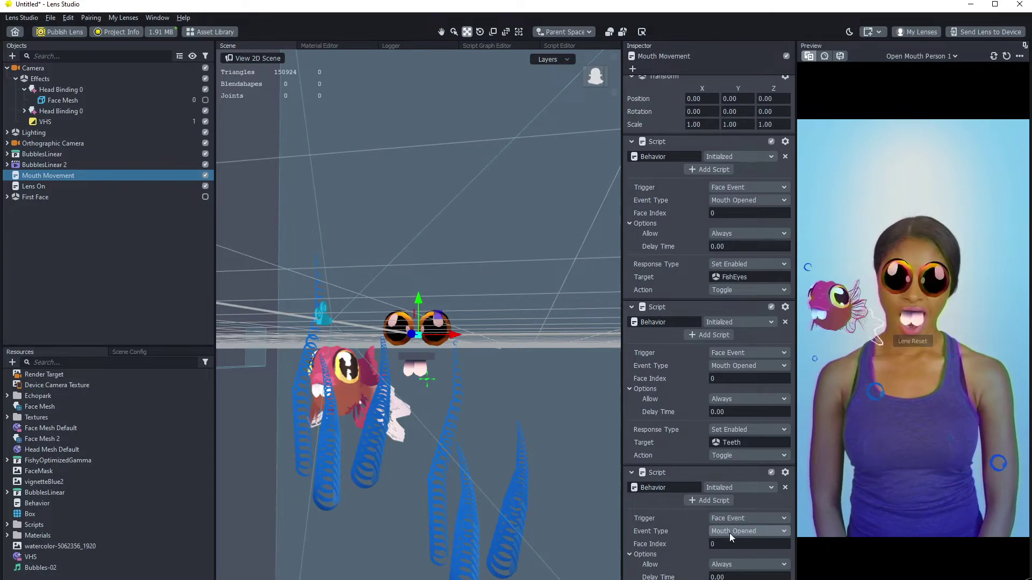
left_click(737, 531)
left_click(737, 542)
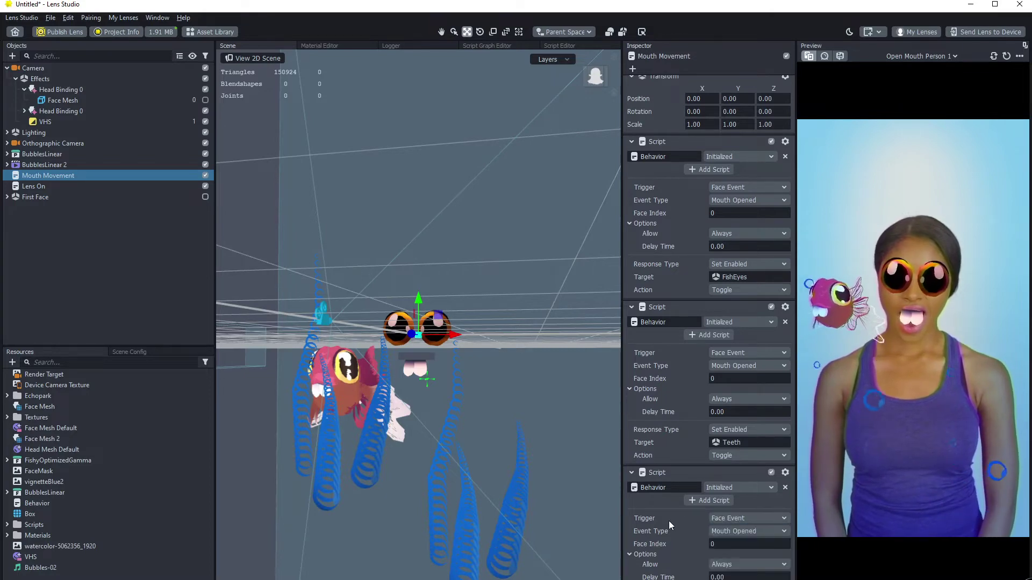
left_click(737, 578)
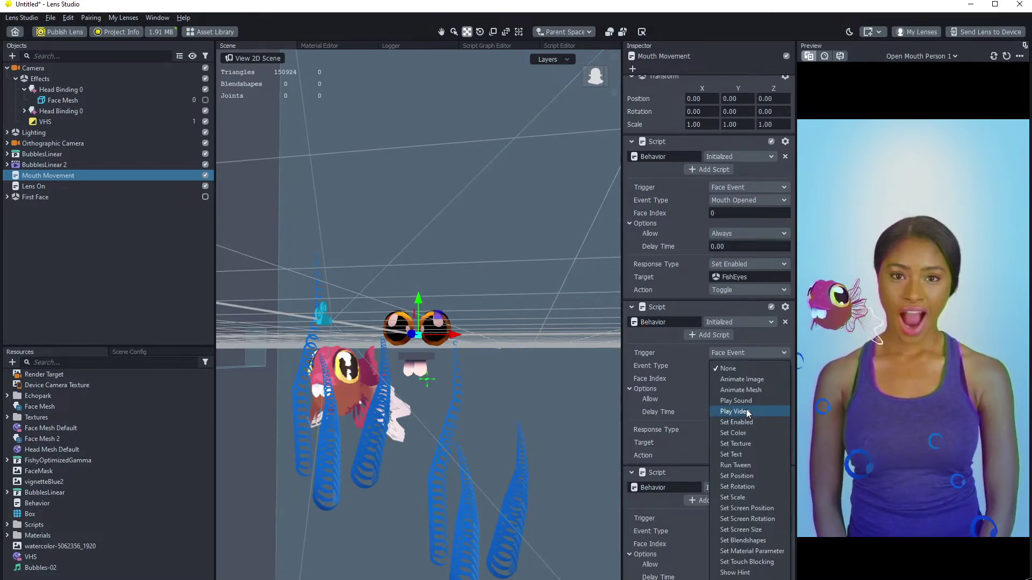
left_click(744, 422)
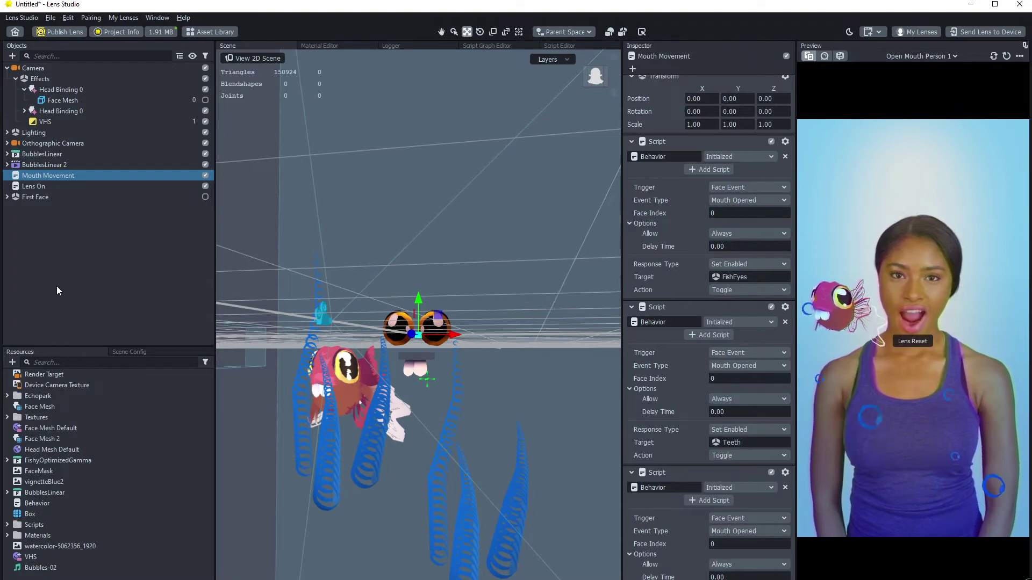
- Assign Bubbles-02 as the audio track of the Play Sound response and clear the selection
scroll(731, 550, "down", 3)
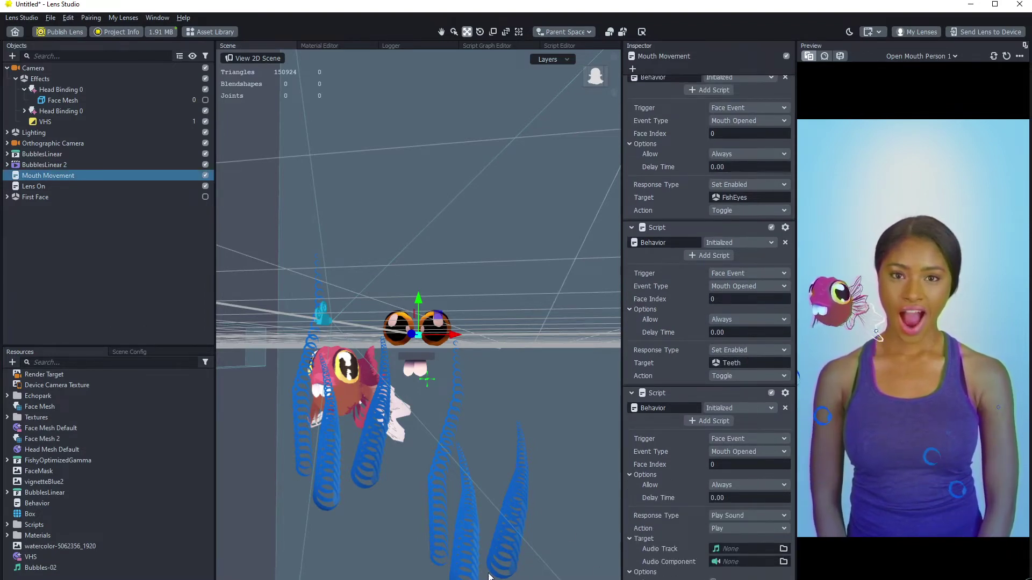
left_click(41, 568)
left_click_drag(41, 567, 740, 545)
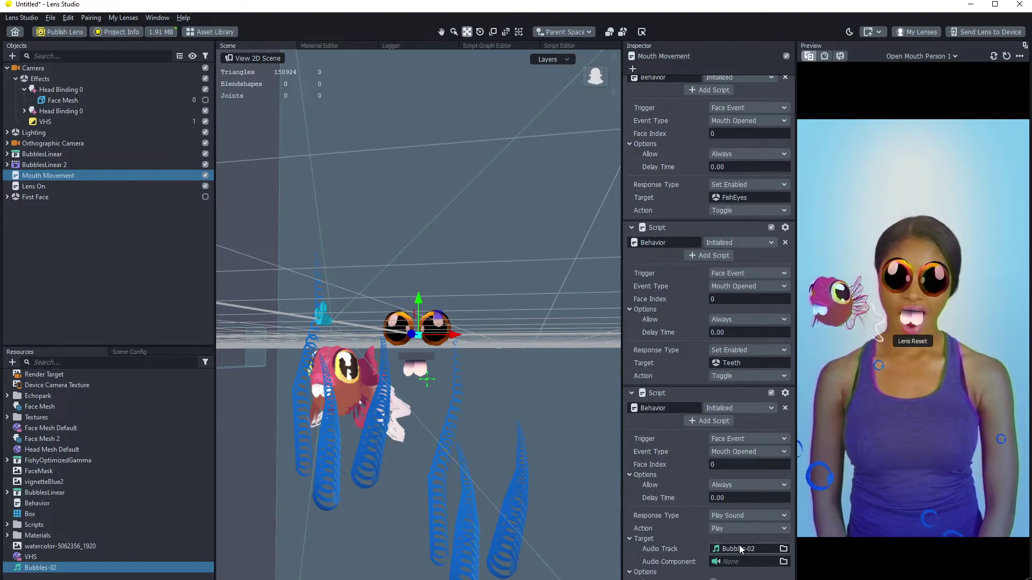
left_click(78, 302)
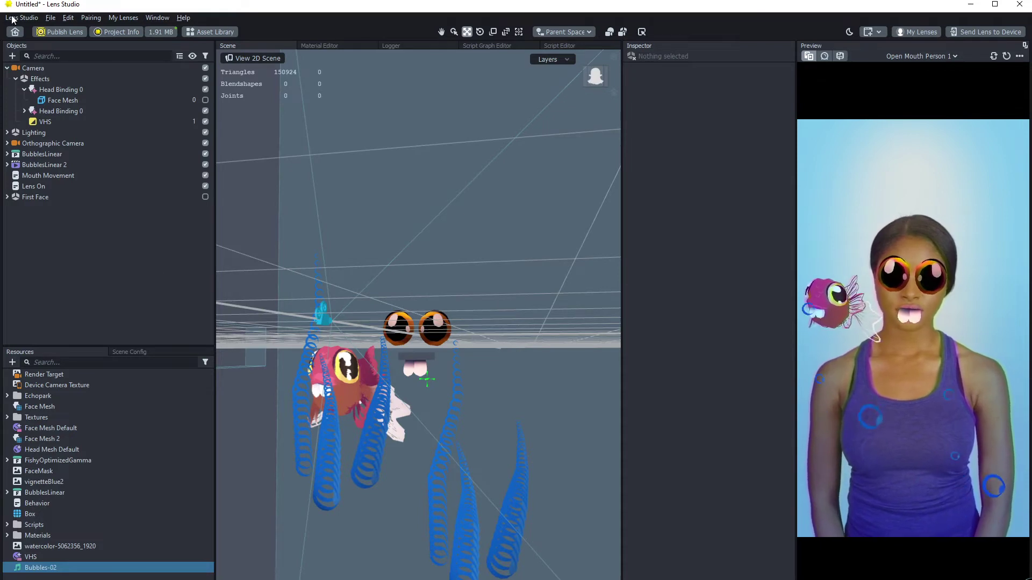
- Save the project as FishLens in the Lens Studio Projects folder
left_click(51, 18)
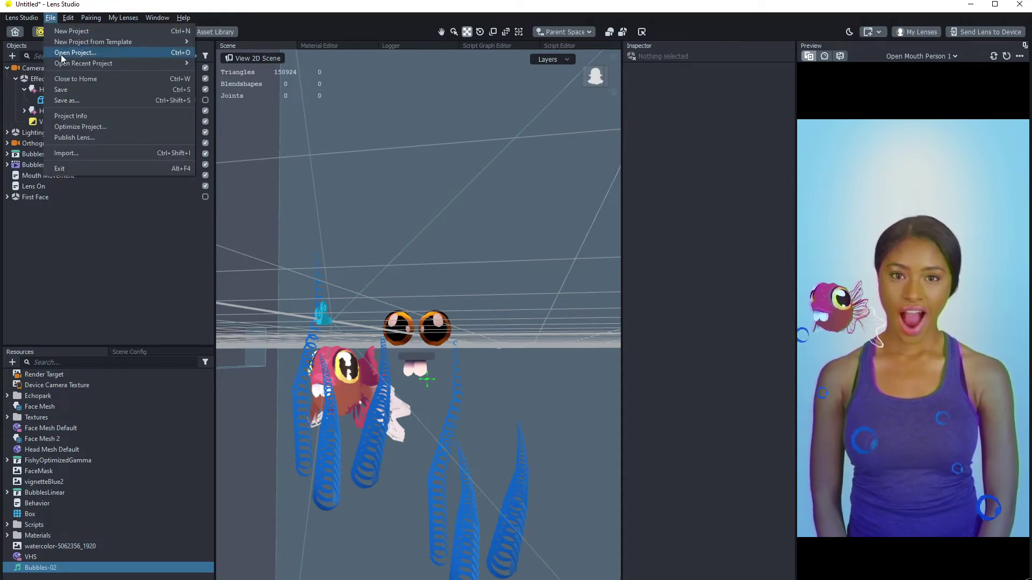
left_click(79, 98)
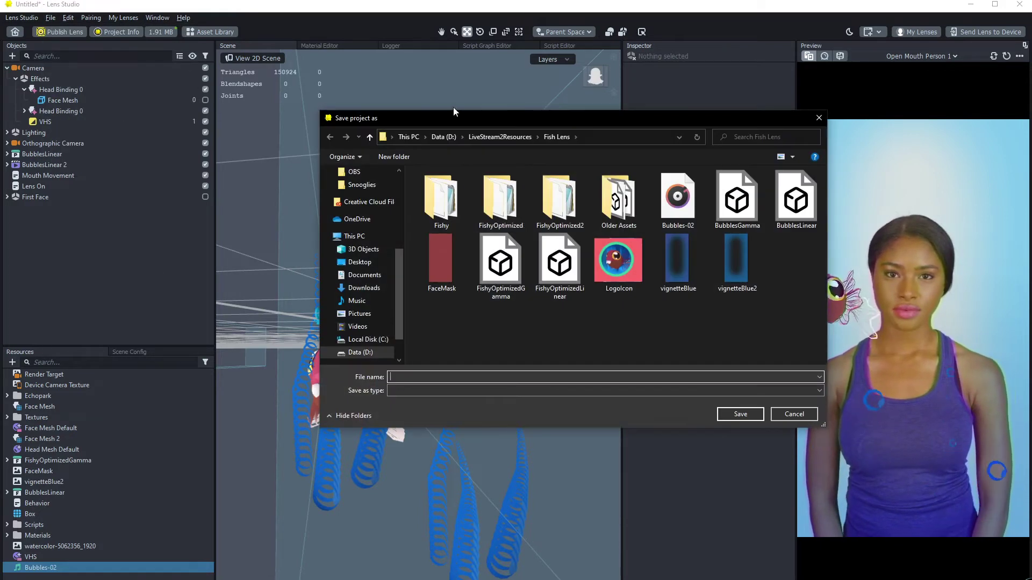
left_click(492, 138)
left_click(424, 377)
type("FishLens")
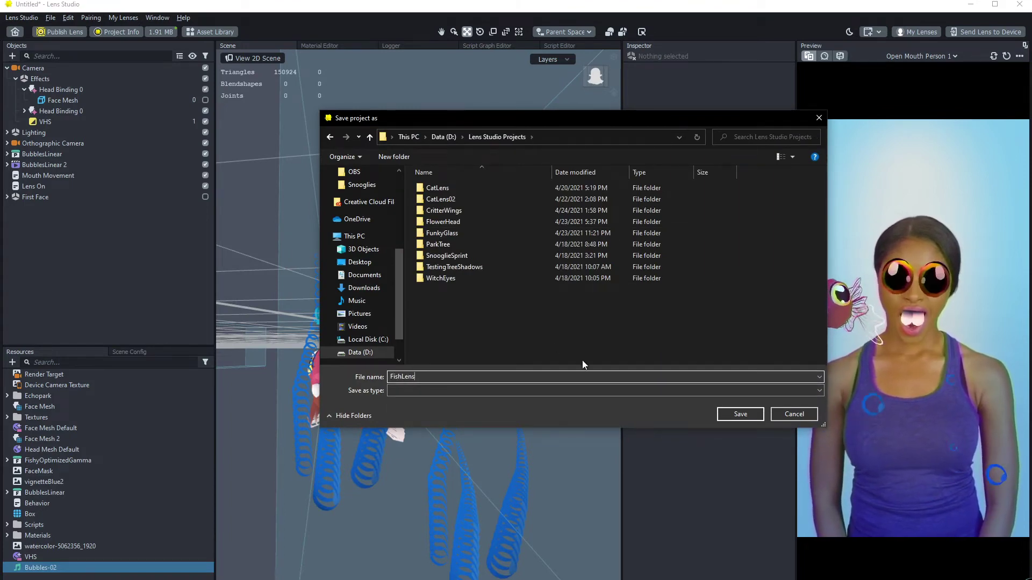
left_click(746, 417)
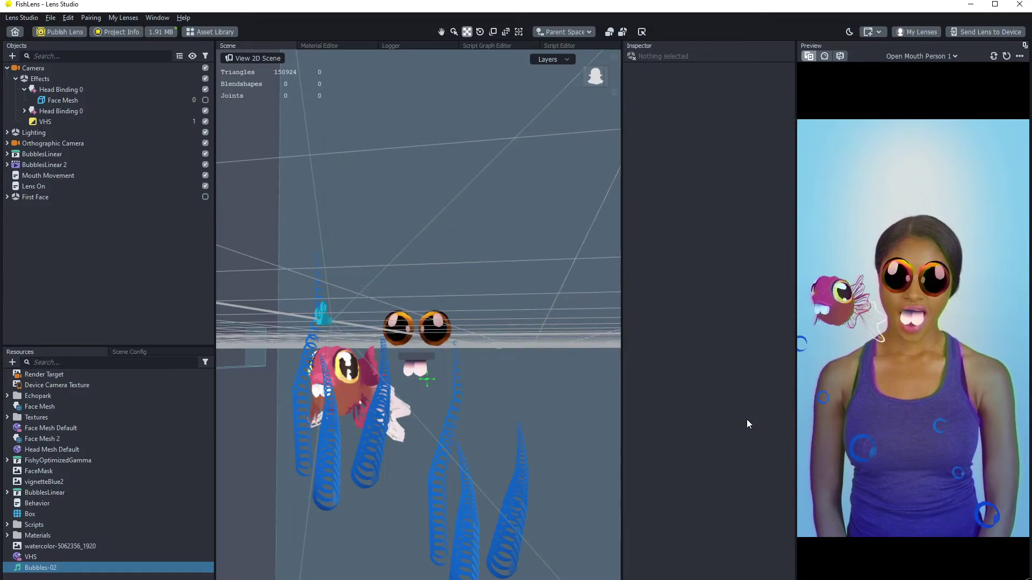
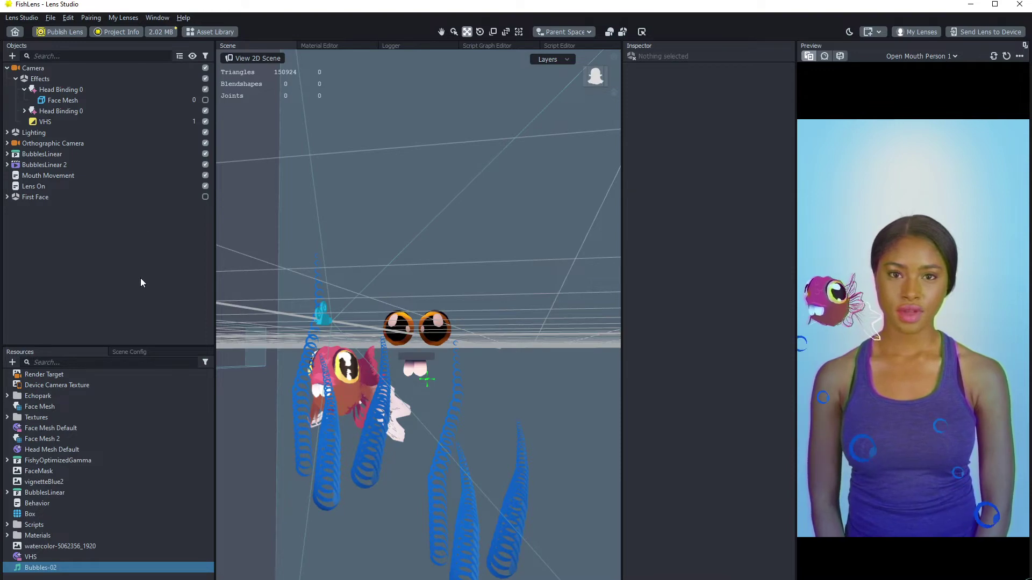
- Update and check the current Lens size against the maximum, and close the size details
left_click(164, 33)
left_click(208, 106)
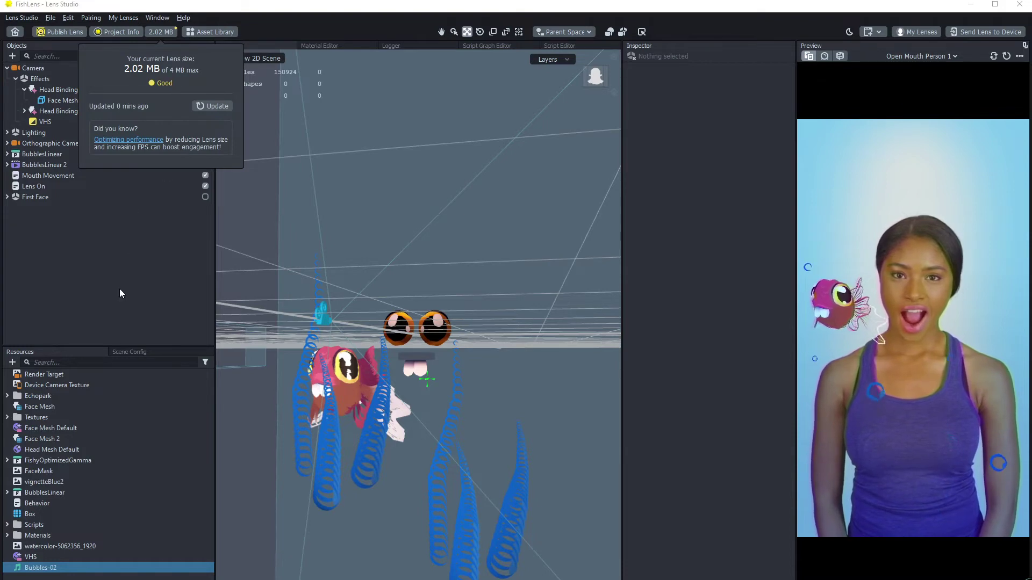
left_click(97, 279)
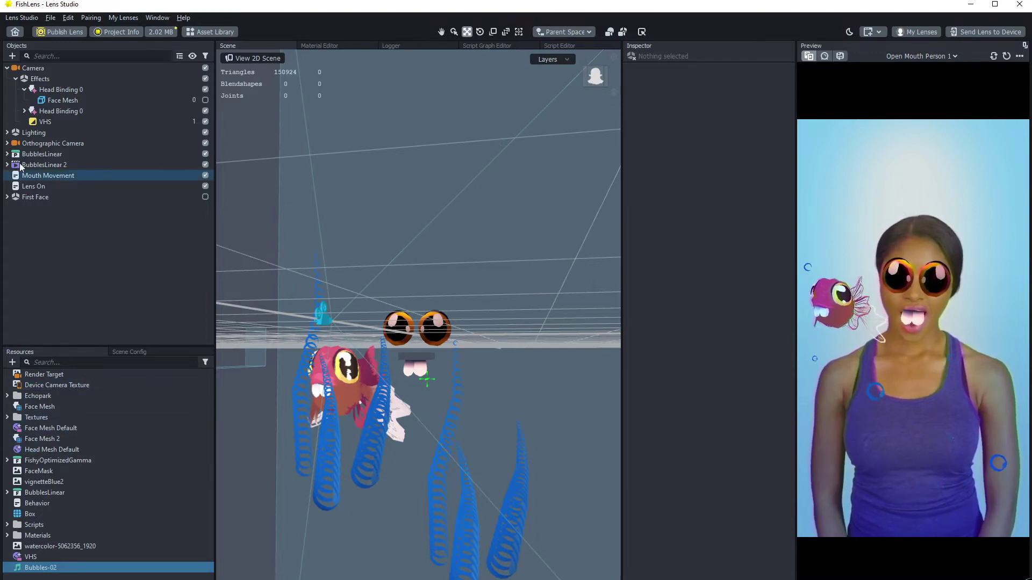
- Expand the second Head Binding, collapse its FishyOptimizedGamma object, and select Simple PBR among the FishyOptimizedGamma resource materials
left_click(25, 111)
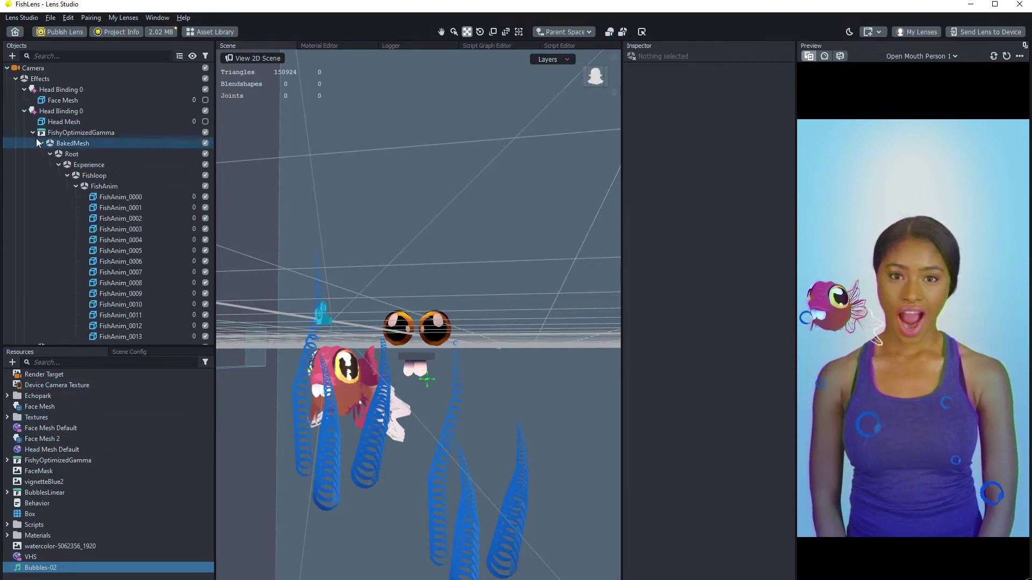
left_click(33, 133)
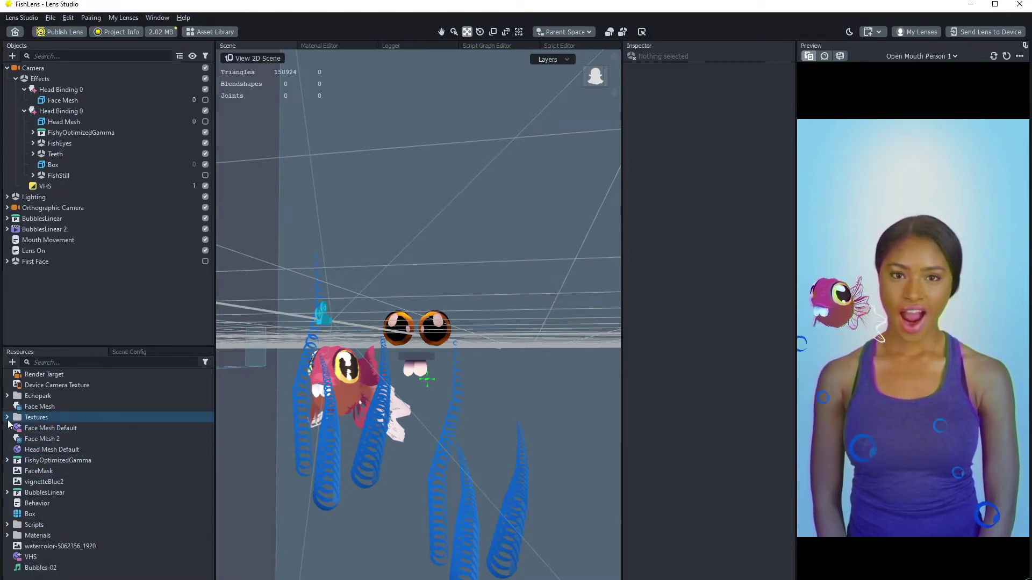
left_click(7, 461)
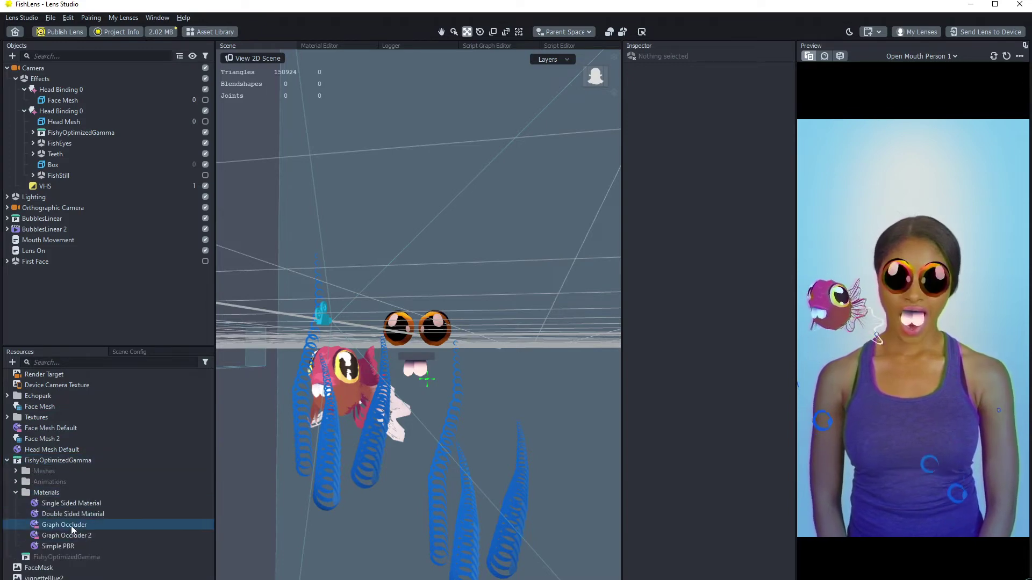
left_click(67, 546)
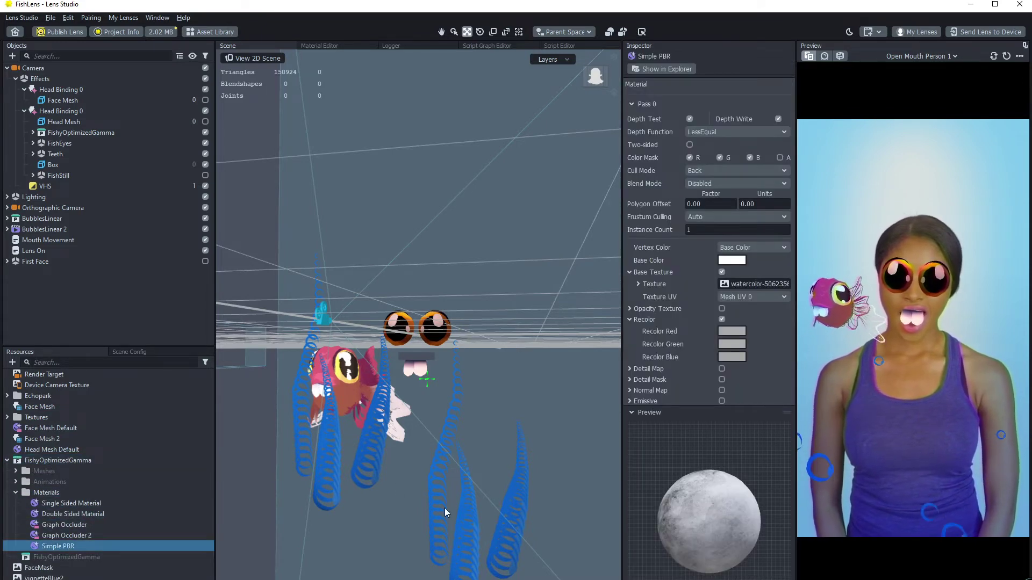
- Expand the BubblesLinear hierarchy and select all BubblesFxBack meshes from 0000 to 0027
left_click(332, 483)
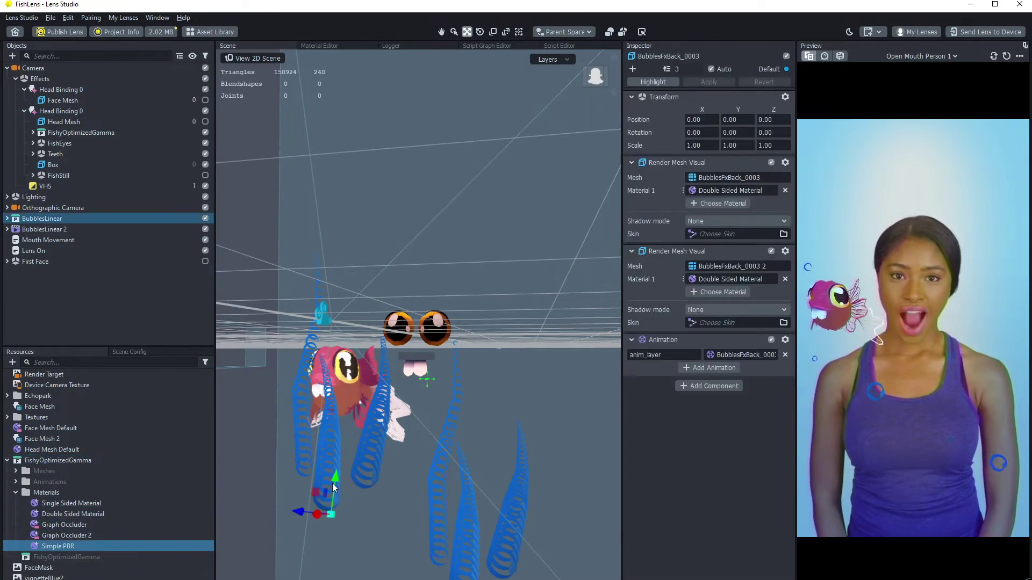
left_click(7, 219)
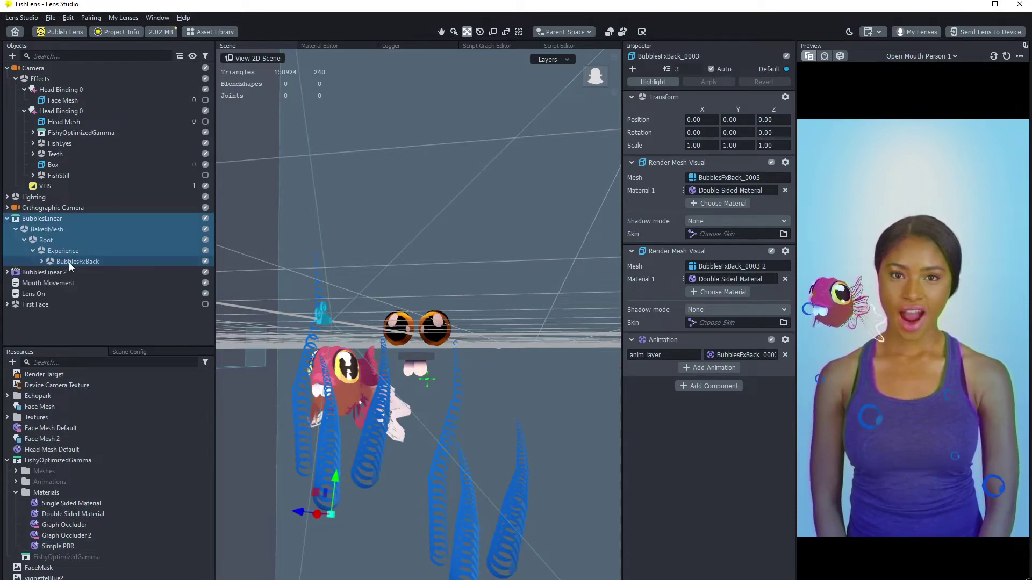
left_click(41, 262)
scroll(82, 288, "down", 4)
left_click(96, 149)
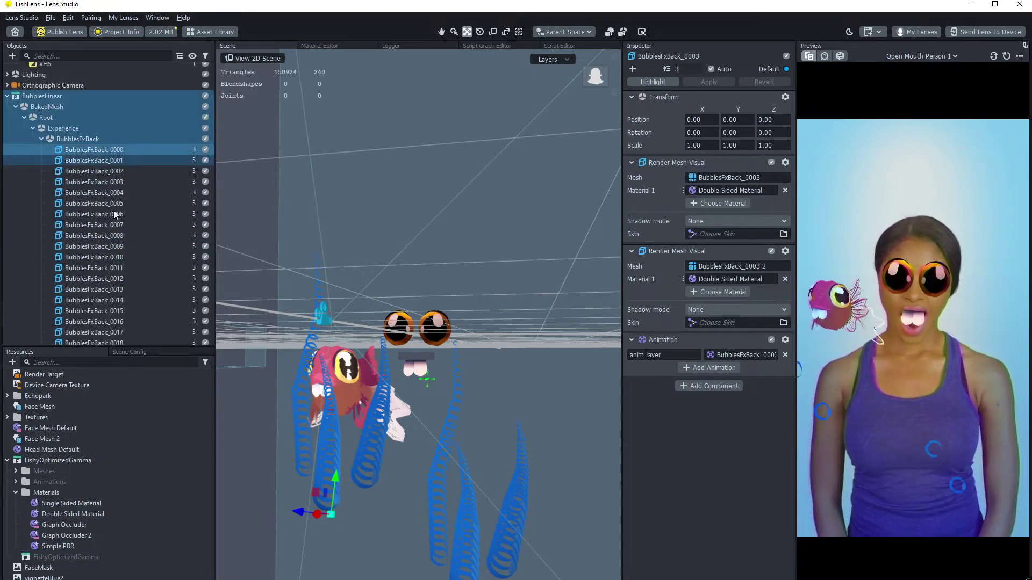
scroll(110, 253, "down", 5)
left_click(107, 296, "shift")
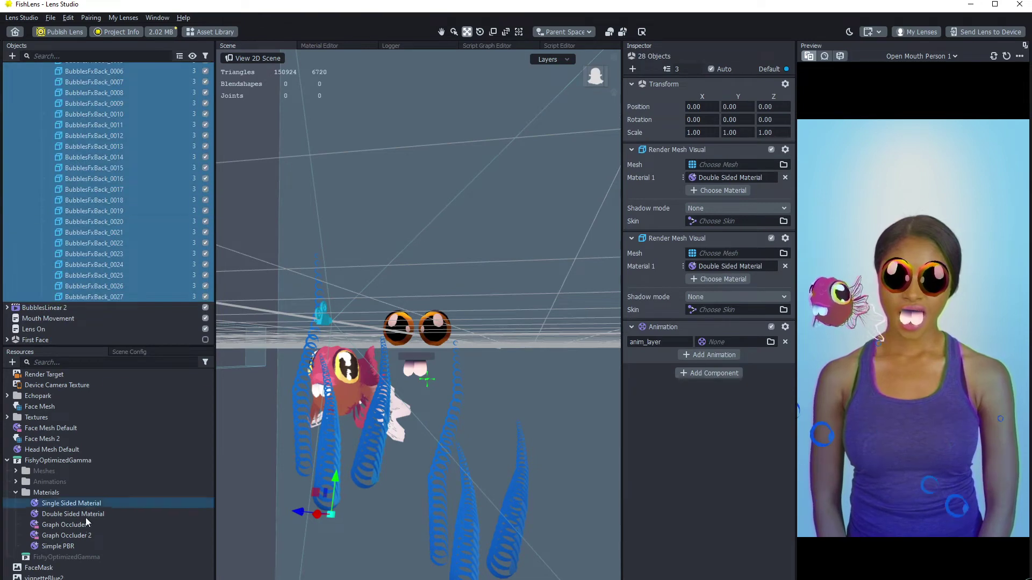
- Replace the material with Simple PBR in both Render Mesh Visuals of the selected bubble meshes
left_click_drag(56, 547, 684, 307)
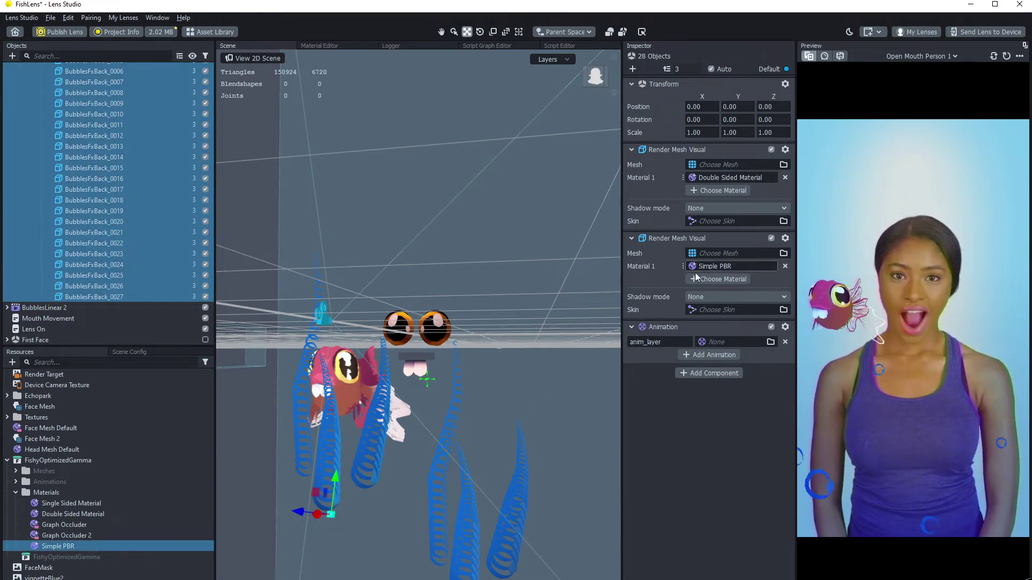
left_click_drag(73, 549, 655, 243)
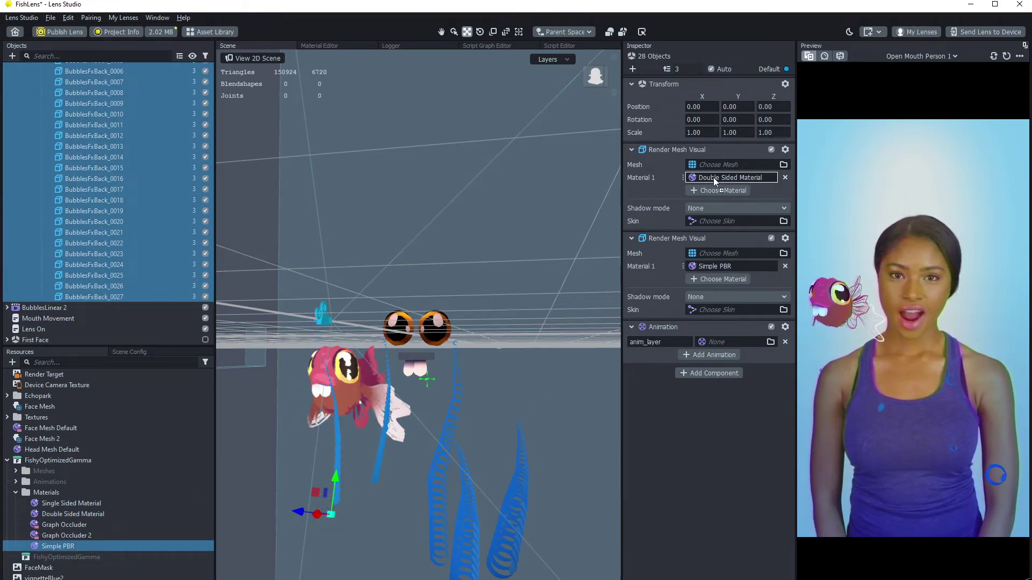
left_click_drag(713, 178, 712, 177)
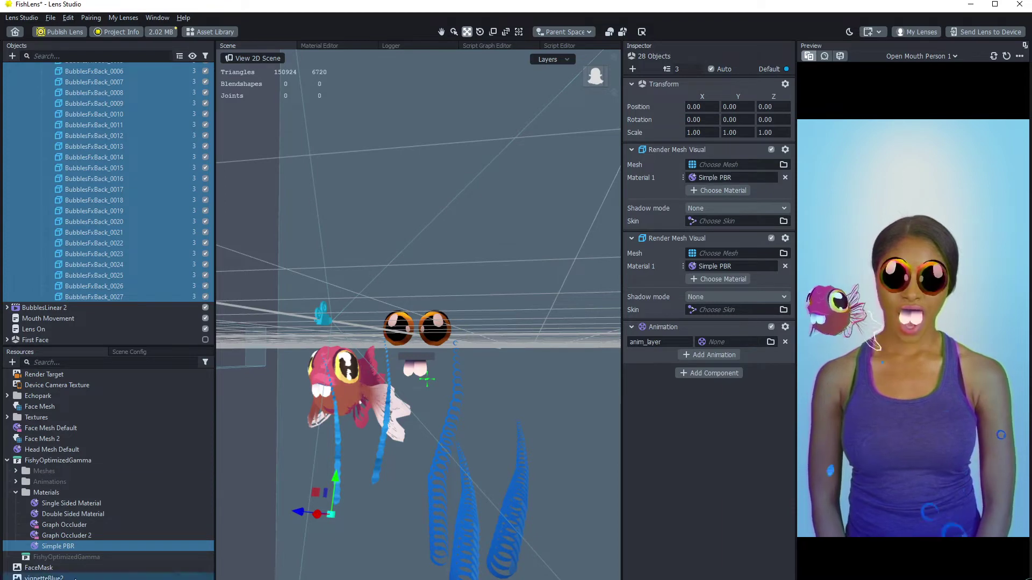
- Set the Recolor Red of the FishyOptimizedGamma Simple PBR material to blue #1e21ff
left_click(73, 547)
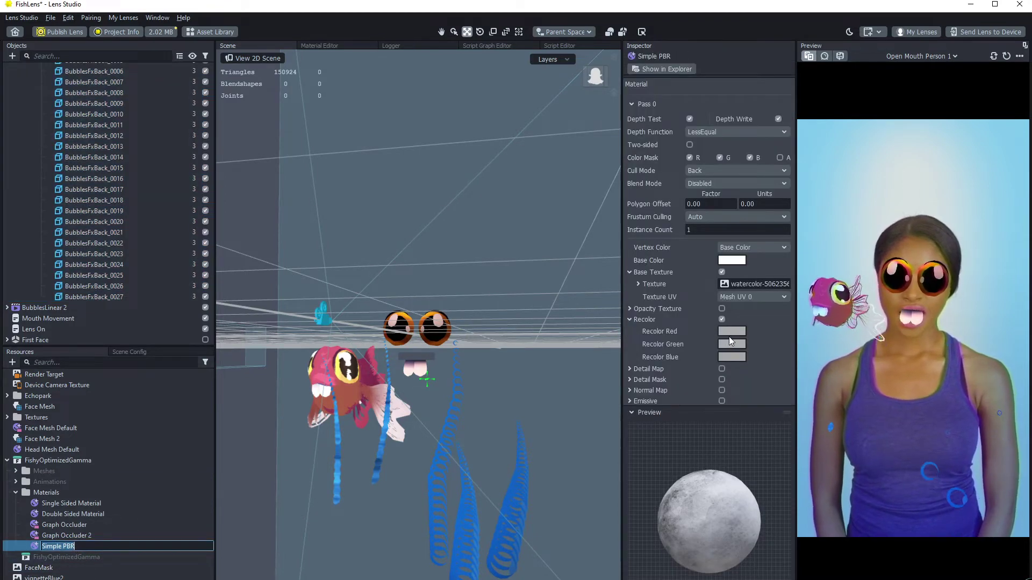
left_click(729, 333)
left_click_drag(603, 278, 547, 231)
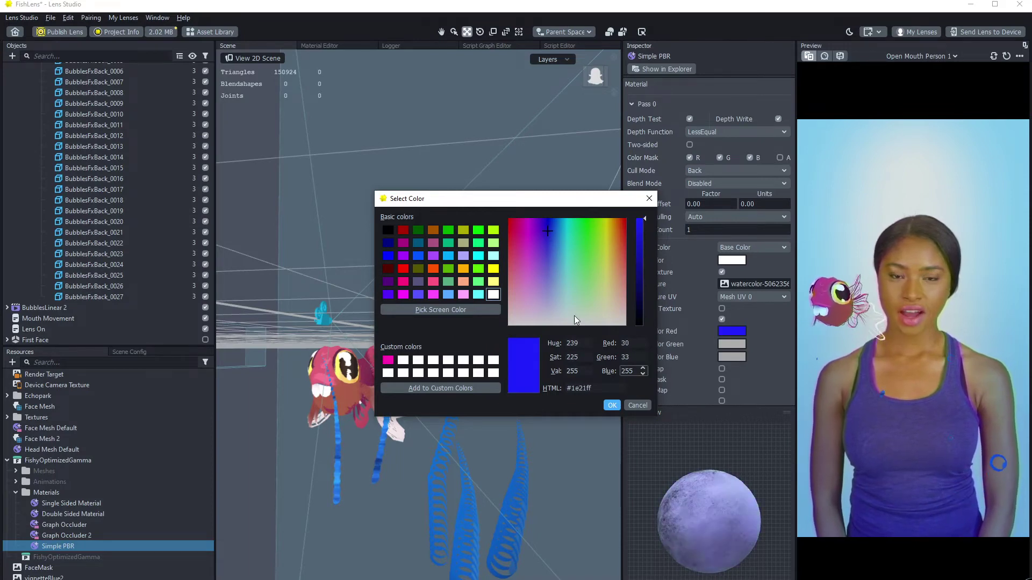
left_click(612, 406)
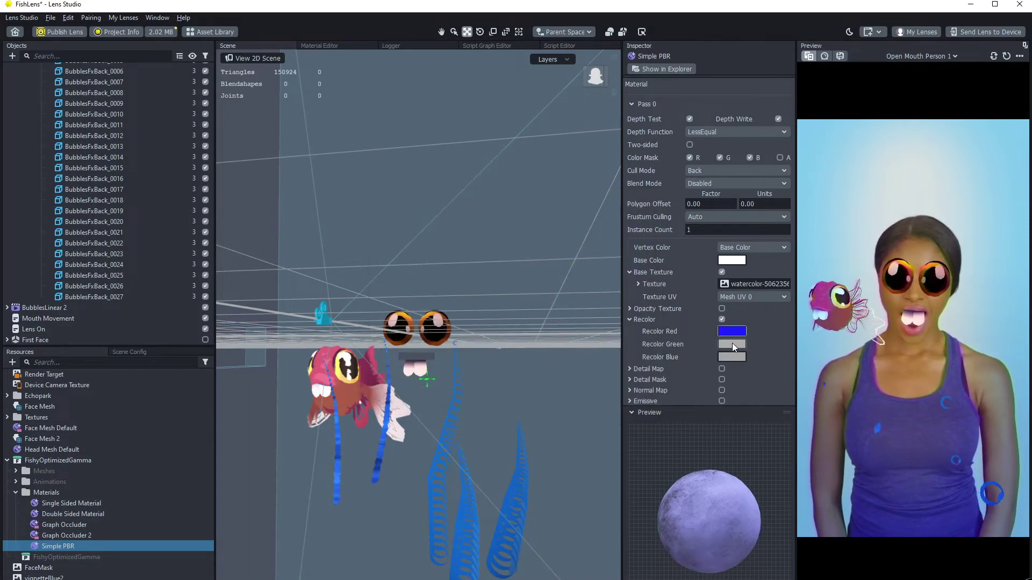
- Try dark blue #1c09ad for the Simple PBR material's Recolor Green, settle on a bright green, and accept it
left_click(732, 342)
left_click_drag(549, 224, 545, 224)
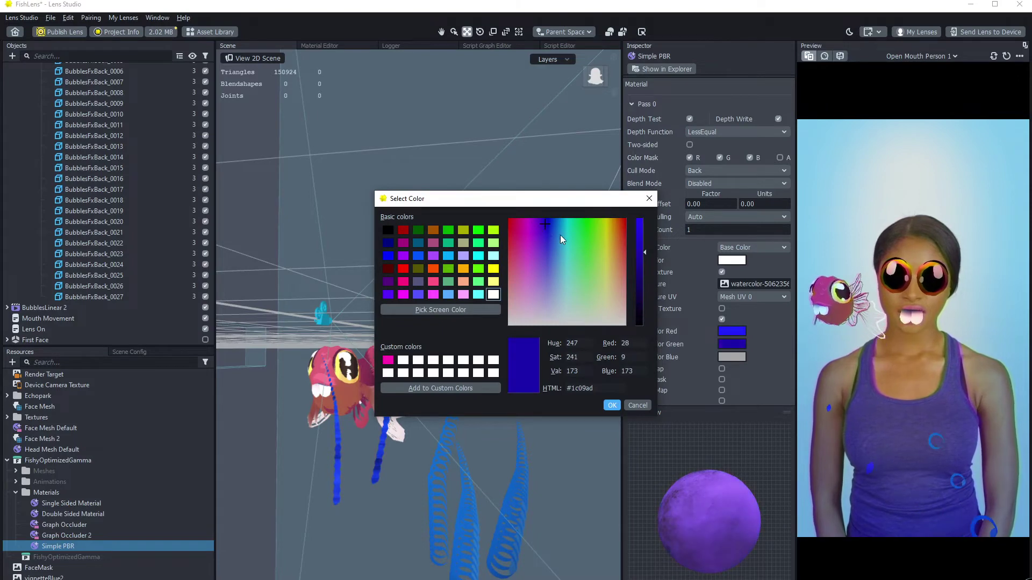
left_click(580, 223)
left_click(611, 405)
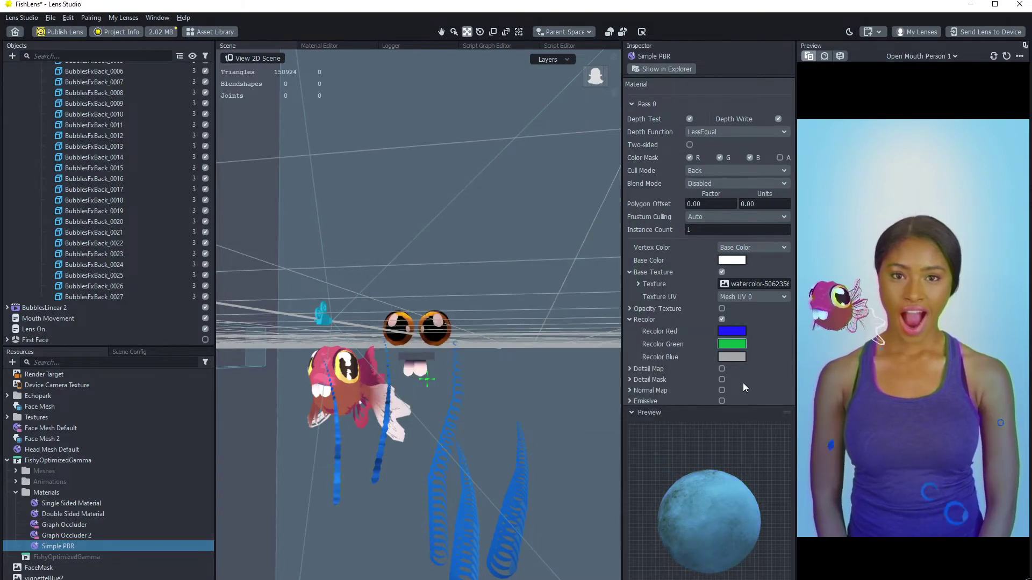
- Collapse the BubblesFxBack mesh list and examine the Opacity Texture settings of the Simple PBR material, including its Texture UV options
scroll(127, 276, "up", 6)
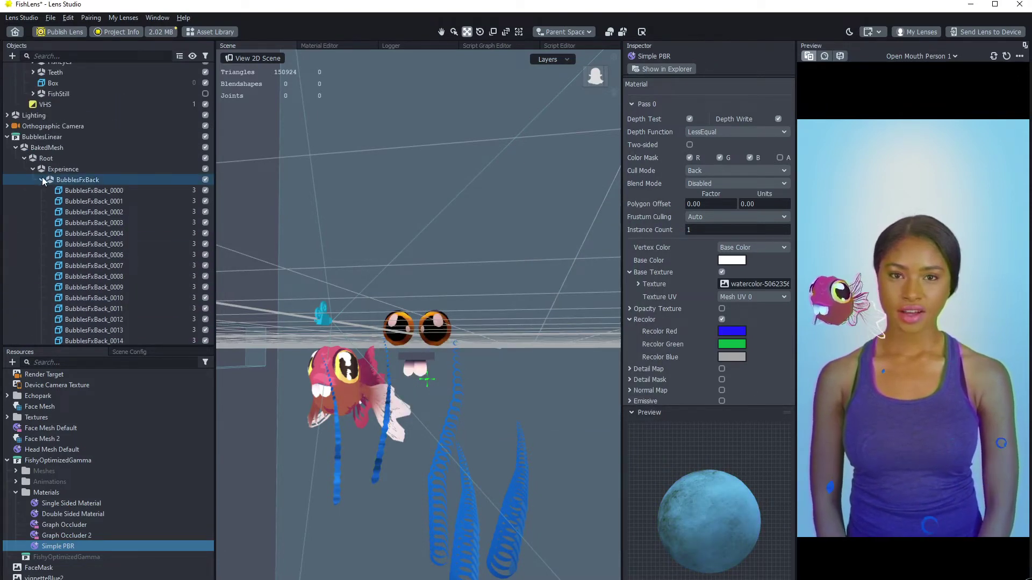
left_click(42, 180)
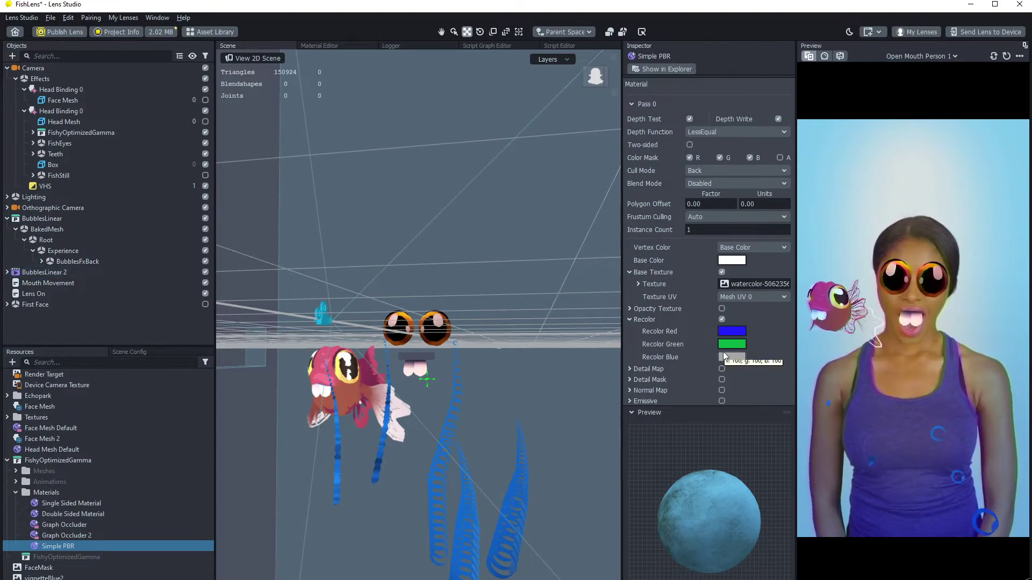
scroll(723, 351, "down", 5)
scroll(693, 277, "up", 4)
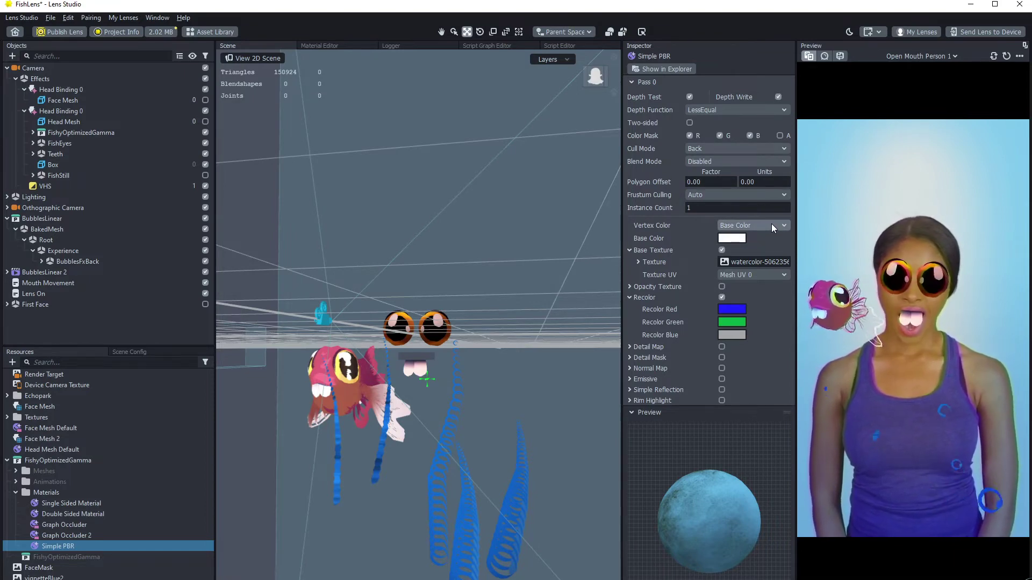
left_click(631, 287)
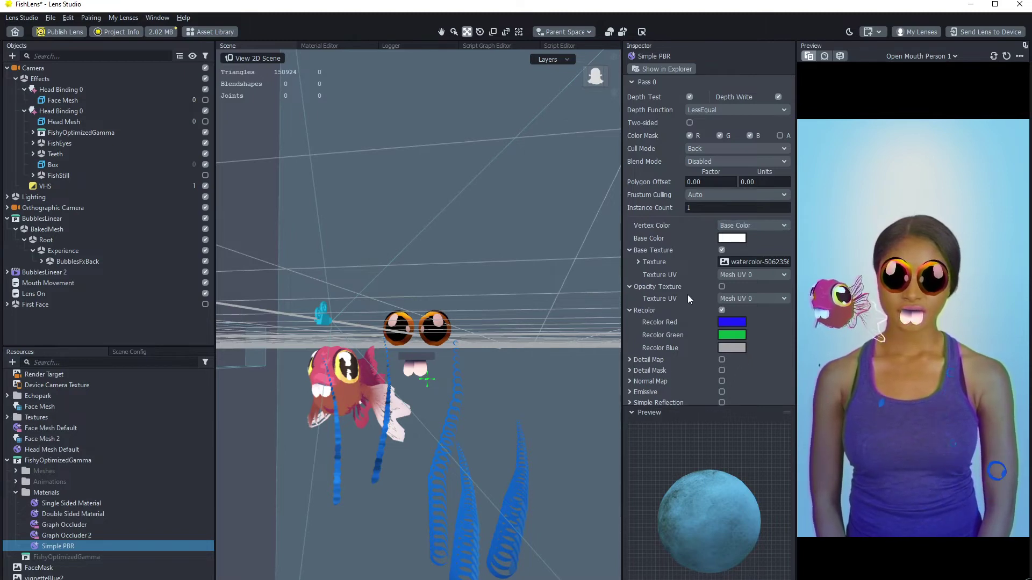
left_click(747, 300)
left_click(750, 301)
left_click(628, 286)
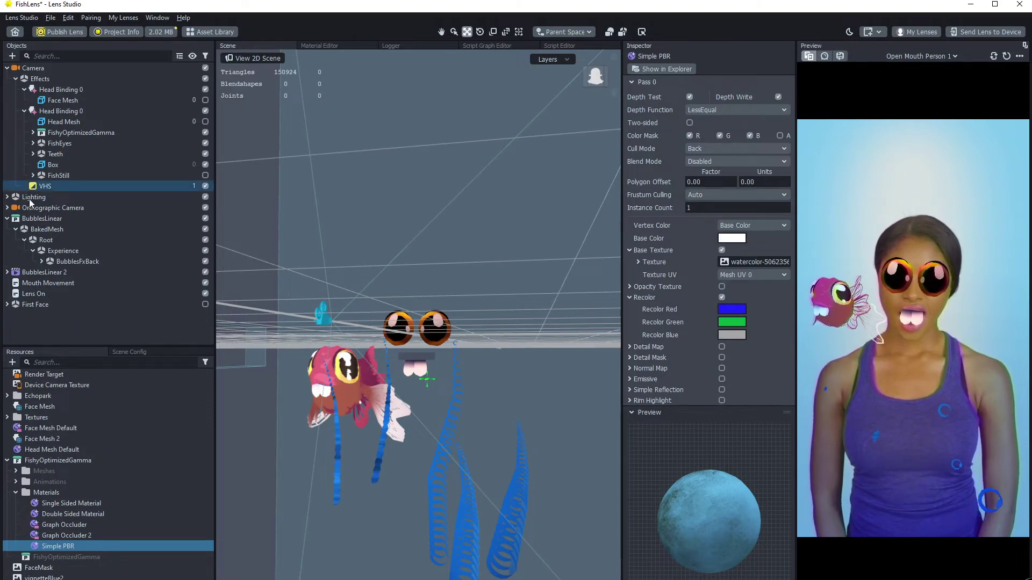
- Add a new Simple PBR material to the project resources
left_click(8, 461)
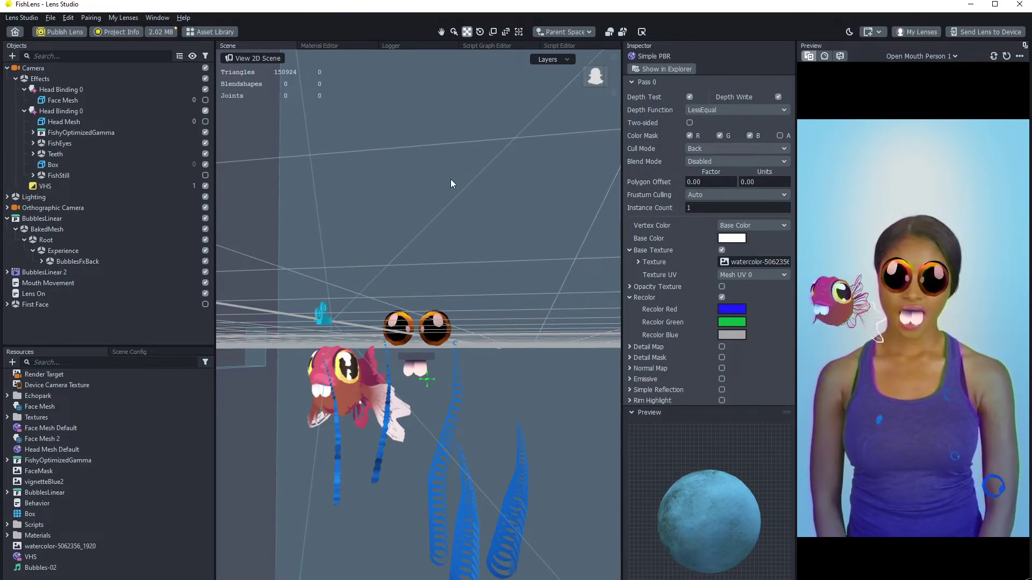
left_click(12, 362)
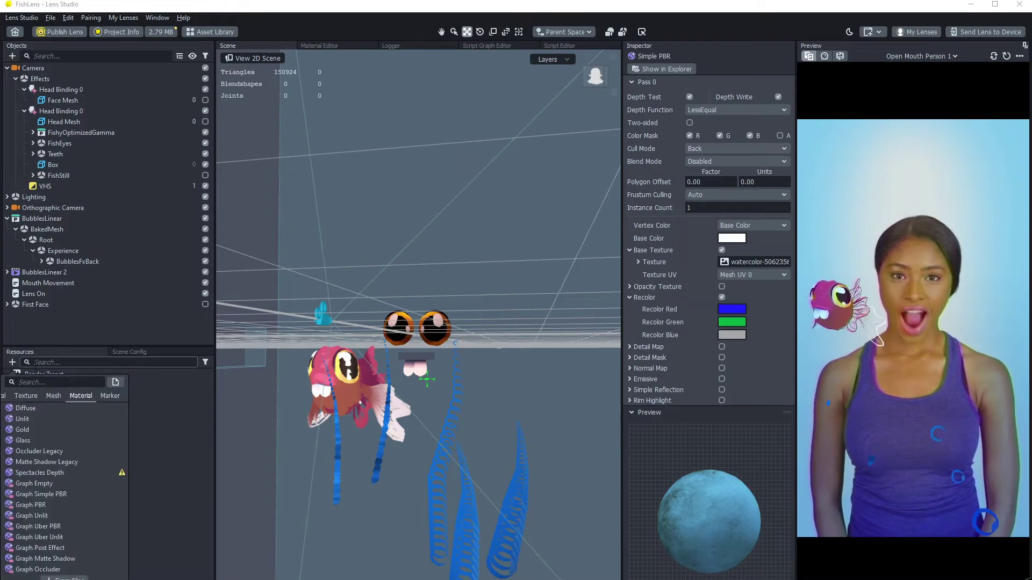
scroll(32, 419, "up", 1)
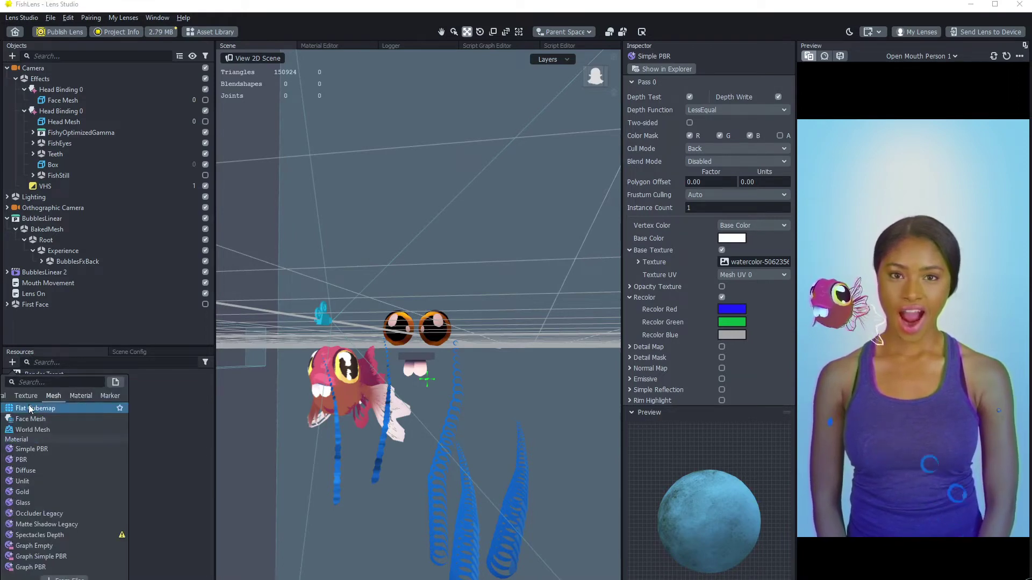
left_click(33, 453)
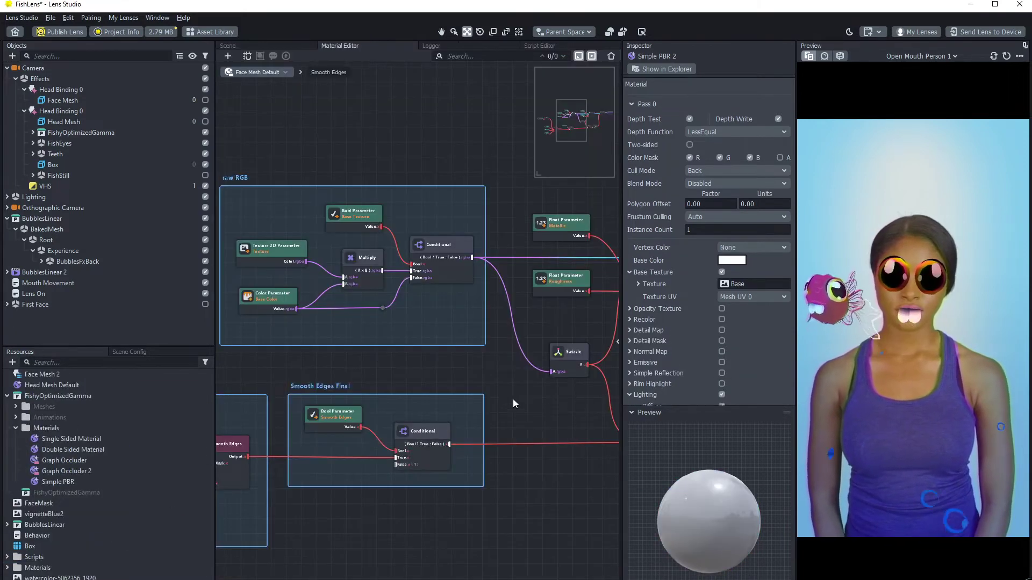
- Delete the Multiply and Clamp nodes feeding the Construct Vector in the Face Mesh Default graph, checking the deletion with undo and redo
scroll(467, 408, "down", 3)
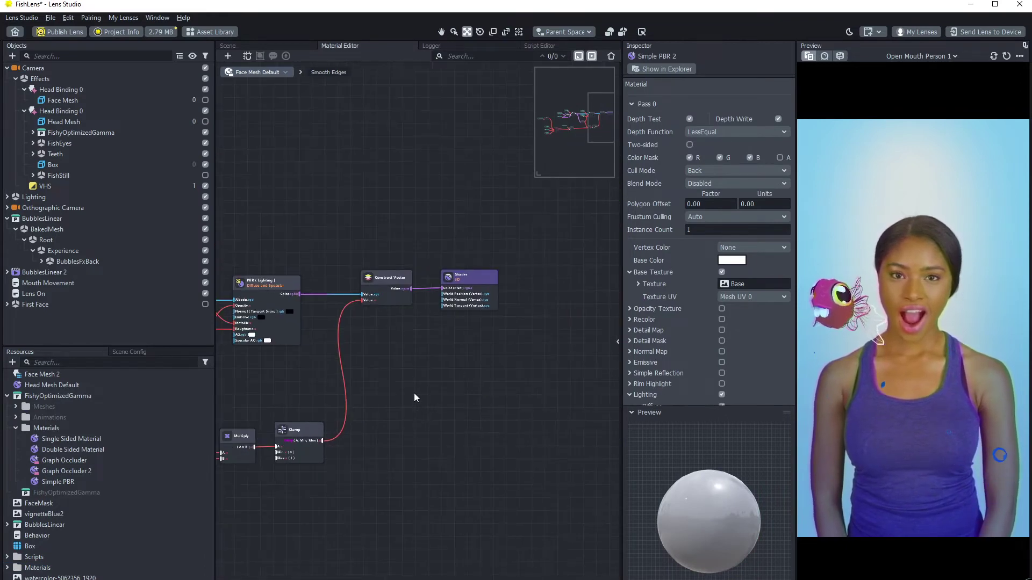
left_click_drag(446, 379, 343, 444)
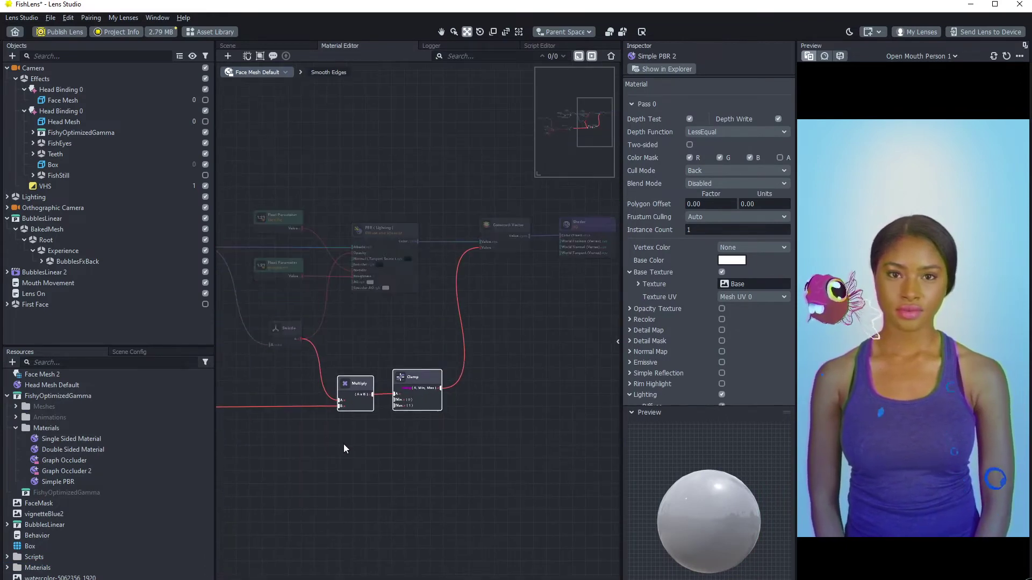
key("Delete")
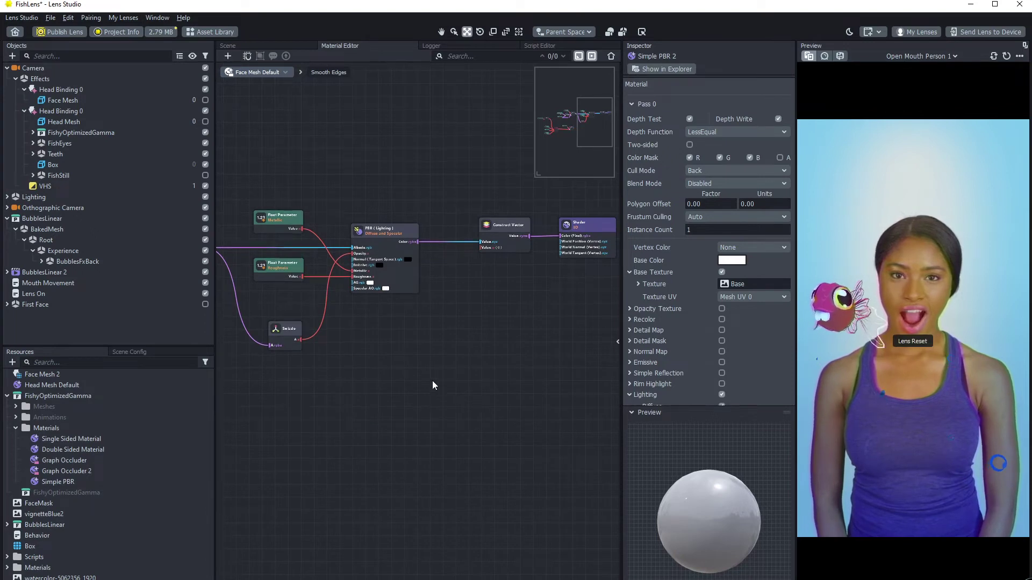
key("ctrl+z")
key("ctrl+shift+z")
right_click(385, 404)
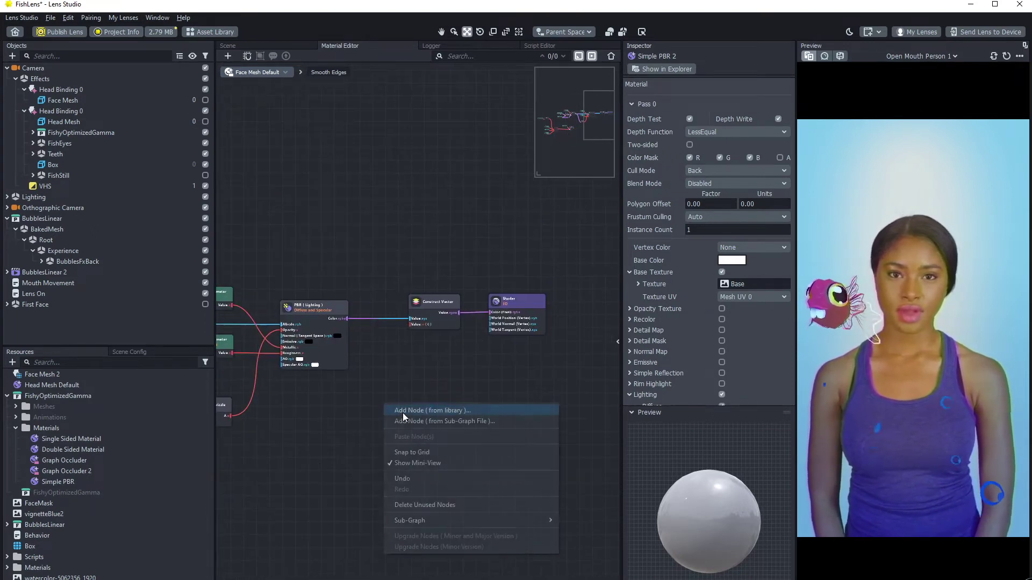
left_click(405, 413)
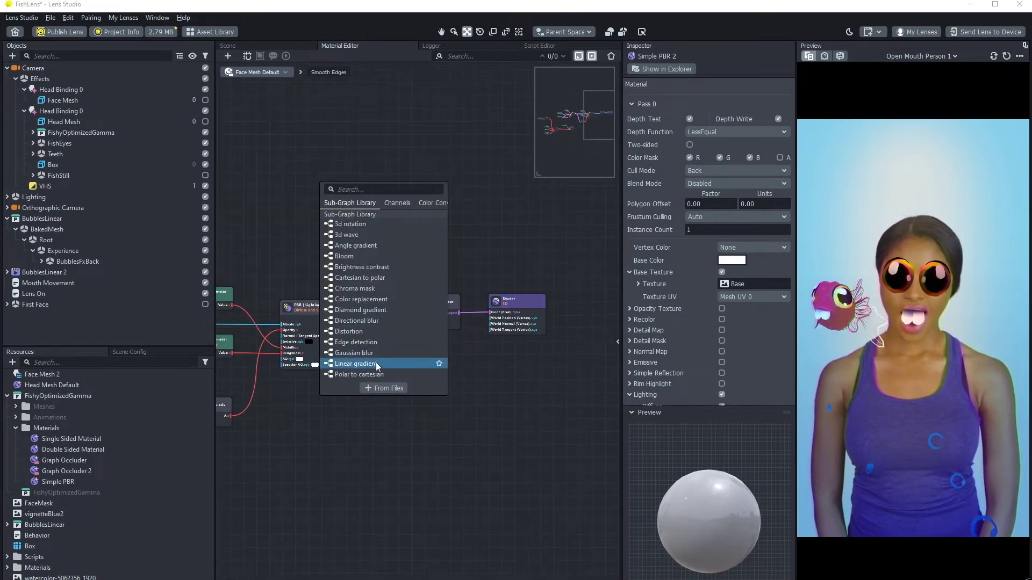
scroll(385, 286, "down", 10)
scroll(385, 282, "down", 15)
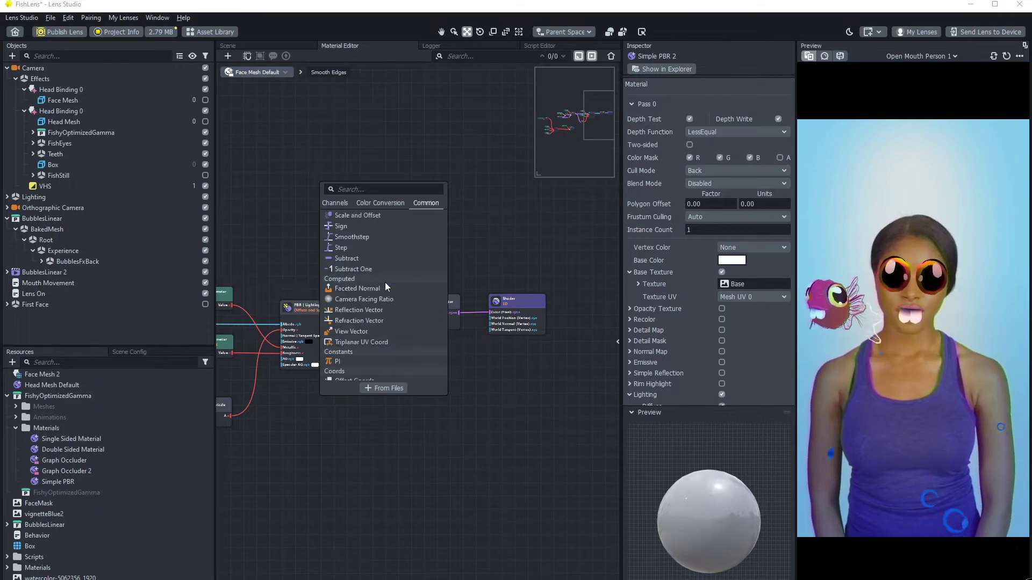
left_click(450, 435)
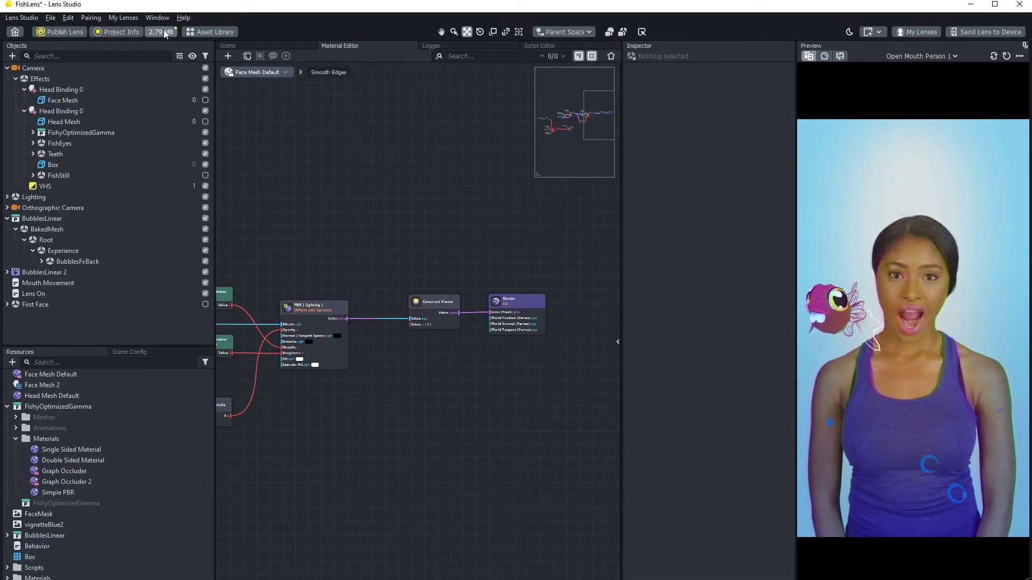
- Update and check the current Lens size, and return to the 3D scene view
left_click(162, 31)
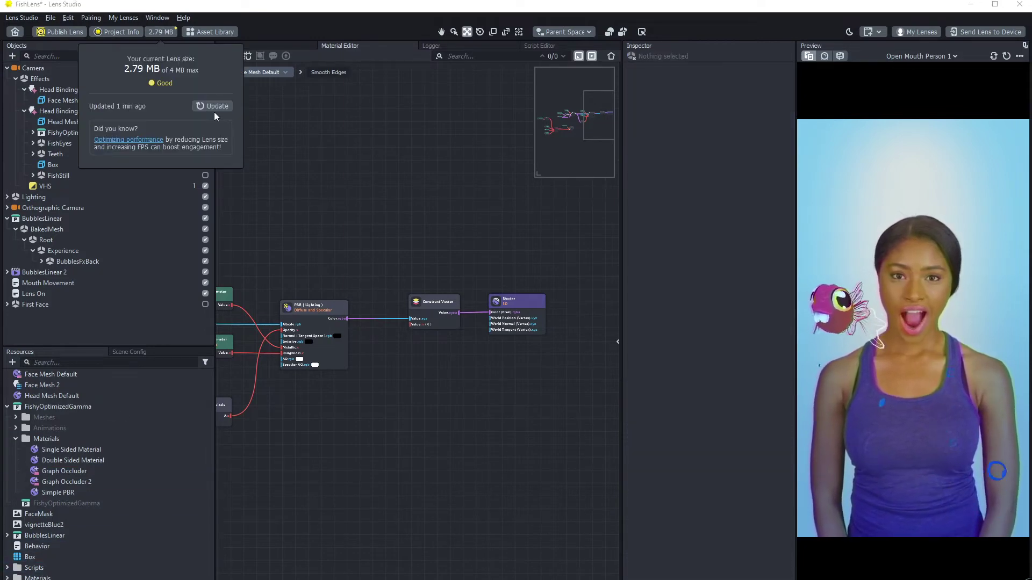
left_click(126, 317)
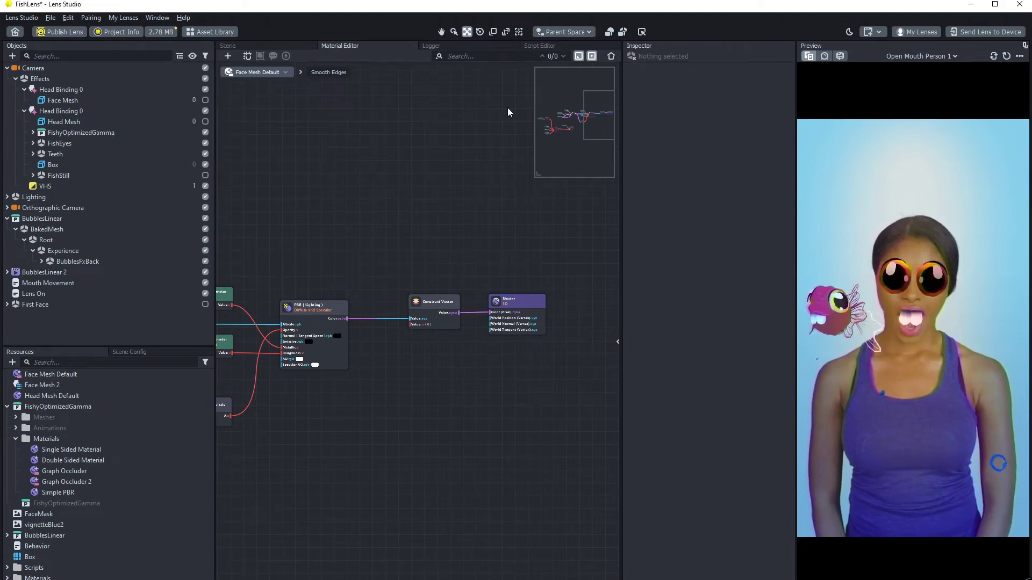
left_click(235, 46)
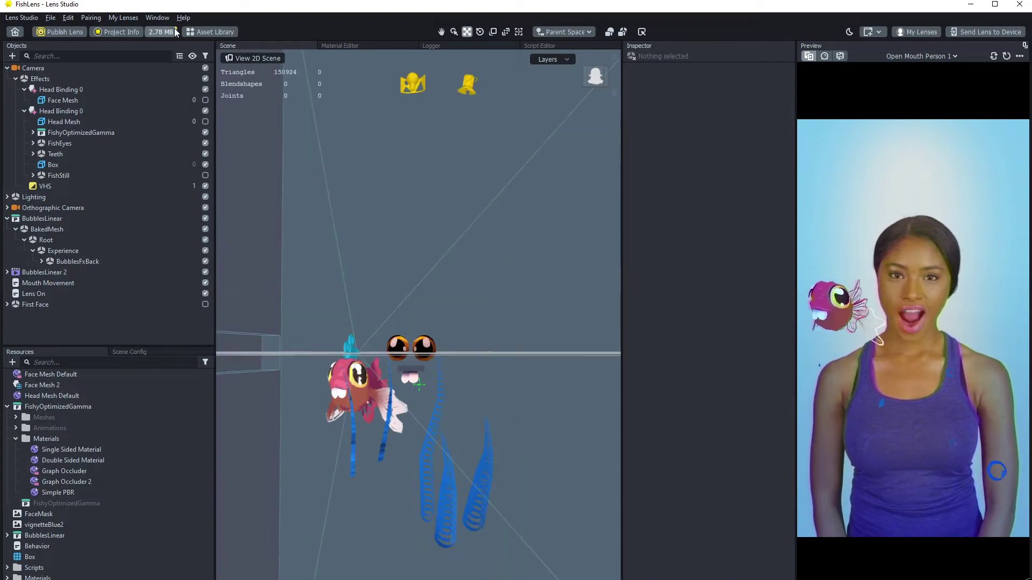
- Name the lens "Fish Lens" in the project info, disable Rear Camera, and apply the changes
left_click(117, 31)
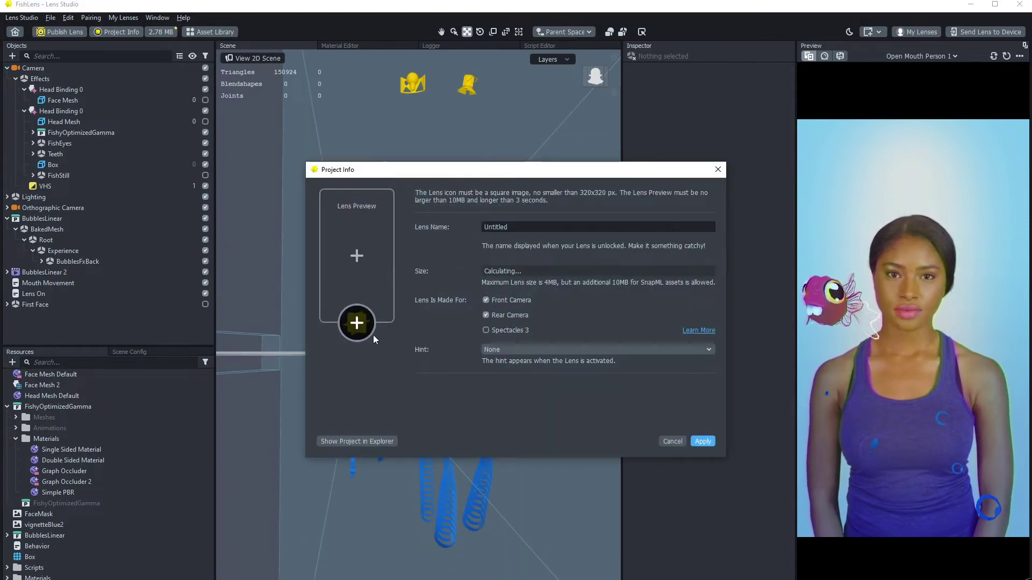
double_click(528, 231)
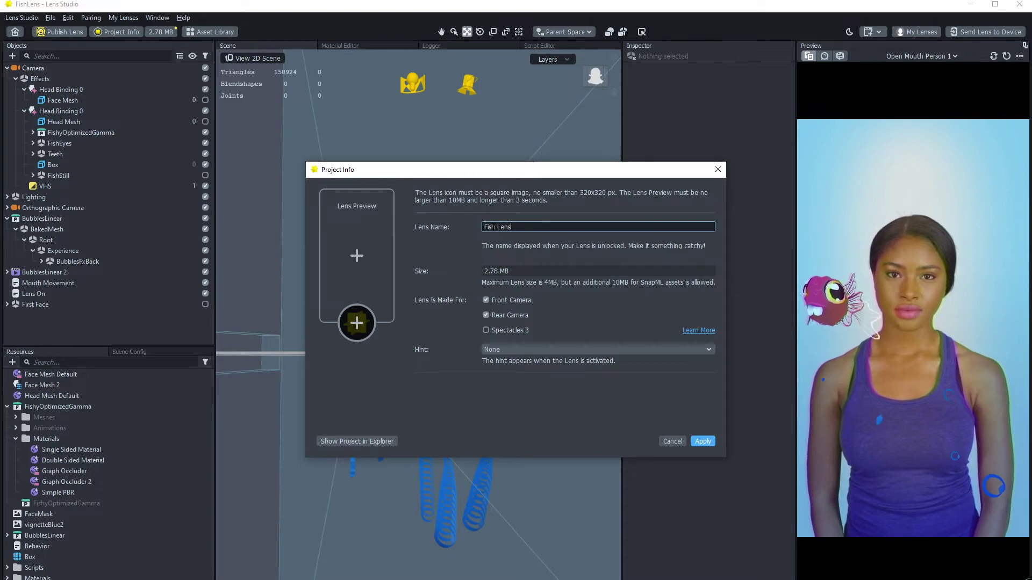
left_click(487, 315)
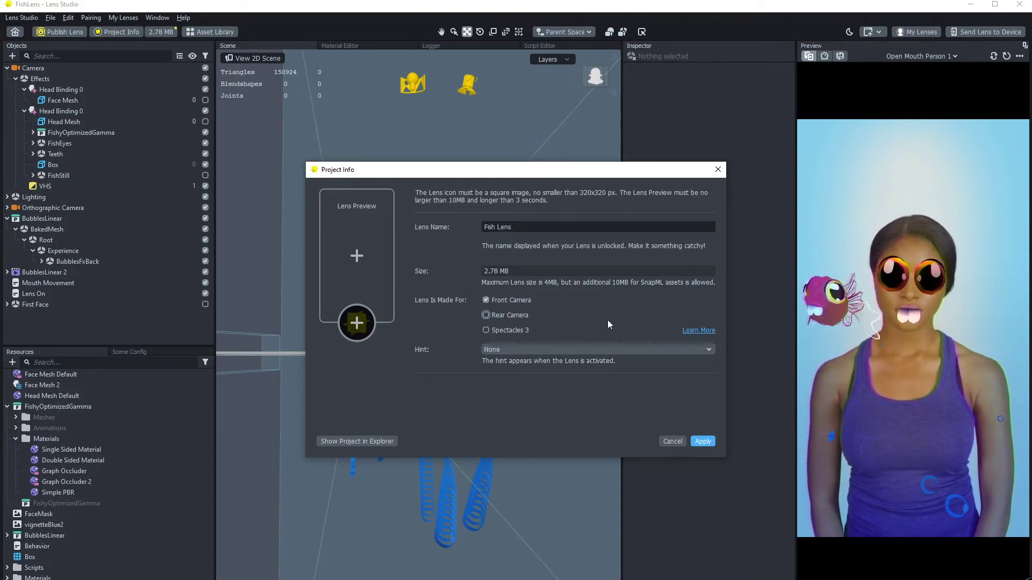
left_click(702, 441)
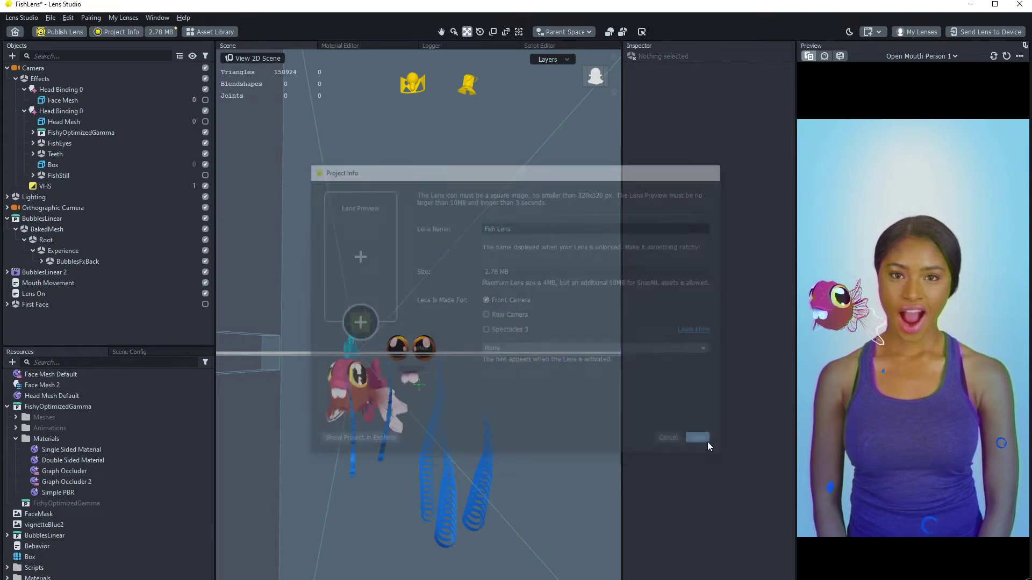
- Collapse the BubblesLinear hierarchy, and search the object presets for "par" to add a Particles object to the scene
left_click(7, 218)
right_click(47, 308)
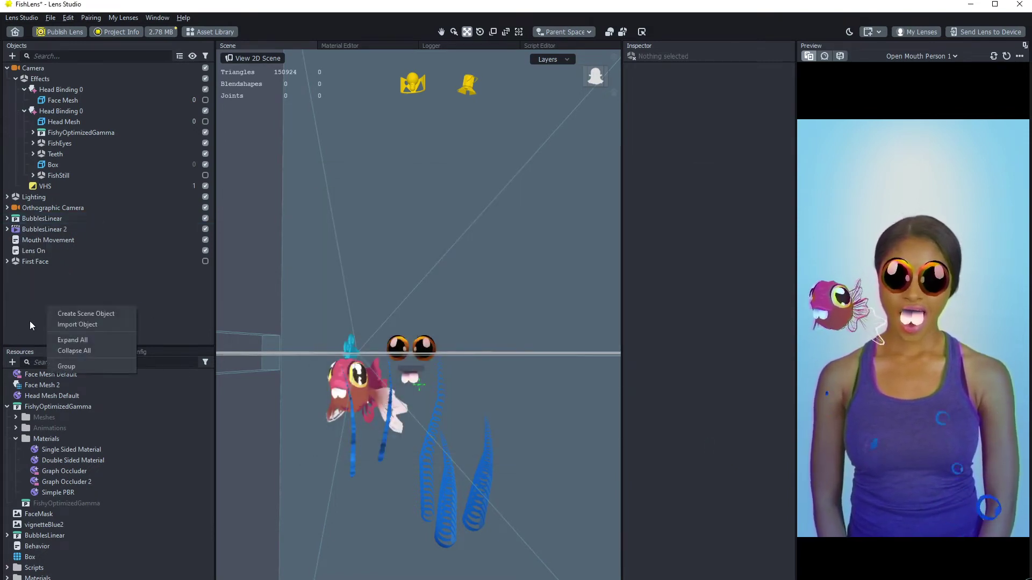
left_click(12, 55)
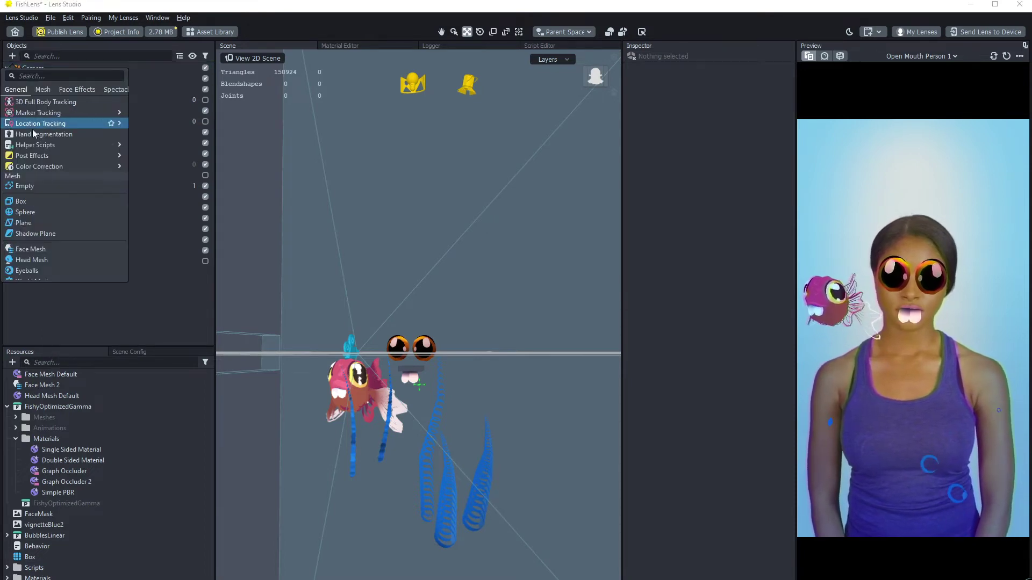
left_click(47, 76)
type("par")
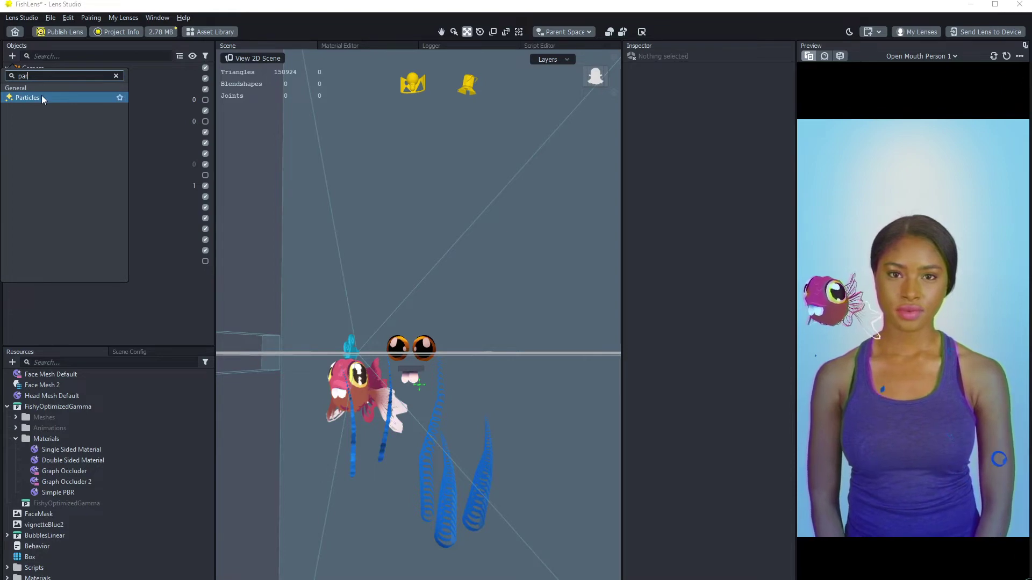
left_click(43, 99)
left_click(51, 273)
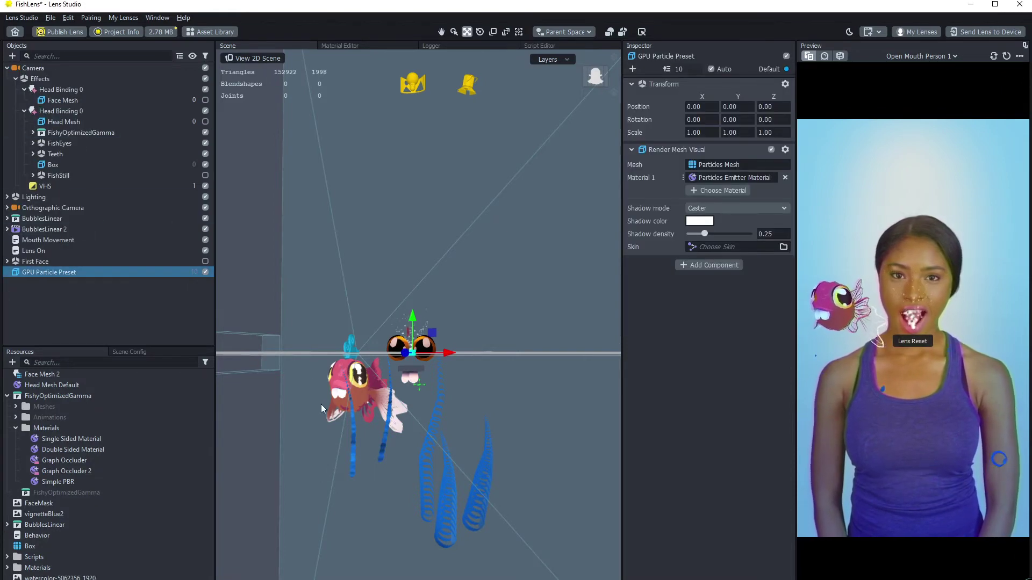
- Move the GPU Particle Preset below the face to about X -3.3, Y -20.4 and scale it uniformly to about 2.23
left_click_drag(471, 479, 482, 327, "alt")
key("r")
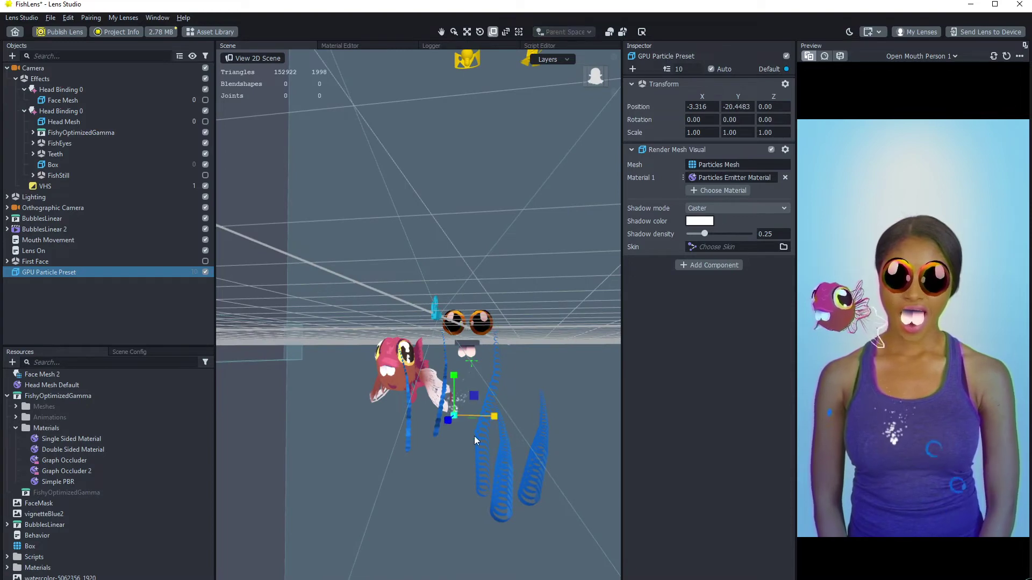
left_click_drag(459, 417, 503, 423)
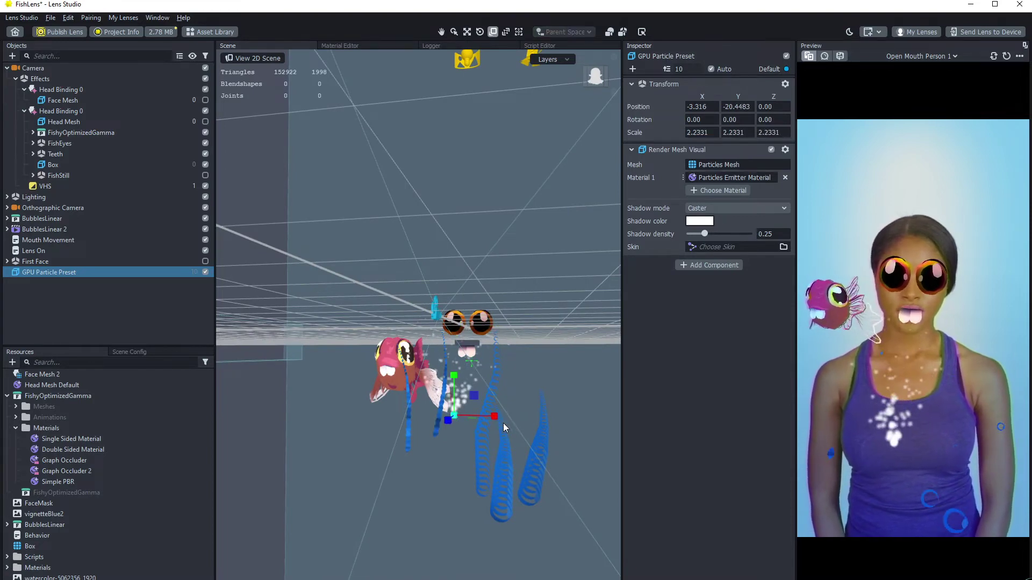
key("w")
left_click(34, 275)
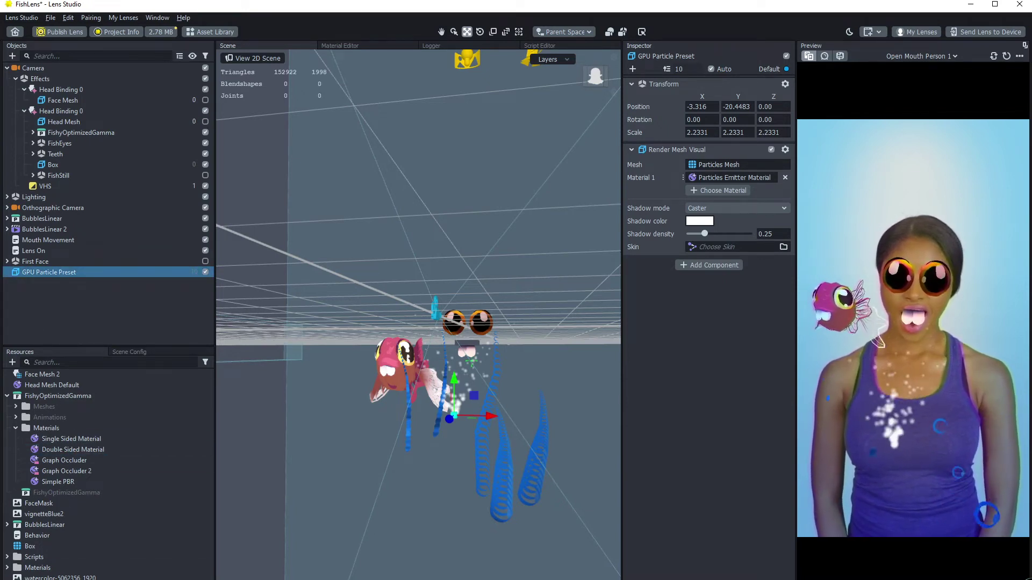
- In the Particles Emitter Material, enable Initial Box Spawn and set the Spawn Box to 60, 60 and 50
scroll(85, 525, "down", 1)
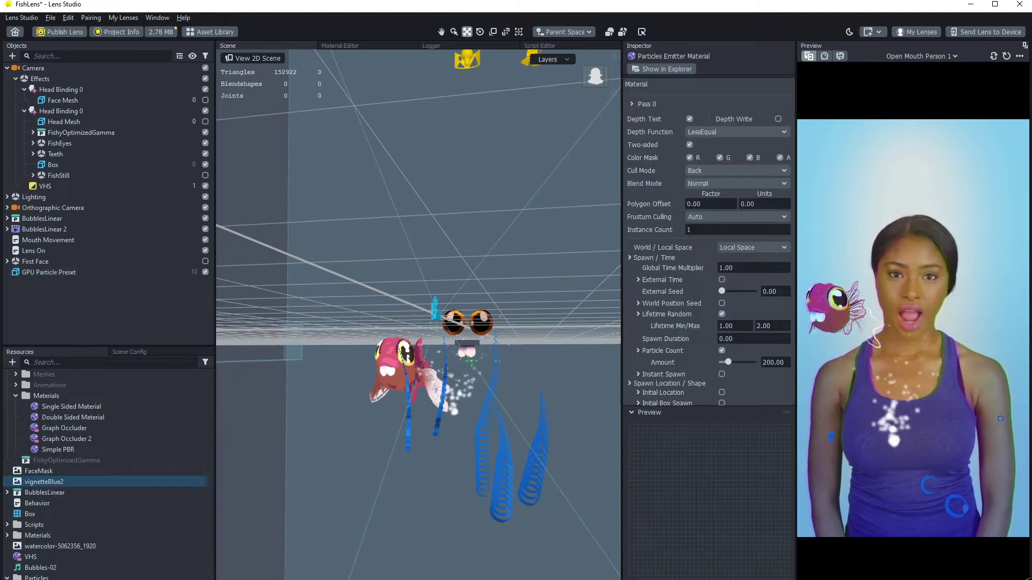
left_click(43, 481)
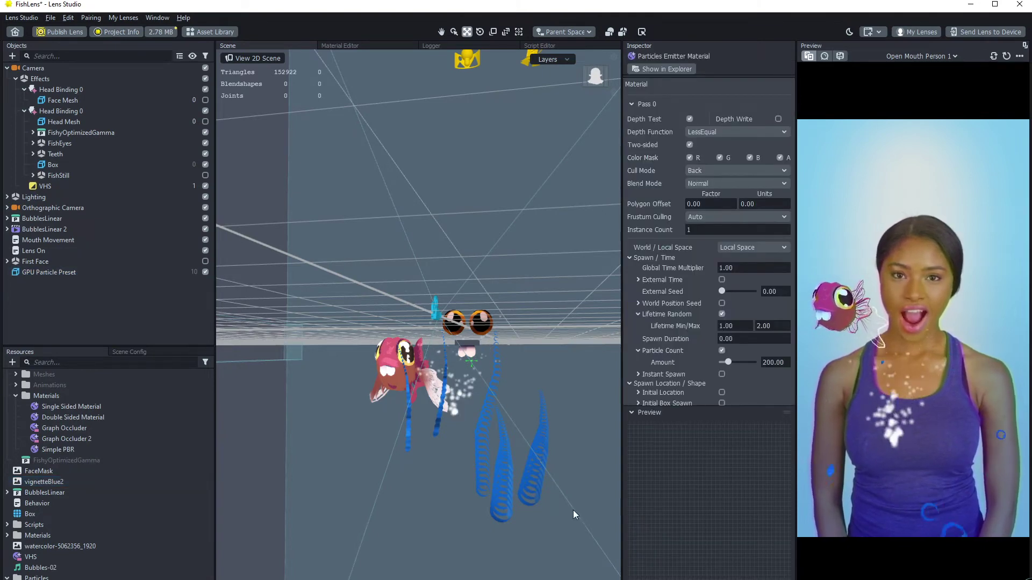
left_click(634, 414)
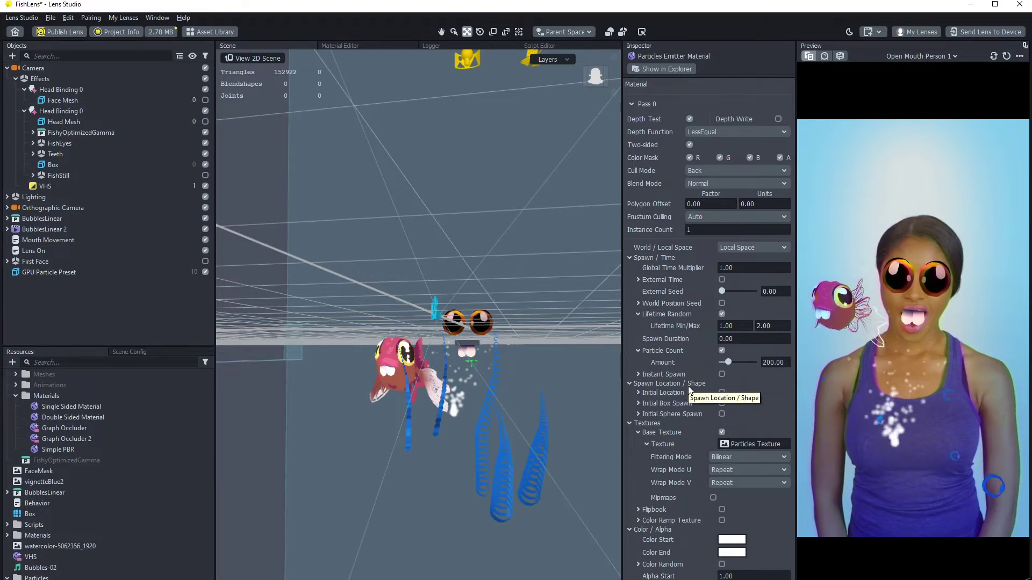
left_click(722, 403)
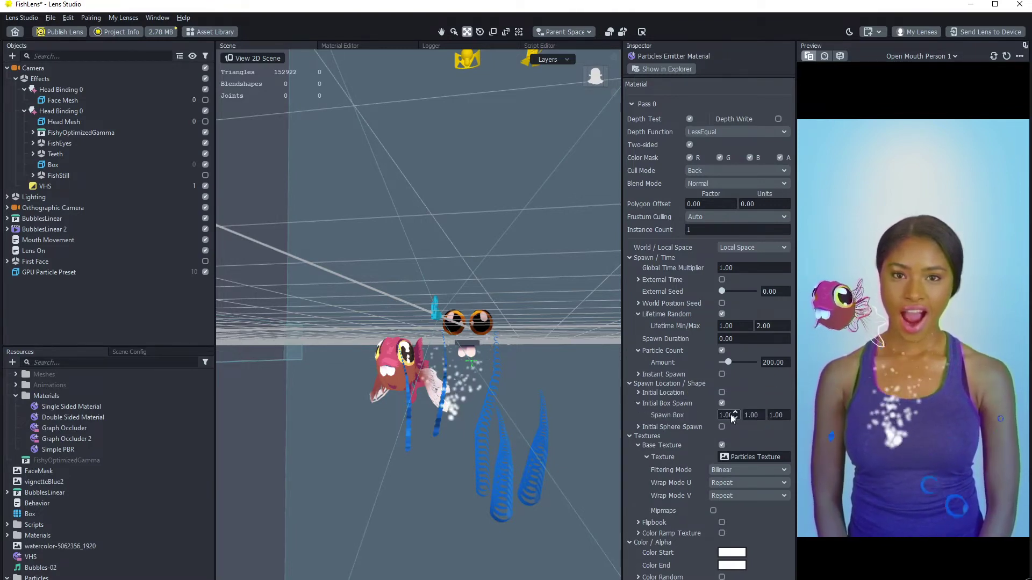
left_click(735, 412)
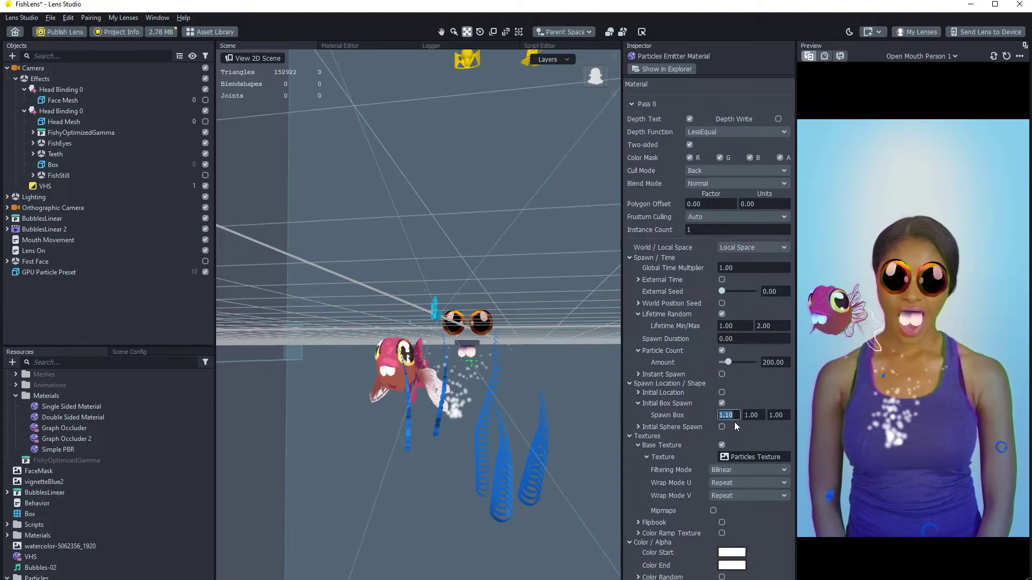
type("60")
left_click(746, 415)
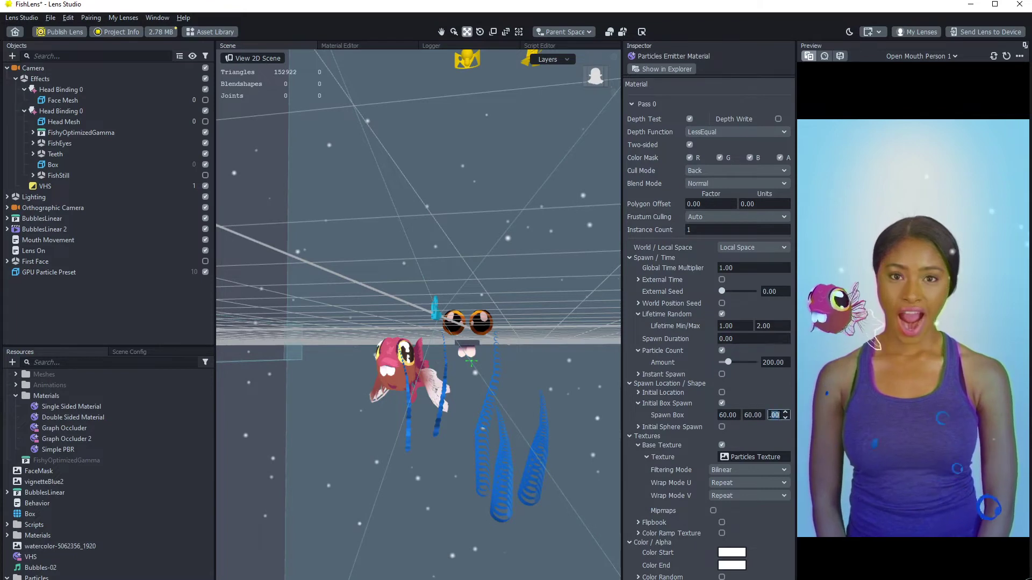
key("Return")
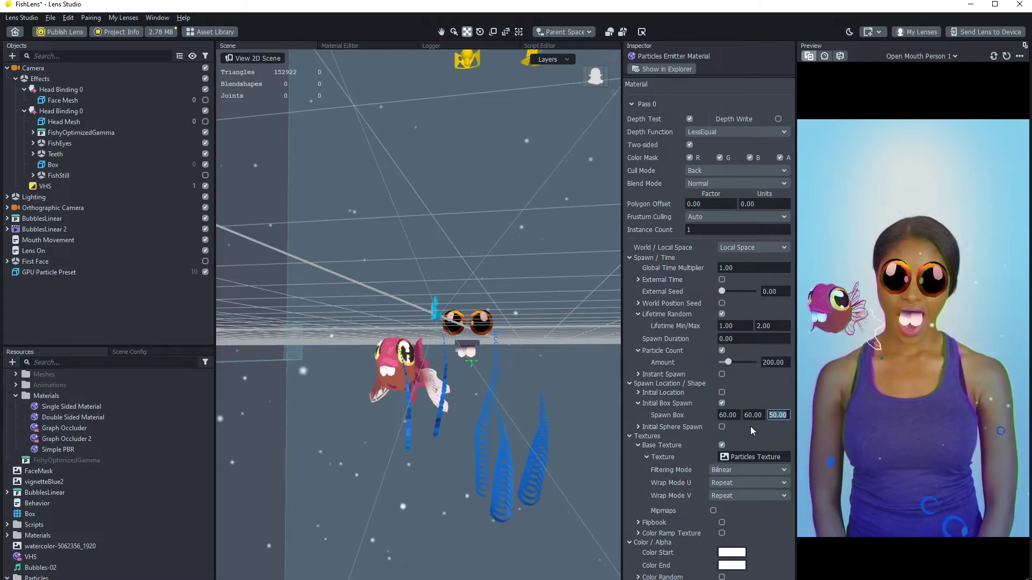
- Collapse the Materials folder and the FishyOptimizedGamma asset in the project resources, and clear the selection
scroll(630, 368, "down", 2)
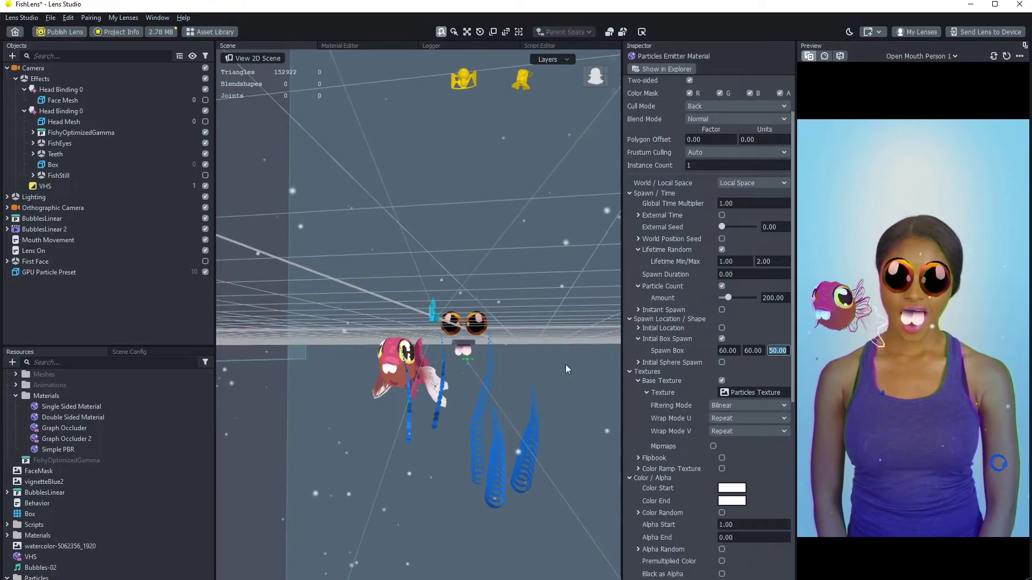
left_click_drag(563, 366, 491, 402, "alt")
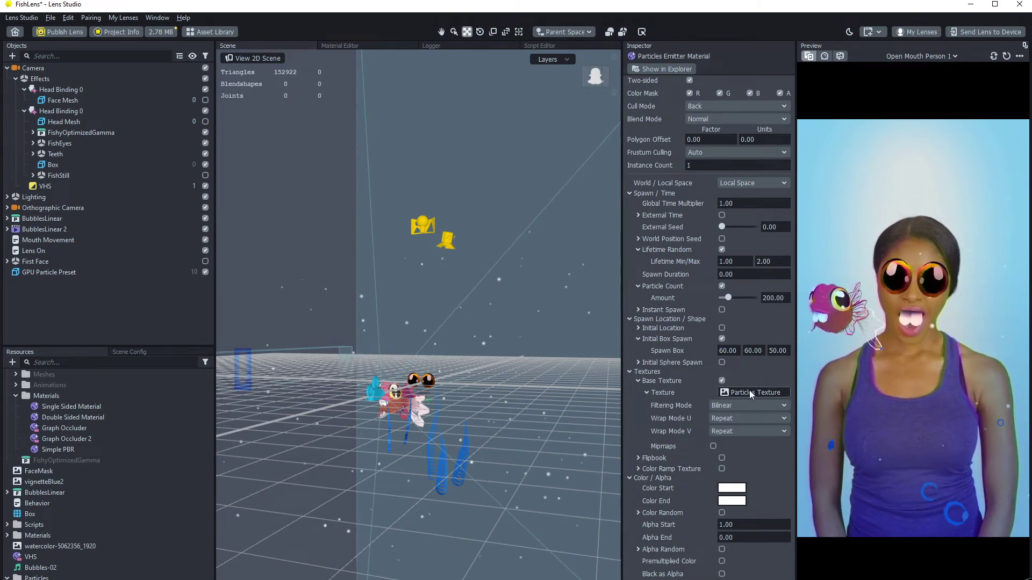
left_click(16, 395)
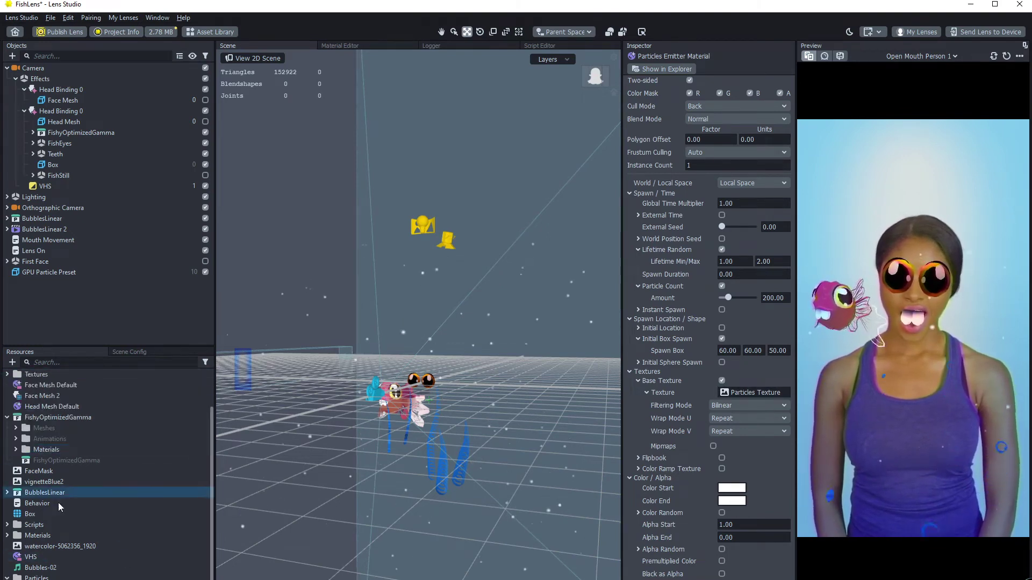
left_click(7, 418)
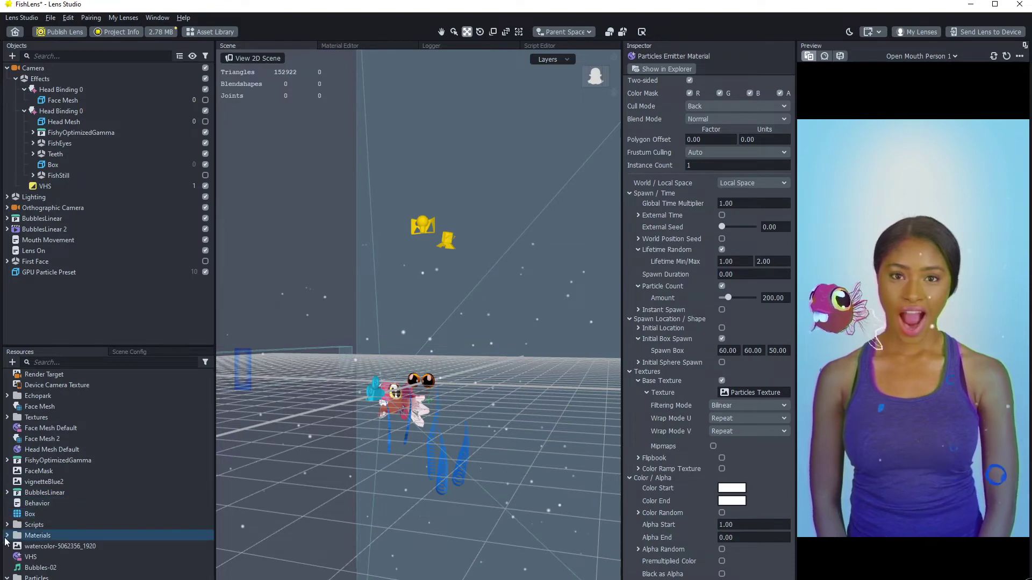
key("Escape")
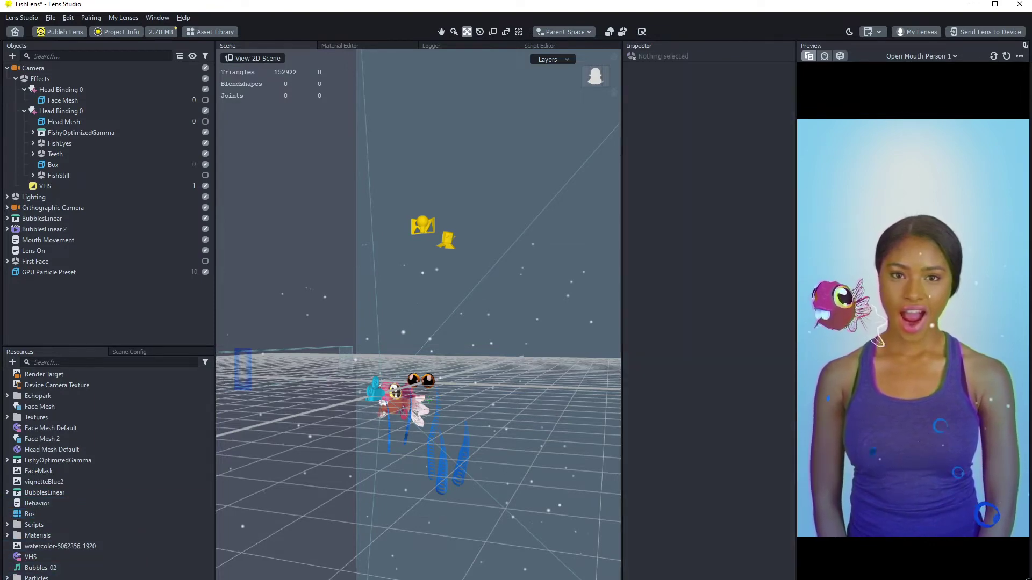
- Switch to File Explorer, open CatLensResources inside LiveStream2Resources, and preview the StarTexture and StarGif files
key("alt+Tab")
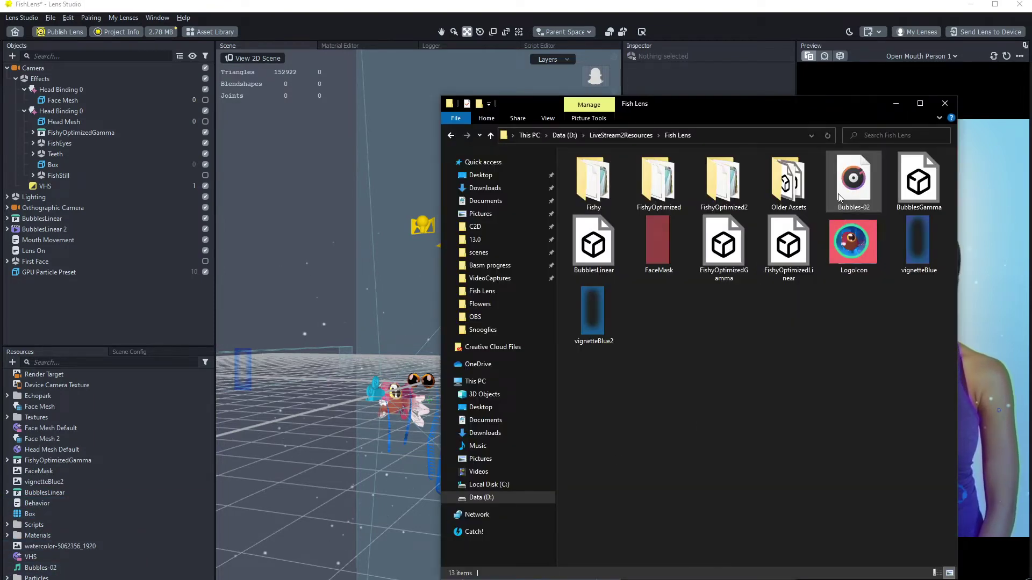
left_click(620, 135)
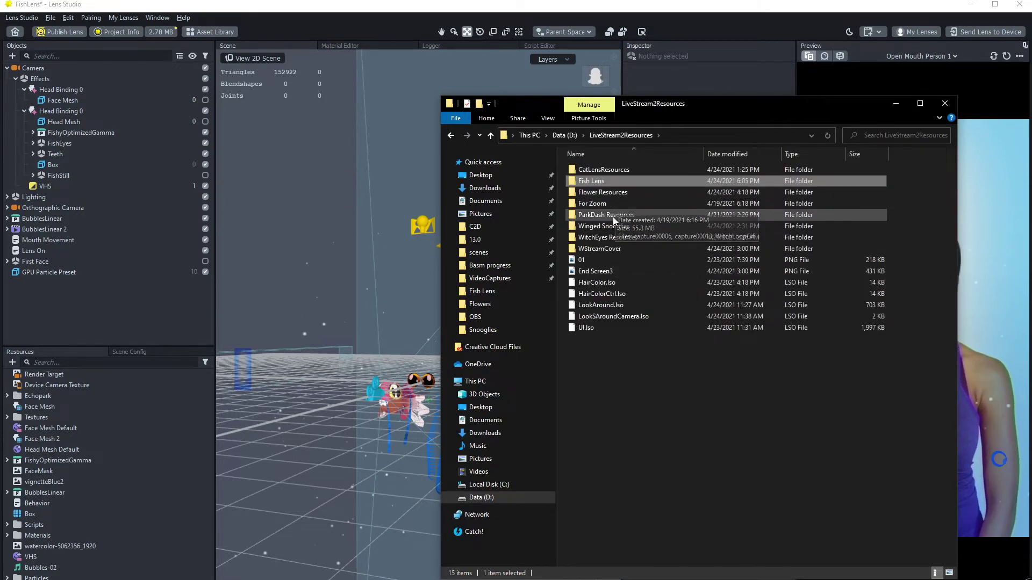
double_click(602, 170)
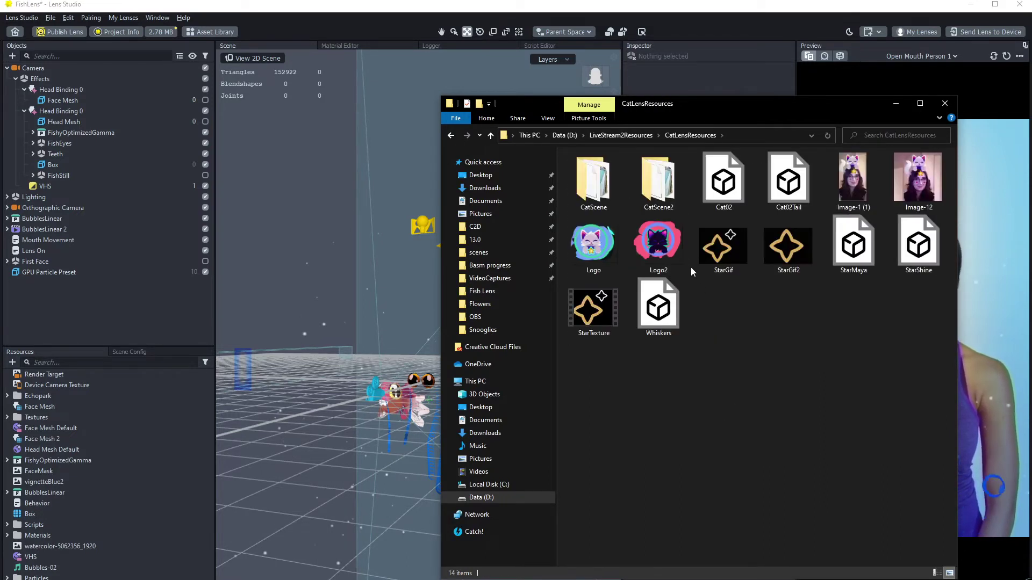
double_click(599, 319)
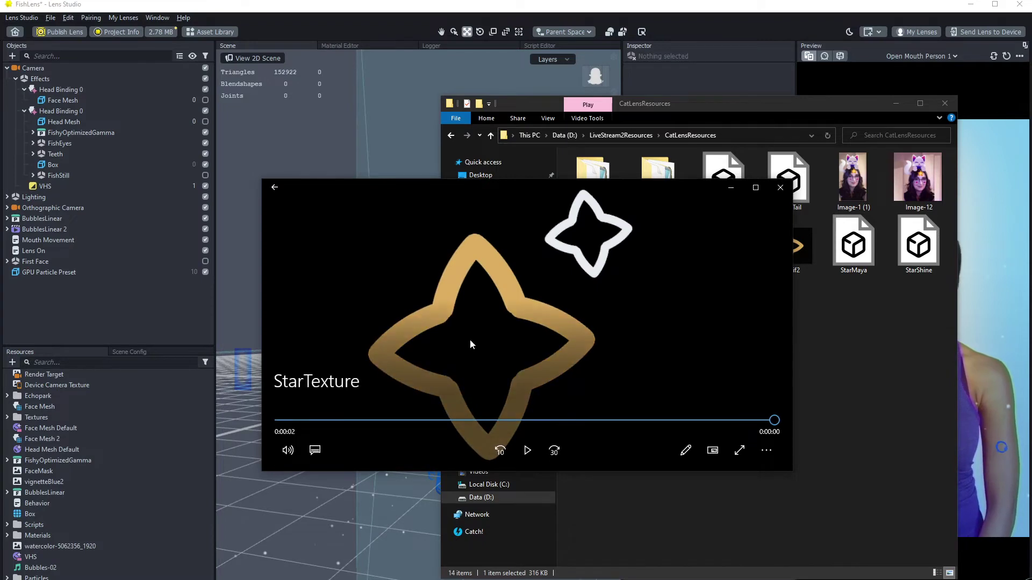
left_click(782, 188)
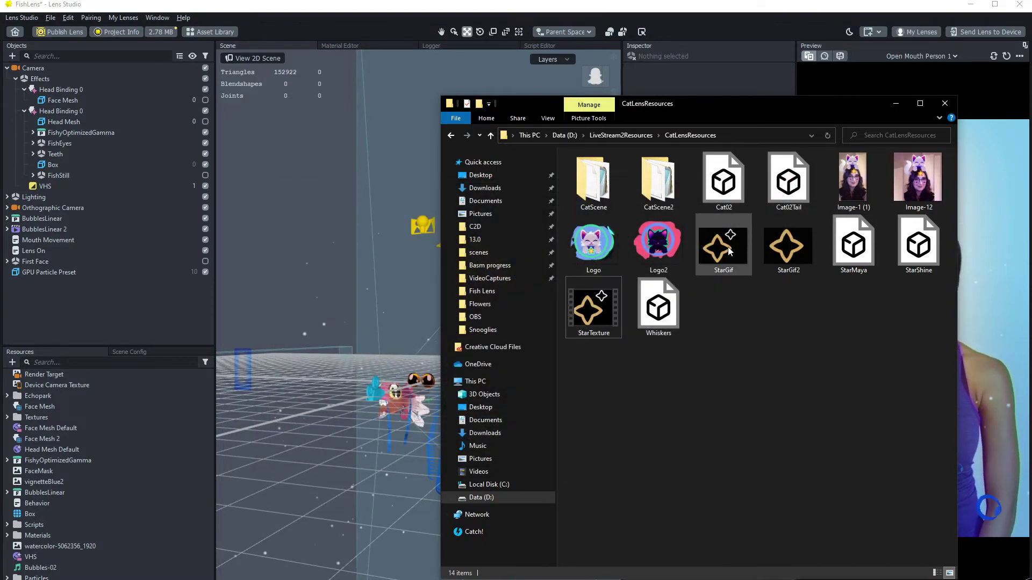
double_click(729, 252)
left_click(682, 223)
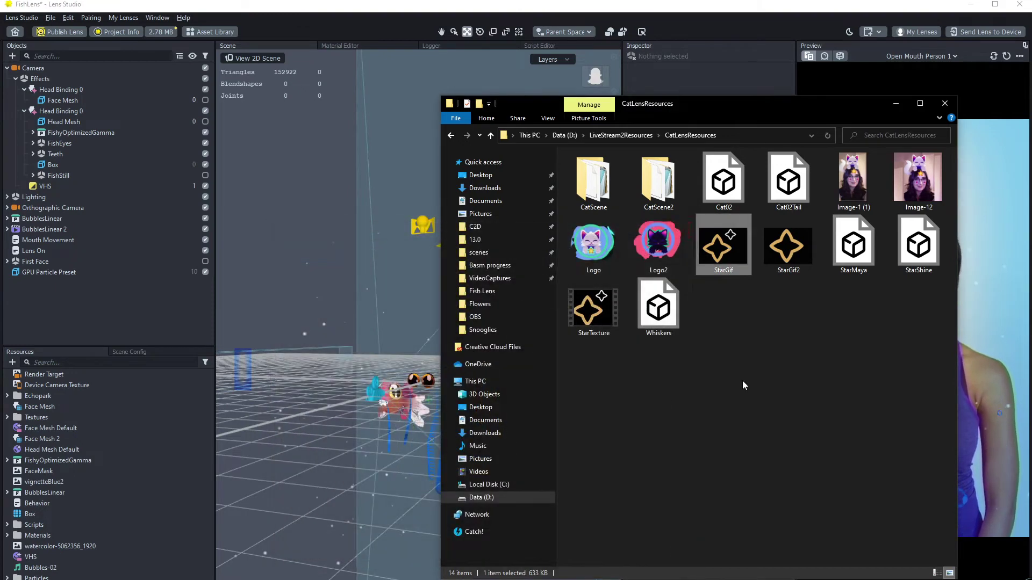
- Import StarGif2 into the Lens Studio resources and assign it as the Base Texture of the Particles Emitter Material
left_click_drag(792, 253, 51, 575)
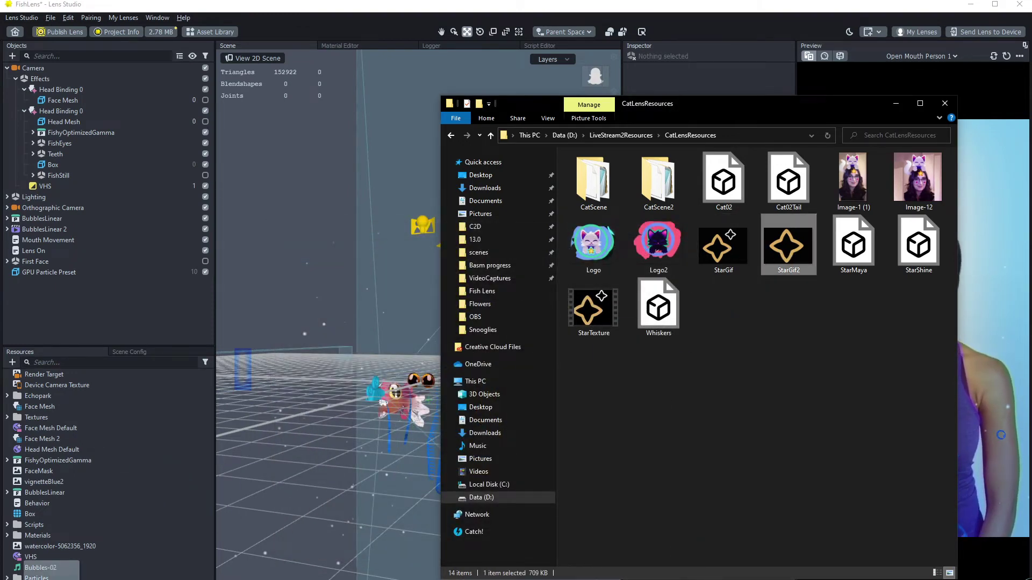
left_click(108, 291)
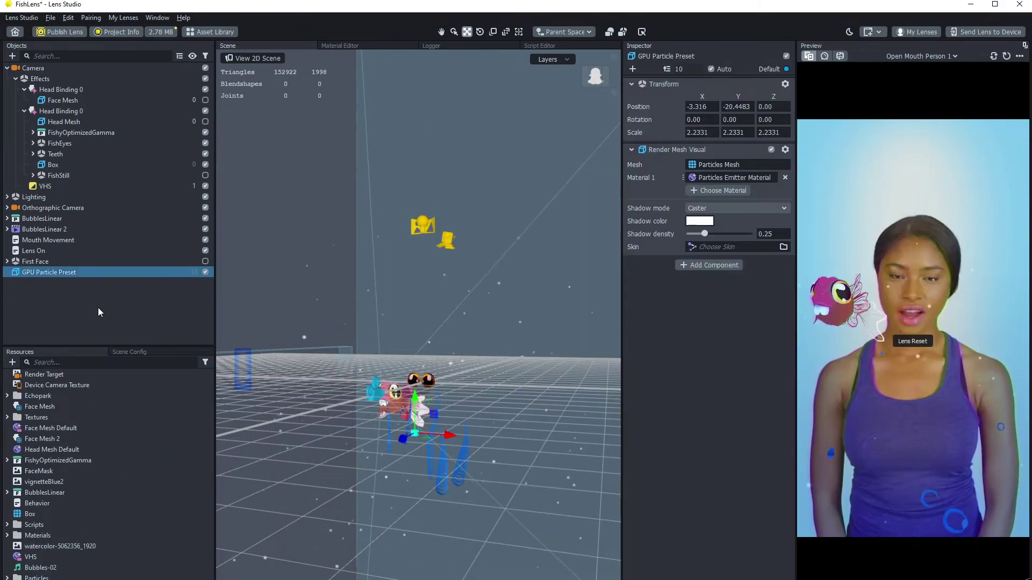
left_click(39, 283)
left_click(7, 578)
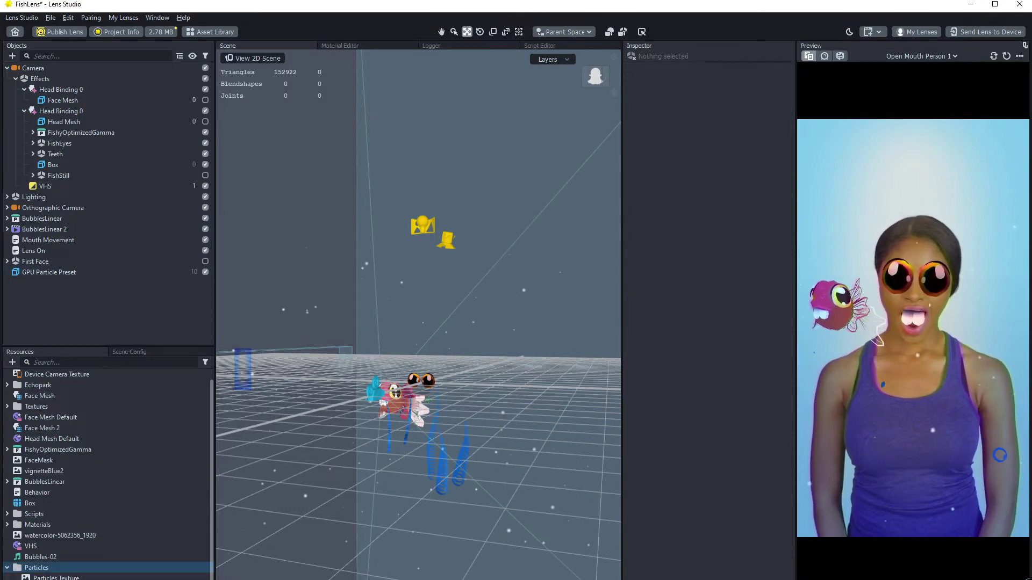
left_click(51, 578)
scroll(645, 430, "down", 3)
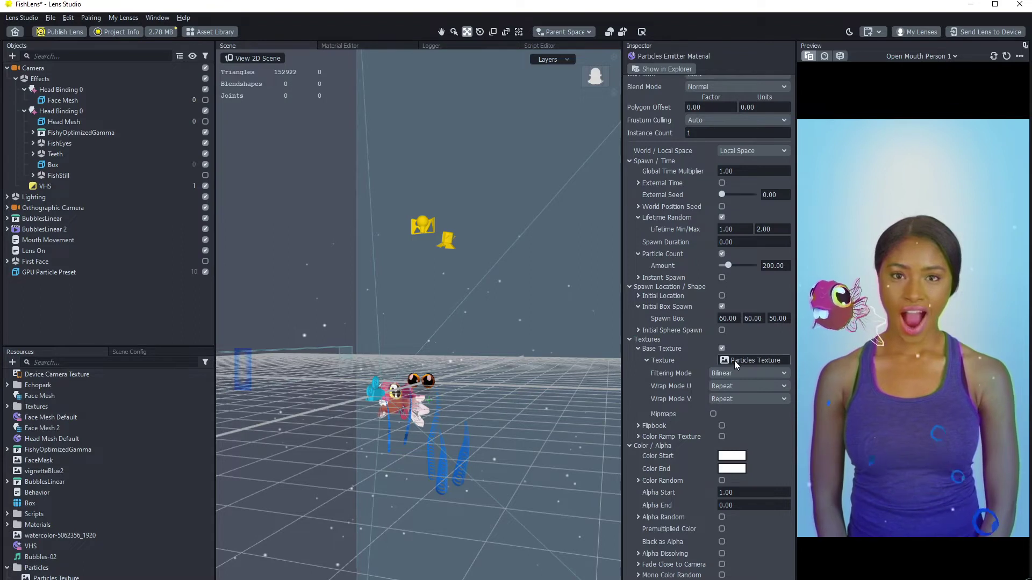
left_click_drag(693, 393, 747, 364)
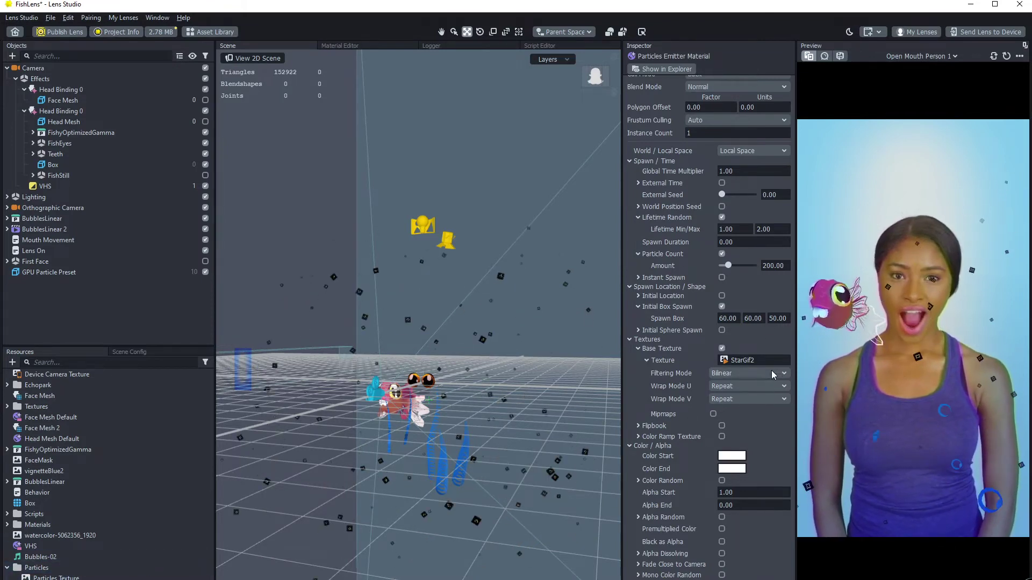
- Set the Particles Emitter Material's Blend Mode to Screen
scroll(688, 367, "up", 3)
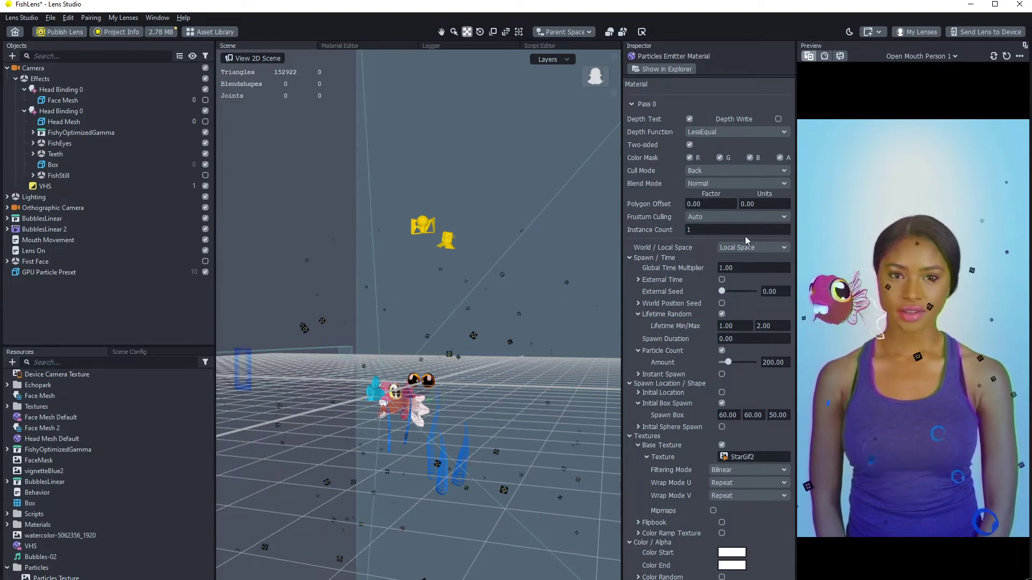
left_click(732, 185)
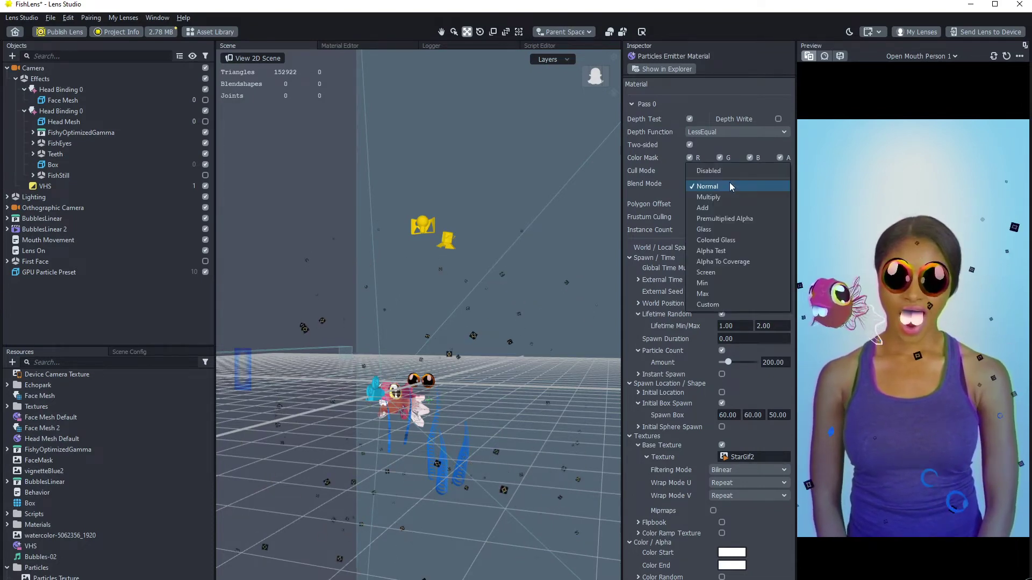
left_click(709, 274)
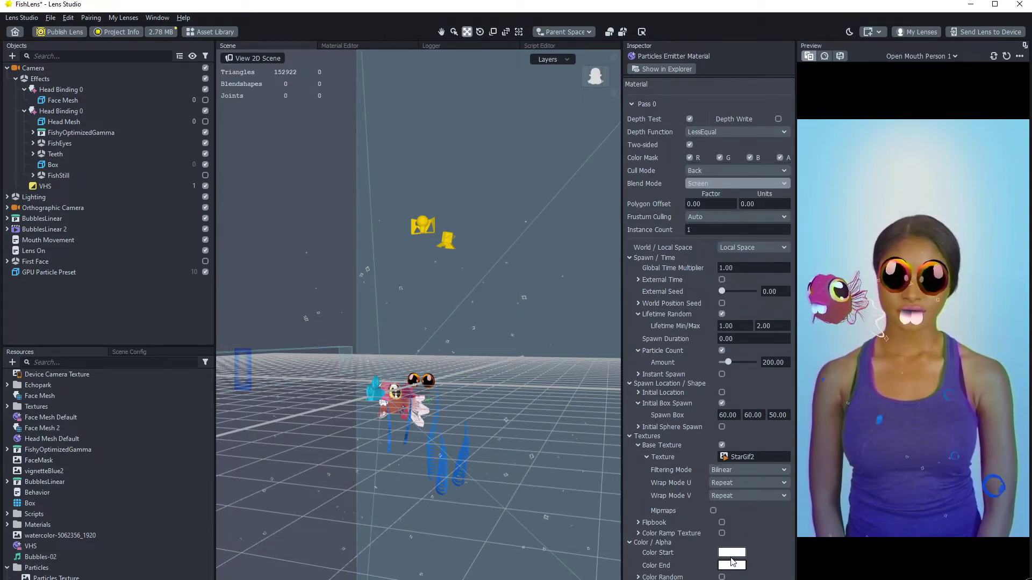
- Set the particles' Color Start to blue #0062ff and their Color End to a lighter sky blue
left_click(732, 554)
left_click(563, 269)
left_click_drag(562, 269, 555, 219)
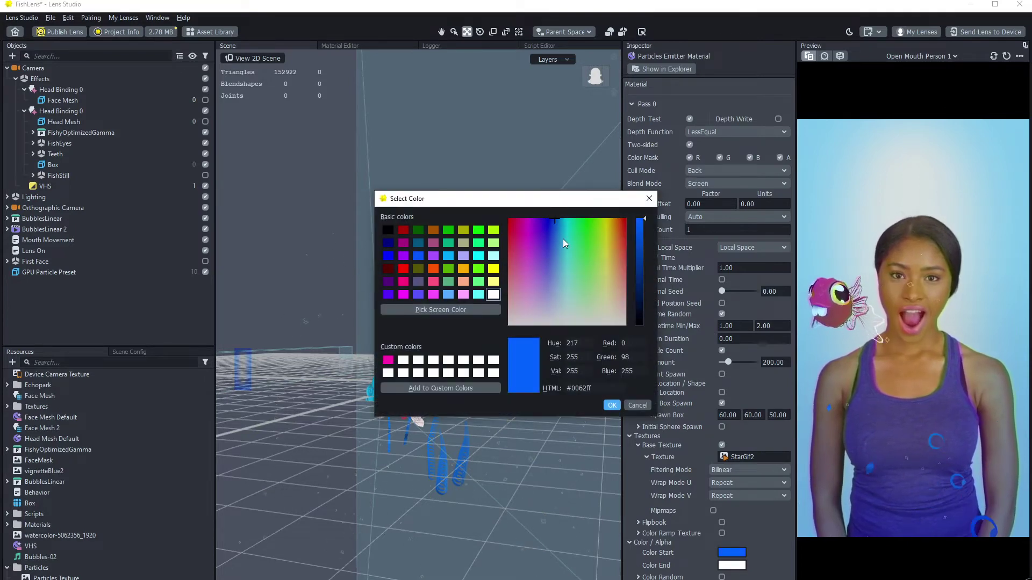
left_click(608, 404)
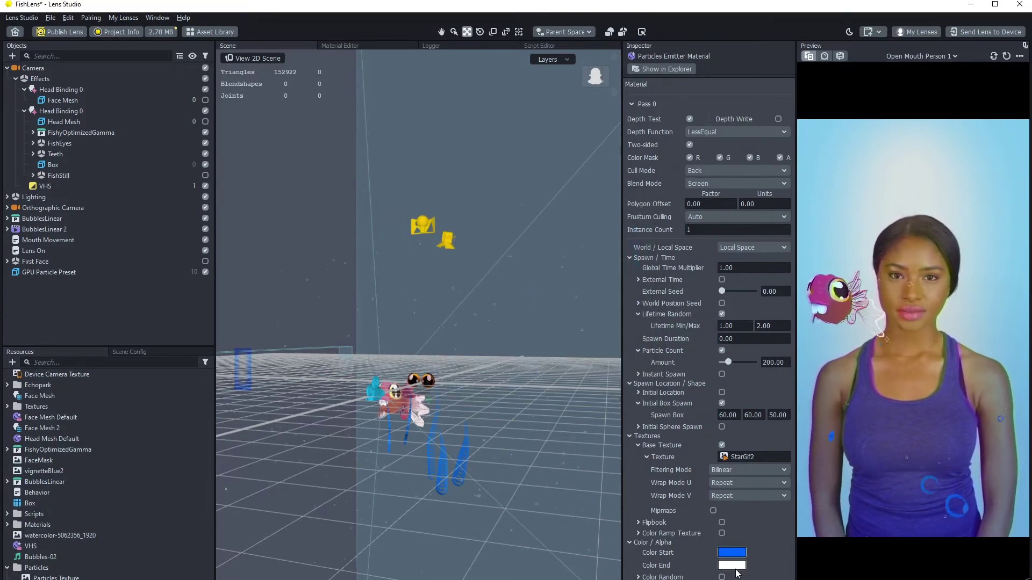
left_click(731, 565)
left_click_drag(549, 305, 559, 208)
left_click(612, 405)
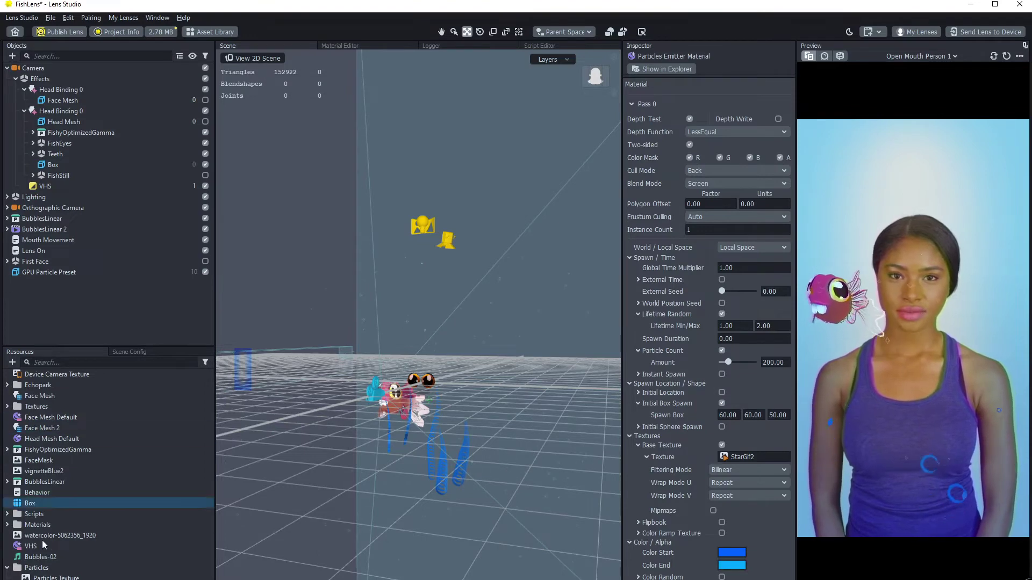
- Add LogoIcon from the Fish Lens folder as the lens icon in the project info, cropped tightly around the fish with a white ring
left_click(109, 31)
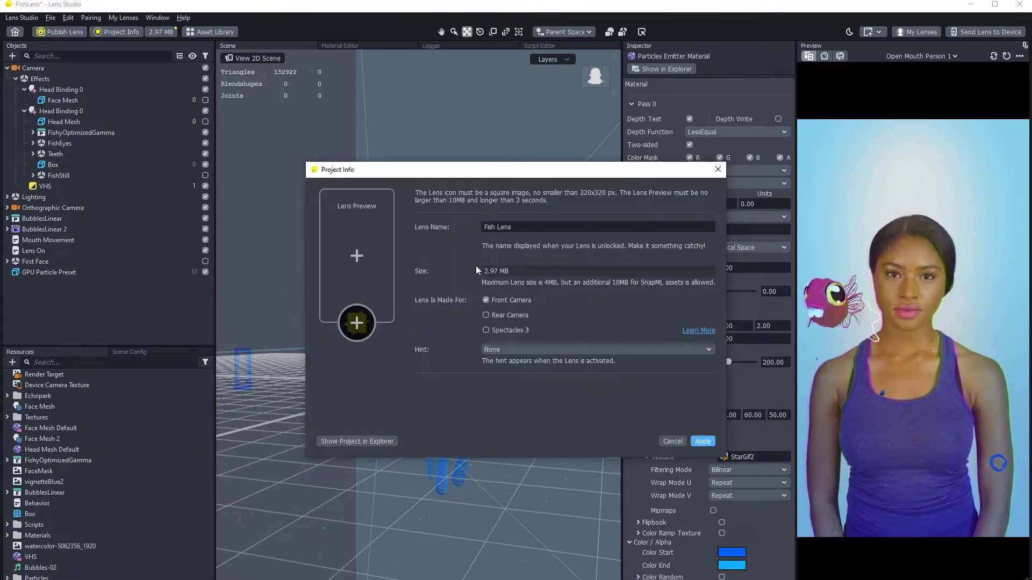
left_click(356, 322)
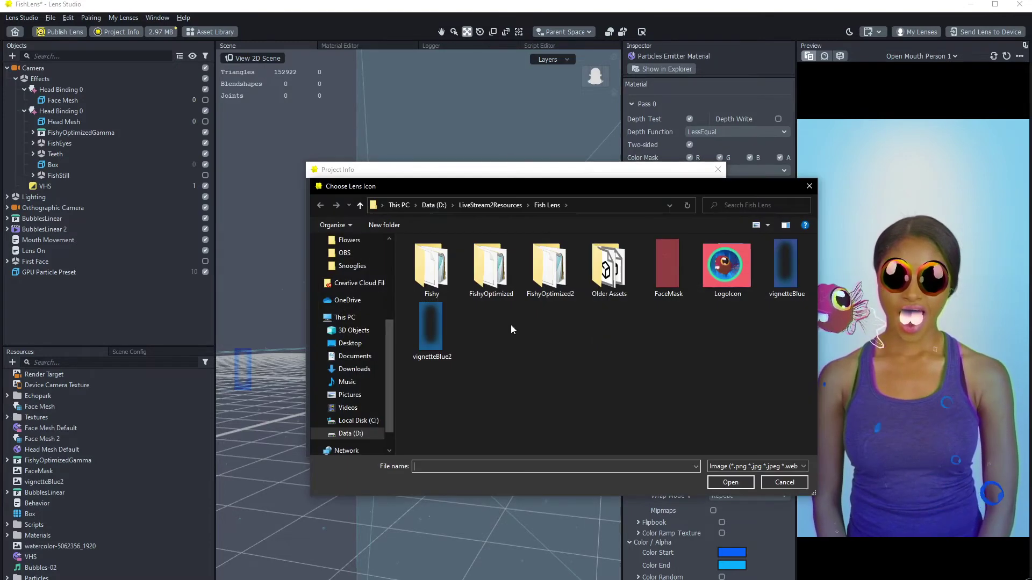
left_click(841, 333)
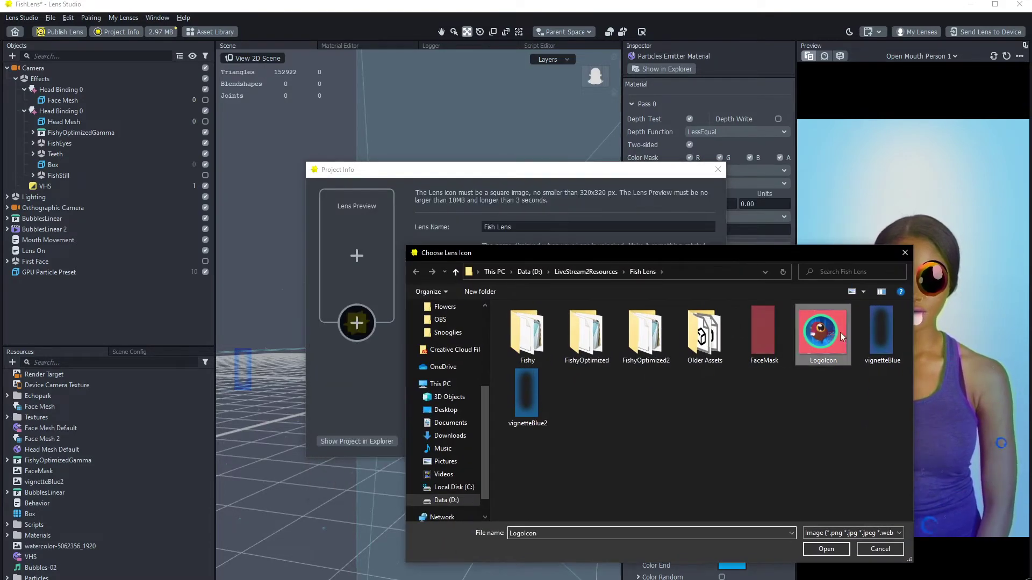
left_click(826, 549)
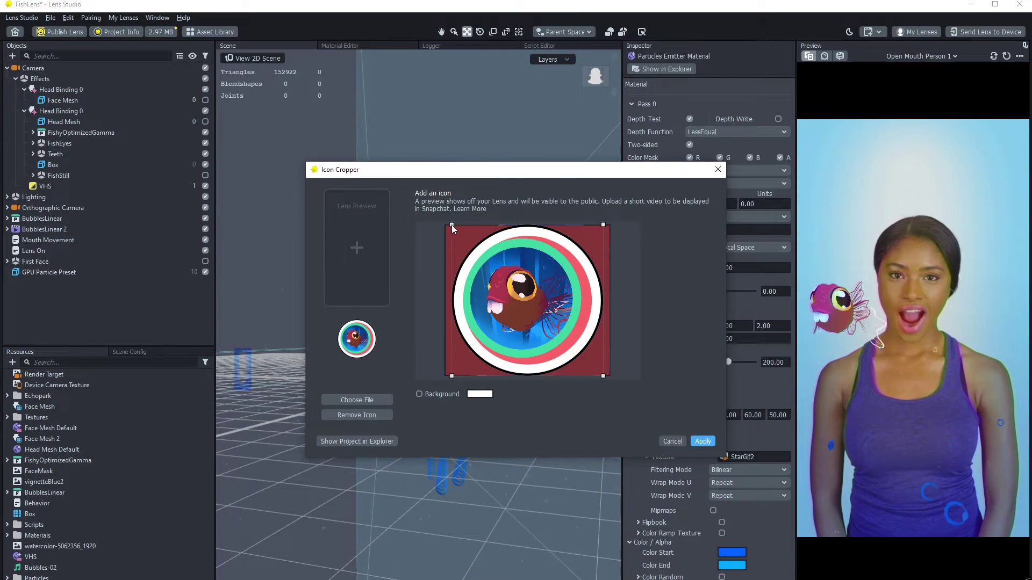
left_click_drag(603, 376, 566, 363)
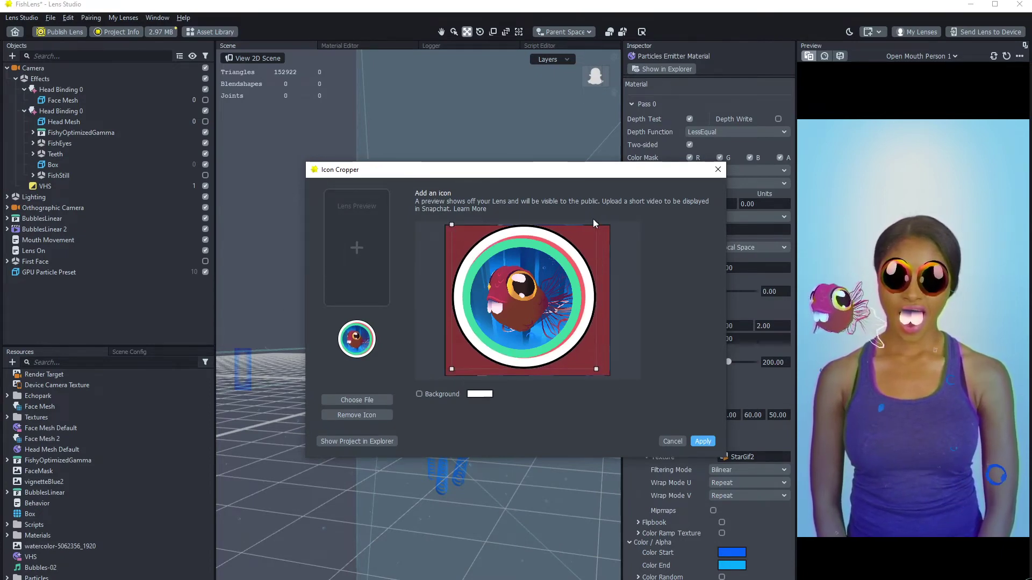
left_click_drag(597, 223, 591, 230)
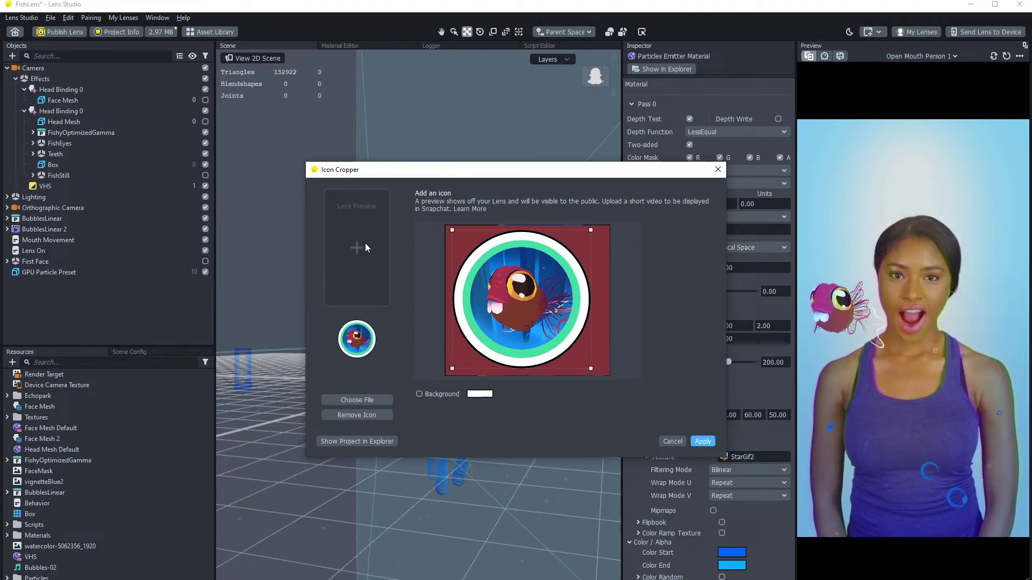
left_click(703, 441)
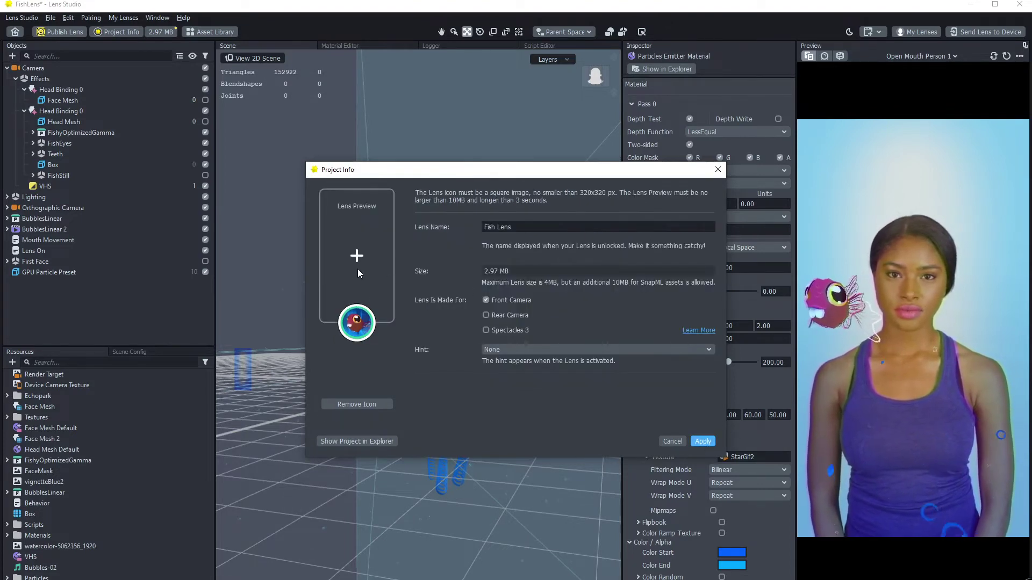
- Set the lens preview to the auto-generated Object Tracking clip of the smiling curly-haired man in the black turtleneck
left_click(357, 257)
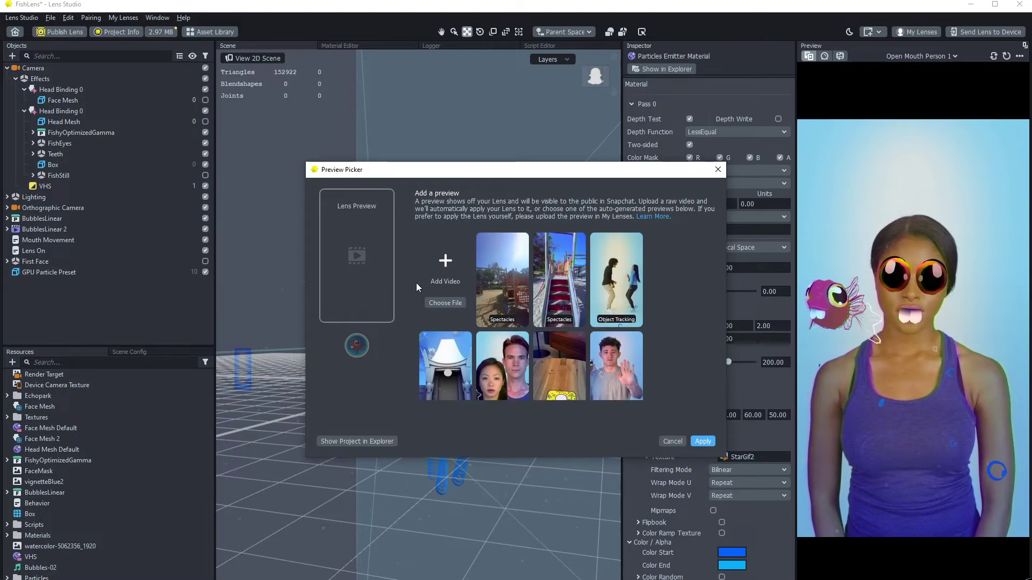
scroll(572, 345, "down", 3)
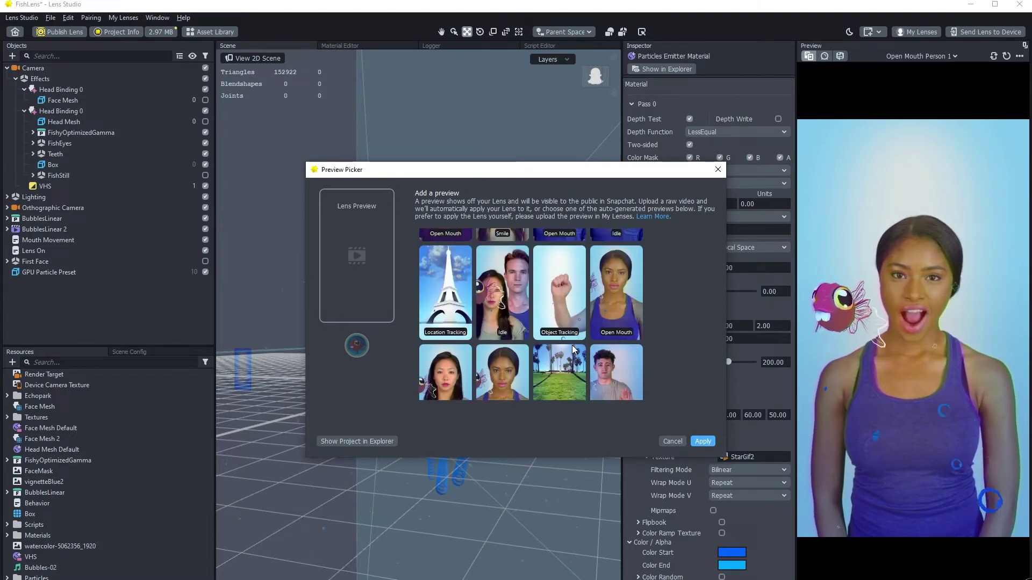
scroll(572, 346, "up", 3)
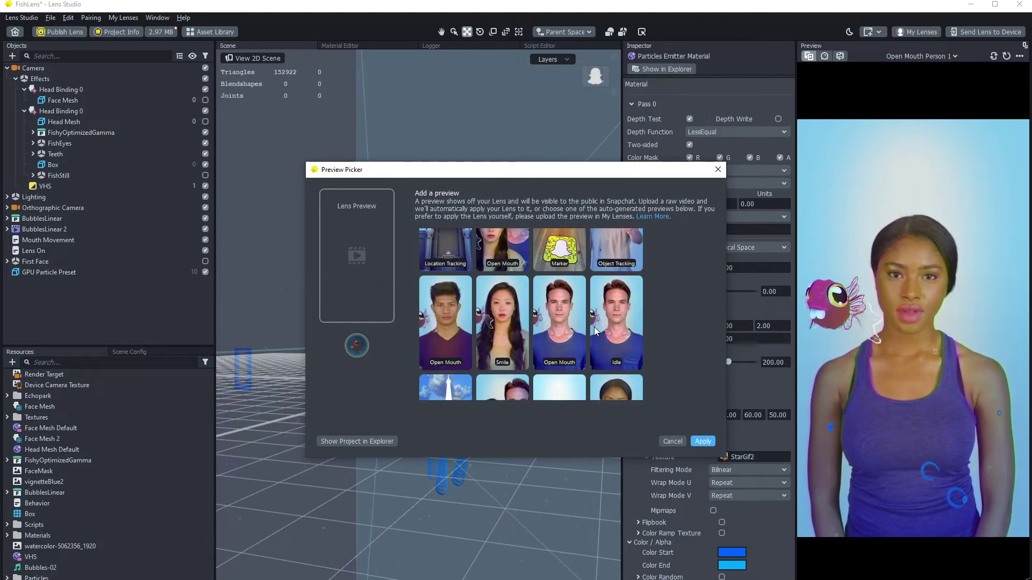
scroll(560, 323, "up", 1)
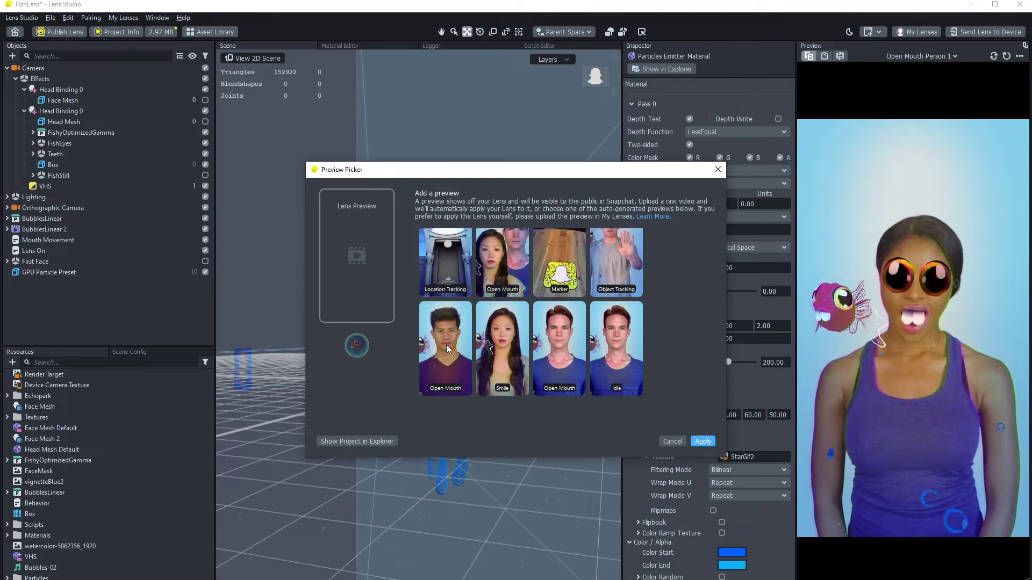
left_click(446, 344)
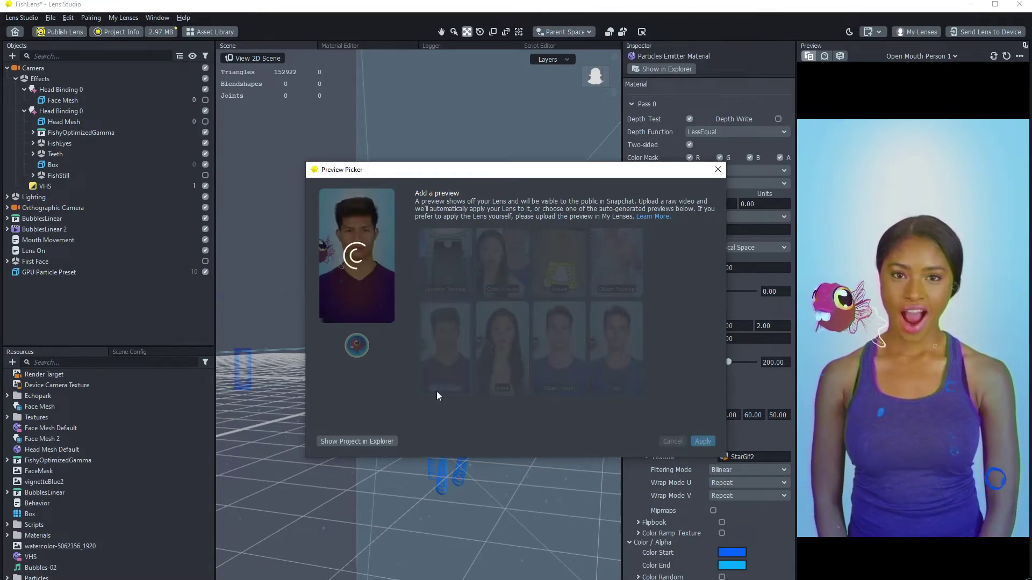
scroll(602, 351, "down", 5)
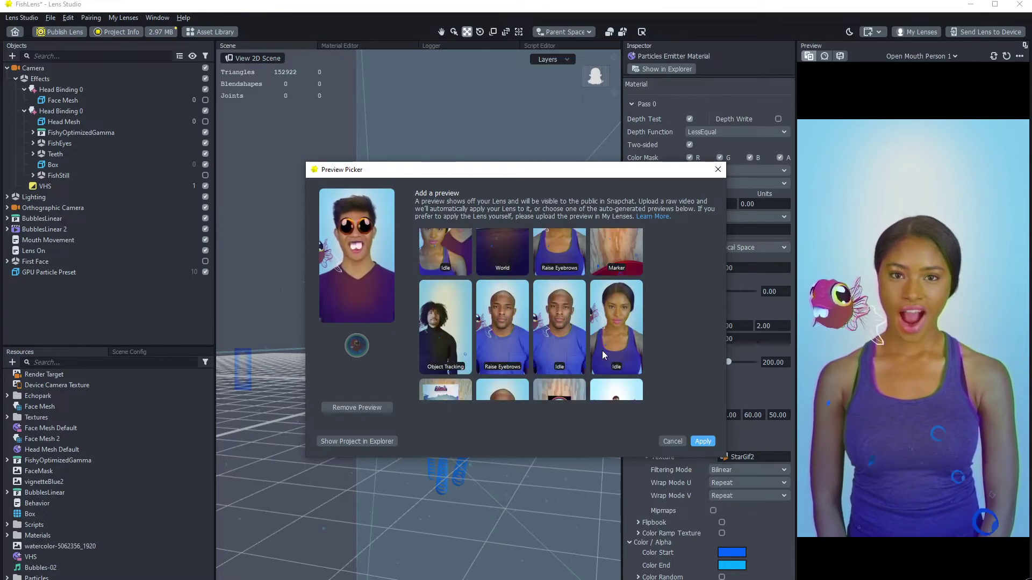
left_click(575, 376)
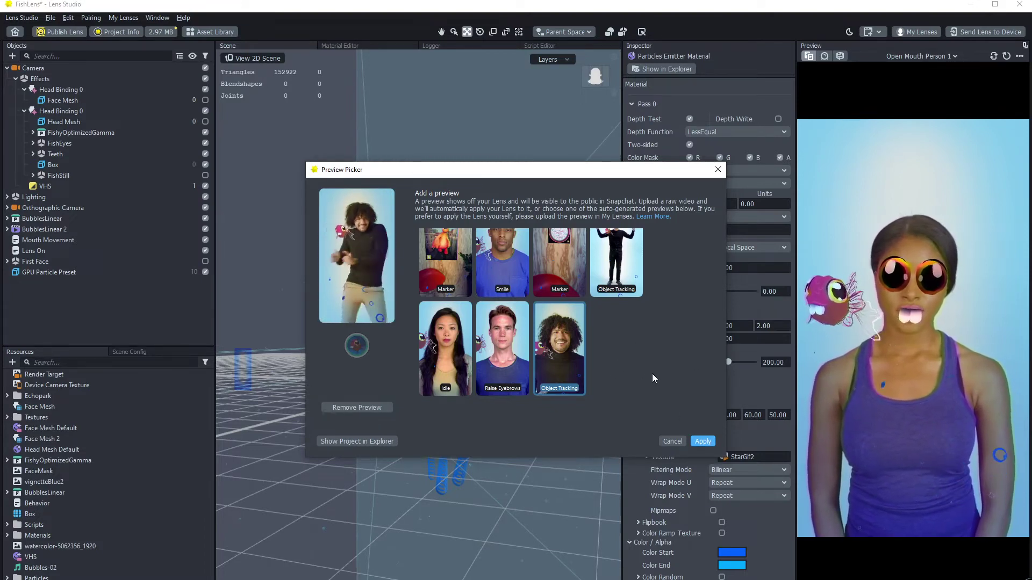
left_click(703, 441)
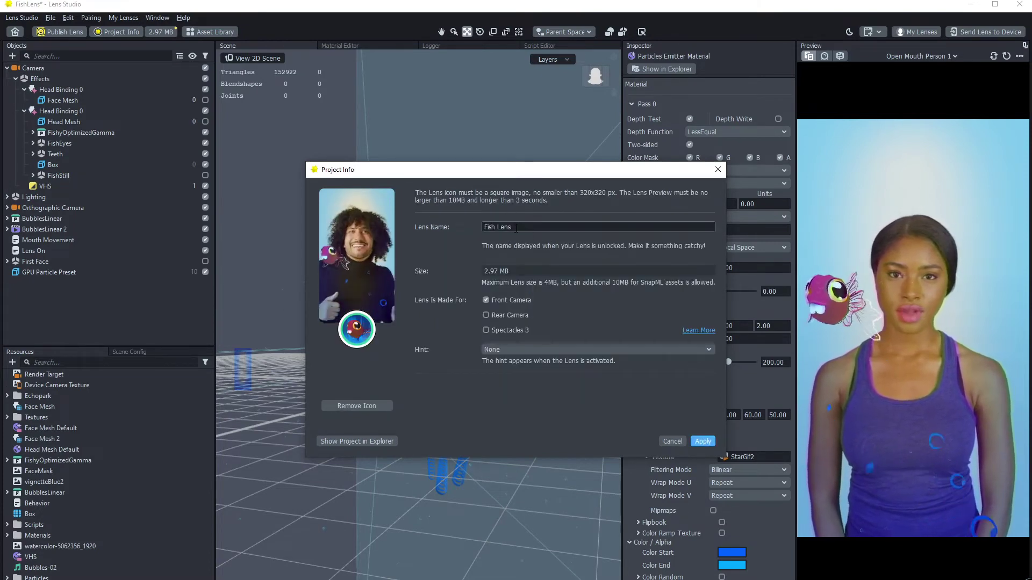
- Set the lens hint to OPEN YOUR MOUTH and apply the project info
left_click(502, 350)
left_click(529, 350)
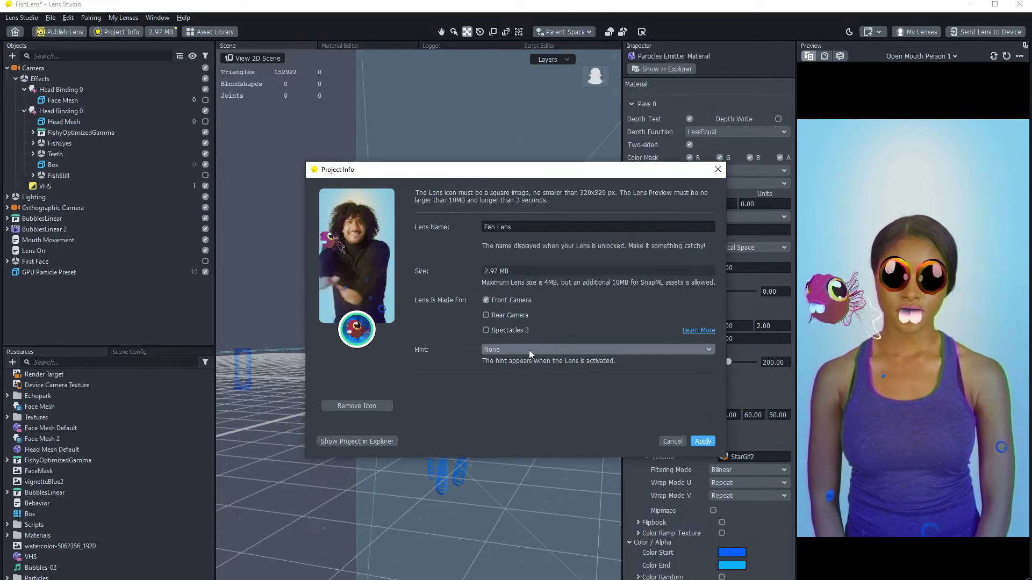
left_click(529, 350)
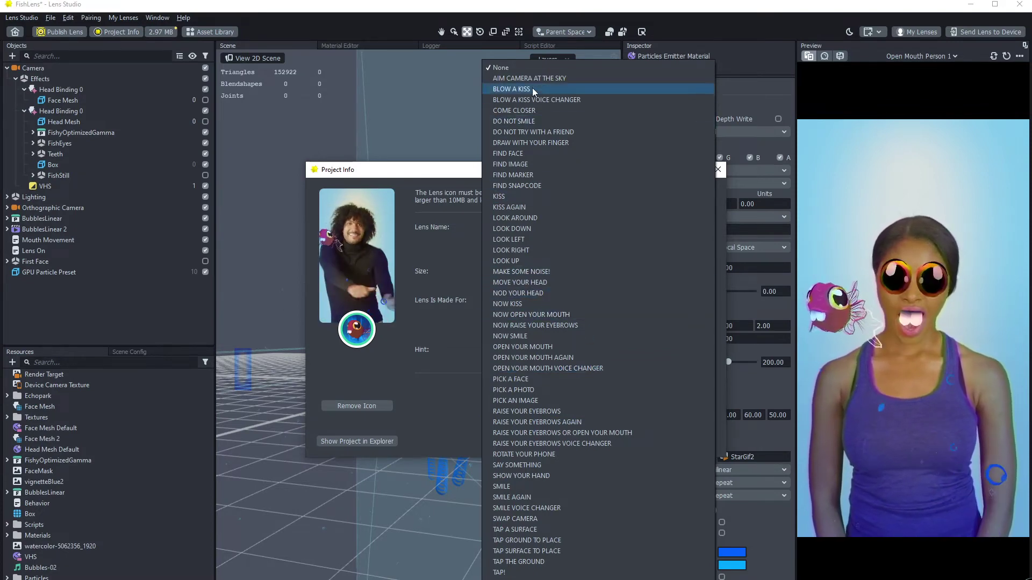
left_click(531, 348)
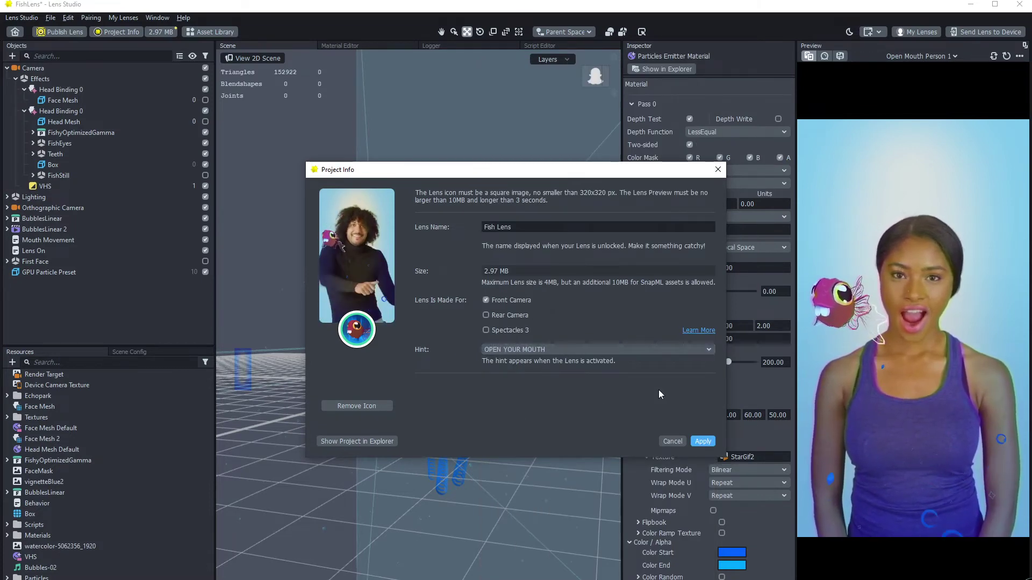
left_click(703, 441)
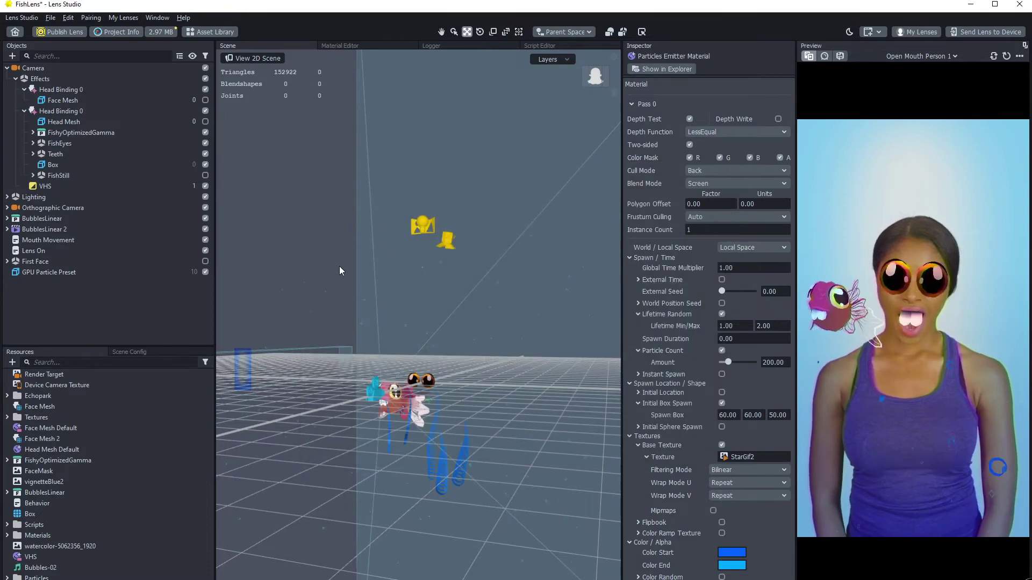
- Publish the lens as a new Community Lens submission on the My Lenses website and add the lens tags fish and water
left_click(70, 32)
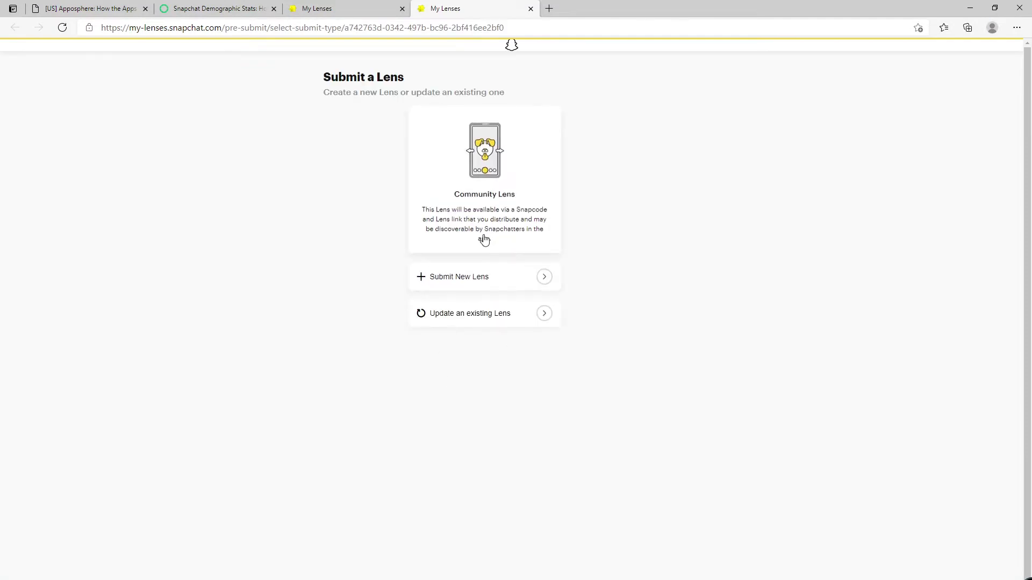
left_click(446, 288)
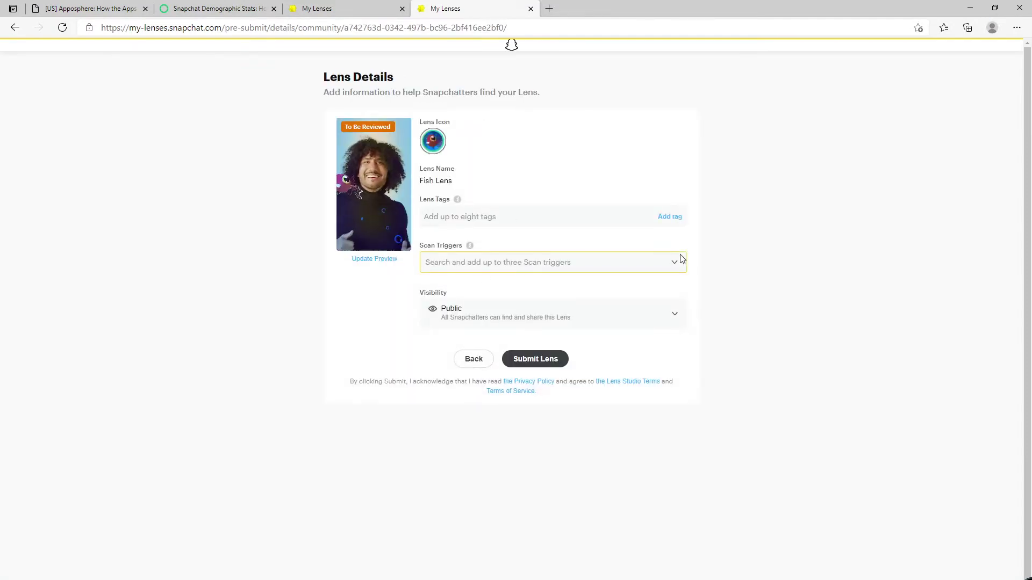
type("fish")
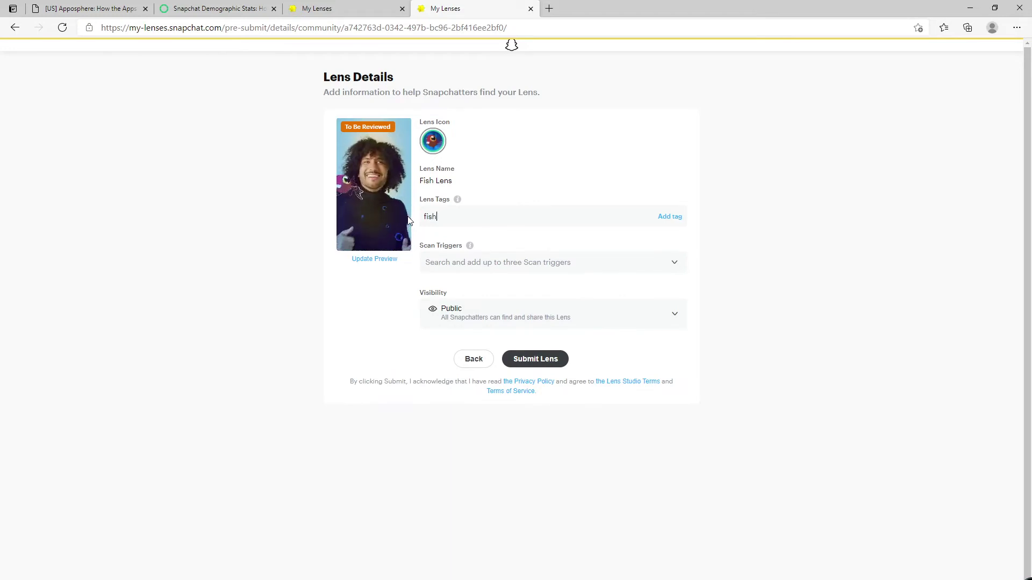
left_click(674, 221)
type("wae")
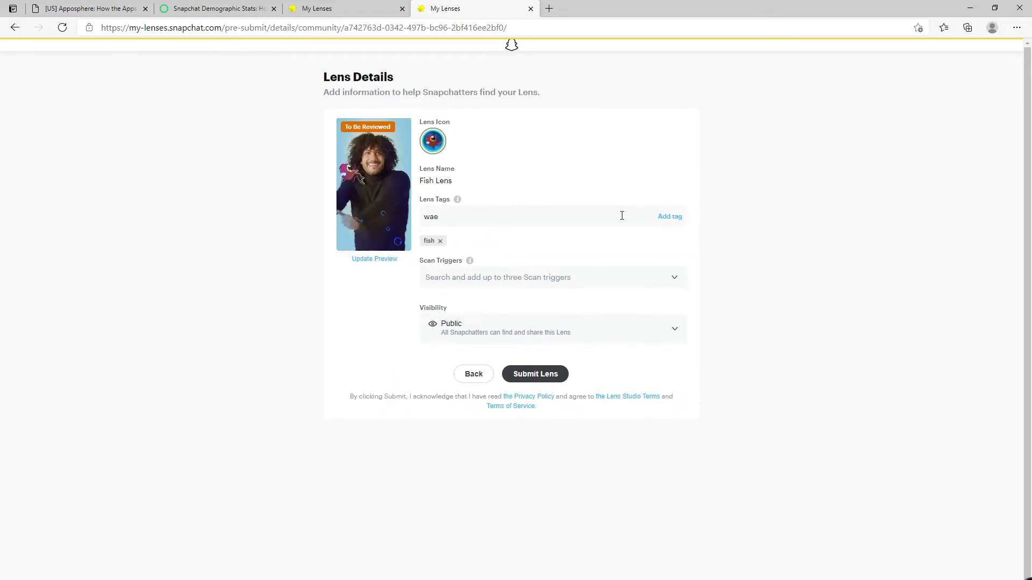
key("BackSpace")
type("ter")
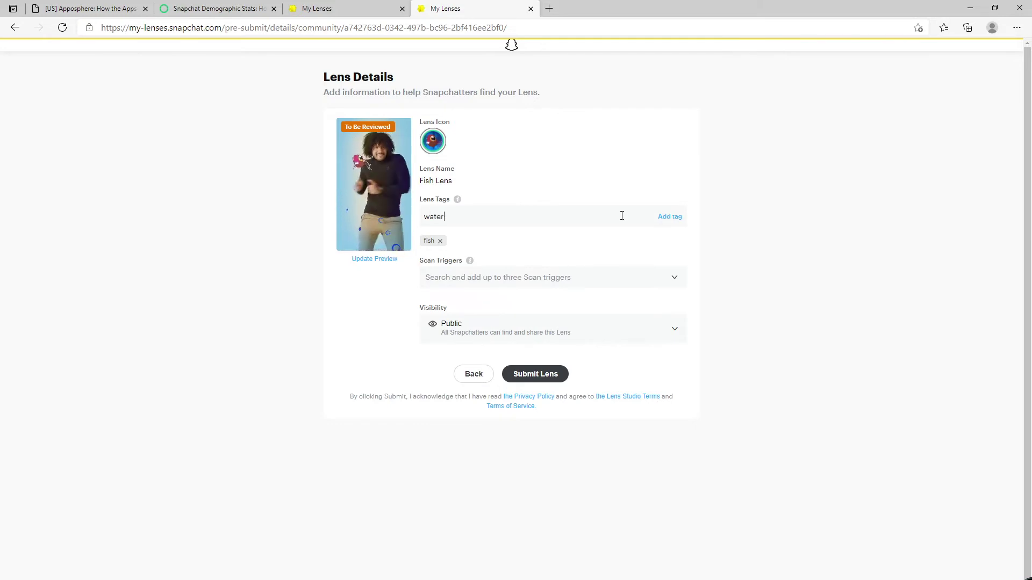
left_click(668, 220)
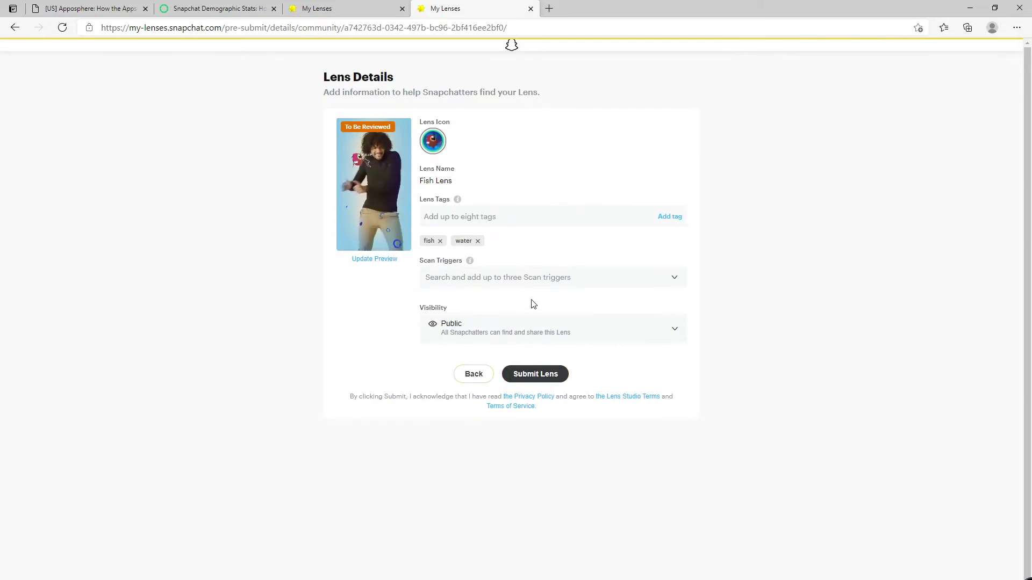
- Add Person as a scan trigger, keep the visibility Public, and submit the lens
left_click(532, 277)
left_click(454, 360)
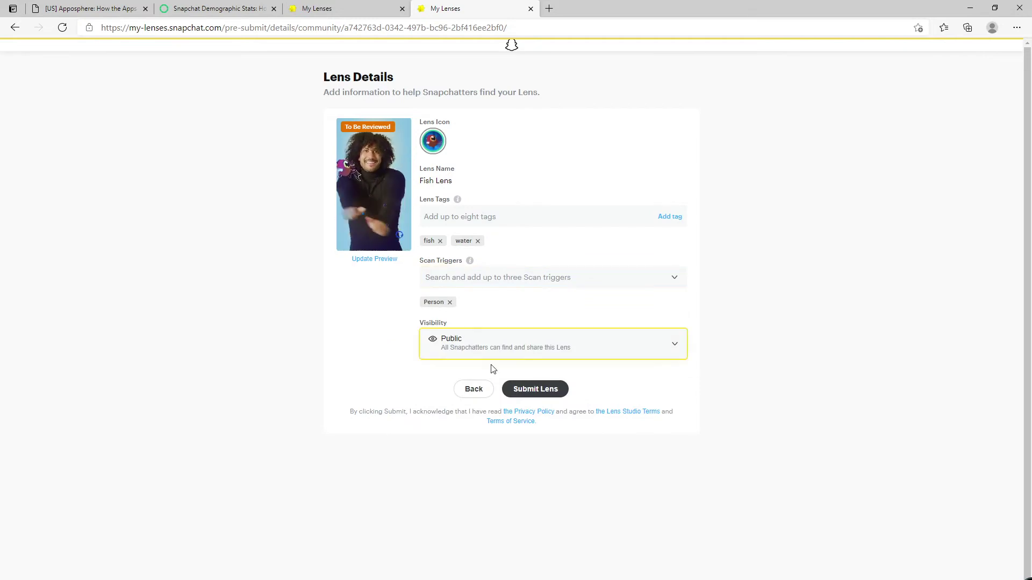
left_click(463, 350)
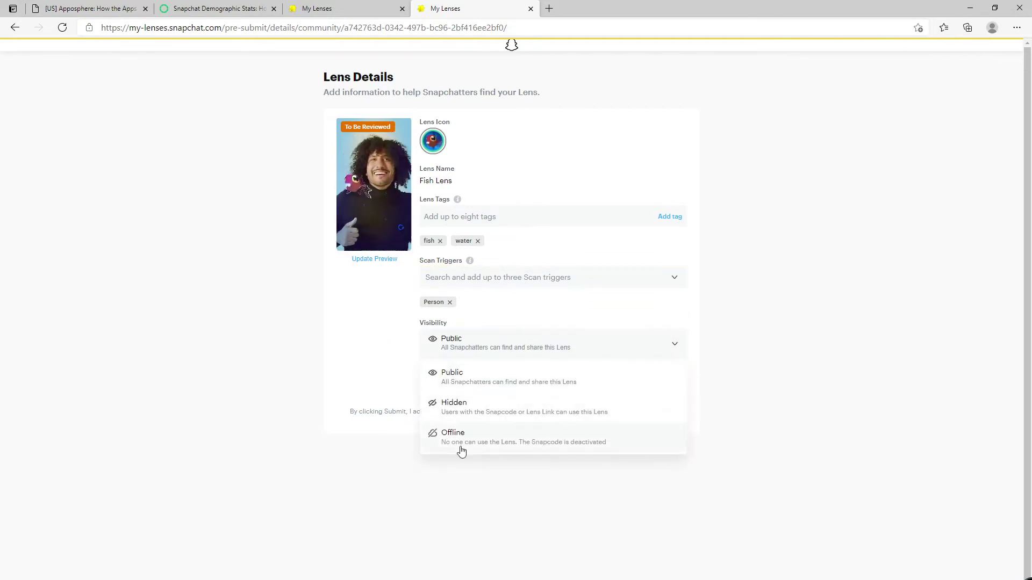
left_click(414, 371)
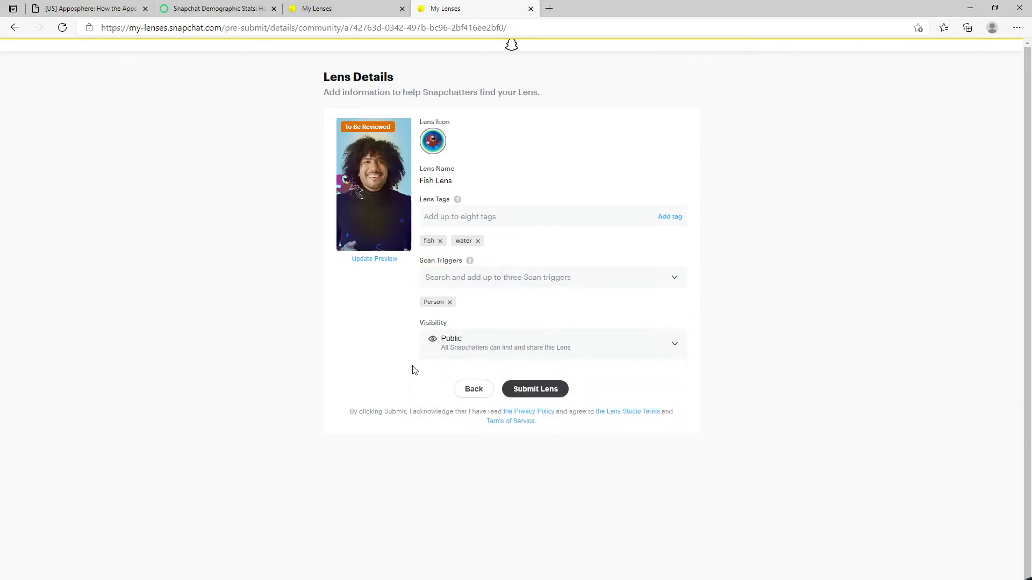
left_click(535, 389)
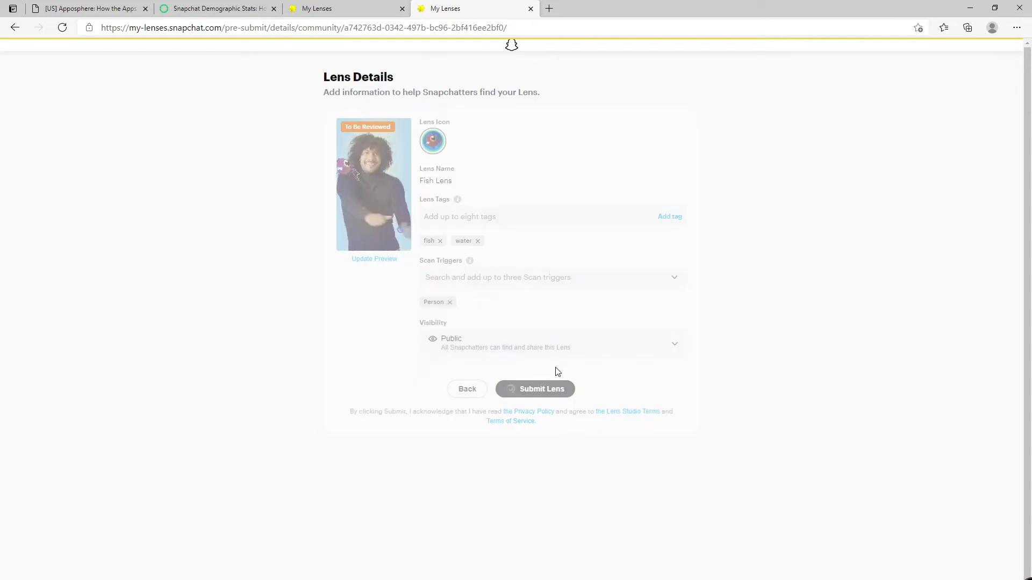
left_click(512, 356)
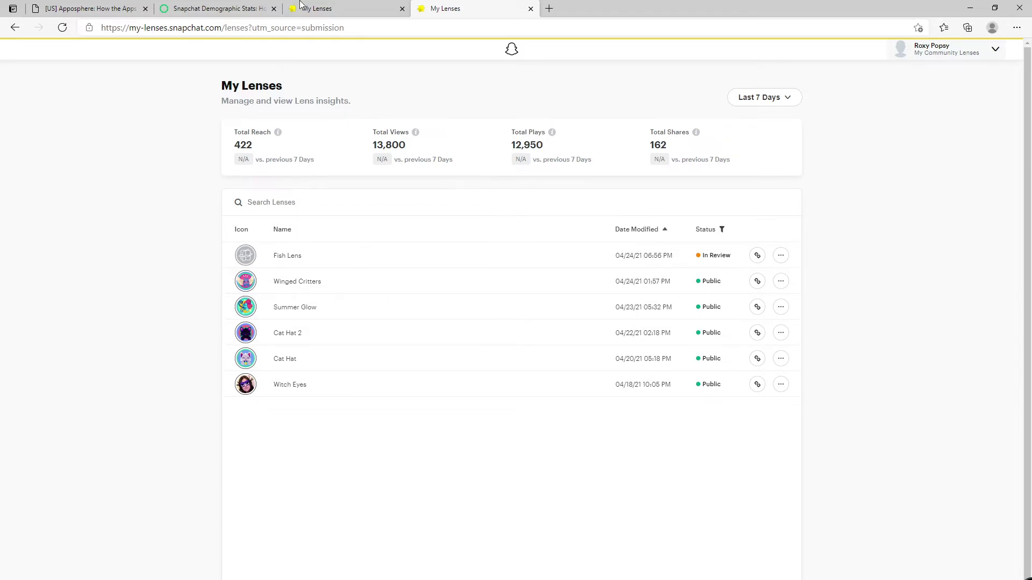
- Close the submitted lens's My Lenses browser page and switch back to the Fish Lens project in Lens Studio
left_click(530, 9)
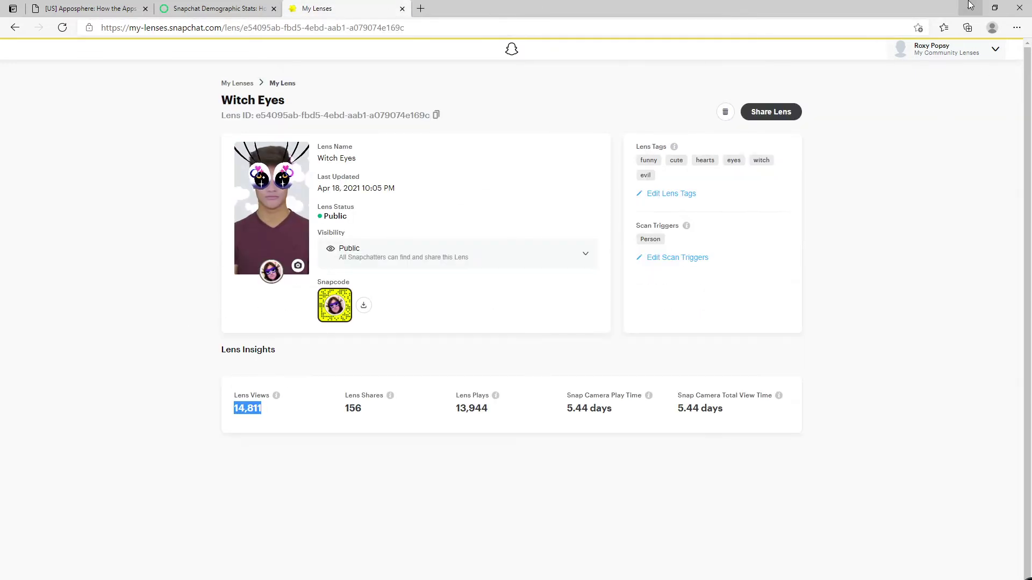
left_click(970, 8)
left_click(635, 357)
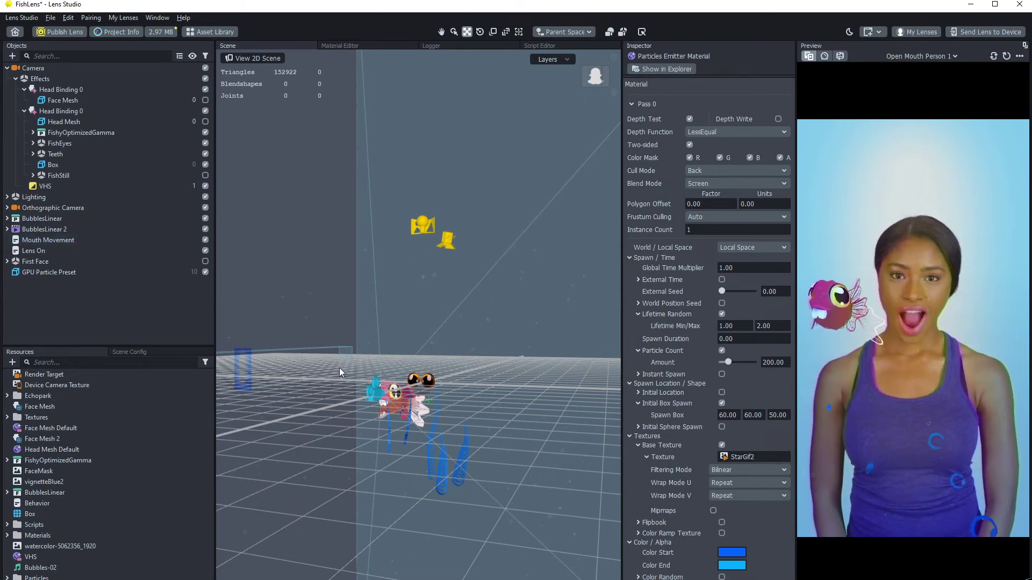
left_click_drag(395, 411, 405, 405, "alt")
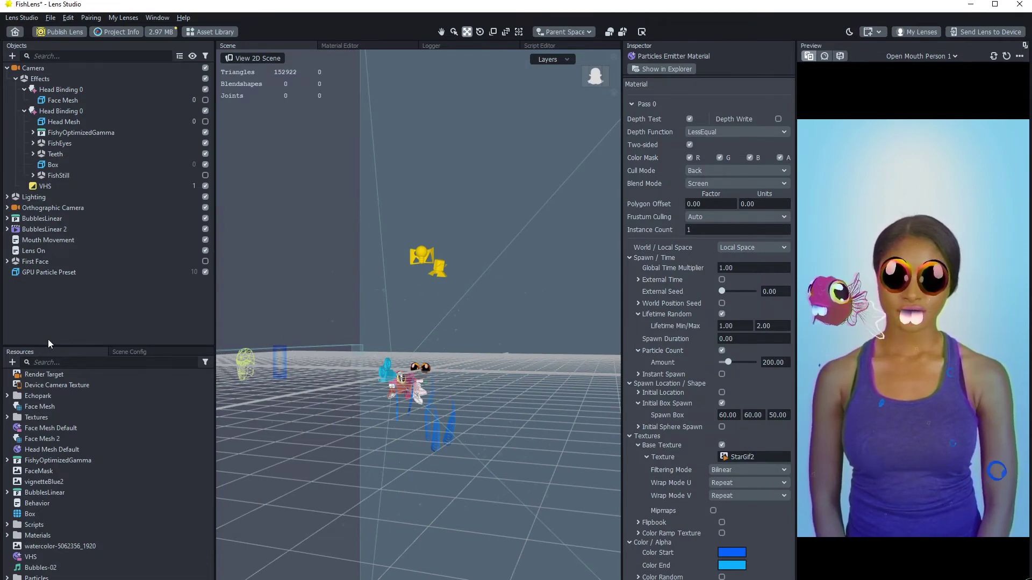
- Publish the project again and choose to update an existing lens, opening the list of lenses available for updating
left_click(69, 31)
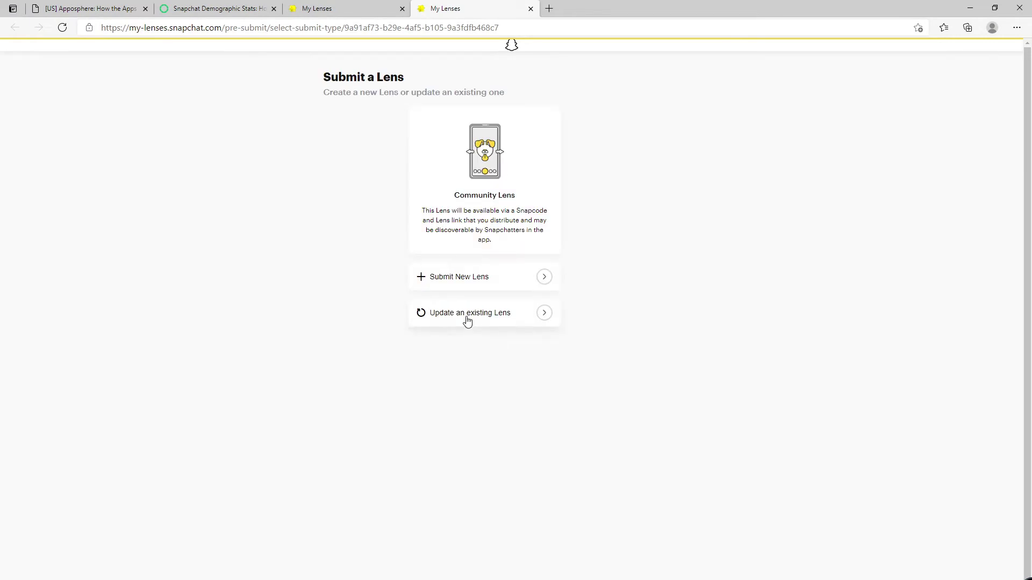
left_click(467, 321)
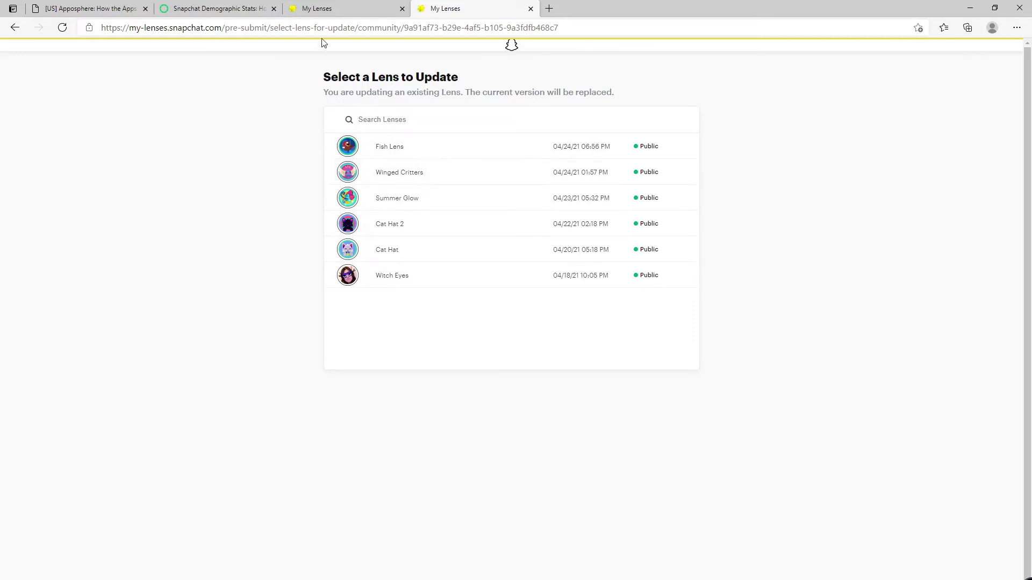
- Leave the lens update page without choosing a lens, close the open My Lenses pages, and dismiss the upload dialog in Lens Studio
left_click(531, 9)
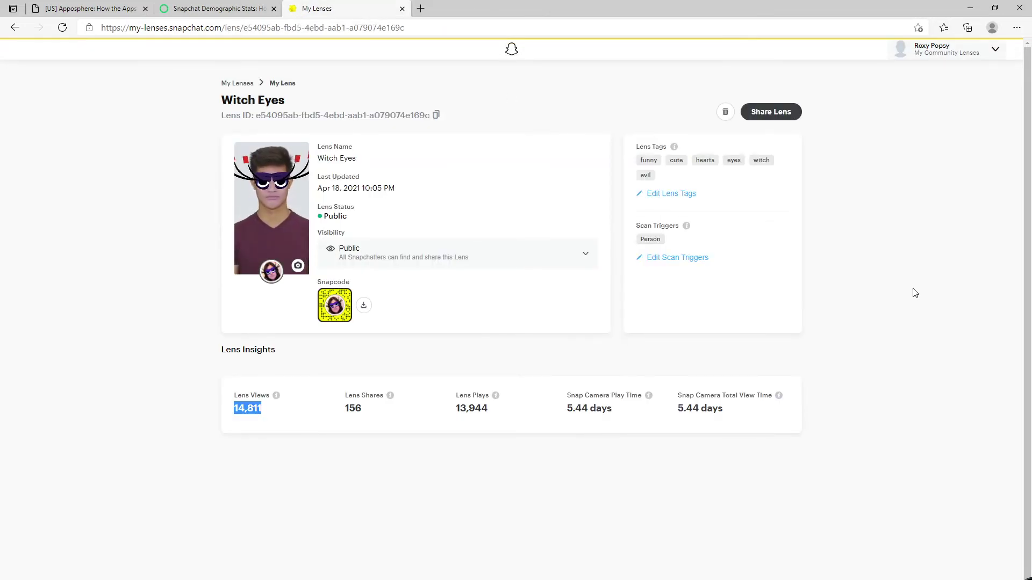
left_click(402, 9)
left_click(967, 12)
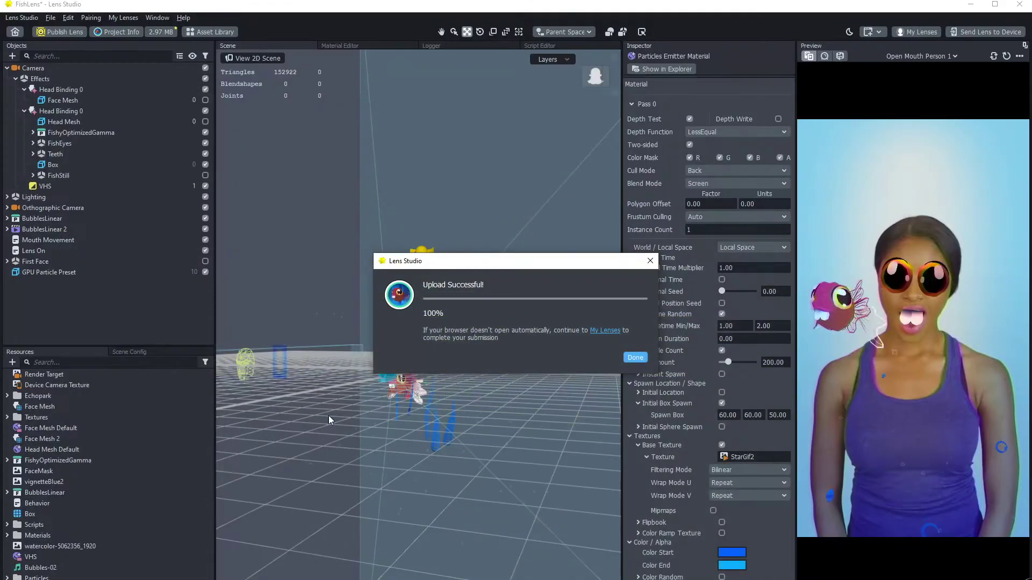
left_click(649, 267)
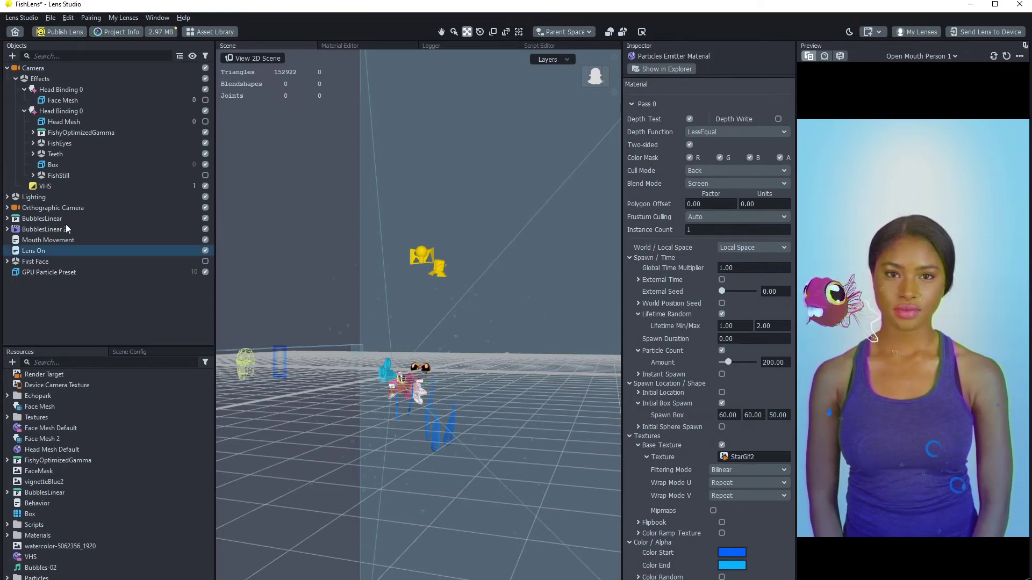
- Save and close the FishLens project, and open the recent project CatLens
key("ctrl+s")
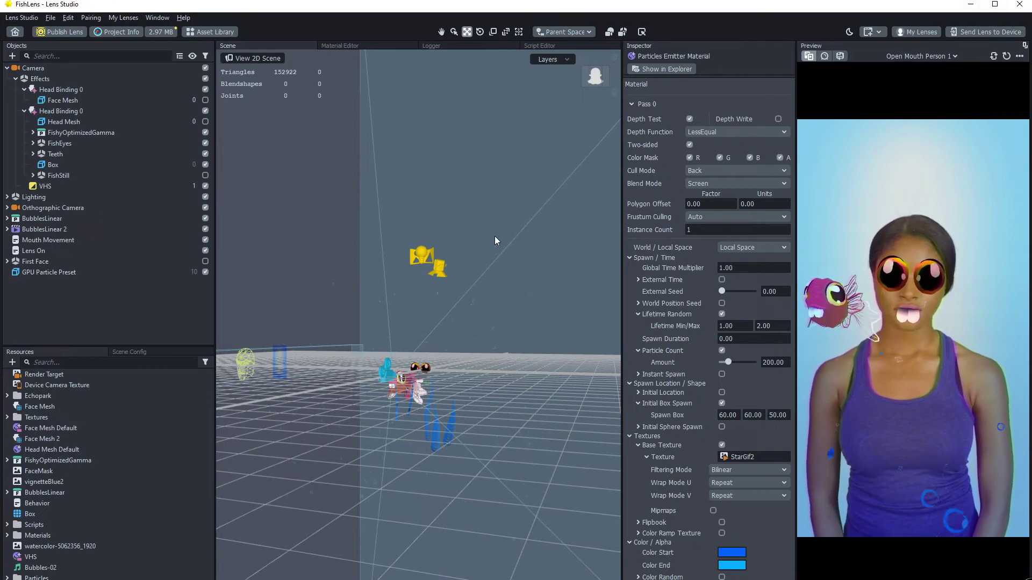
left_click(1027, 4)
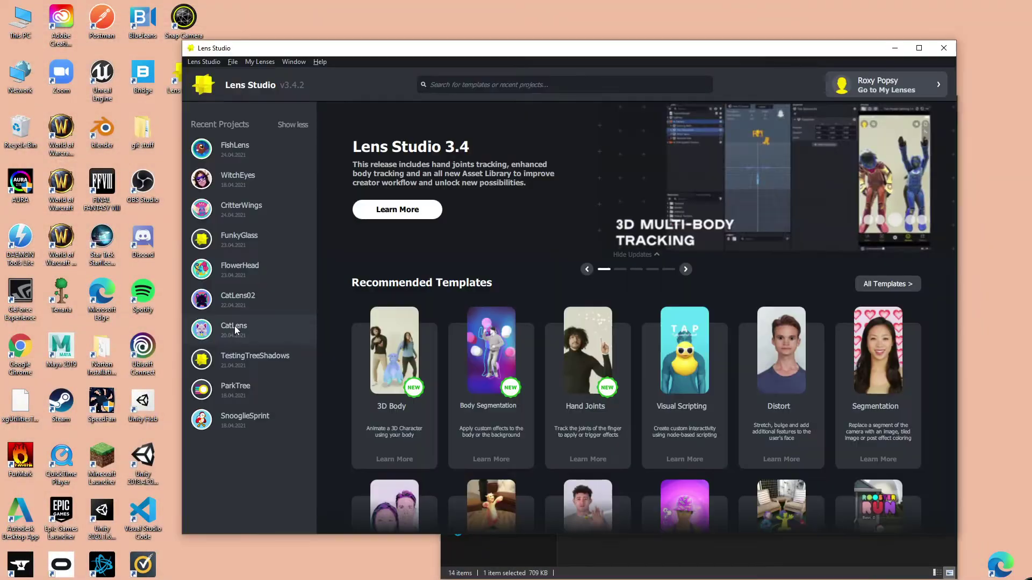
left_click(235, 327)
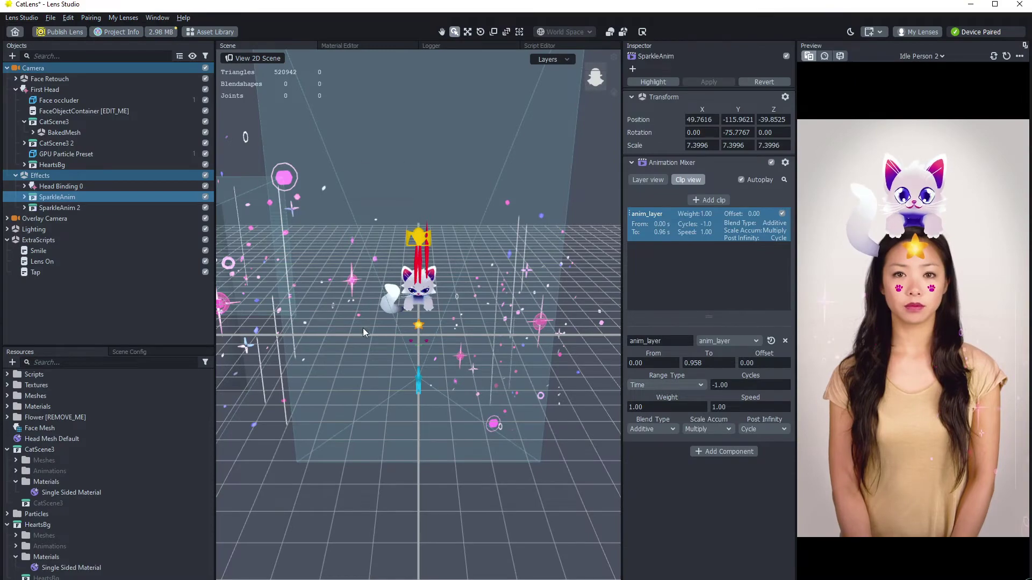
- Delete the CatScene3 2 copy of the cat model from the First Head group
scroll(363, 328, "up", 5)
left_click_drag(475, 318, 450, 308, "alt")
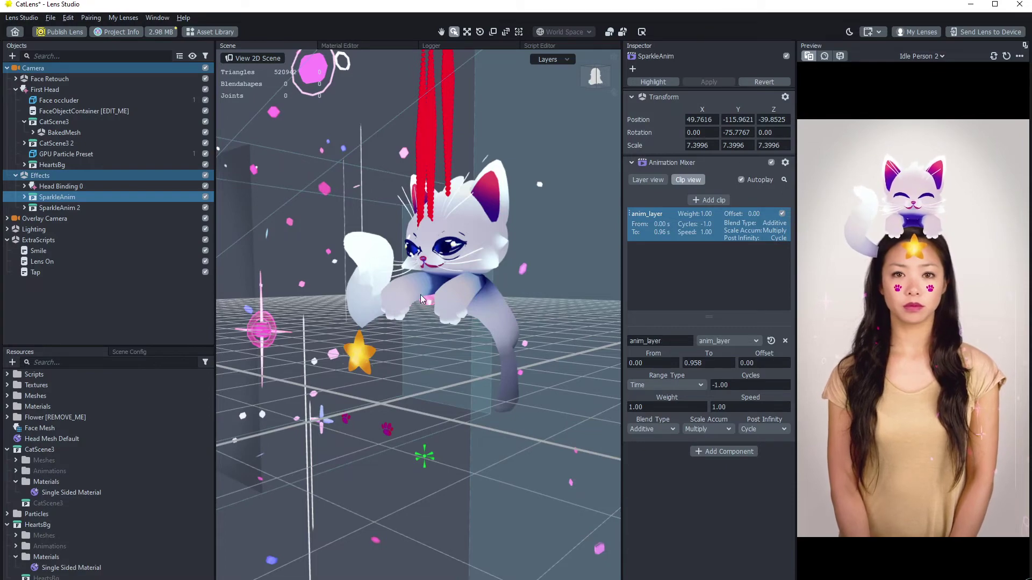
mouse_move(464, 351)
left_mouse_down("alt")
mouse_move(429, 358)
mouse_move(468, 355)
mouse_move(445, 311)
mouse_move(487, 366)
mouse_move(451, 355)
mouse_move(460, 340)
left_mouse_up("alt")
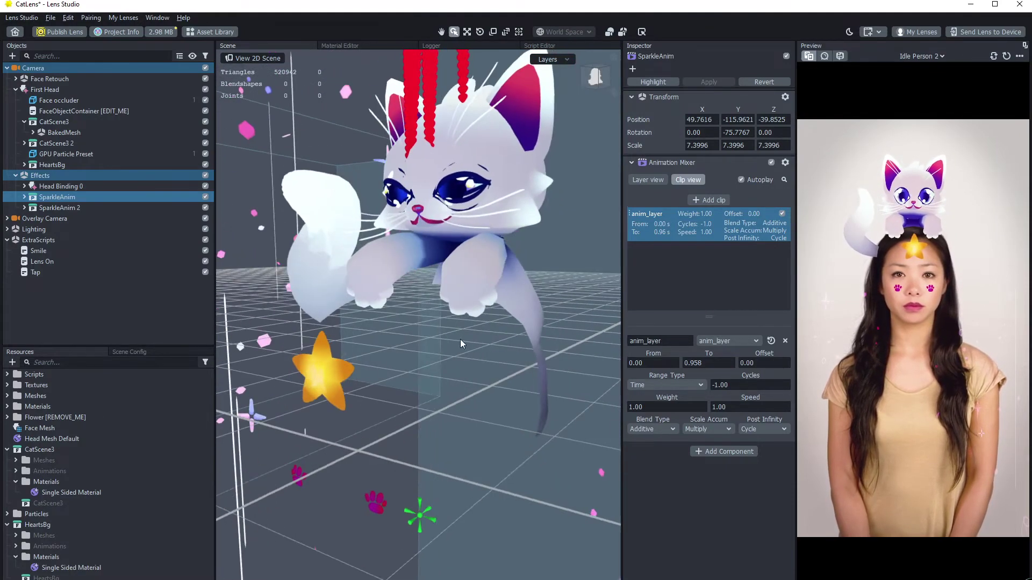
left_click(54, 301)
left_click(7, 240)
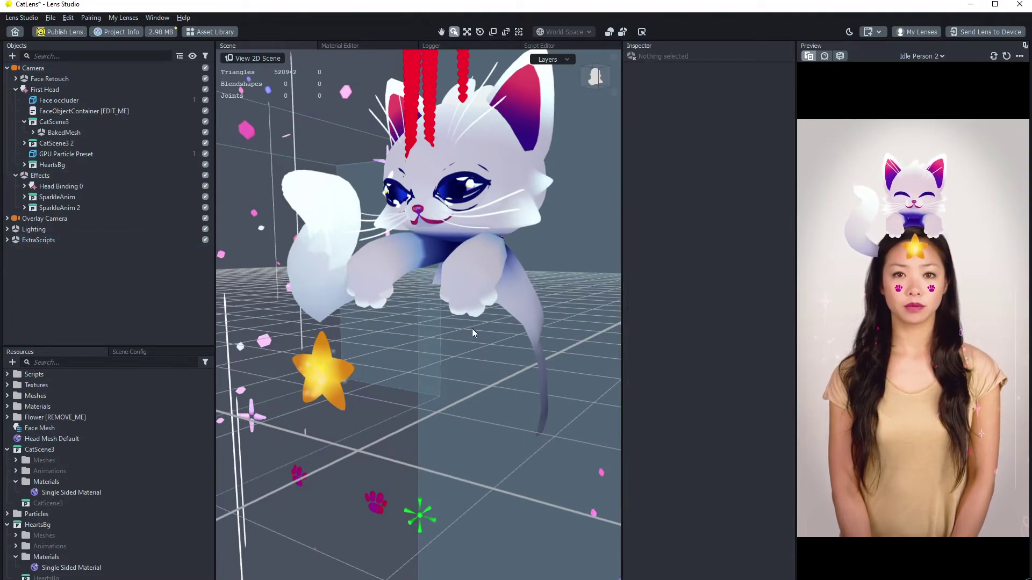
left_click_drag(236, 328, 582, 297, "alt")
left_click(426, 324)
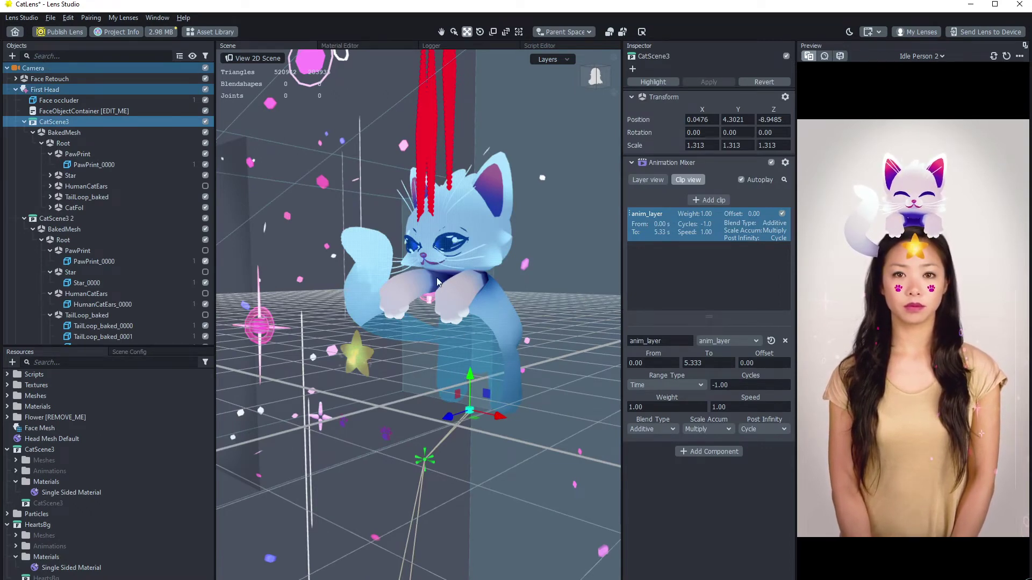
left_click(415, 279)
left_click(64, 229)
left_click(60, 218)
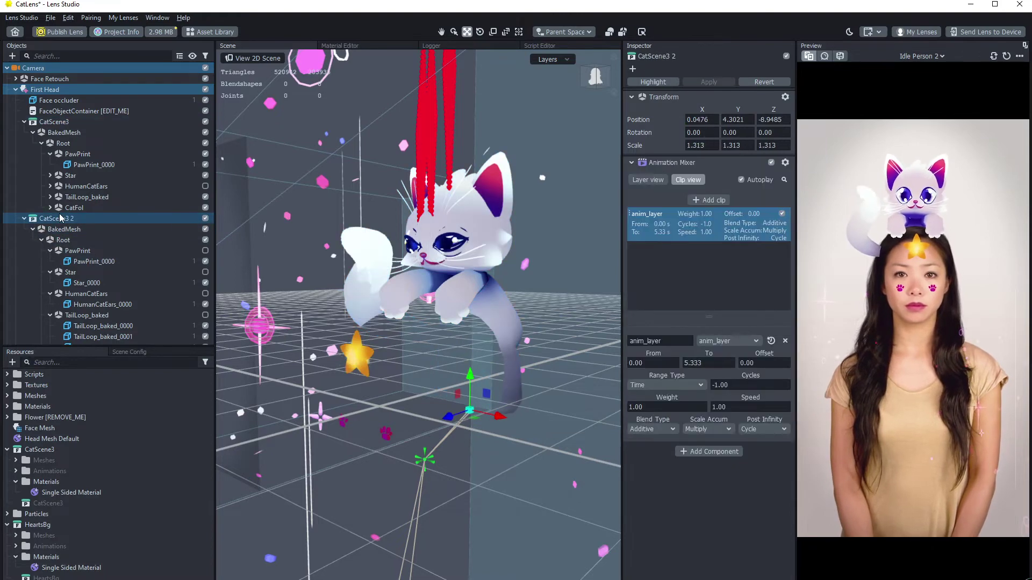
key("Delete")
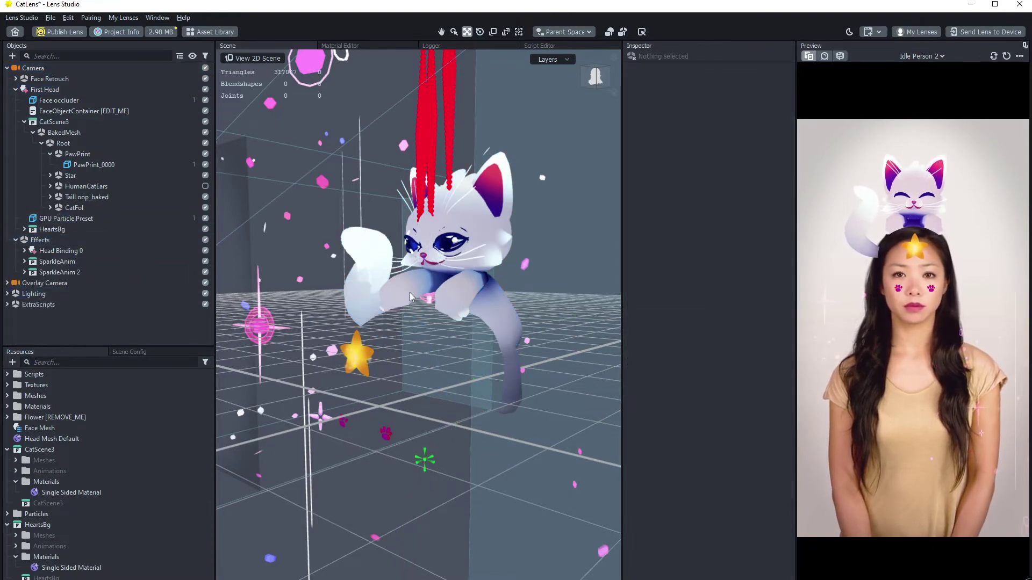
- Try to move the cat's Paws_0000 mesh forward and slightly down, away from the body, and undo the moves
left_click_drag(449, 301, 472, 285, "alt")
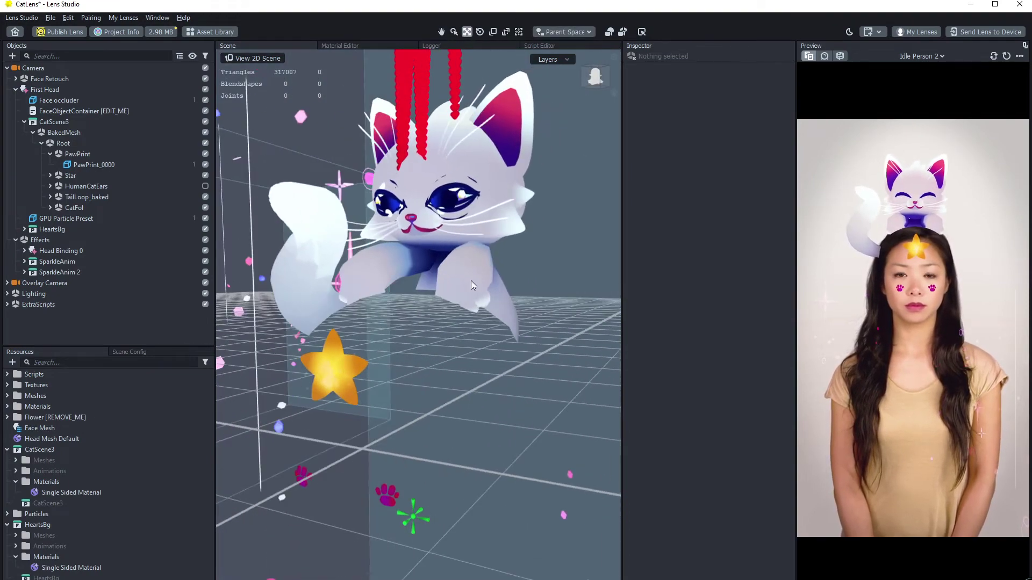
left_click(469, 276)
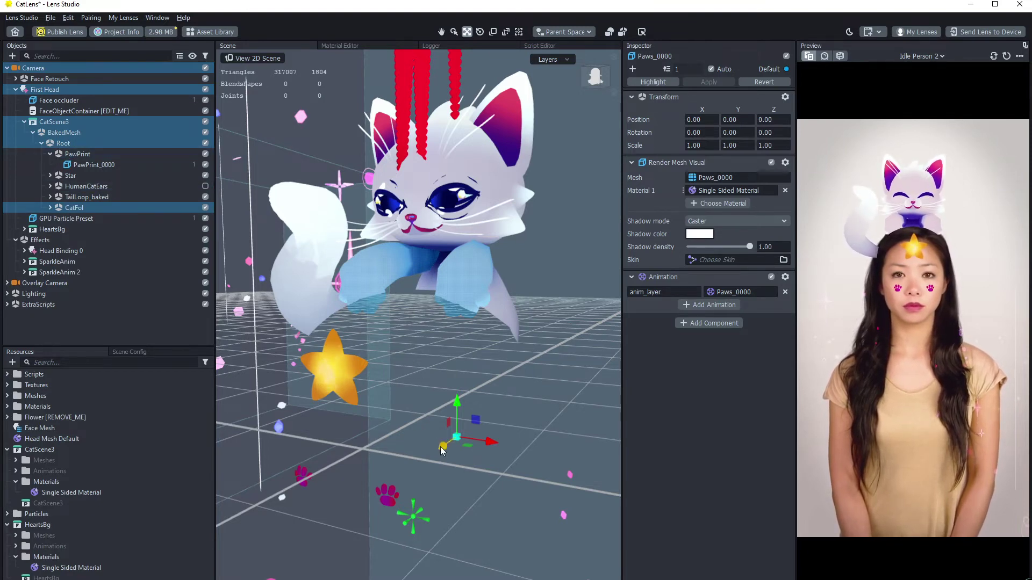
left_click_drag(441, 446, 420, 442)
middle_click_drag(449, 388, 418, 460)
left_click_drag(450, 504, 505, 496)
key("ctrl+z")
key("ctrl+z")
key("ctrl+z")
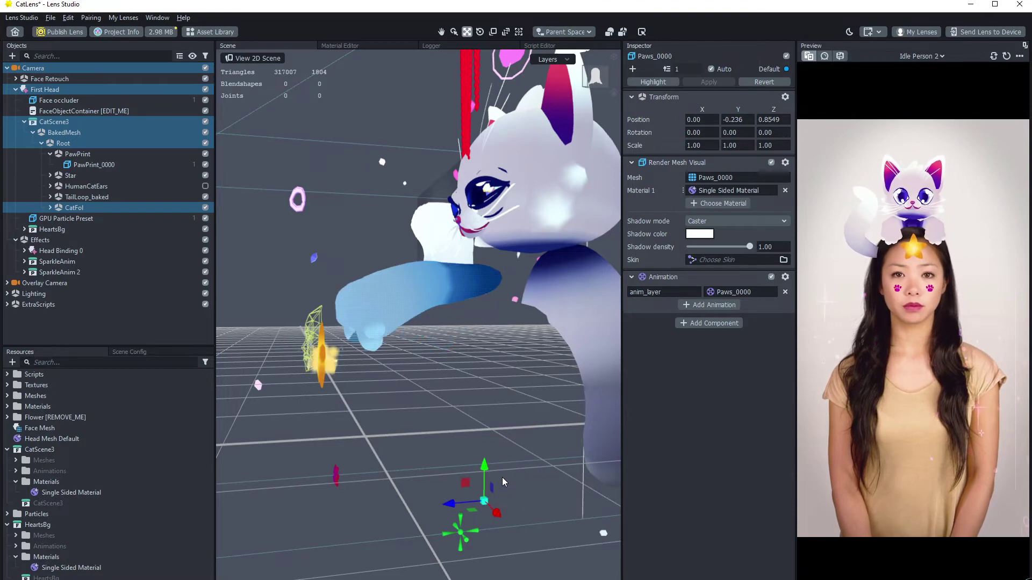
- Duplicate the CatScene3 object within the First Head group
left_click(155, 327)
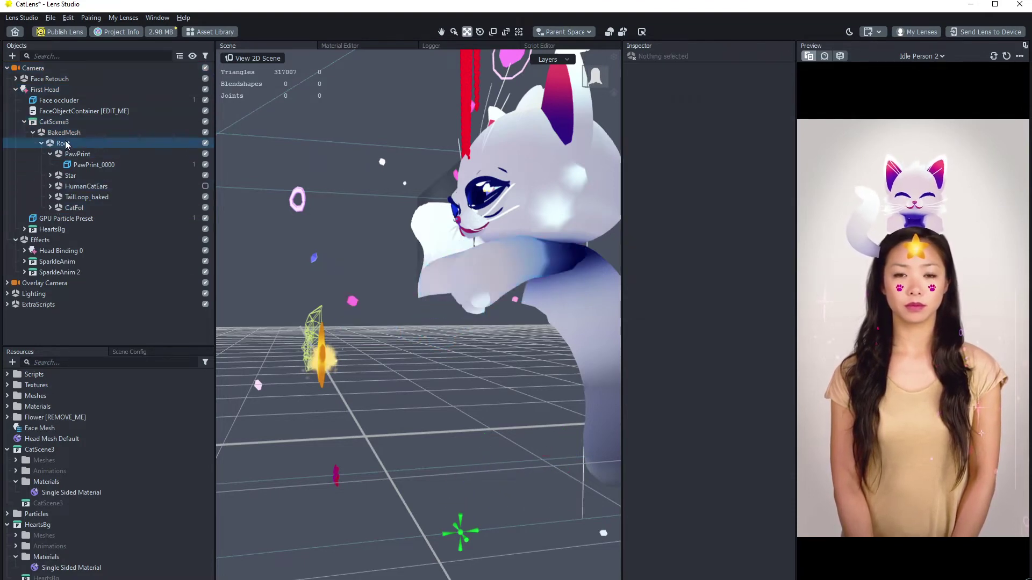
left_click(24, 121)
left_click(45, 121)
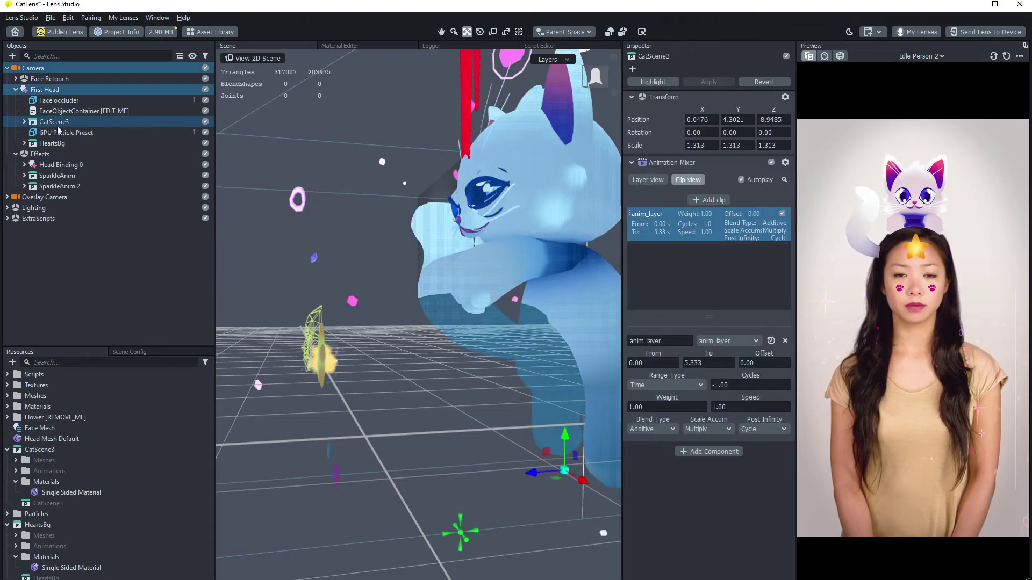
key("ctrl+d")
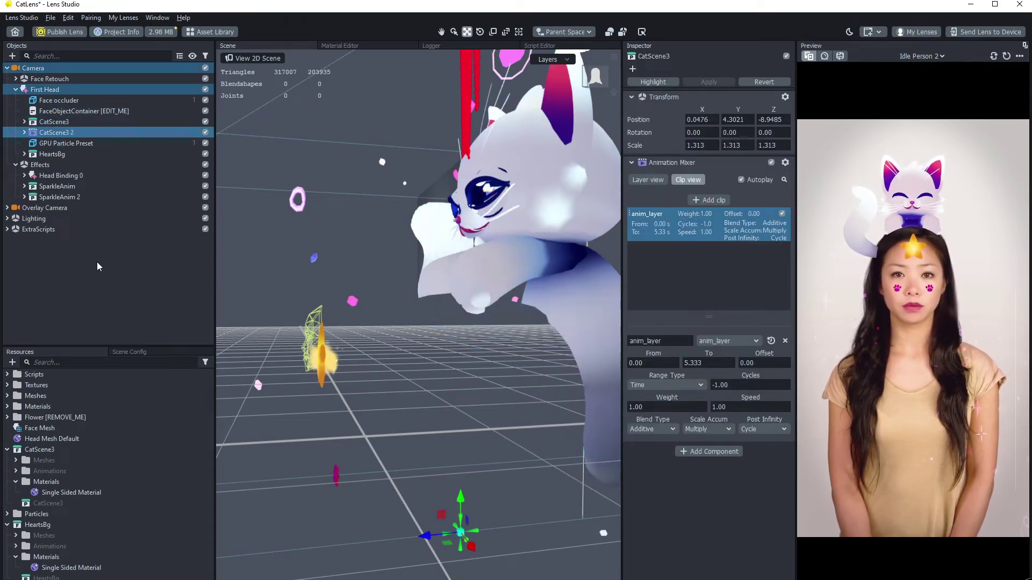
- Disable the PawPrint, Star, TailLoop_baked, Head and Cat parts inside CatScene3 2, keeping only Paws enabled
left_click(25, 132)
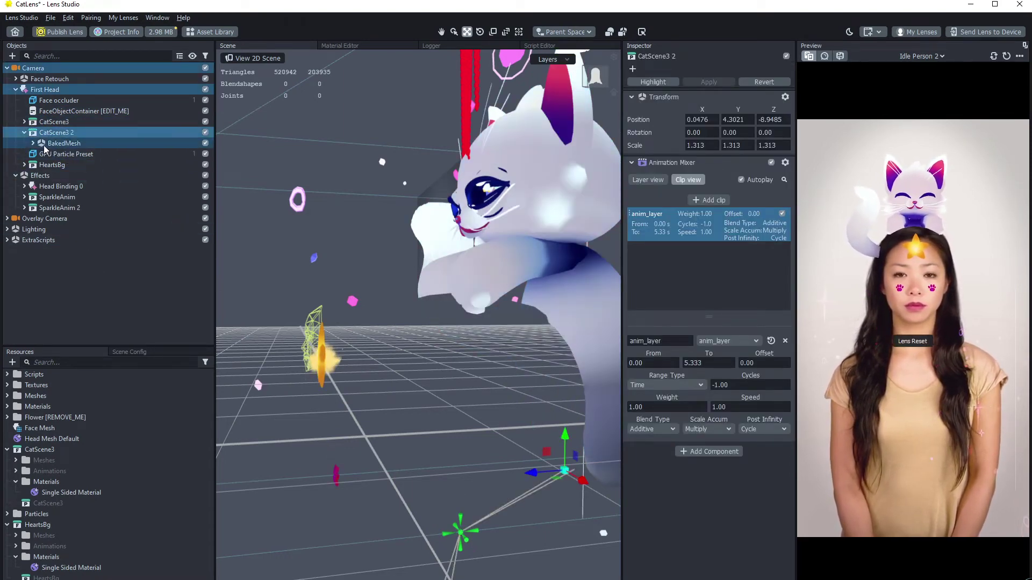
left_click(33, 143)
left_click(42, 154)
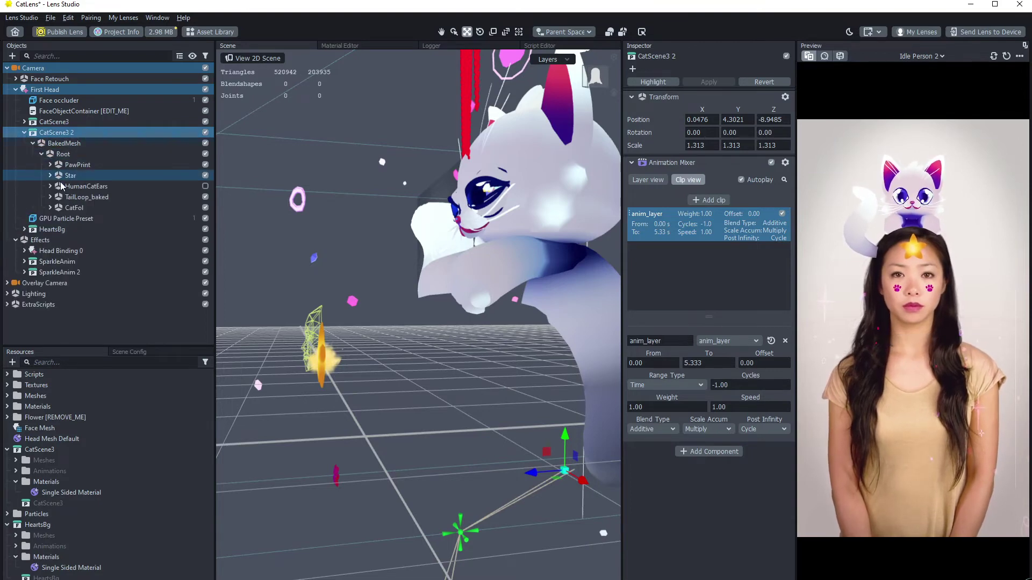
left_click(205, 164)
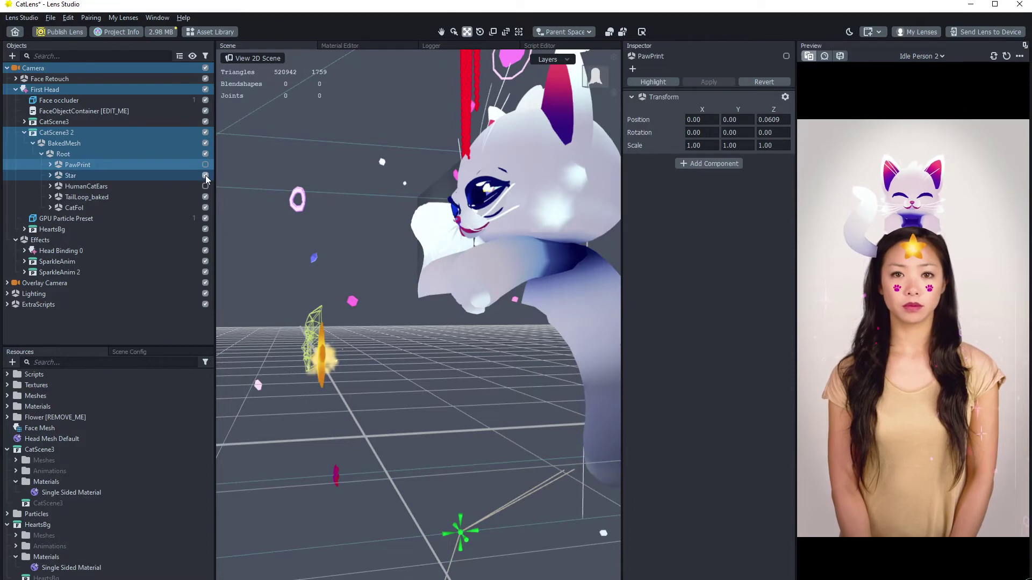
left_click(206, 176)
left_click(205, 197)
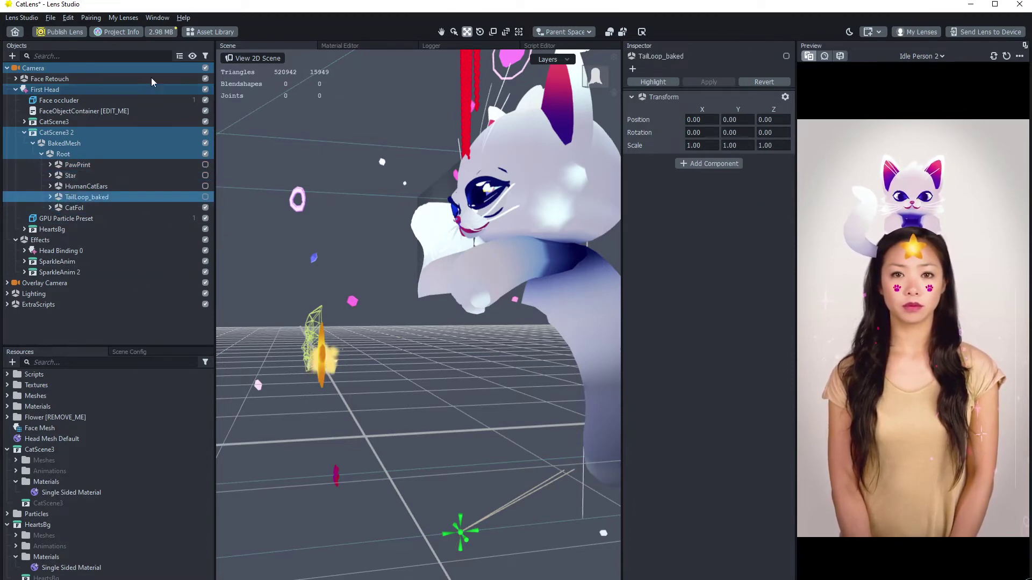
left_click(156, 32)
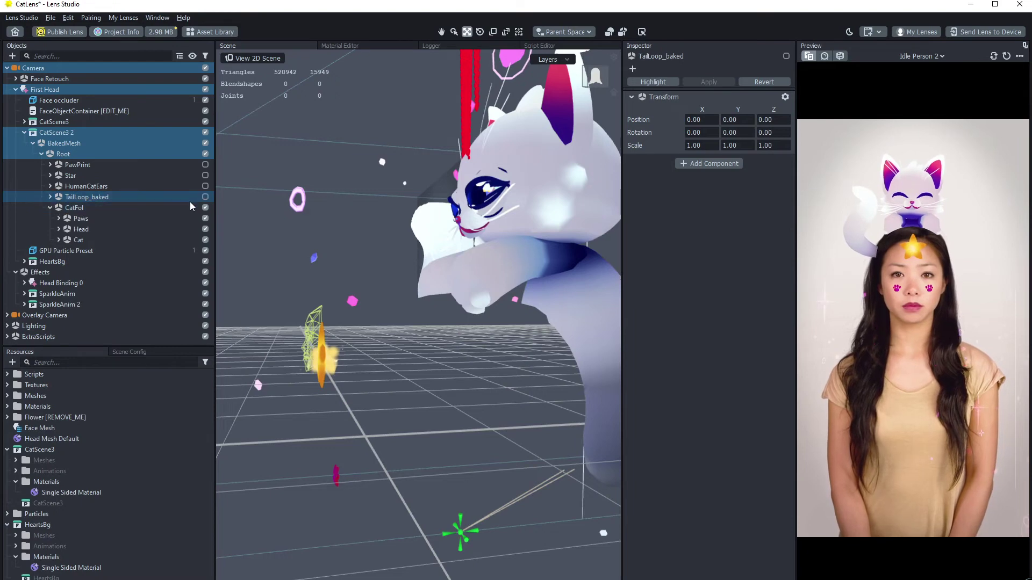
left_click(205, 229)
left_click(205, 239)
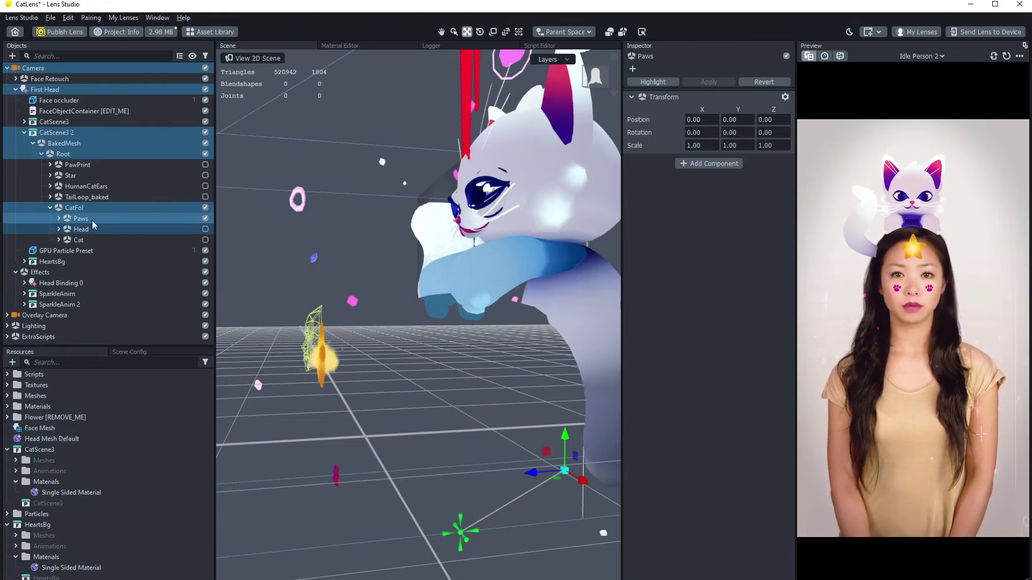
- Assign the Occluder 2 material to the Paws_0000 mesh of the duplicated cat
left_click(60, 218)
left_click(100, 229)
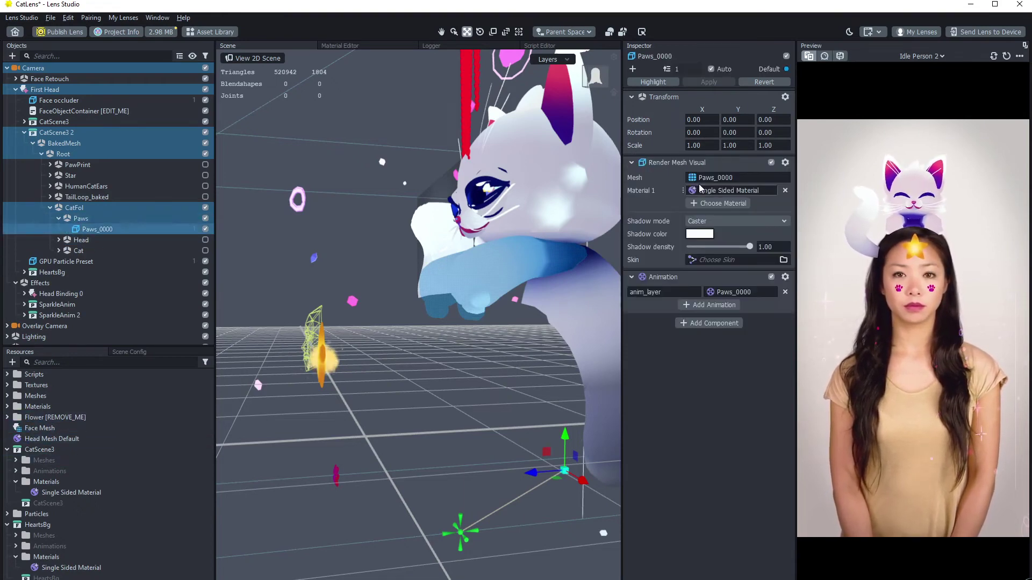
left_click(726, 203)
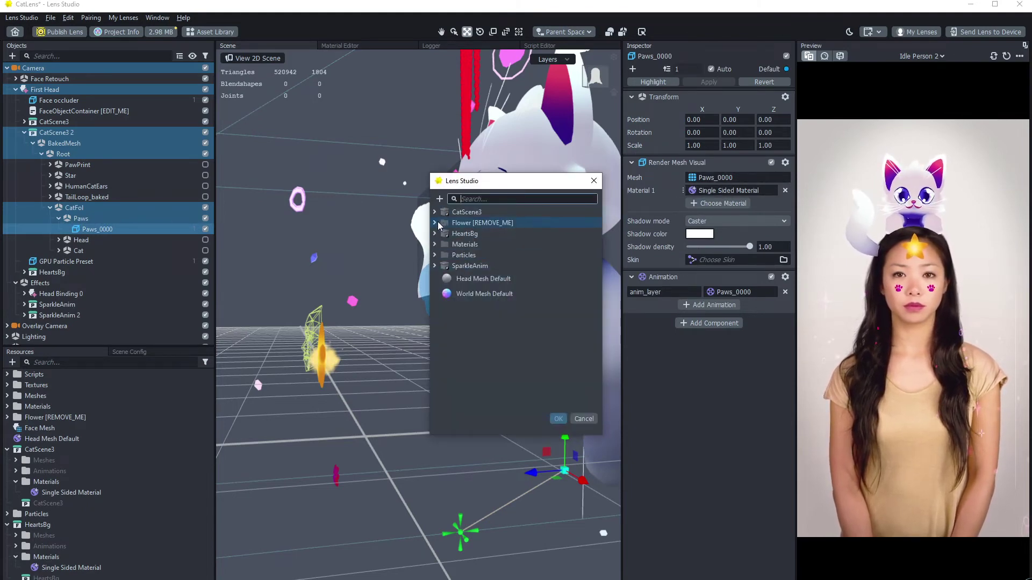
left_click(435, 245)
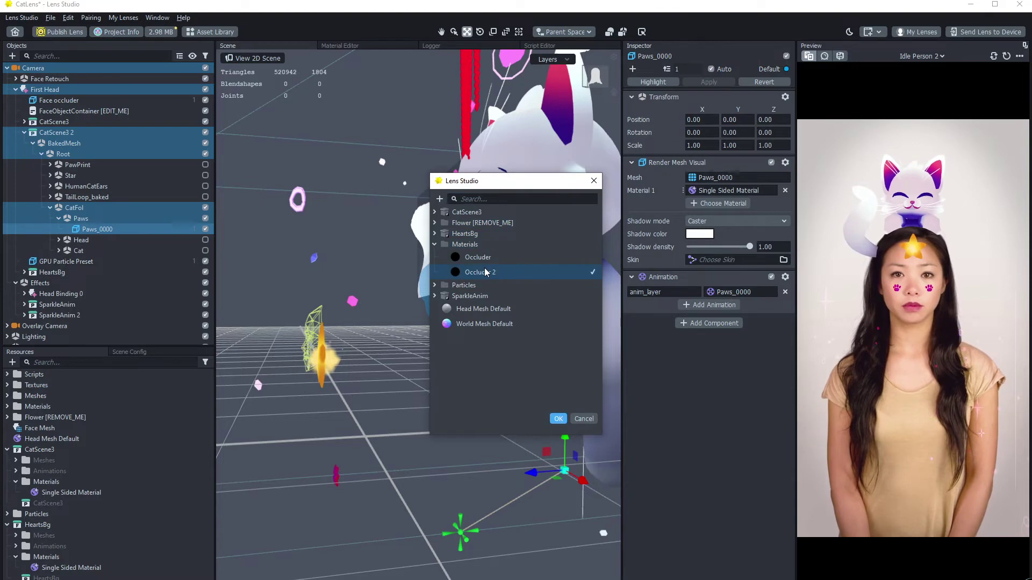
left_click(485, 273)
left_click(557, 423)
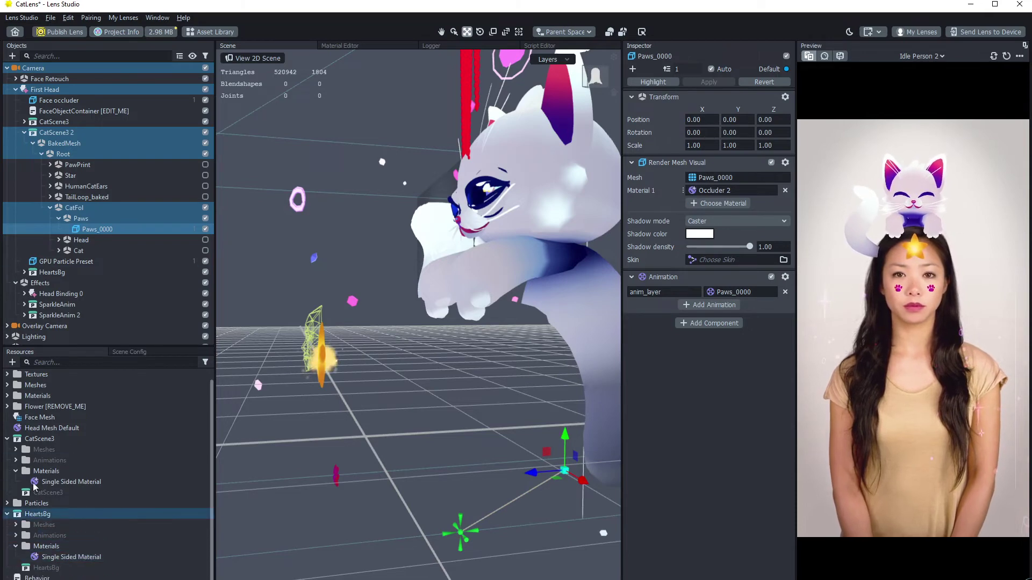
- Examine the Occluder 2 and Occluder materials and compare their depth function settings
scroll(38, 457, "down", 1)
left_click(32, 441)
left_click(7, 439)
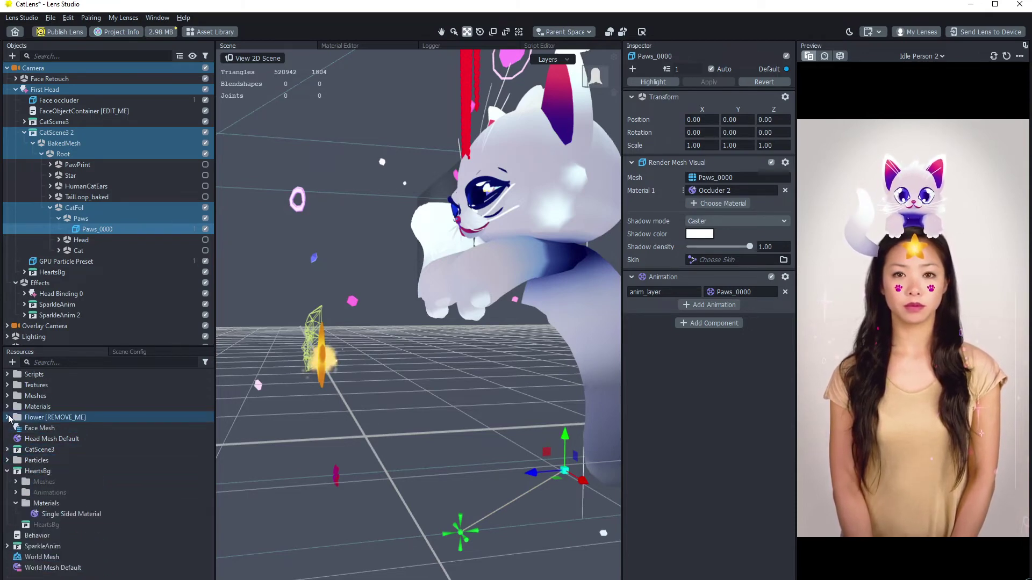
left_click(7, 406)
left_click(54, 429)
left_click(57, 430)
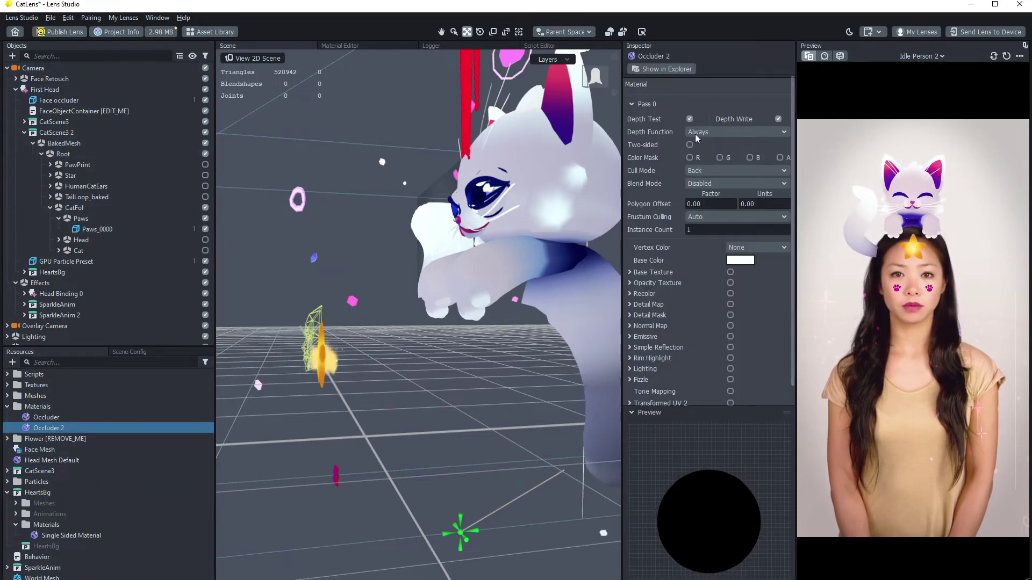
left_click(727, 130)
left_click(728, 130)
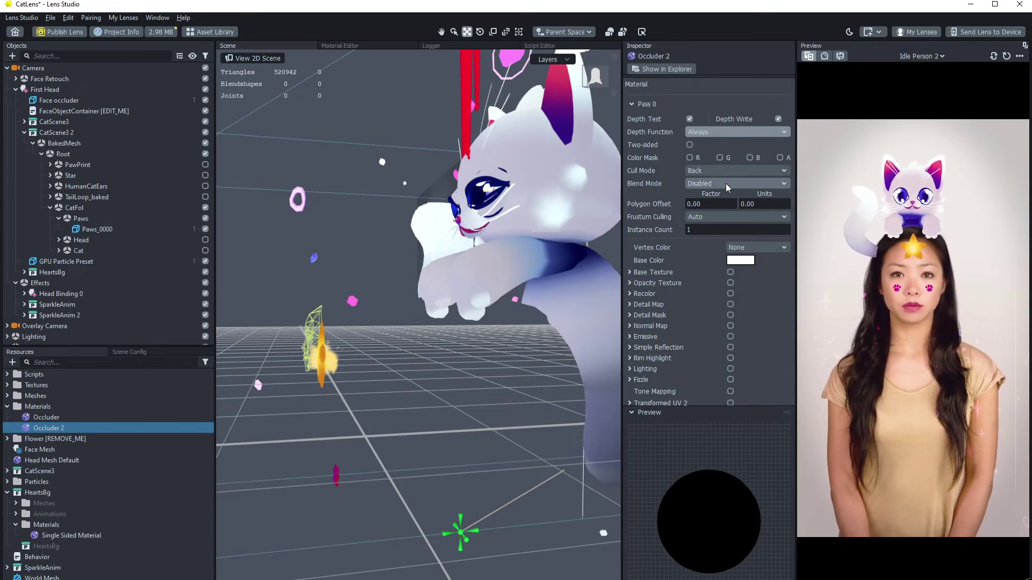
left_click(46, 417)
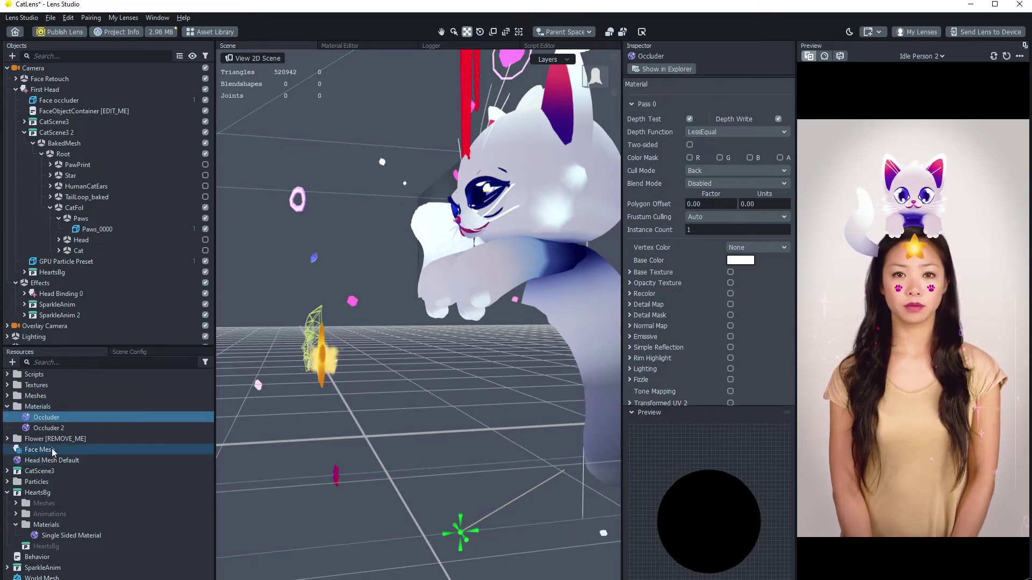
- Collapse CatScene3 2 in the object hierarchy and close the CatLens project to return to the start window
middle_click_drag(404, 361, 452, 301)
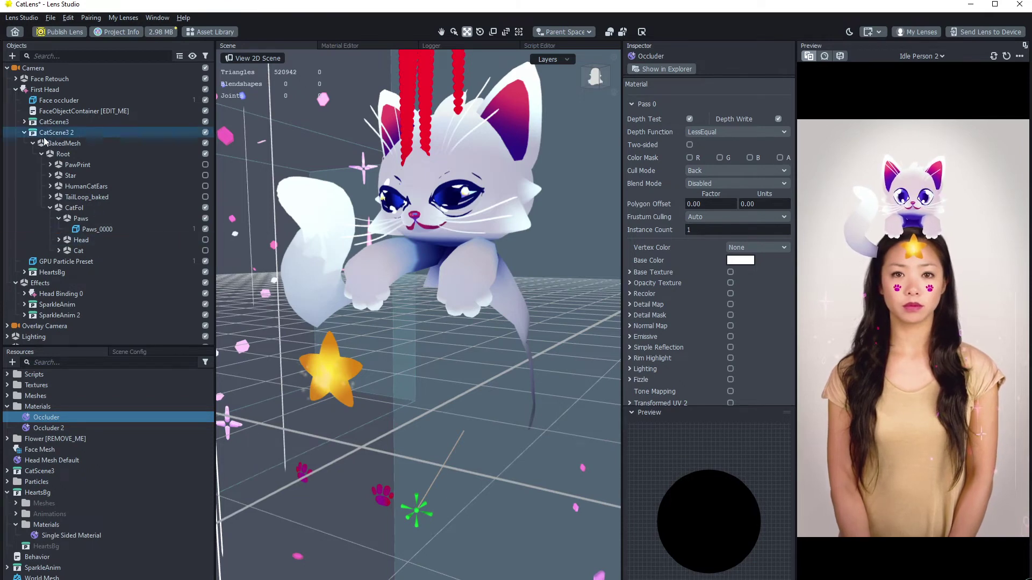
left_click(25, 132)
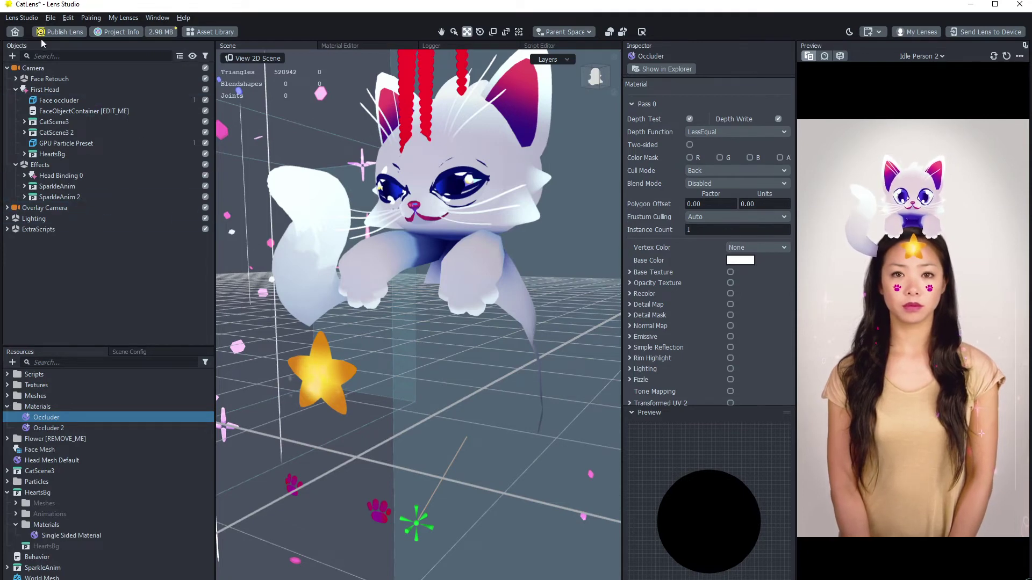
left_click(1020, 5)
left_click(537, 328)
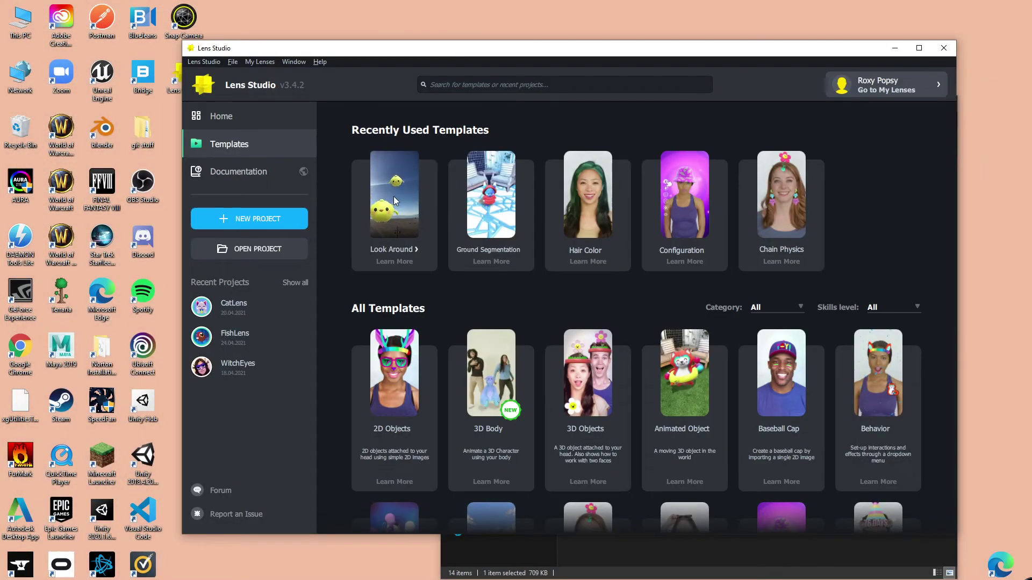
- Create a project from the Look Around template and inspect the settings of its first chick object and its Camera
left_click(394, 198)
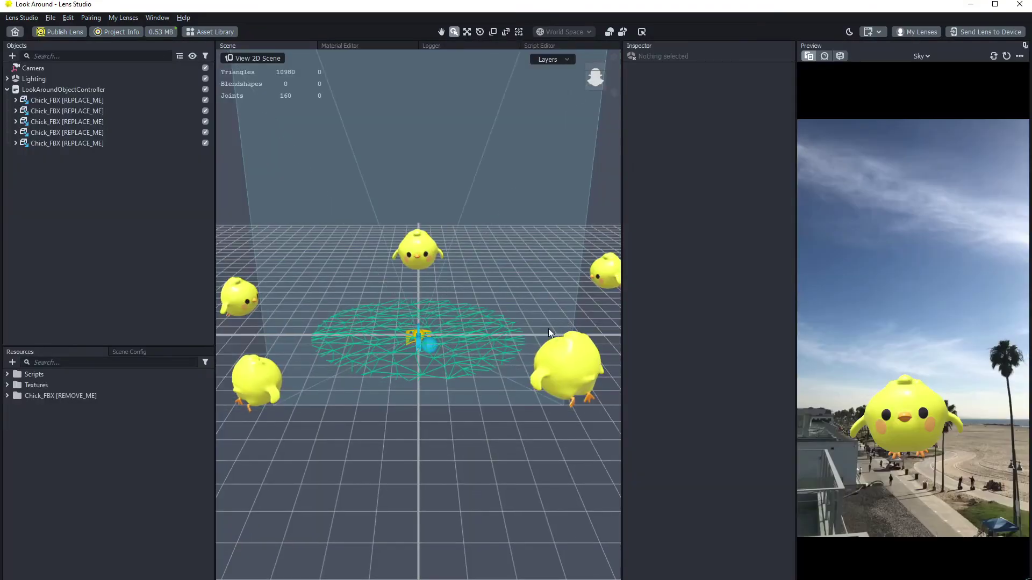
scroll(461, 383, "down", 3)
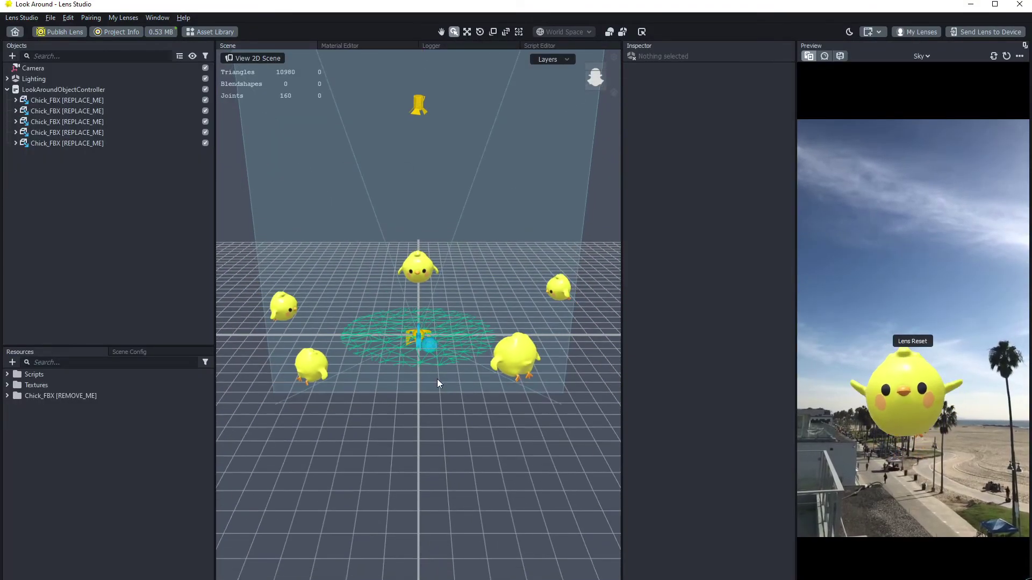
left_click(87, 98)
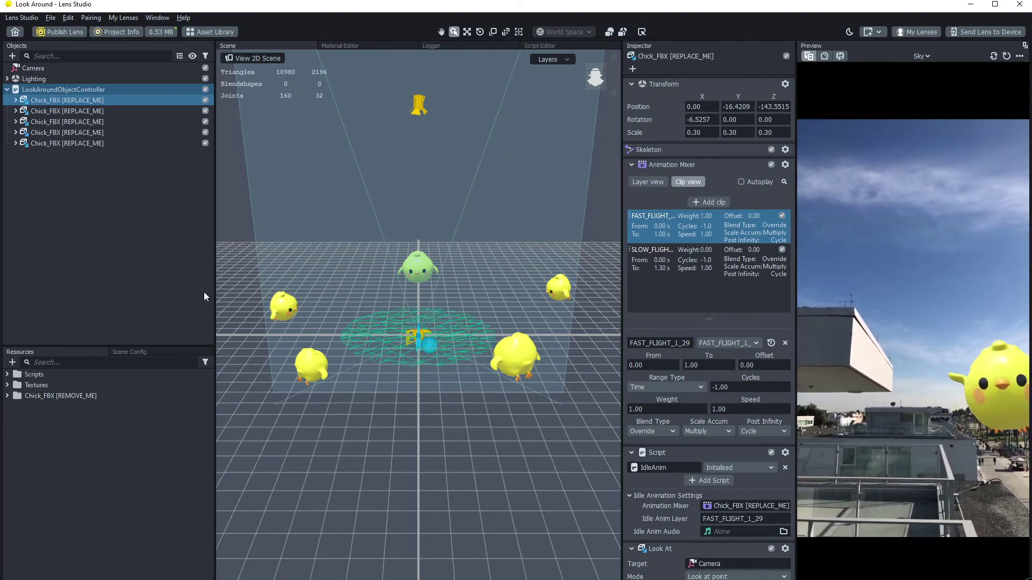
left_click(114, 241)
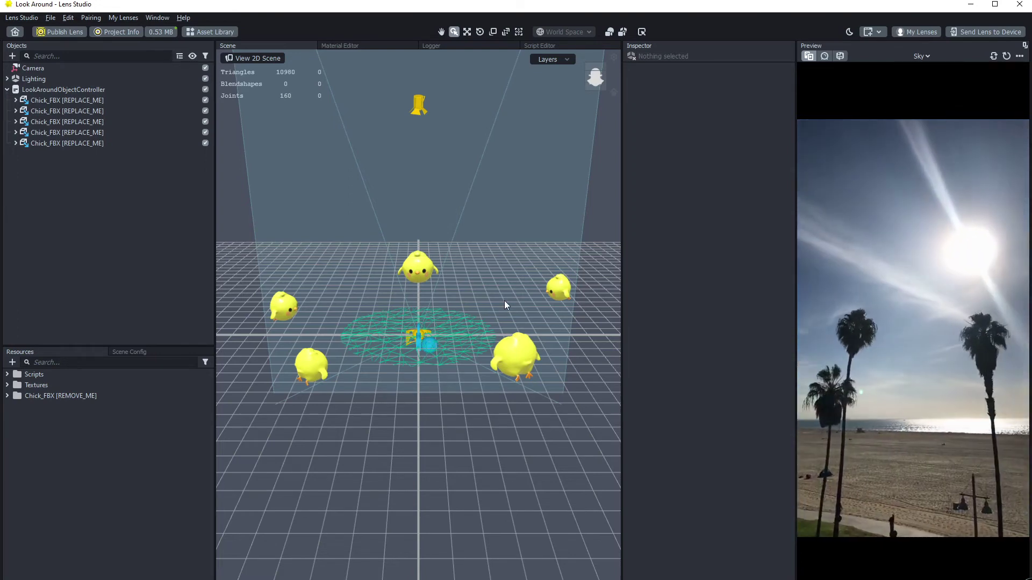
left_click(32, 68)
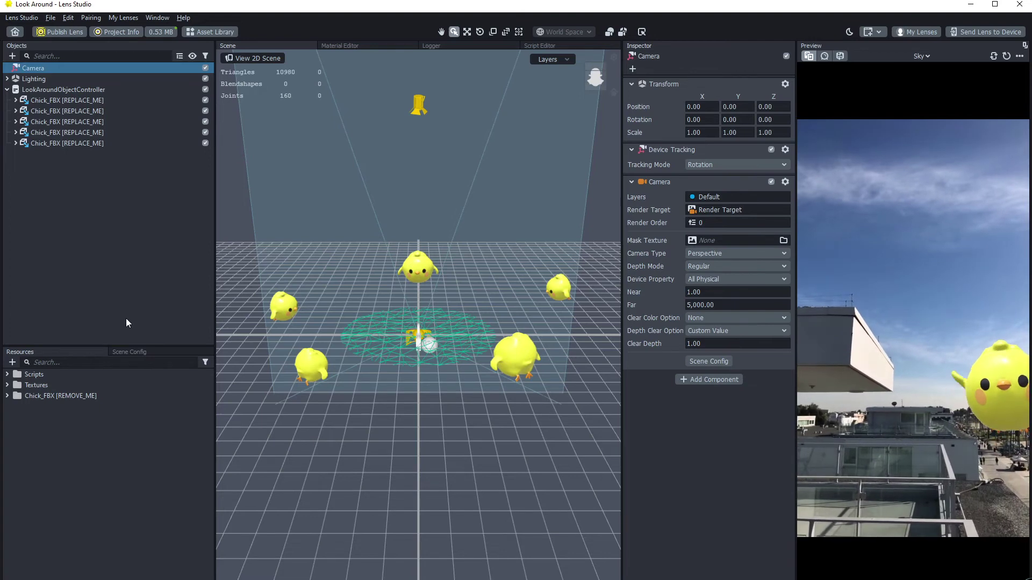
- Open the ParkDash Resources folder inside LiveStream2Resources and bring the ParkAssets02GammaFlip 3D object into the scene's object hierarchy
left_click(261, 579)
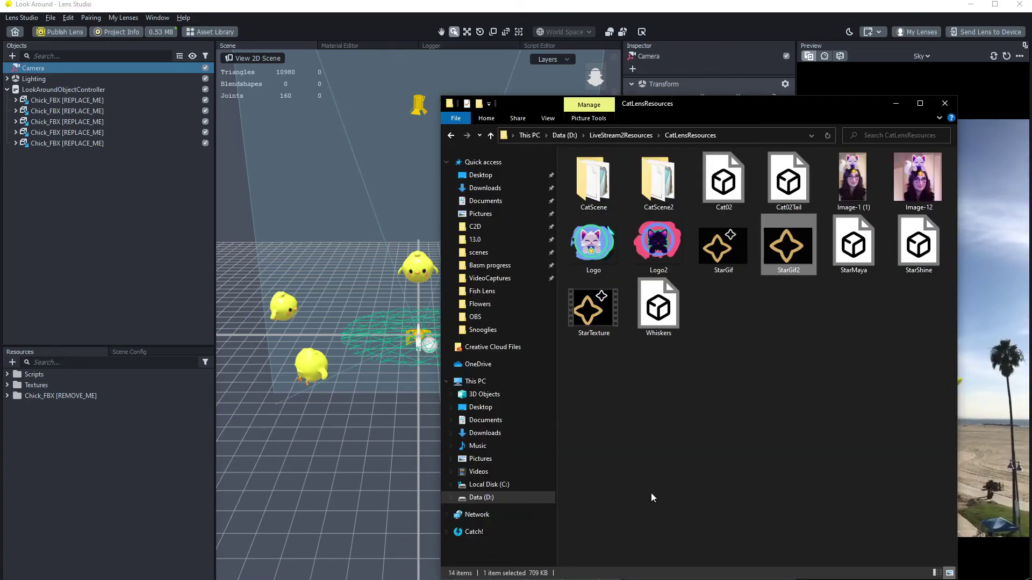
left_click(623, 135)
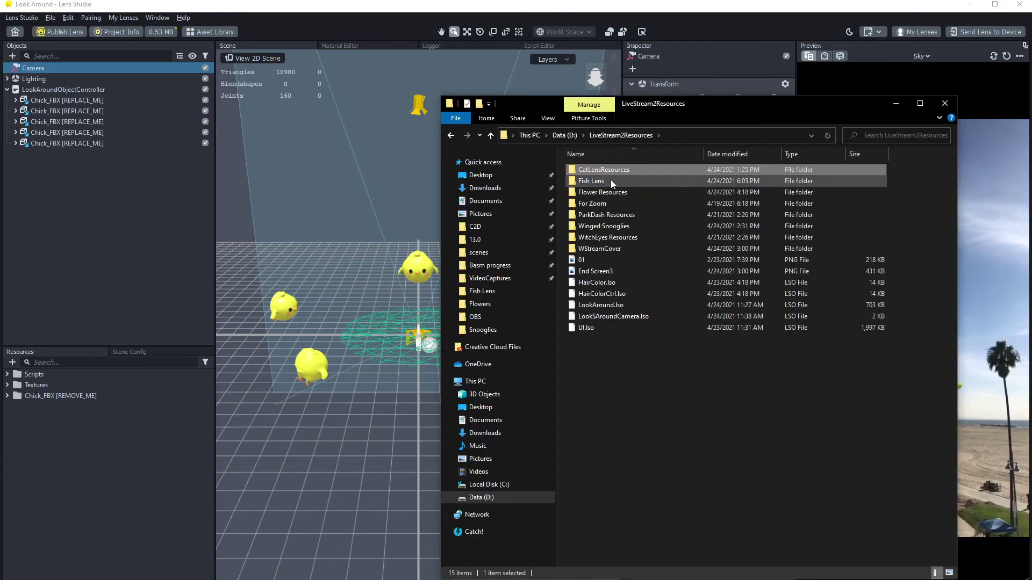
double_click(610, 215)
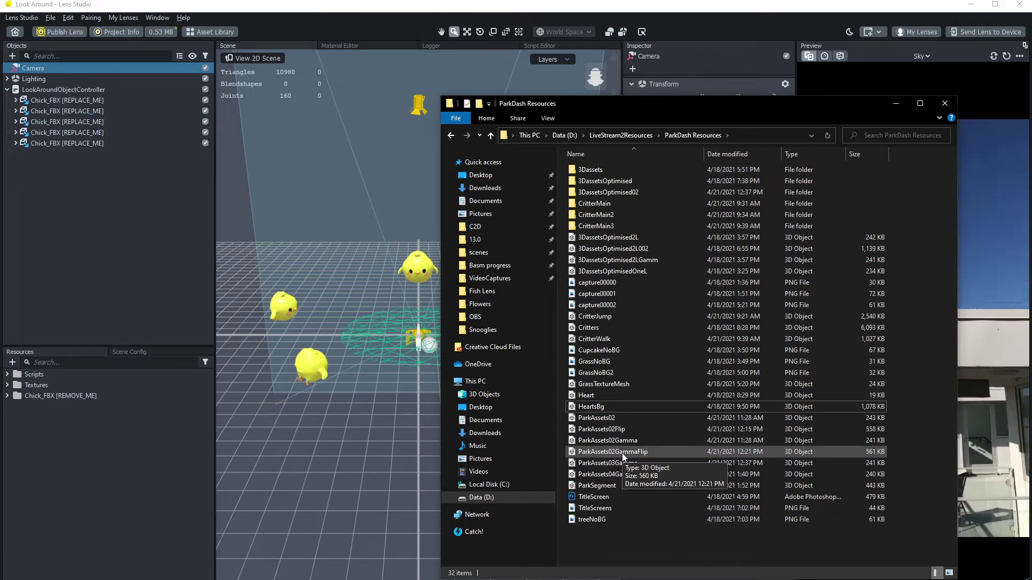
left_click_drag(622, 456, 115, 264)
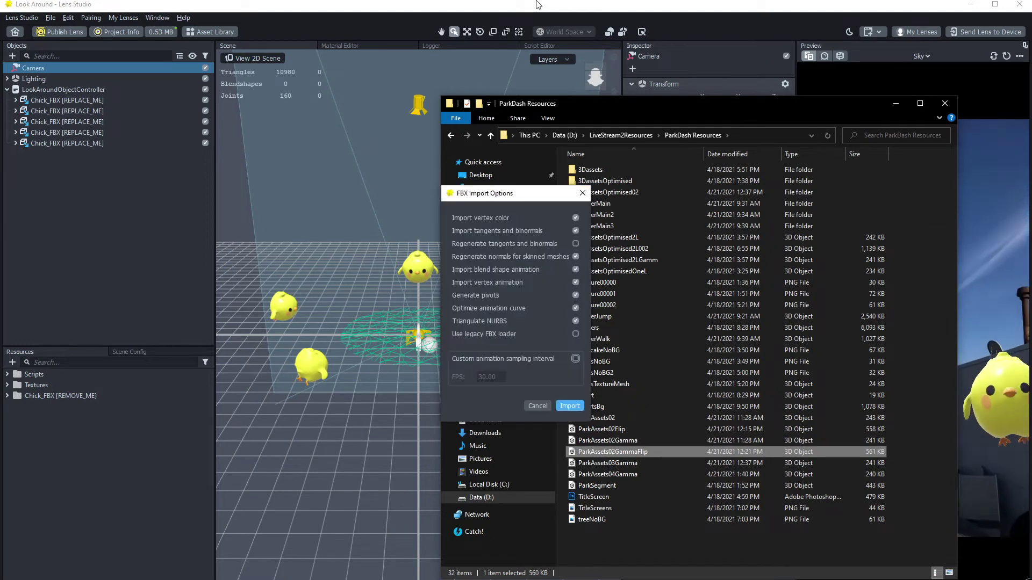
- Import the FBX with blend shape animation, vertex animation and animation curve optimization disabled, and parent it to LookAroundObjectController
left_click(576, 295)
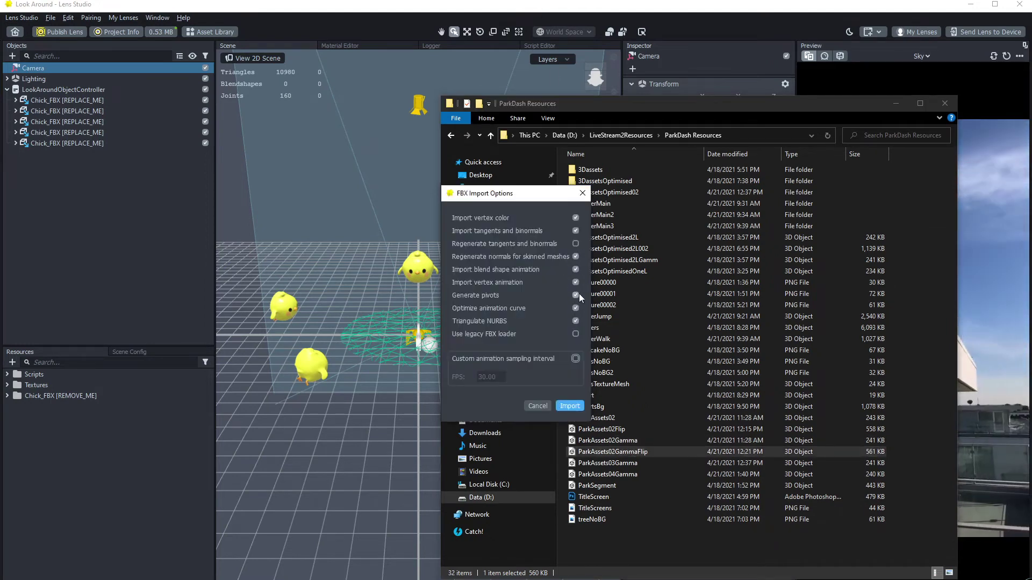
left_click(575, 283)
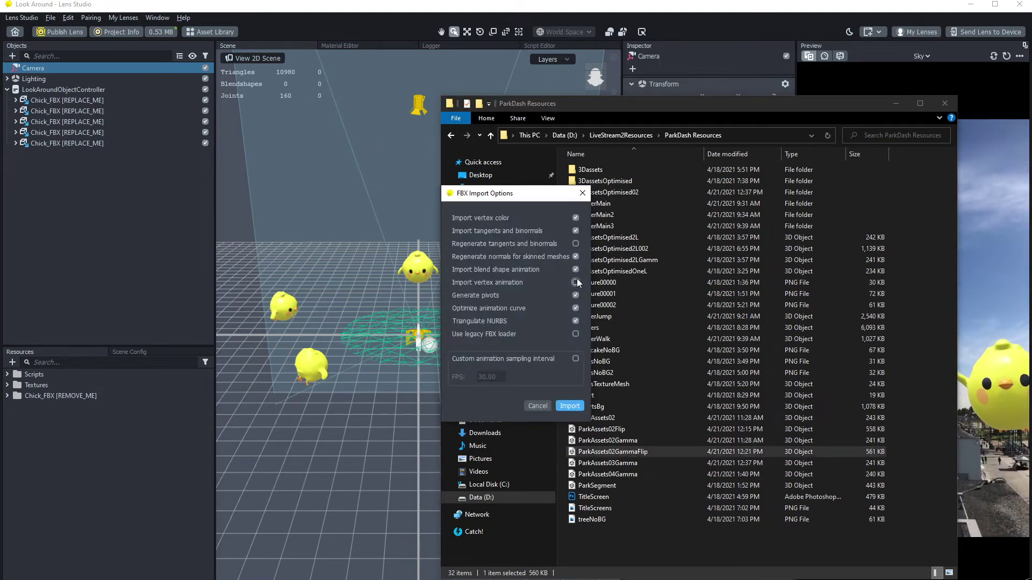
left_click(576, 270)
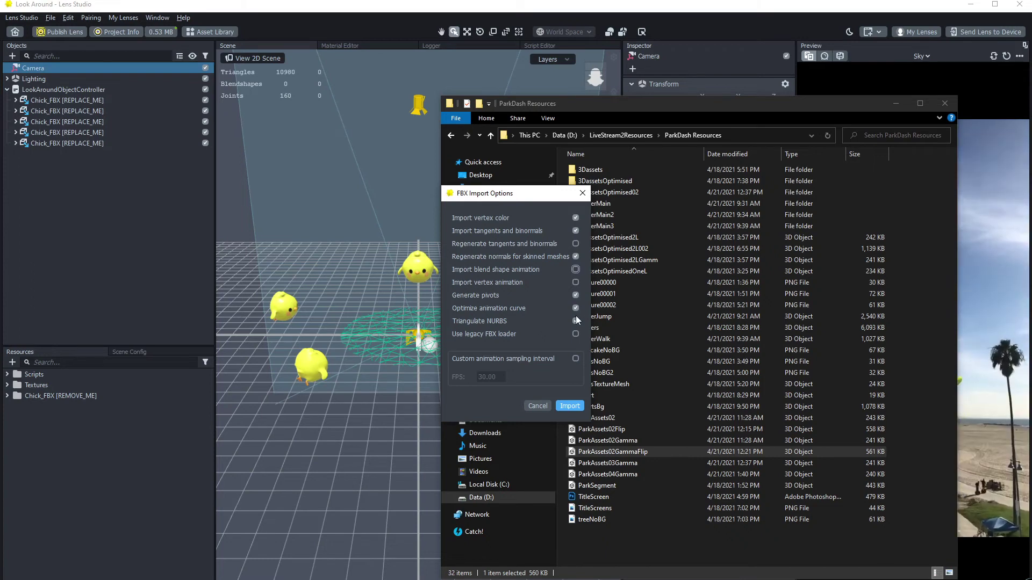
left_click(576, 307)
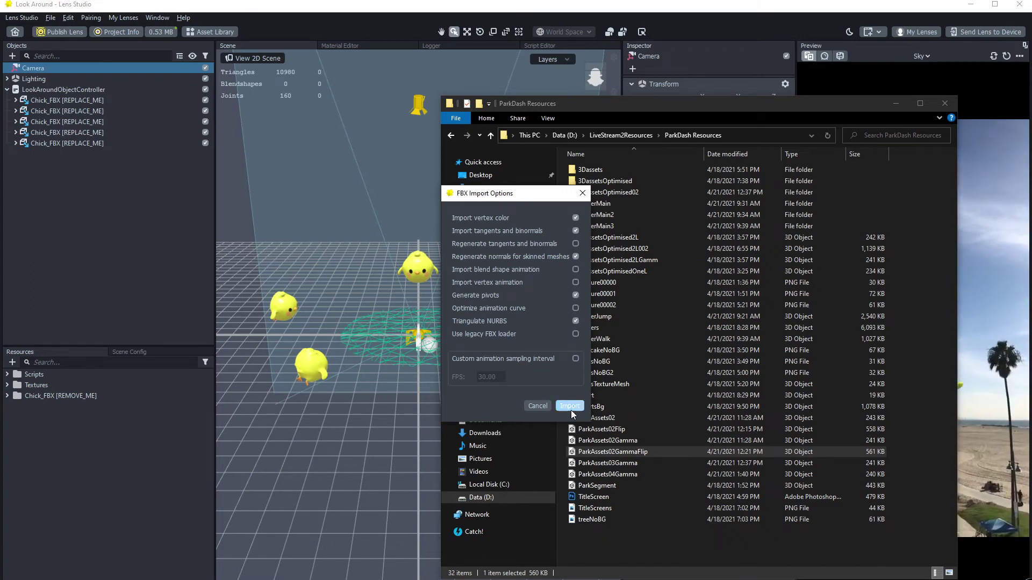
left_click(570, 407)
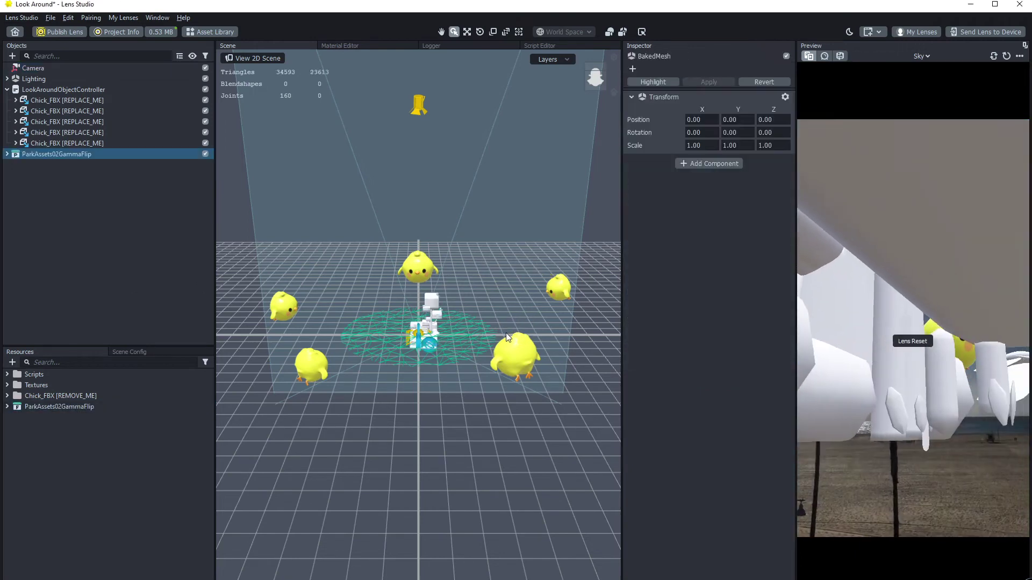
left_click(49, 154)
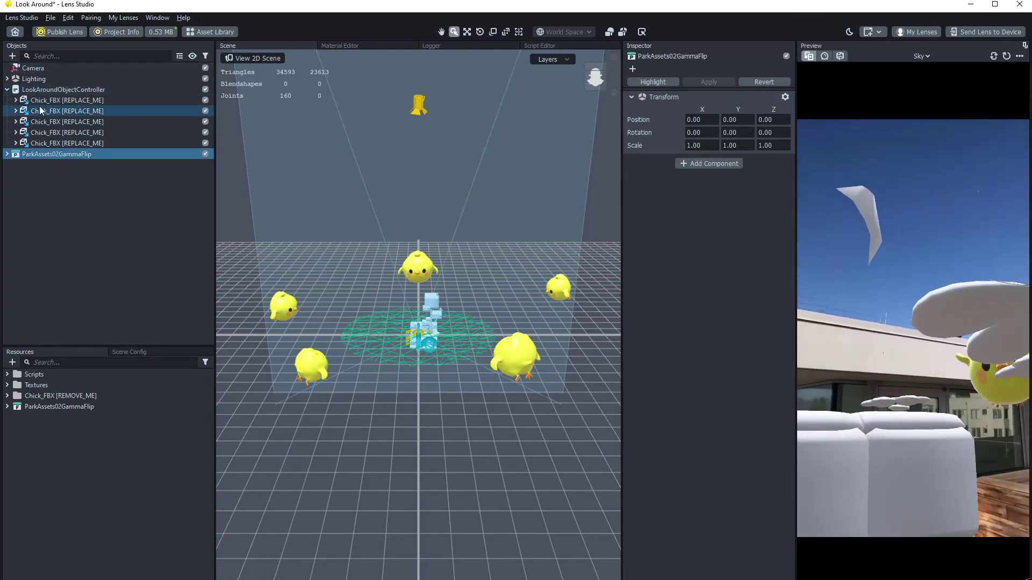
left_click_drag(50, 156, 53, 89)
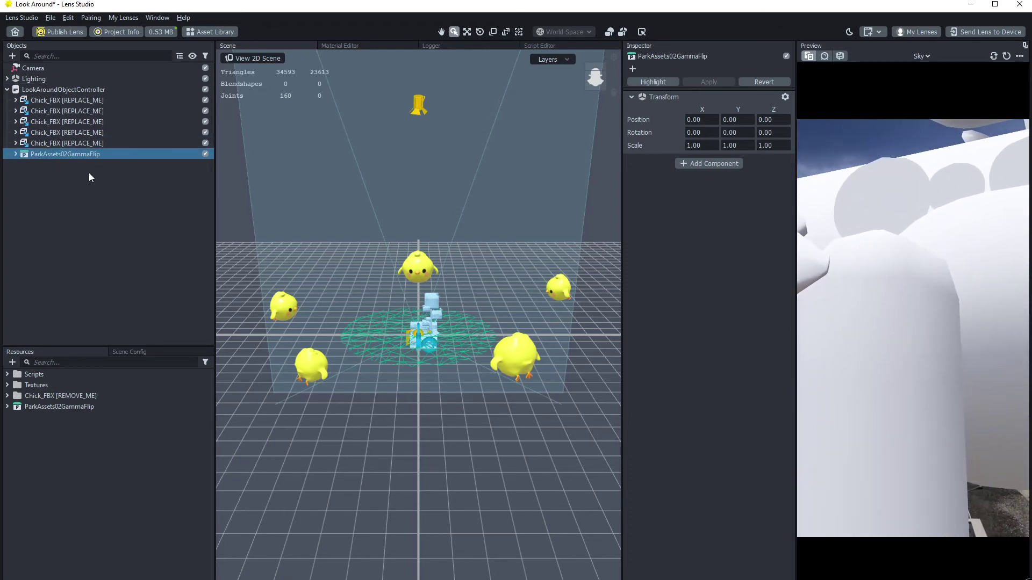
- Move ParkAssets02GammaFlip in front of the camera to about Y -19.4, Z -40.1 and scale it uniformly to about 1.39
scroll(454, 371, "up", 5)
right_click_drag(476, 403, 403, 348)
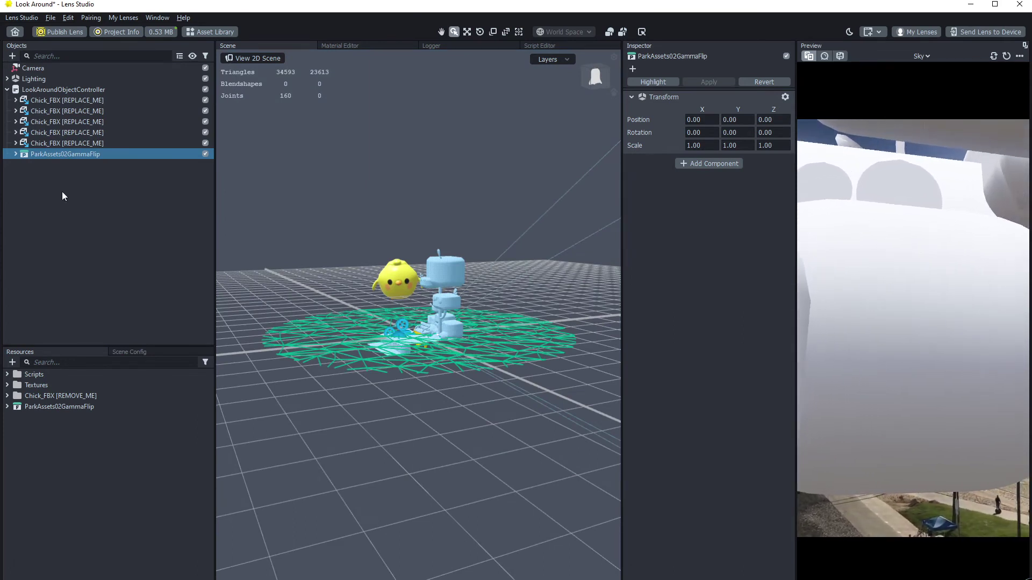
left_click(52, 89)
left_click(45, 153, "ctrl")
key("w")
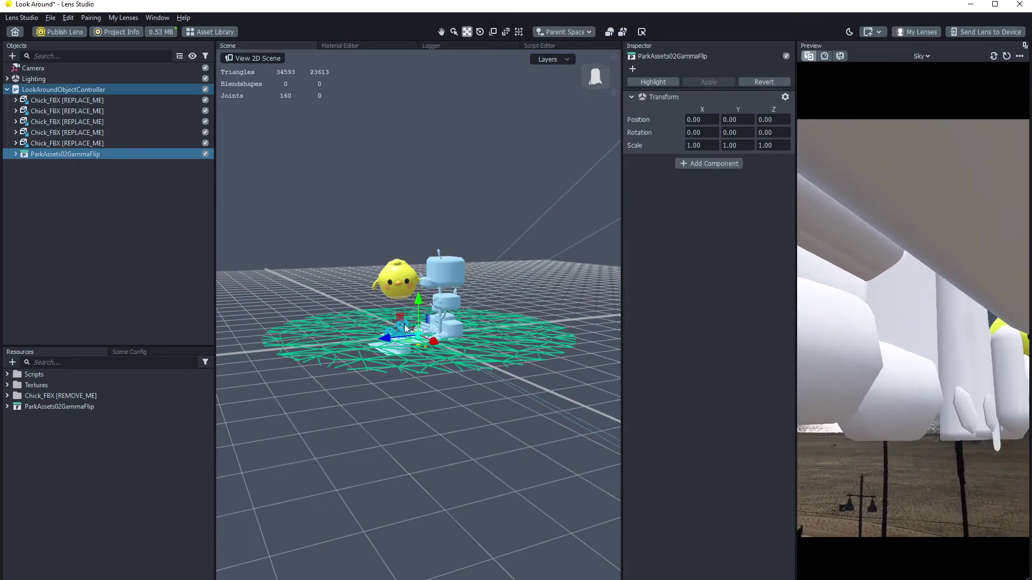
left_click_drag(403, 331, 548, 411)
right_click_drag(548, 407, 469, 355)
key("r")
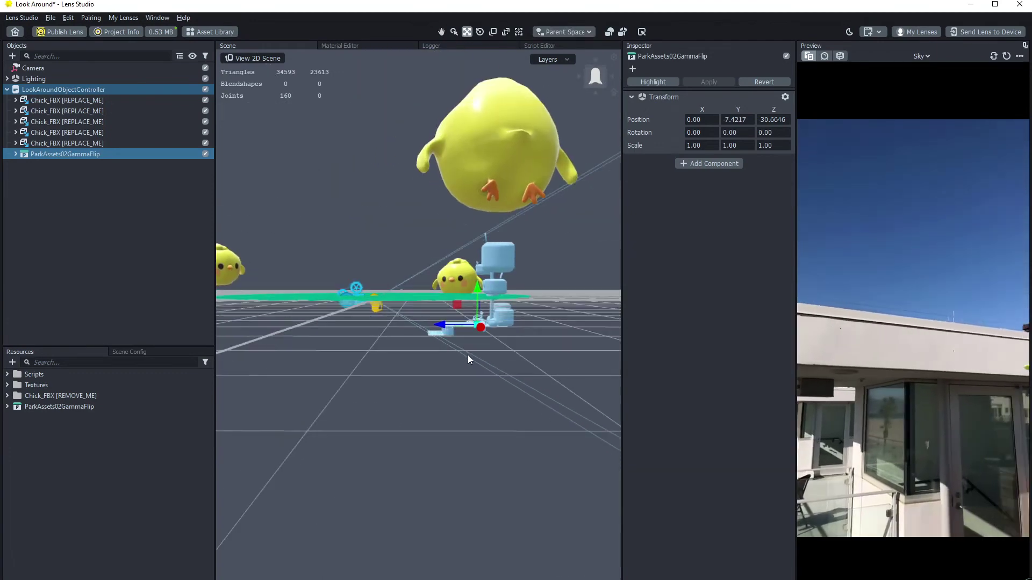
left_click_drag(476, 324, 490, 350)
key("w")
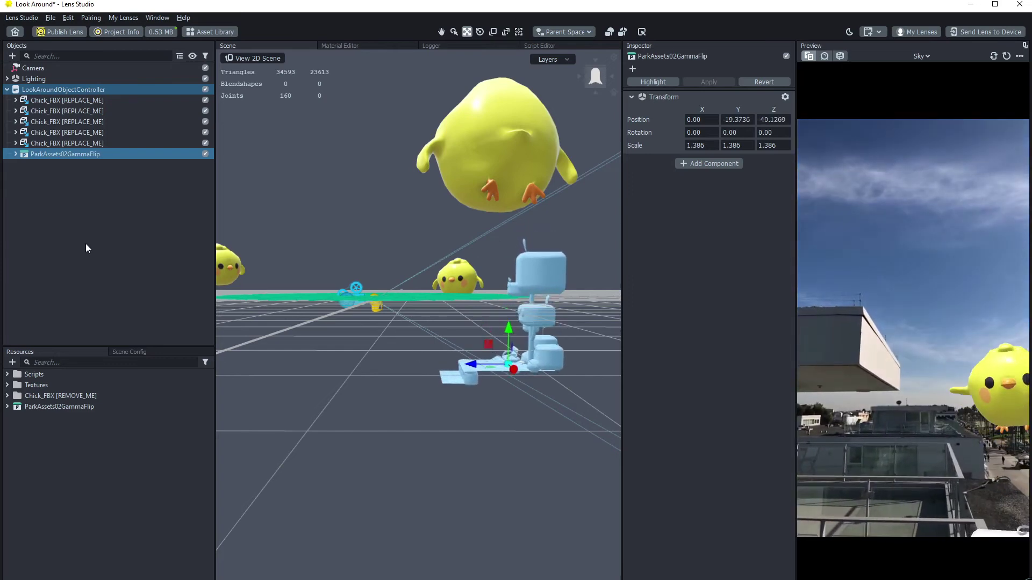
left_click(119, 256)
middle_click_drag(466, 387, 582, 329)
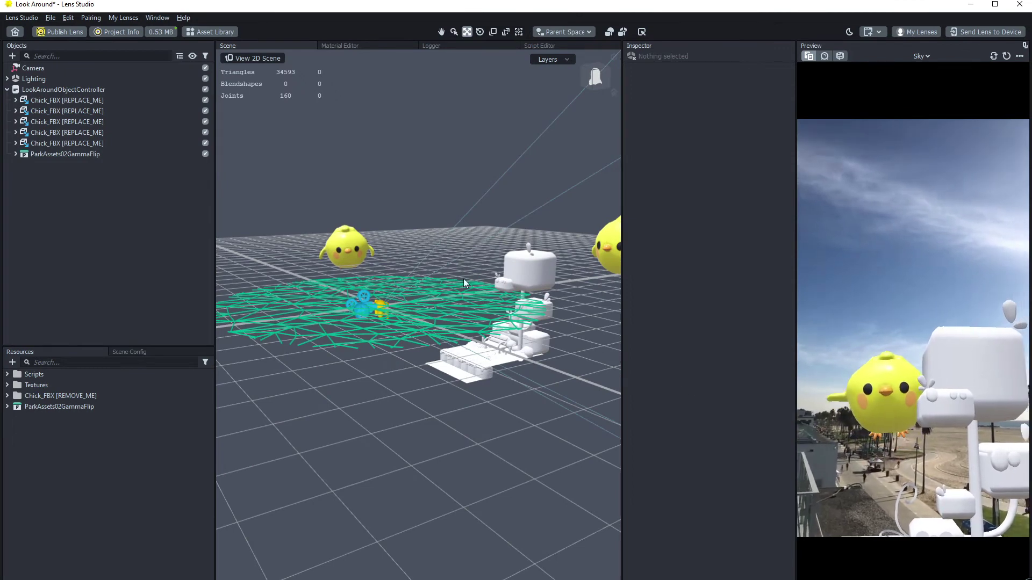
- Delete all five Chick_FBX [REPLACE_ME] objects from LookAroundObjectController
left_click(48, 100)
left_click(57, 143, "shift")
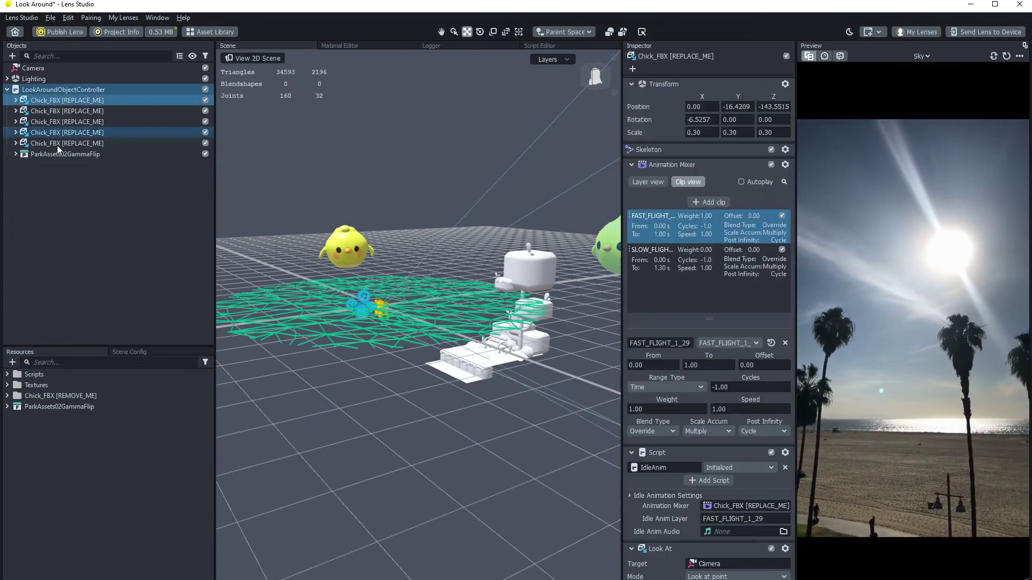
key("Delete")
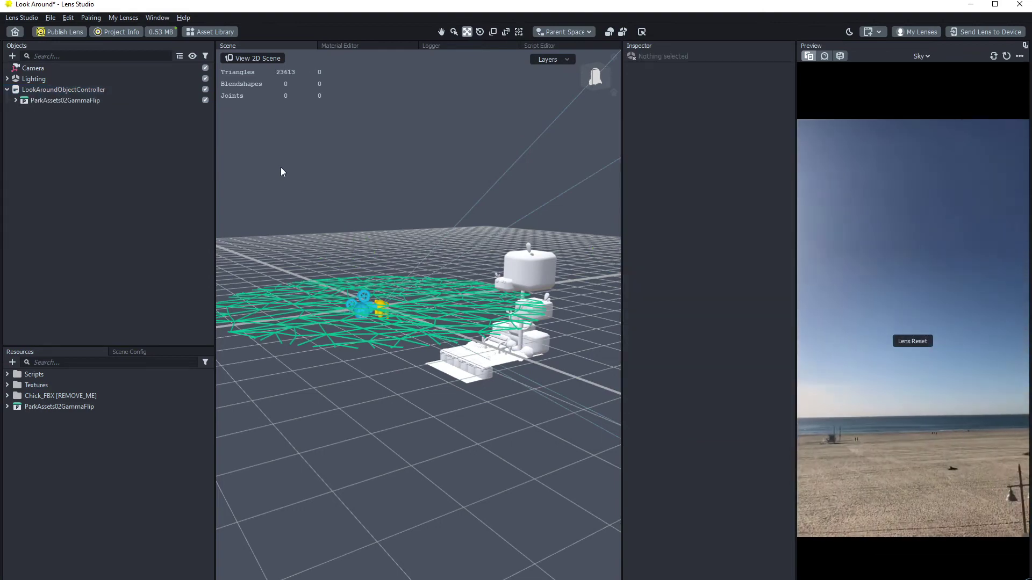
right_click_drag(539, 350, 526, 343)
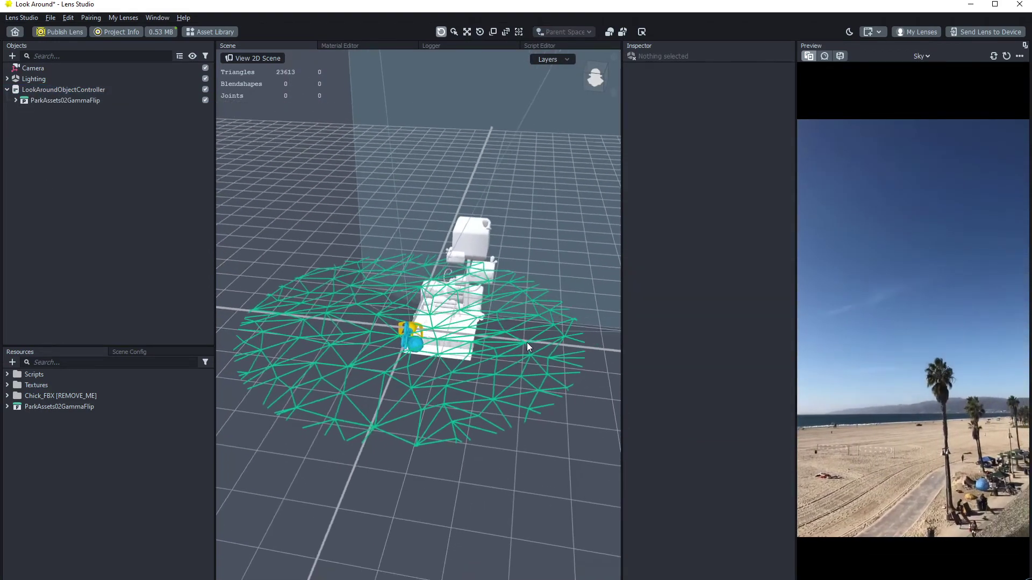
- Import ParkAssets02Gamma from the ParkDash Resources folder with blend shape animation, vertex animation and animation curve optimization disabled
key("alt+Tab")
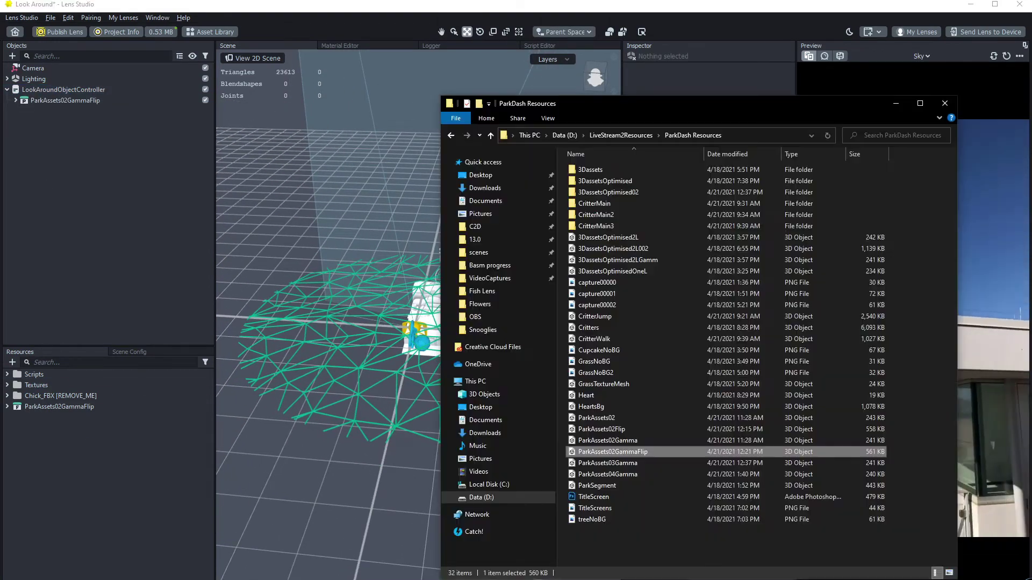
left_click_drag(608, 441, 287, 185)
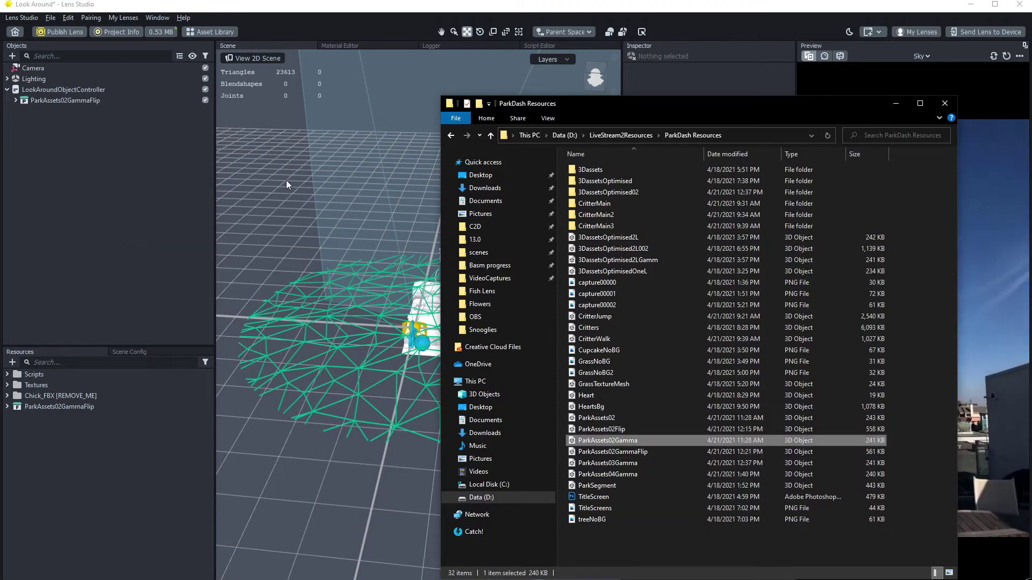
left_click(896, 104)
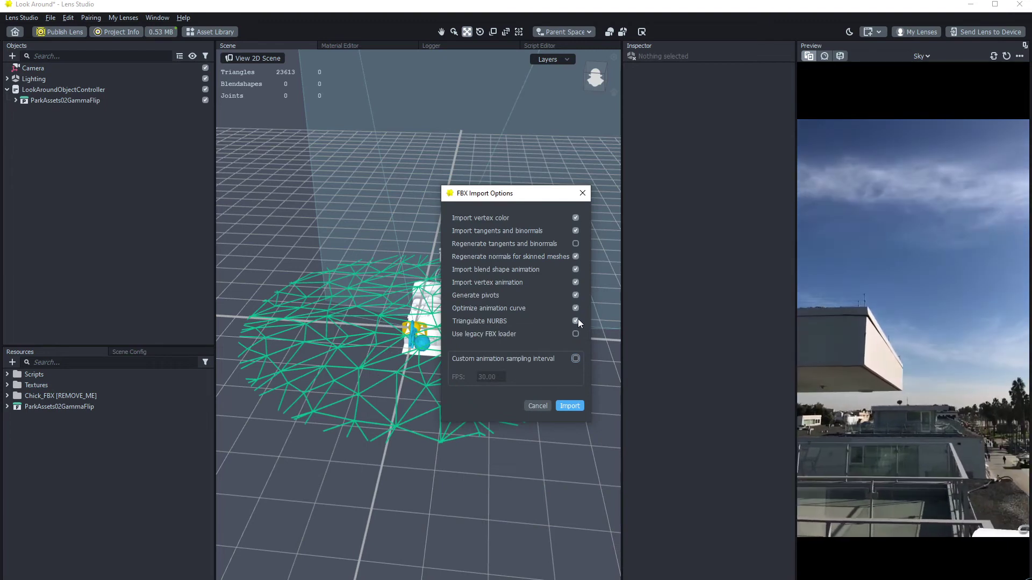
left_click(576, 321)
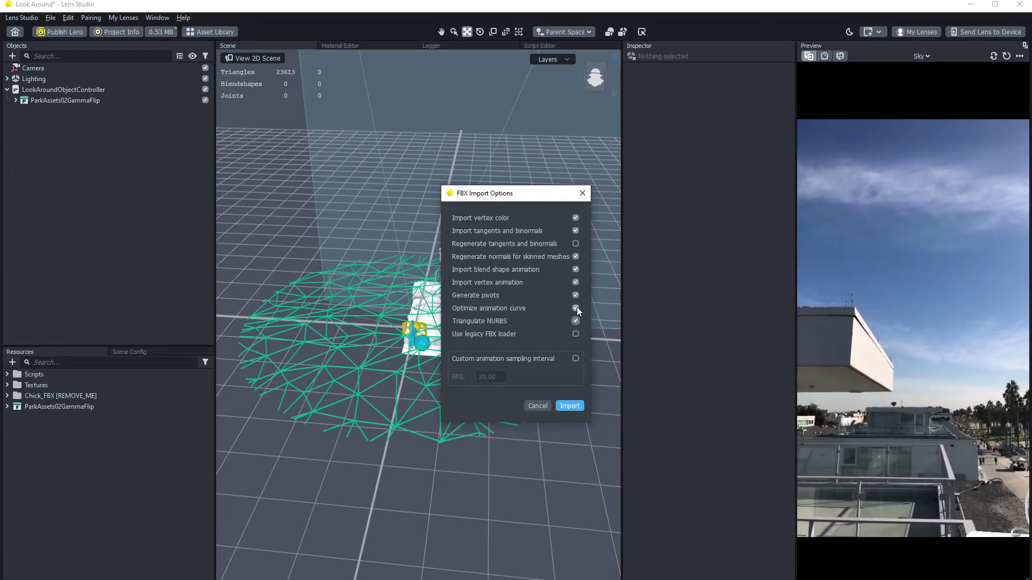
left_click(576, 308)
left_click(575, 282)
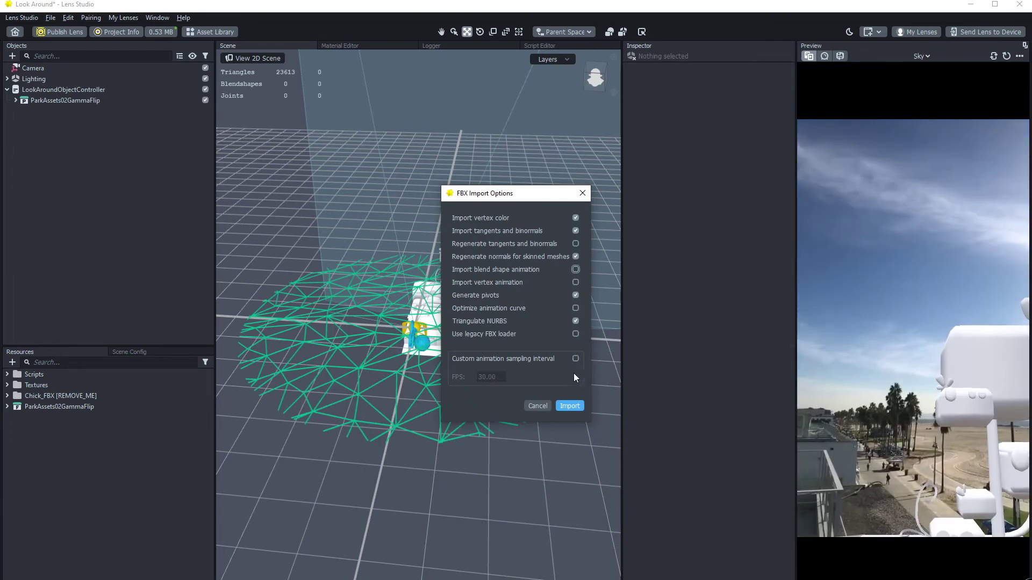
left_click(570, 405)
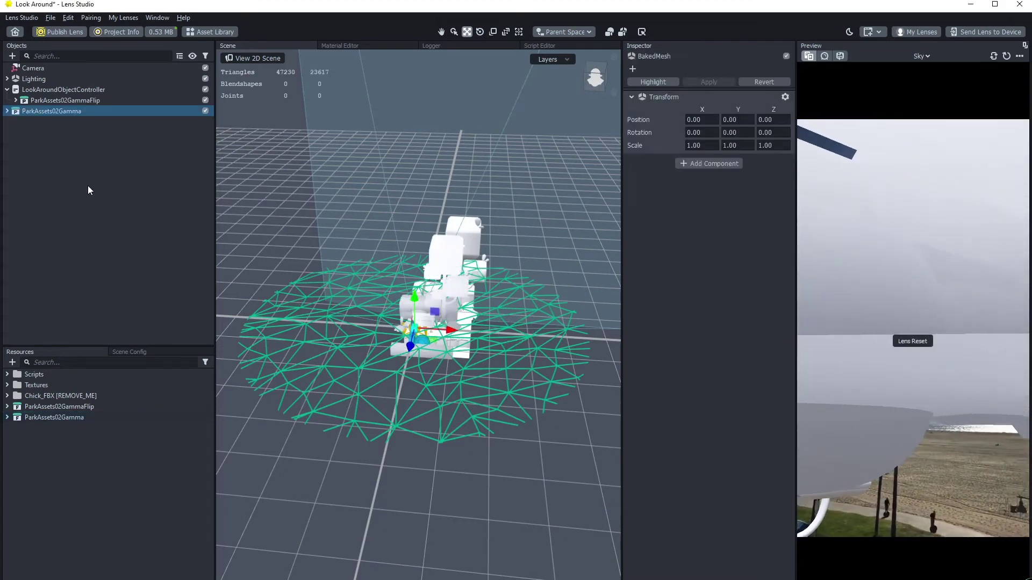
- Parent ParkAssets02Gamma to LookAroundObjectController and place it beside the flipped model at about X 28.4, Y -20.1, Z -38.6, scaled to about 1.75
left_click(52, 111)
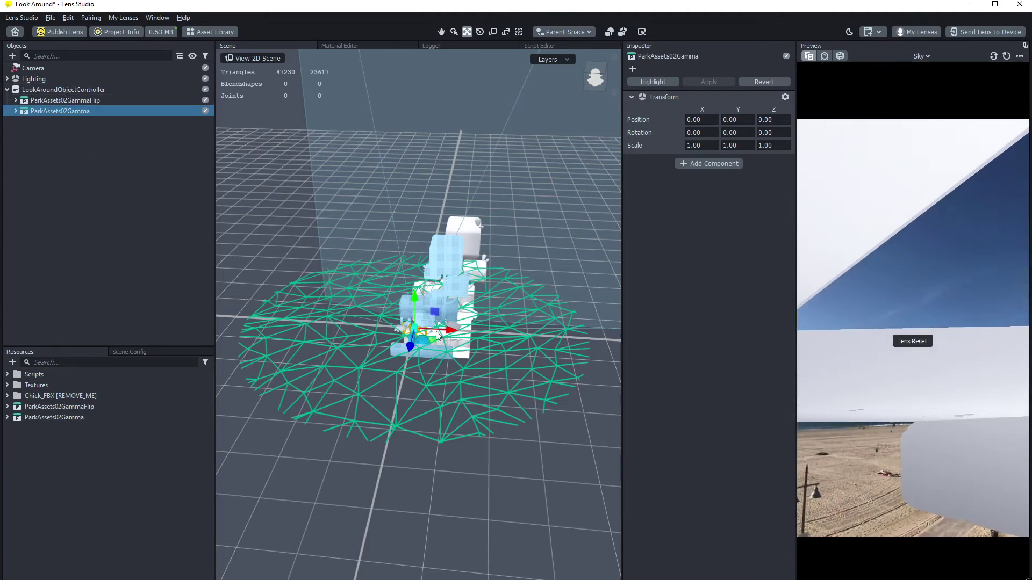
left_click_drag(431, 338, 514, 325)
key("r")
middle_click_drag(515, 325, 457, 382)
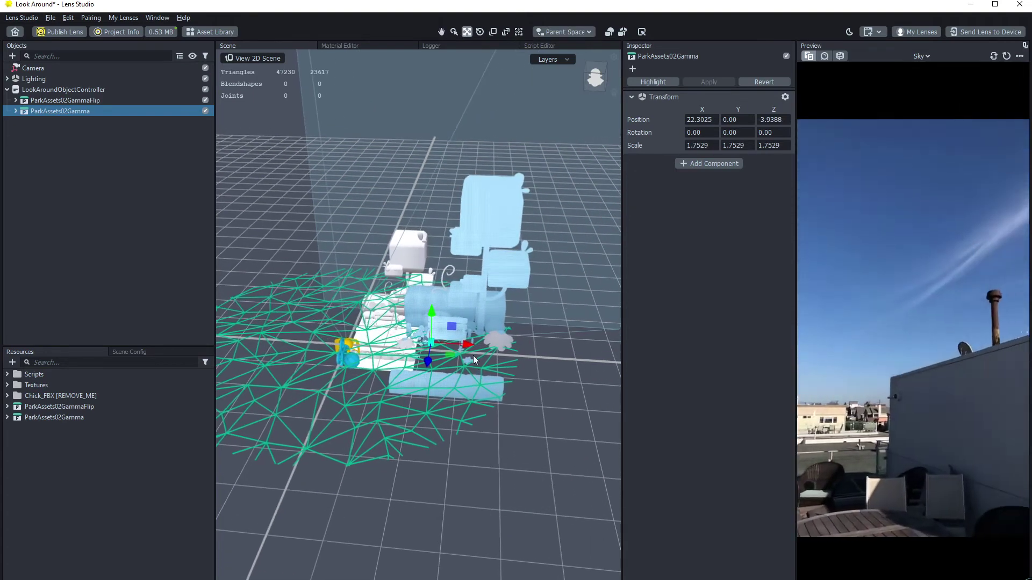
mouse_move(473, 356)
left_mouse_down()
mouse_move(475, 342)
mouse_move(432, 437)
mouse_move(435, 360)
mouse_move(384, 392)
mouse_move(385, 322)
mouse_move(454, 356)
left_mouse_up()
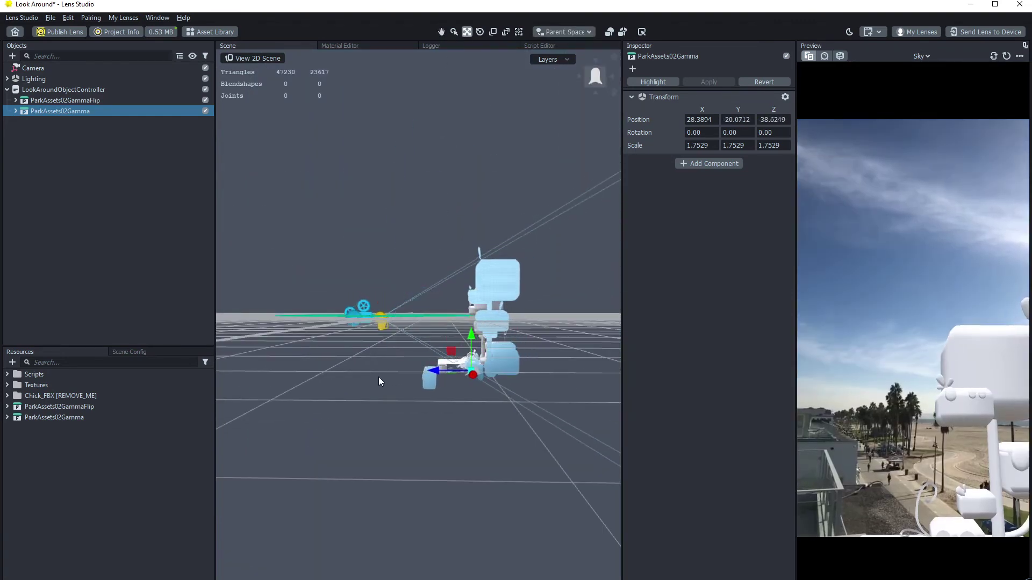
left_click_drag(379, 381, 457, 368, "alt")
scroll(457, 369, "up", 3)
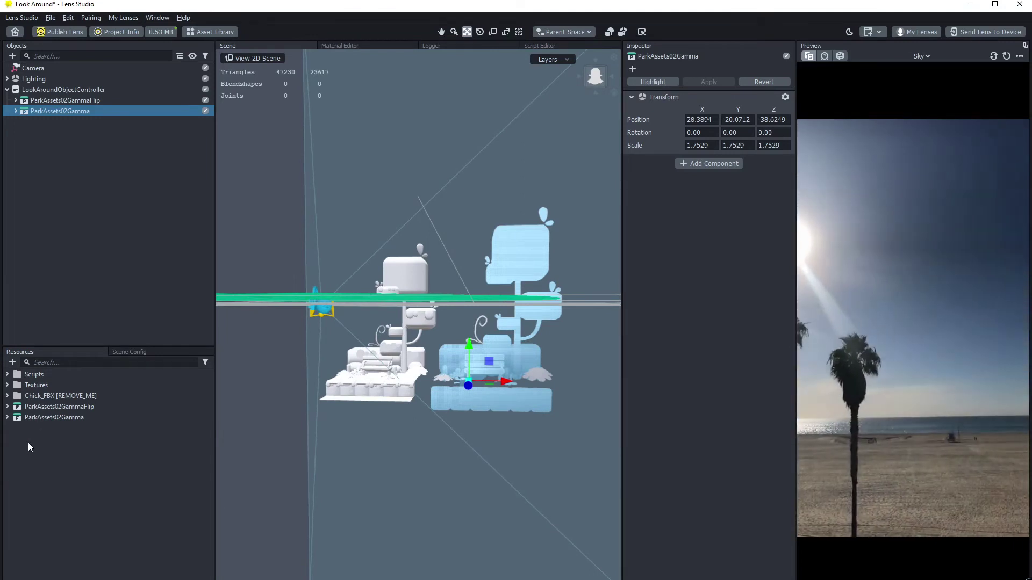
scroll(380, 402, "up", 3)
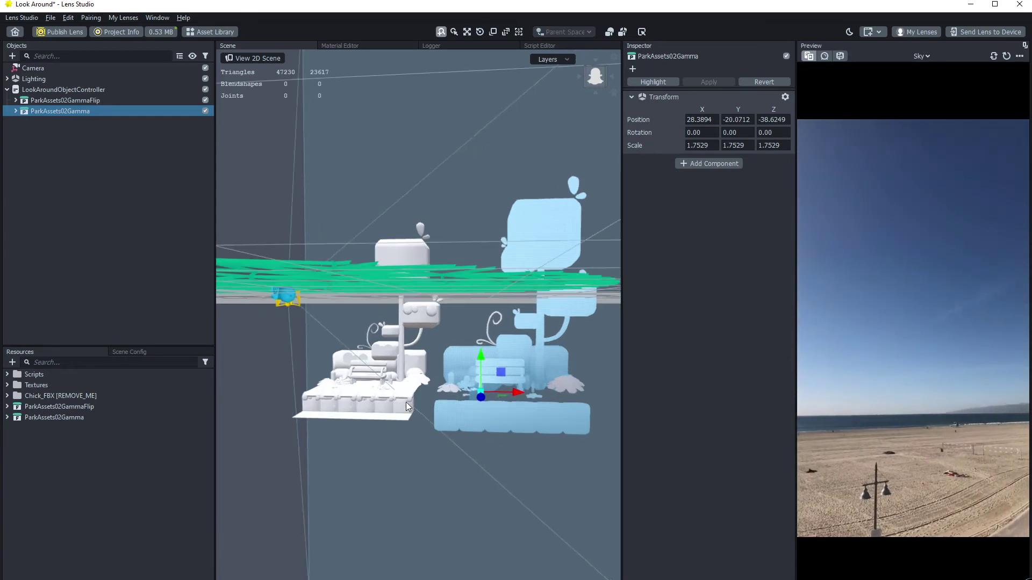
- Compare the geometry of the ParkAssets02GammaFlip and ParkAssets02Gamma models from several angles in a widened scene view
left_click_drag(434, 373, 432, 283, "alt")
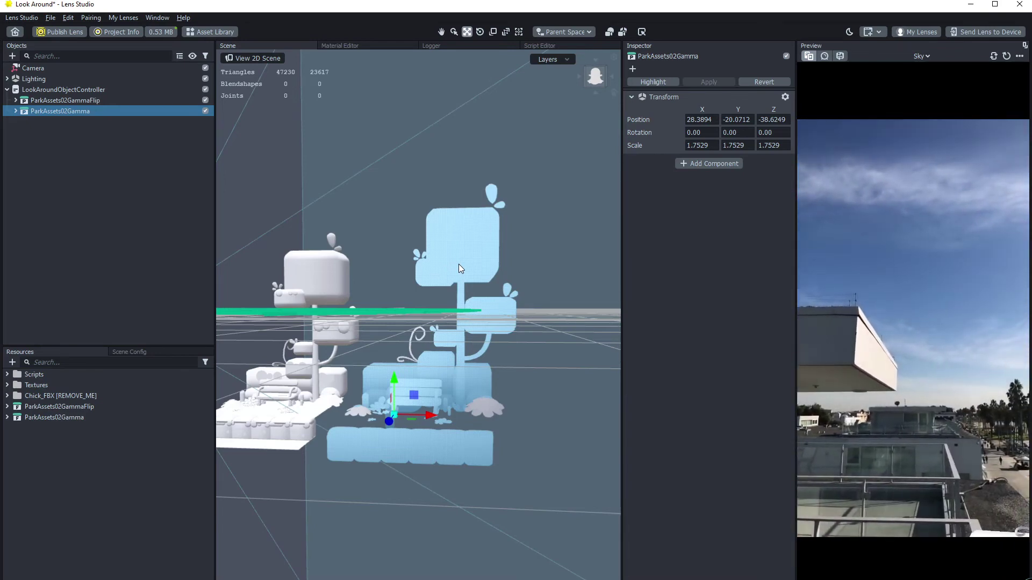
right_click_drag(333, 387, 435, 328)
left_click(340, 465)
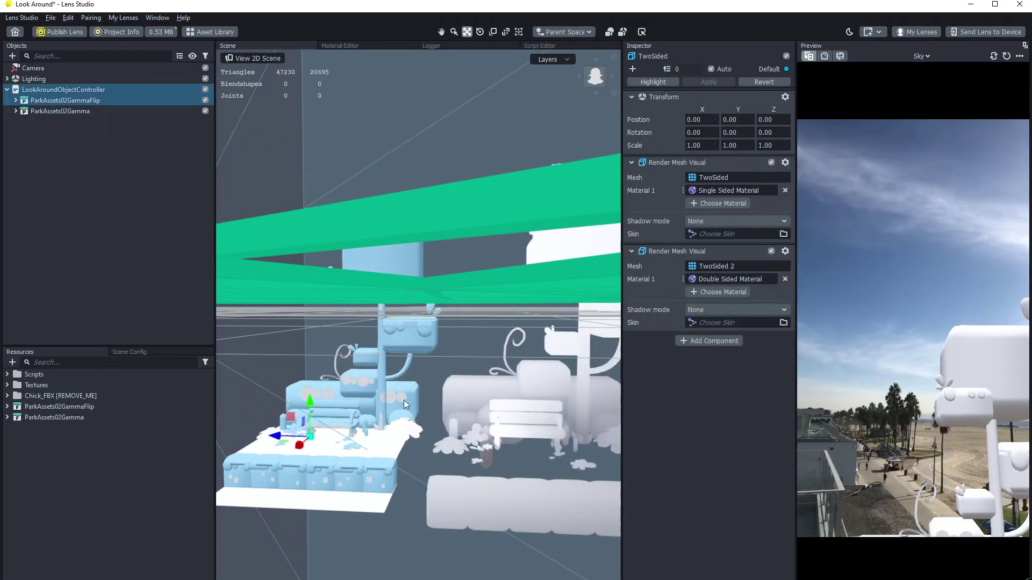
right_click_drag(405, 400, 253, 455)
left_click(253, 455)
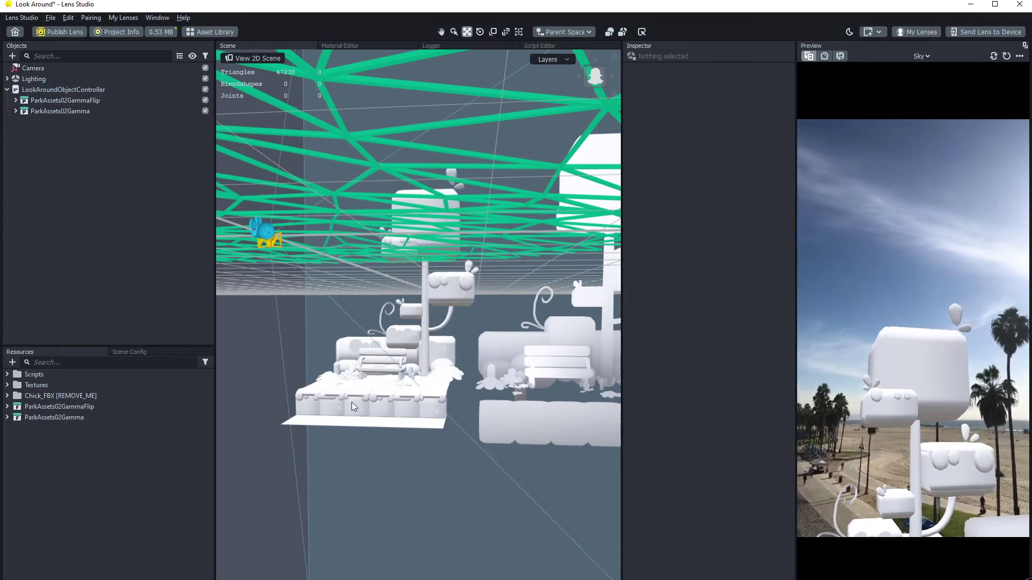
right_click_drag(461, 414, 363, 458)
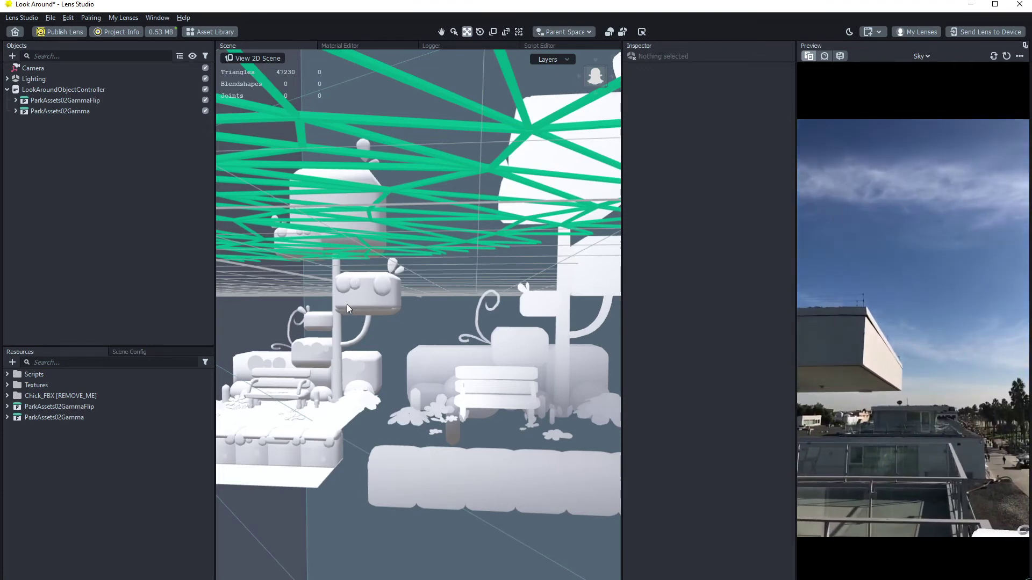
right_click_drag(346, 304, 465, 336)
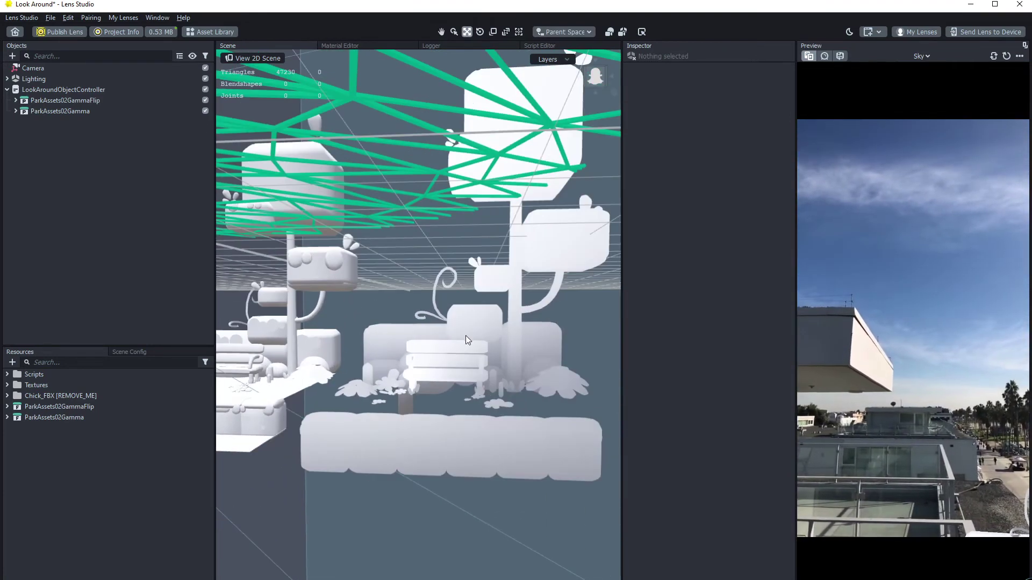
mouse_move(428, 357)
middle_mouse_down()
mouse_move(350, 373)
mouse_move(414, 397)
mouse_move(421, 352)
middle_mouse_up()
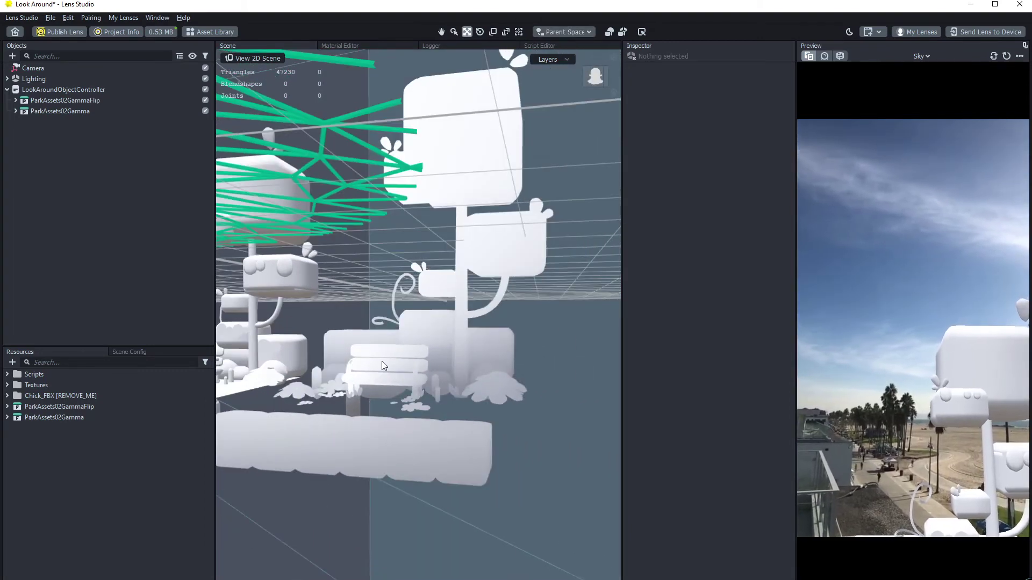
right_click_drag(318, 308, 305, 373)
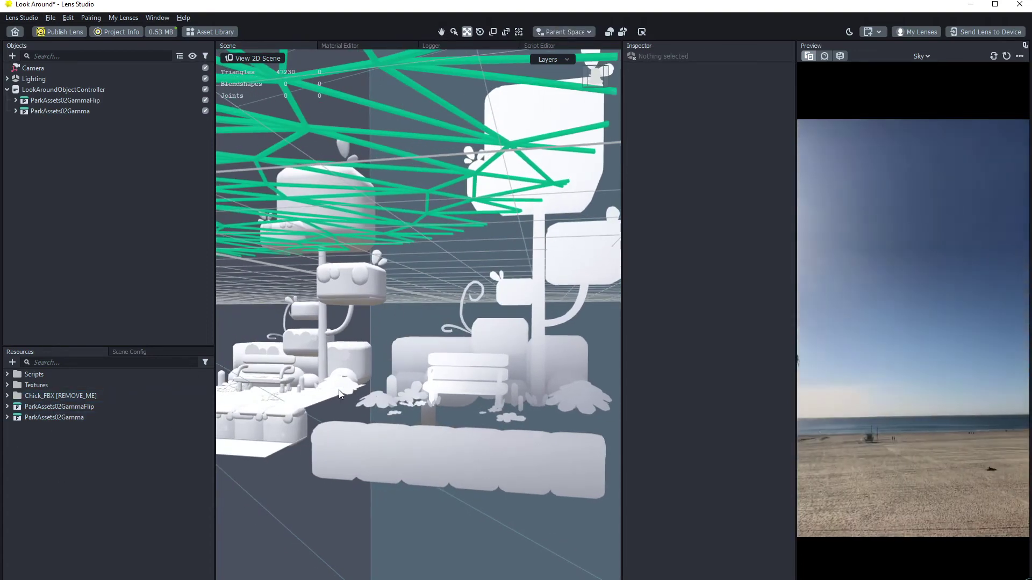
middle_click_drag(338, 389, 496, 375)
right_click_drag(496, 375, 606, 385)
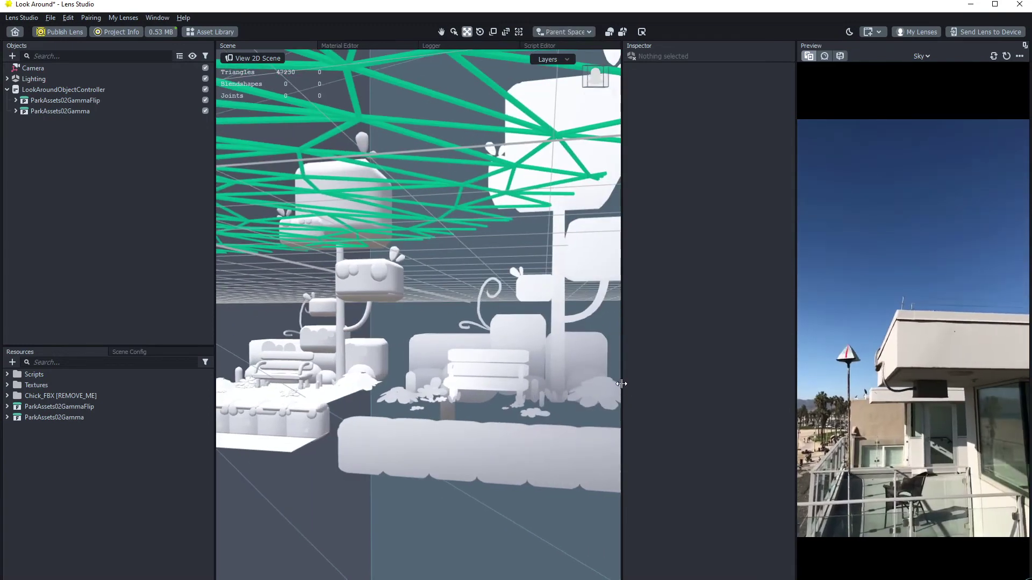
left_click_drag(217, 296, 141, 293)
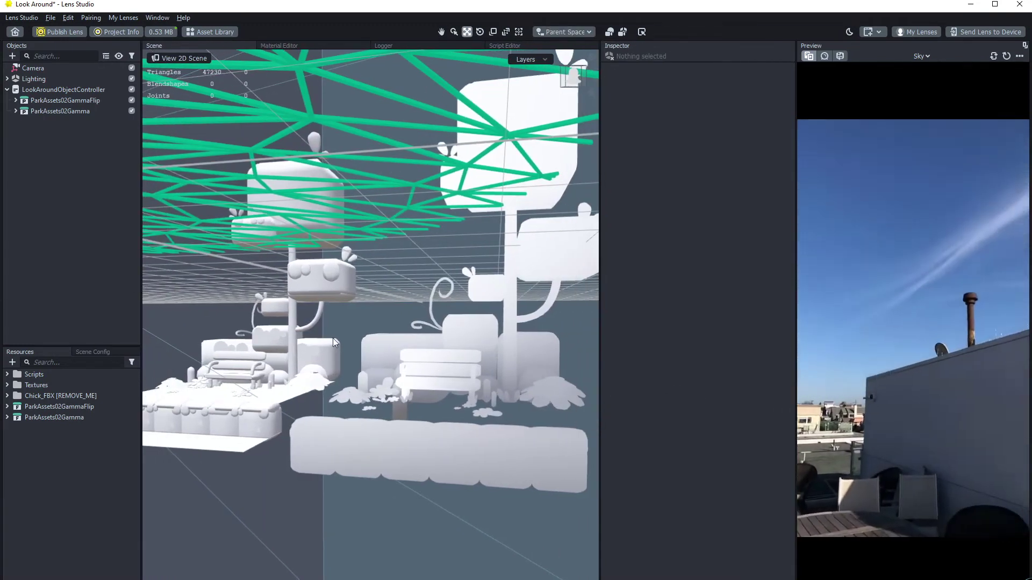
right_click_drag(334, 337, 319, 371)
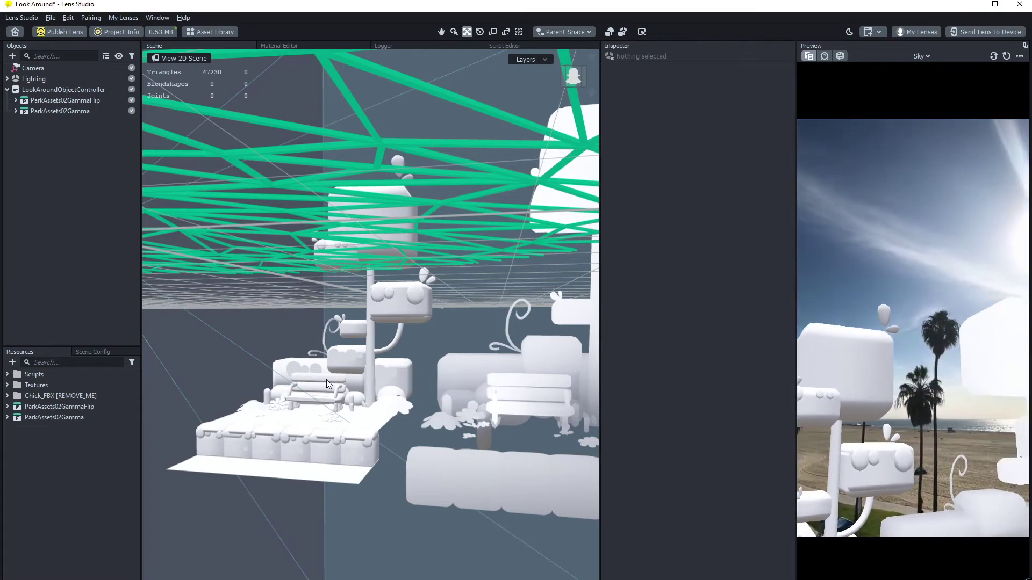
- Open the Double Sided Material from the Materials folder of the ParkAssets02GammaFlip resource
left_click(7, 406)
left_click(15, 439)
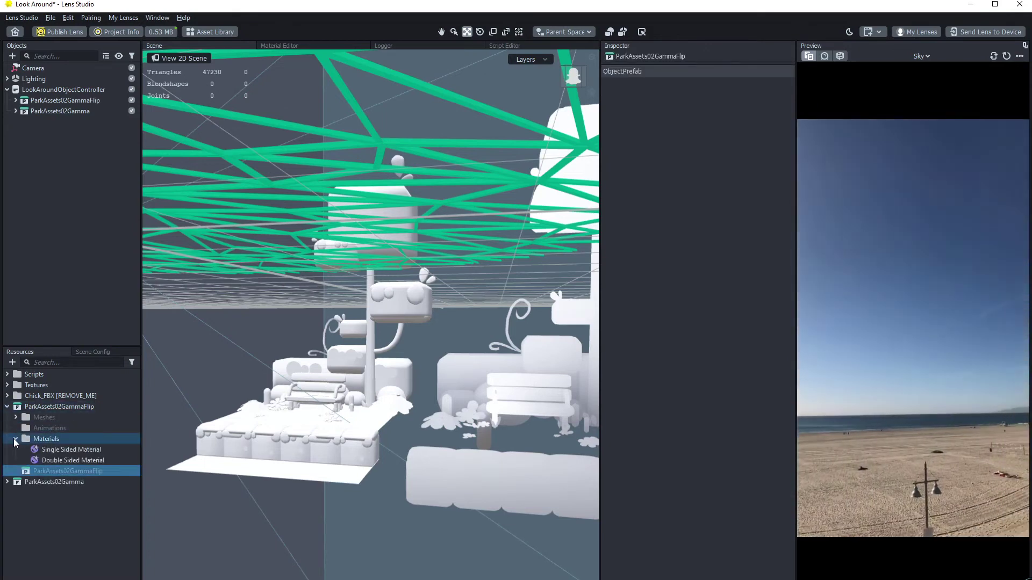
left_click(51, 459)
key("f")
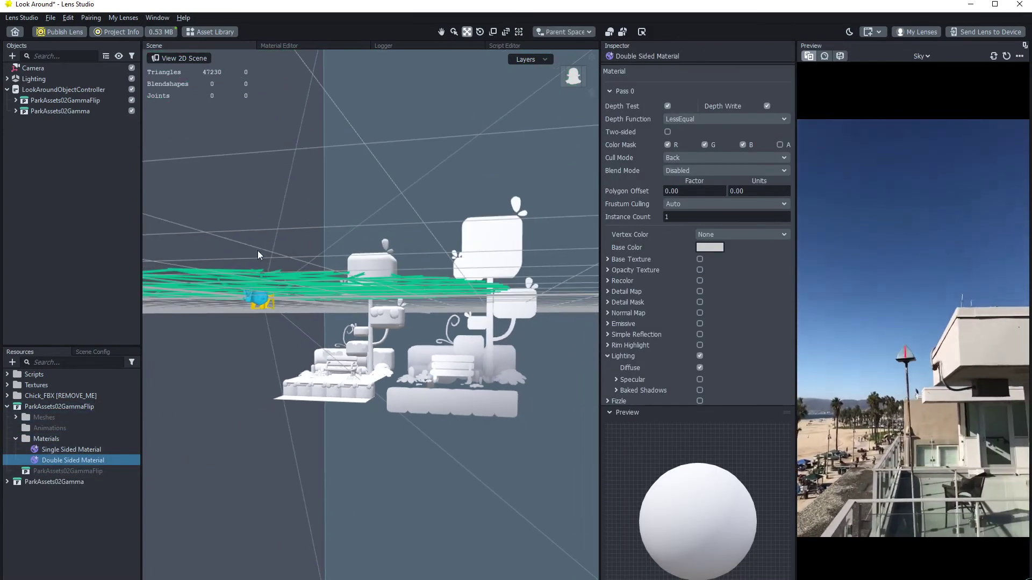
- Expand the object hierarchies of ParkAssets02GammaFlip and ParkAssets02Gamma down to their TwoSided and OneSided meshes
key("ctrl+a")
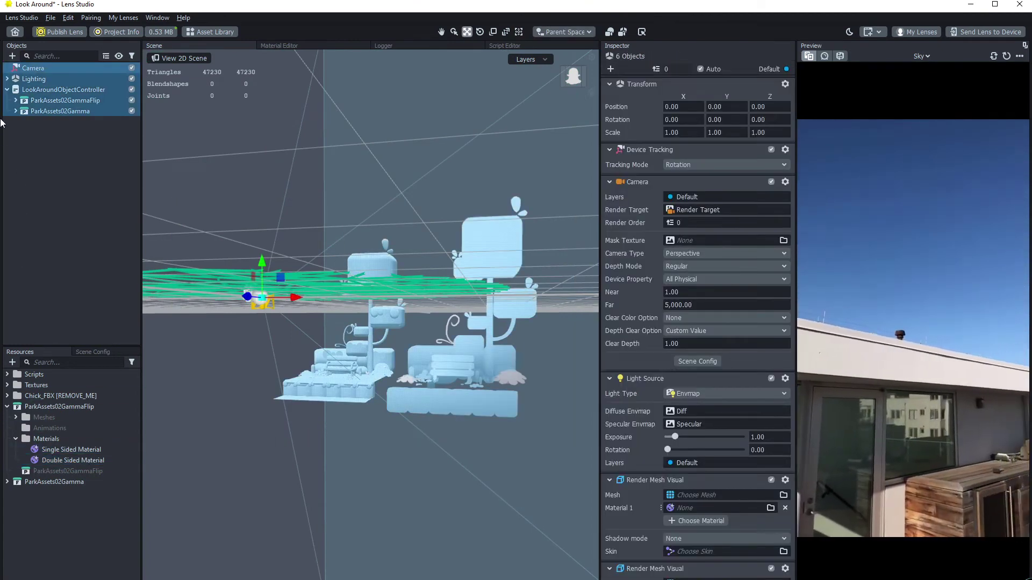
left_click(15, 100)
left_click(16, 122)
left_click(24, 133)
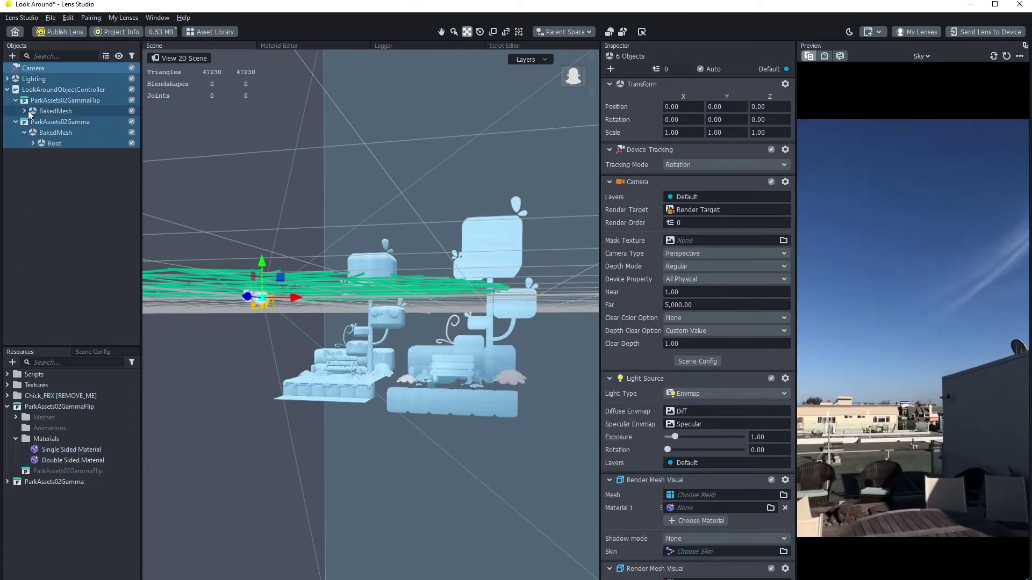
left_click(24, 111)
left_click(32, 154)
left_click(33, 122)
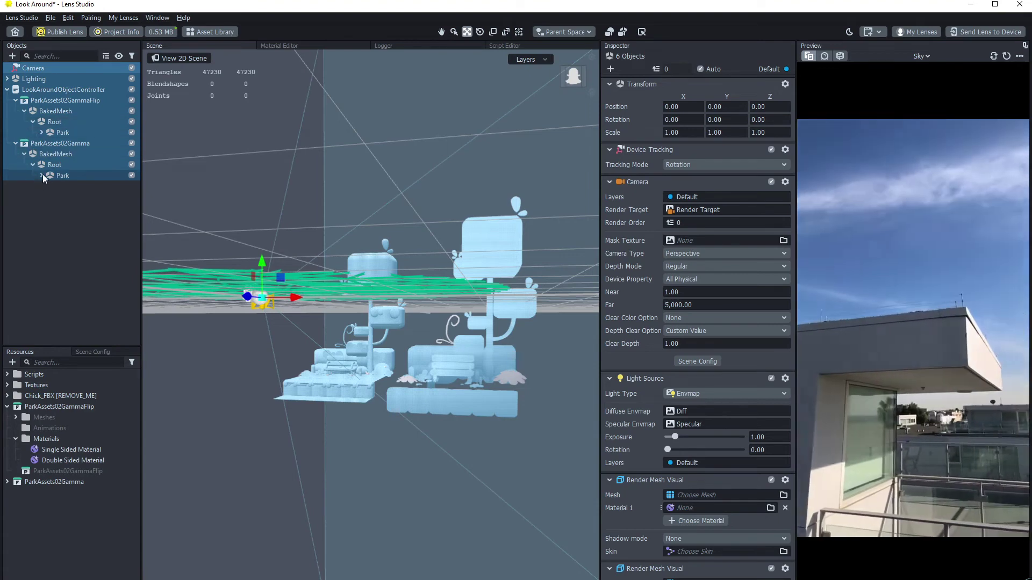
left_click(41, 175)
left_click(41, 133)
- Assign Double Sided Material to both Render Mesh Visuals of both models' TwoSided and OneSided meshes, and set its vertex color to Base Color
left_click(69, 143)
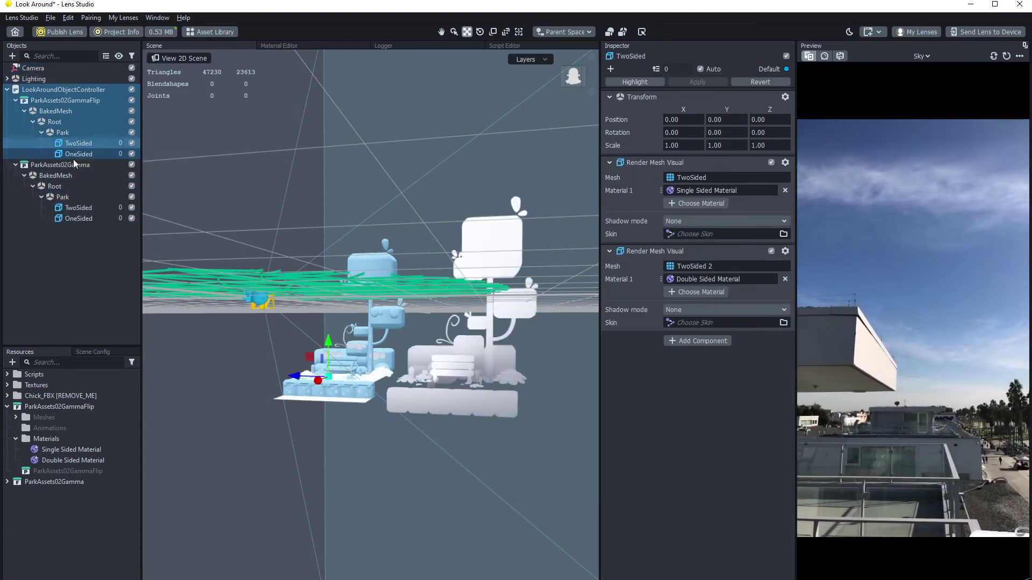
left_click(76, 209, "ctrl")
left_click(75, 219, "ctrl")
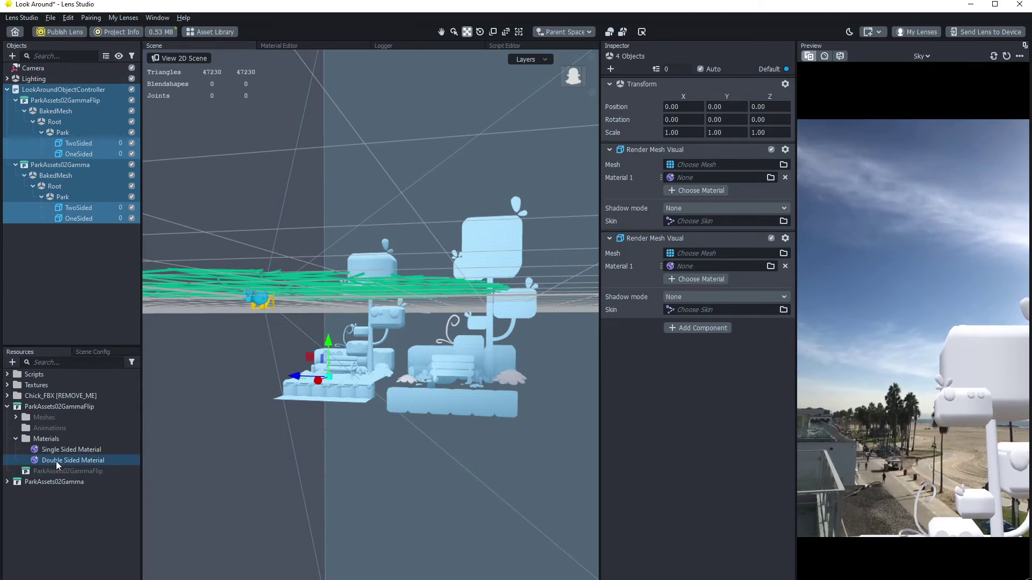
left_click_drag(56, 461, 672, 238)
left_click_drag(690, 180, 690, 179)
left_click_drag(70, 461, 698, 267)
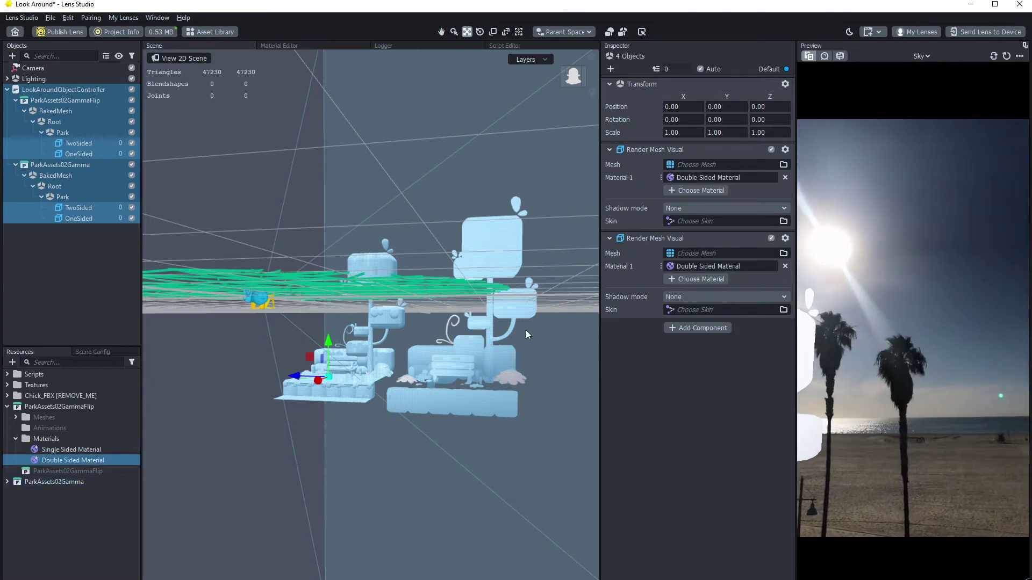
left_click(75, 461)
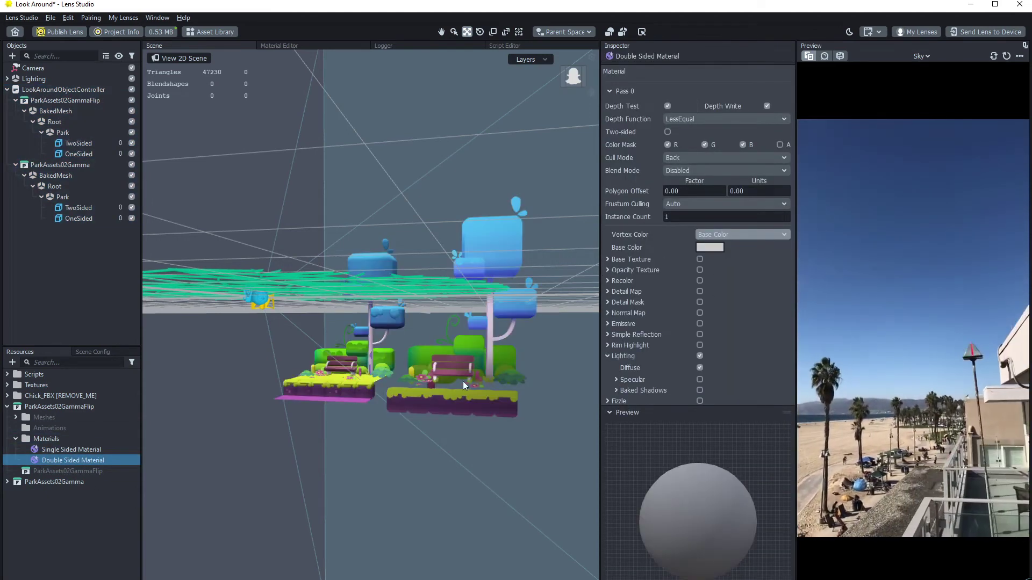
- Examine the vertex-colored flipped and unflipped park models close up, comparing ground, bench, plants and tree from several angles
scroll(466, 416, "up", 10)
scroll(397, 373, "up", 10)
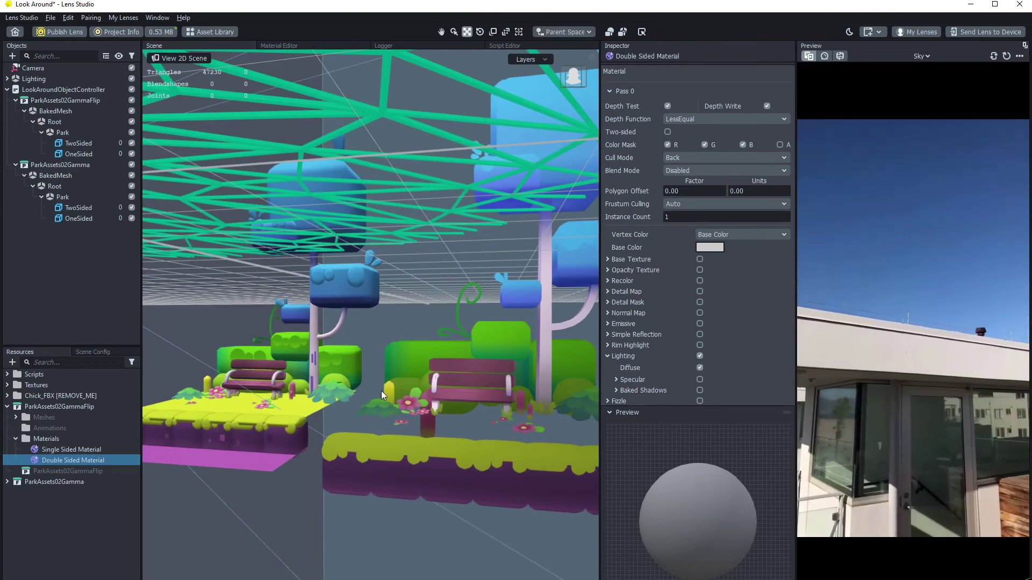
scroll(339, 374, "up", 3)
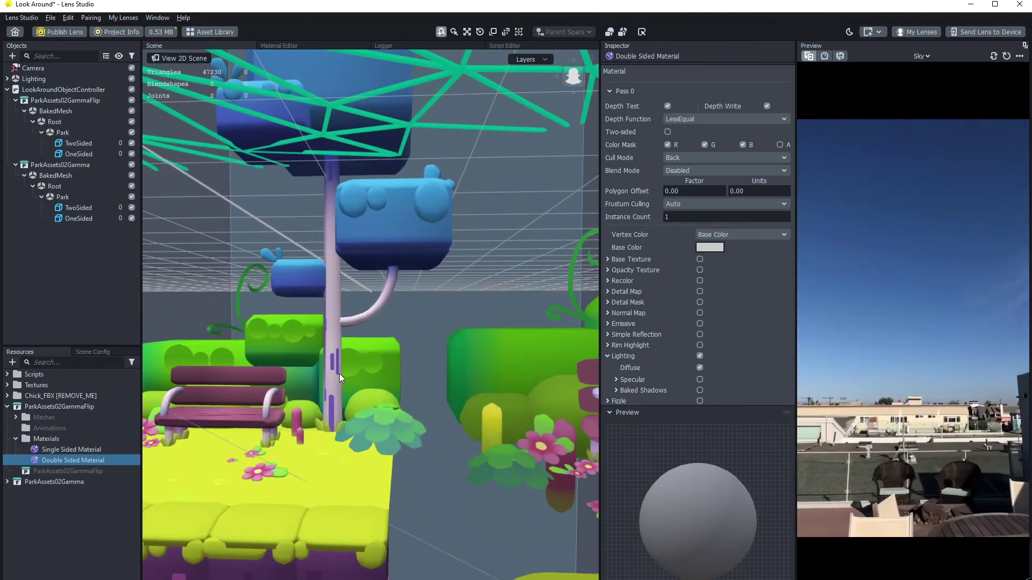
left_click_drag(340, 373, 400, 345, "alt")
scroll(400, 345, "down", 2)
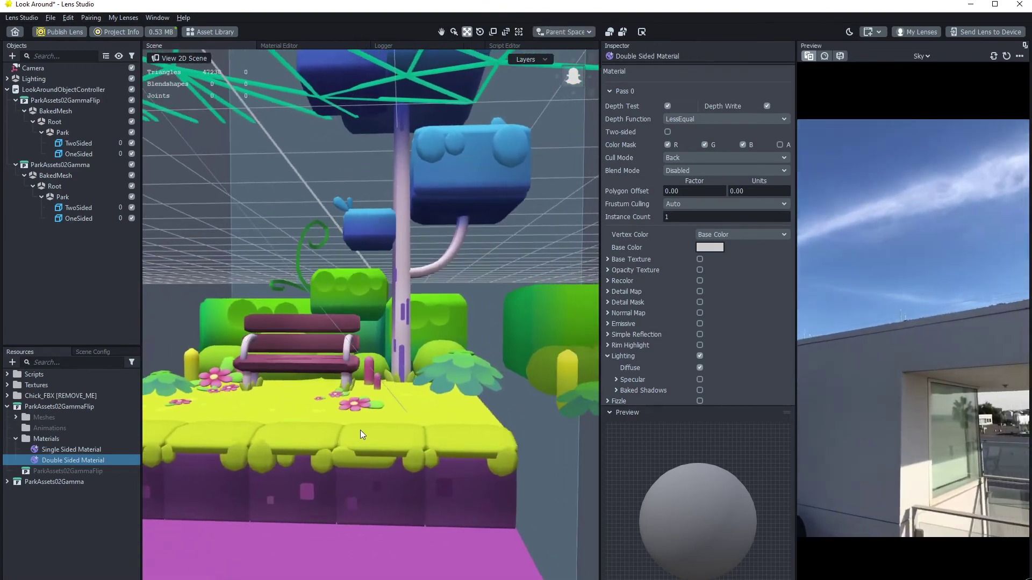
left_click_drag(360, 430, 476, 292, "alt")
scroll(424, 376, "up", 5)
scroll(462, 328, "up", 3)
left_click_drag(458, 348, 538, 328, "alt")
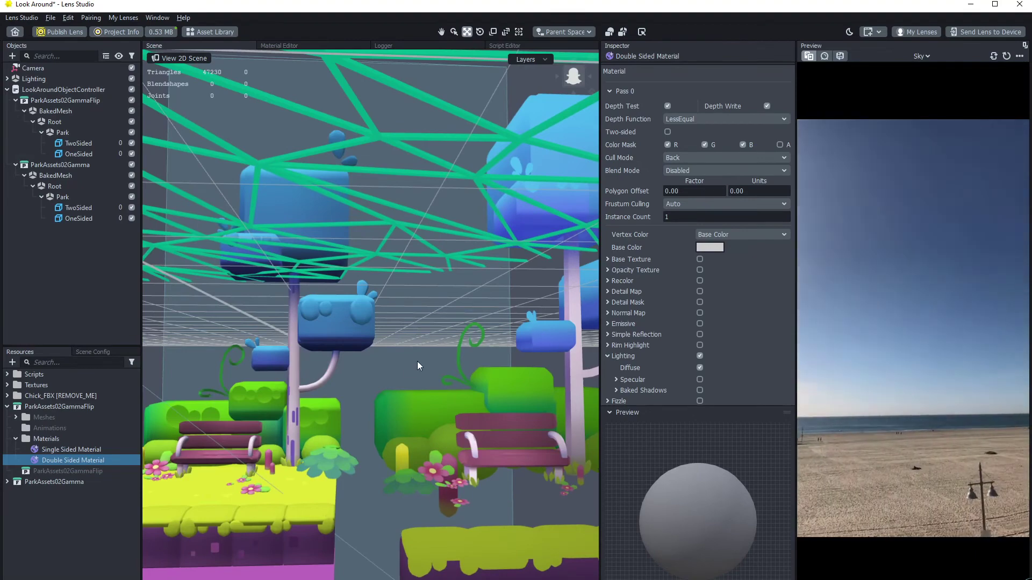
scroll(436, 418, "down", 3)
left_click_drag(456, 418, 372, 312, "alt")
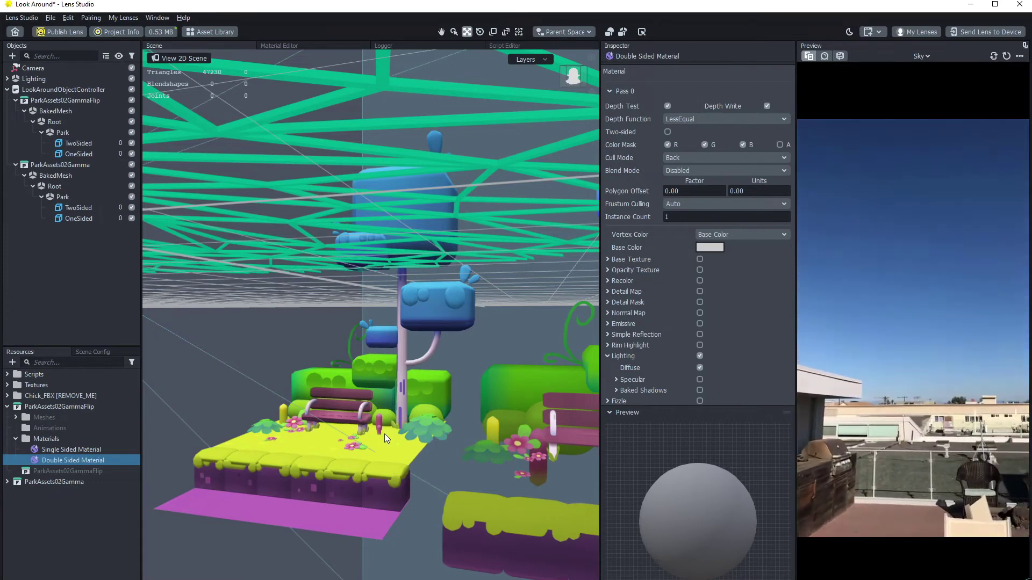
scroll(381, 450, "up", 3)
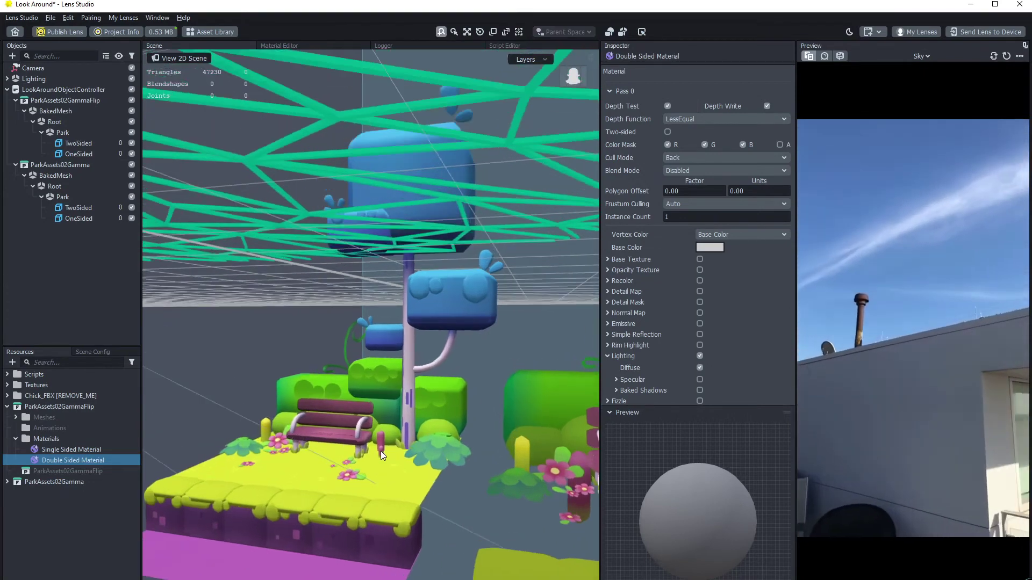
left_click_drag(380, 450, 322, 429, "alt")
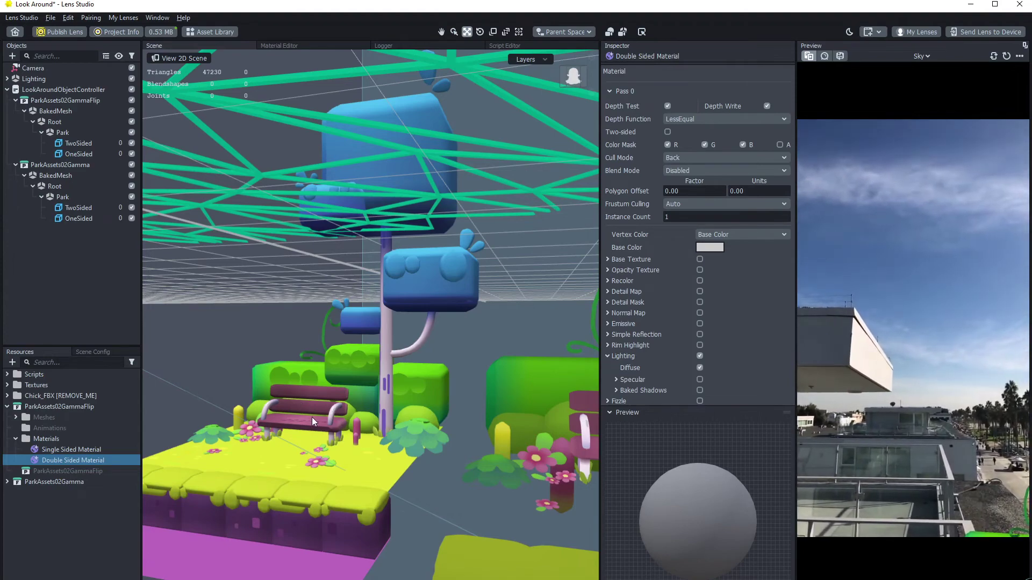
scroll(416, 408, "down", 3)
left_click_drag(420, 404, 323, 372, "alt")
scroll(395, 451, "up", 3)
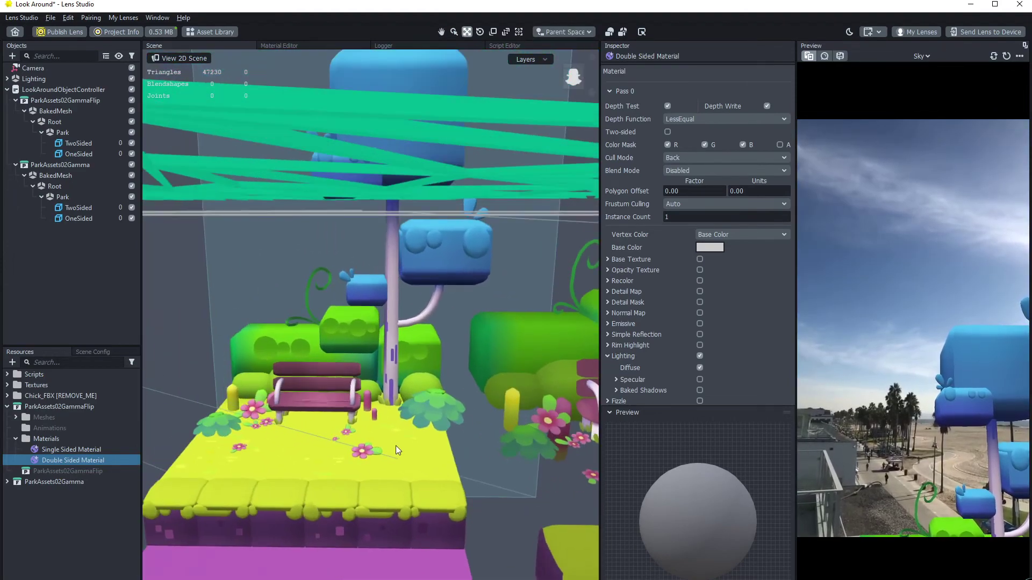
left_click_drag(396, 446, 404, 431, "alt")
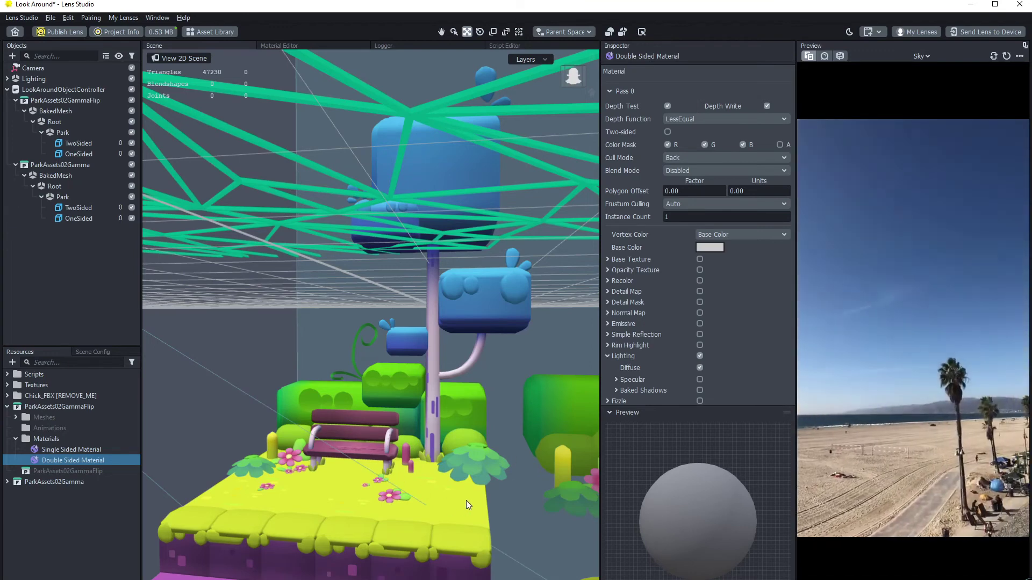
middle_click_drag(466, 501, 332, 151)
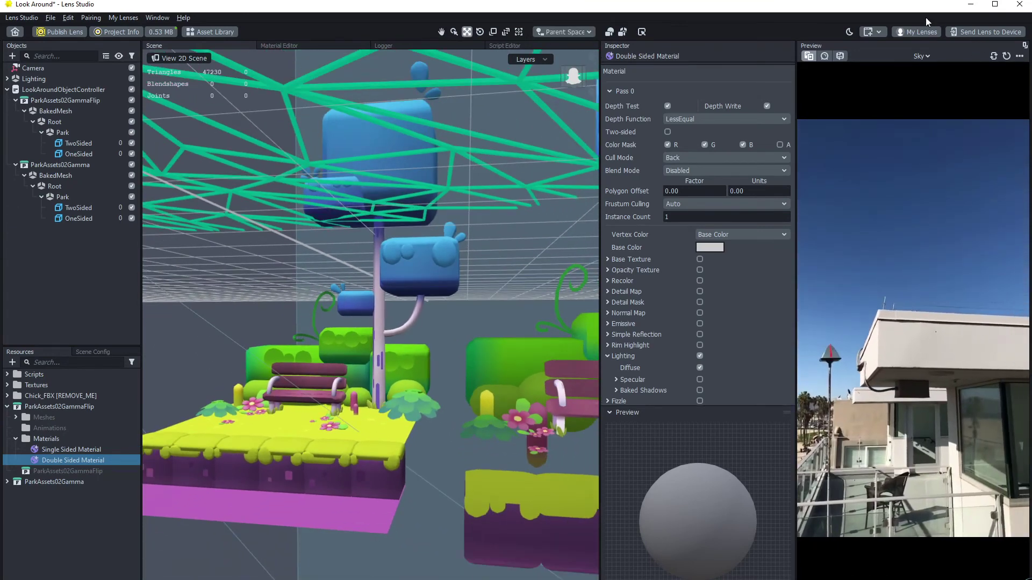
- Close the Look Around project and discard its unsaved changes
left_click(1024, 6)
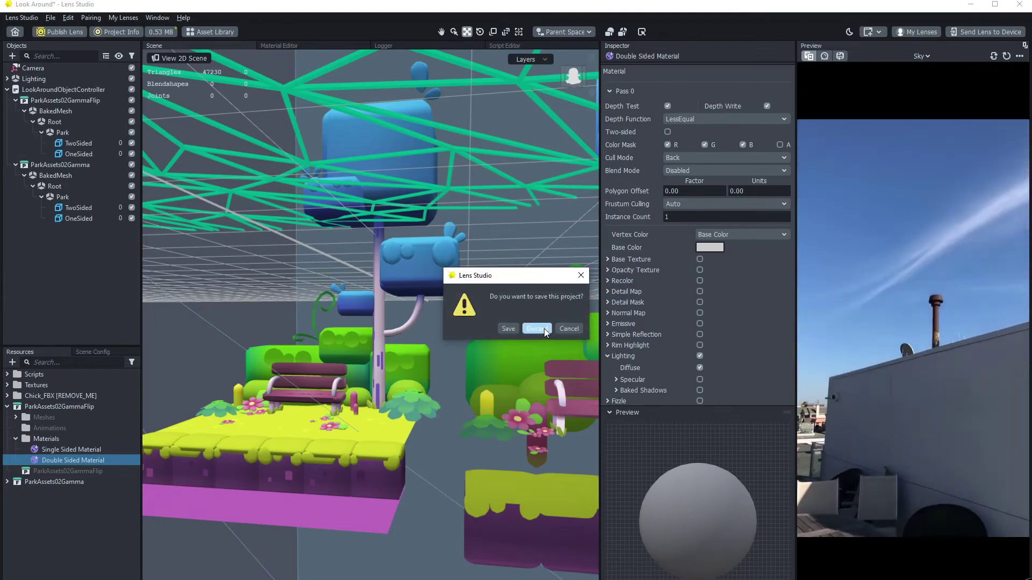
left_click(544, 328)
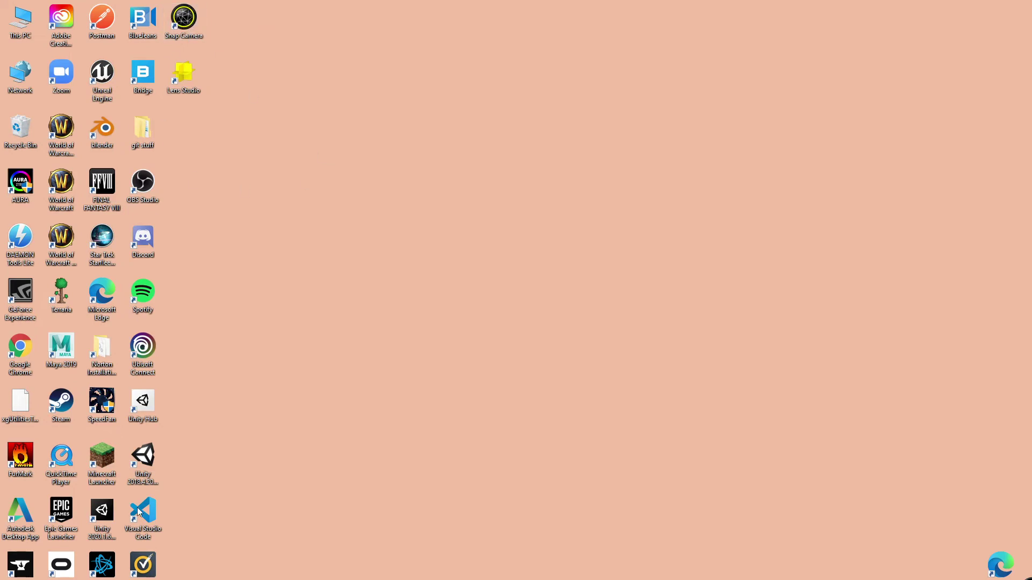
- Switch to Zoom, move its window clear of the desktop shortcuts and open its settings
key("super")
type("zoom")
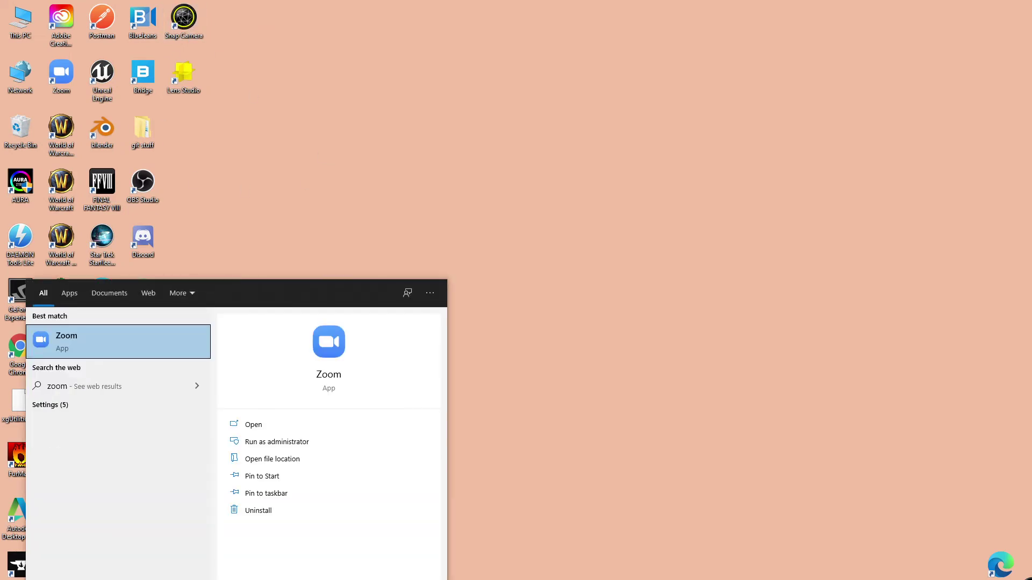
key("Return")
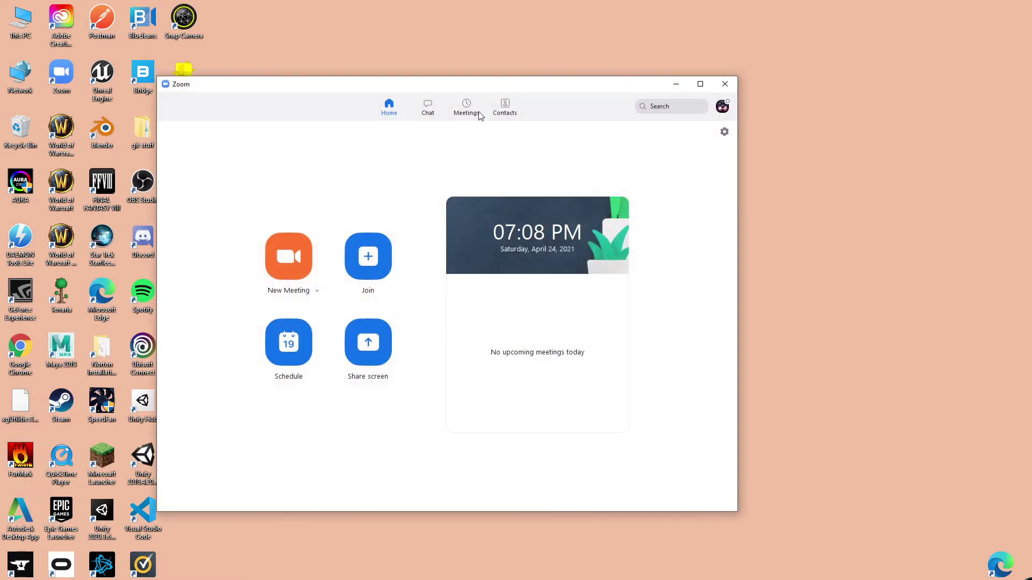
left_click_drag(477, 88, 661, 98)
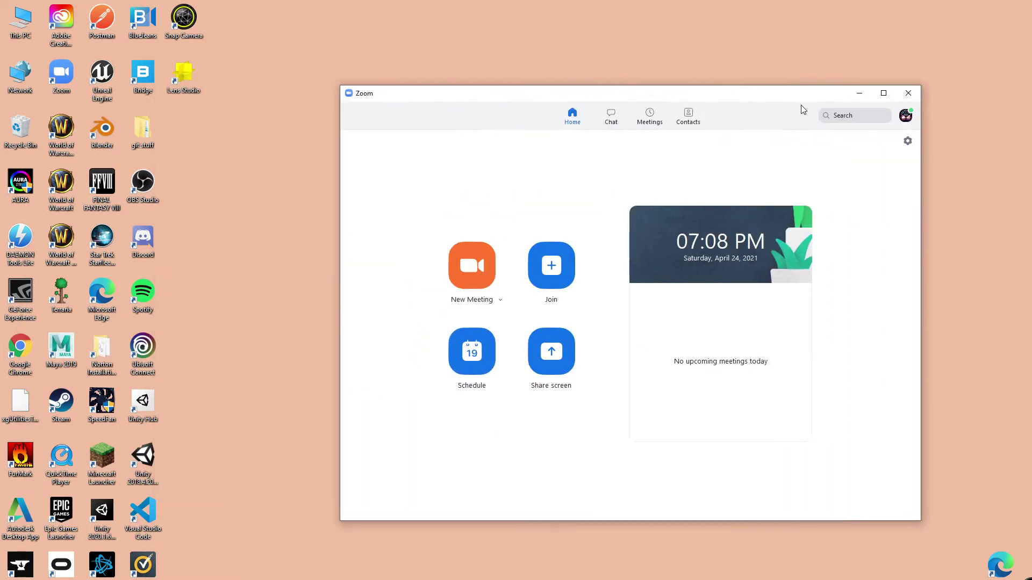
left_click(907, 143)
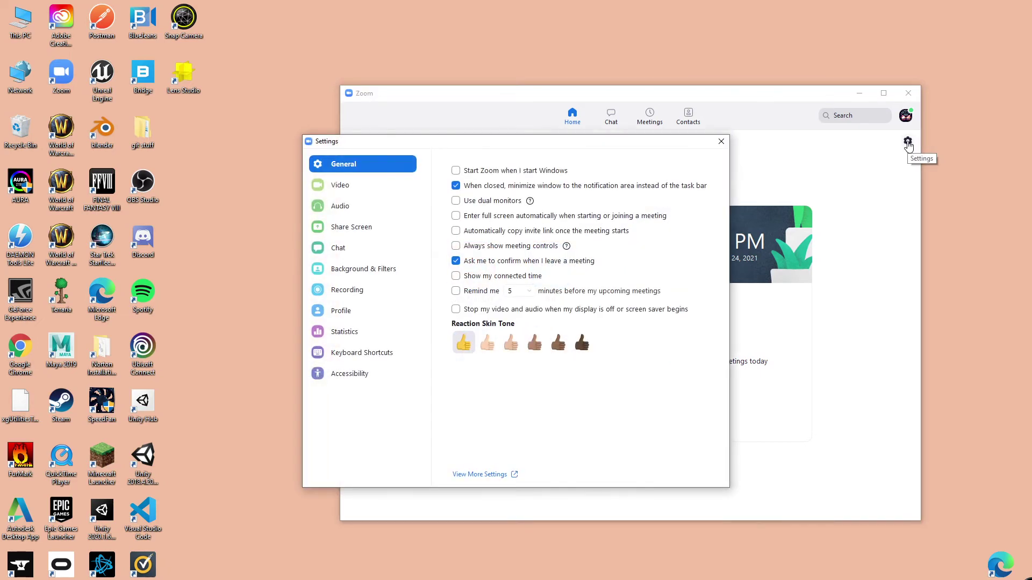
- Set the camera in Zoom's video settings to Snap Camera
left_click(401, 195)
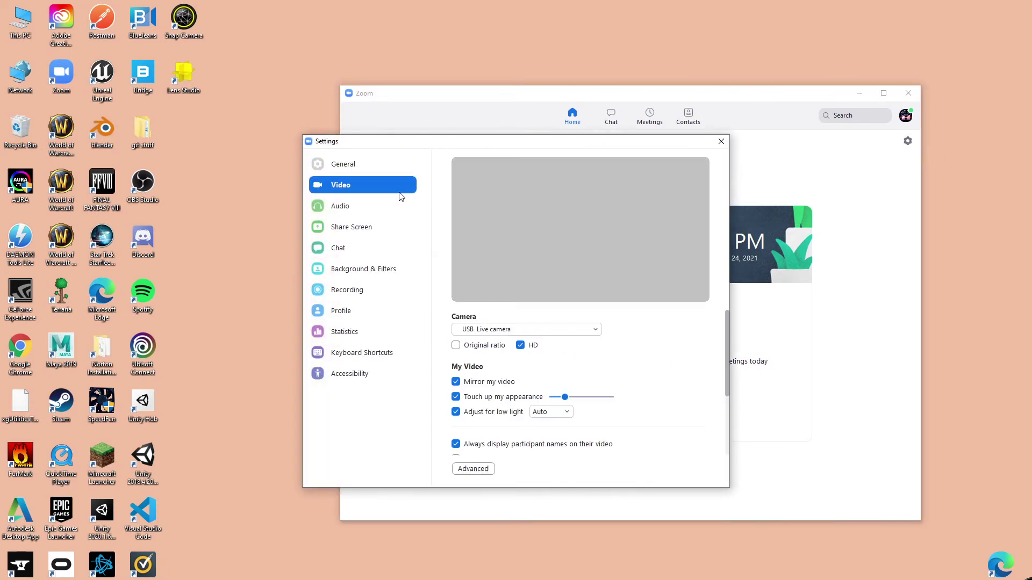
left_click(516, 330)
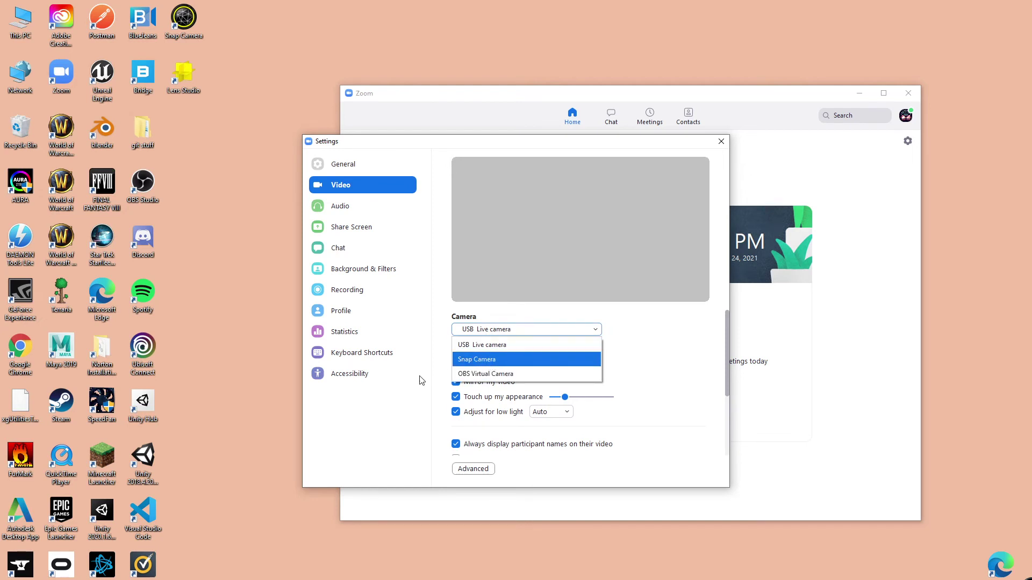
left_click(524, 344)
left_click(503, 331)
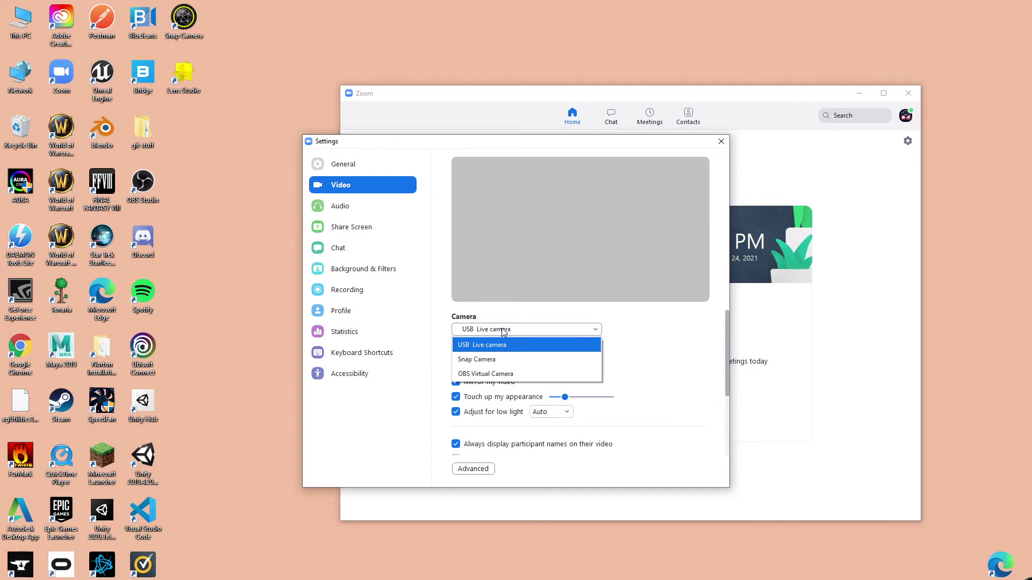
left_click(484, 359)
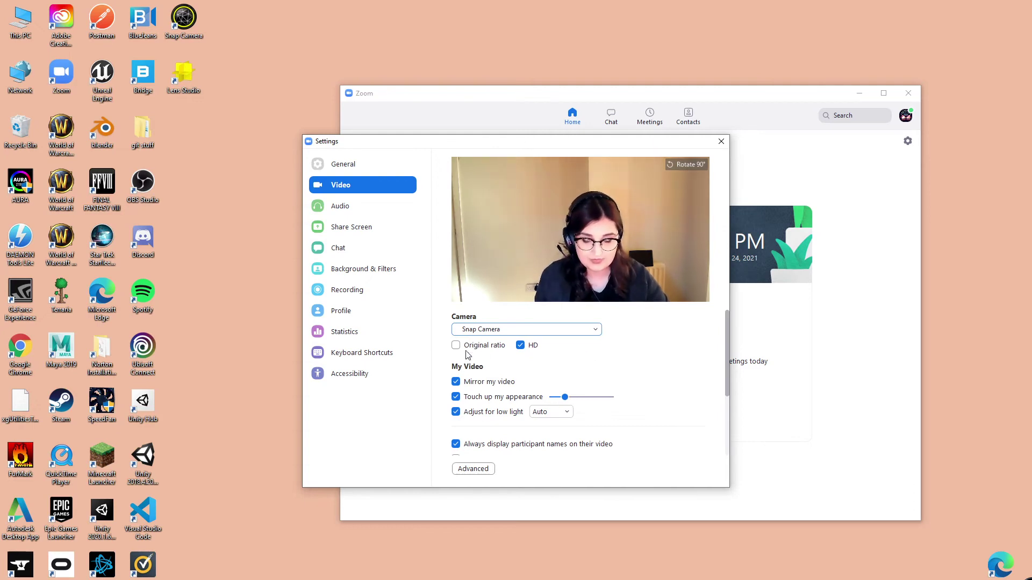
- Place Snap Camera beside the Zoom settings, search its lenses by the creator's name and apply the Cat Hat lens
left_click_drag(378, 158, 322, 160)
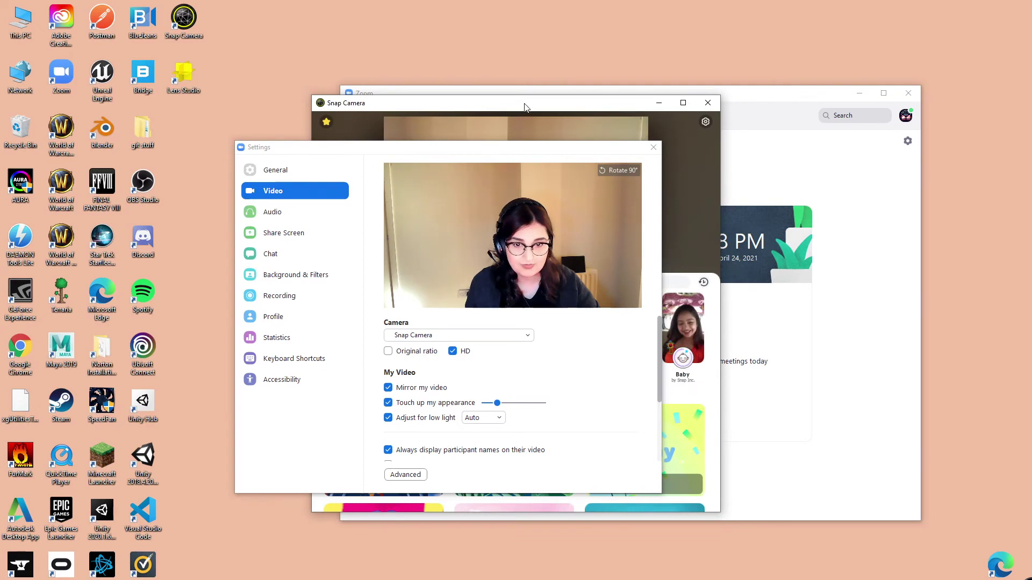
left_click_drag(524, 108, 823, 105)
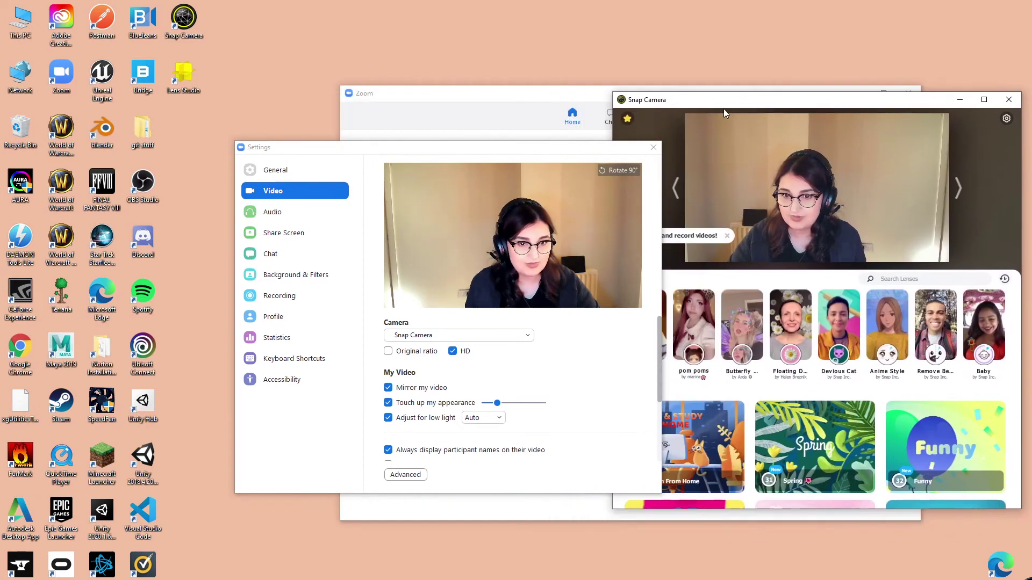
left_click_drag(723, 109, 686, 140)
left_click(906, 309)
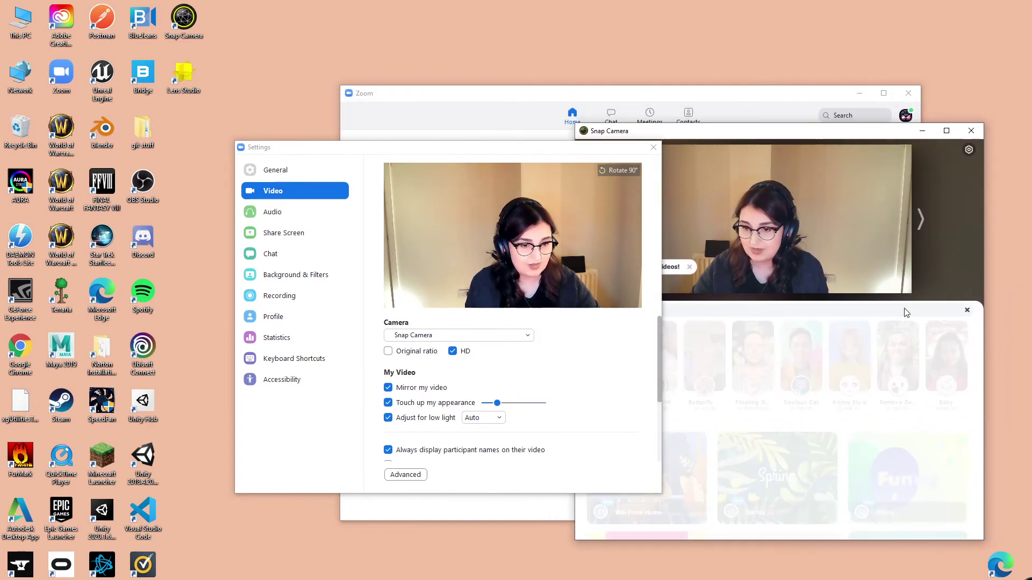
type("r")
type("oxy popsy")
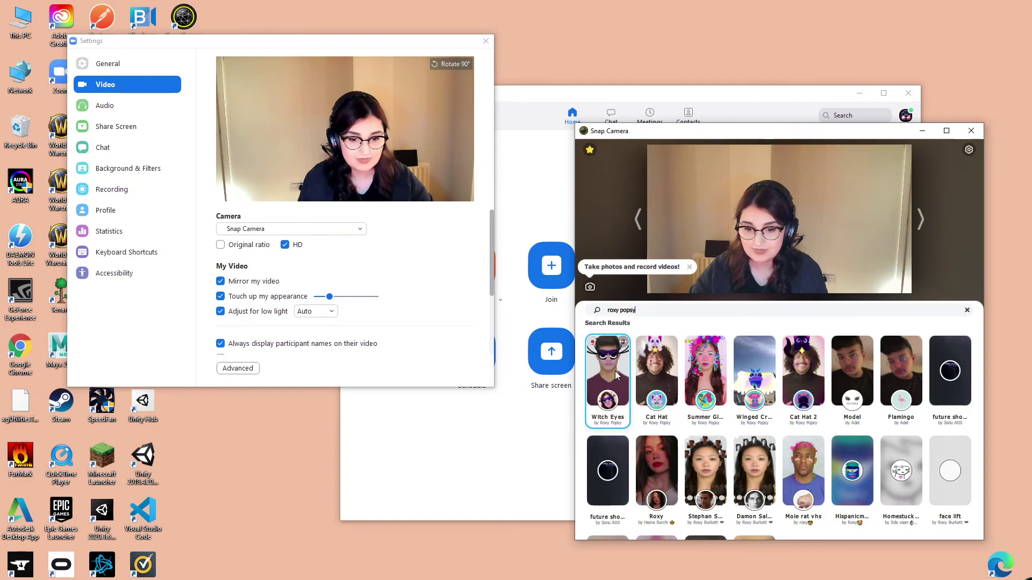
left_click(657, 373)
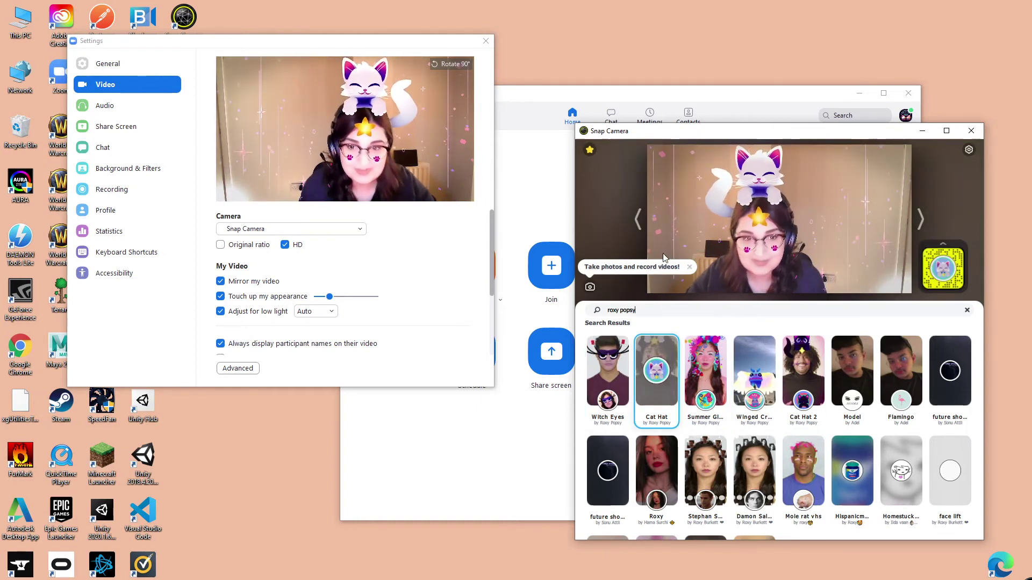
- Bring the Zoom settings in front of Snap Camera and reselect Snap Camera from the available video cameras
left_click_drag(295, 41, 753, 113)
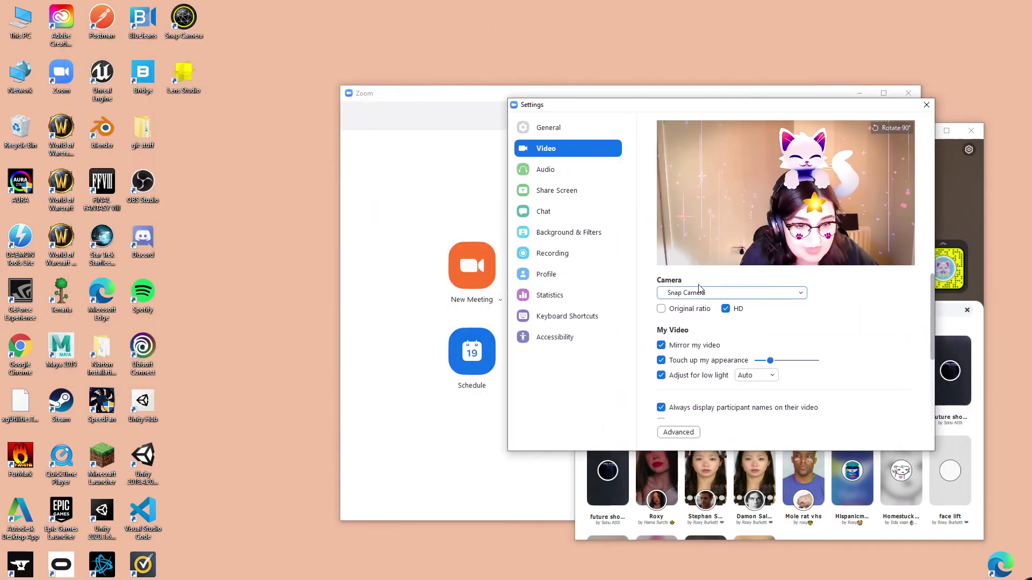
left_click(750, 293)
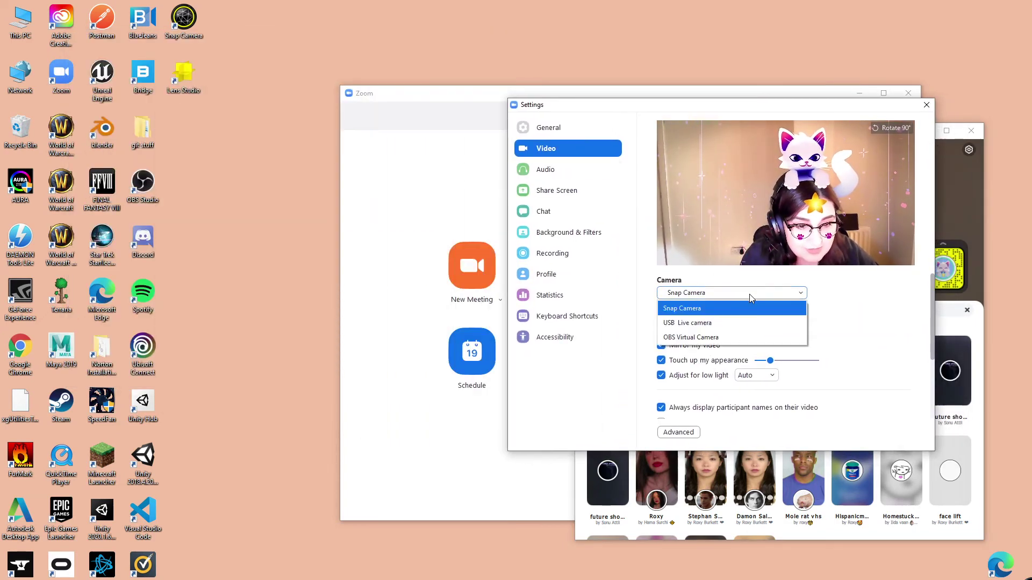
left_click(701, 311)
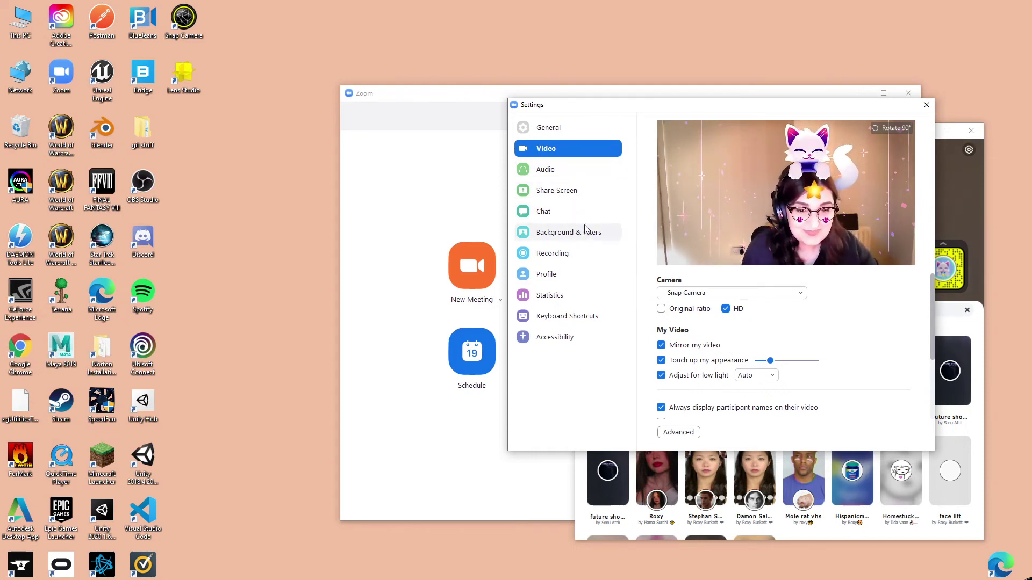
- Apply the capture00006 image as Zoom's virtual background and return to the video settings
left_click(551, 233)
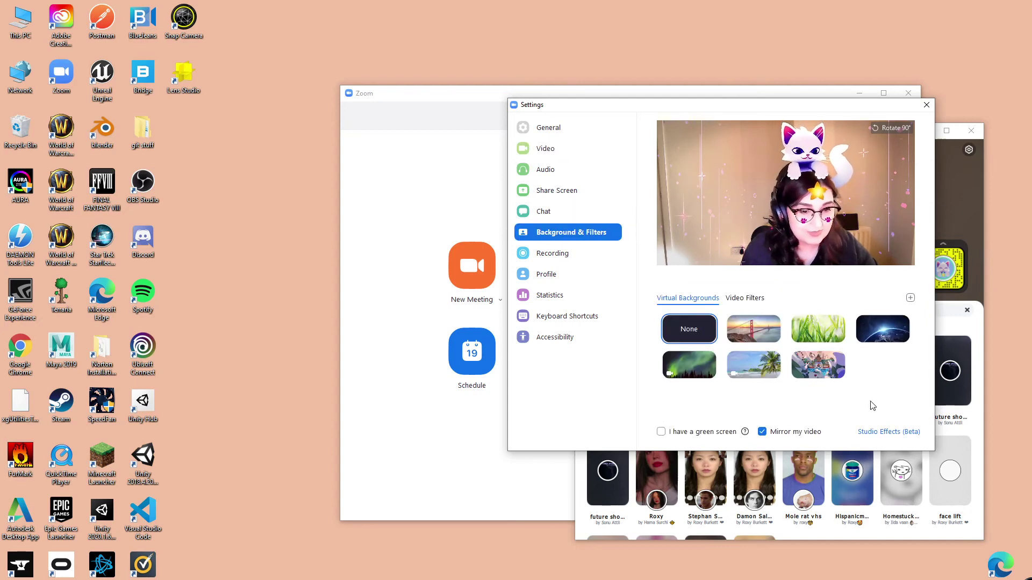
left_click_drag(672, 107, 660, 93)
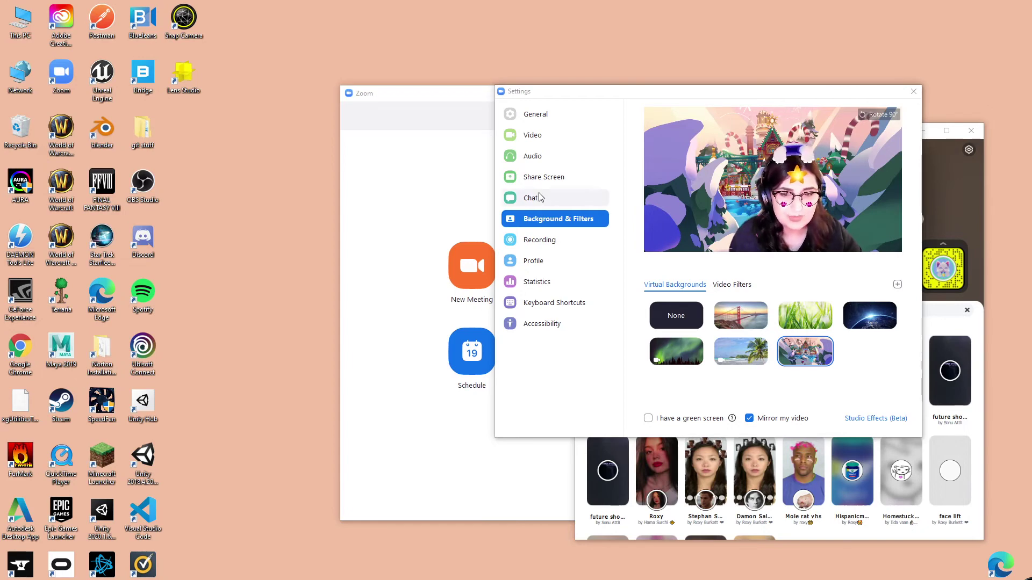
left_click(586, 135)
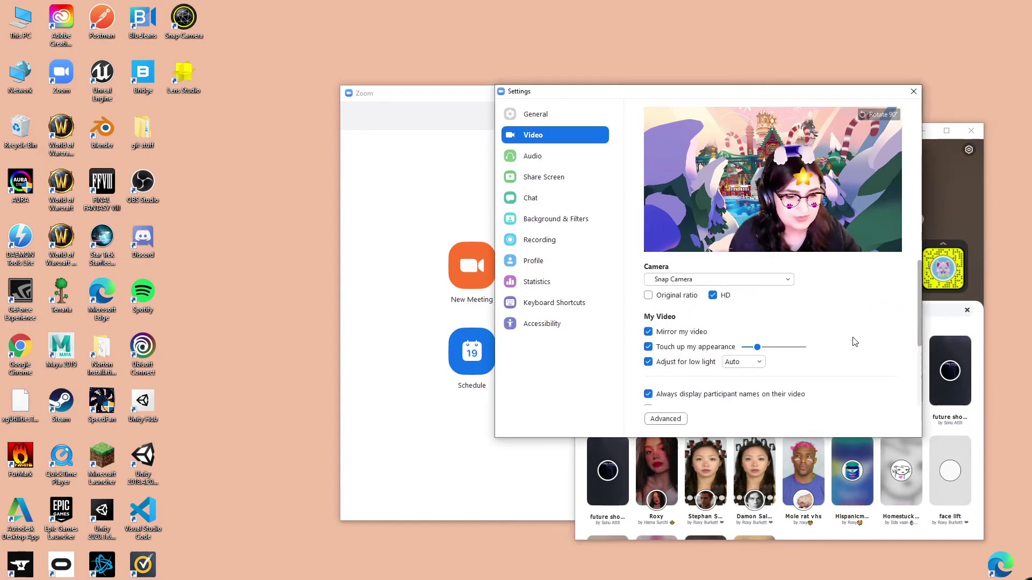
- Place Snap Camera and the Zoom settings side by side and remove the Cat Hat lens
left_click(937, 143)
left_click_drag(706, 91, 492, 80)
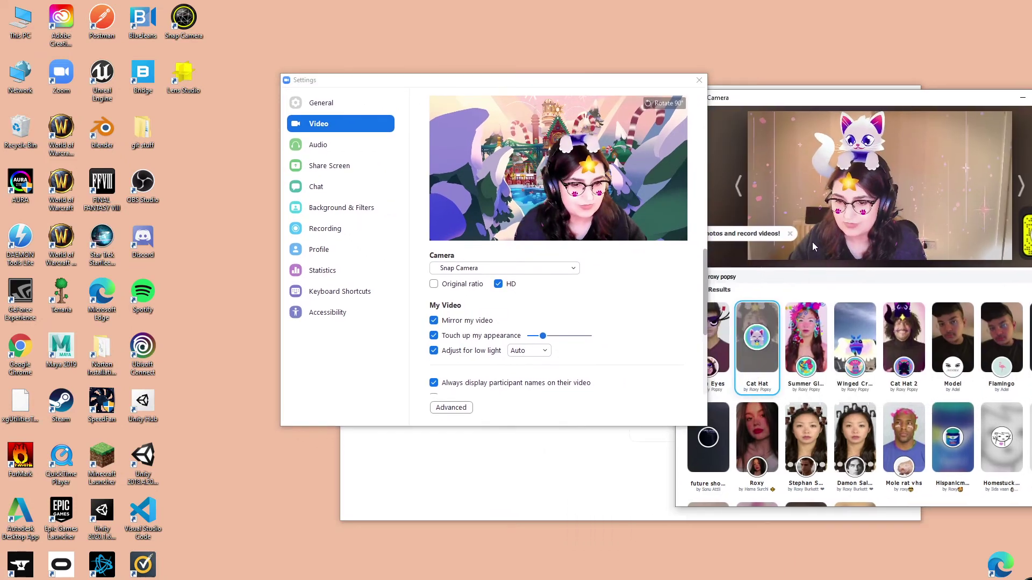
left_click(764, 323)
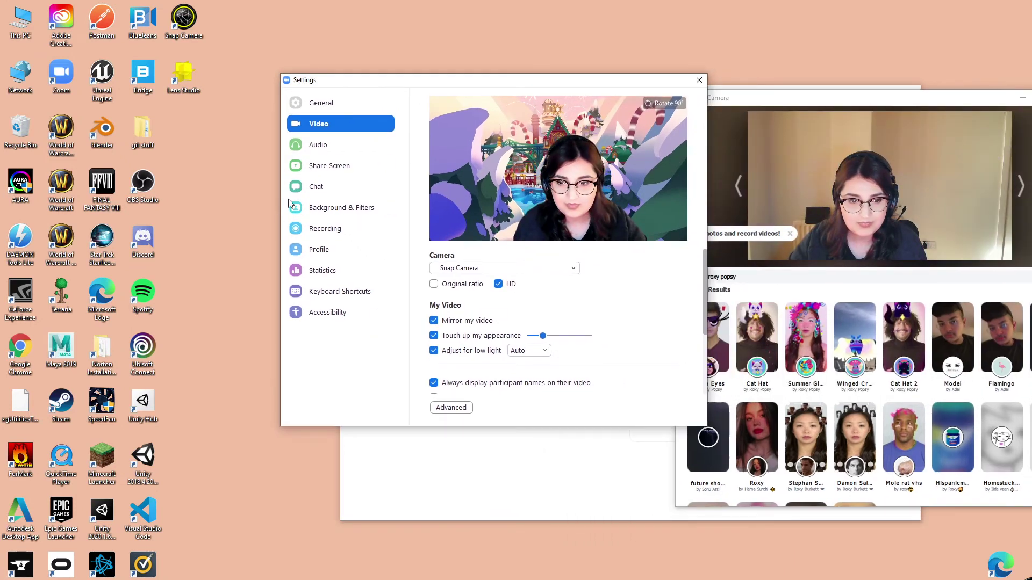
- Show Zoom's Background & Filters settings and rearrange them beside Snap Camera to compare the two camera previews
left_click(340, 207)
left_click_drag(461, 81, 643, 91)
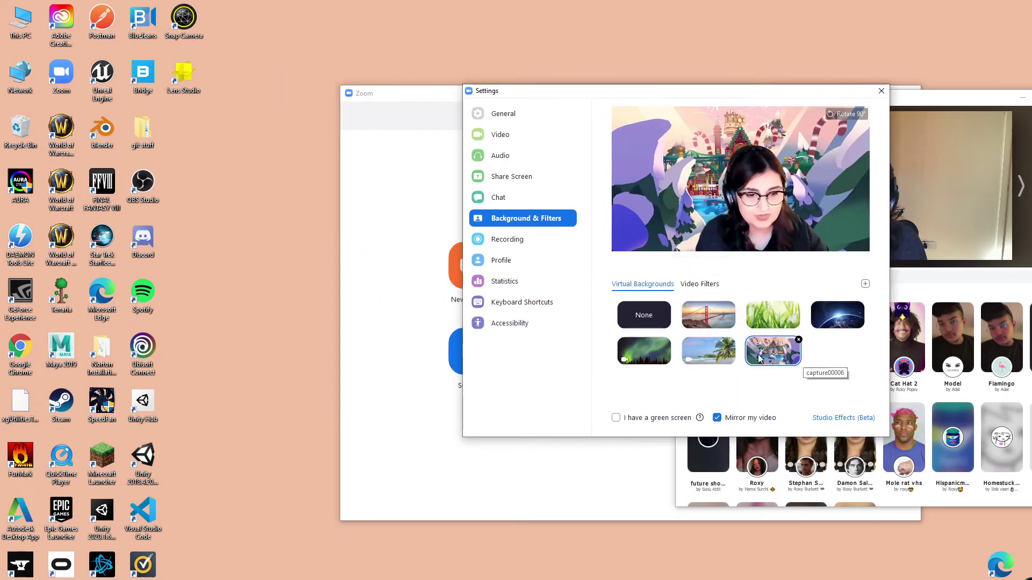
left_click_drag(922, 97, 384, 87)
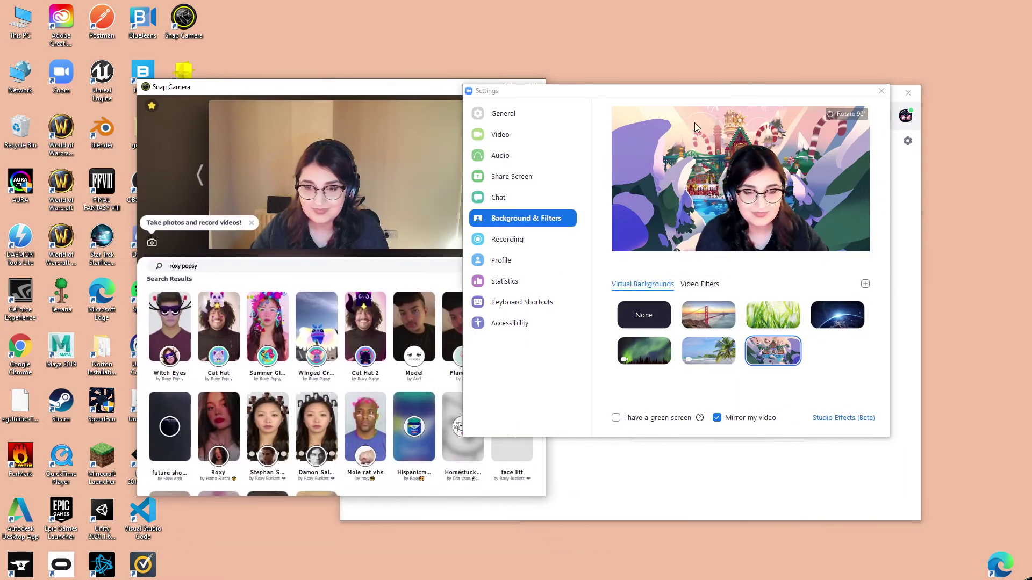
left_click_drag(694, 90, 728, 85)
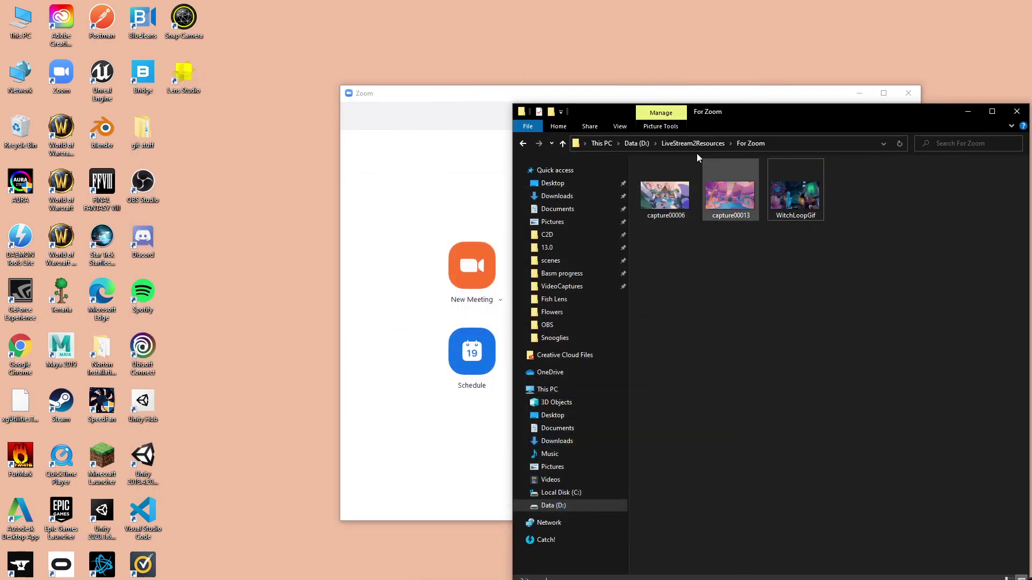
- Open the End Screen3 image from the LiveStream2Resources folder and maximize its window
left_click_drag(746, 112, 653, 118)
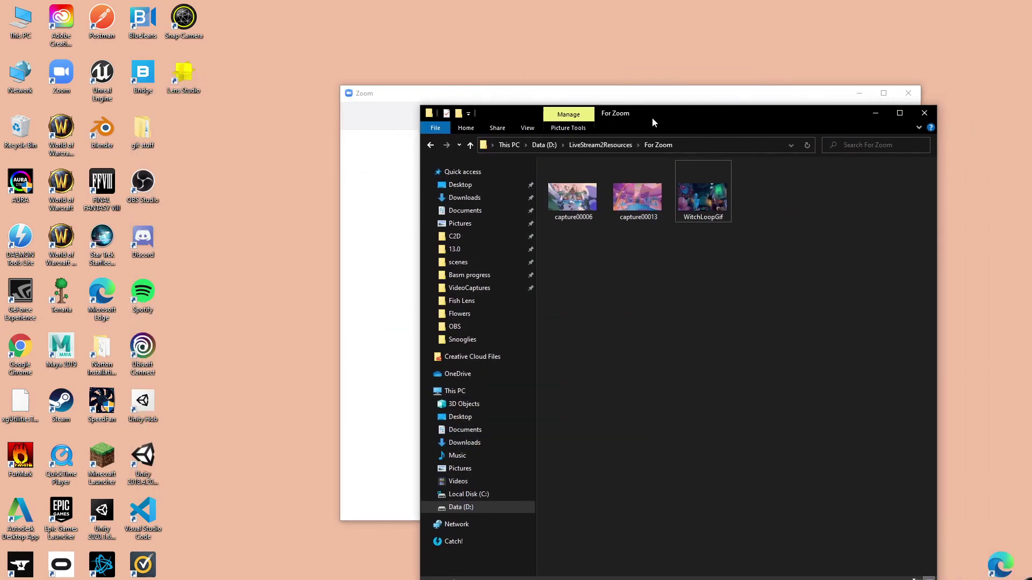
left_click(586, 145)
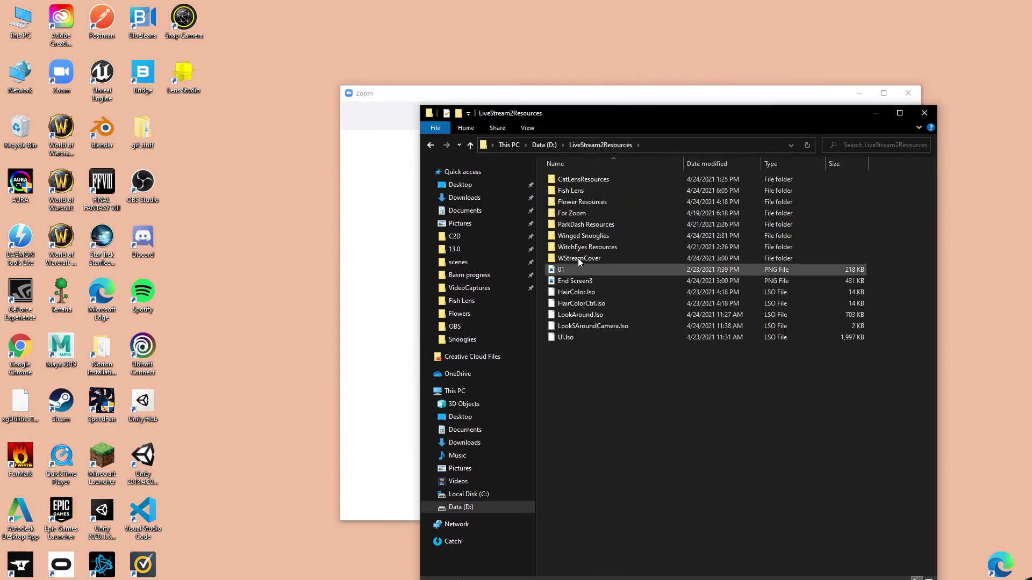
double_click(579, 280)
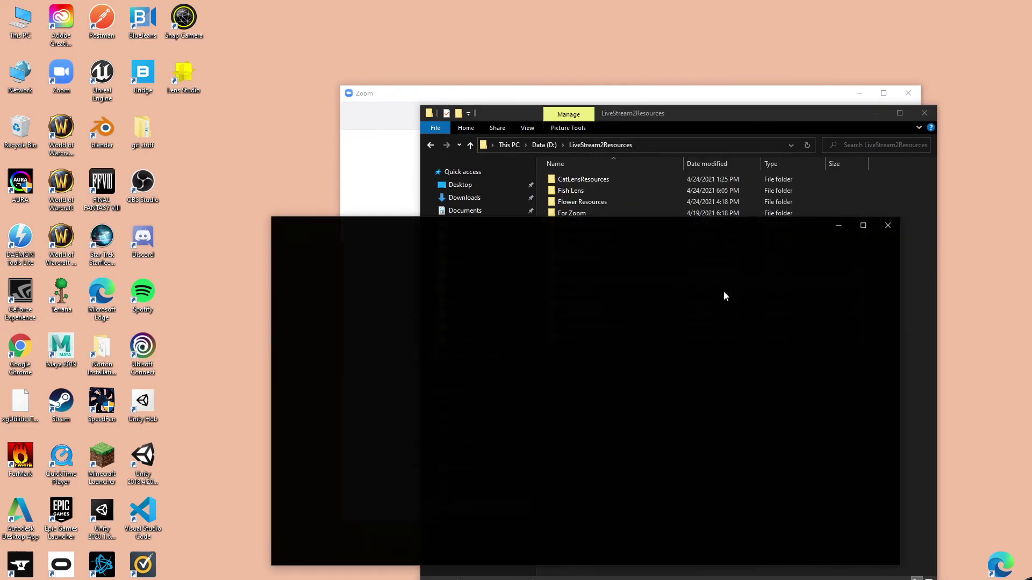
double_click(621, 227)
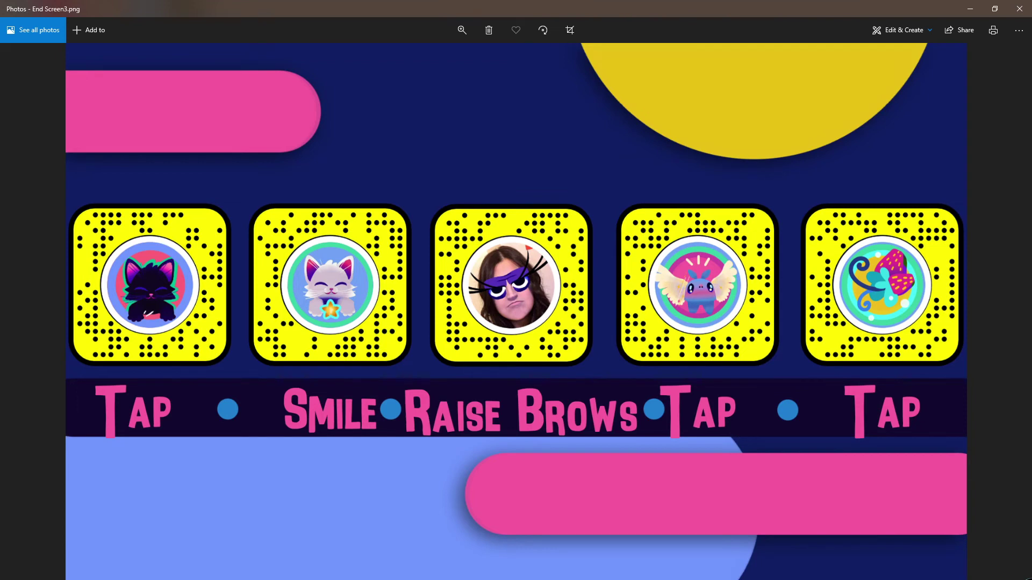
- Minimize the End Screen3 image and open the recent FishLens project in Lens Studio
key("super+s")
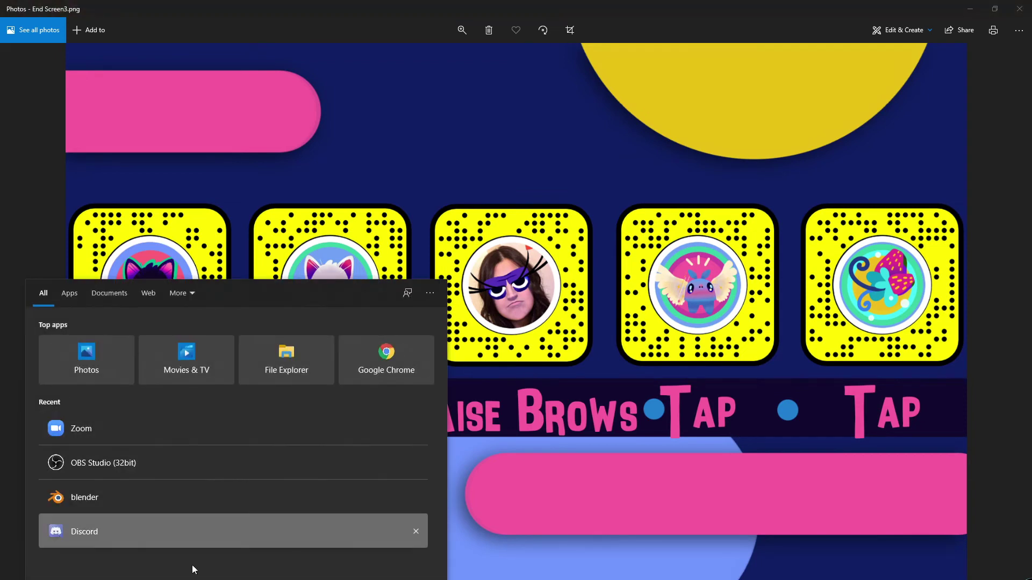
left_click(970, 8)
left_click(970, 9)
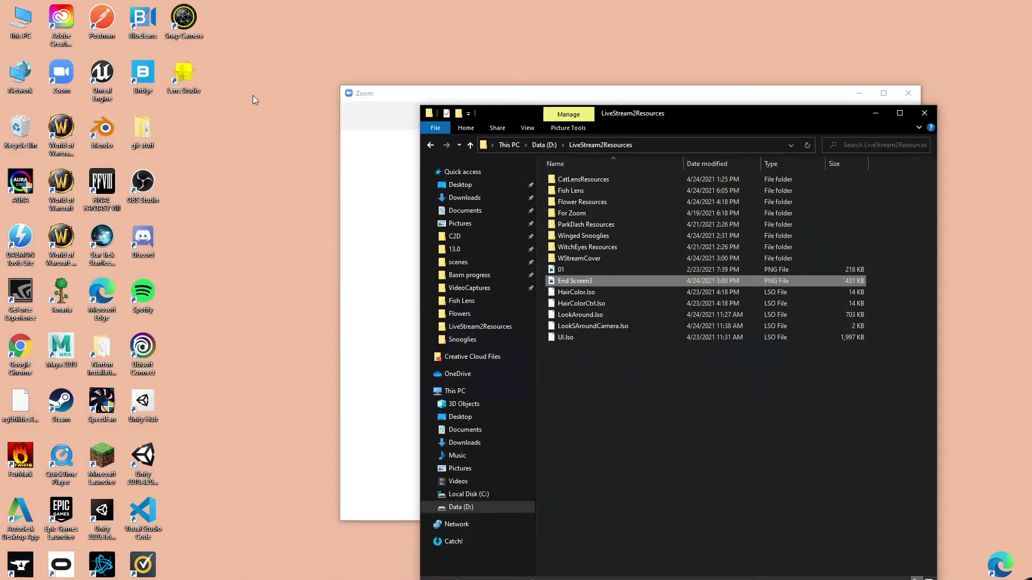
left_click(190, 88)
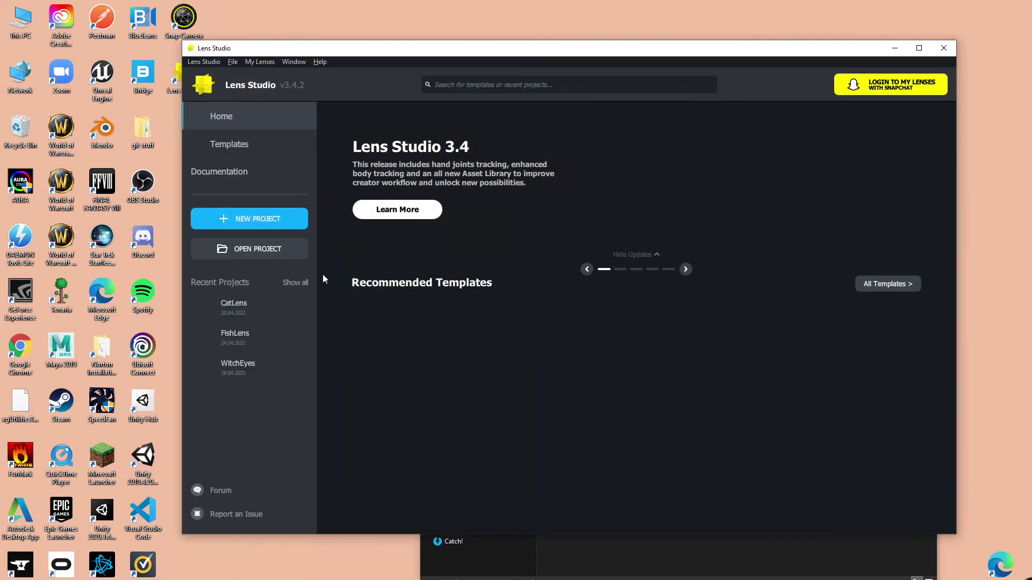
left_click(236, 334)
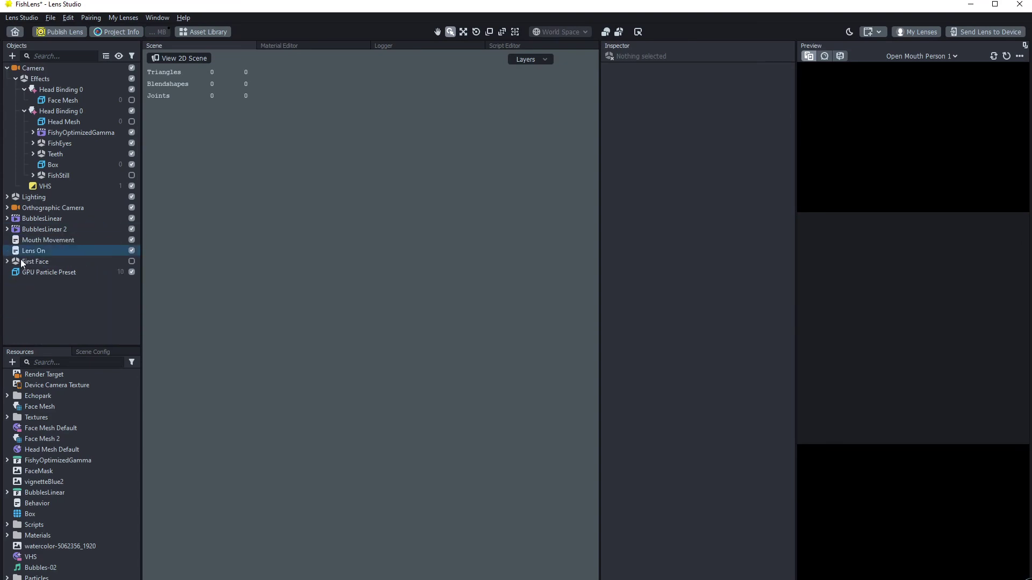
- Set the trigger of the Mouth Movement object's first Behavior script to Touch Event with event type Tap
scroll(672, 339, "down", 5)
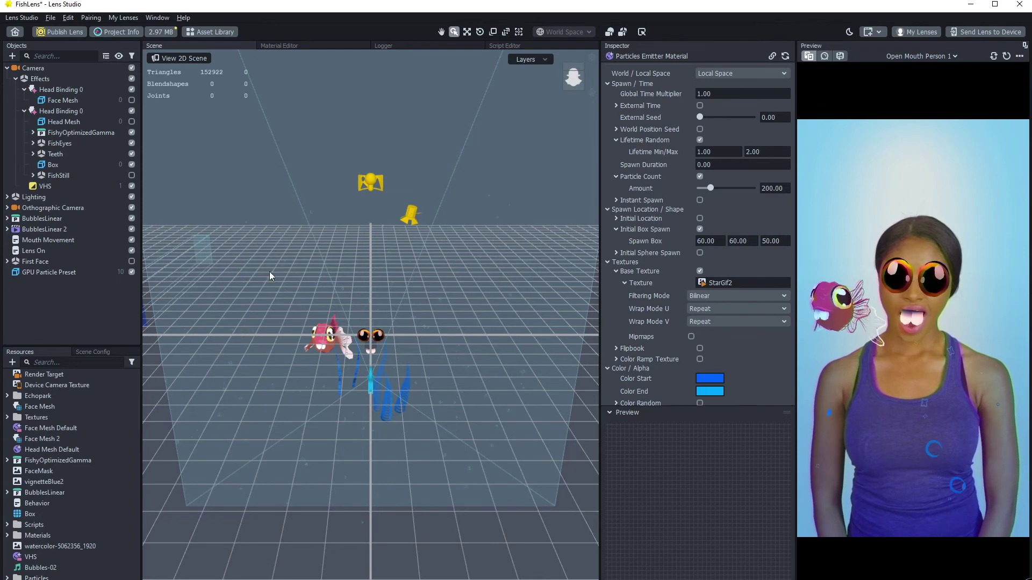
left_click(36, 286)
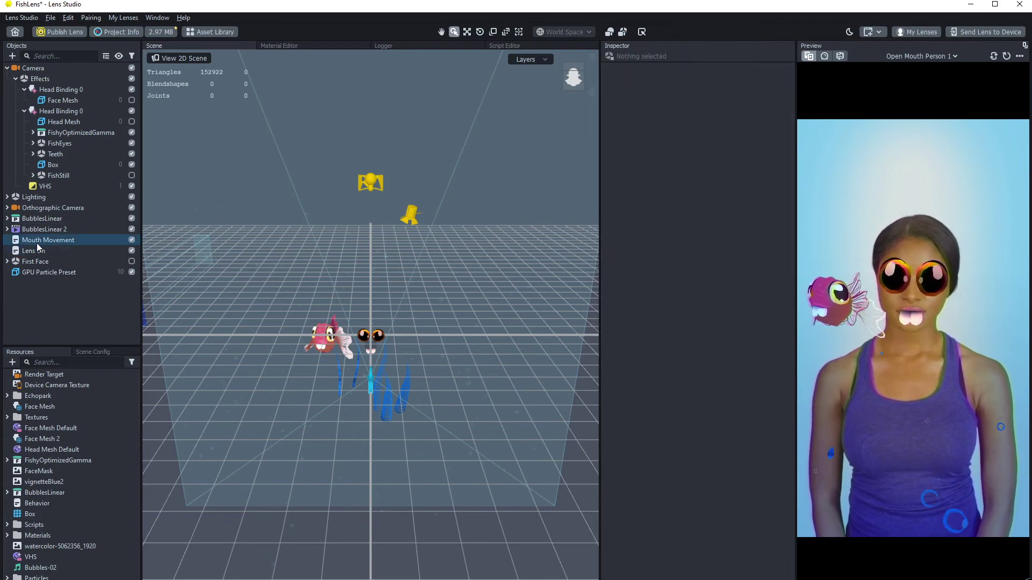
left_click(36, 242)
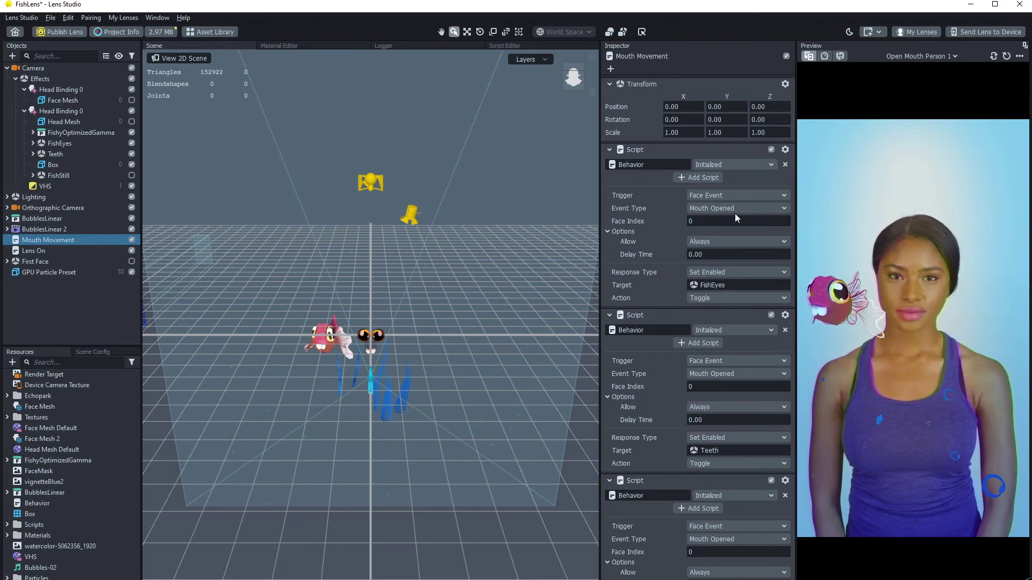
left_click(737, 210)
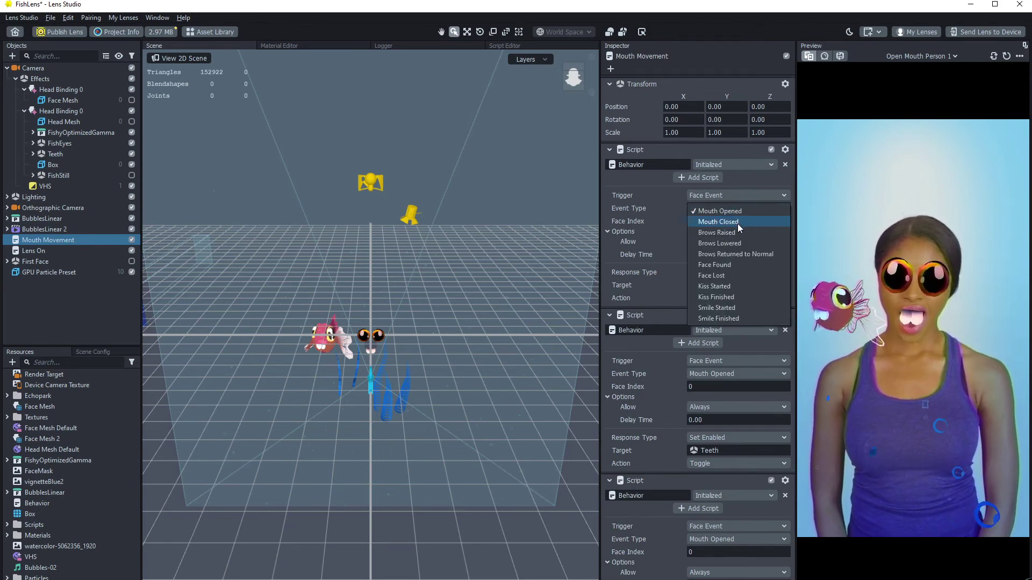
left_click(723, 196)
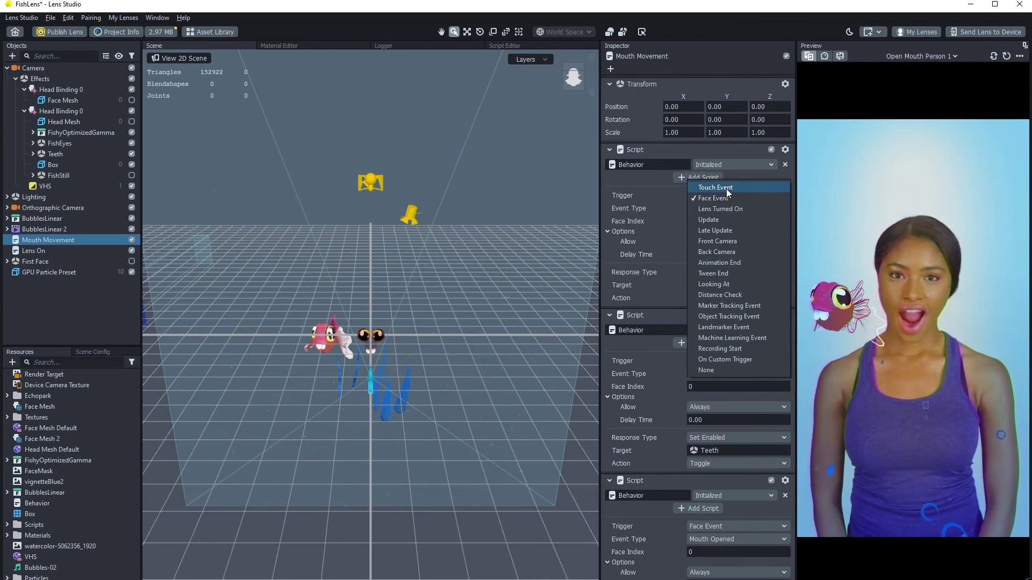
left_click(726, 188)
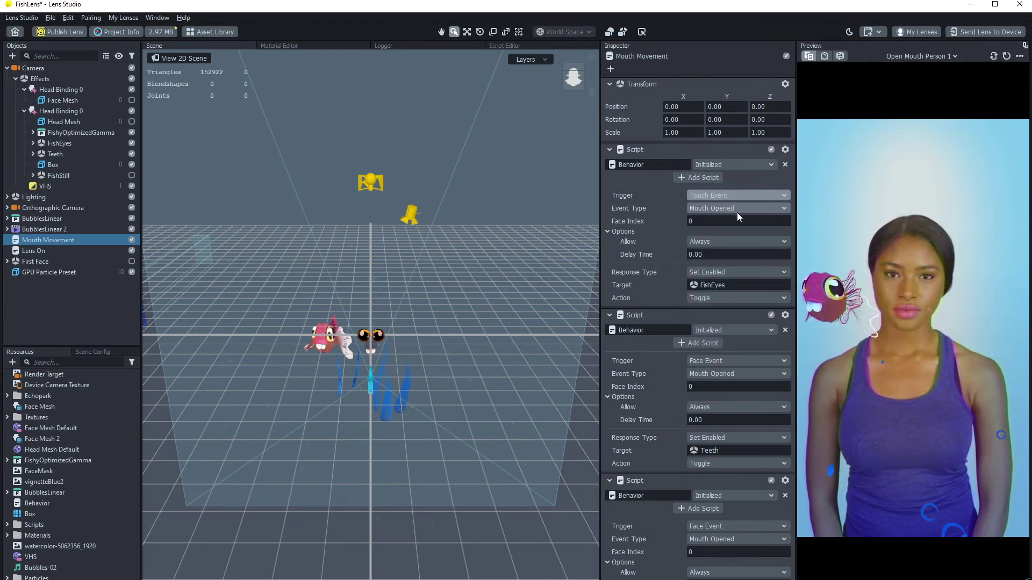
left_click(737, 210)
left_click(740, 213)
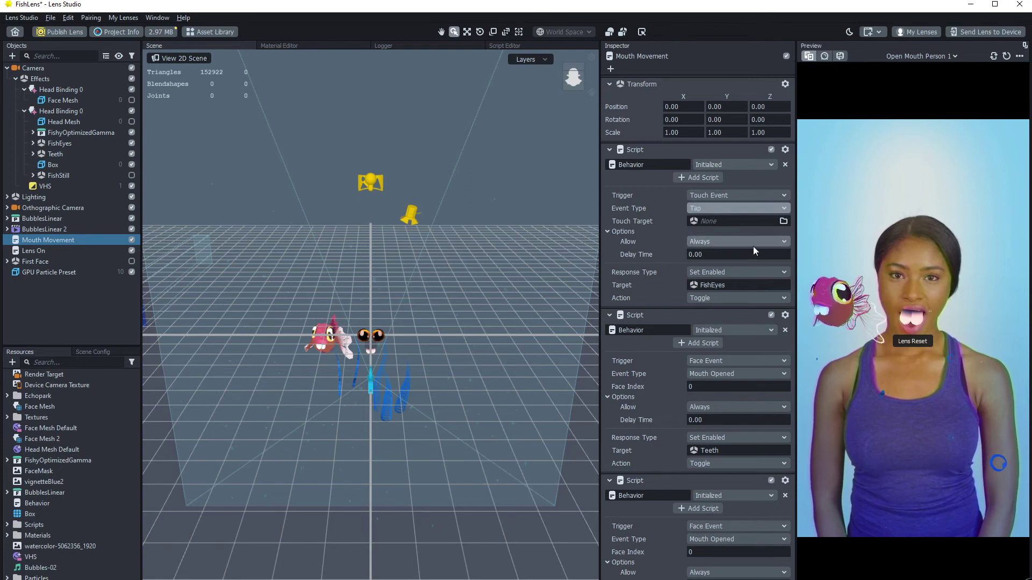
- Look through the response types available for the Mouth Movement object's first Behavior script, leaving Set Enabled in place
left_click(730, 272)
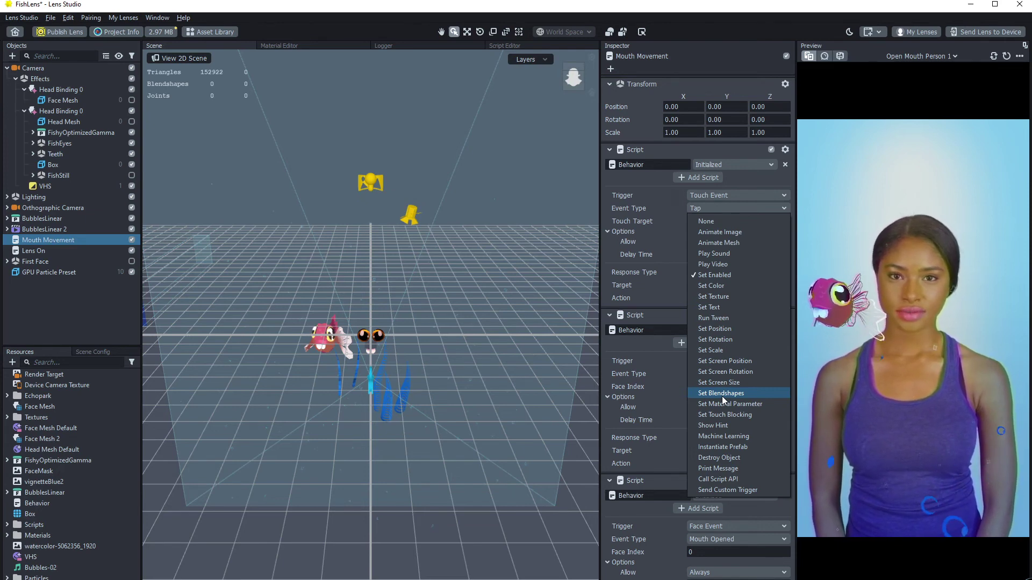
left_click(30, 307)
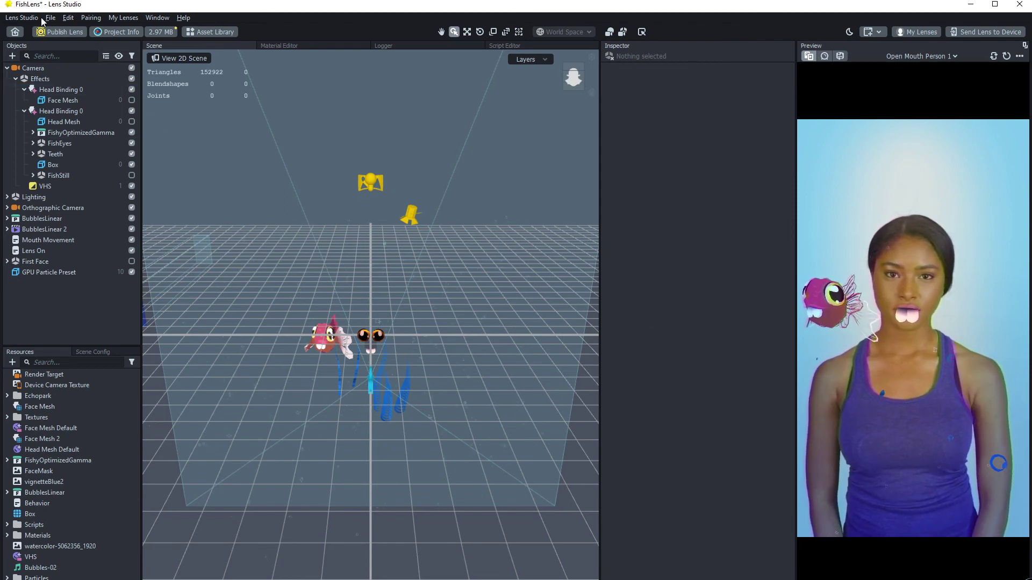
- Close the FishLens project and open the CritterWings project in a newly launched Lens Studio
left_click(1020, 4)
left_click(549, 330)
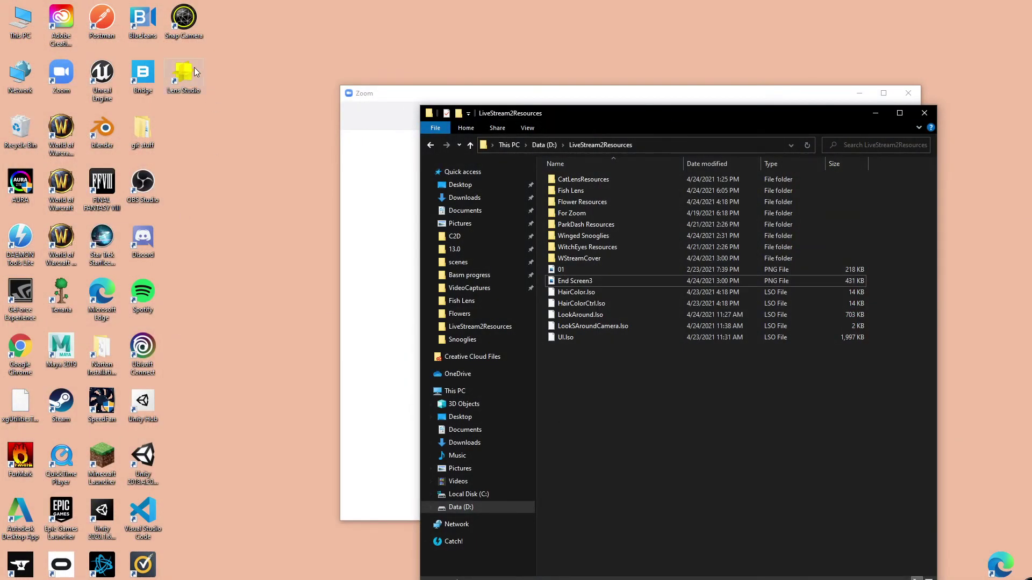
left_click(195, 73)
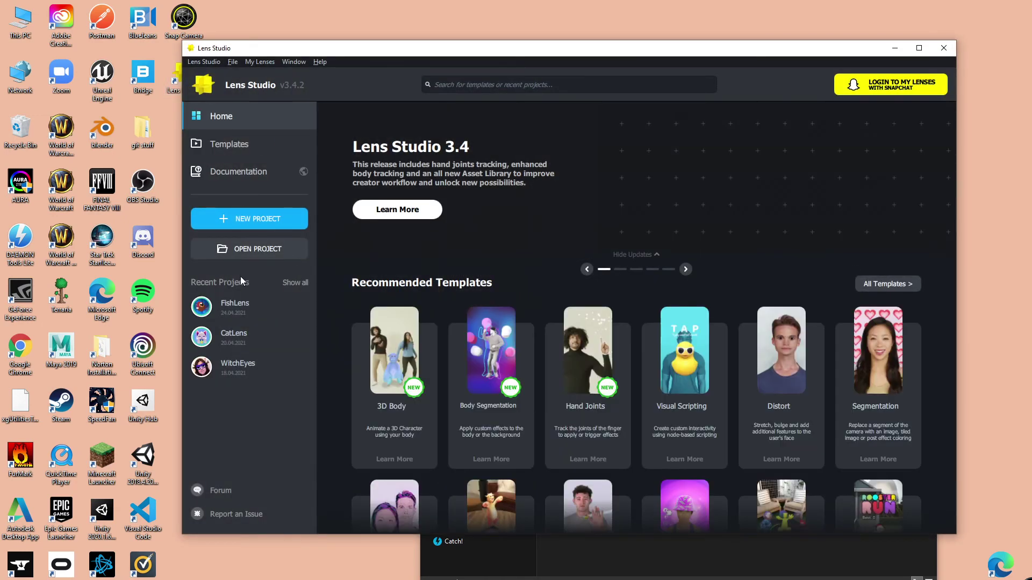
left_click(242, 275)
left_click(250, 235)
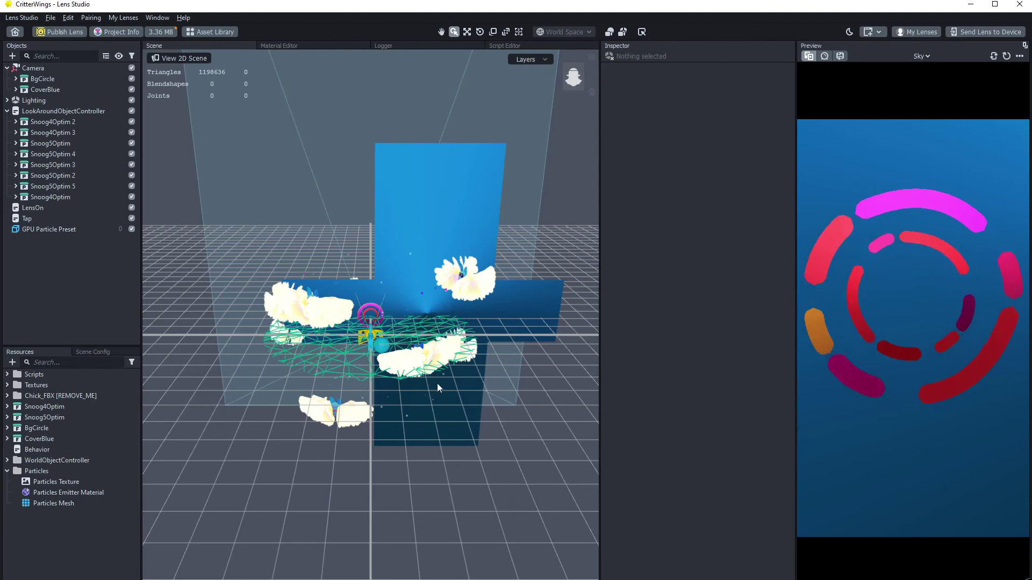
- Inspect the winged creatures in the CritterWings scene up close and widen the lens preview
scroll(449, 306, "up", 5)
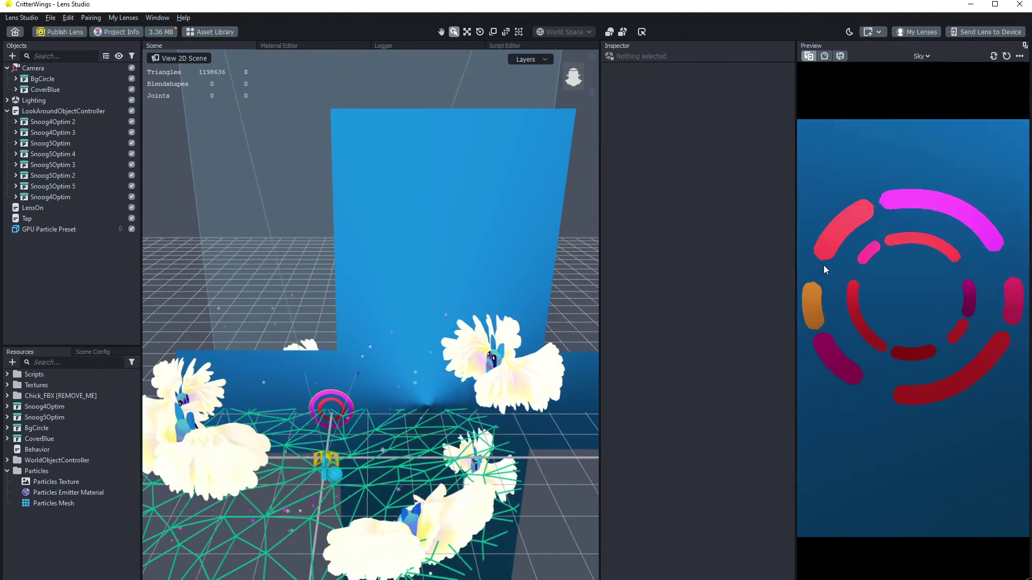
left_click_drag(795, 291, 654, 295)
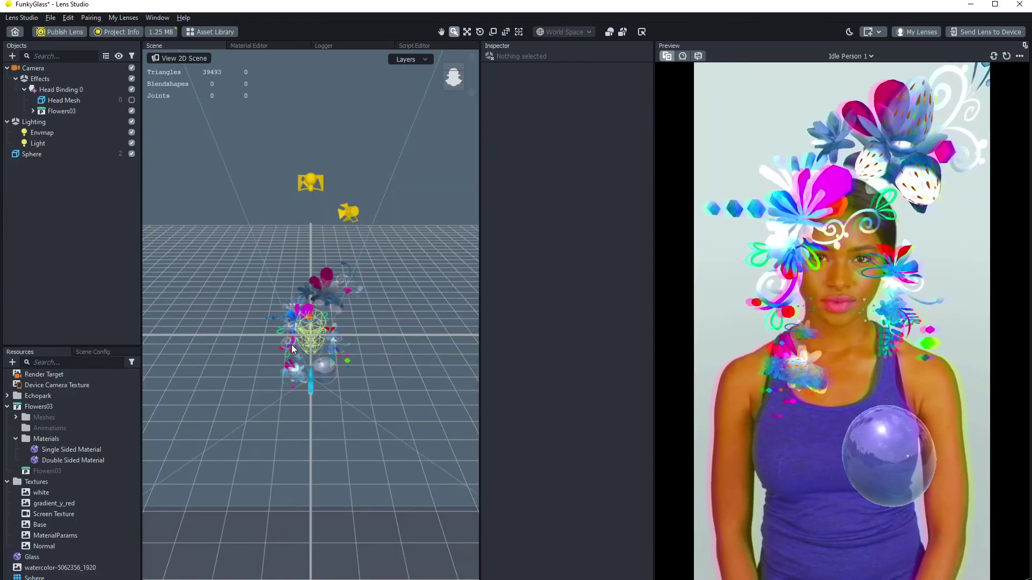
- Examine the FunkyGlass flower scene and the settings of the Single Sided and Double Sided materials of Flowers03
scroll(334, 380, "up", 10)
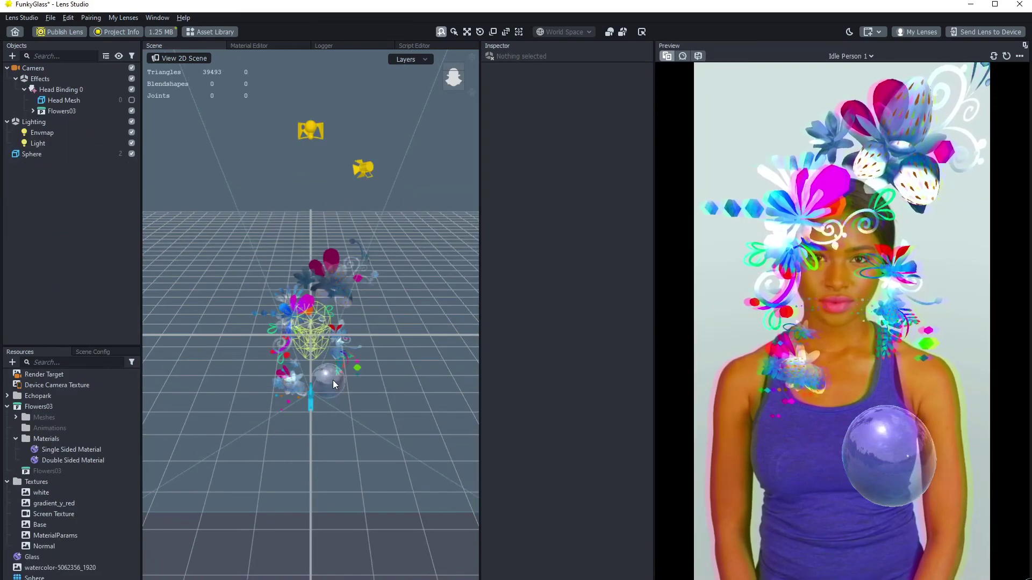
scroll(388, 366, "up", 2)
left_click(76, 449)
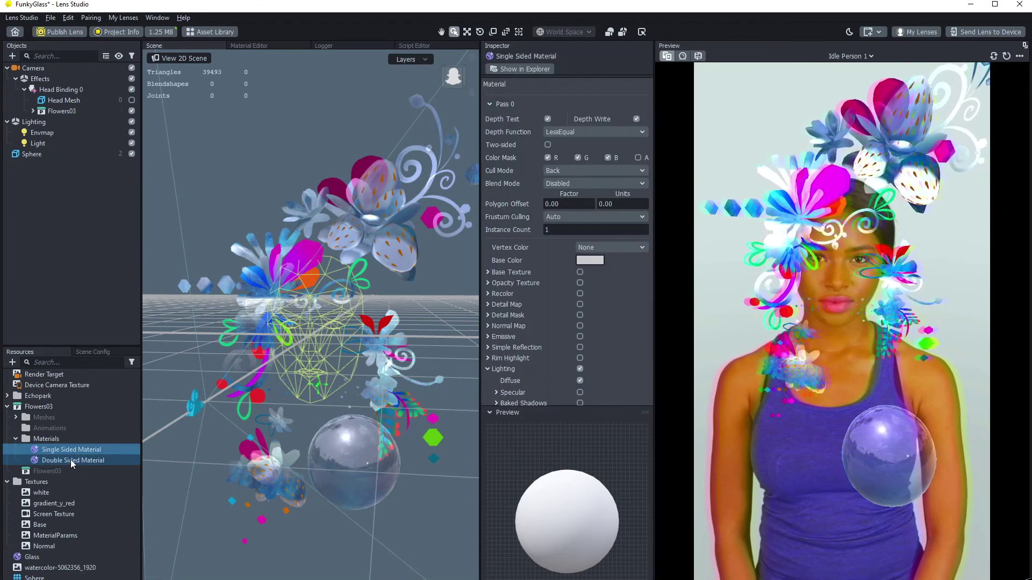
left_click(66, 459)
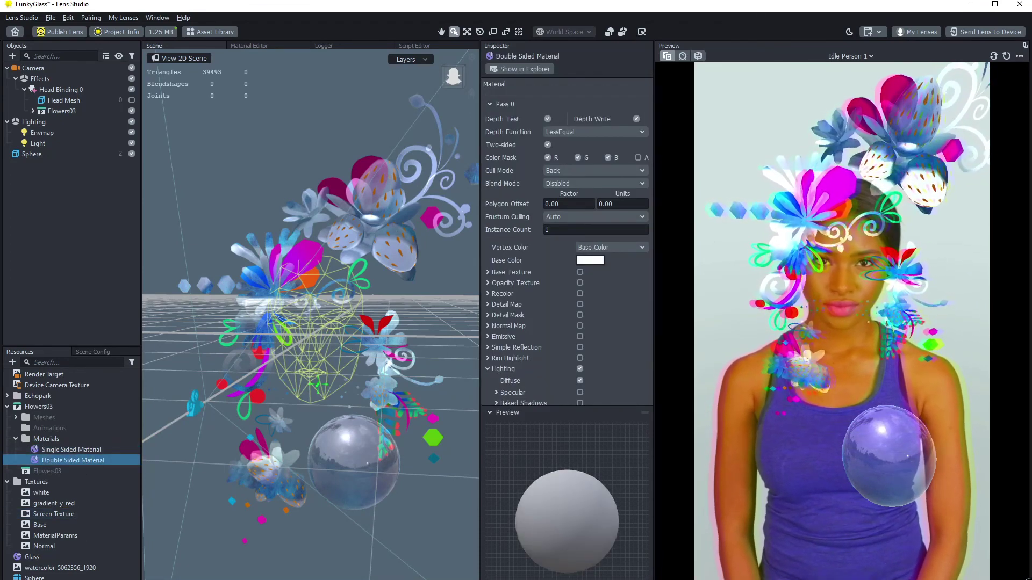
- Examine the Glass material's texture, rim highlight and specular settings, along with the Sphere mesh resource
left_click(54, 558)
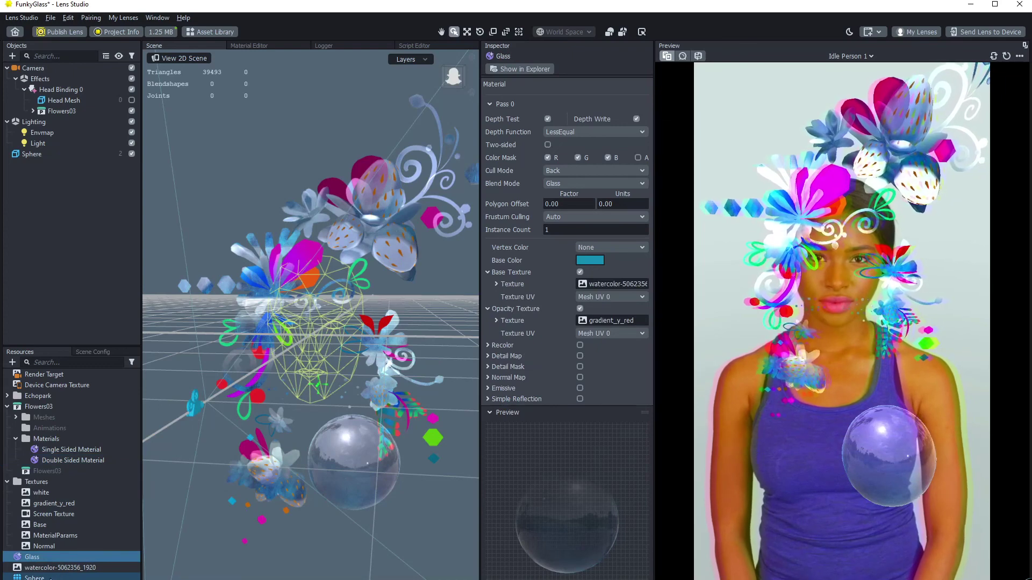
scroll(556, 266, "down", 5)
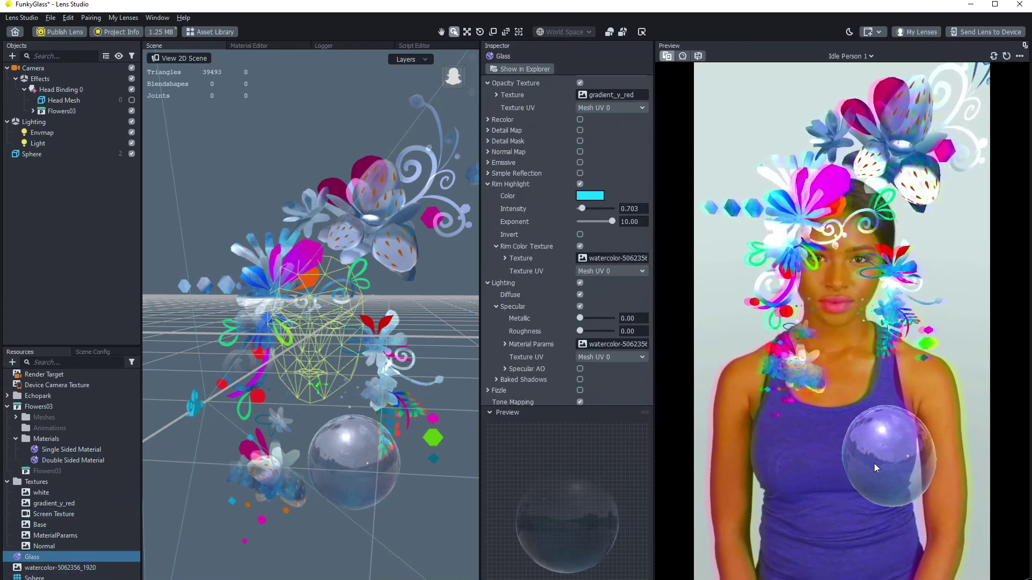
scroll(390, 319, "up", 4)
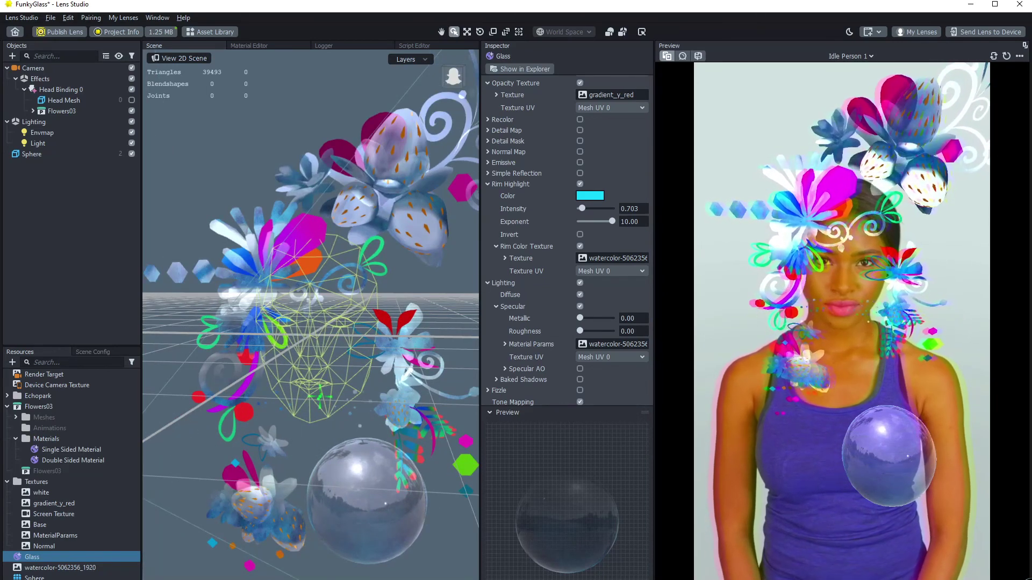
left_click(35, 579)
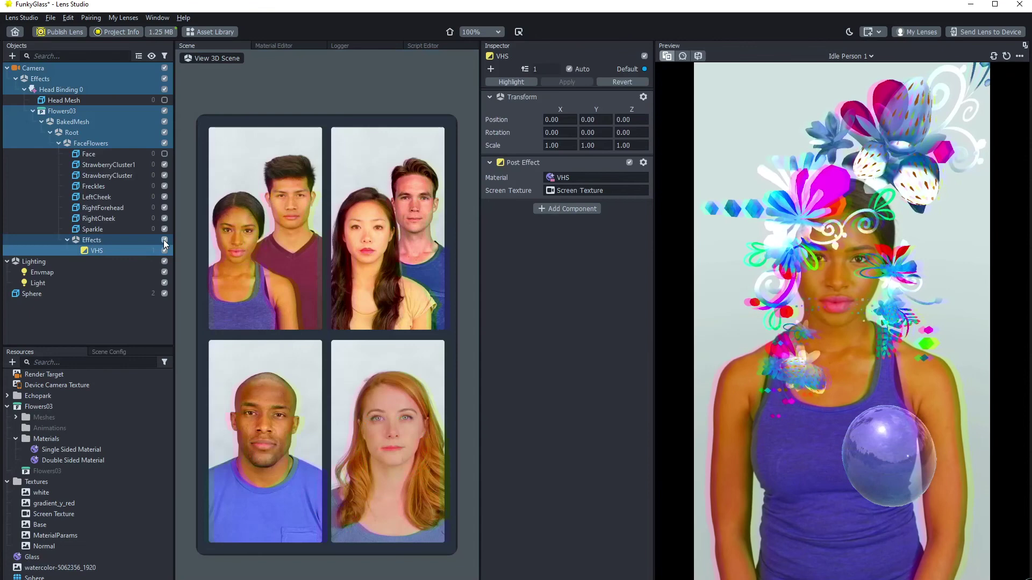
- Disable and re-enable the Effects object under FaceFlowers to compare the lens with and without the VHS effect
left_click(165, 240)
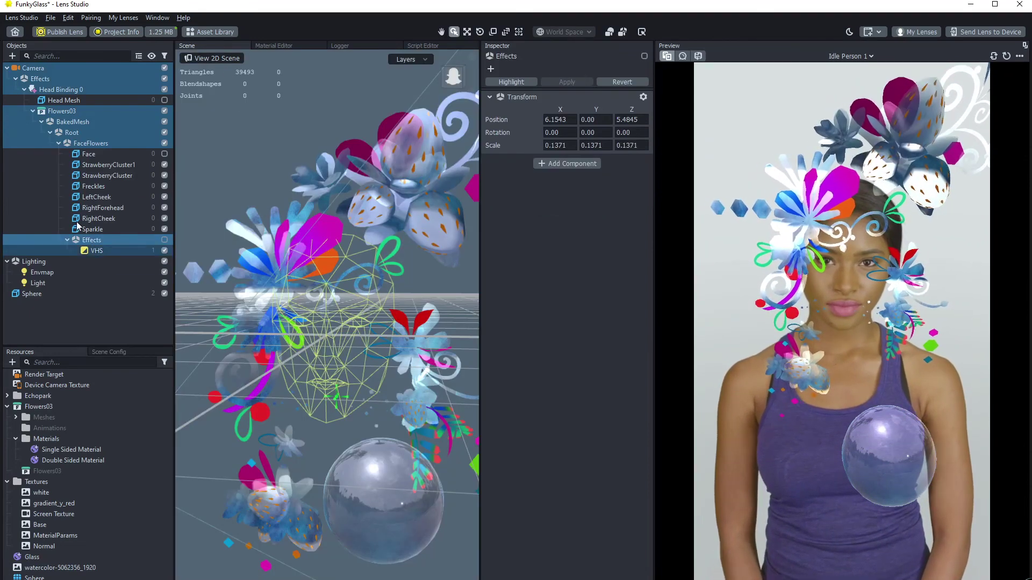
left_click(165, 240)
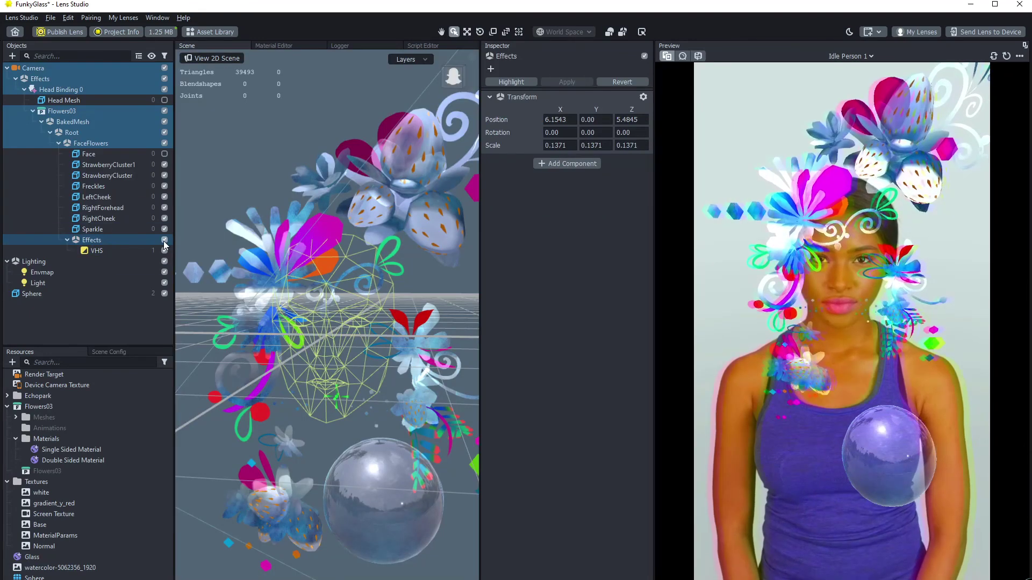
left_click(95, 311)
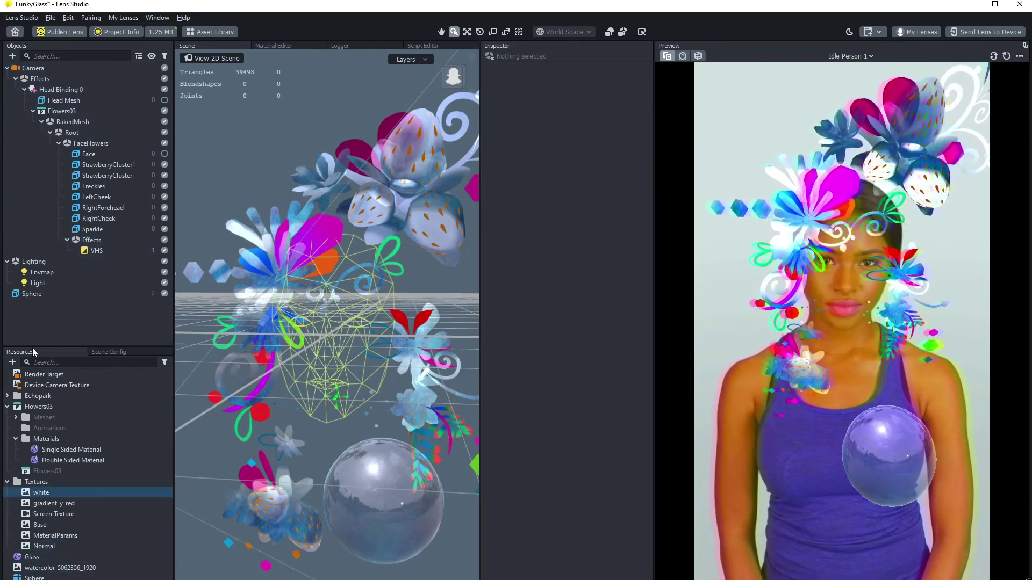
- Check the FunkyGlass project's current lens size against the maximum allowed
left_click(54, 429)
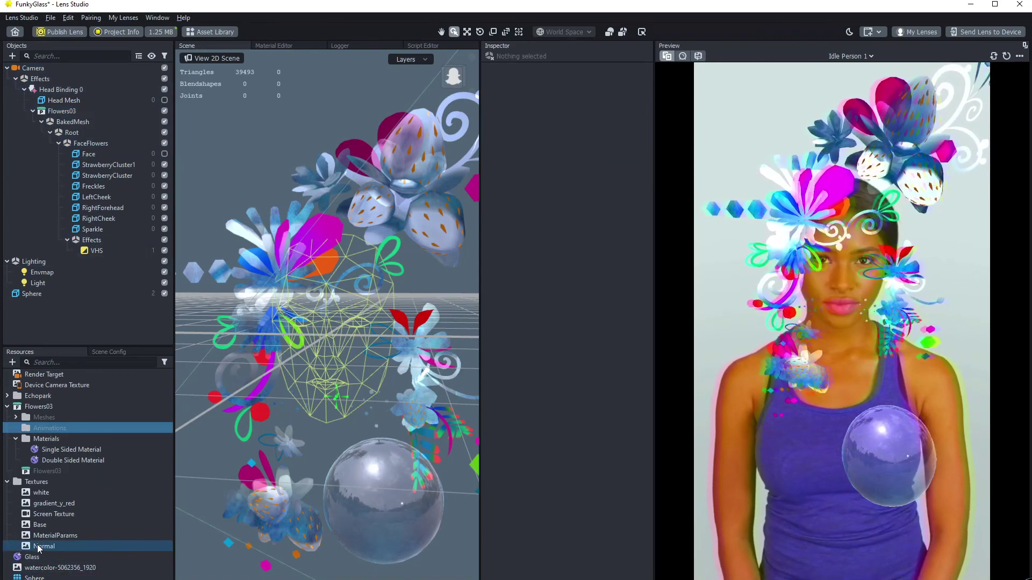
left_click(160, 32)
left_click(213, 106)
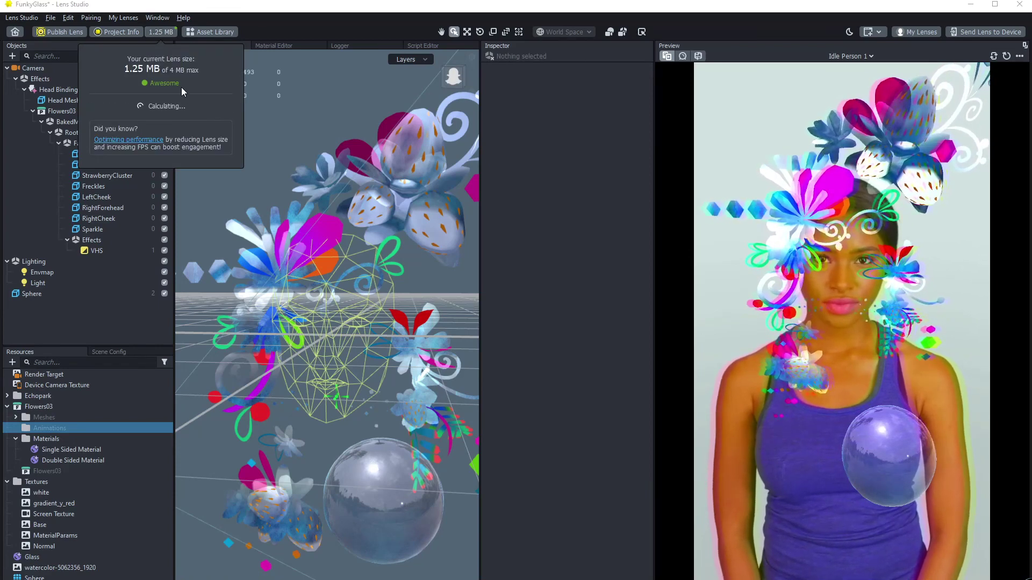
left_click(91, 322)
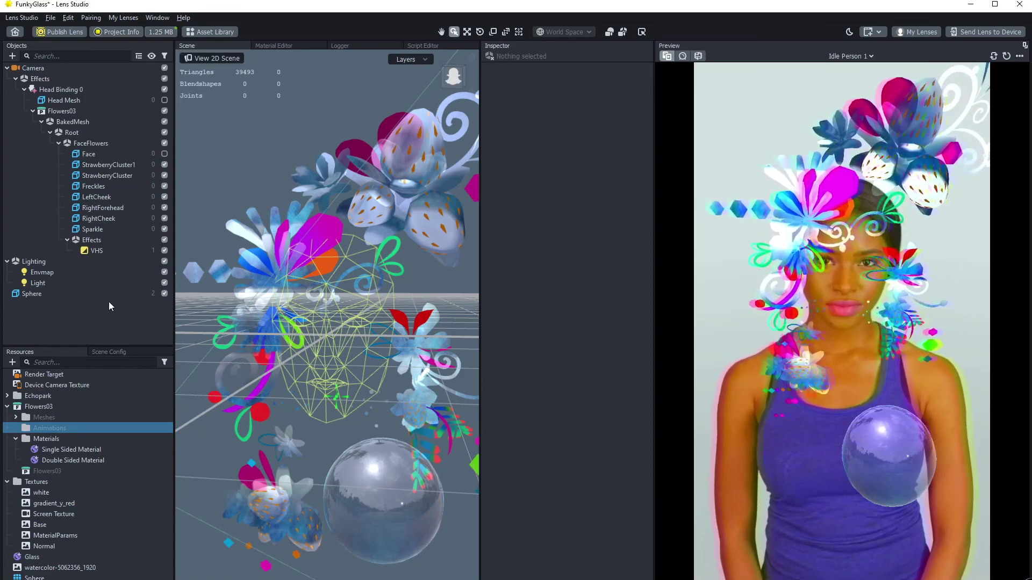